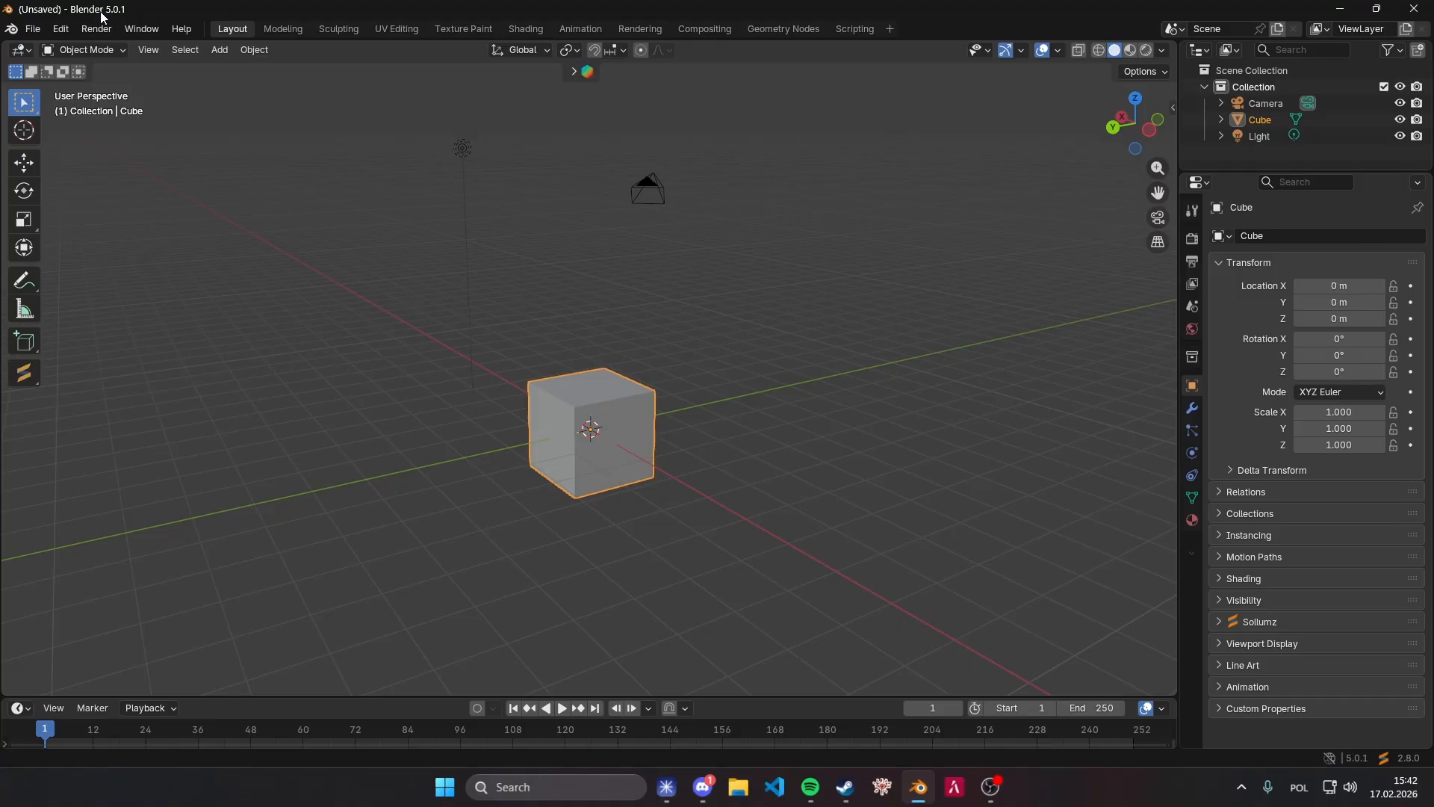
# Switch to the web browser and open the Sollumz repository on GitHub.
pyautogui.click(66, 30)
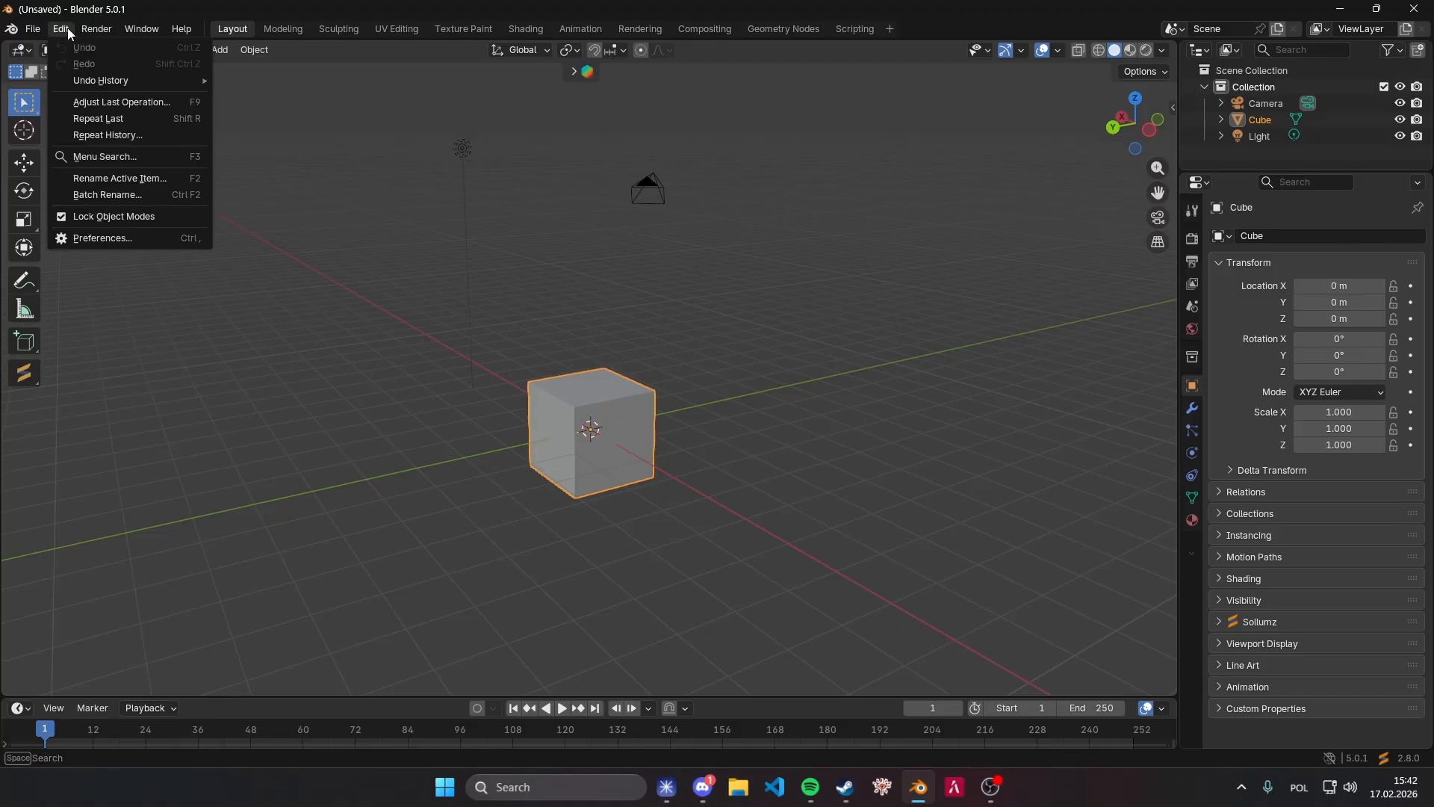
pyautogui.click(67, 30)
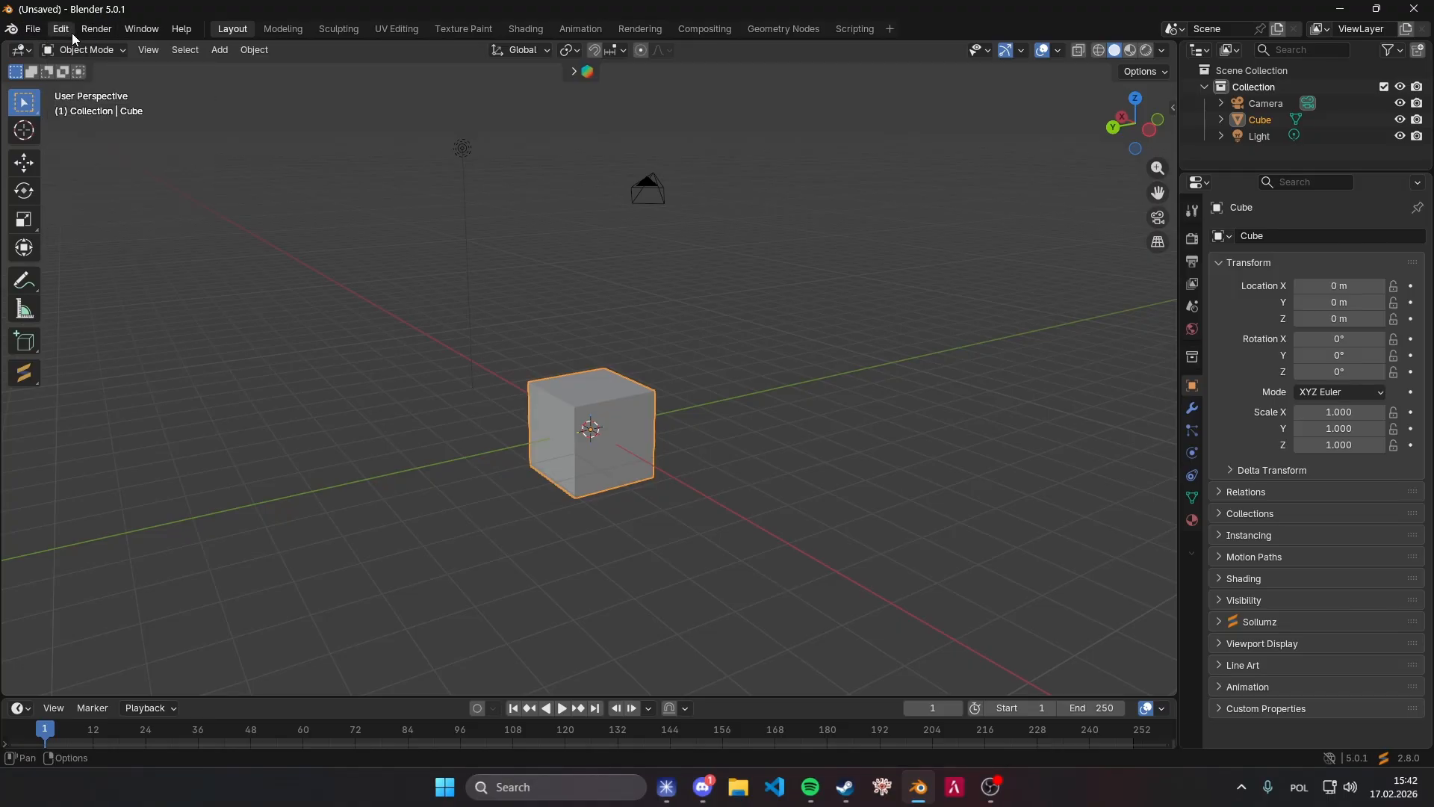
pyautogui.click(667, 787)
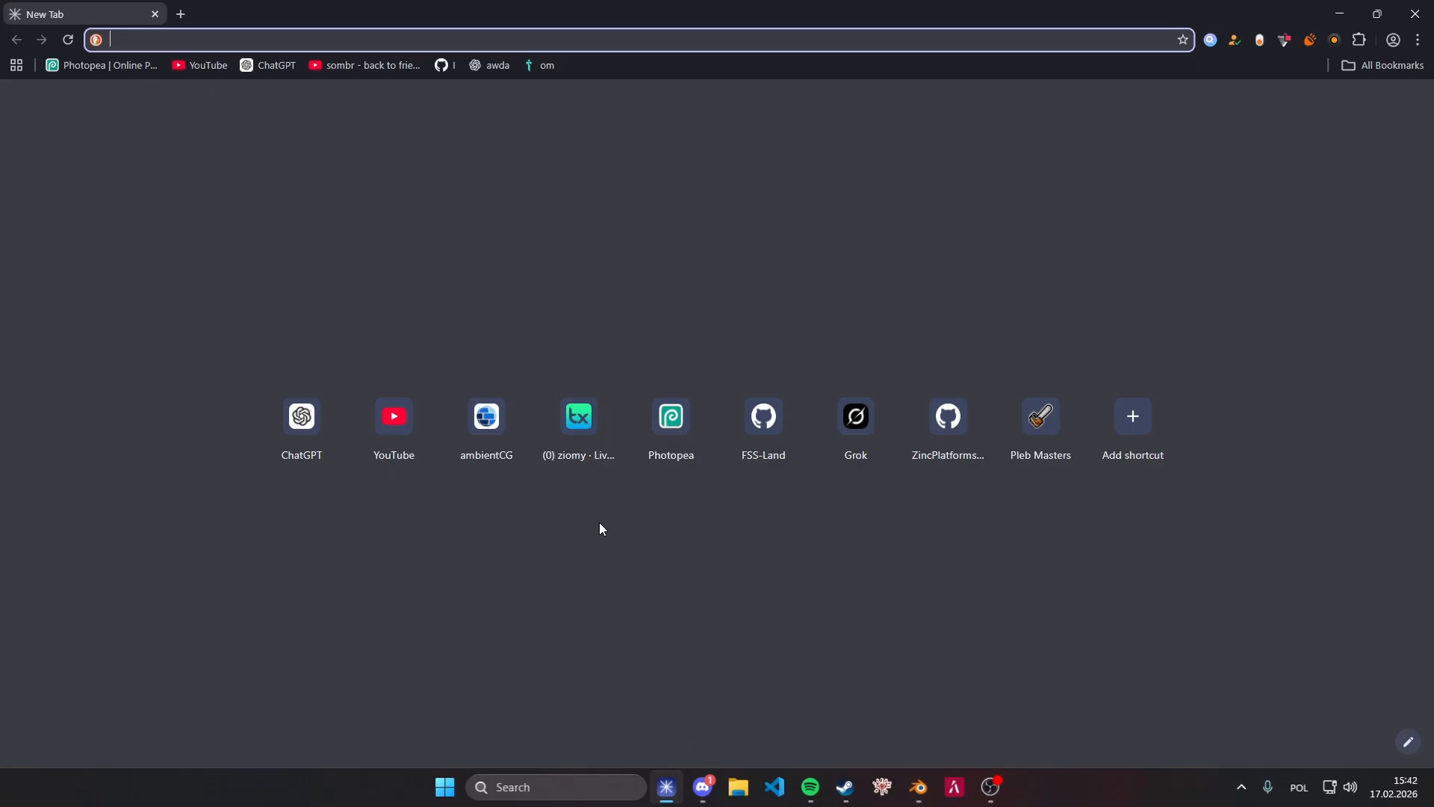
pyautogui.write('sollumz')
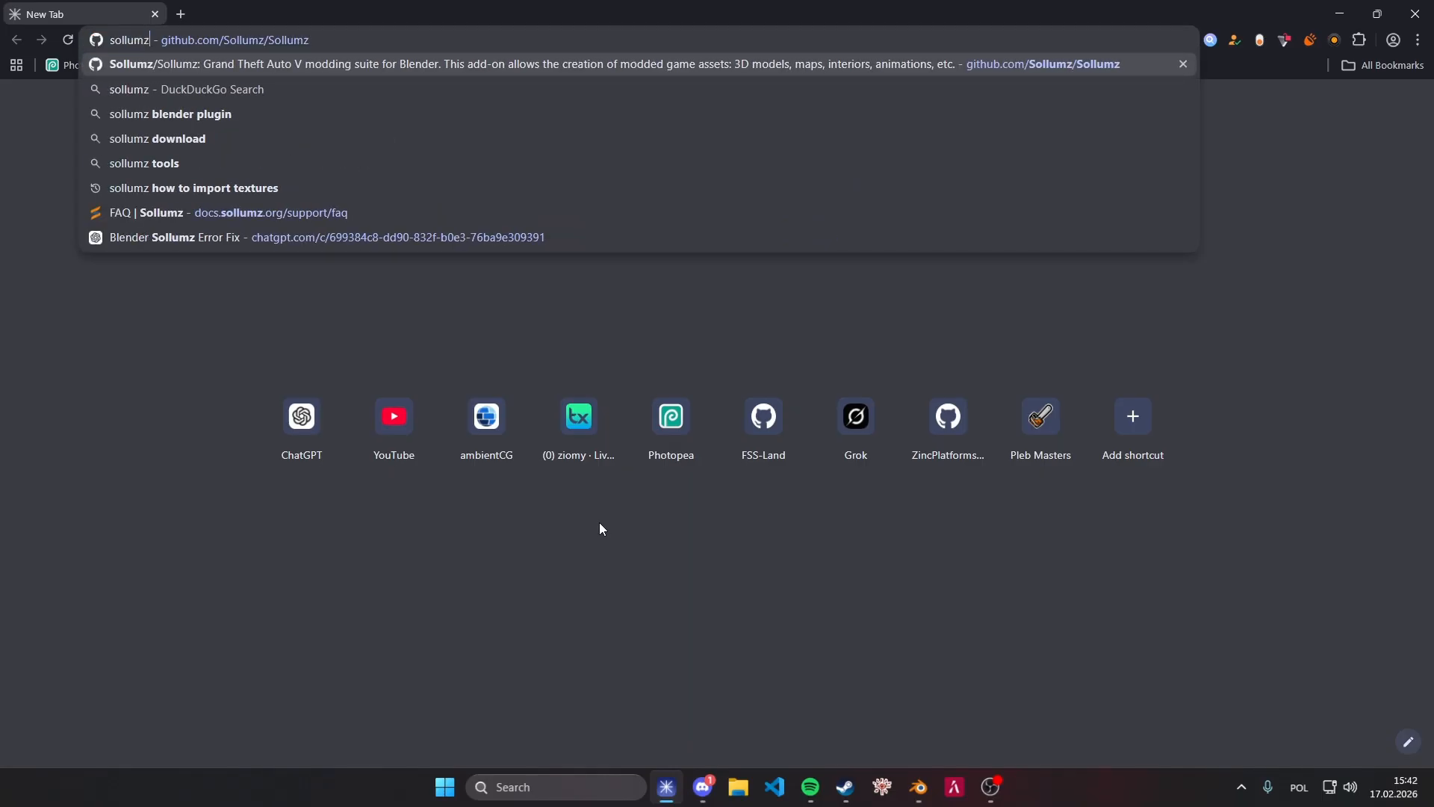
pyautogui.press('Return')
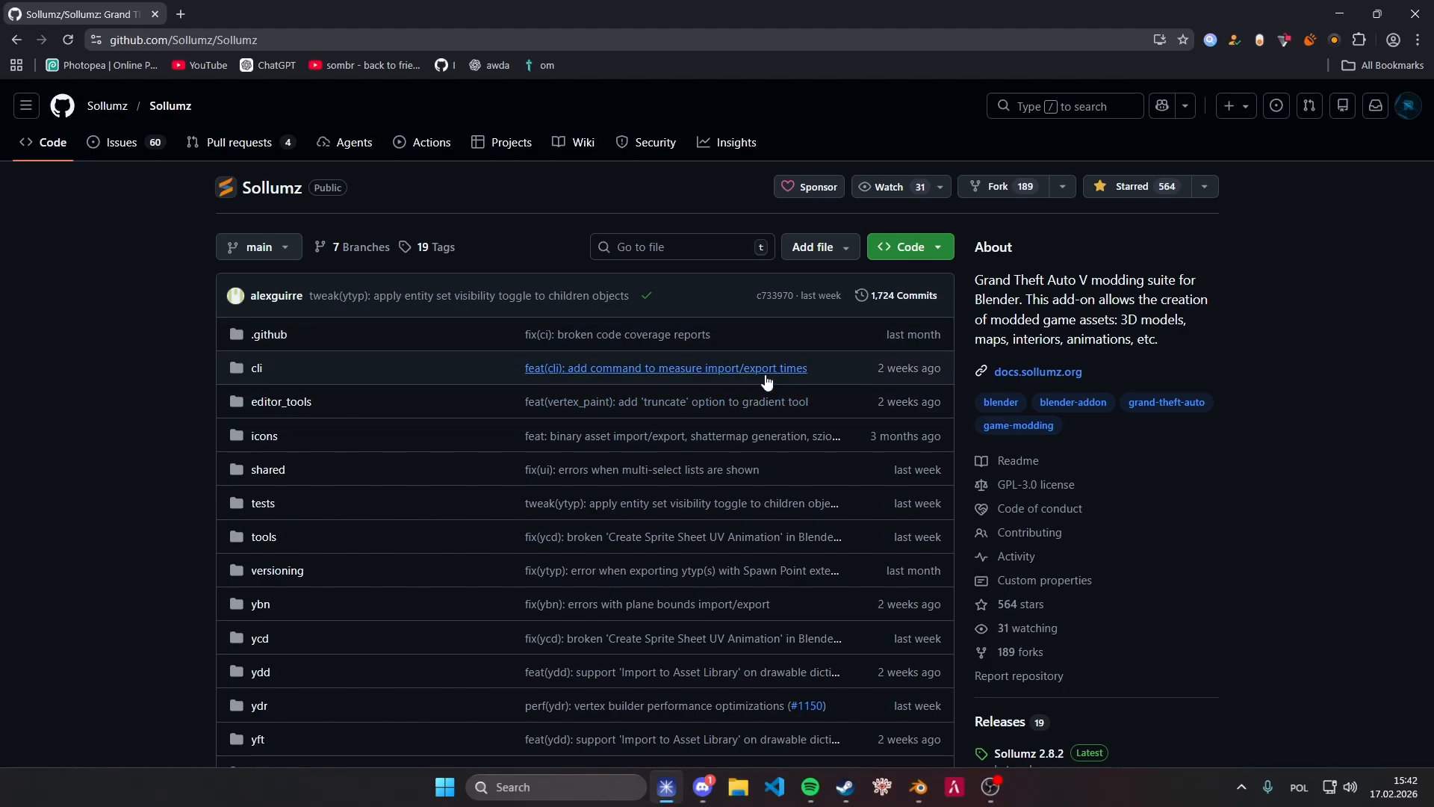
# Download Sollumz.zip from the assets of the Sollumz 2.8.2 release.
pyautogui.scroll(-10, 776, 406)
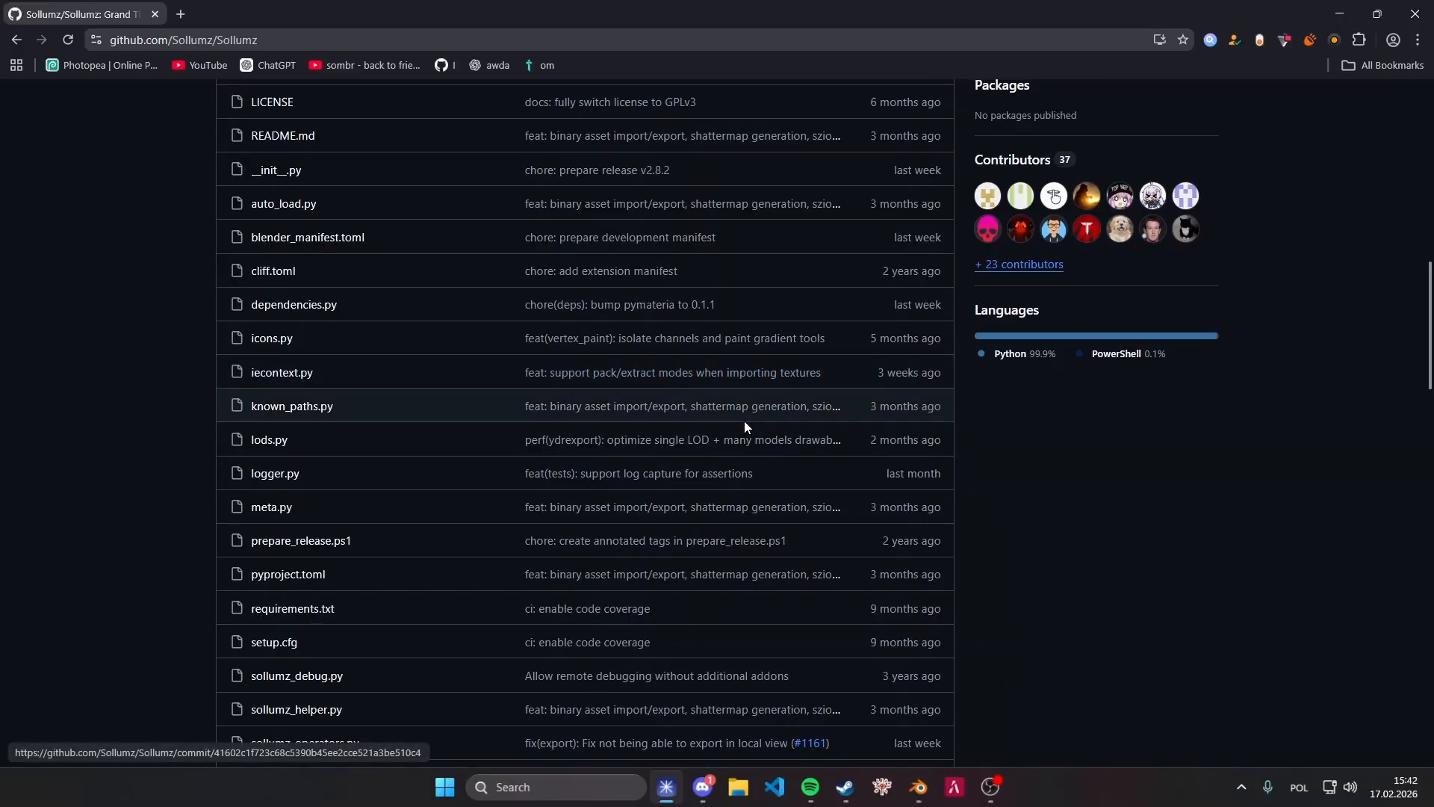
pyautogui.scroll(8, 747, 422)
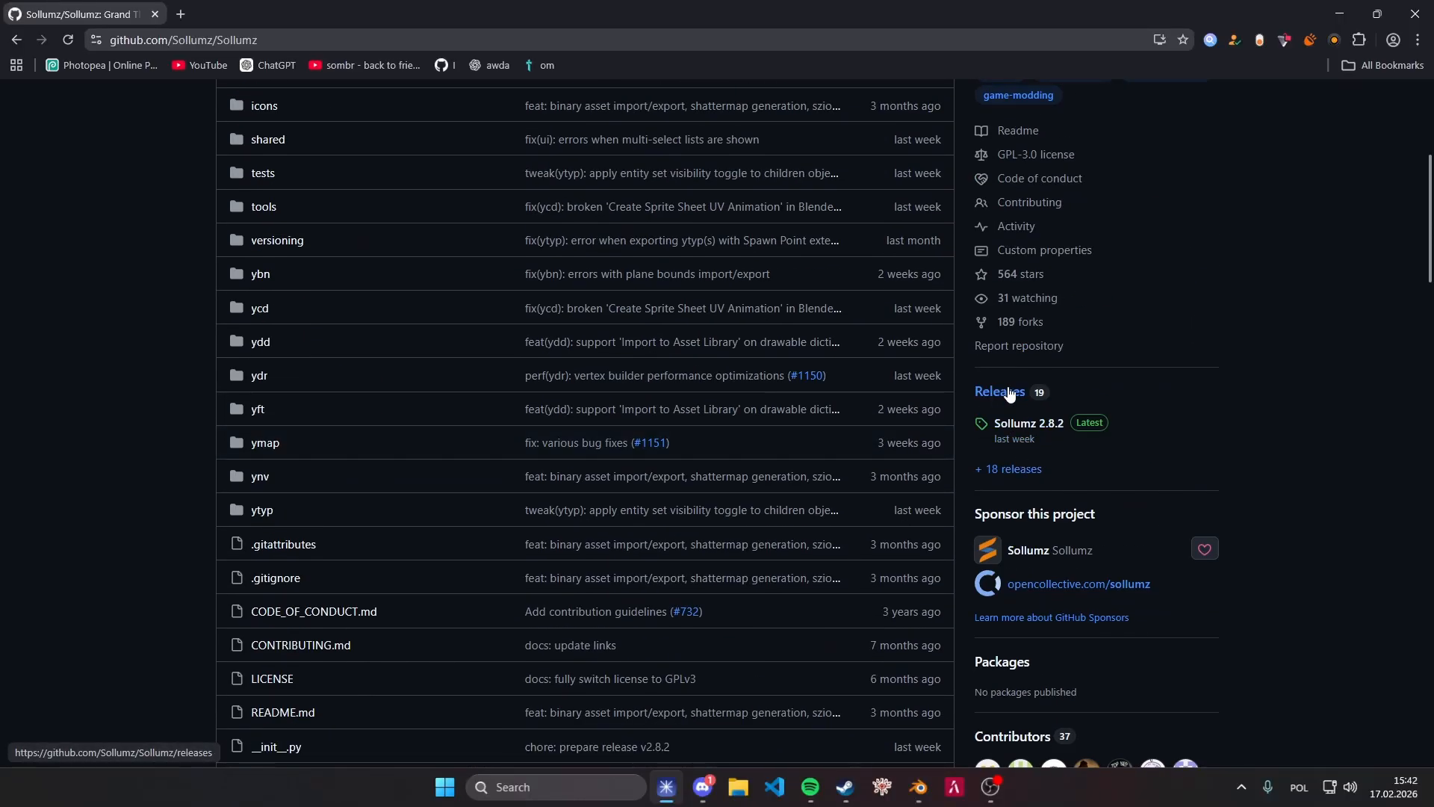
pyautogui.click(1024, 441)
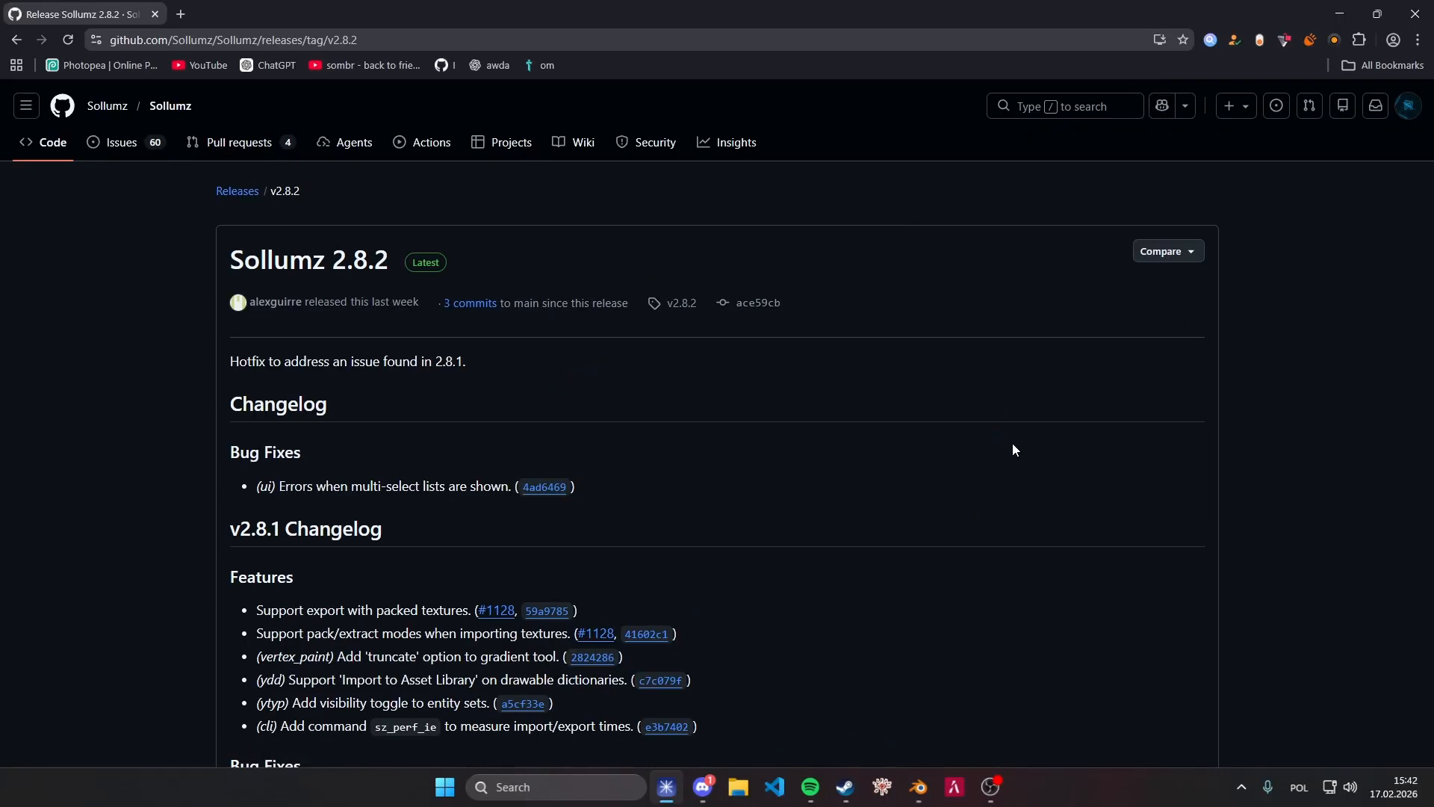
pyautogui.scroll(-10, 775, 481)
pyautogui.scroll(-5, 777, 485)
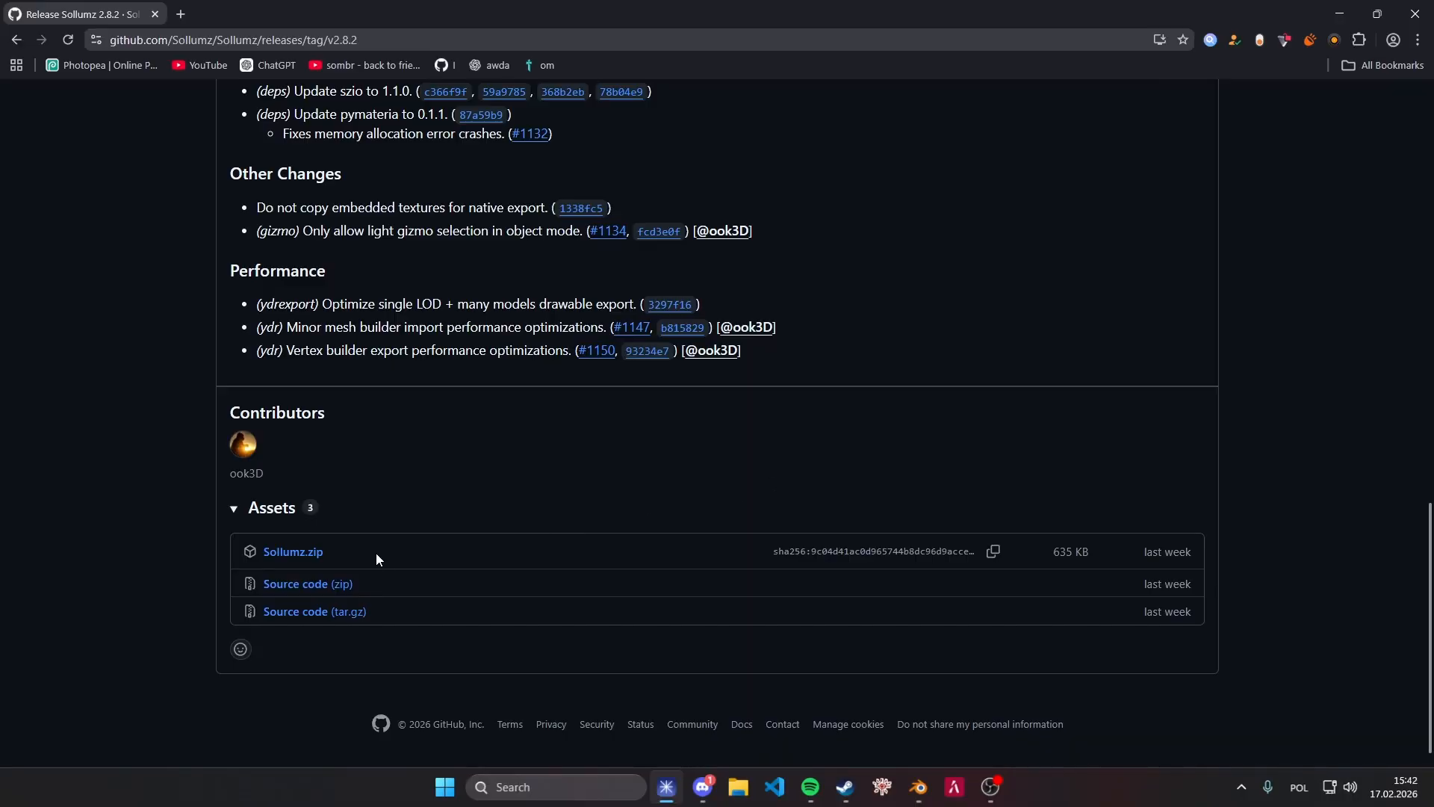
pyautogui.click(320, 561)
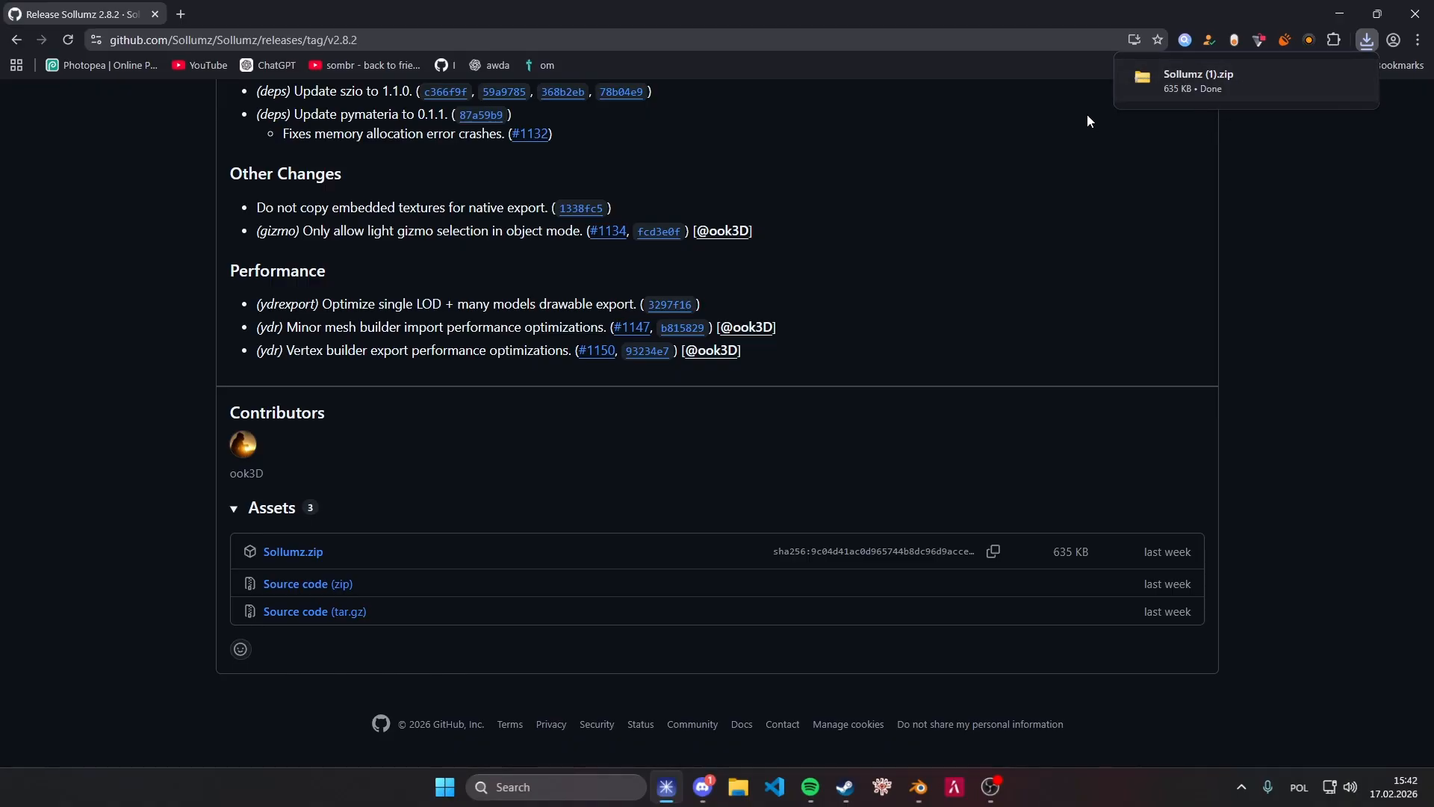
# Return to Blender and start installing an add-on from disk in the Add-ons preferences.
pyautogui.click(1332, 7)
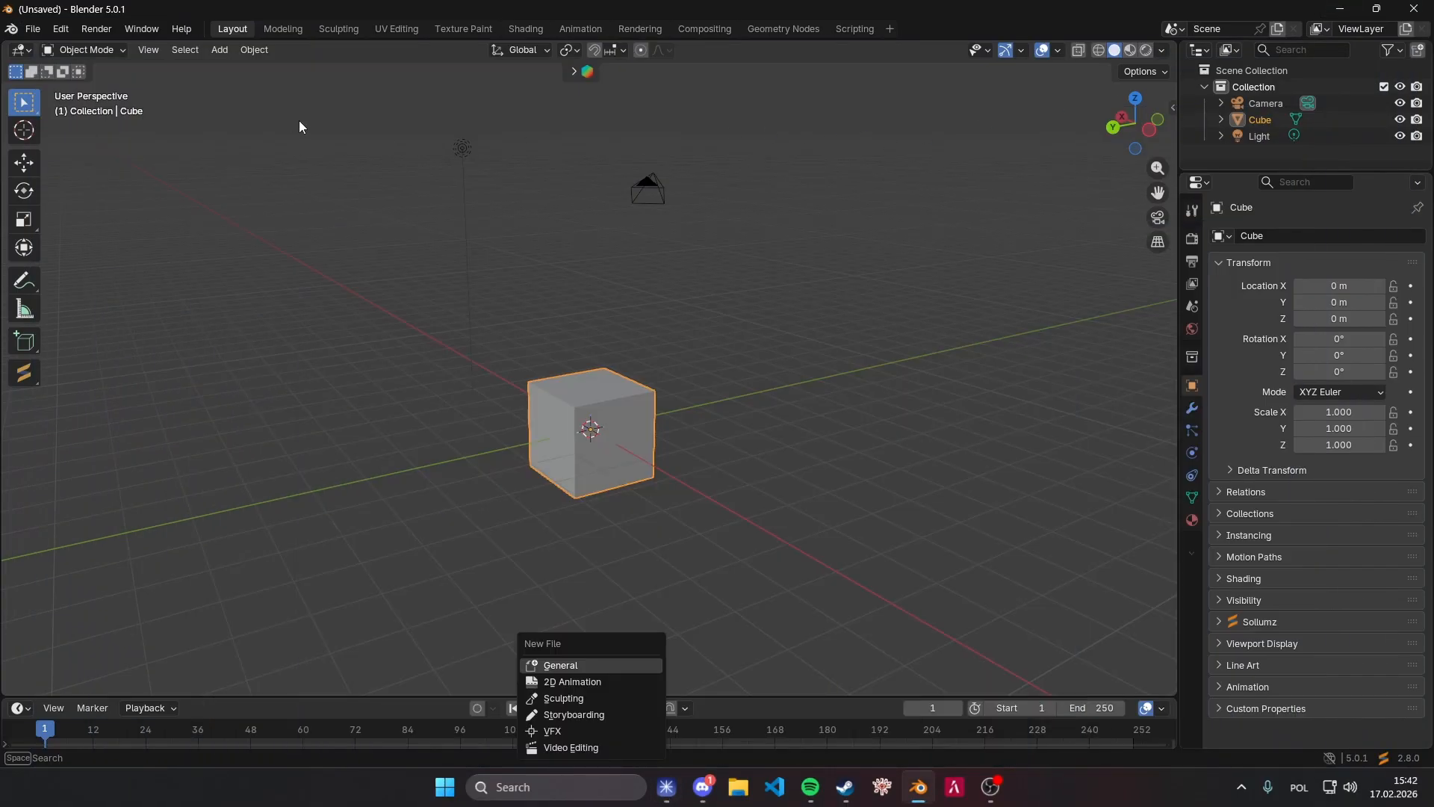
pyautogui.click(63, 30)
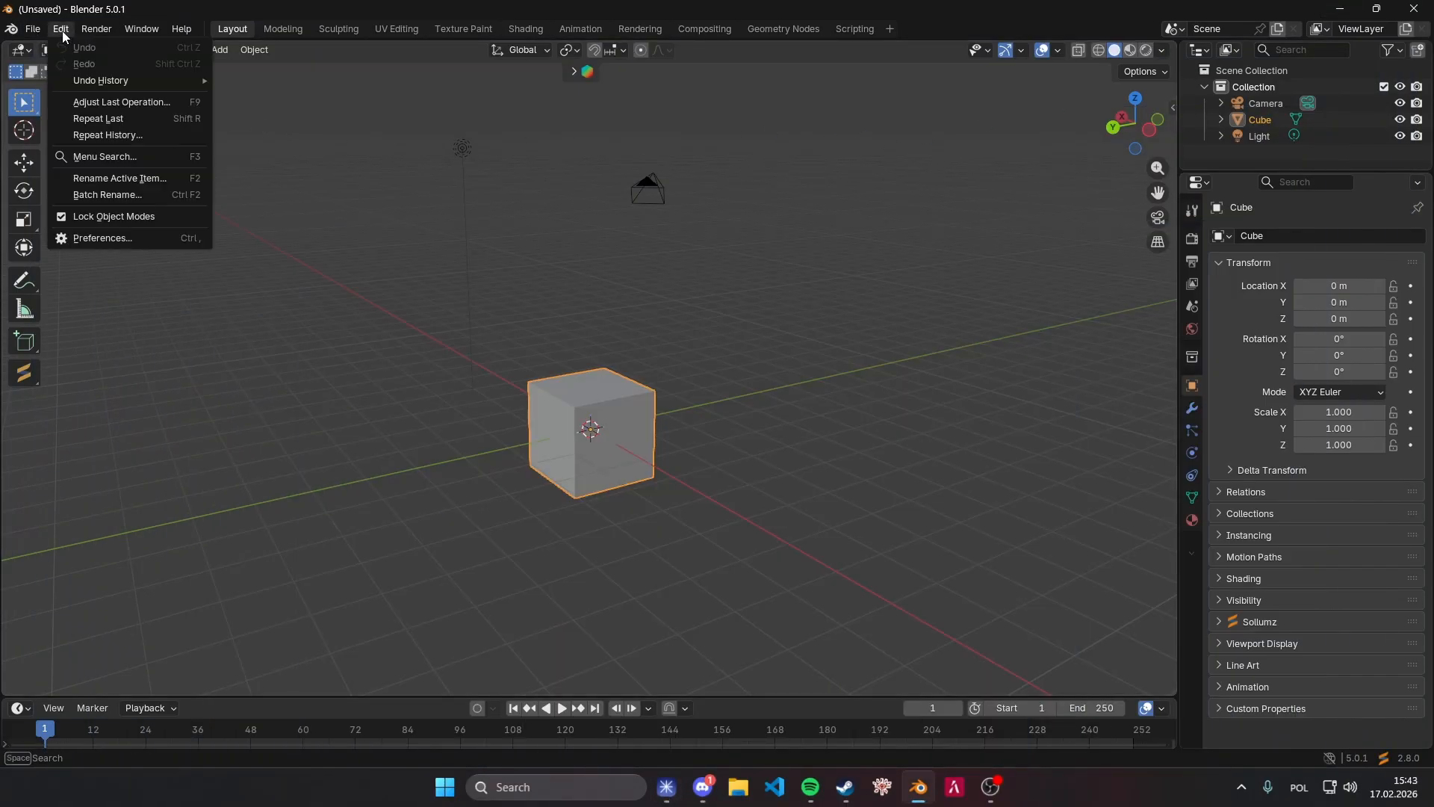
pyautogui.click(103, 238)
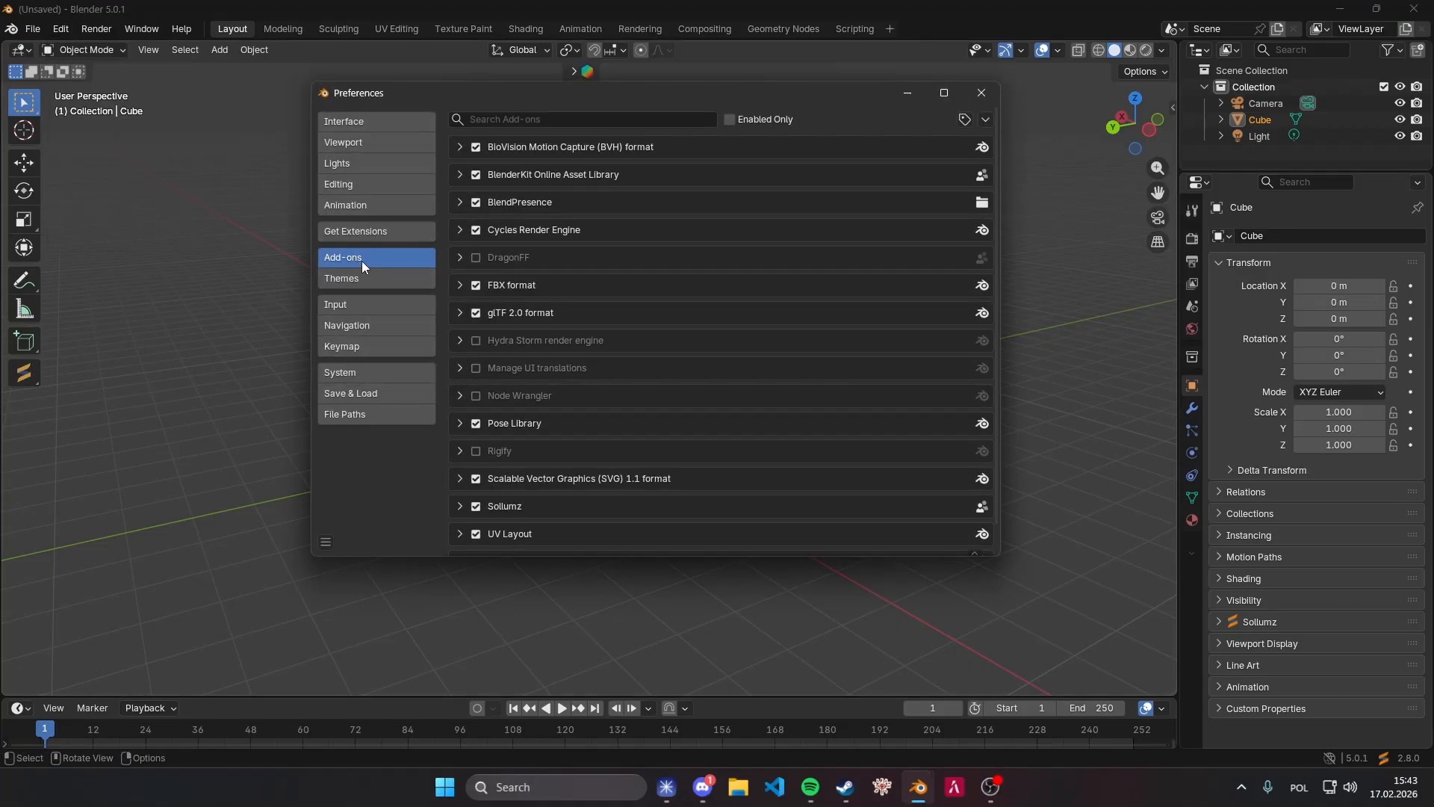
pyautogui.click(985, 121)
pyautogui.click(921, 161)
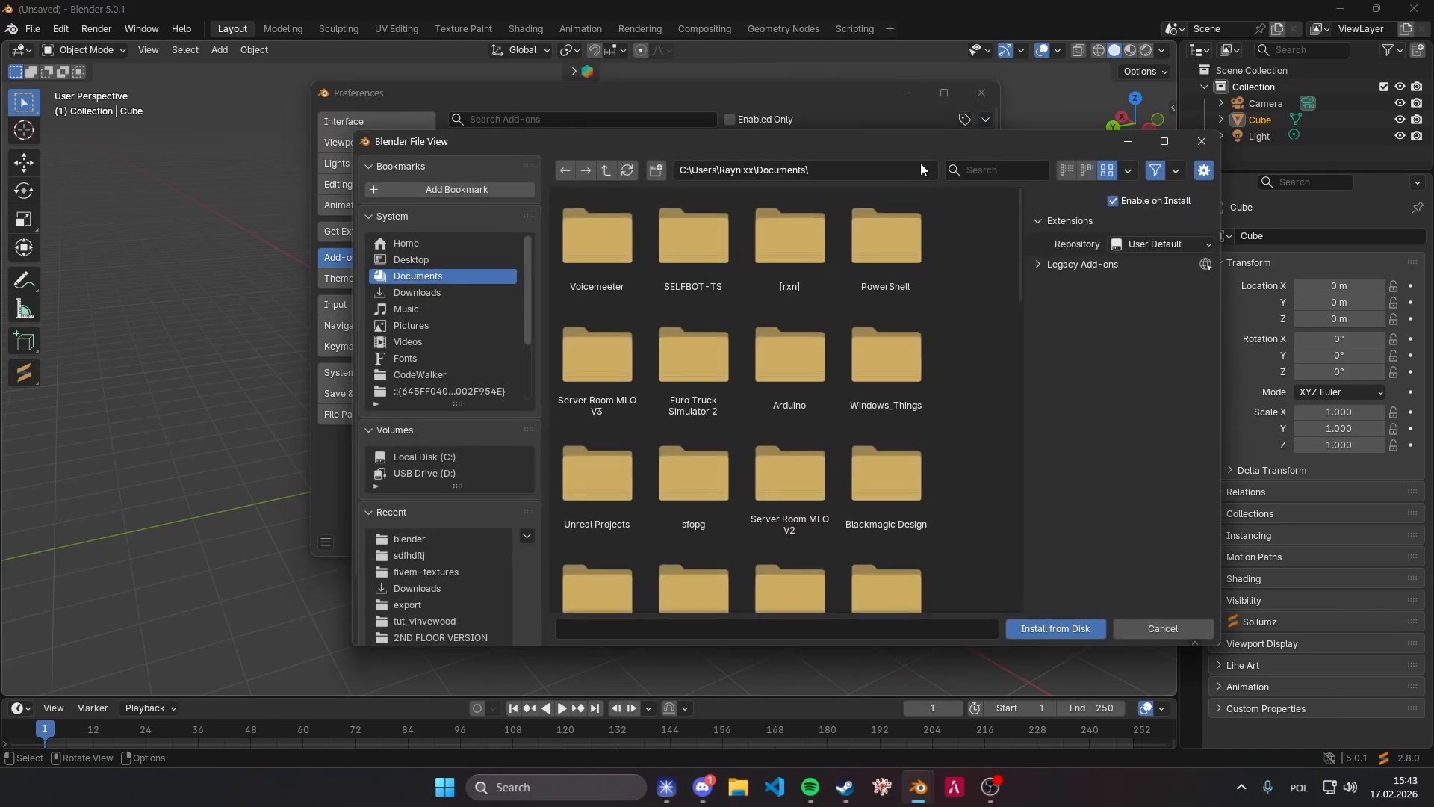
# Locate Sollumz (1).zip in the Downloads folder, and close the file browser and the Preferences without installing it.
pyautogui.click(439, 294)
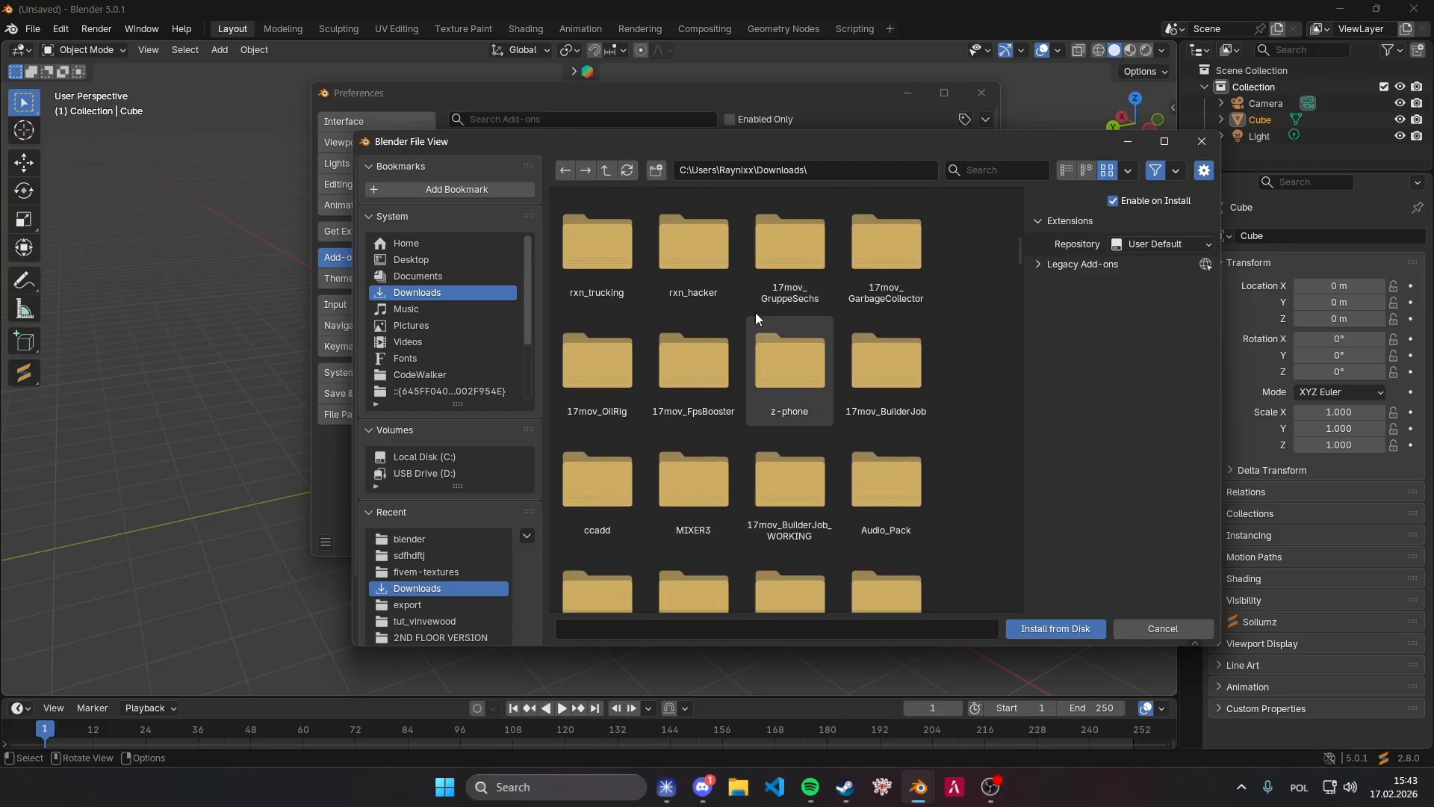
pyautogui.scroll(-10, 755, 314)
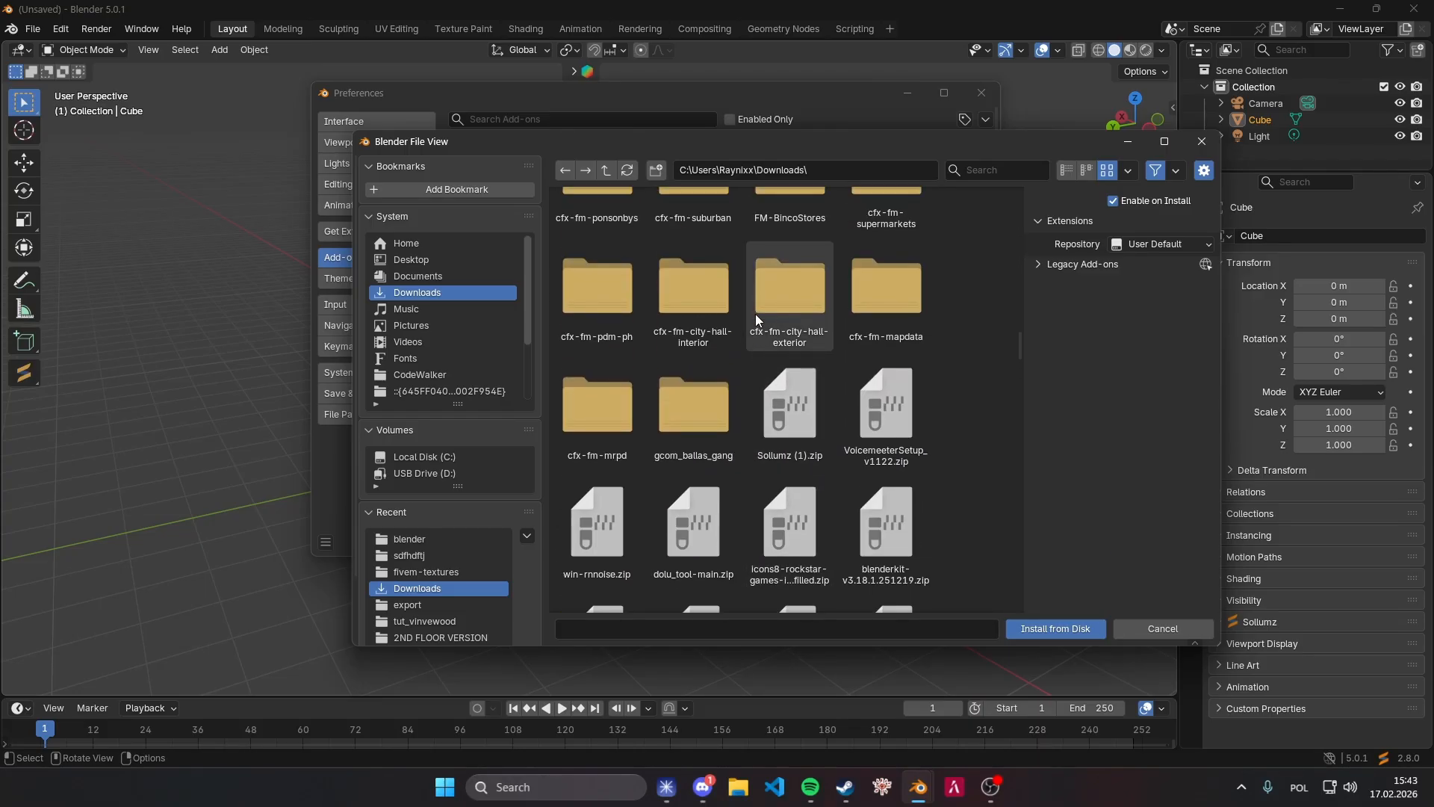
pyautogui.scroll(-2, 755, 314)
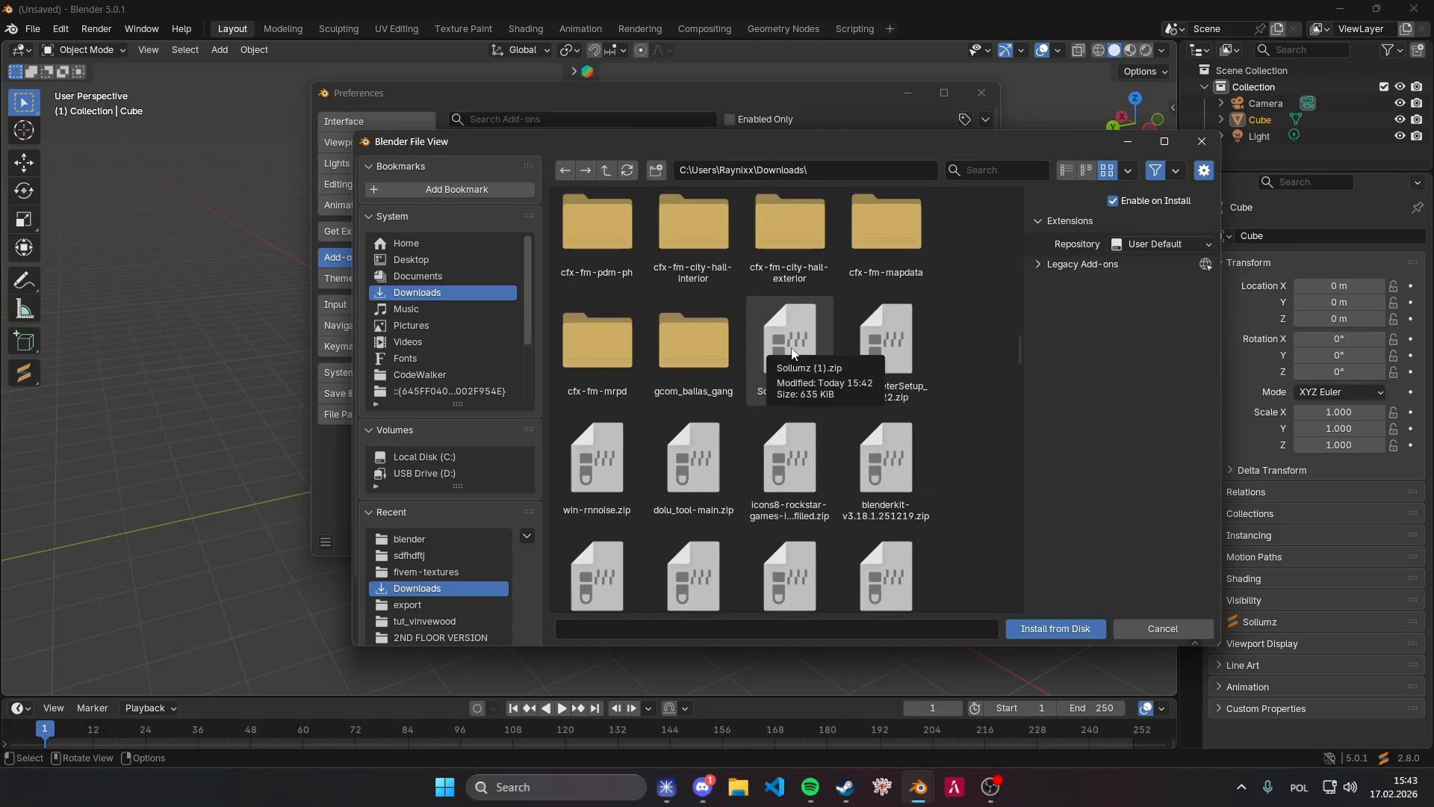
pyautogui.click(1201, 142)
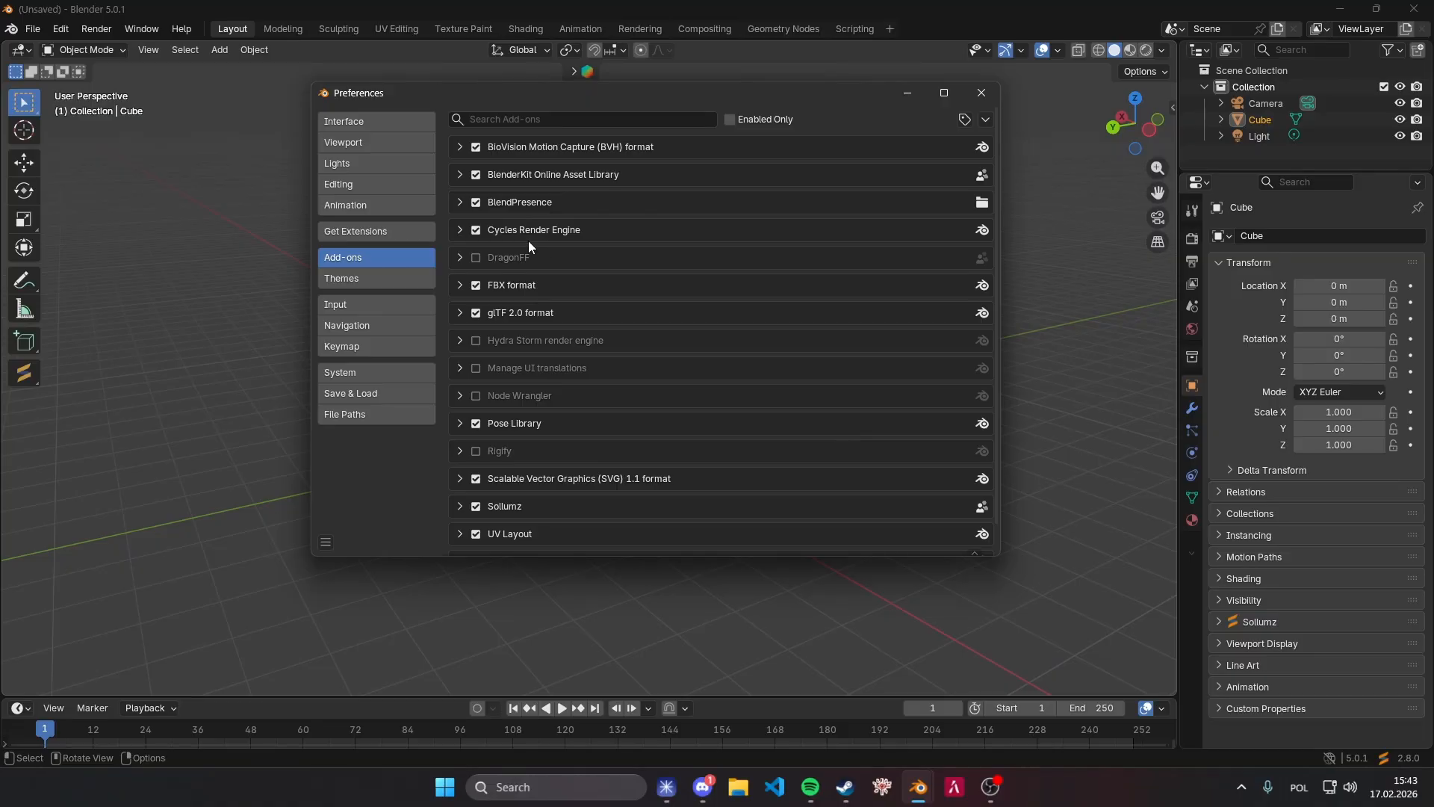
pyautogui.scroll(-1, 529, 246)
pyautogui.scroll(1, 499, 293)
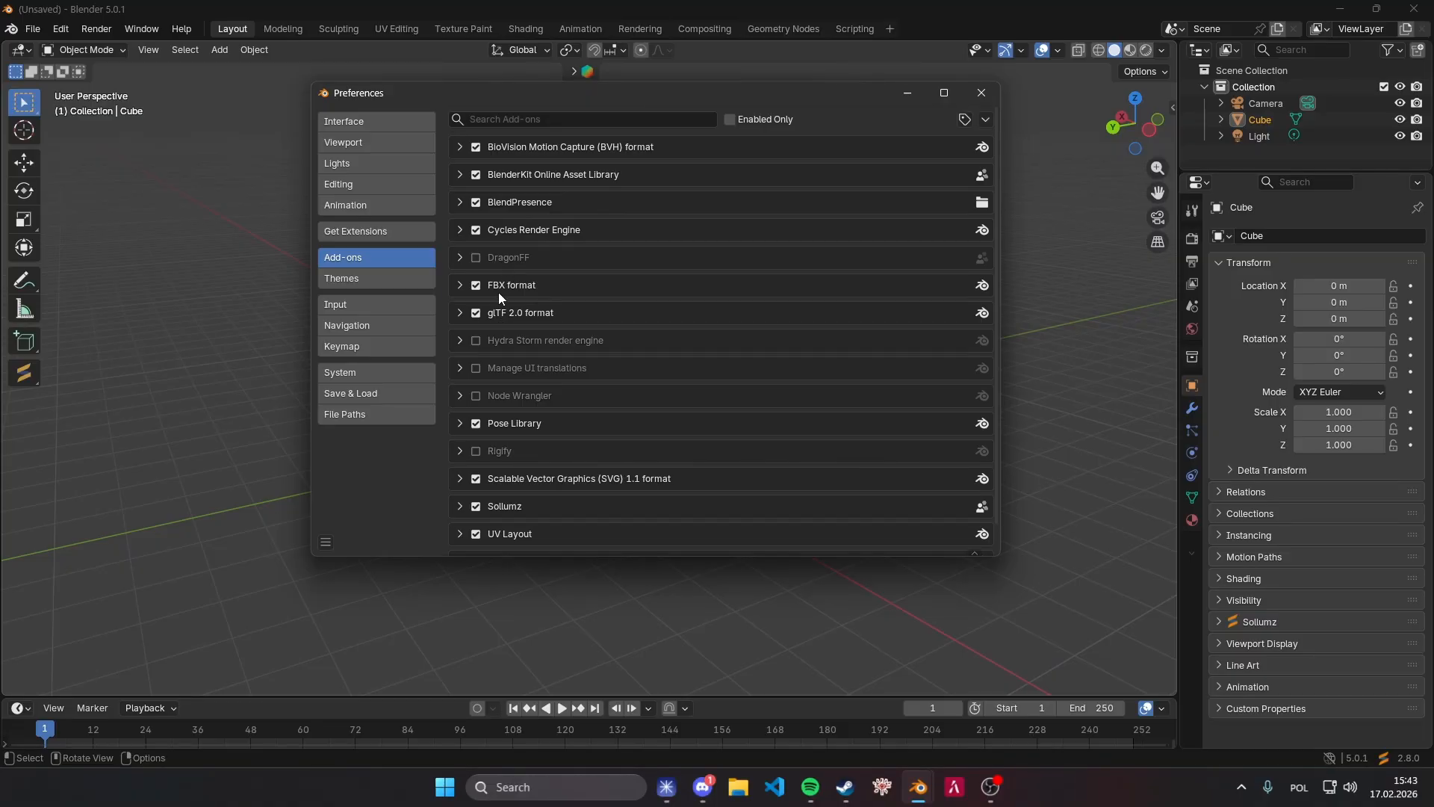
pyautogui.click(966, 90)
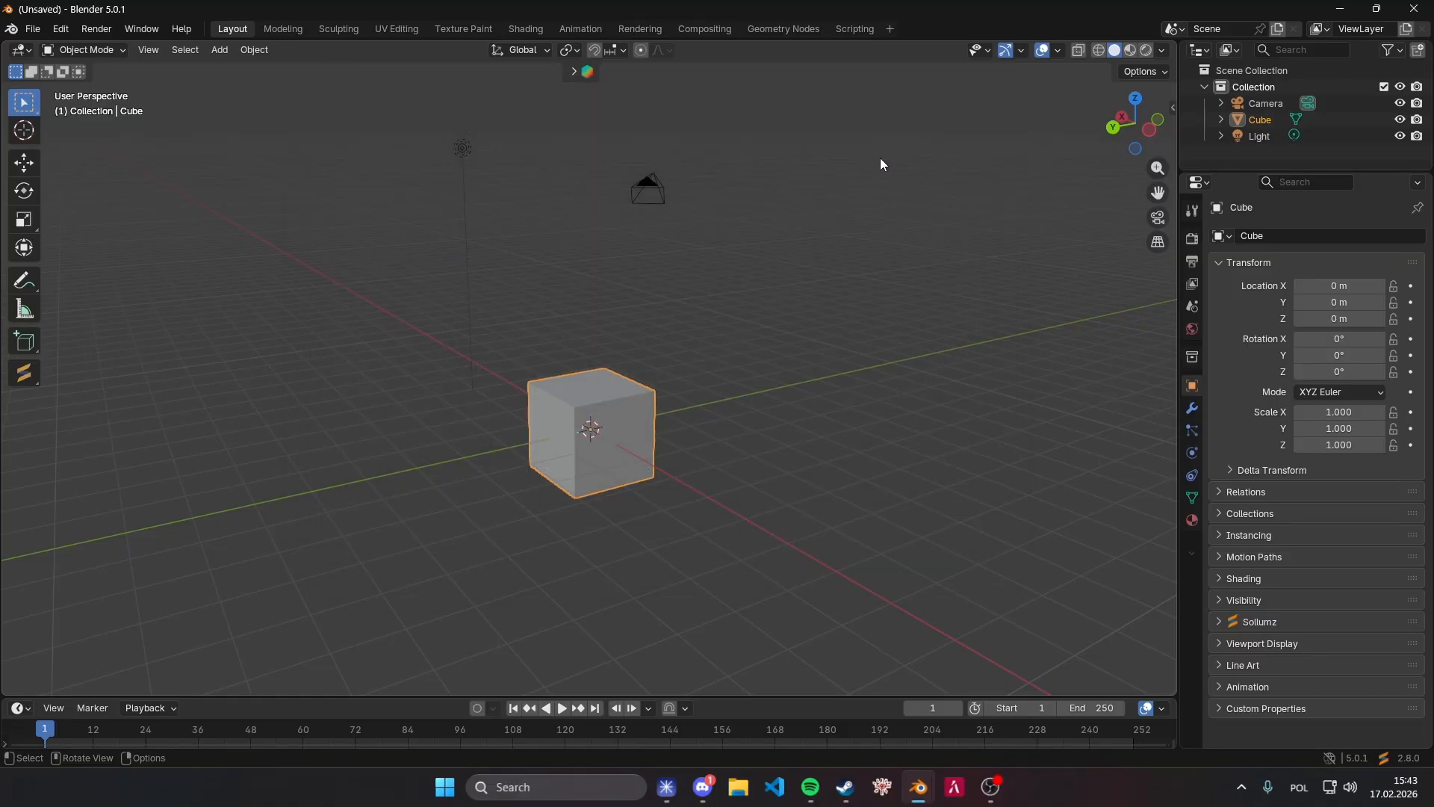
# Delete the default camera, cube and light from the scene.
pyautogui.moveTo(880, 159); pyautogui.dragTo(788, 207, button='middle')
pyautogui.click(1256, 138)
pyautogui.keyDown('shift'); pyautogui.click(1268, 105); pyautogui.keyUp('shift')
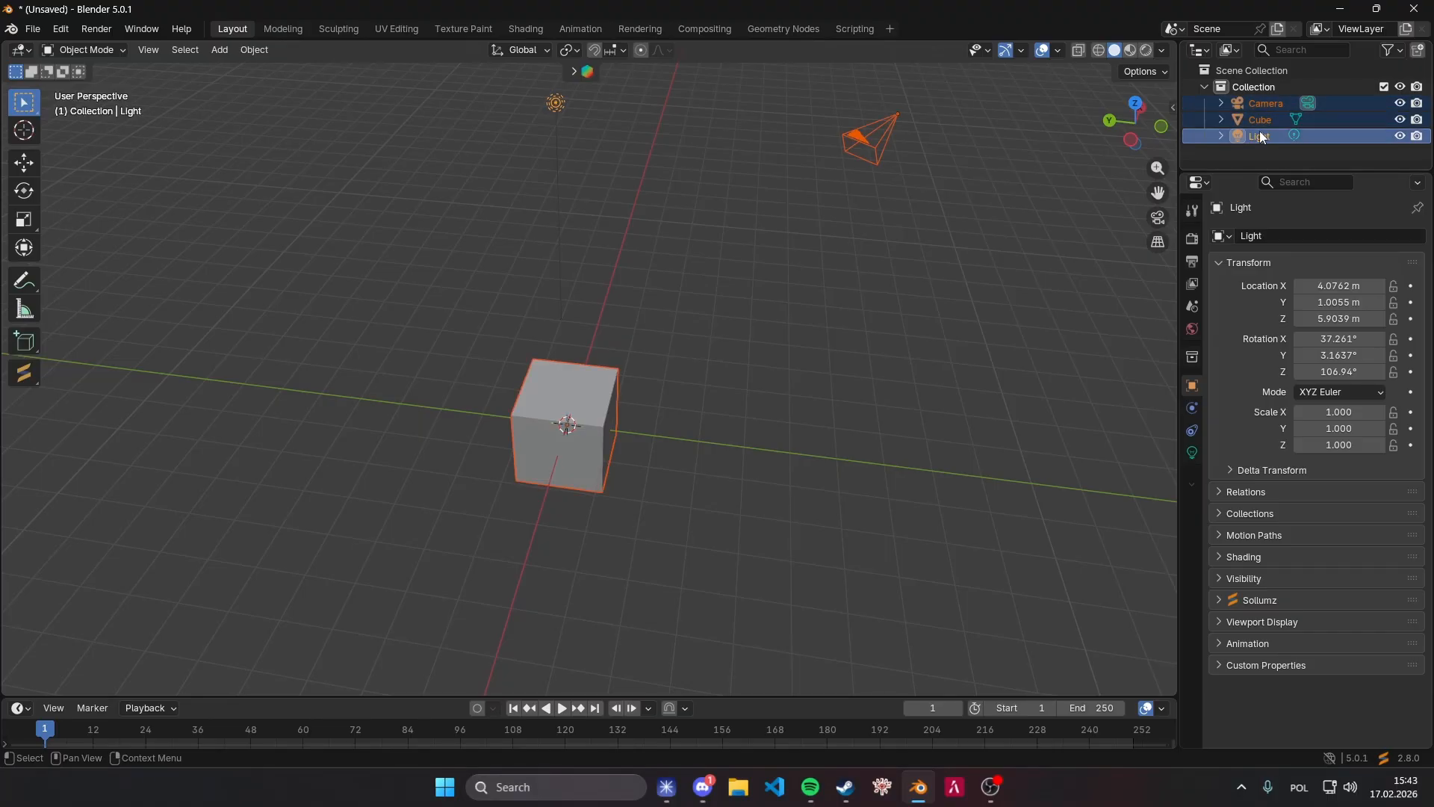
pyautogui.moveTo(852, 302); pyautogui.dragTo(888, 285, button='middle')
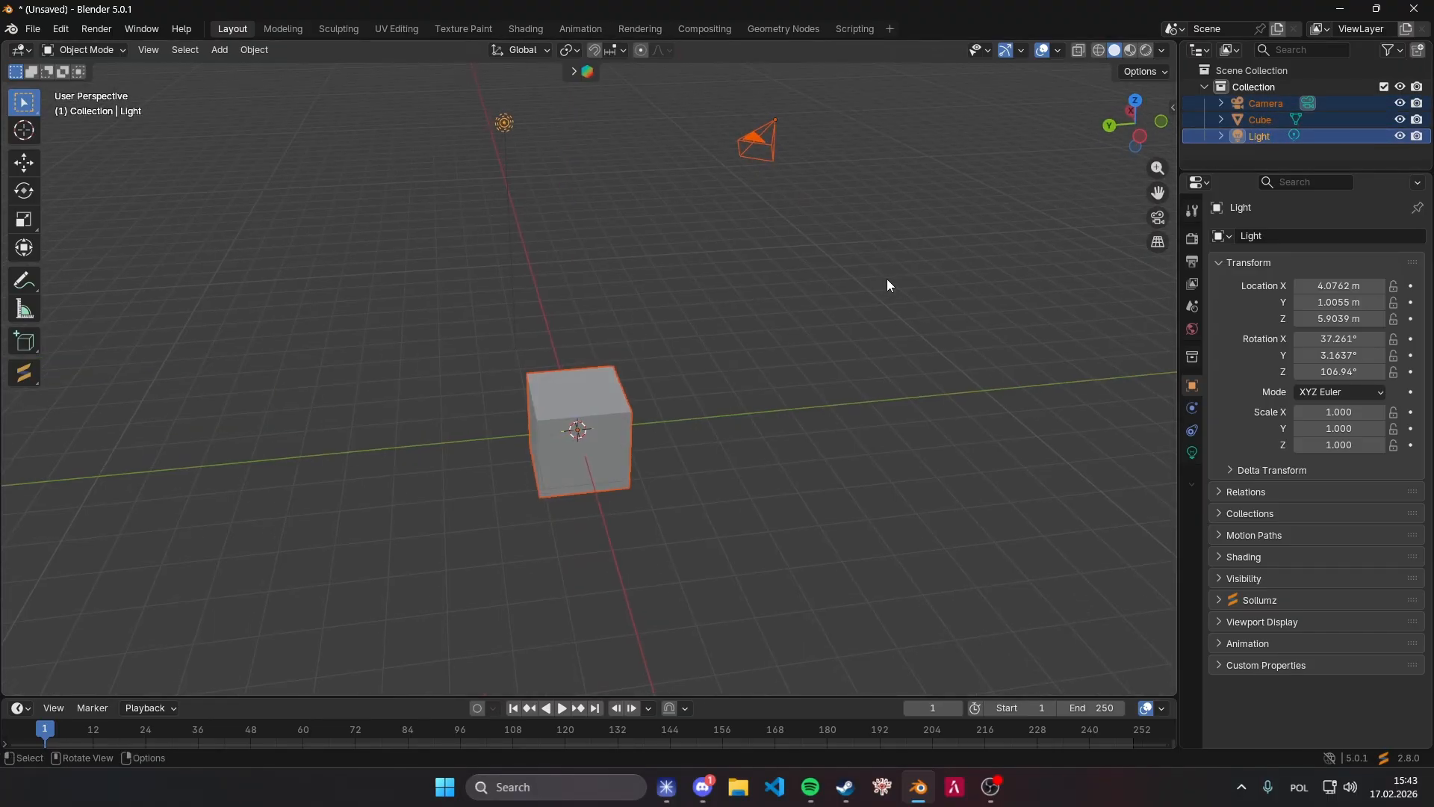
pyautogui.press('x')
pyautogui.click(760, 306)
pyautogui.moveTo(736, 311); pyautogui.dragTo(625, 306, button='middle')
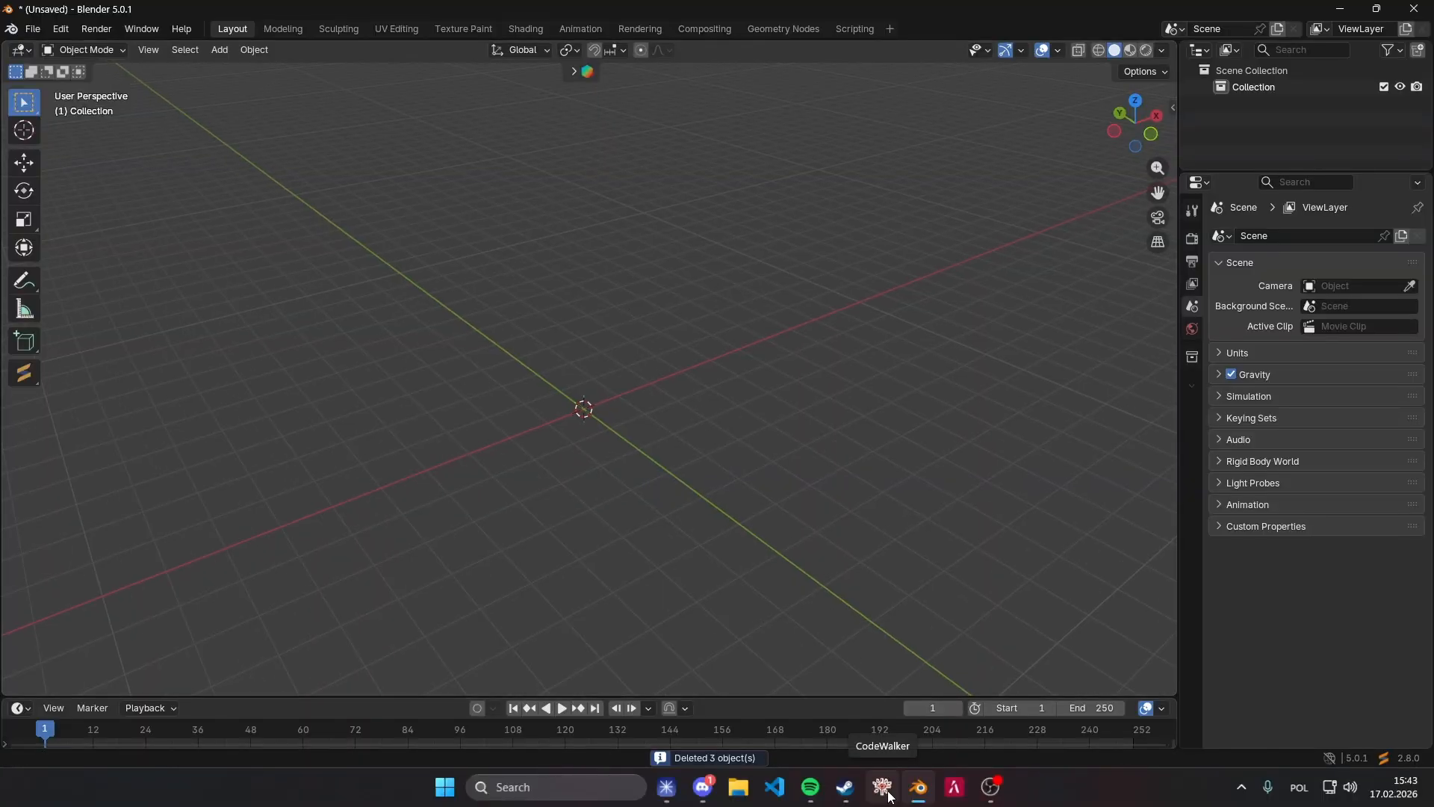
# Switch to the web browser, search for "codwalker" and open the CodeWalker repository on GitHub.
pyautogui.click(666, 786)
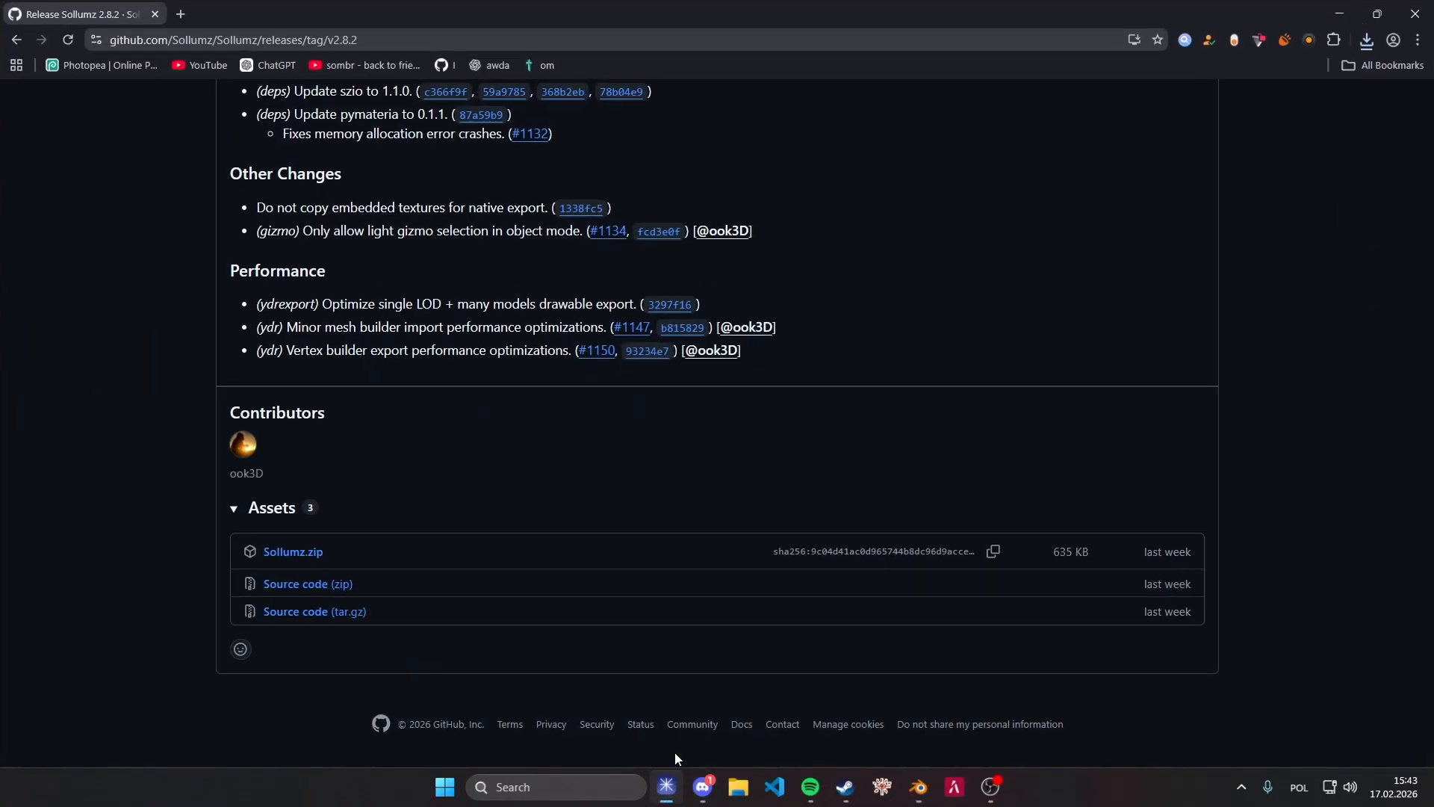
pyautogui.click(181, 17)
pyautogui.write('codwalker')
pyautogui.press('Return')
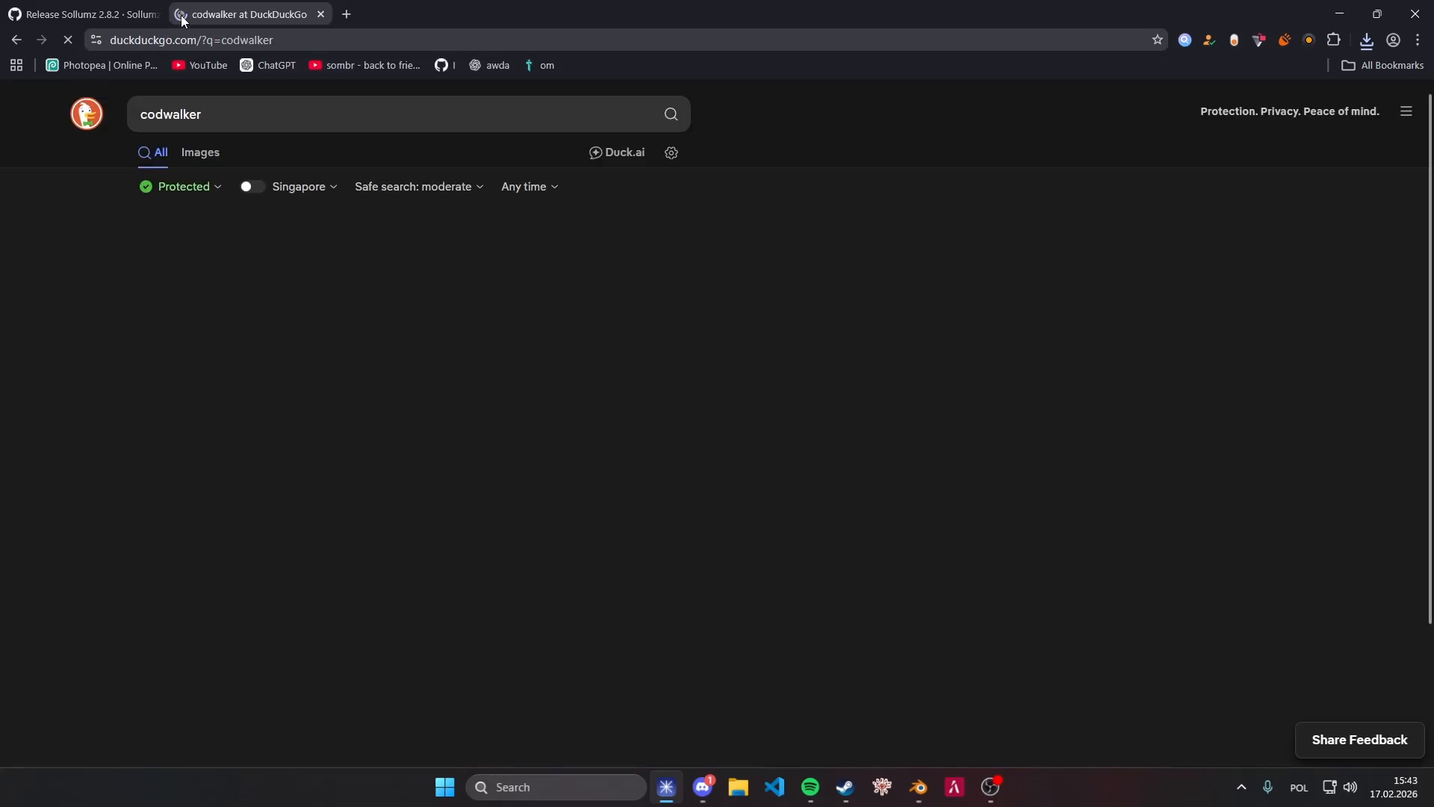
pyautogui.scroll(-1, 253, 552)
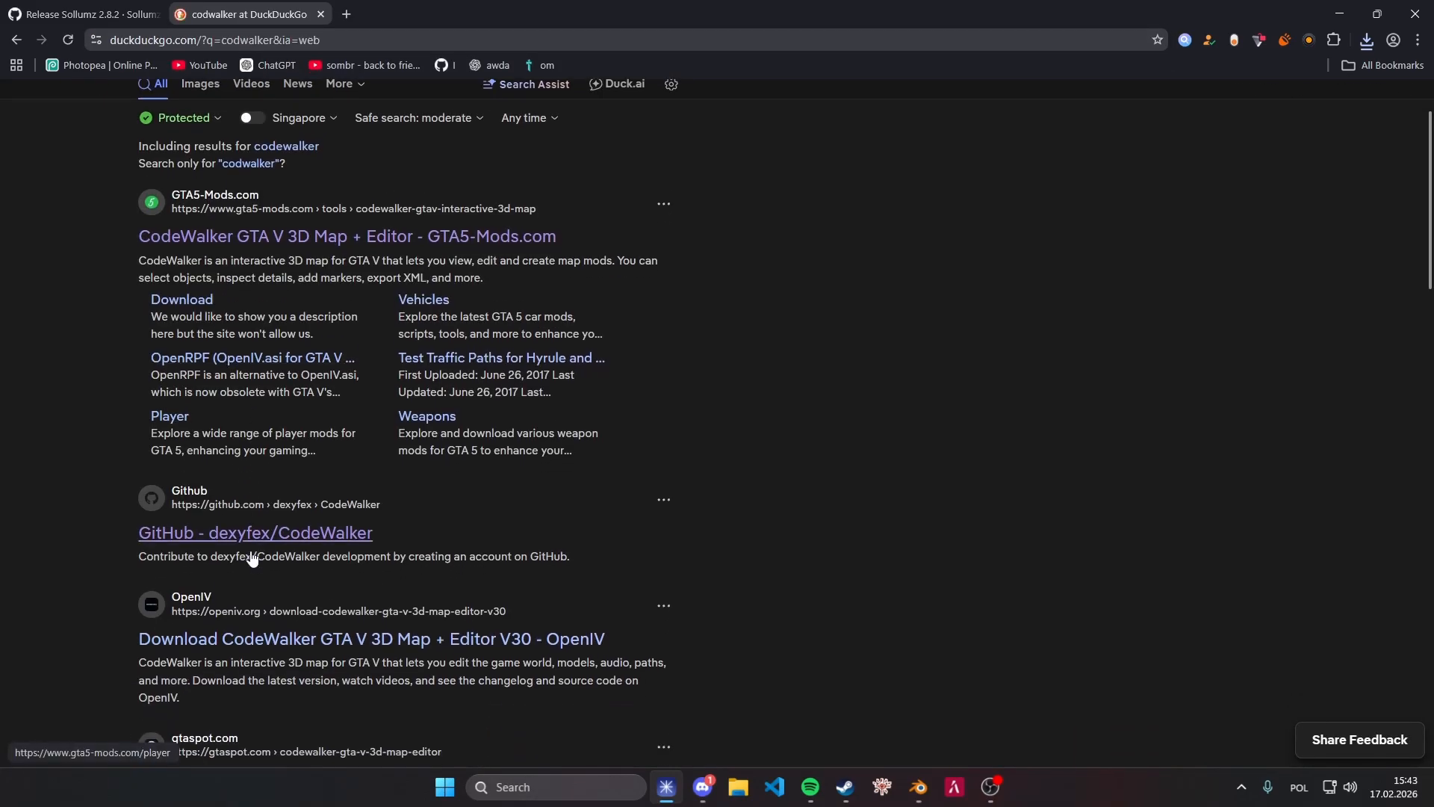
pyautogui.middleClick(256, 503)
pyautogui.click(225, 519)
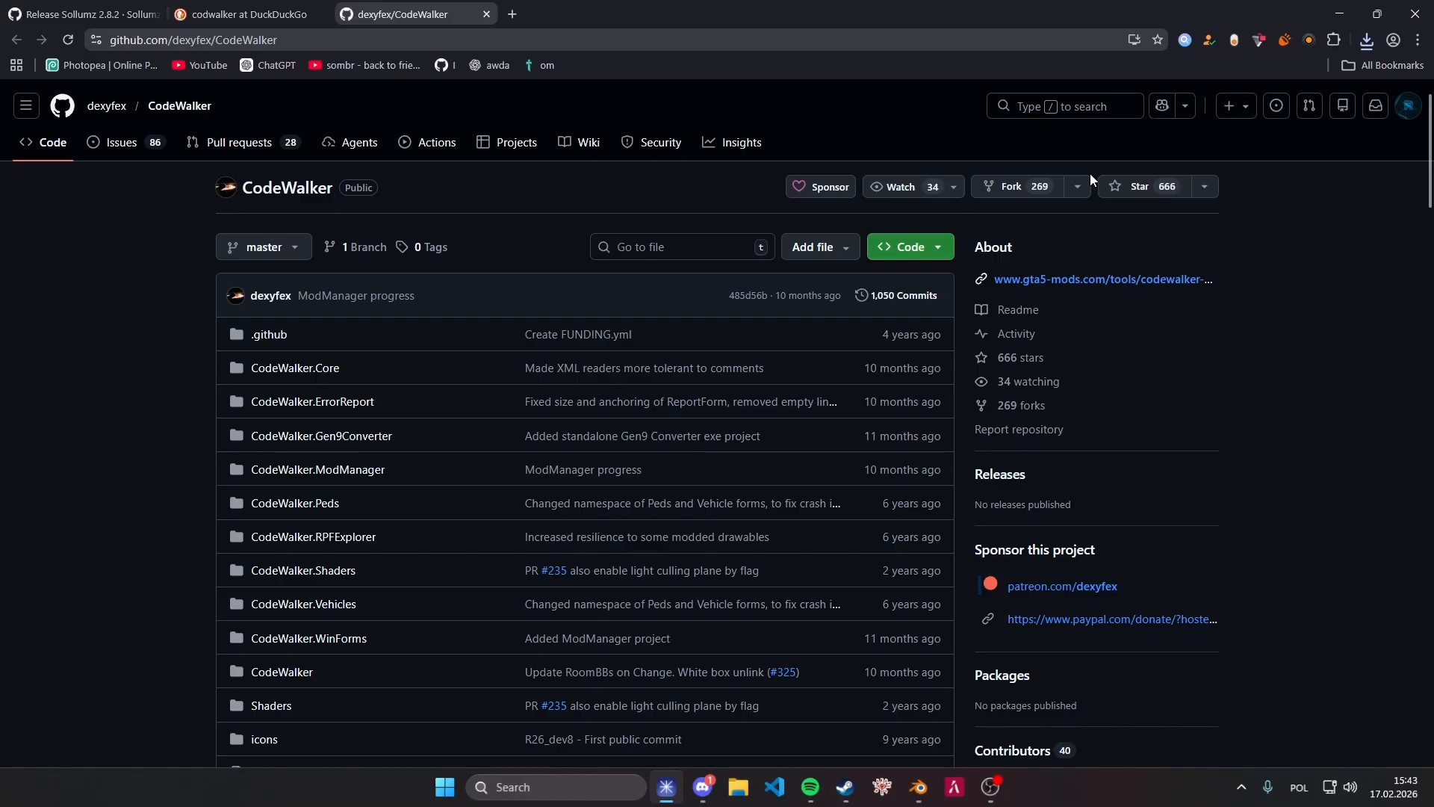
# Examine the CodeWalker repository's file list, readme and release information for a download source.
pyautogui.scroll(-4, 1136, 370)
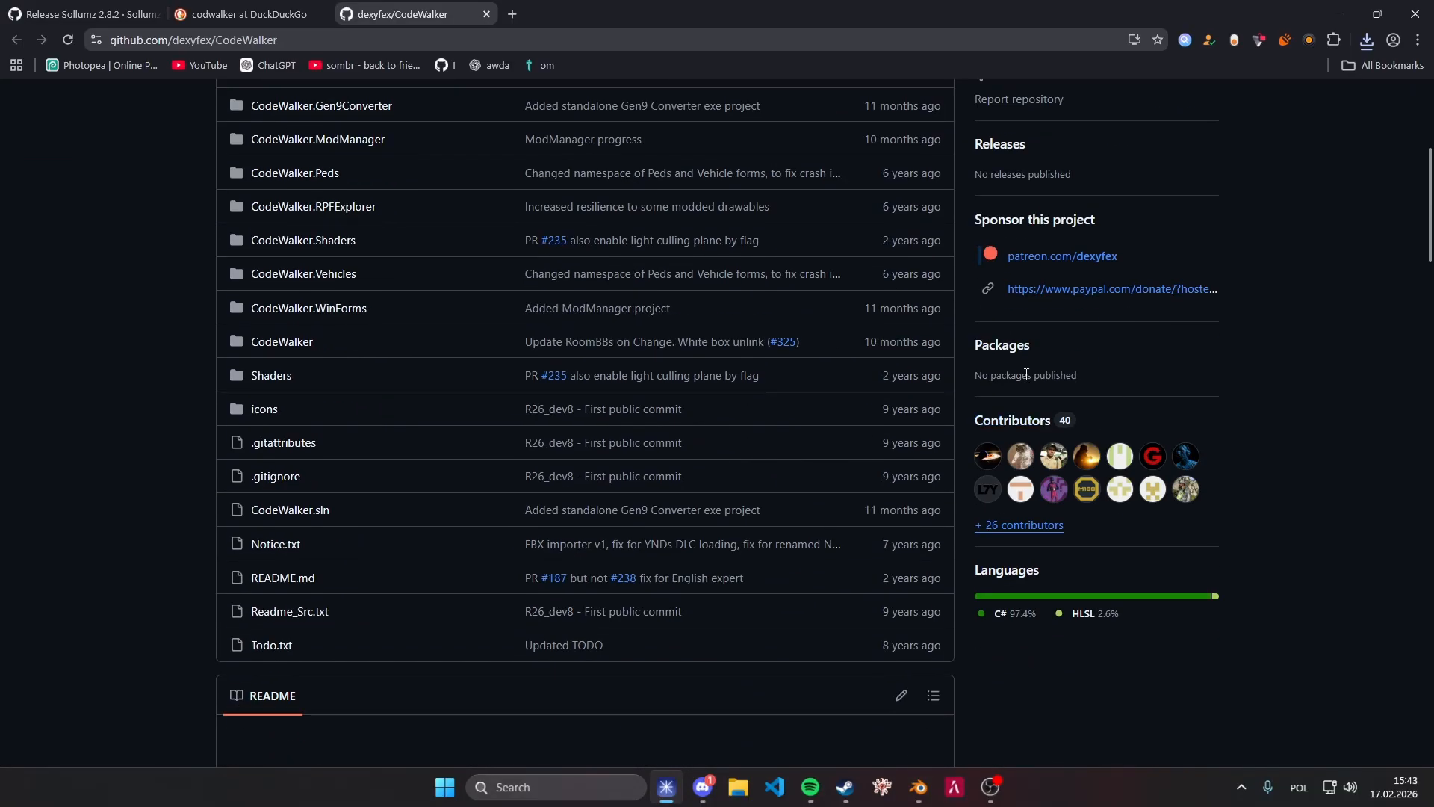
pyautogui.scroll(5, 1026, 373)
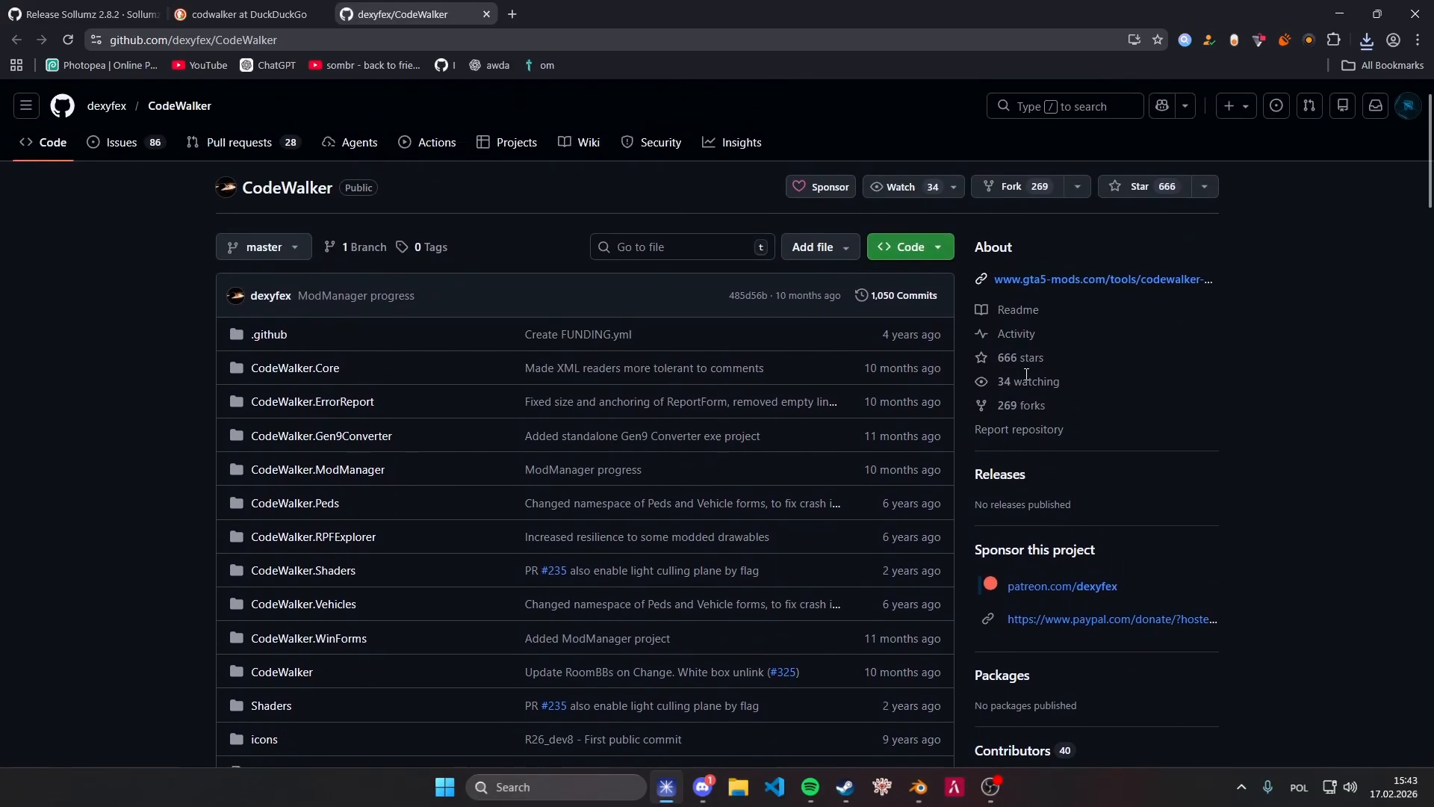
pyautogui.scroll(-6, 1023, 367)
pyautogui.scroll(-10, 1029, 371)
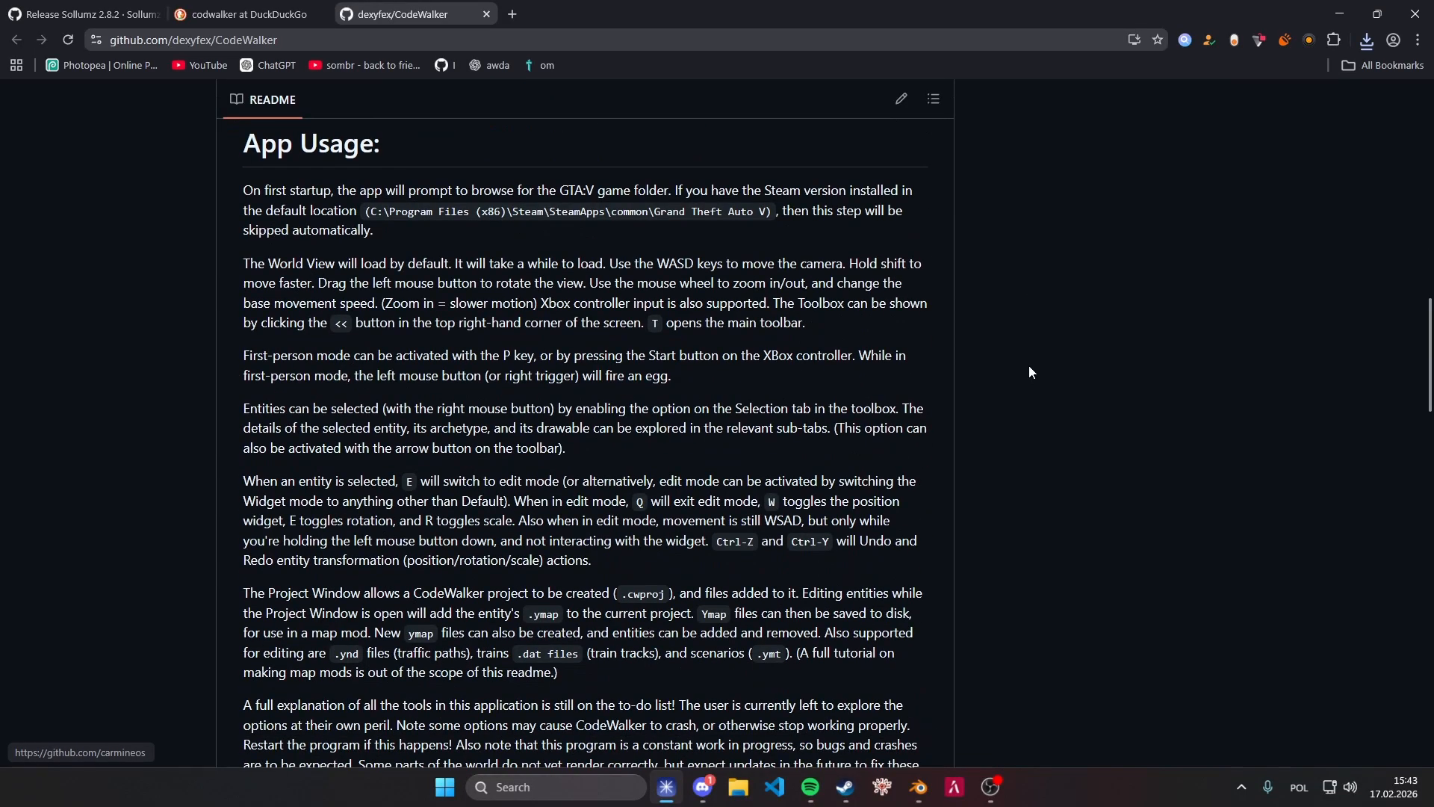
pyautogui.scroll(11, 1028, 371)
pyautogui.scroll(4, 1030, 369)
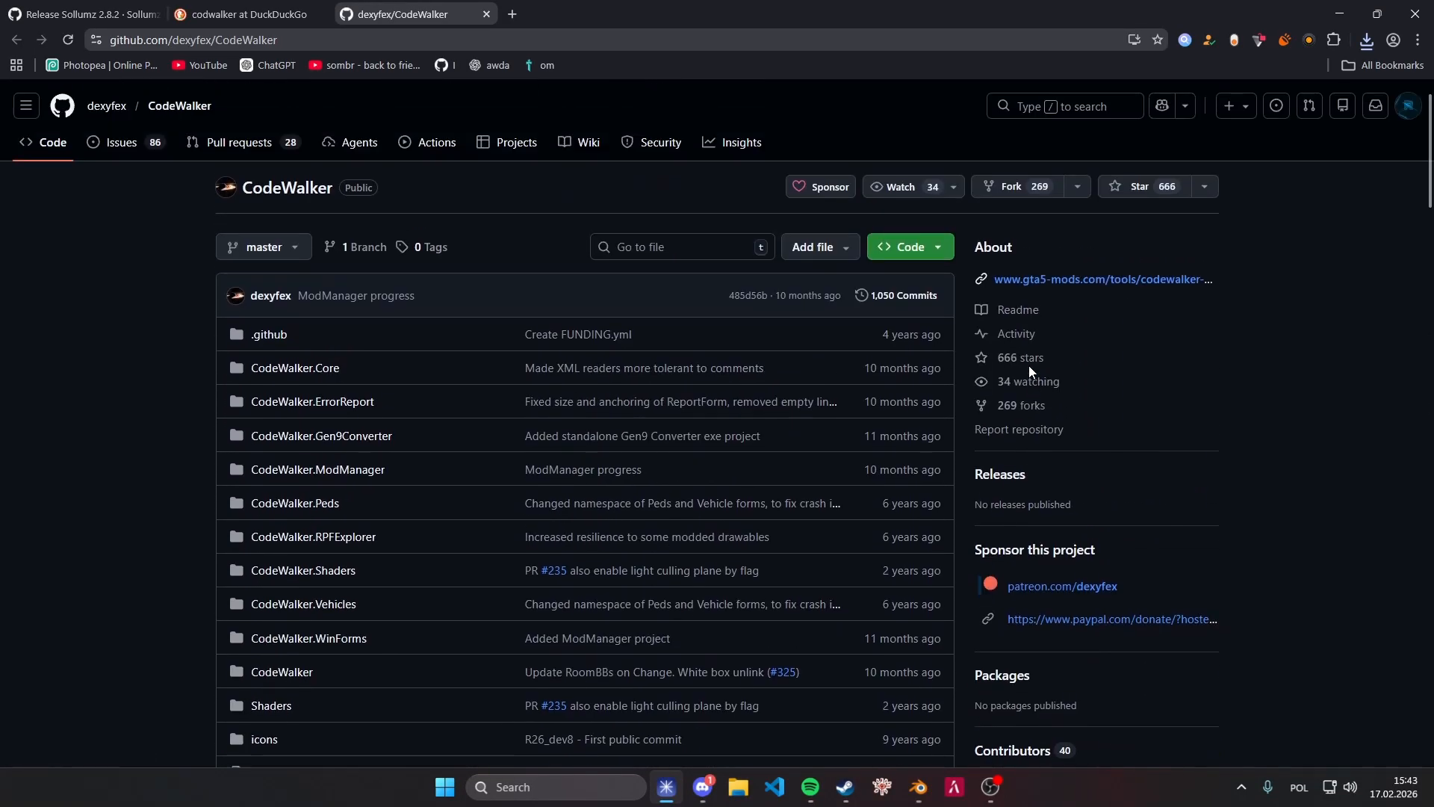
pyautogui.scroll(-5, 1030, 369)
pyautogui.scroll(6, 1029, 371)
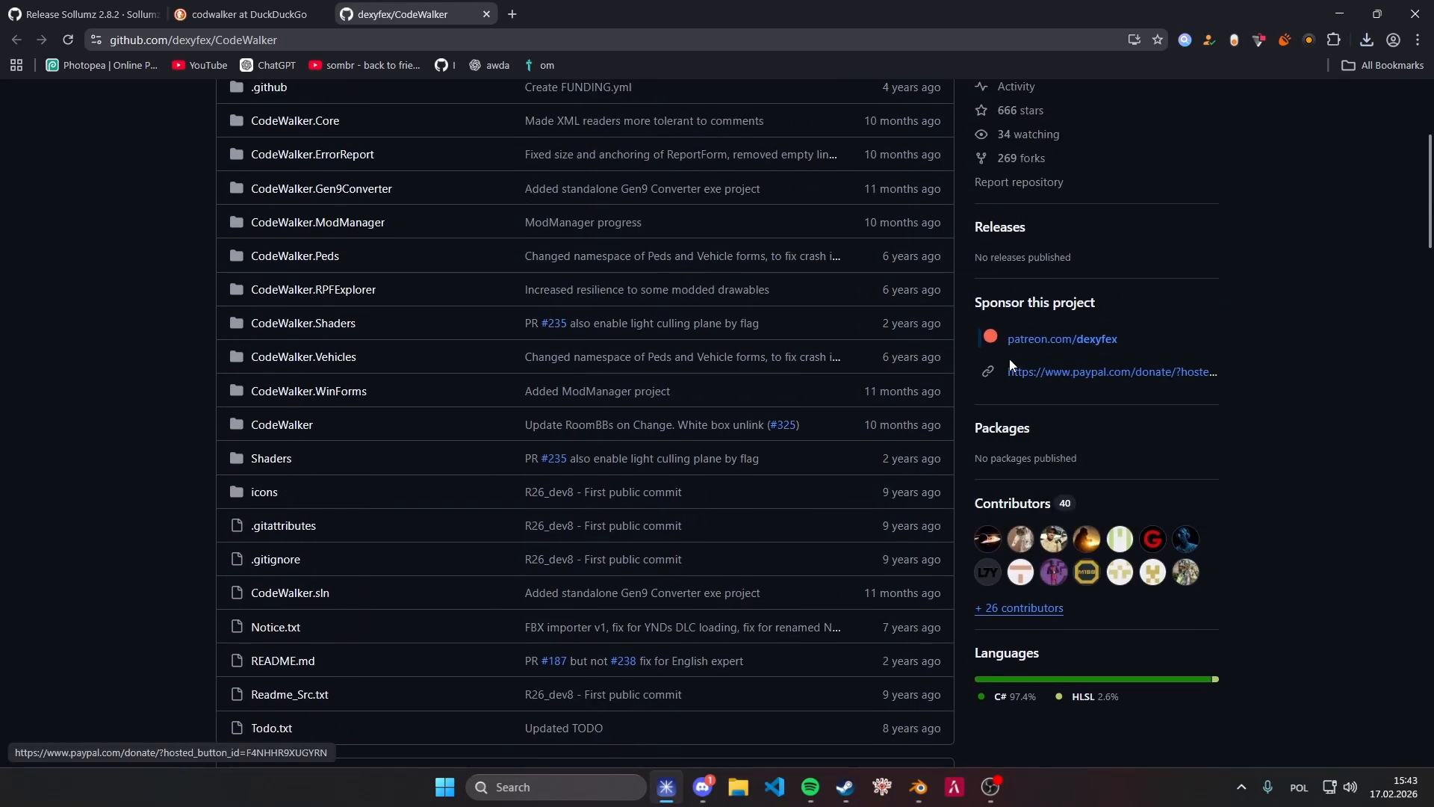
# Open CodeWalker's GTA5-Mods page from the repository, close the repository page and download CodeWalker v30_dev46.
pyautogui.click(993, 278)
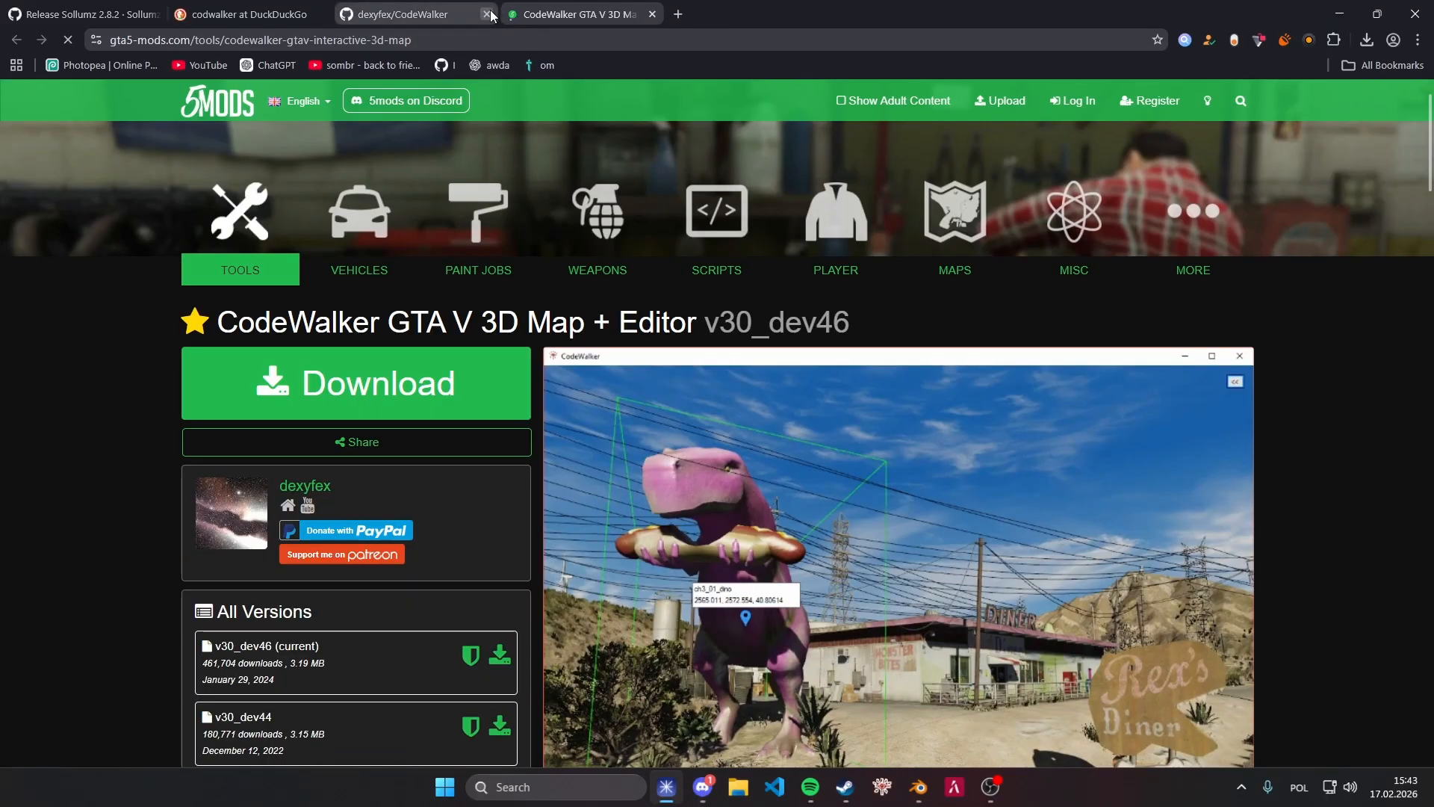
pyautogui.click(487, 14)
pyautogui.scroll(-2, 416, 250)
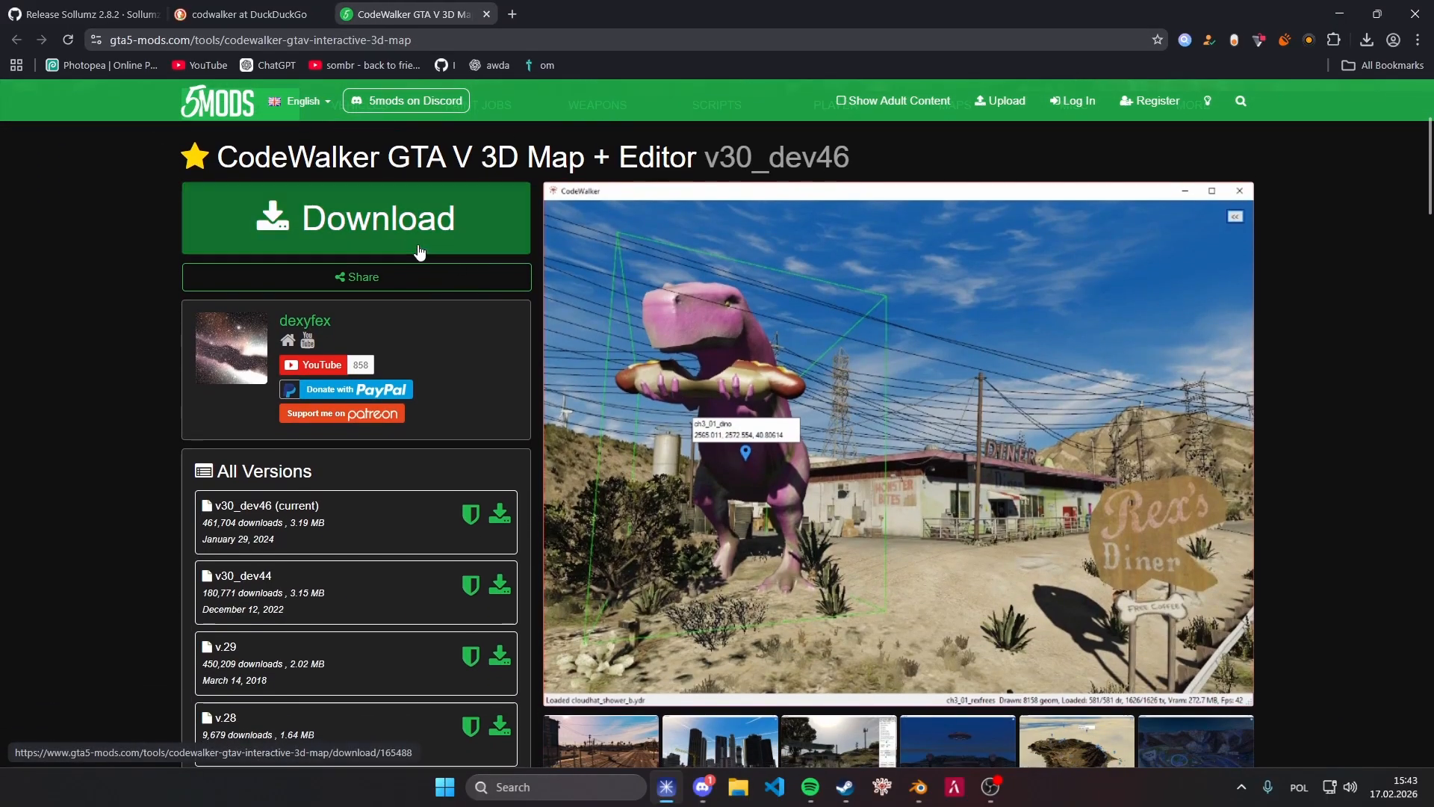
pyautogui.click(416, 249)
pyautogui.scroll(-1, 905, 388)
pyautogui.click(898, 347)
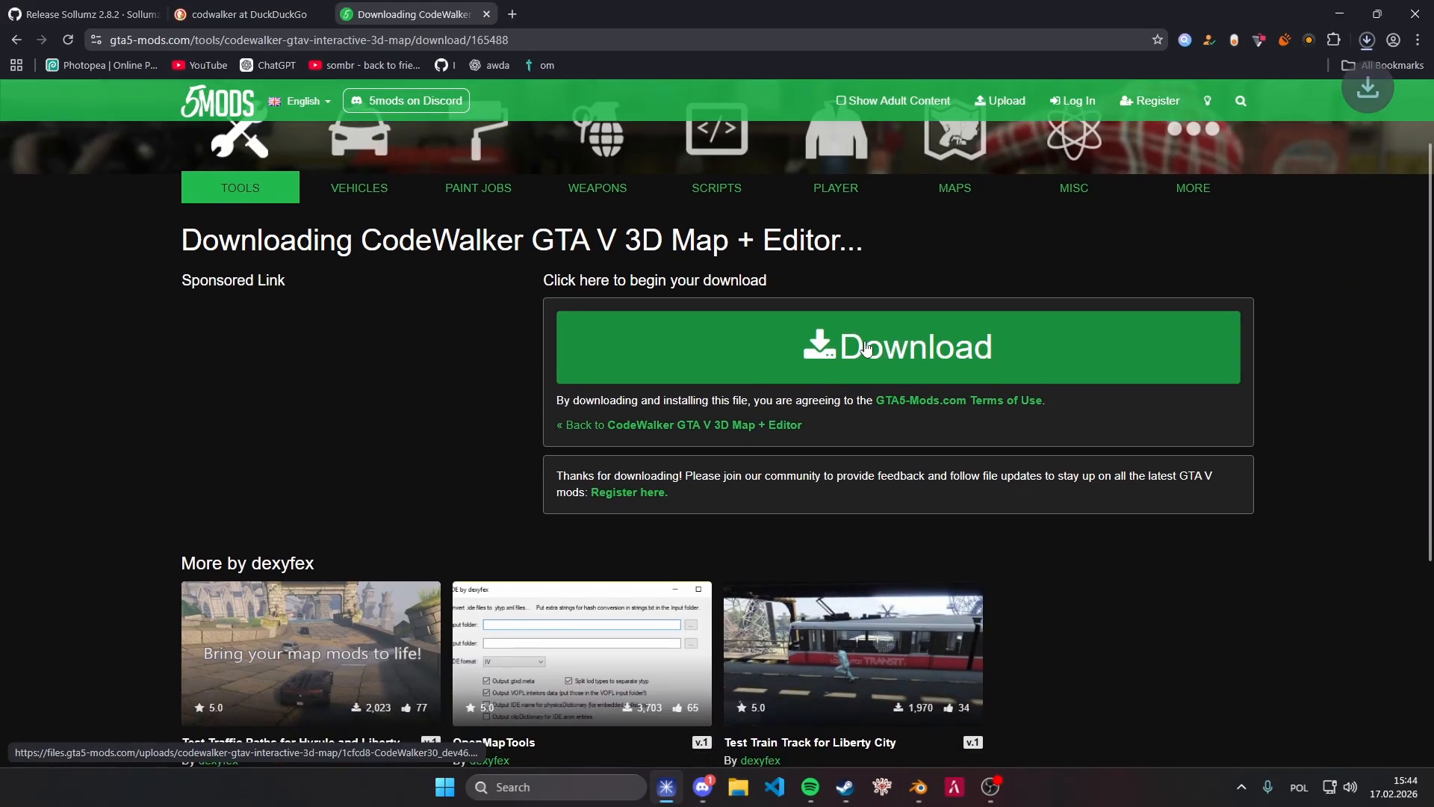
# Close the download page, open the downloaded CodeWalker archive, and look through its CodeWalker30_dev46 folder for CodeWalker.exe.
pyautogui.click(486, 14)
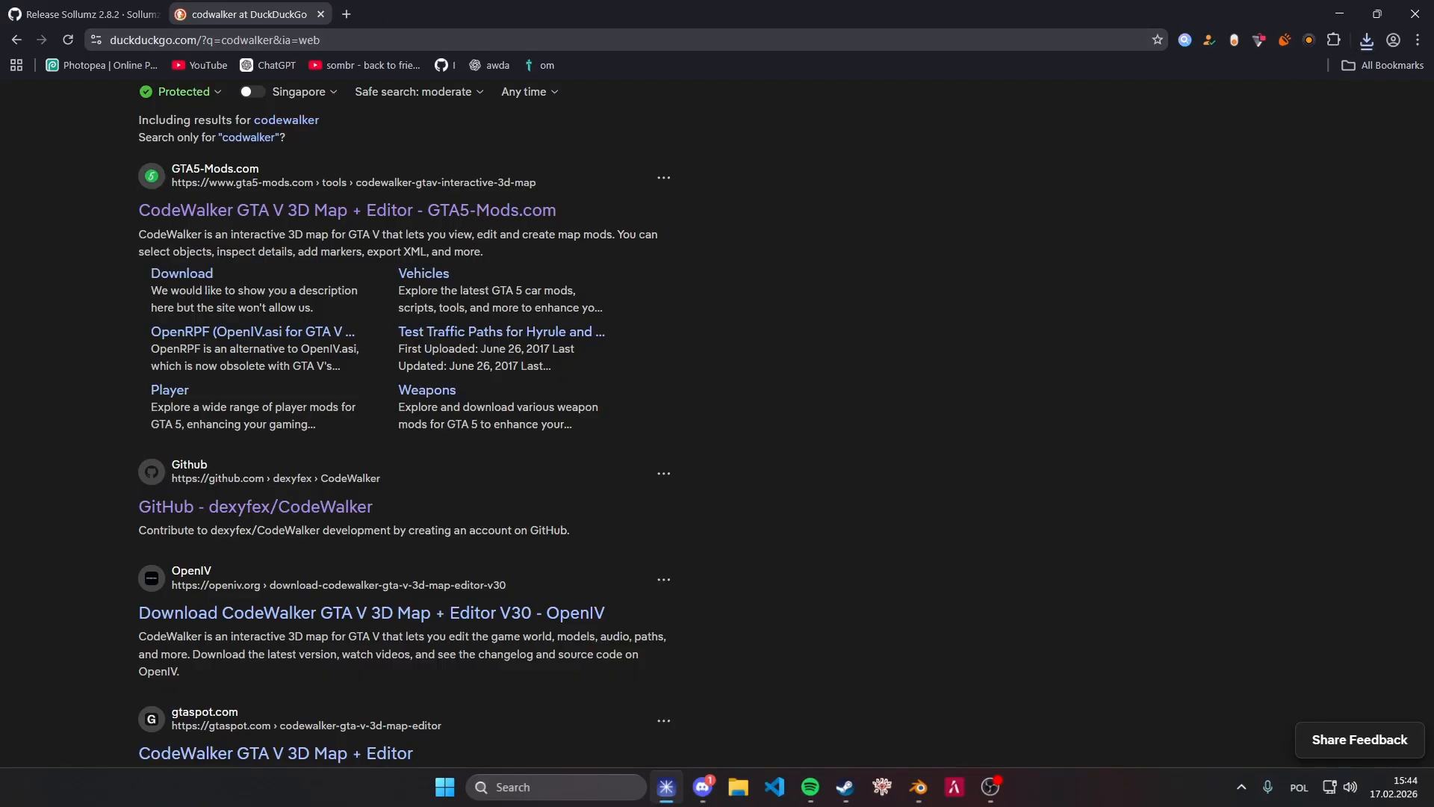
pyautogui.click(1369, 42)
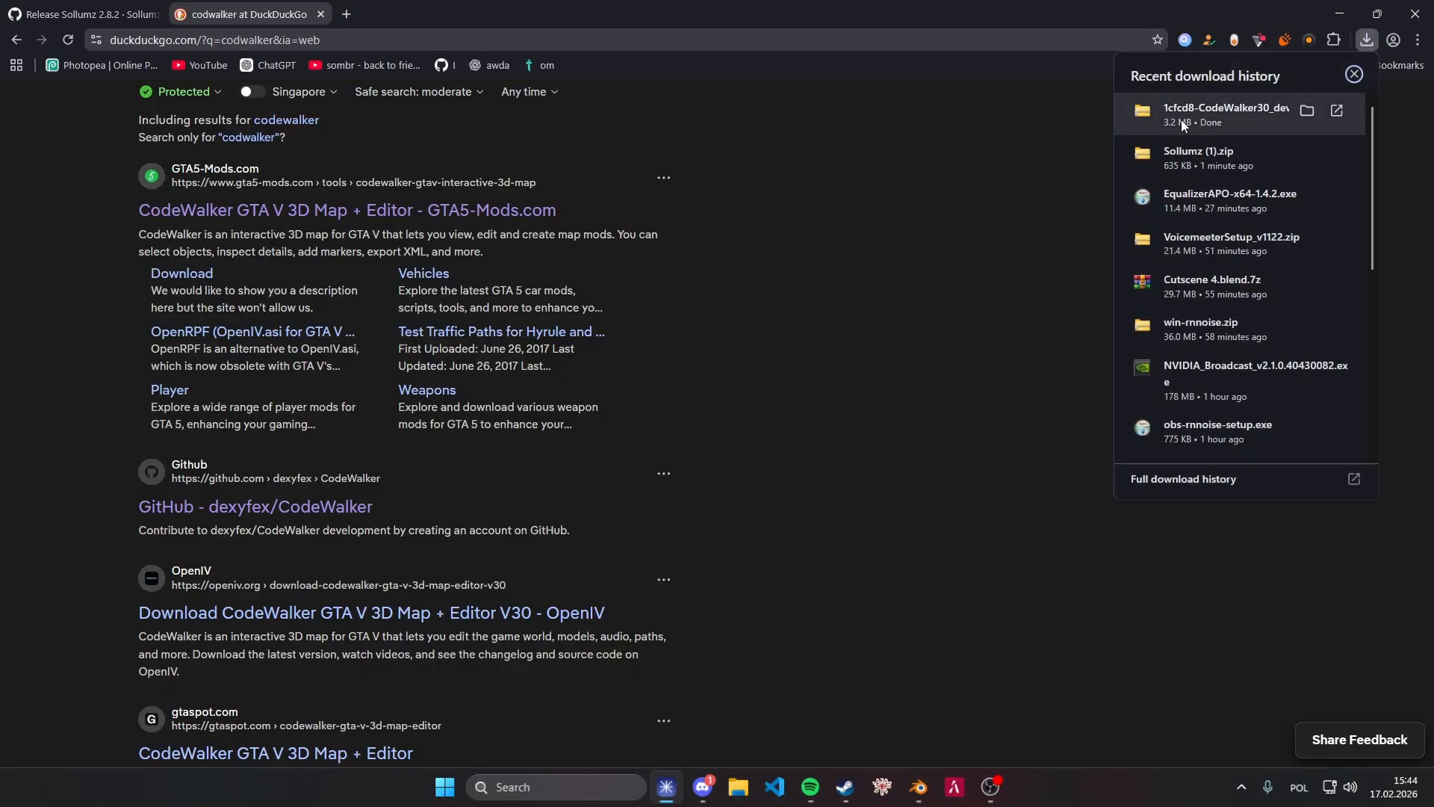
pyautogui.click(1182, 120)
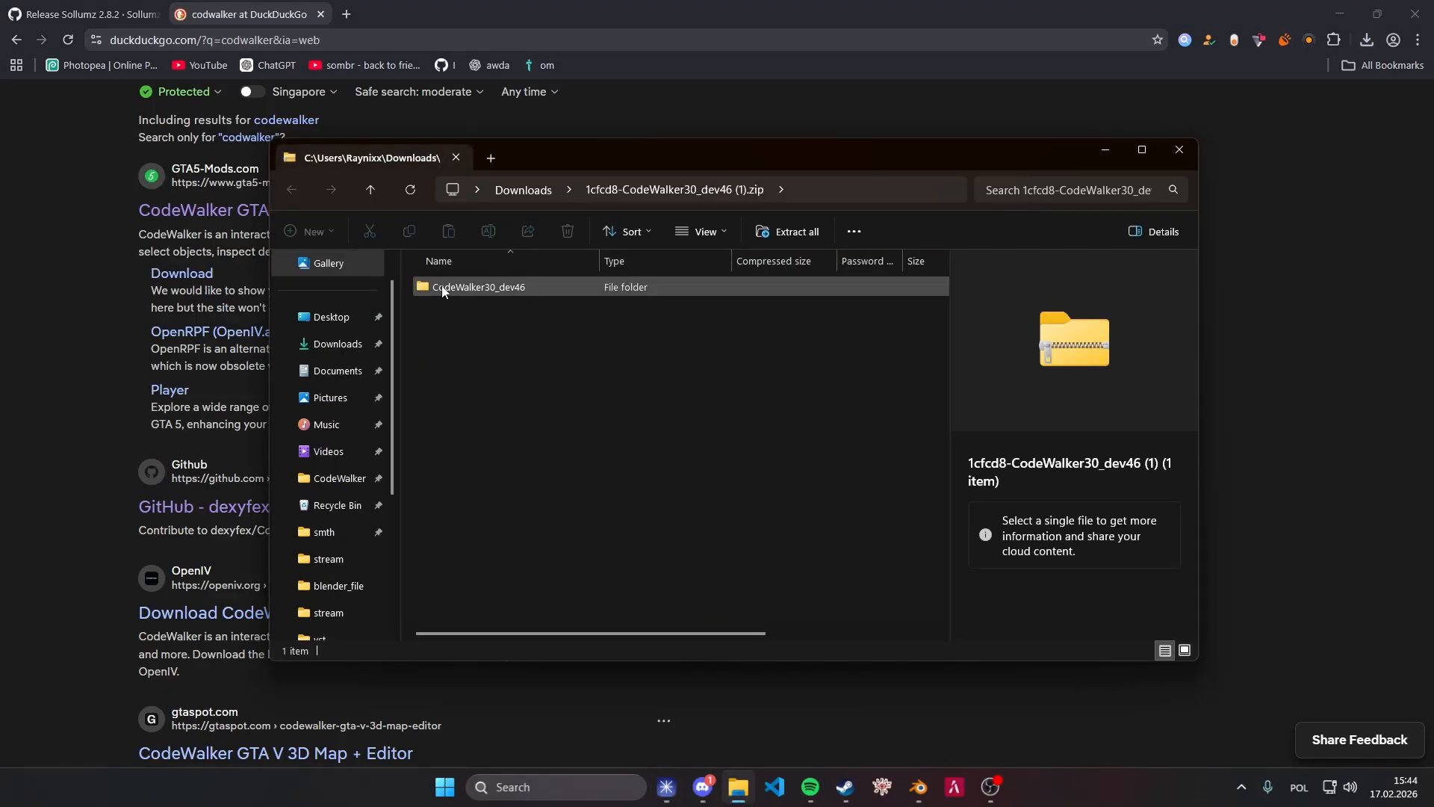
pyautogui.doubleClick(443, 289)
pyautogui.scroll(-1, 571, 384)
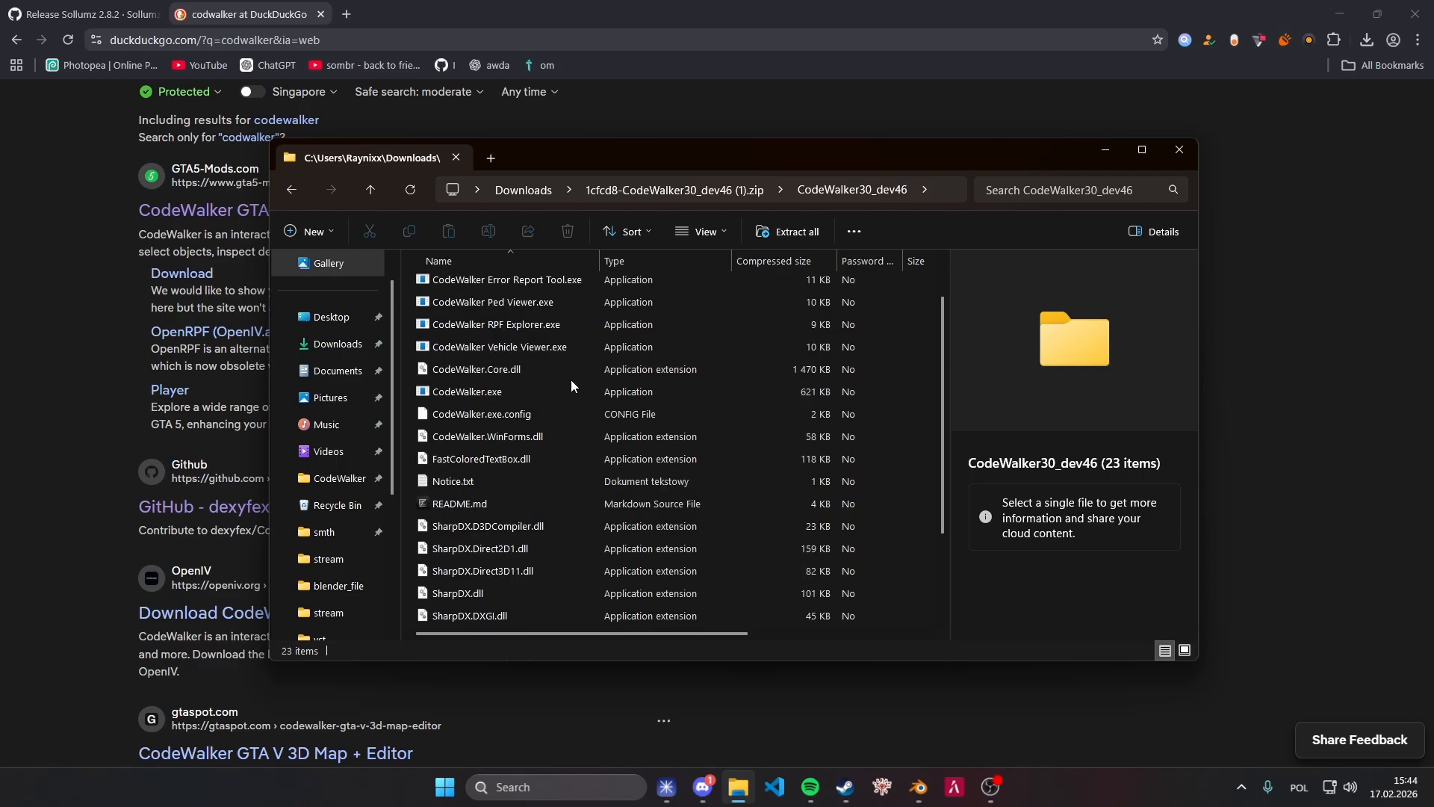
pyautogui.scroll(1, 570, 384)
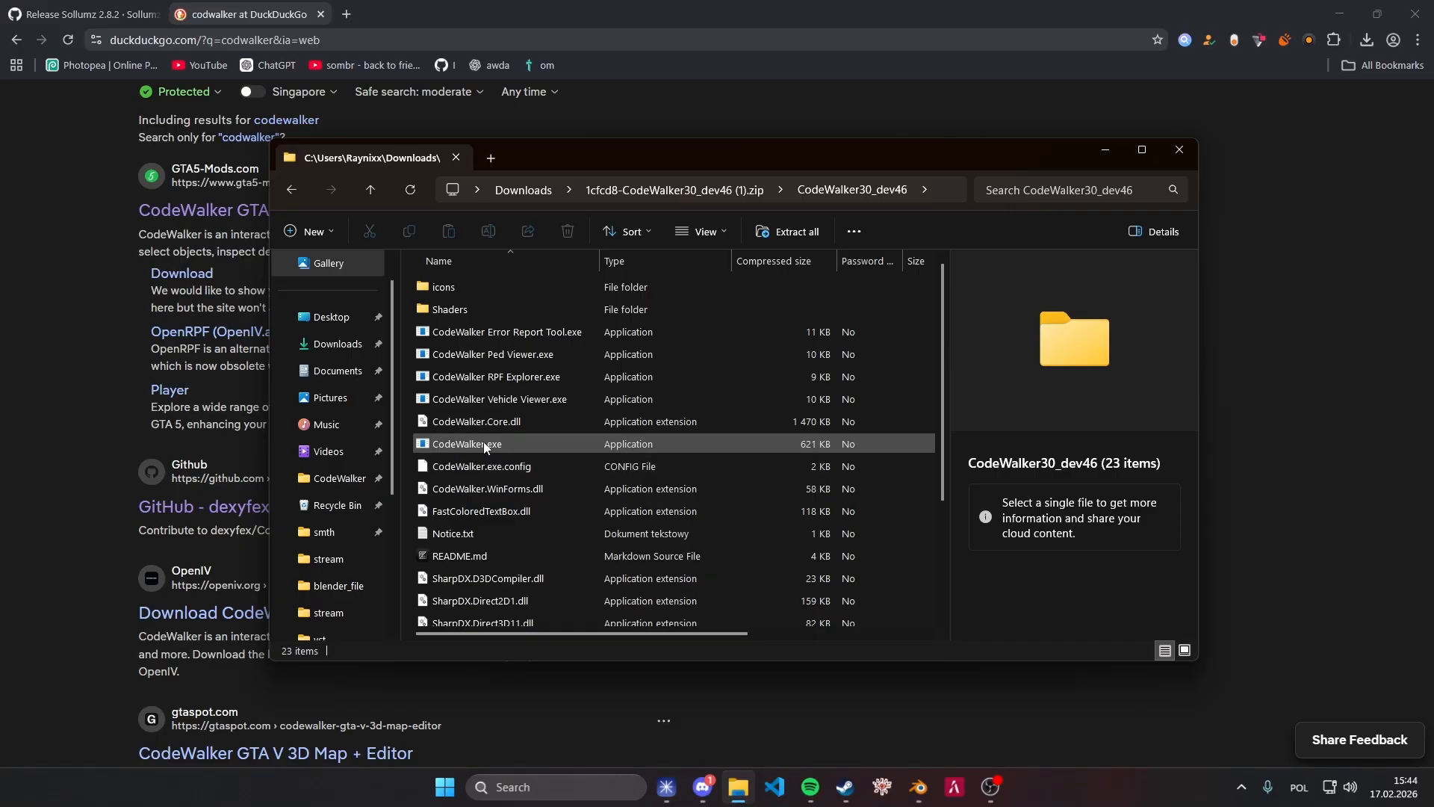
pyautogui.click(1181, 151)
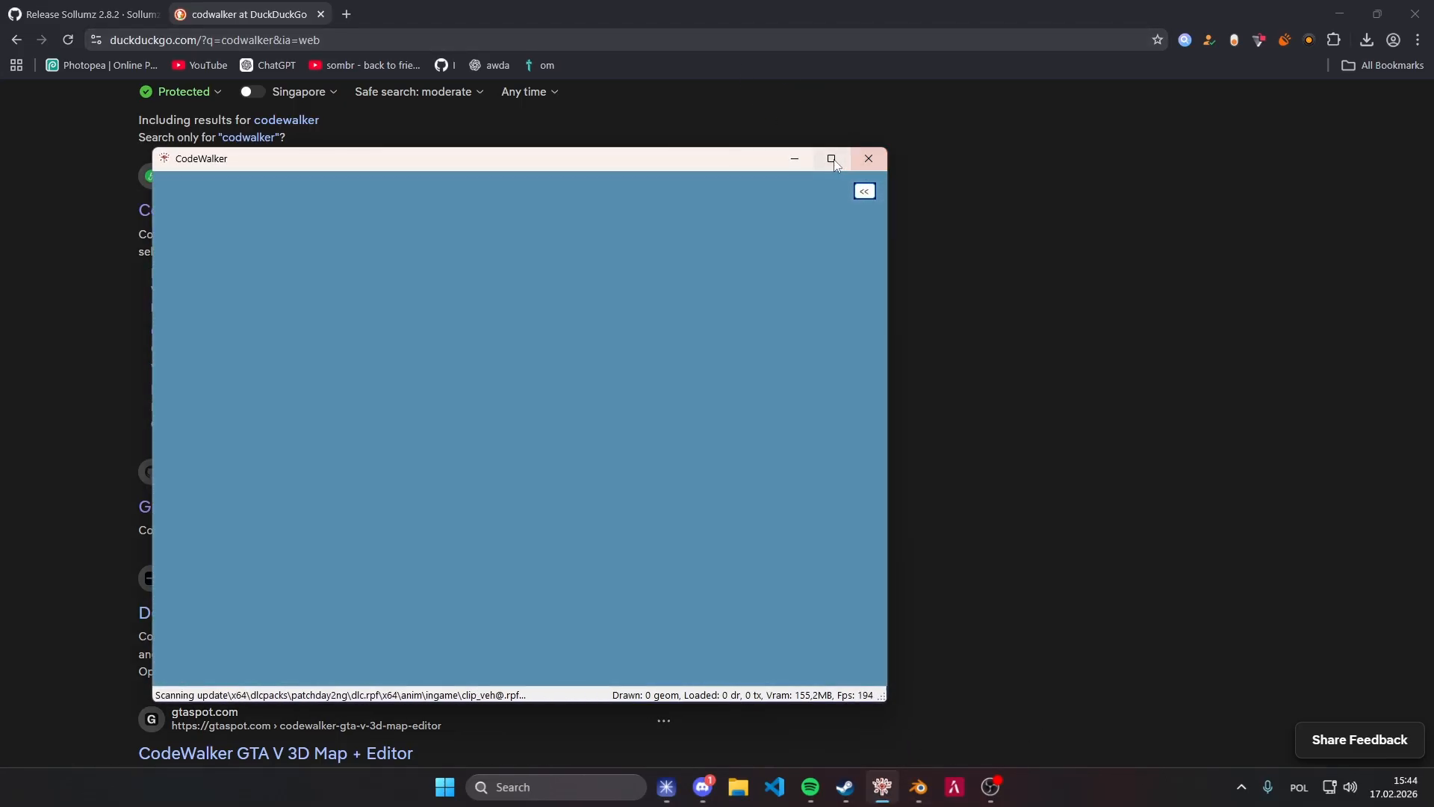
# Enlarge the CodeWalker window to fill the screen.
pyautogui.click(830, 159)
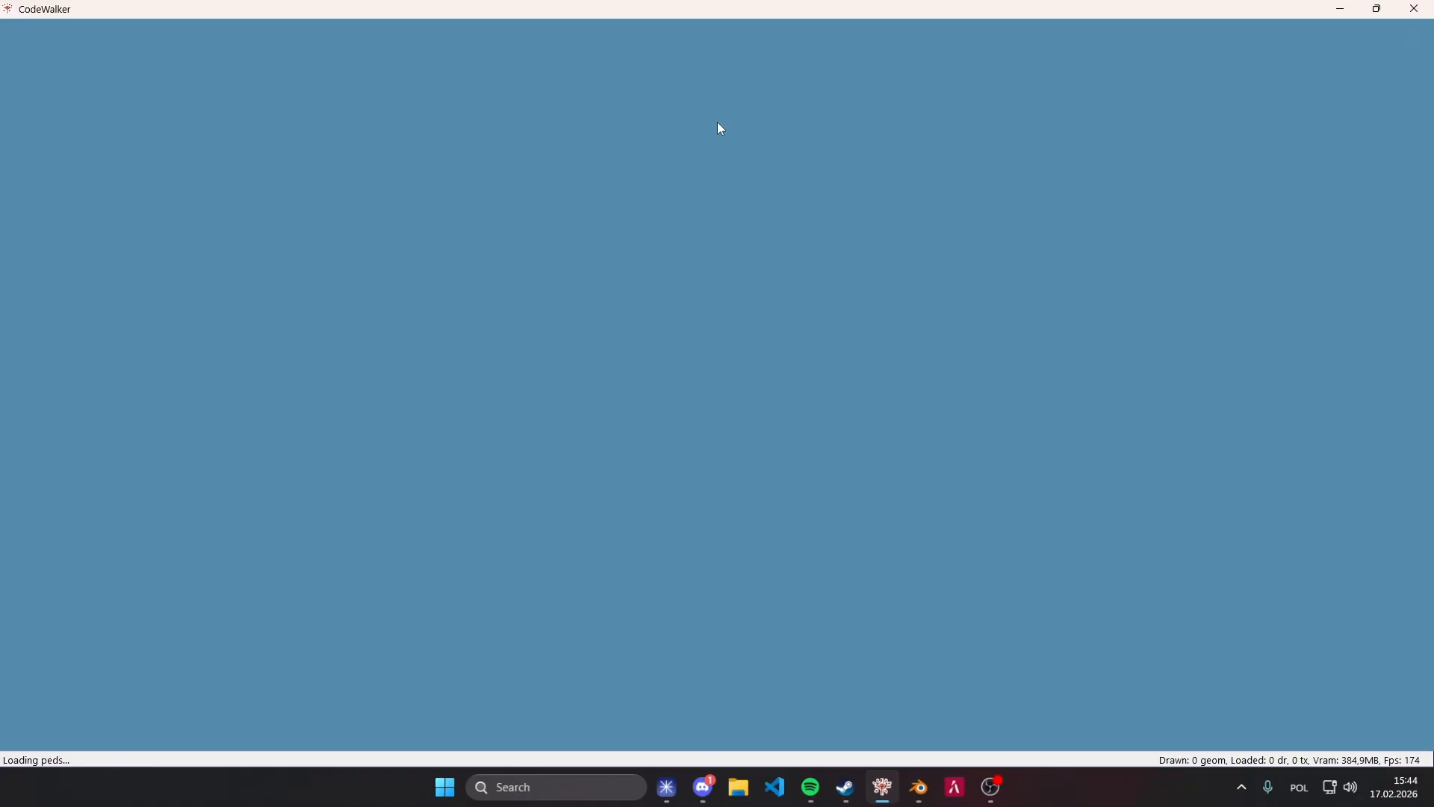
pyautogui.doubleClick(792, 6)
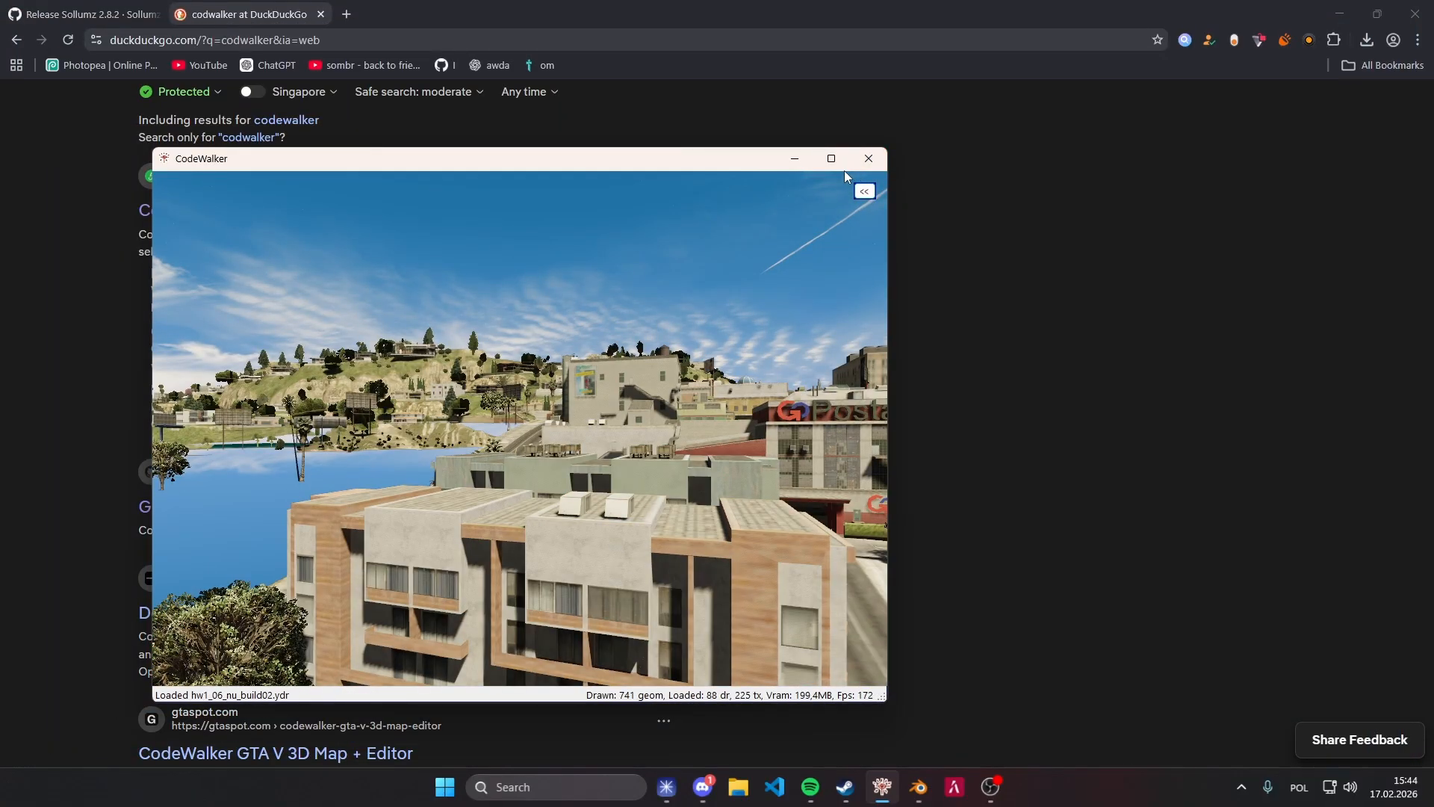
pyautogui.click(831, 159)
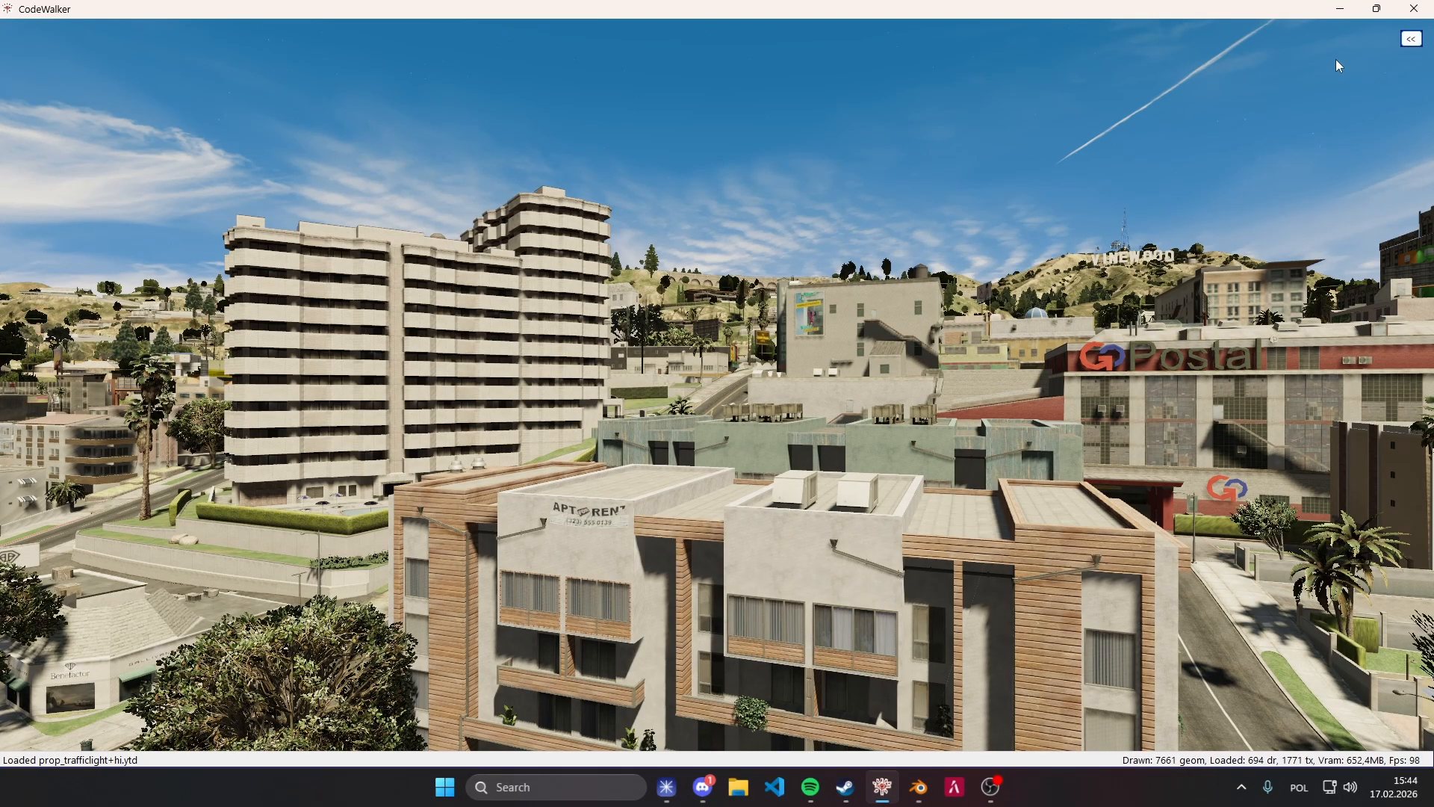
# Switch to Steam and browse the local files of Grand Theft Auto V Legacy.
pyautogui.click(845, 786)
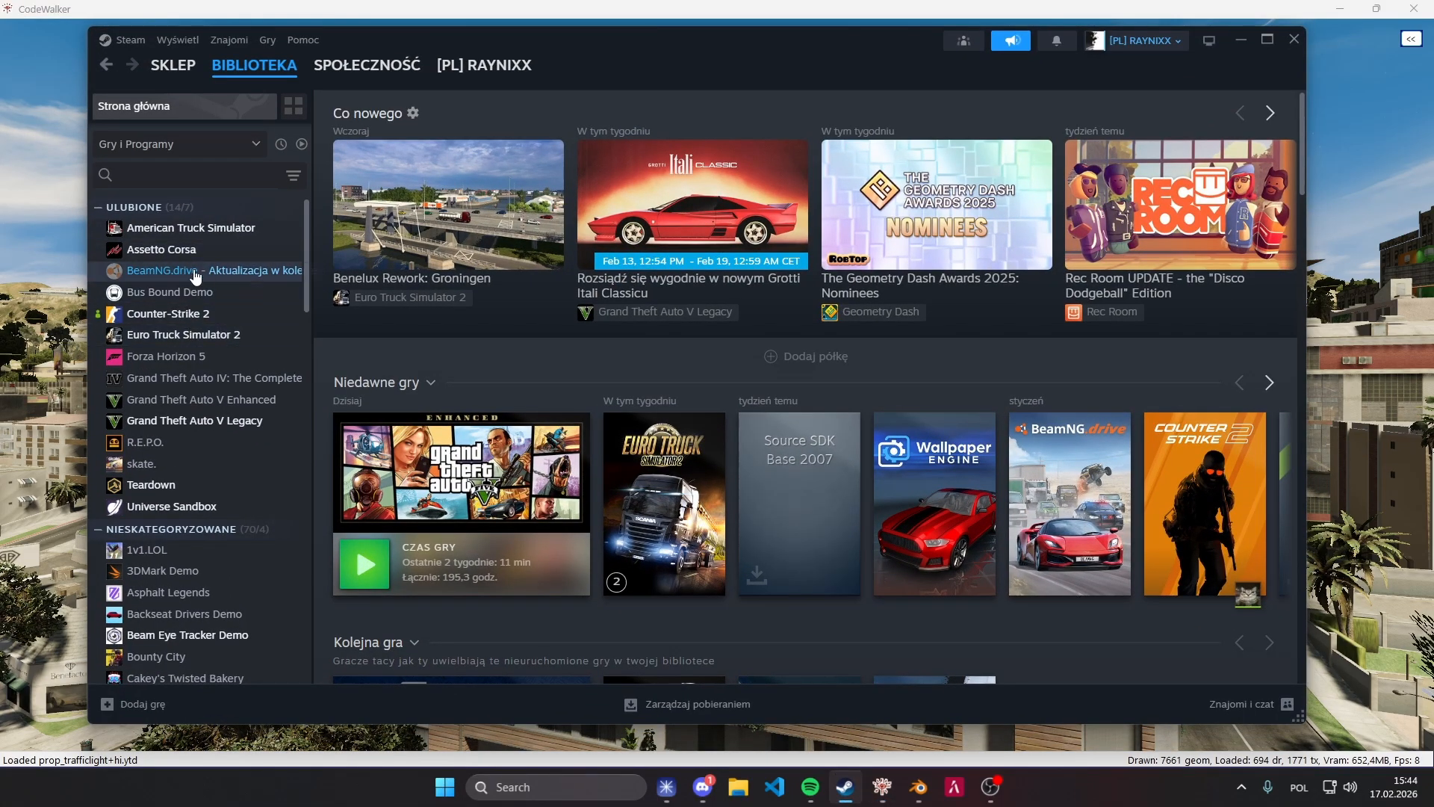
pyautogui.click(418, 473)
pyautogui.click(1198, 382)
pyautogui.moveTo(1140, 471)
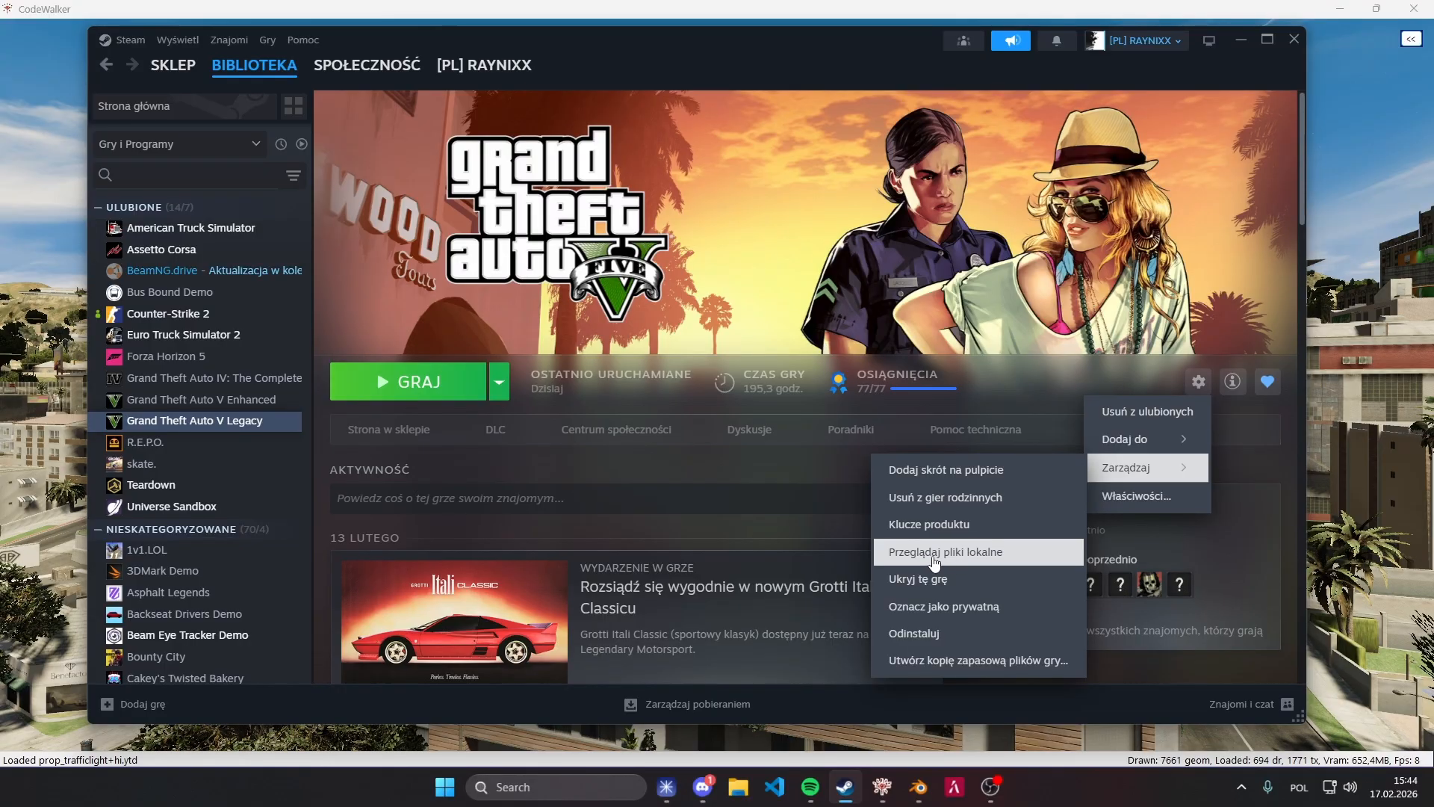
pyautogui.click(981, 558)
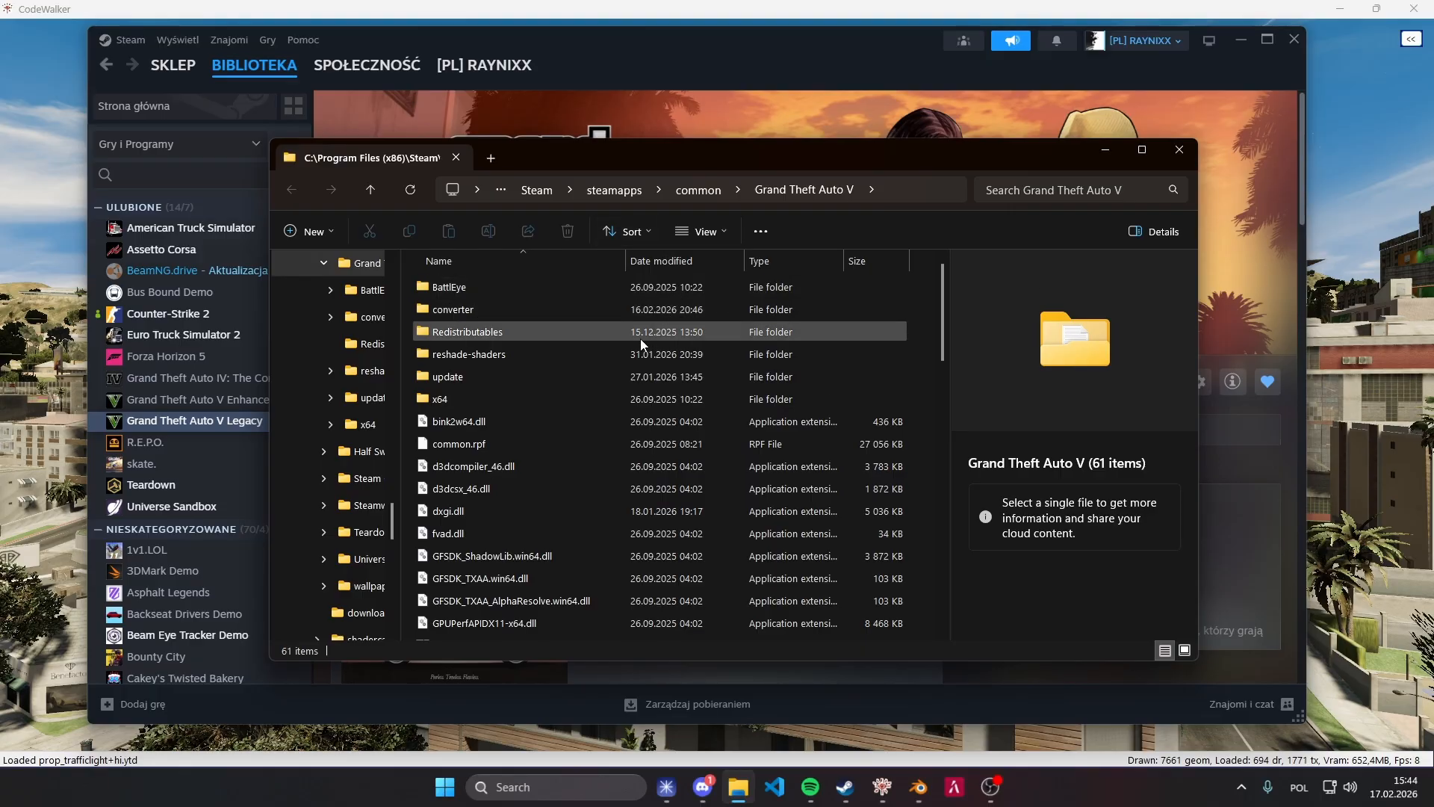
# Examine the Grand Theft Auto V installation folder's contents, then close it and get back to CodeWalker.
pyautogui.scroll(-14, 640, 336)
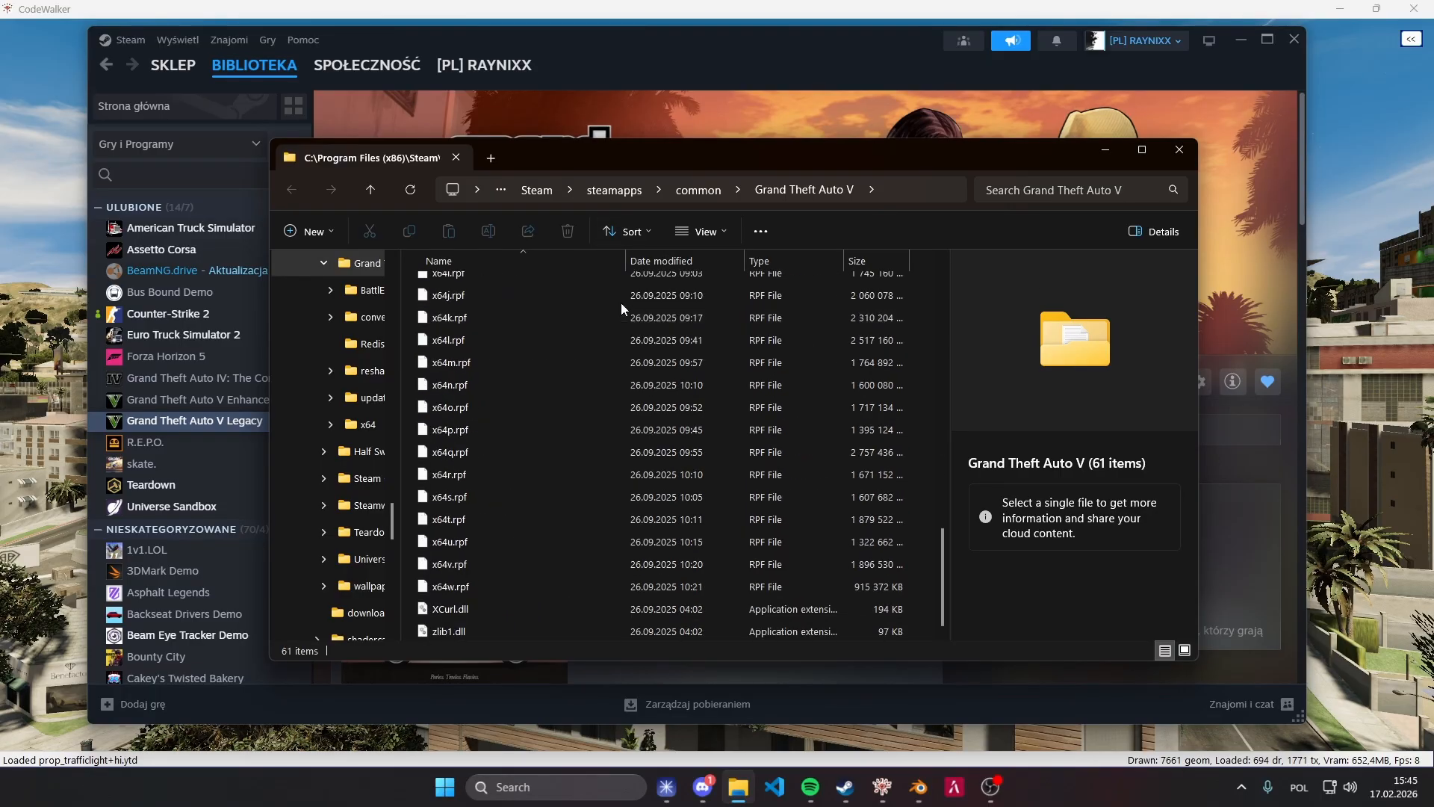
pyautogui.click(691, 194)
pyautogui.doubleClick(527, 442)
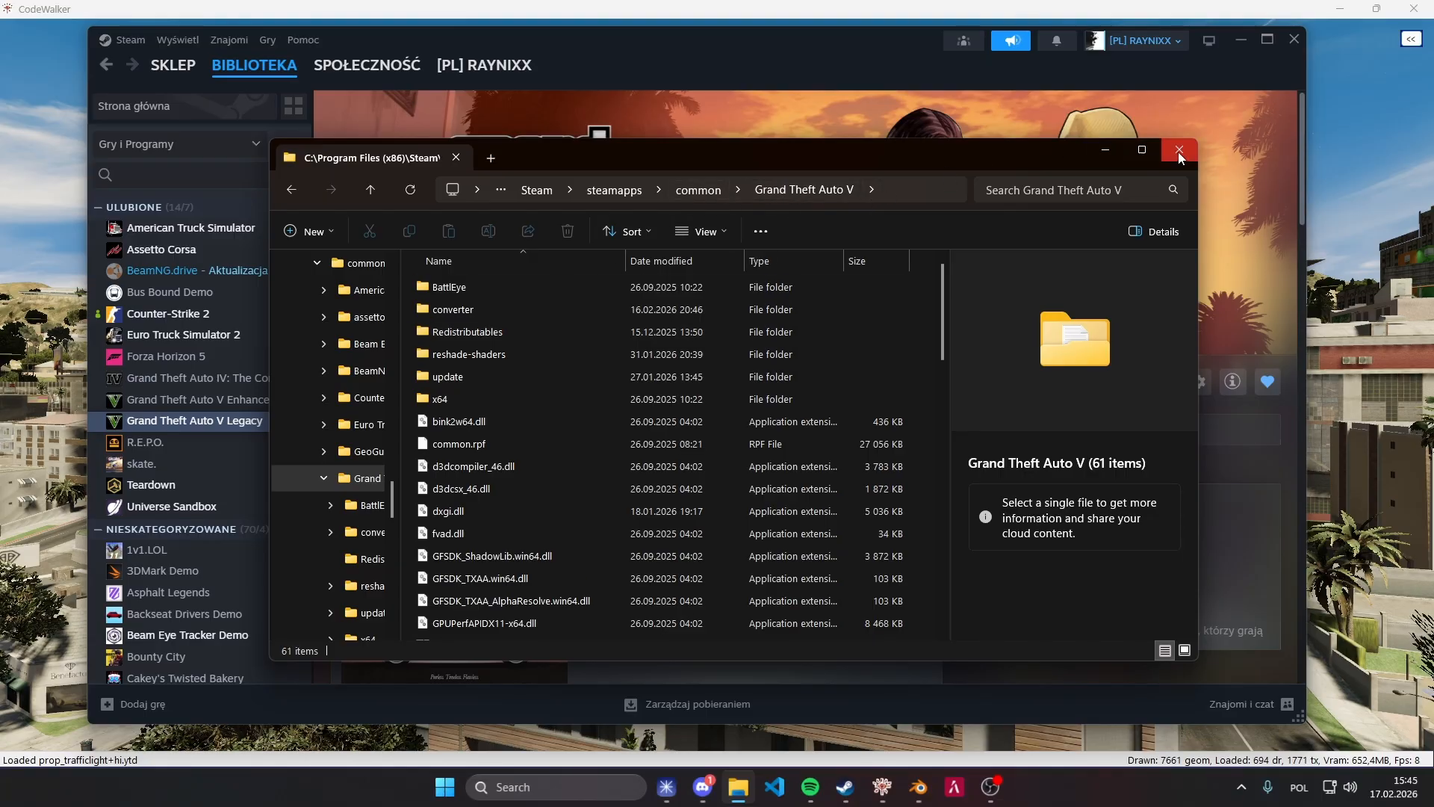
pyautogui.scroll(-4, 455, 475)
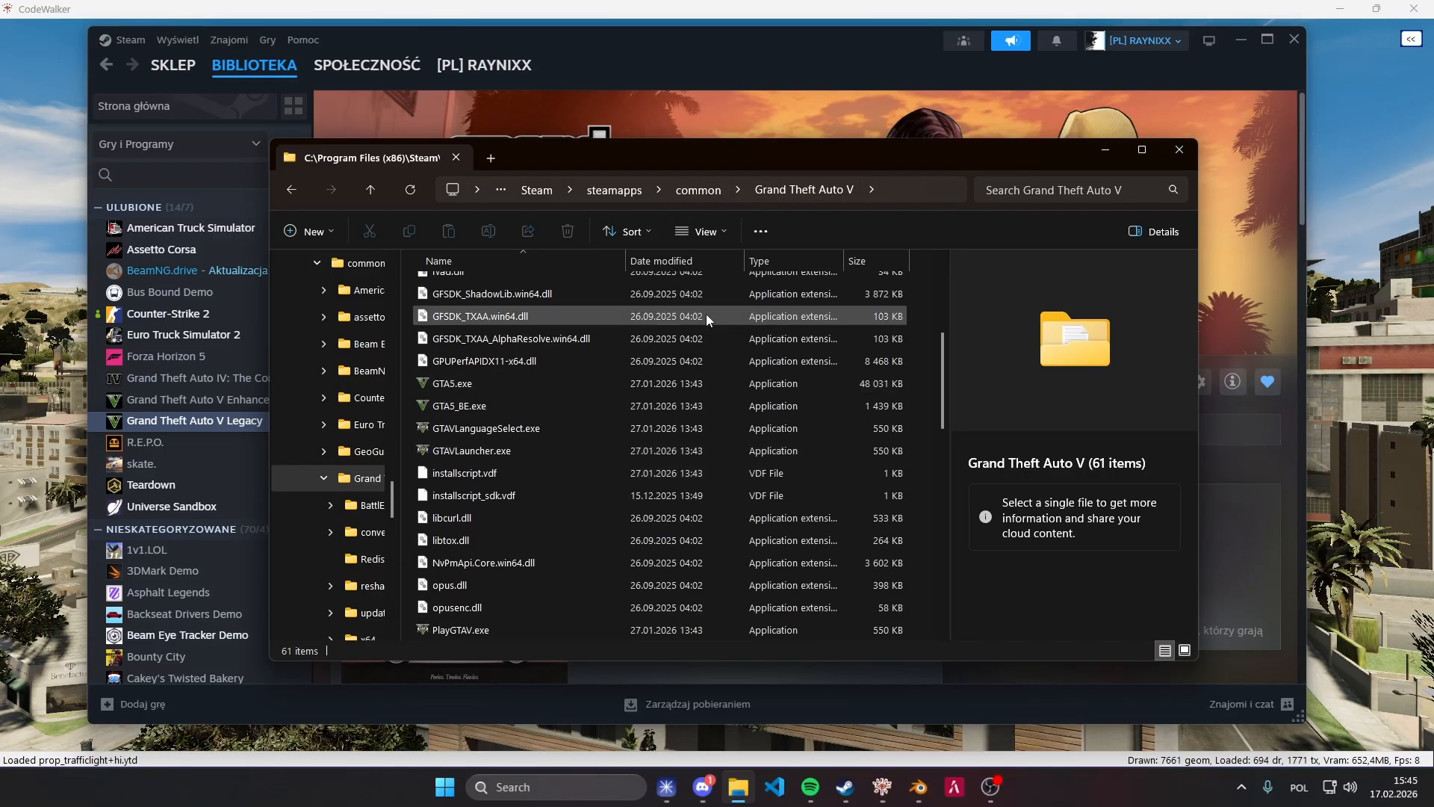
pyautogui.click(1180, 150)
pyautogui.click(1236, 41)
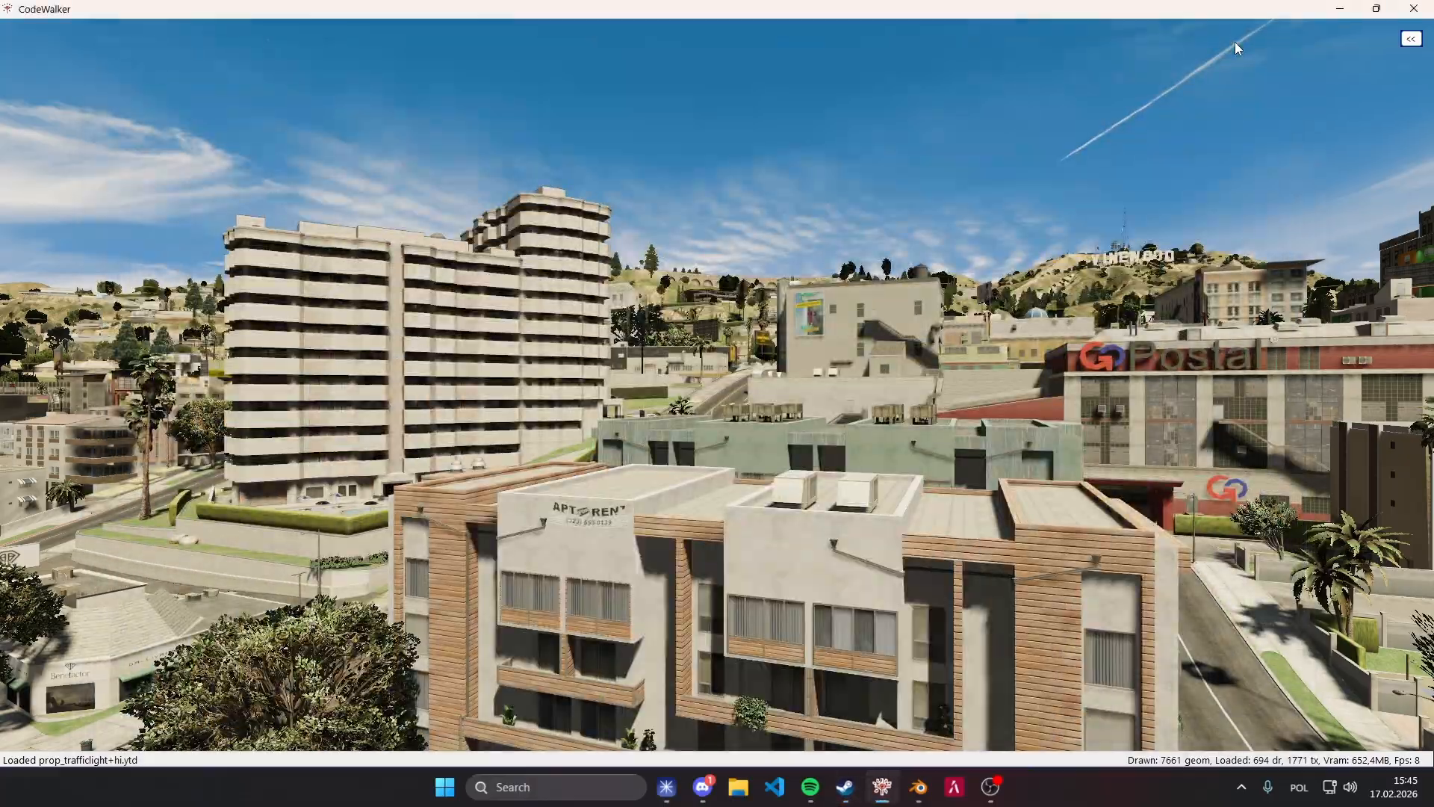
# Show CodeWalker's settings panel, turn on mouse selection in Entity mode and enable DLC for the world view.
pyautogui.moveTo(996, 191); pyautogui.dragTo(882, 216)
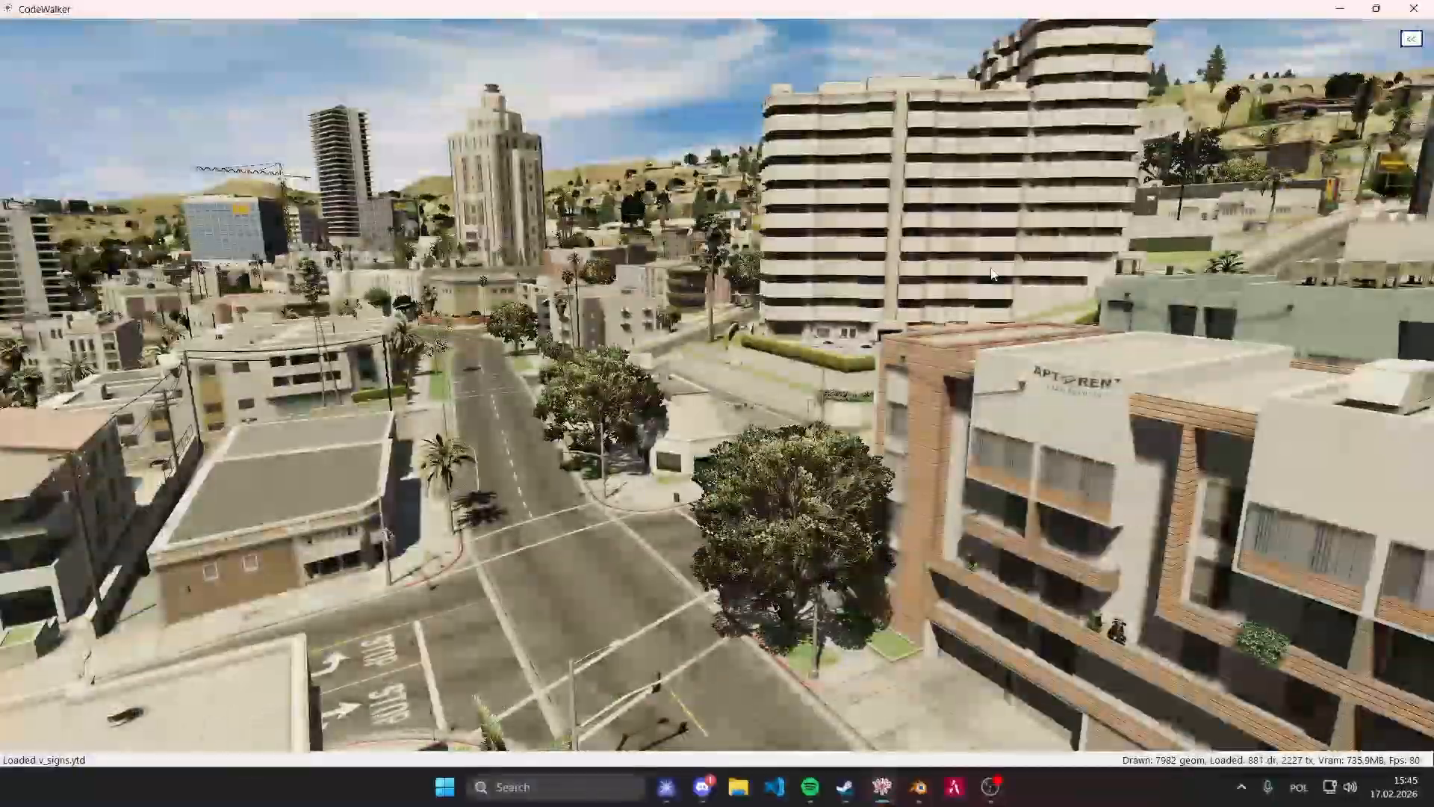
pyautogui.moveTo(1046, 264); pyautogui.dragTo(889, 253)
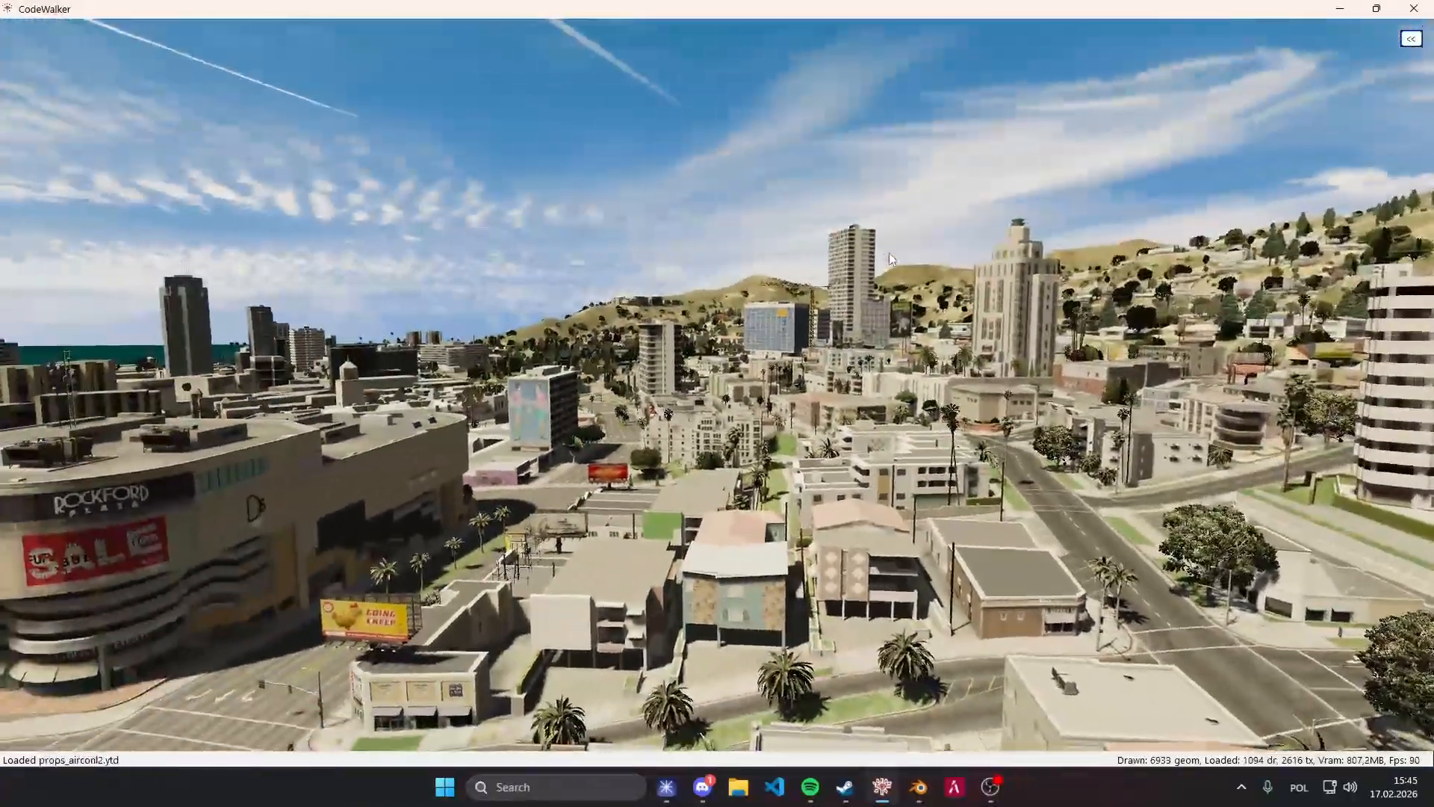
pyautogui.click(1411, 41)
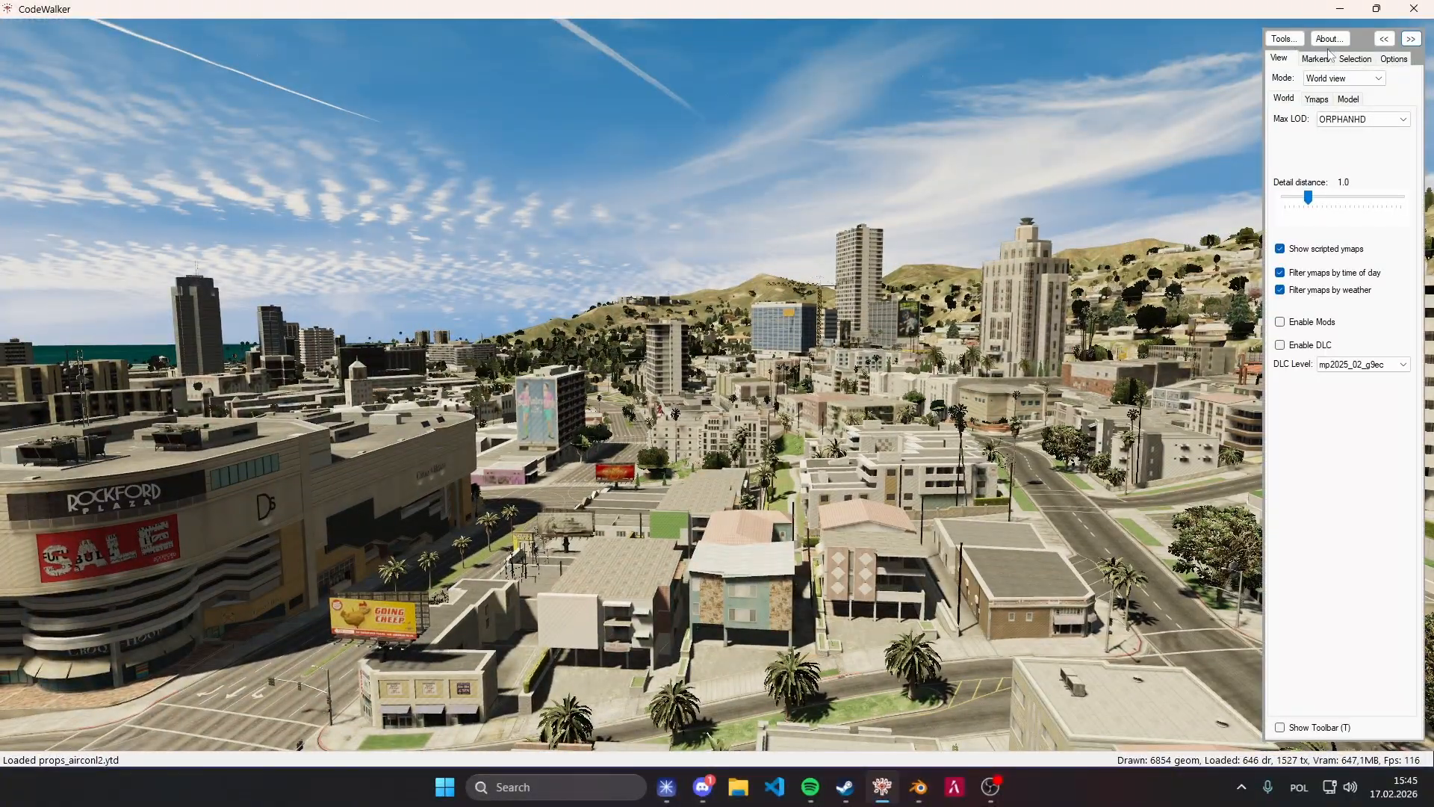
pyautogui.click(1354, 59)
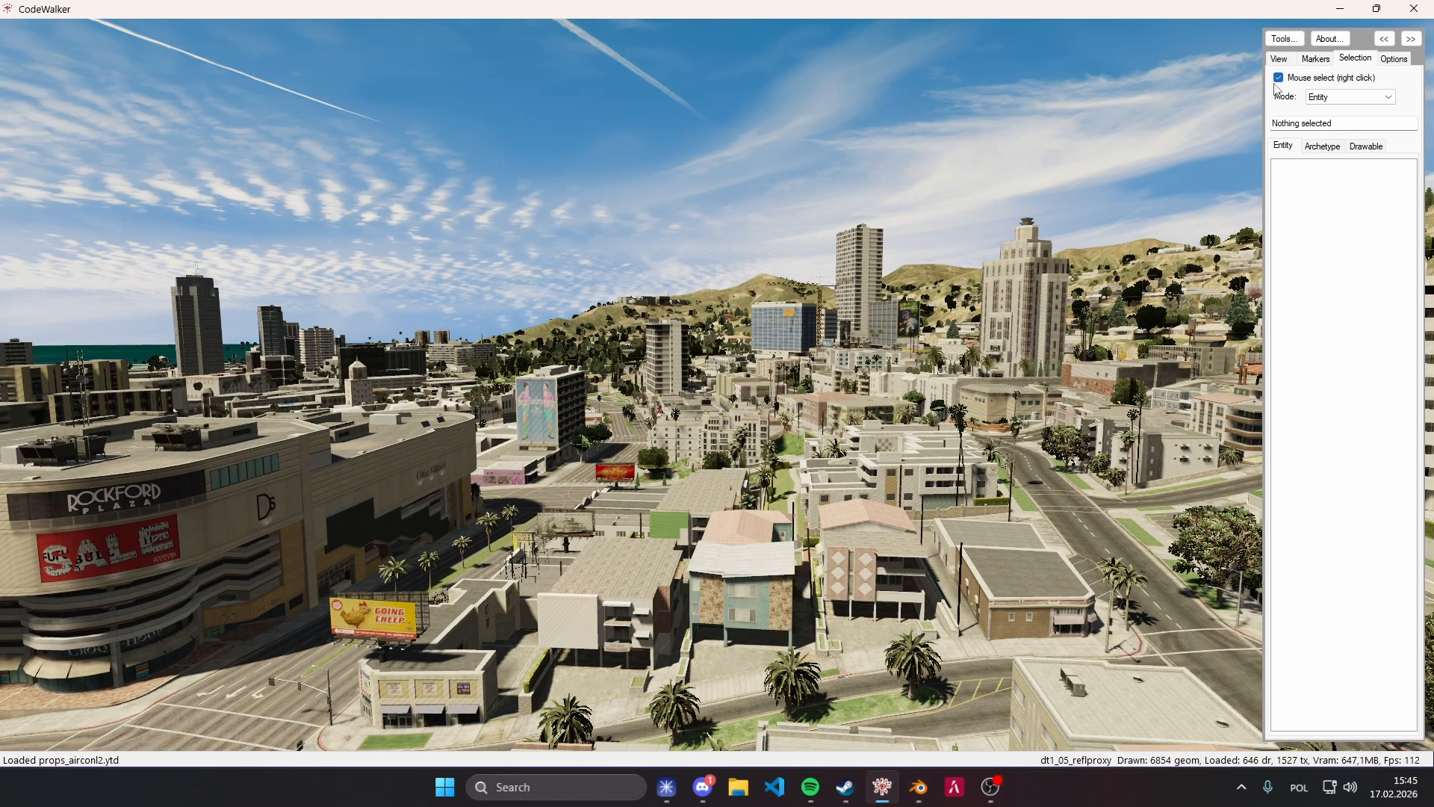
pyautogui.click(1279, 60)
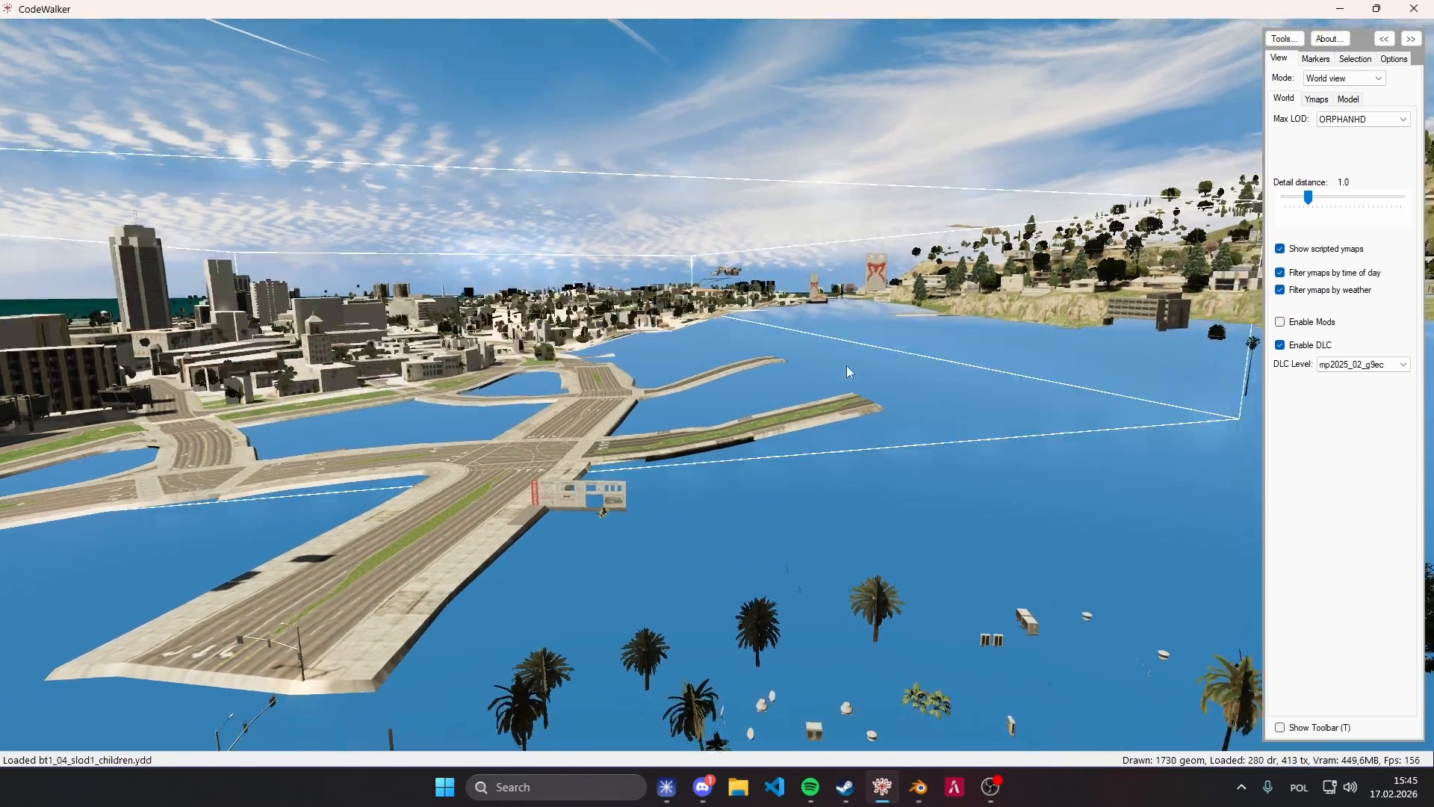
# Fly down through the downtown streets, show the editing toolbar and activate the Move tool.
pyautogui.press('w')
pyautogui.moveTo(847, 366); pyautogui.dragTo(721, 371)
pyautogui.press('w')
pyautogui.press('w')
pyautogui.moveTo(665, 370); pyautogui.dragTo(612, 365)
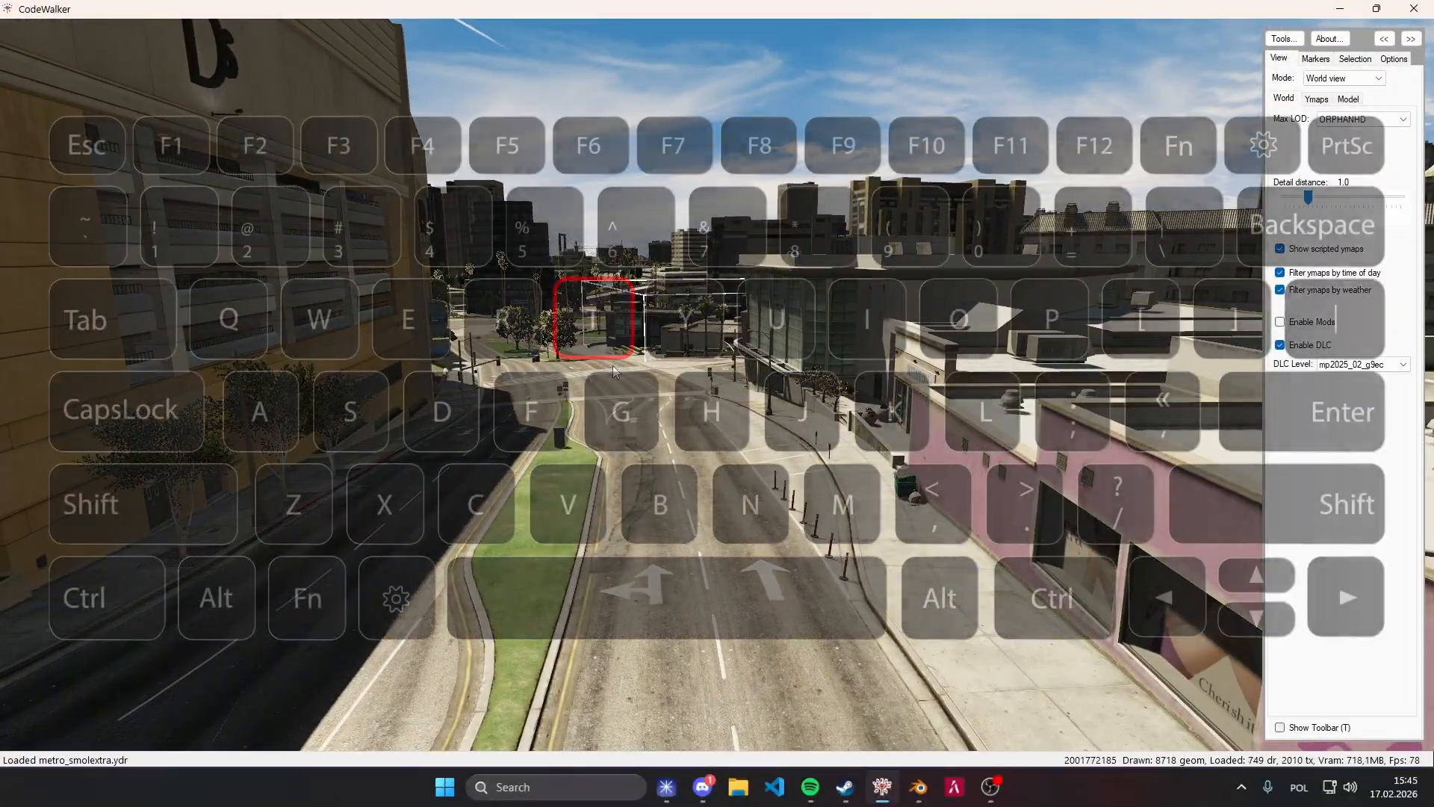
pyautogui.press('t')
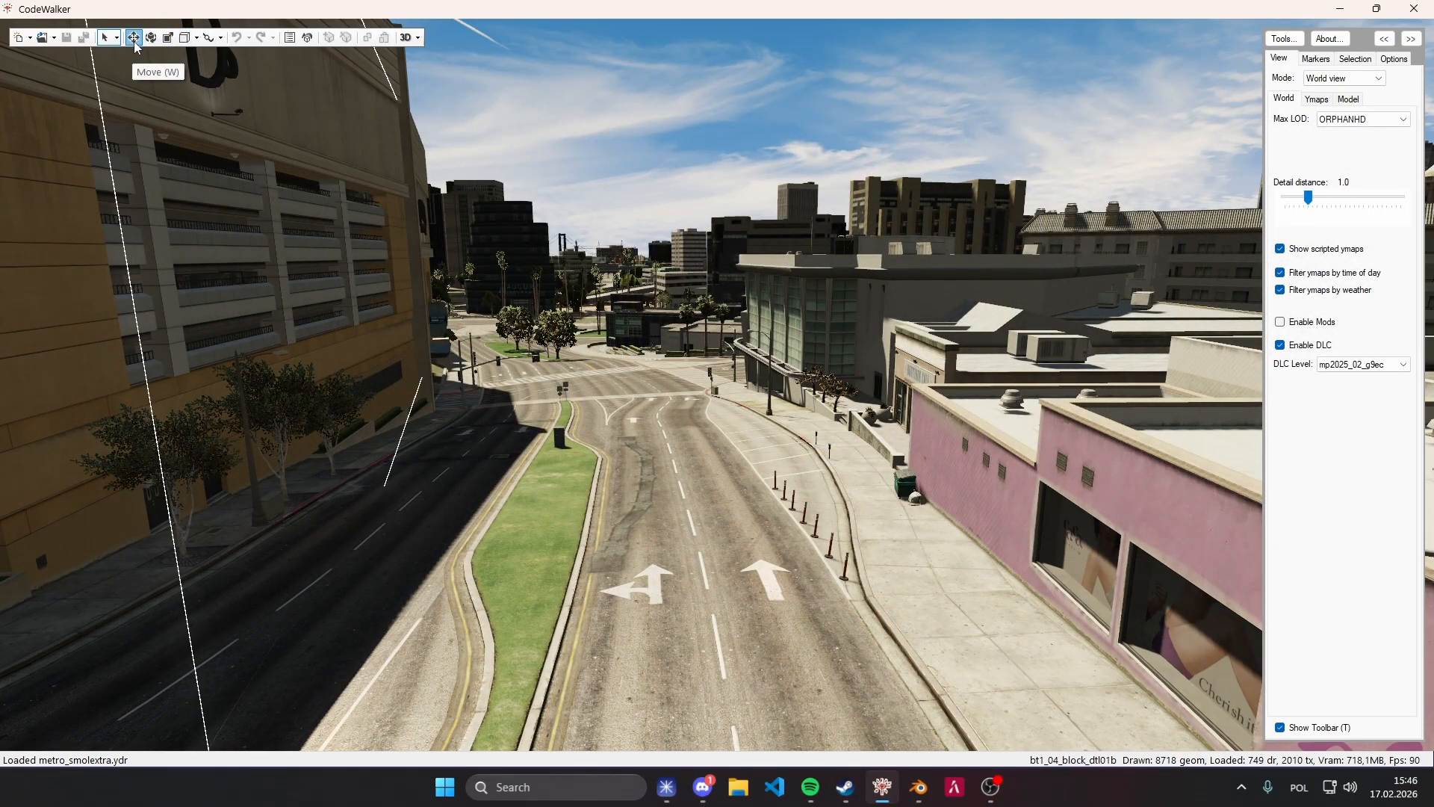
pyautogui.press('w')
pyautogui.moveTo(652, 250); pyautogui.dragTo(589, 266)
pyautogui.press('s')
pyautogui.press('w')
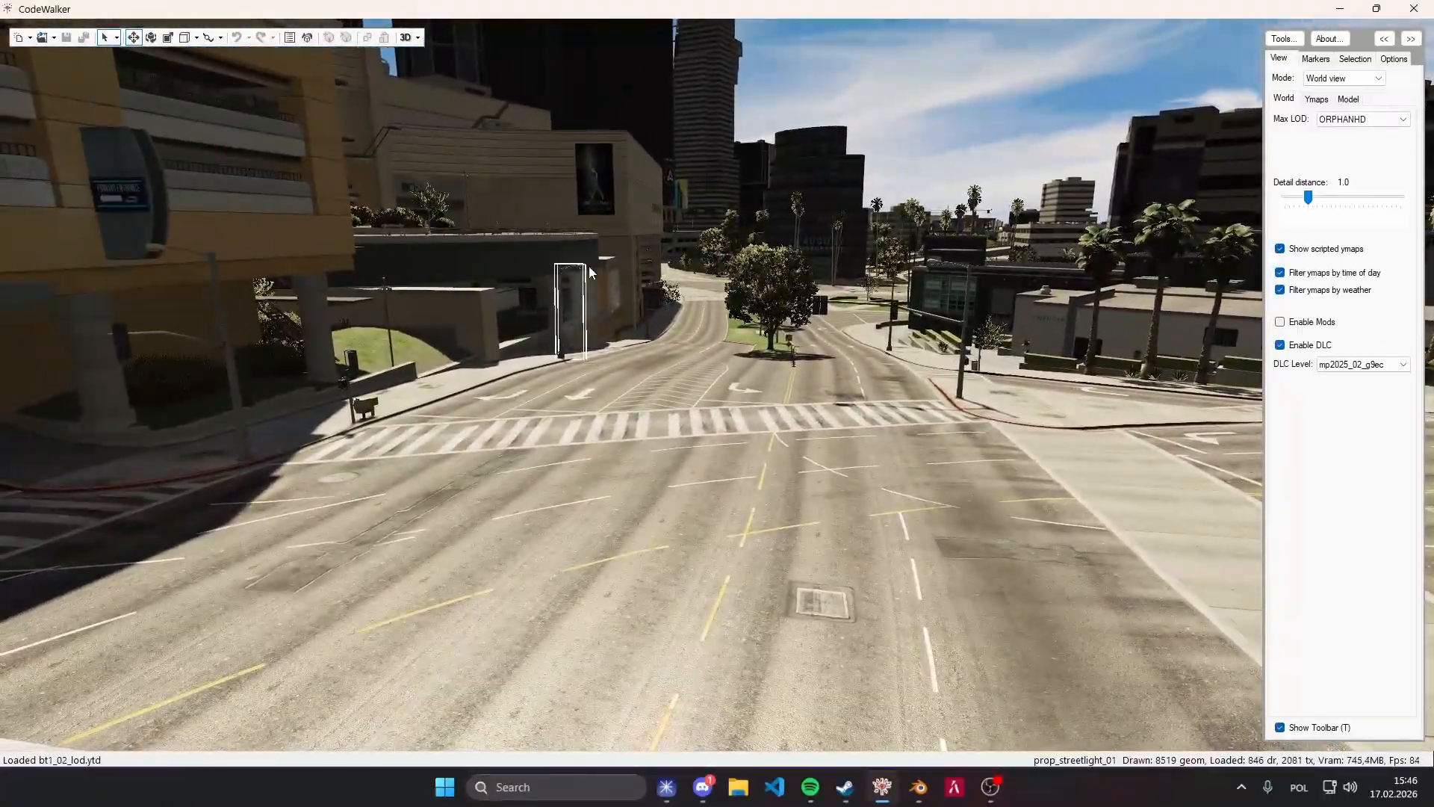
# Open the RPF Explorer and turn on its edit mode for the GTA V files.
pyautogui.click(1283, 40)
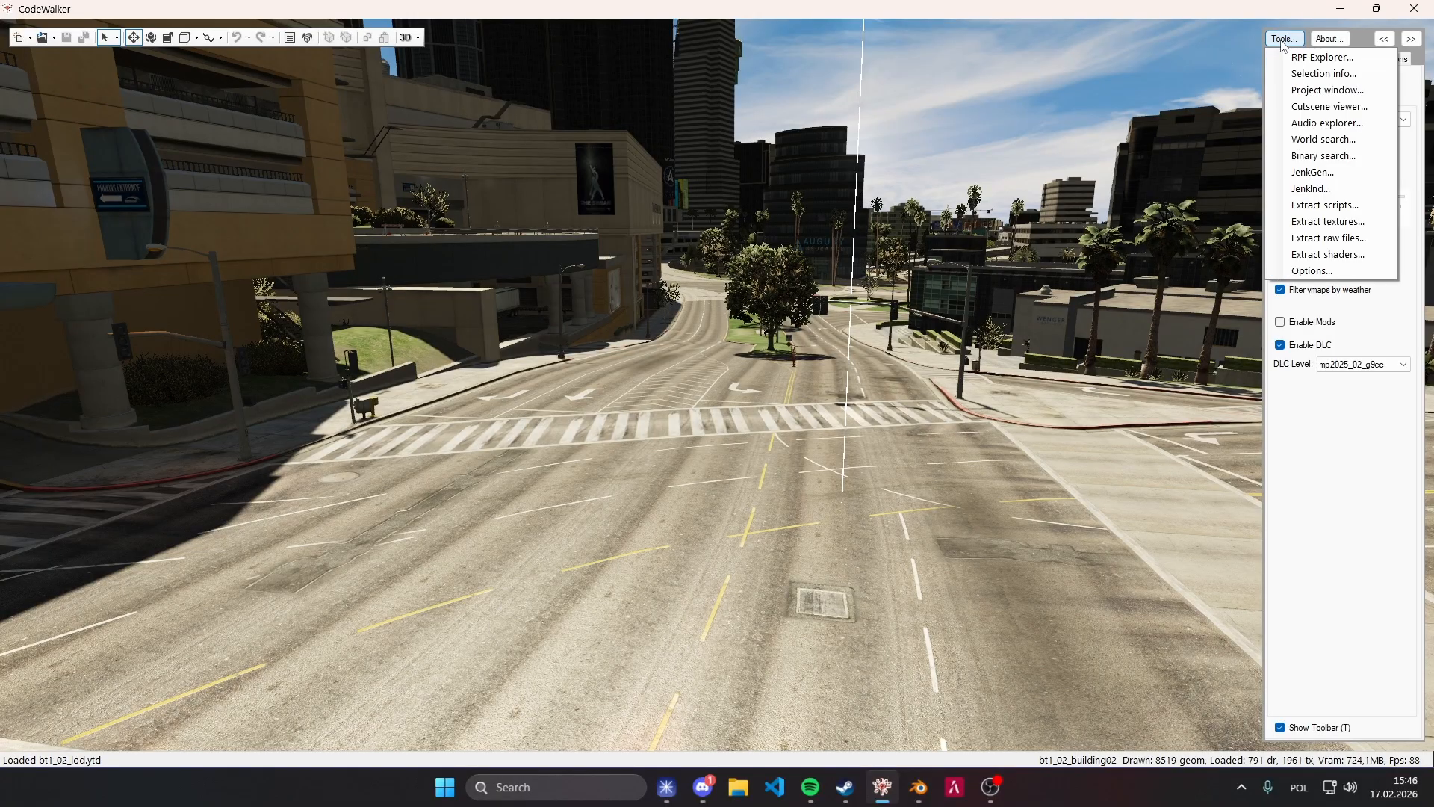
pyautogui.click(1314, 60)
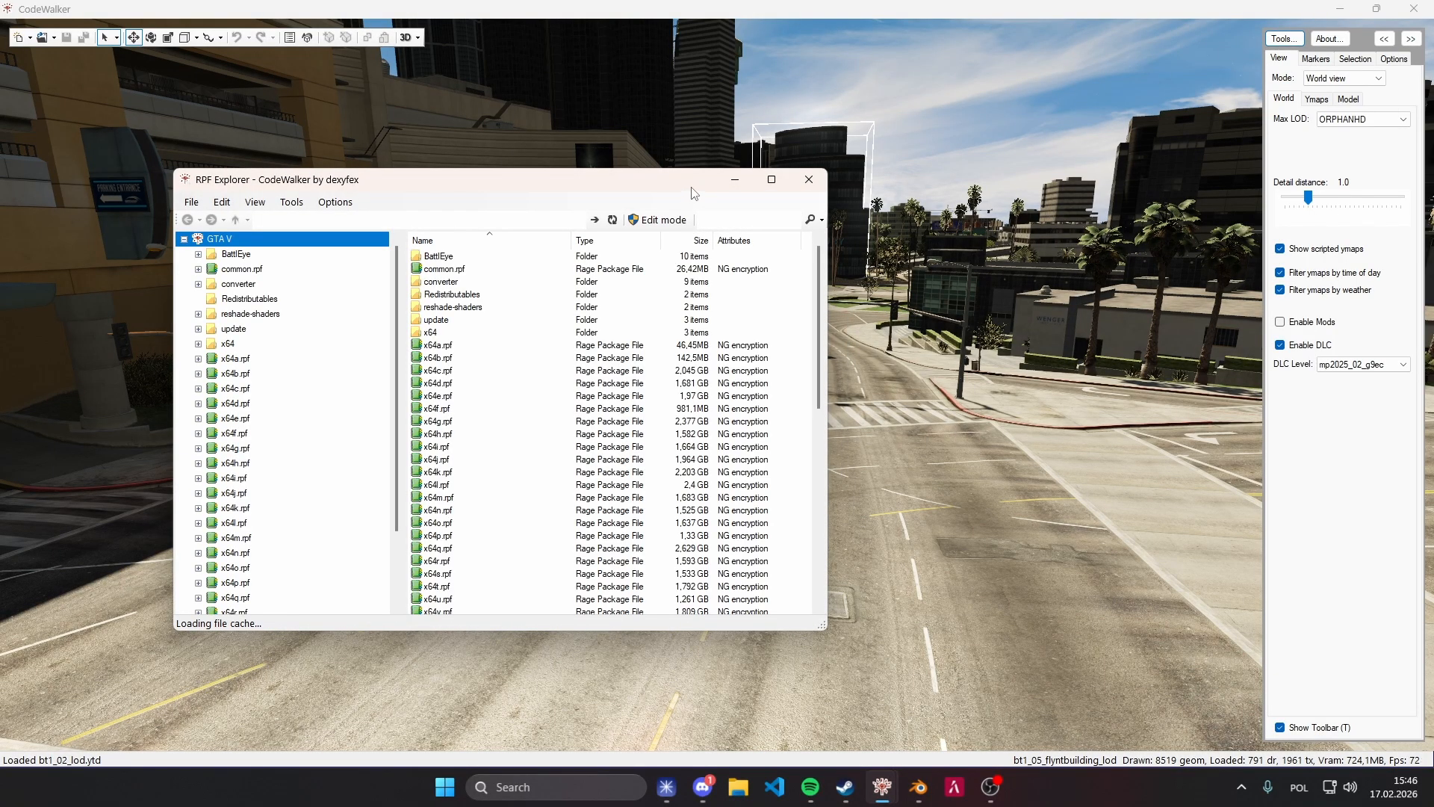
pyautogui.click(452, 282)
pyautogui.rightClick(806, 267)
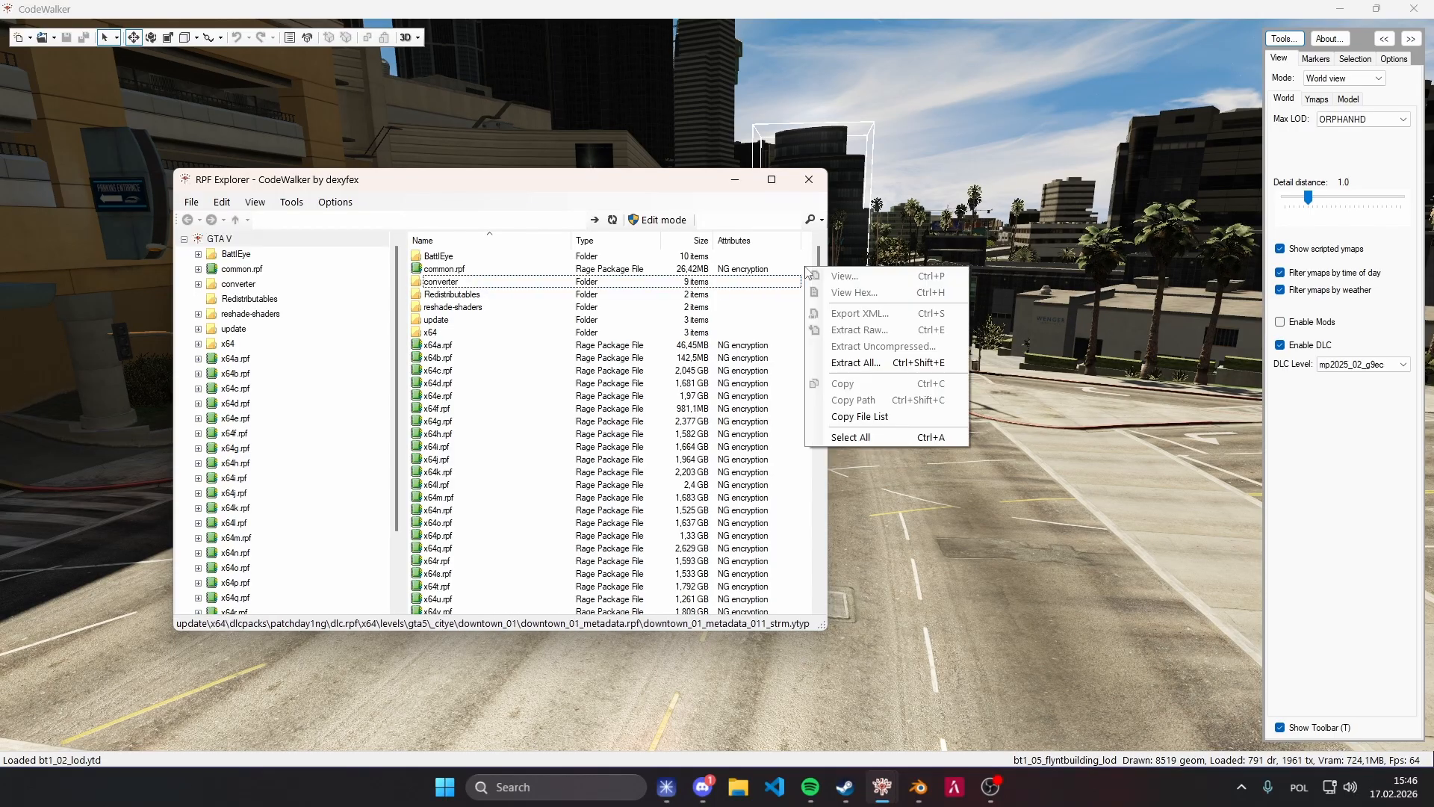
pyautogui.click(720, 199)
pyautogui.click(650, 224)
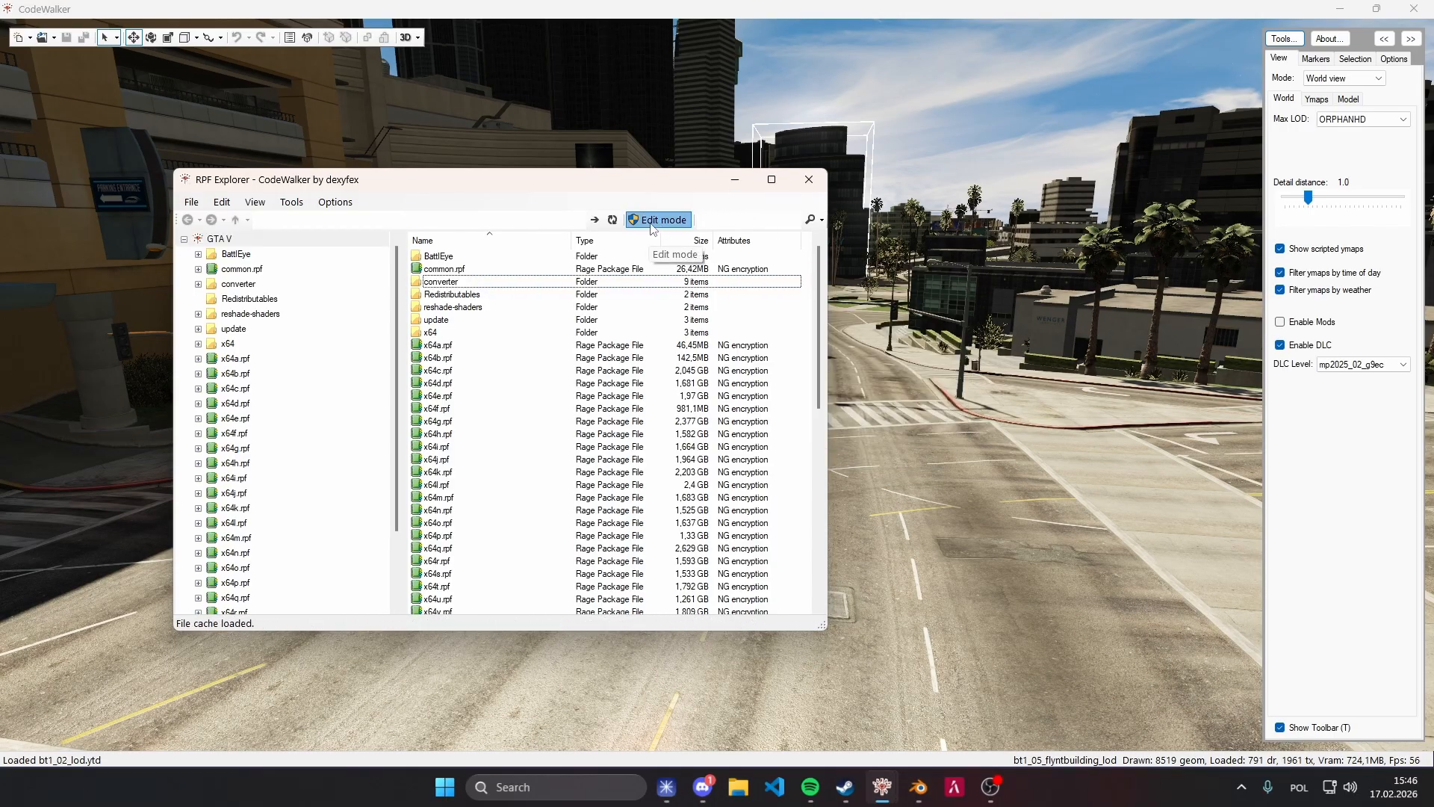
pyautogui.click(741, 453)
pyautogui.rightClick(810, 309)
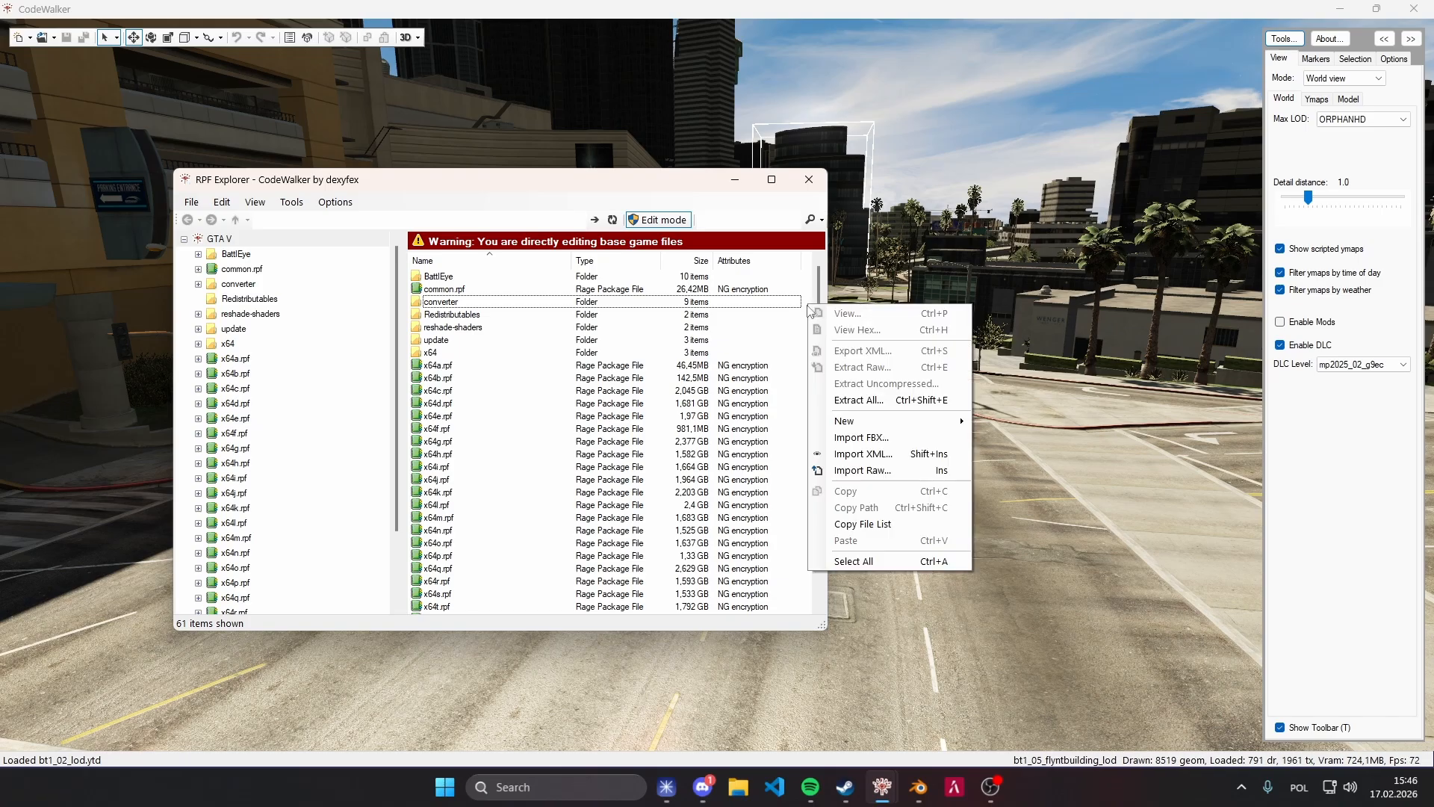
pyautogui.click(862, 412)
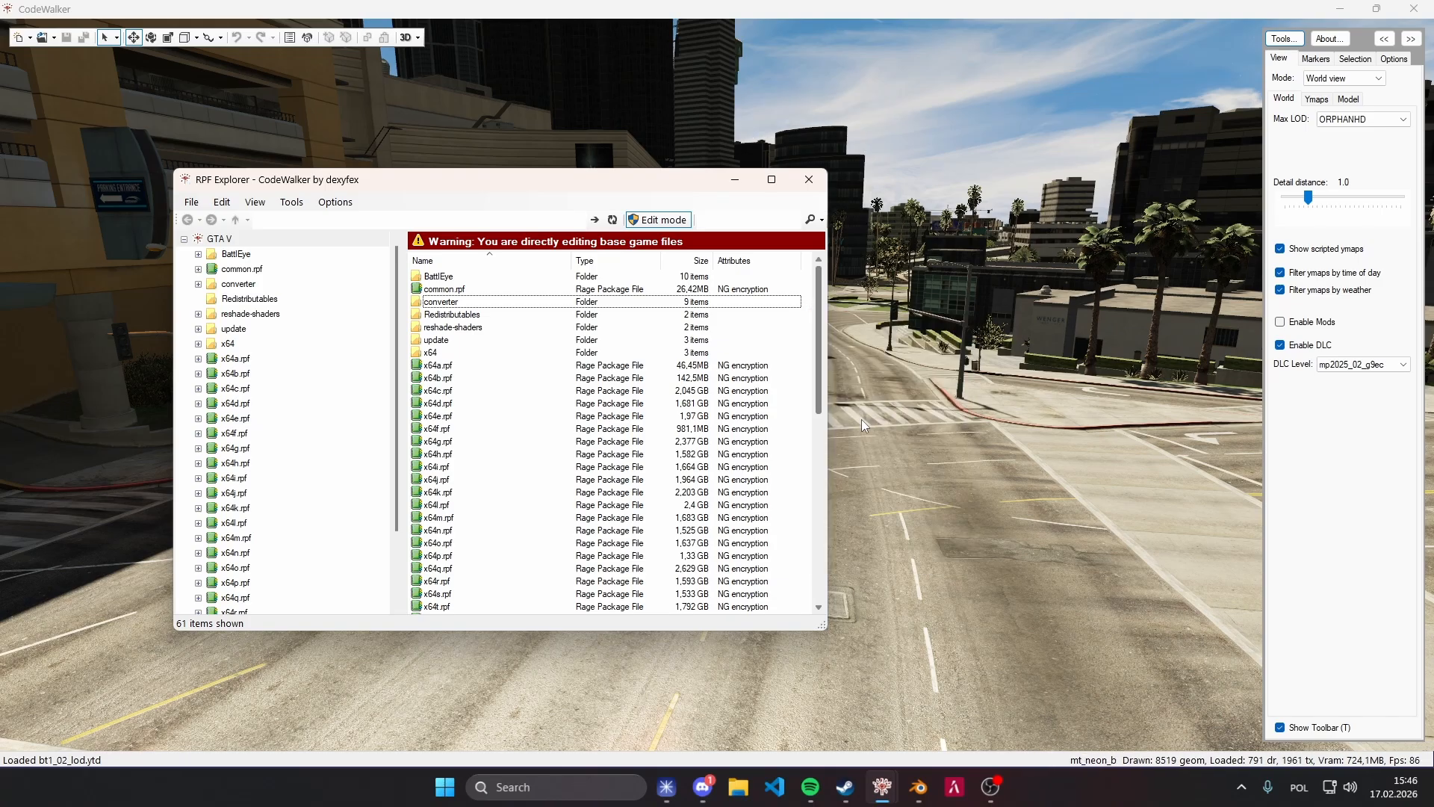
pyautogui.rightClick(809, 383)
pyautogui.moveTo(885, 493)
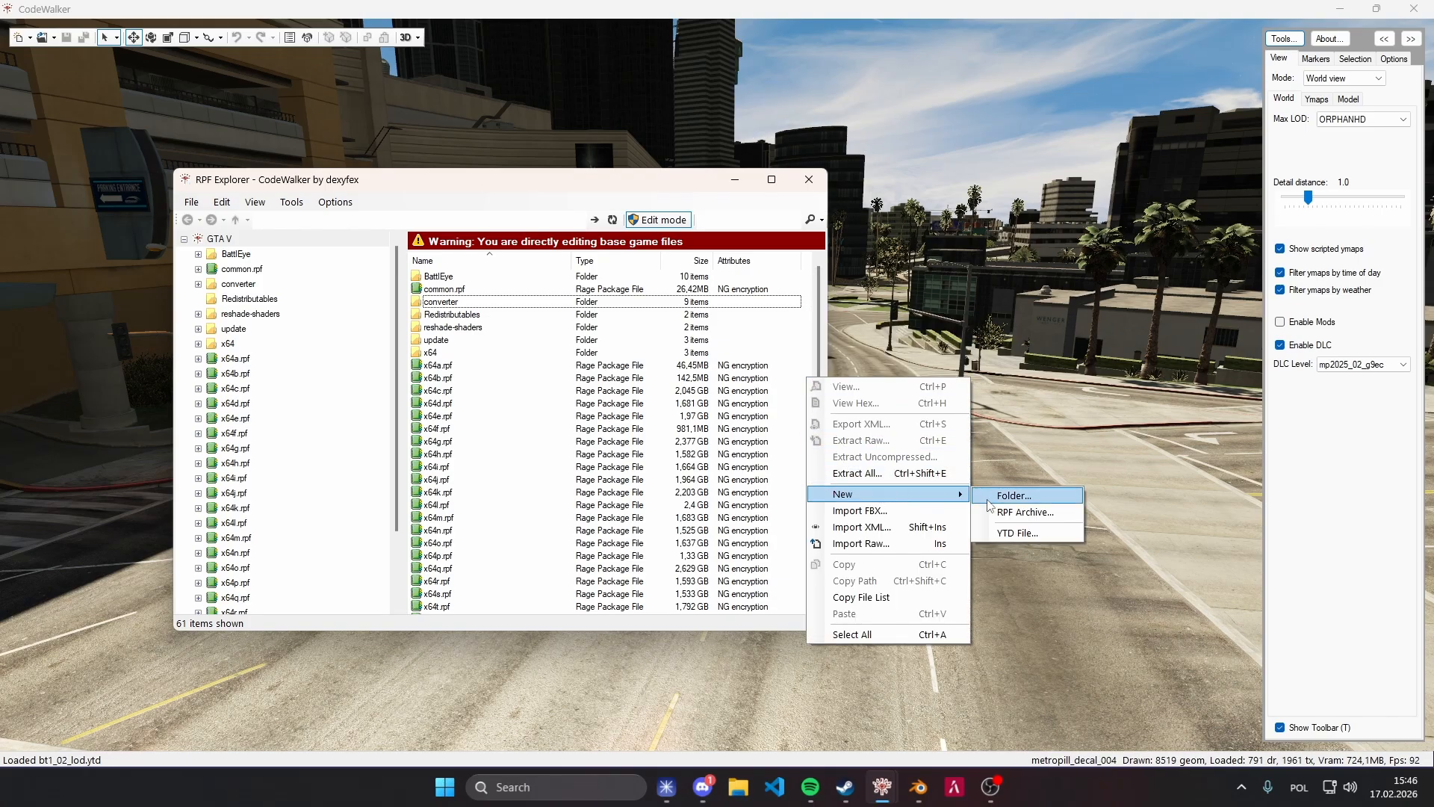
pyautogui.click(997, 491)
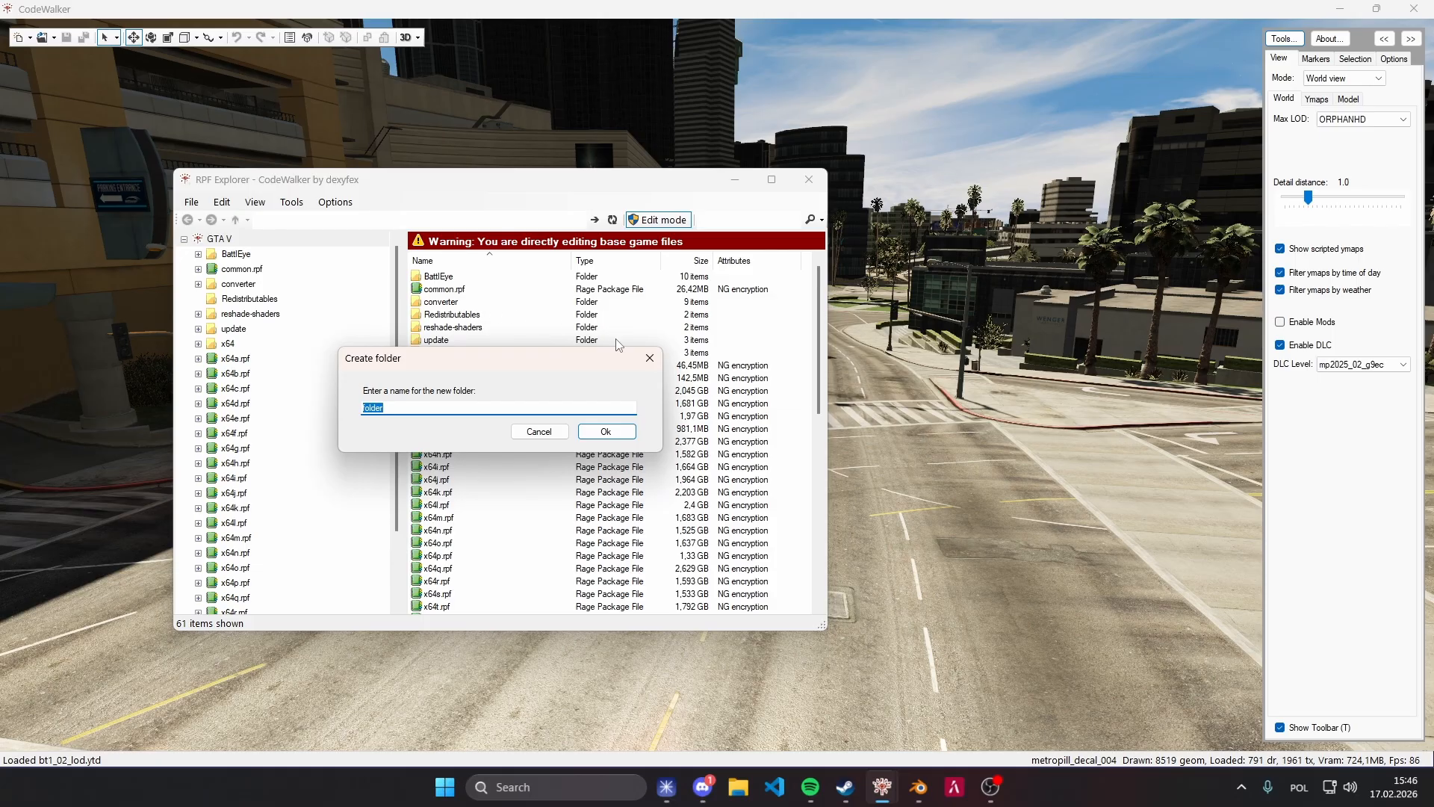
pyautogui.click(650, 358)
# Create a folder named prop_tutorial inside the converter folder and open it.
pyautogui.doubleClick(469, 303)
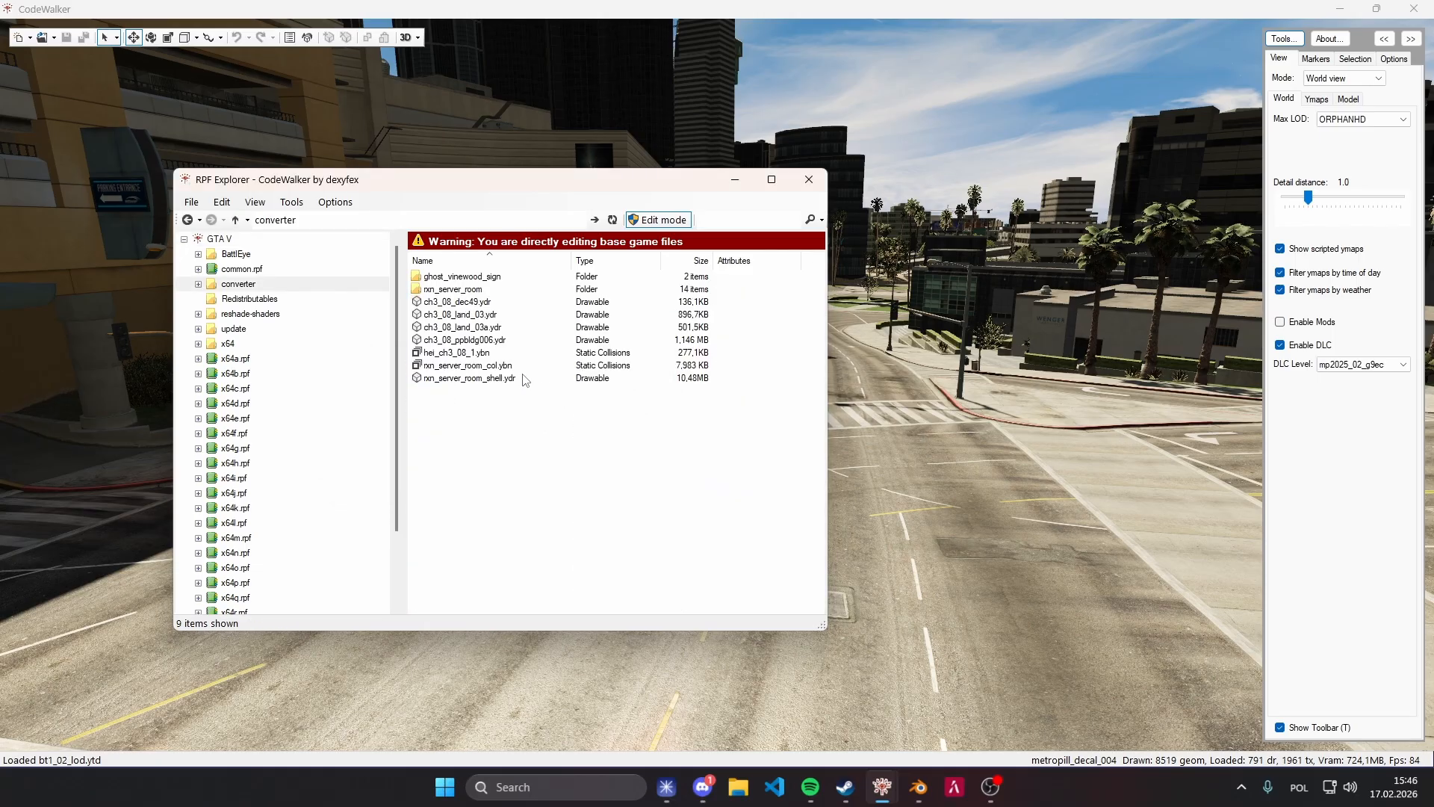
pyautogui.moveTo(576, 401); pyautogui.dragTo(456, 246)
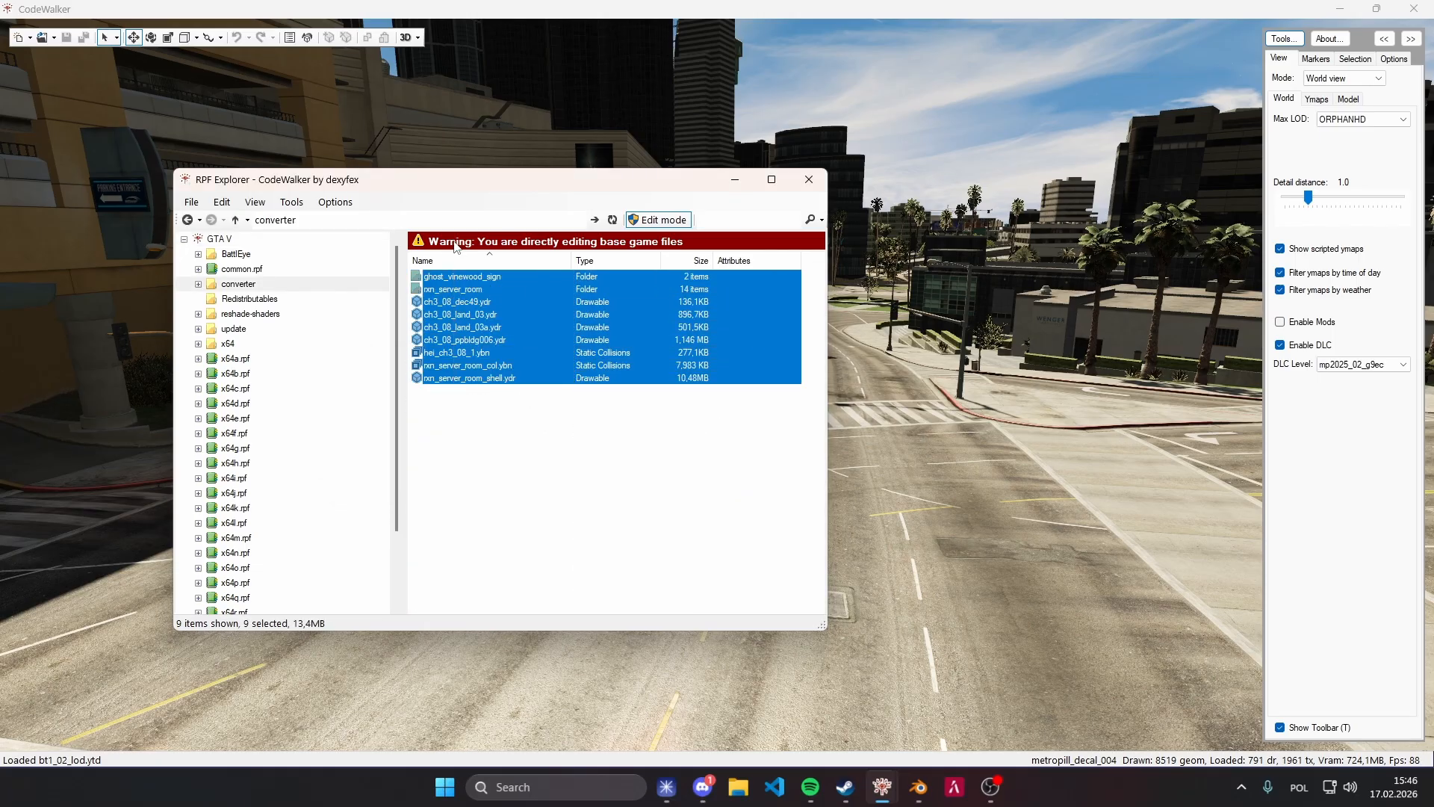
pyautogui.click(627, 414)
pyautogui.rightClick(526, 439)
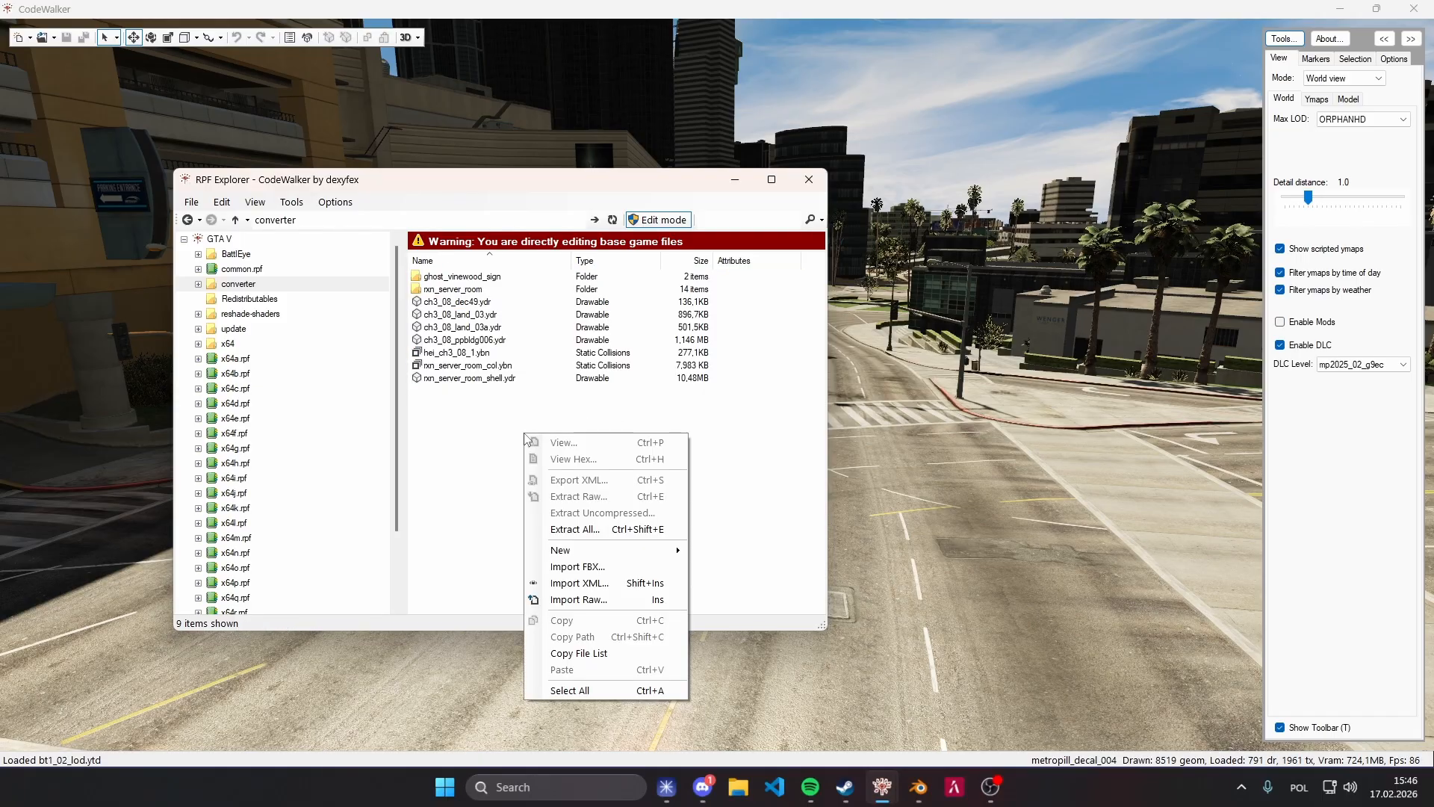
pyautogui.click(500, 423)
pyautogui.rightClick(545, 464)
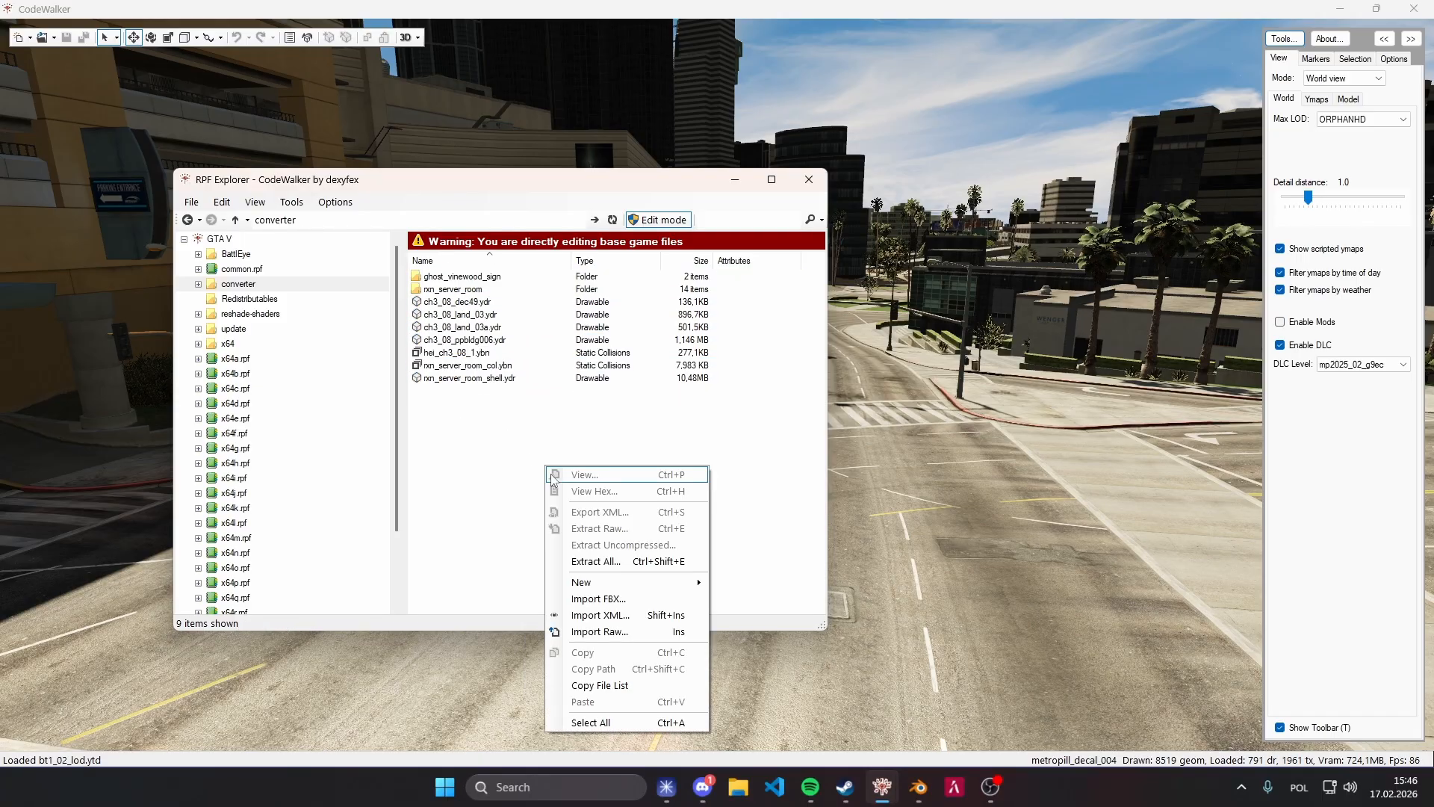
pyautogui.click(796, 585)
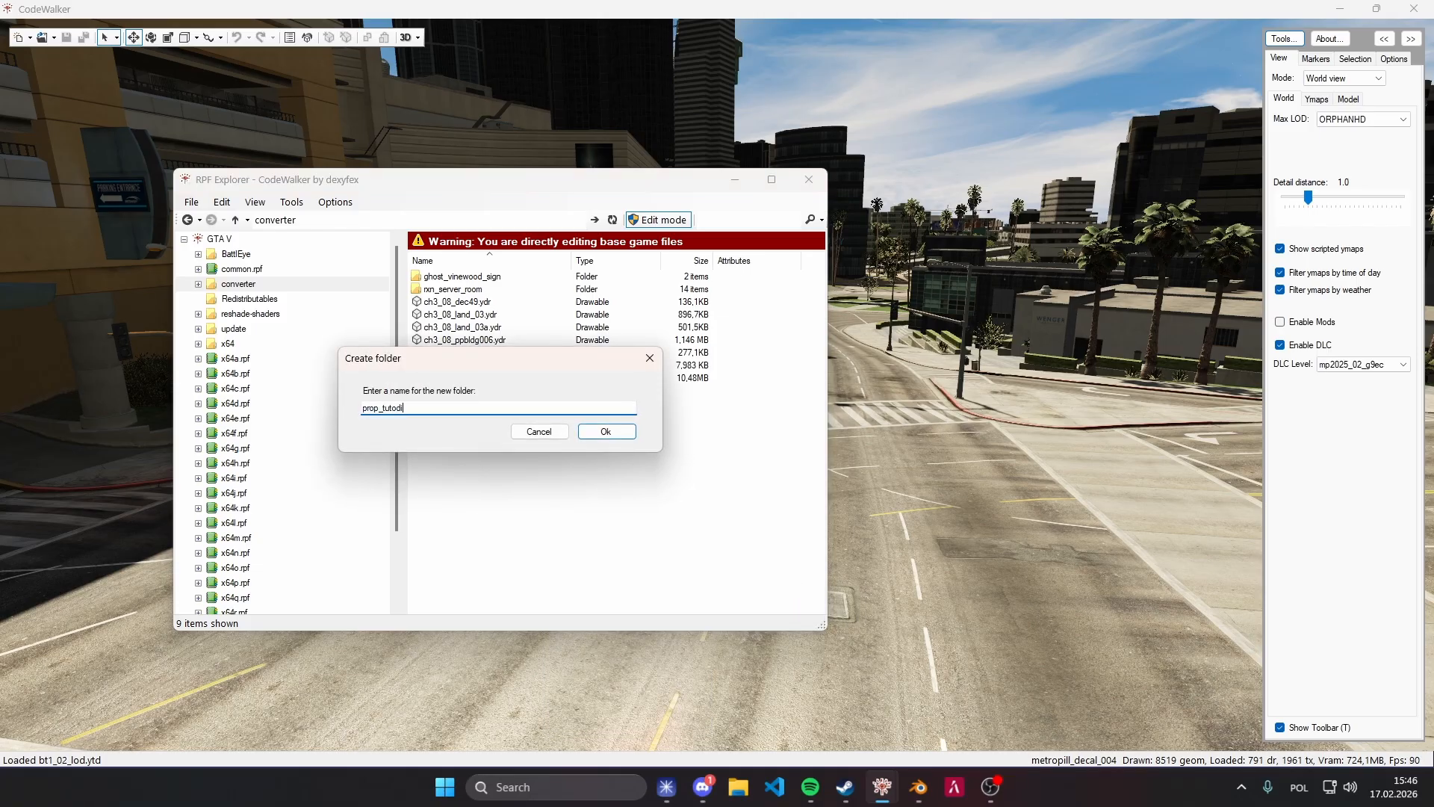
pyautogui.write('prop_tutorial')
pyautogui.press('Return')
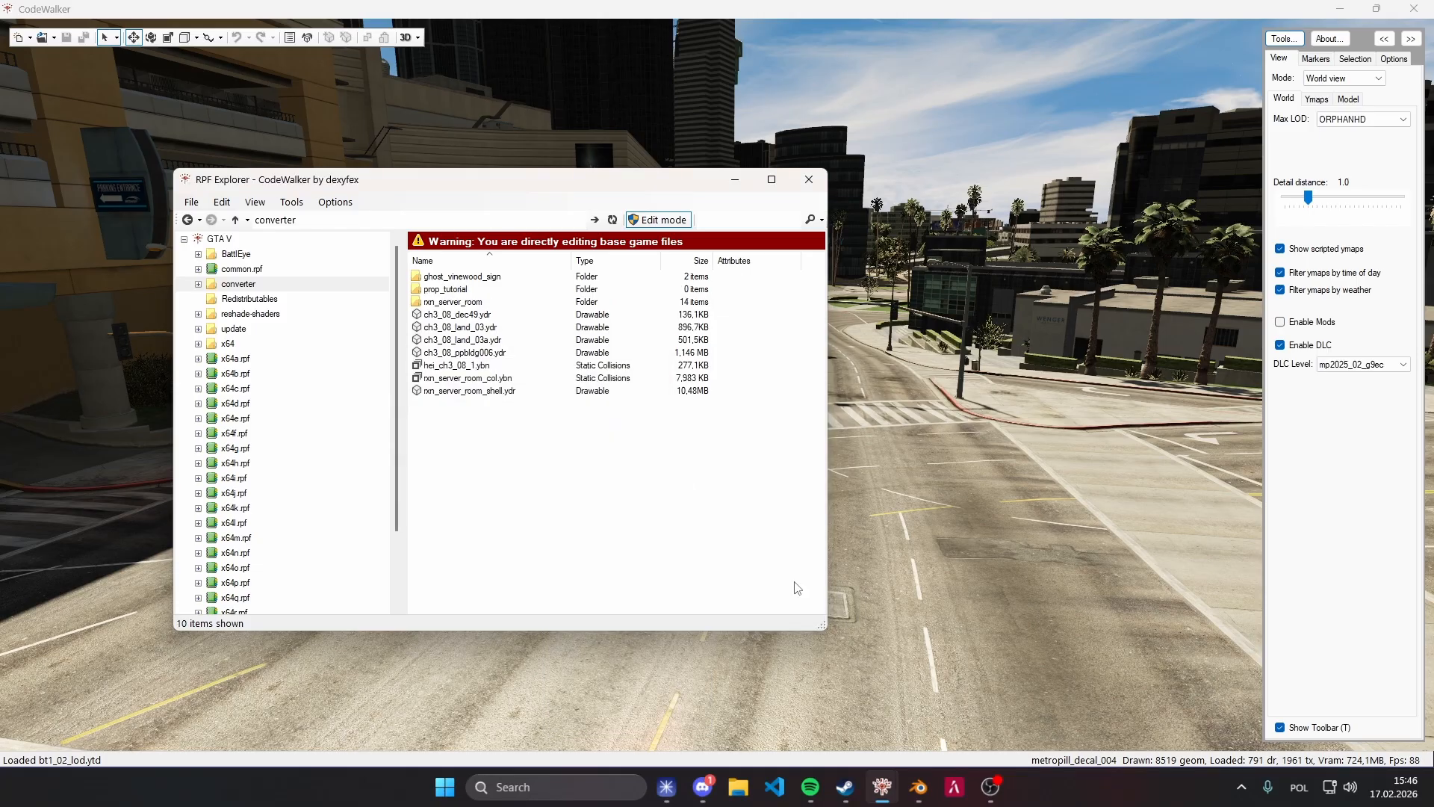
pyautogui.doubleClick(510, 291)
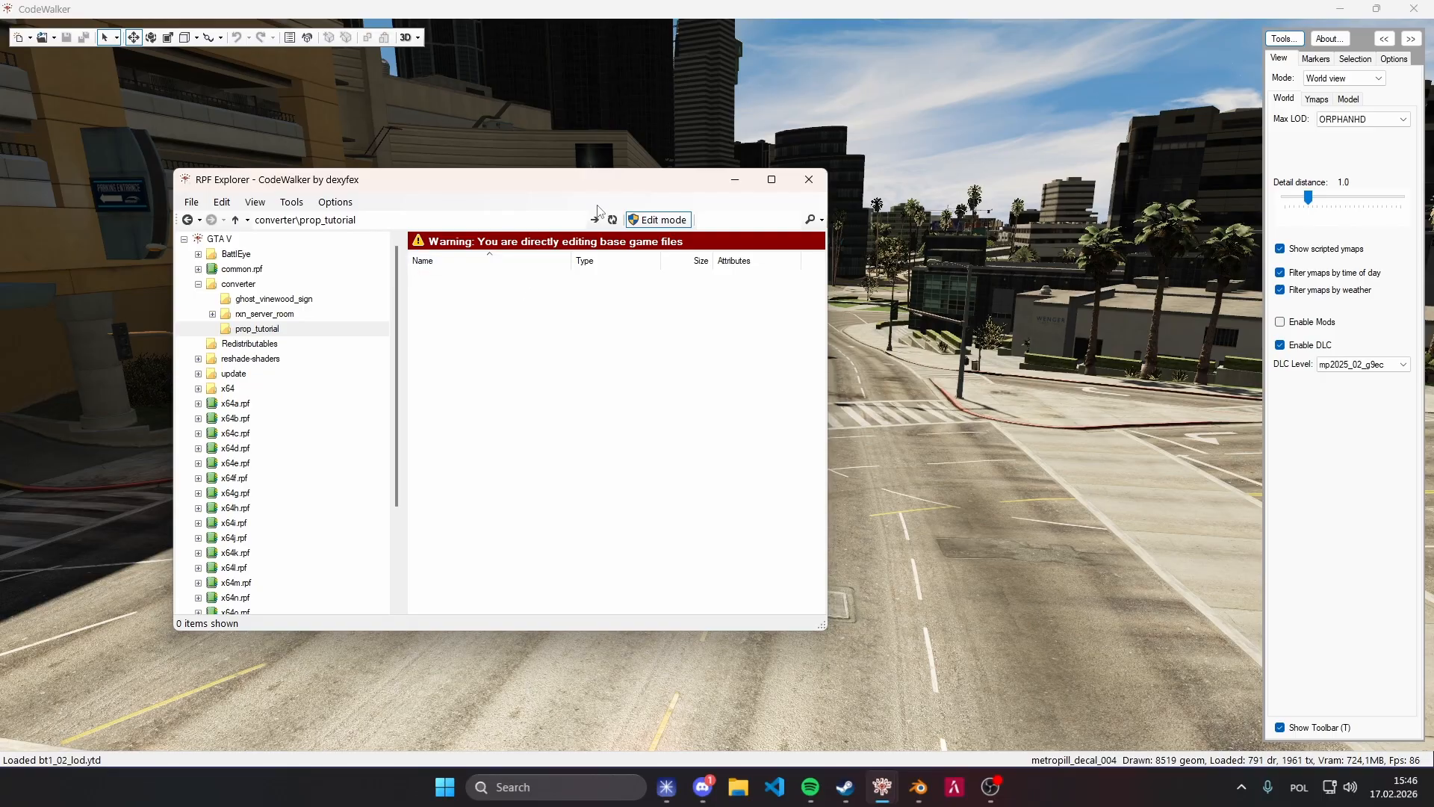
# Minimize the RPF Explorer and switch to Blender.
pyautogui.click(734, 180)
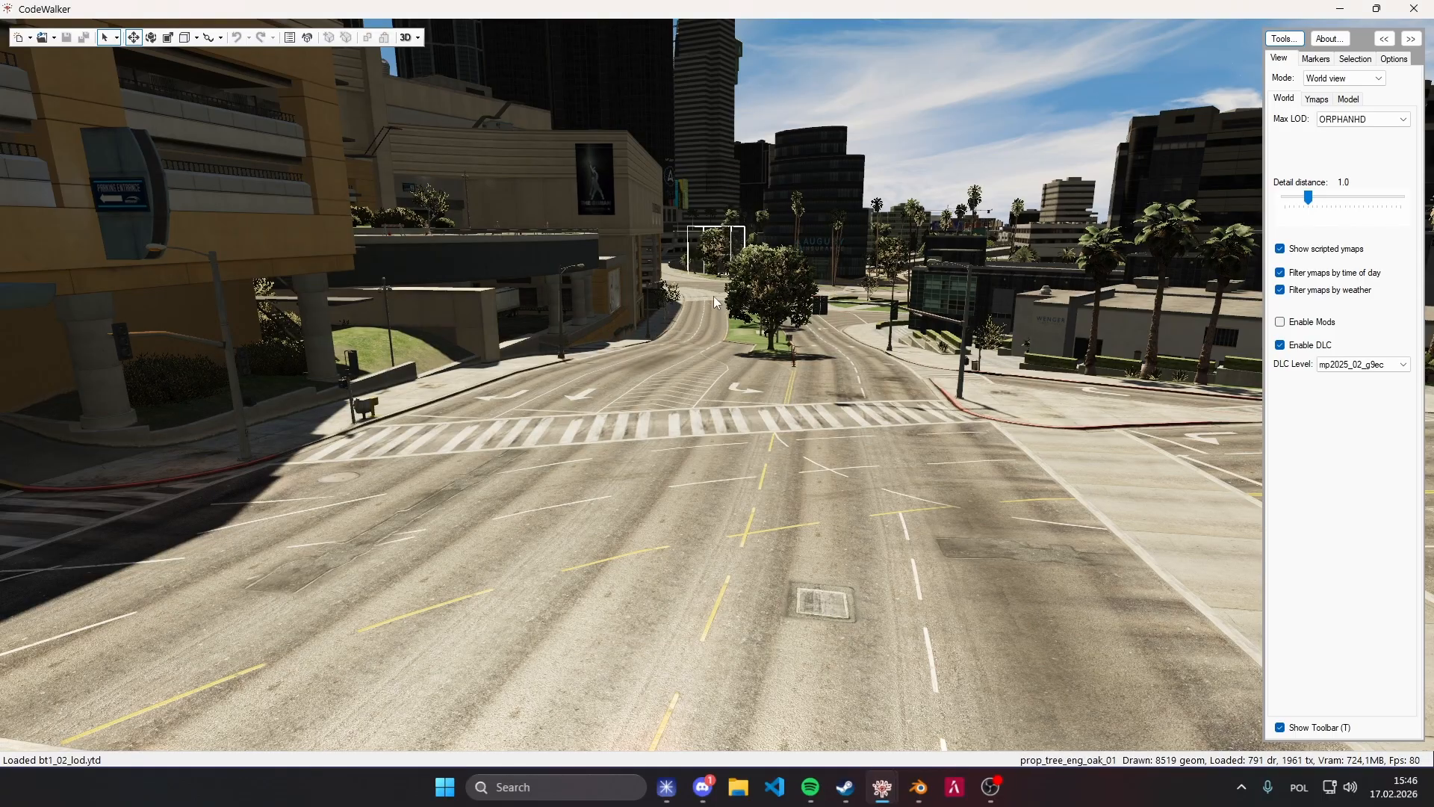
pyautogui.click(919, 787)
pyautogui.moveTo(878, 798)
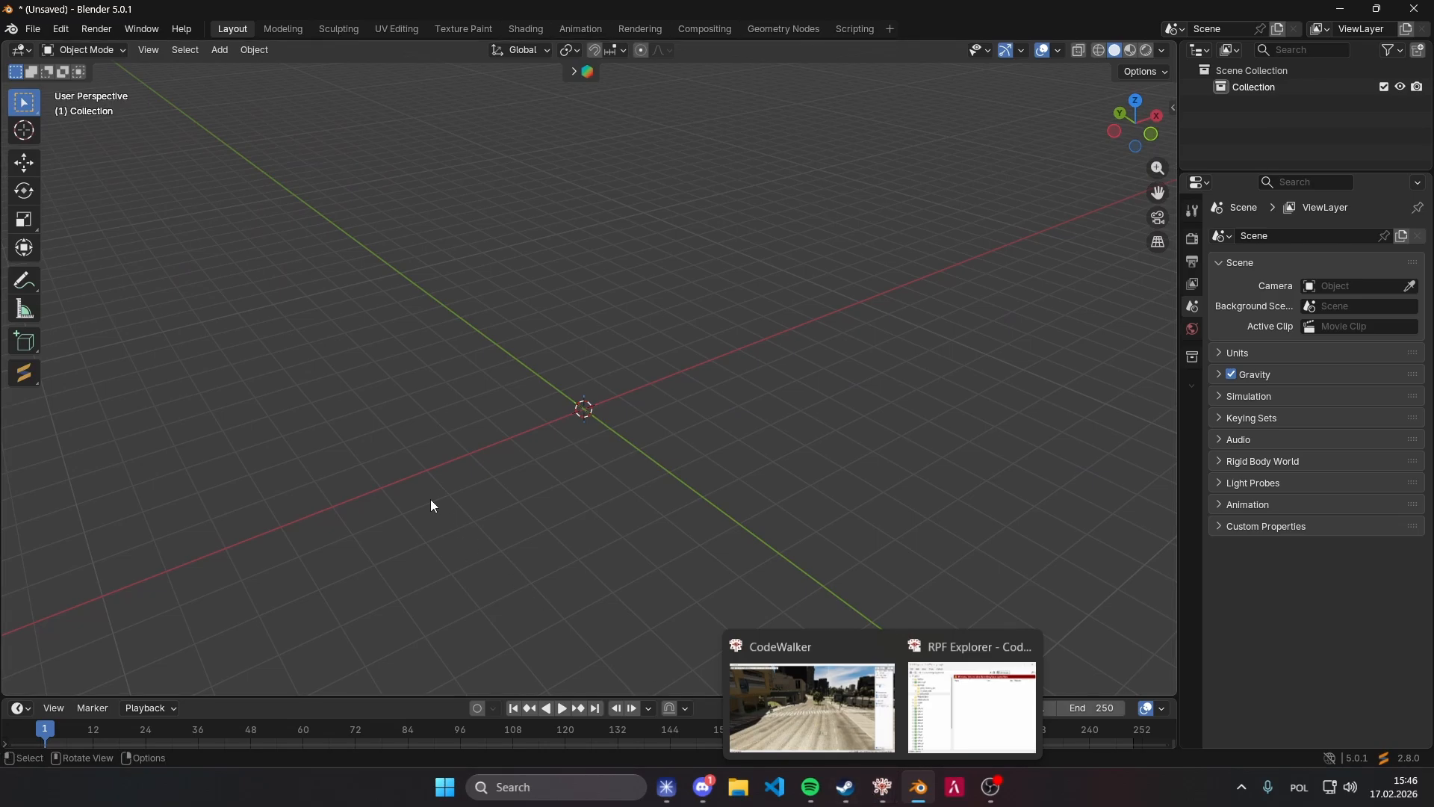
pyautogui.moveTo(567, 502); pyautogui.dragTo(705, 423, button='middle')
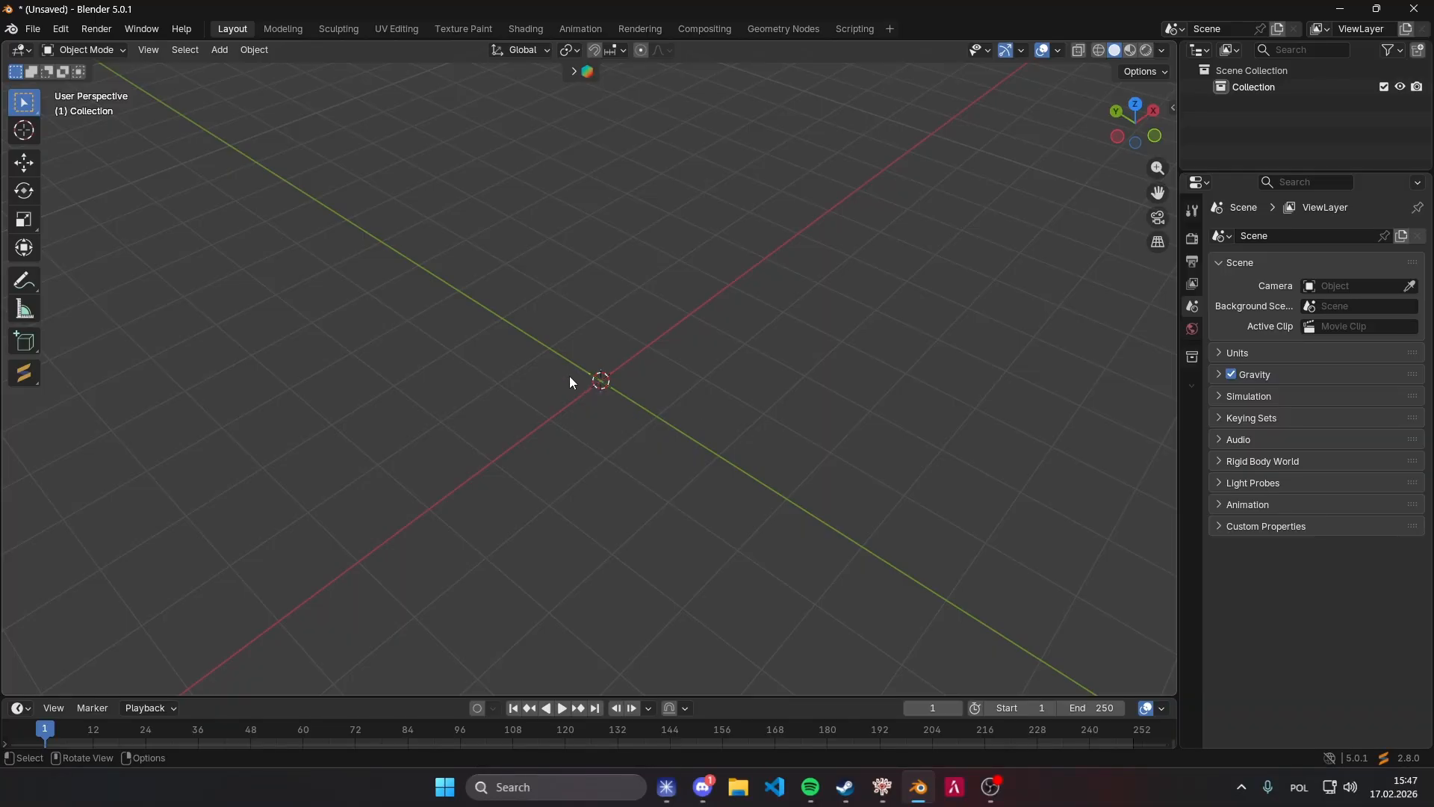
pyautogui.moveTo(608, 463); pyautogui.dragTo(614, 454, button='middle')
pyautogui.scroll(5, 559, 469)
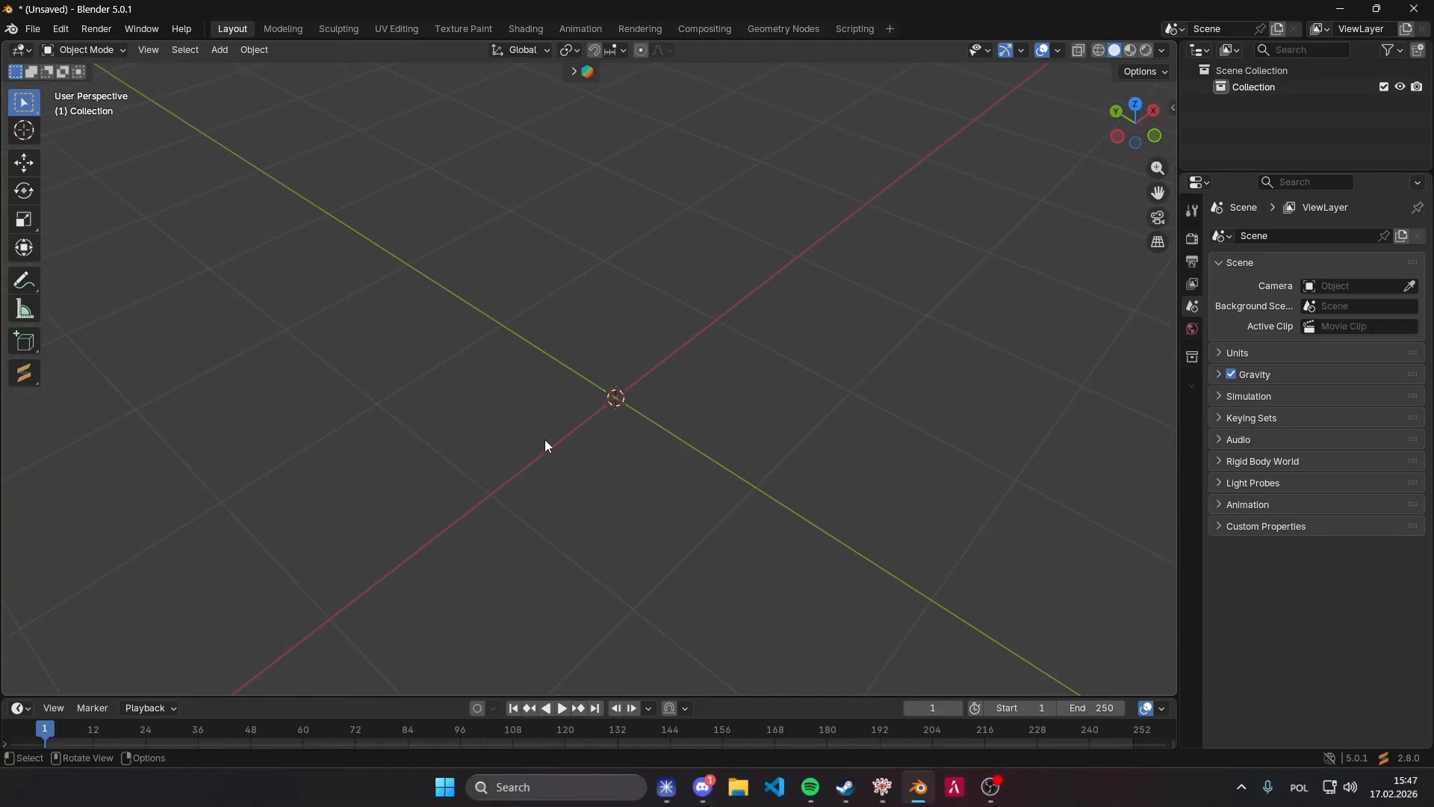
pyautogui.scroll(-4, 603, 420)
pyautogui.scroll(6, 602, 419)
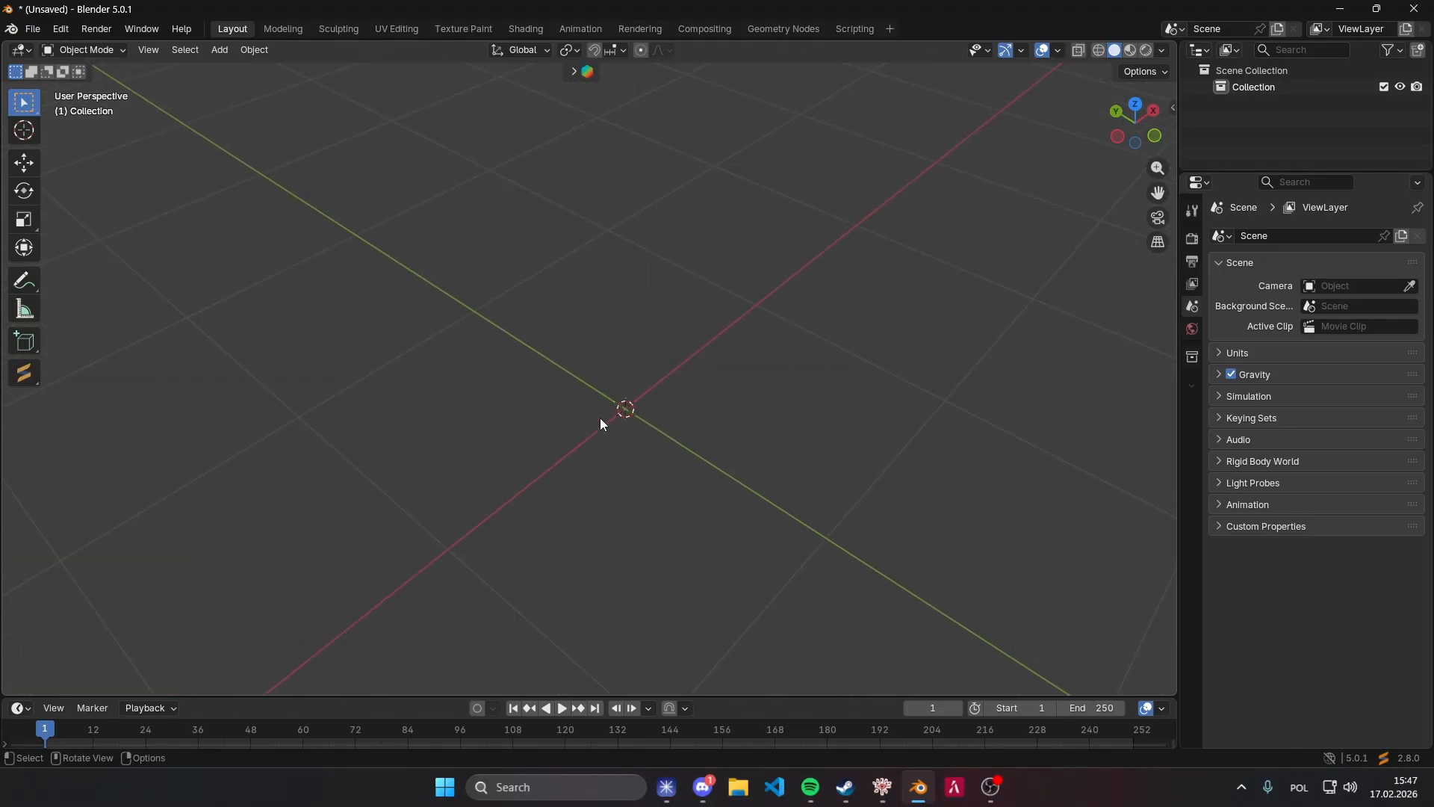
pyautogui.scroll(-4, 599, 418)
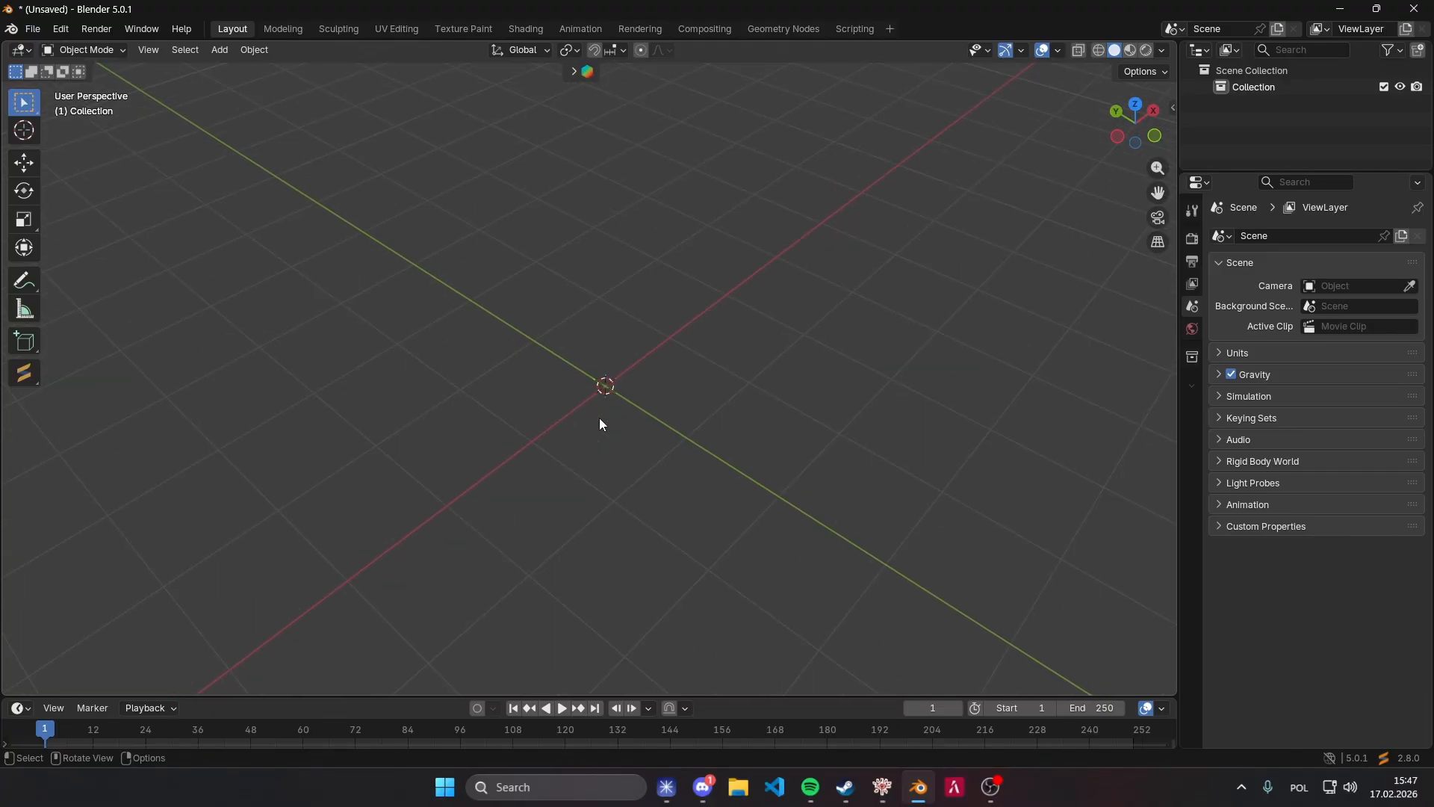
pyautogui.moveTo(600, 420); pyautogui.dragTo(591, 431, button='middle')
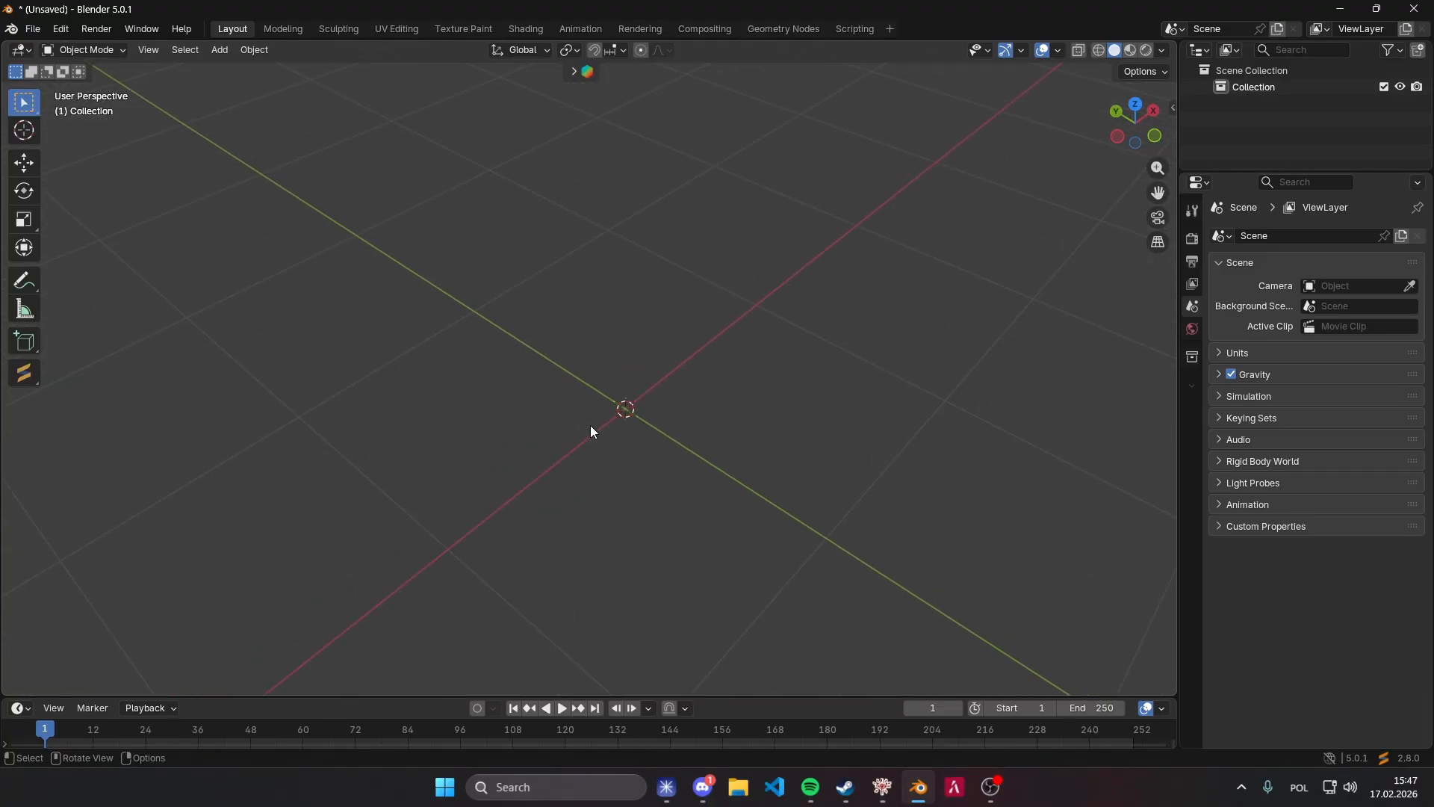
pyautogui.click(667, 788)
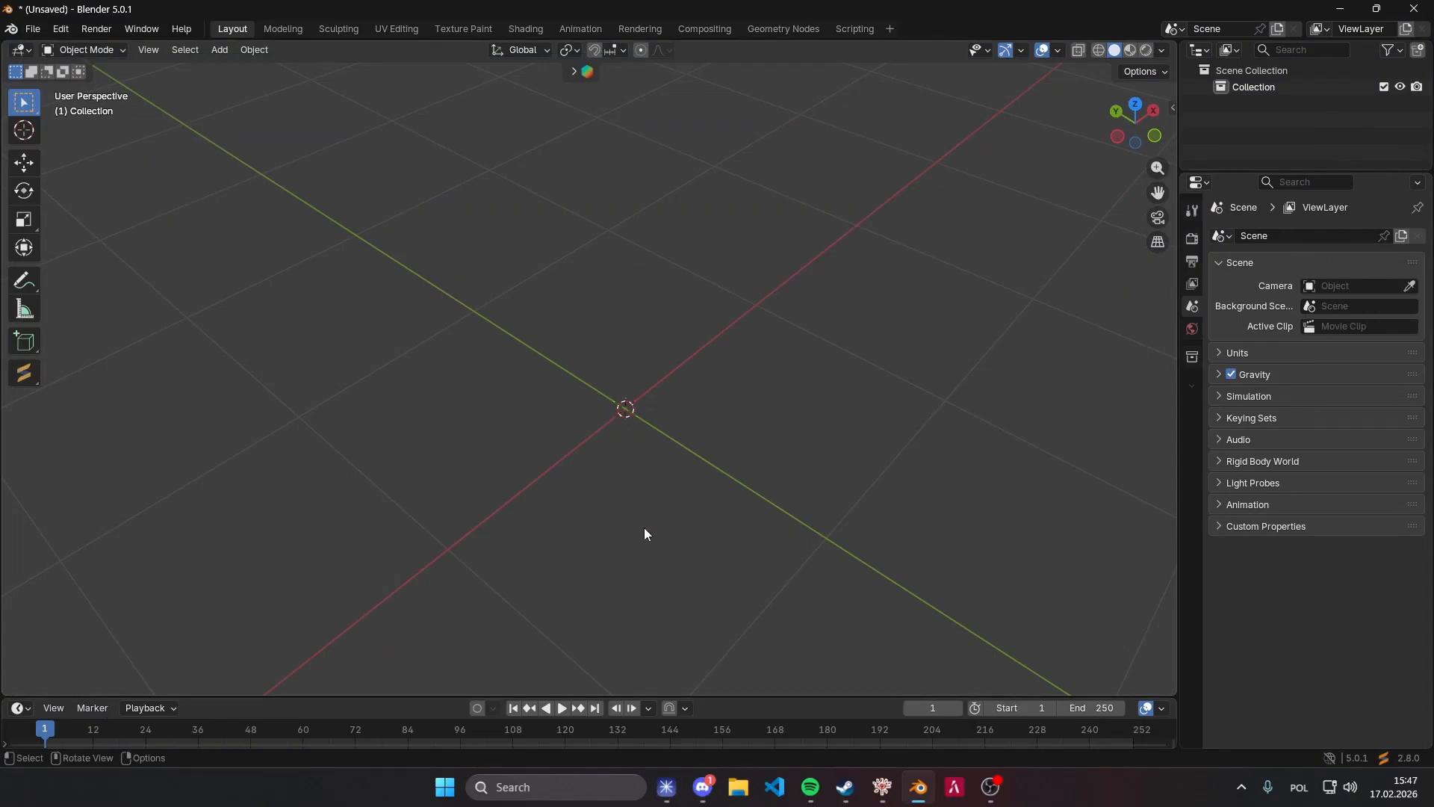
pyautogui.moveTo(644, 528); pyautogui.dragTo(699, 490, button='middle')
# Switch to the browser and open BlenderKit's download page in a new tab.
pyautogui.click(663, 792)
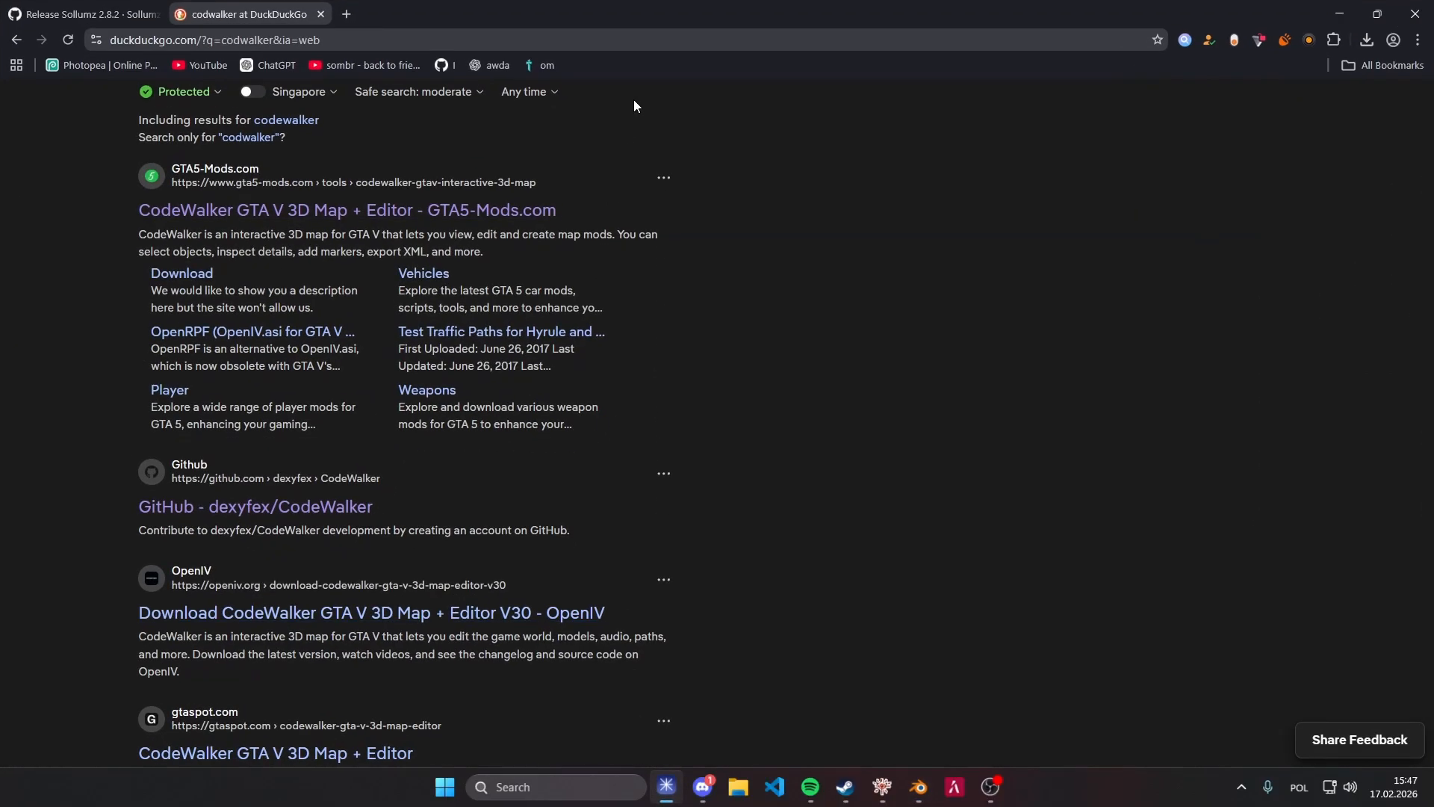
pyautogui.click(356, 15)
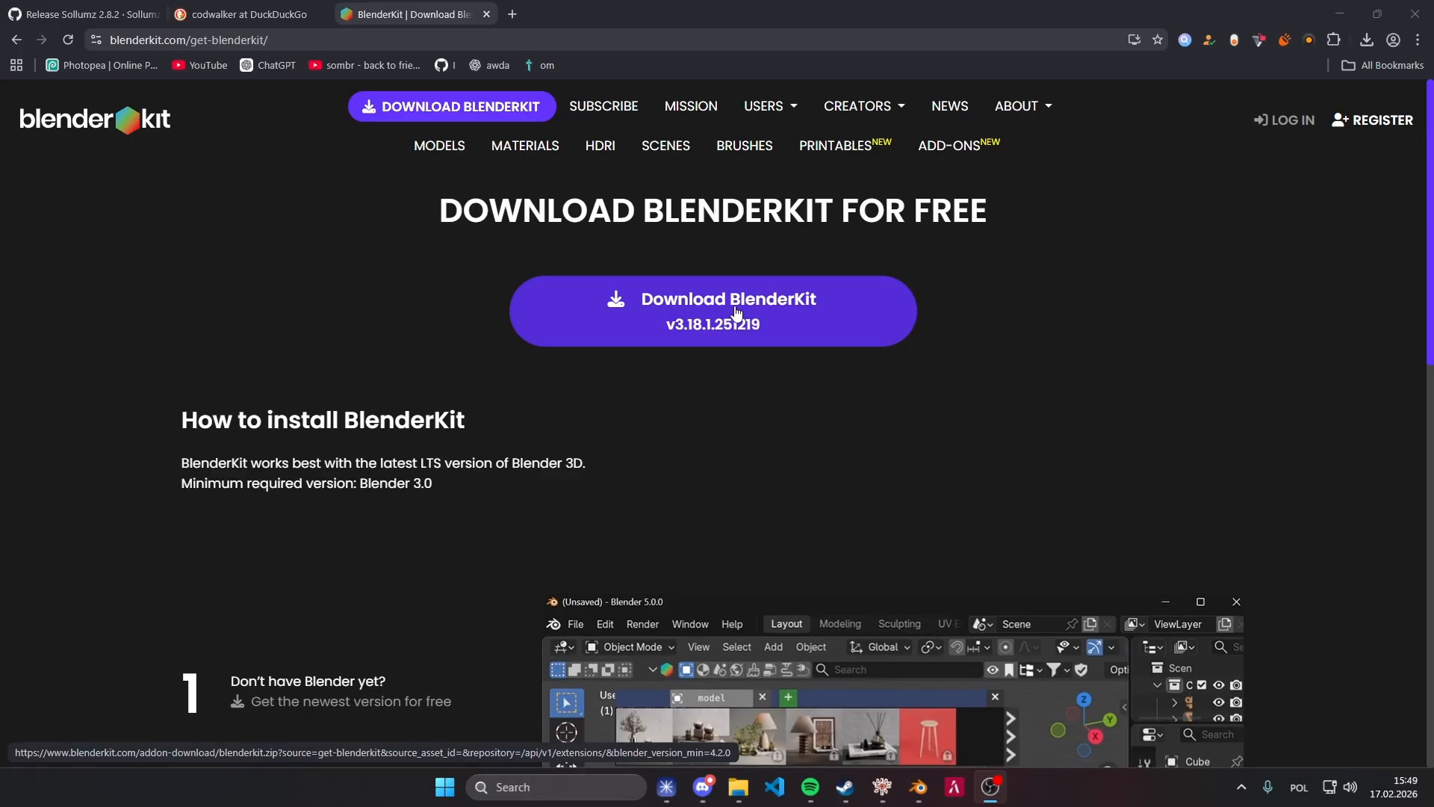
# Switch to Blender, check the installed add-ons in the preferences and close the preferences window.
pyautogui.click(918, 787)
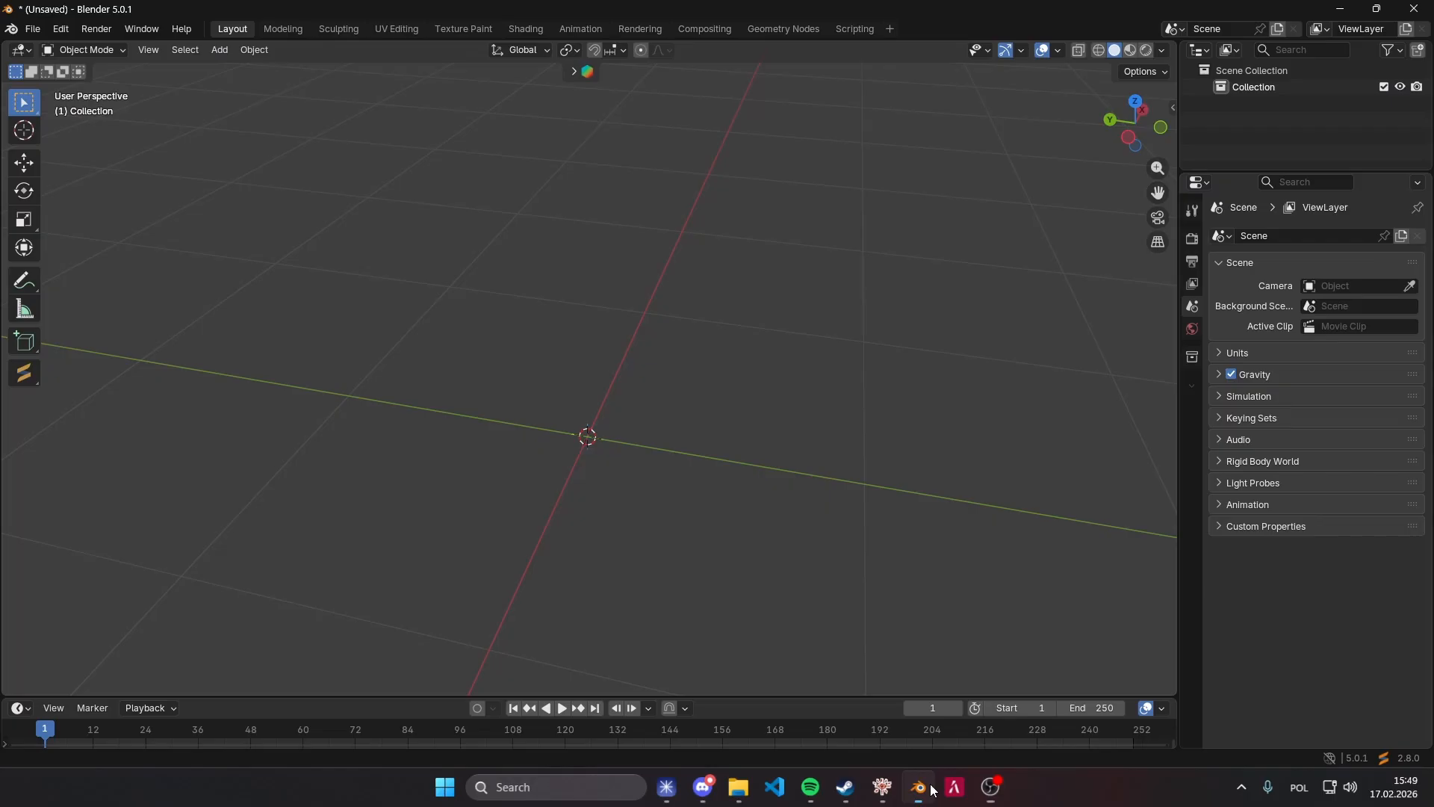
pyautogui.click(62, 29)
pyautogui.click(120, 241)
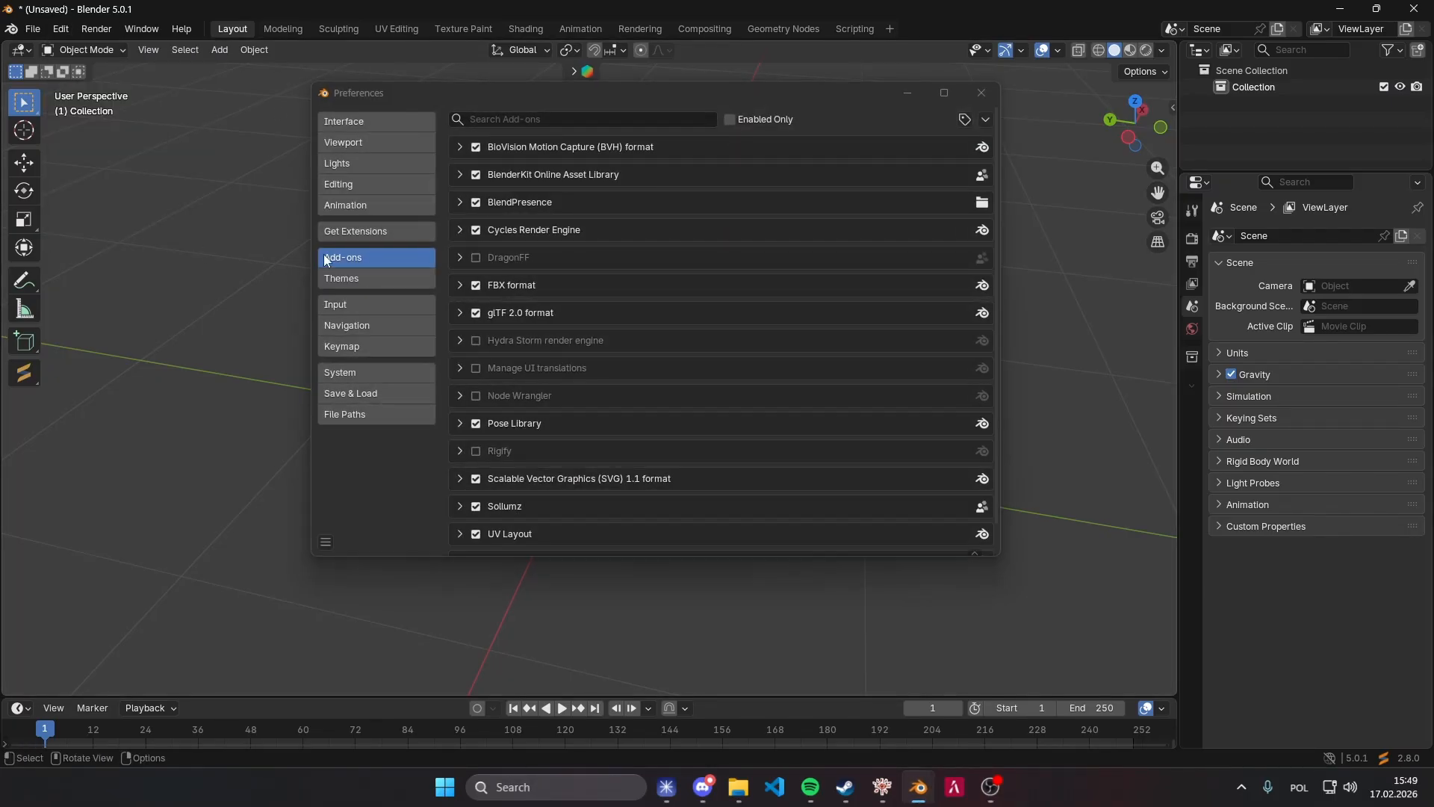
pyautogui.click(981, 92)
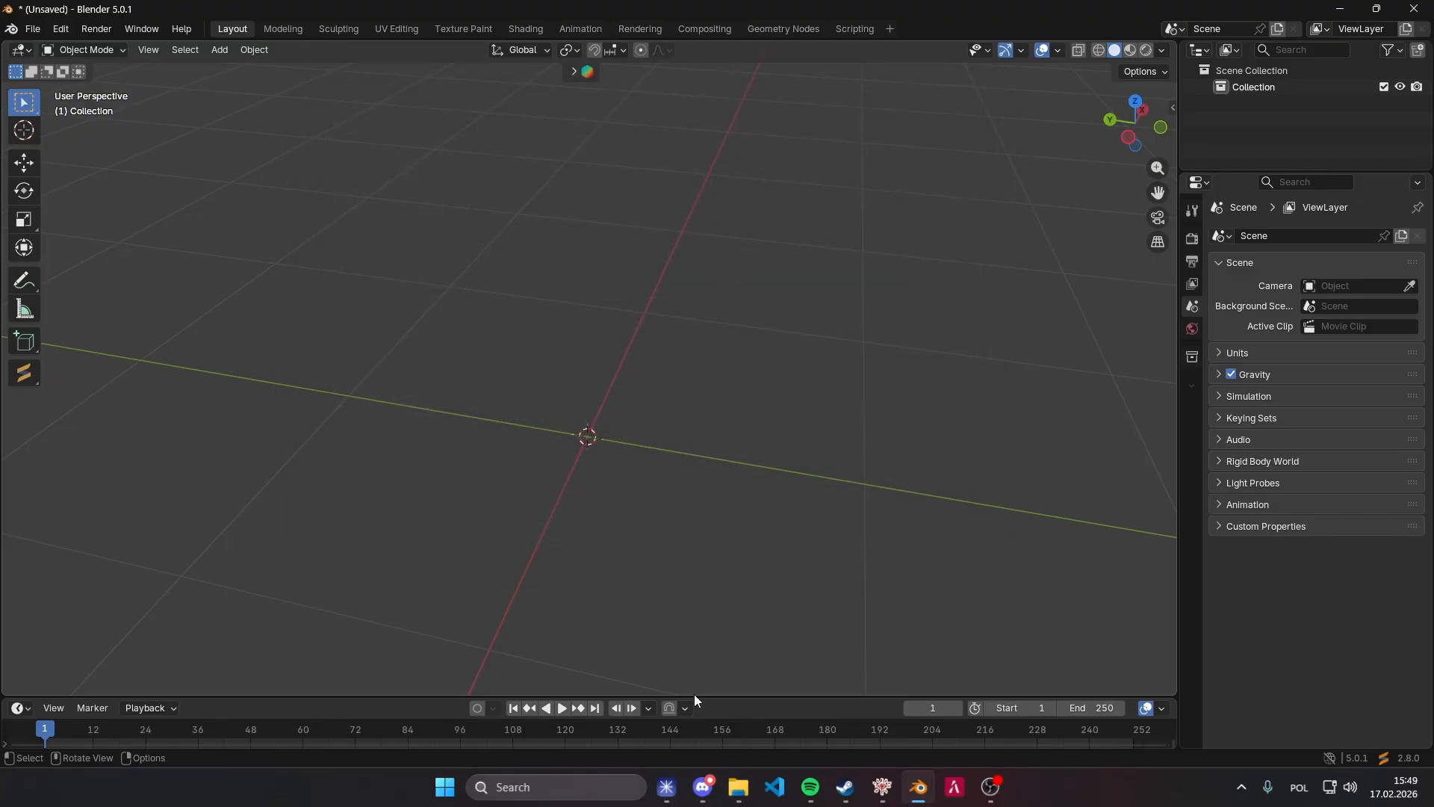
# Go back to the browser, close the BlenderKit page and minimize the browser to get back to Blender.
pyautogui.click(666, 786)
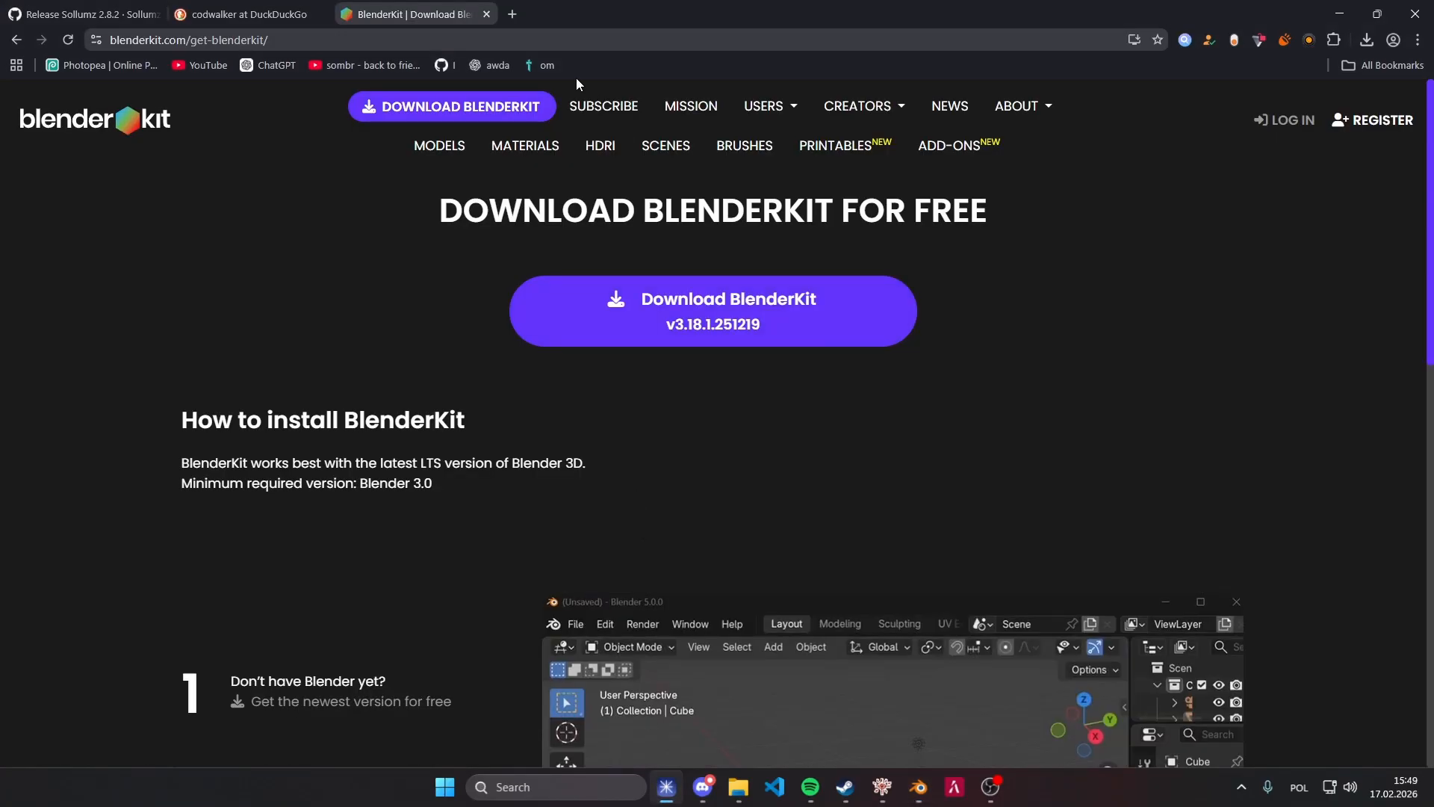
pyautogui.click(486, 14)
pyautogui.click(1339, 14)
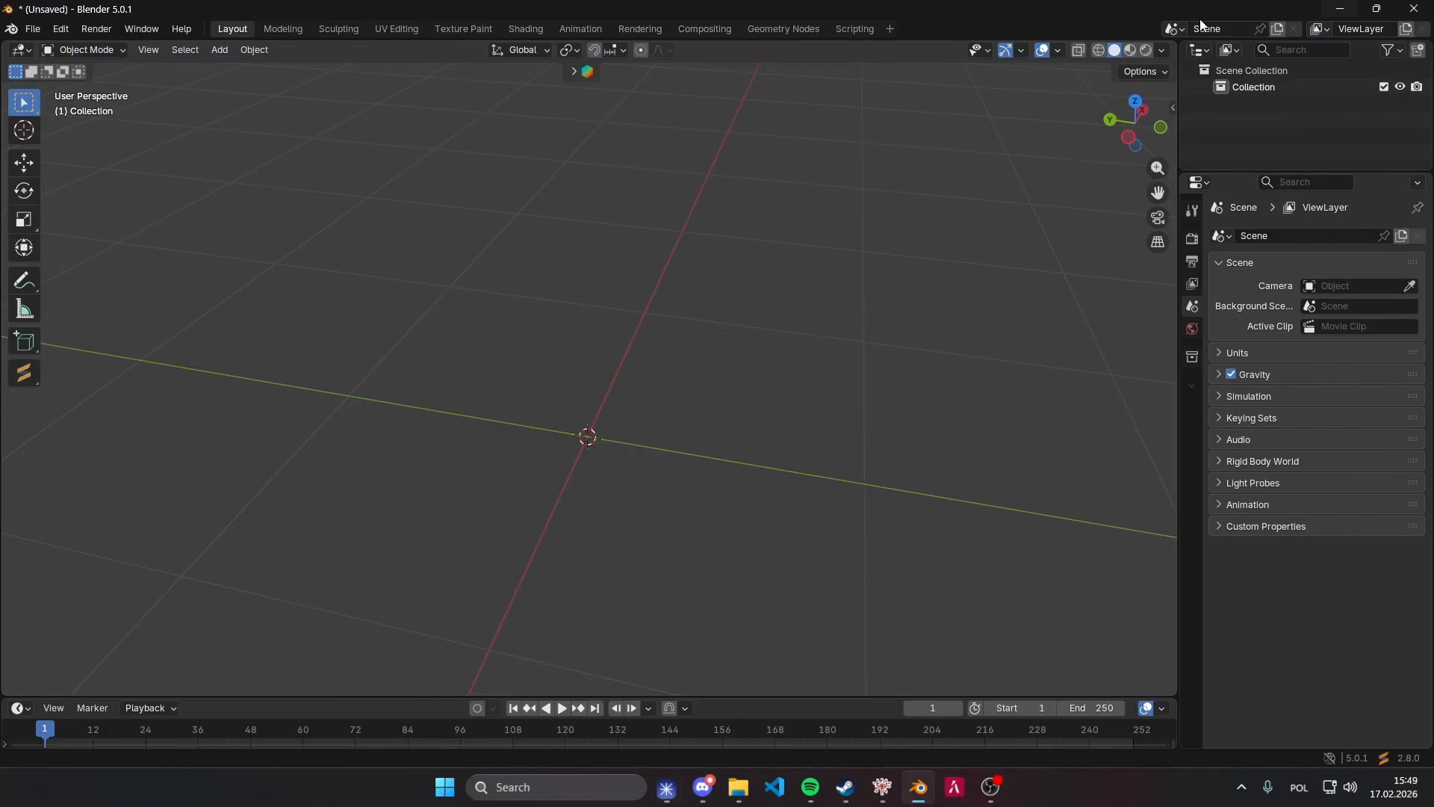
# Expand the BlenderKit asset bar and search its models for "staircase".
pyautogui.click(573, 72)
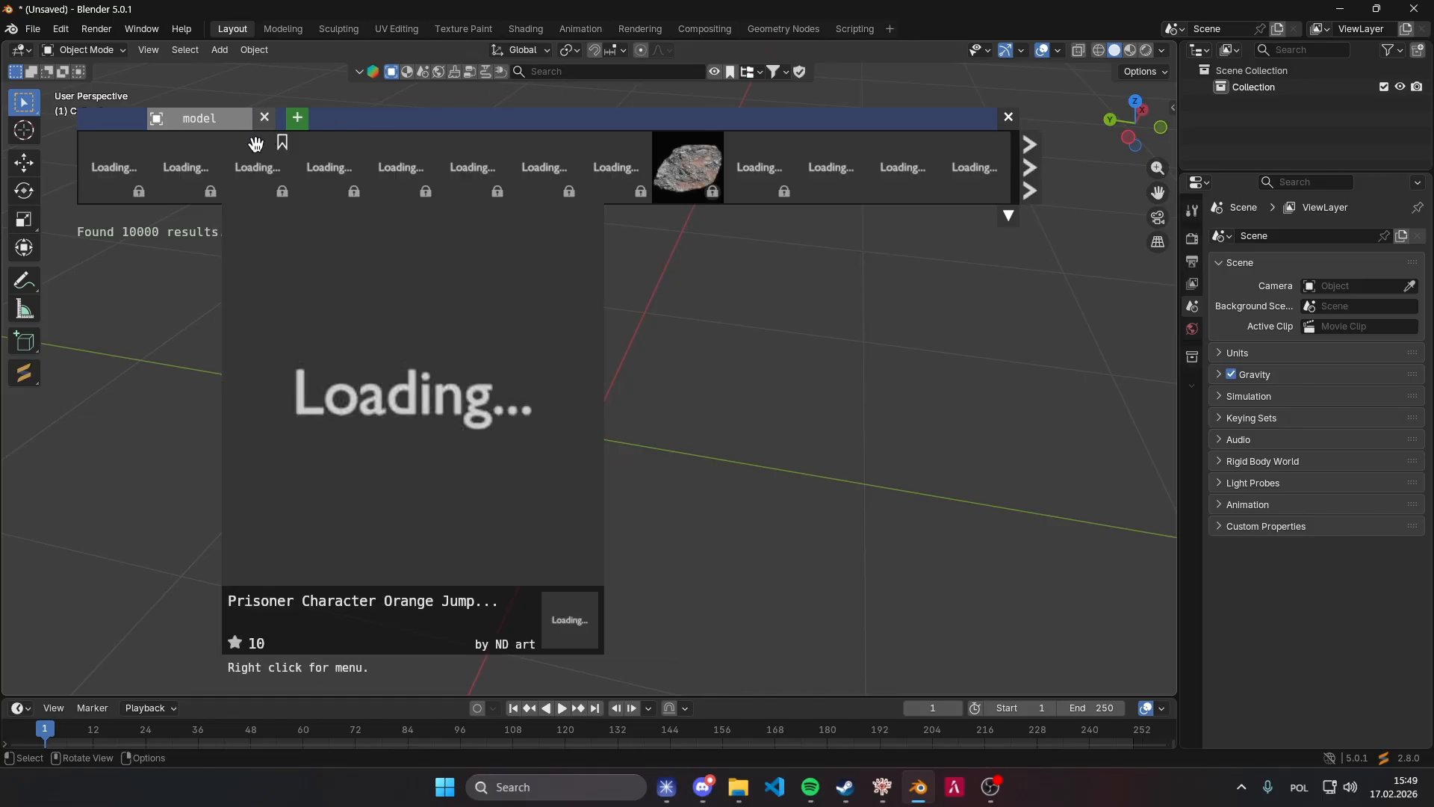
pyautogui.click(596, 70)
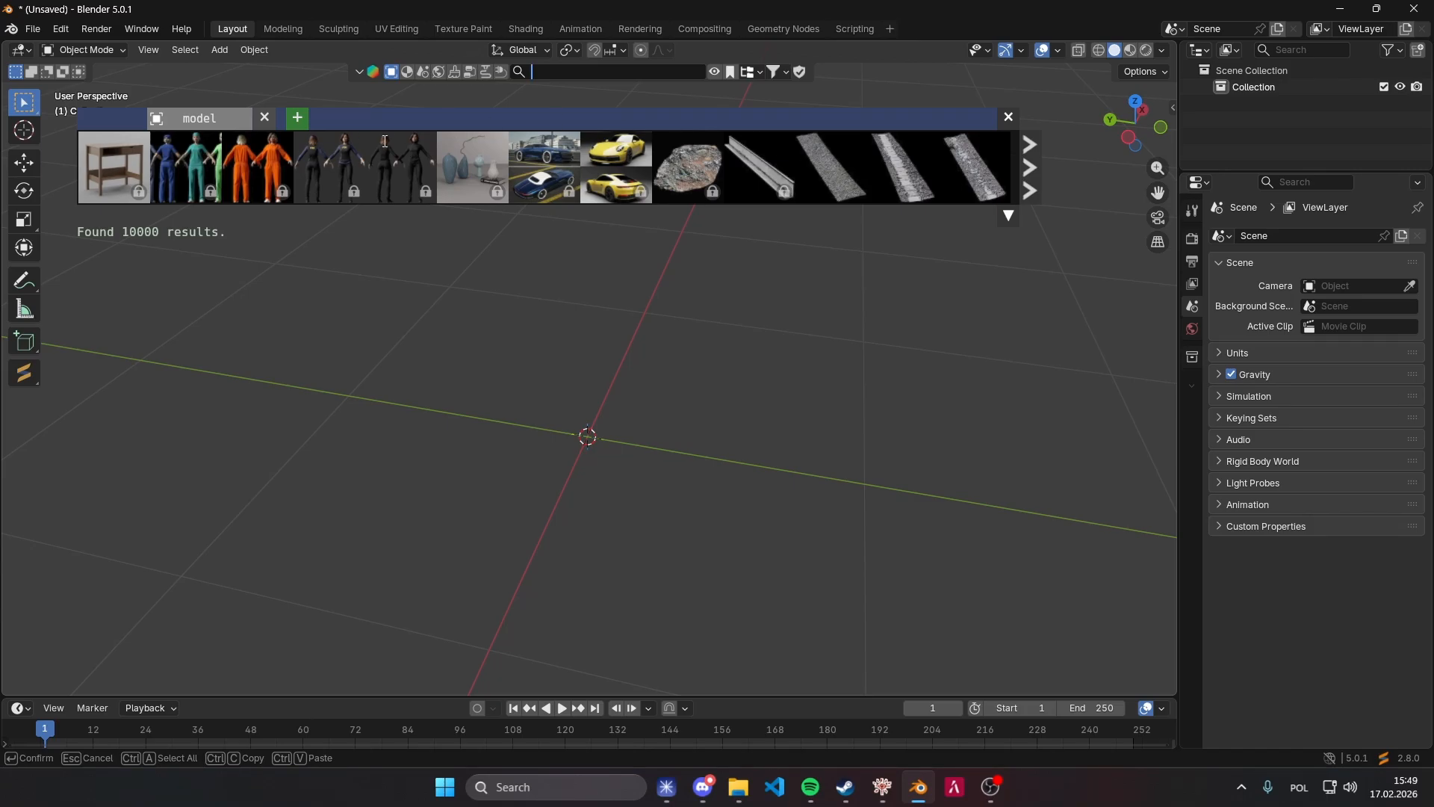
pyautogui.write('staircase')
pyautogui.press('Return')
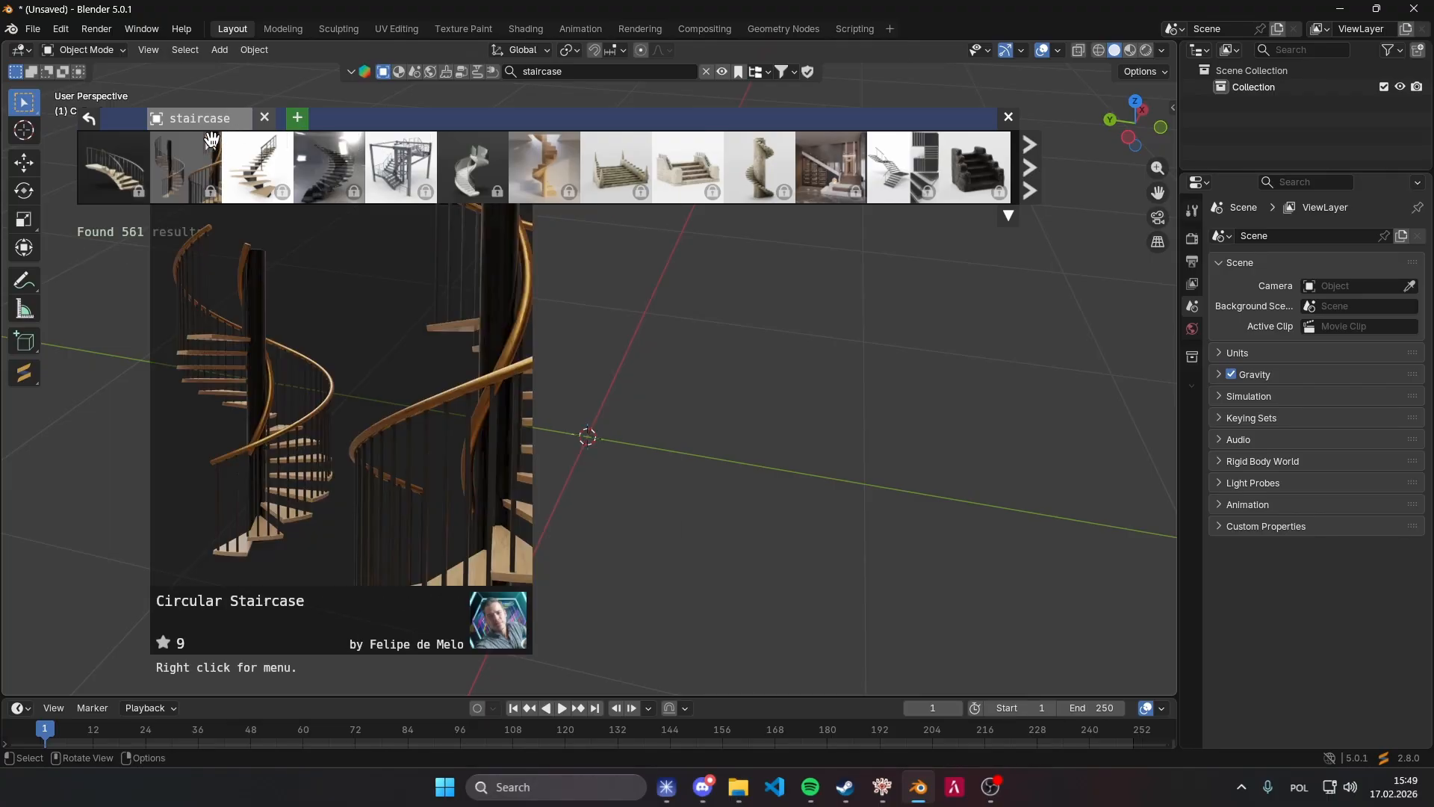
# Browse on to the second set of staircase results and place the straight Staircase with Railing model in the scene near the origin.
pyautogui.moveTo(148, 173)
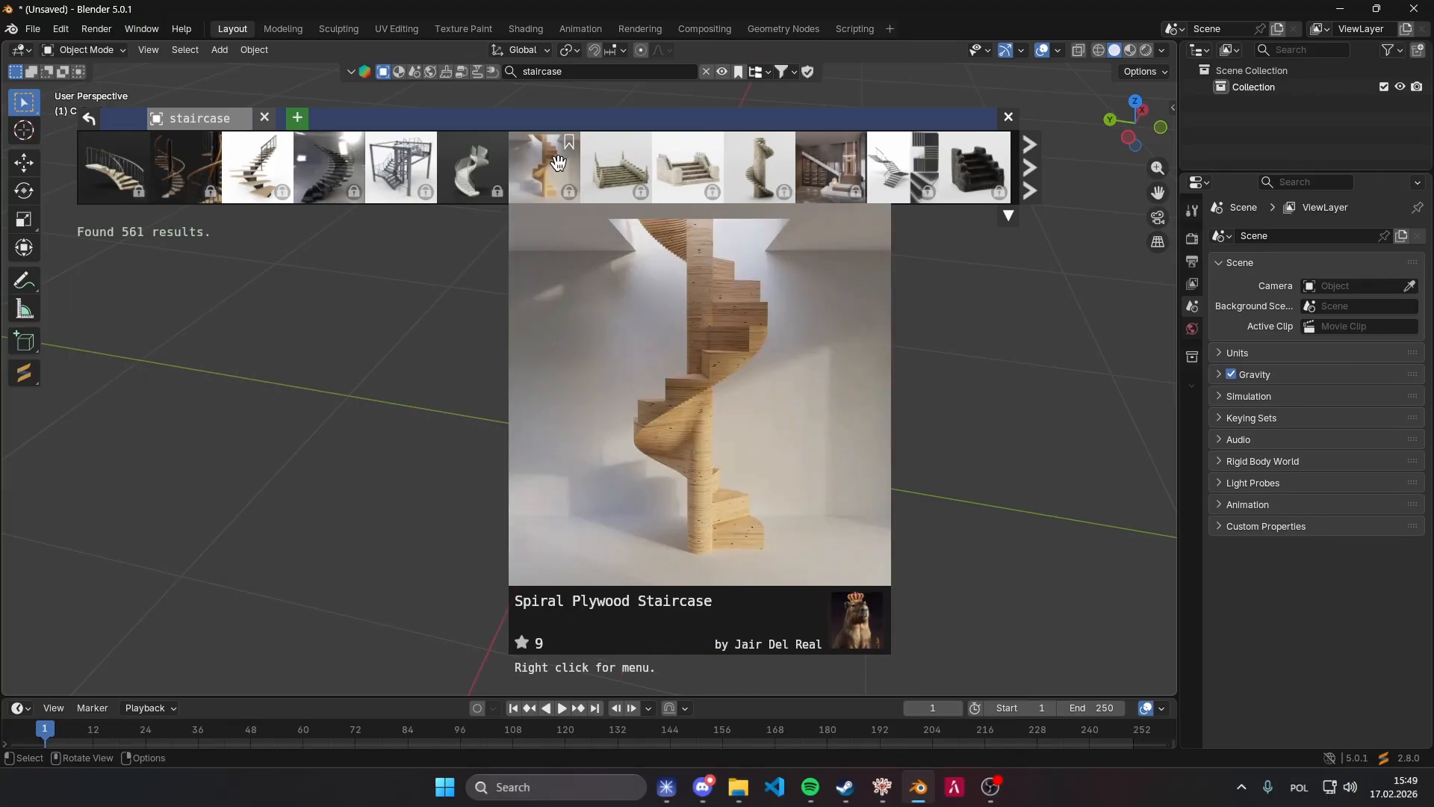
pyautogui.moveTo(255, 190)
pyautogui.click(120, 181)
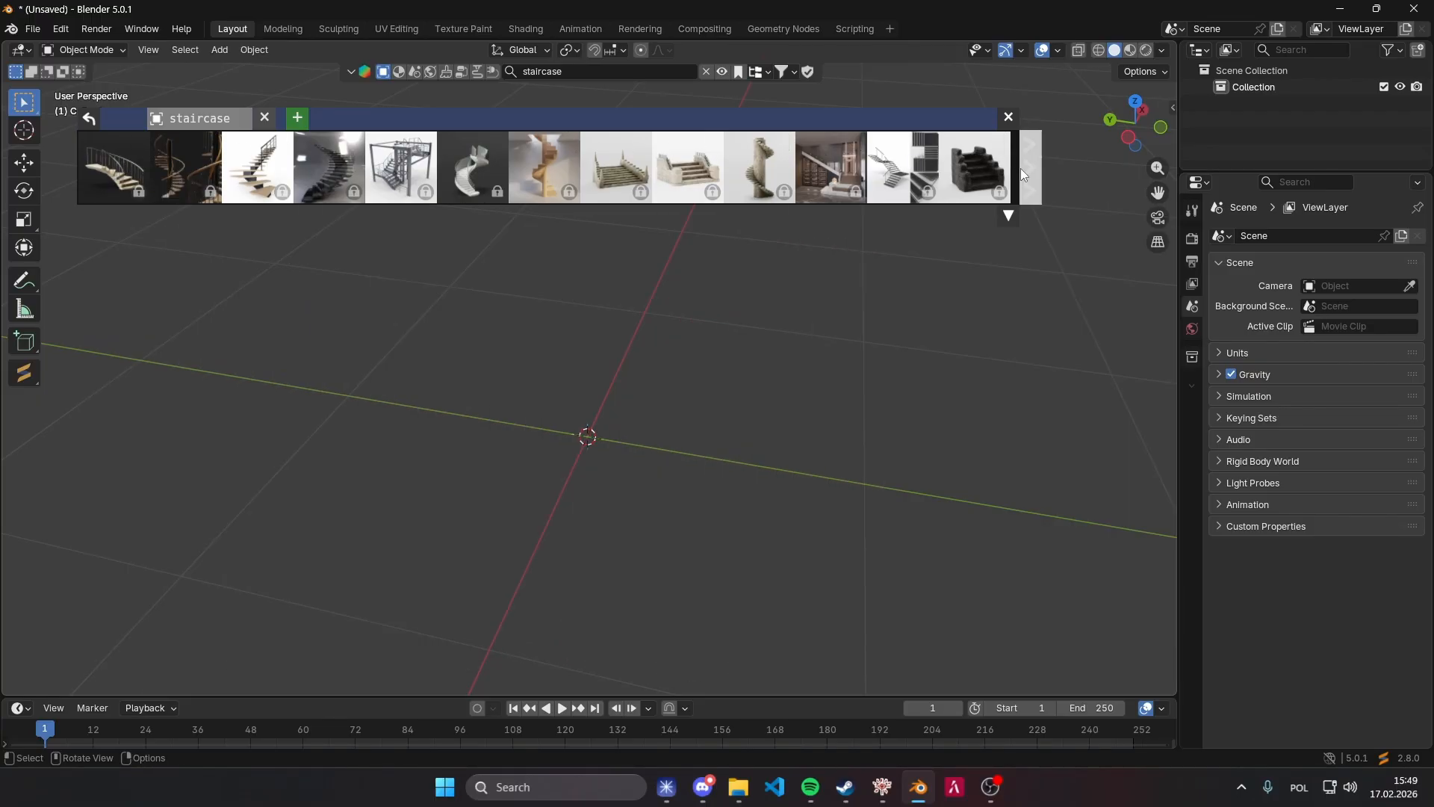
pyautogui.click(1024, 168)
pyautogui.moveTo(763, 140)
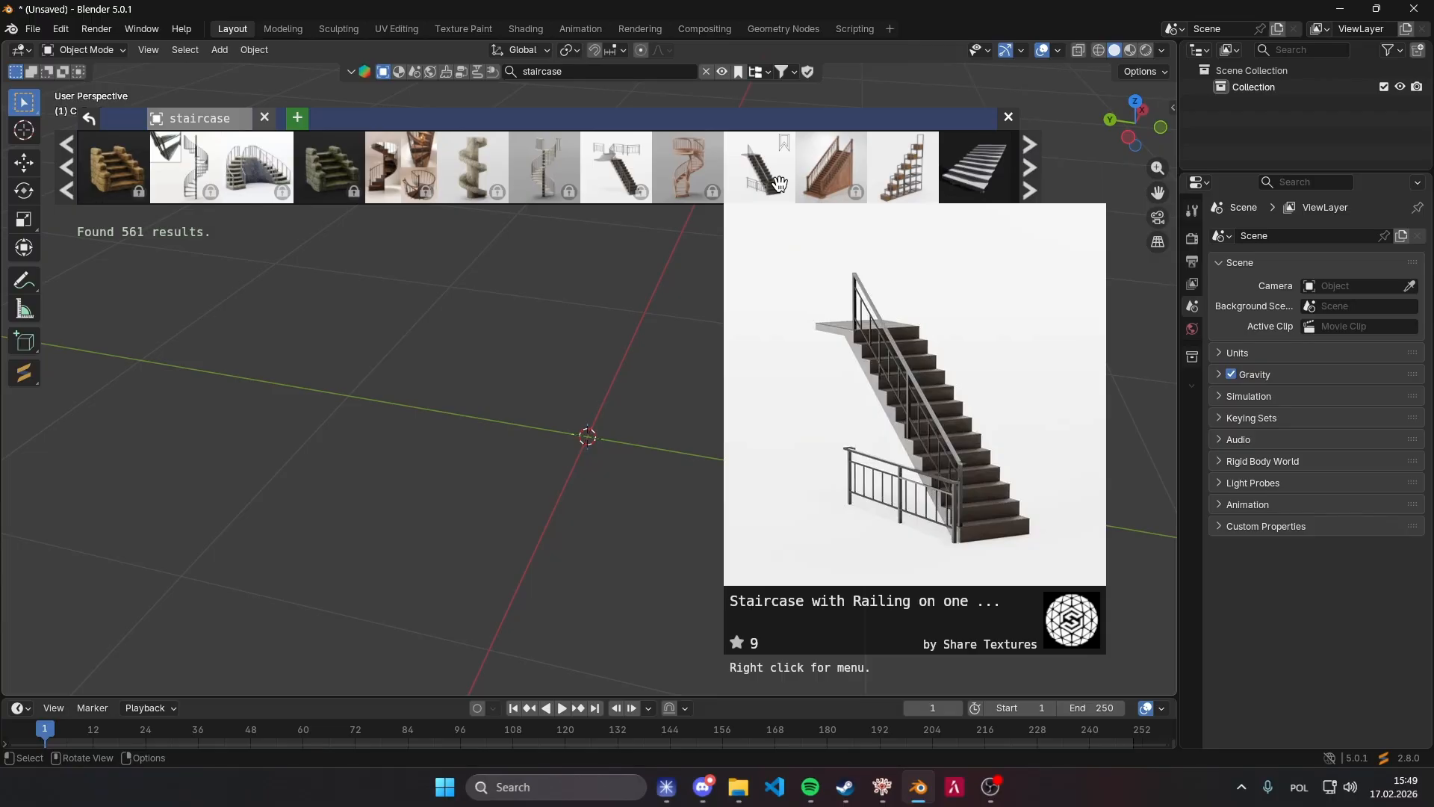
pyautogui.moveTo(779, 183); pyautogui.dragTo(679, 365)
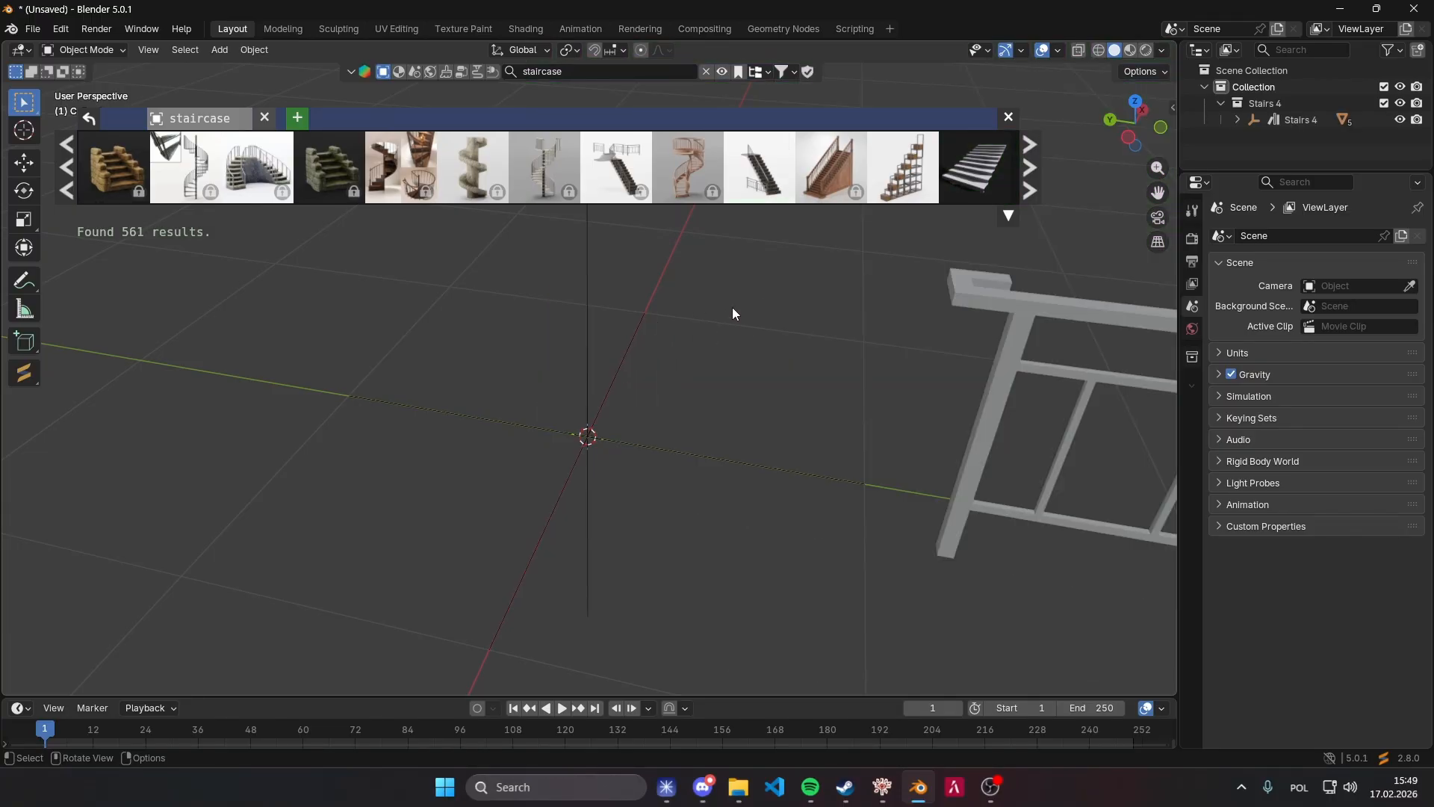
# Close the BlenderKit results strip, select the staircase's treads and bring the whole staircase into view.
pyautogui.moveTo(644, 321); pyautogui.dragTo(840, 258, button='middle')
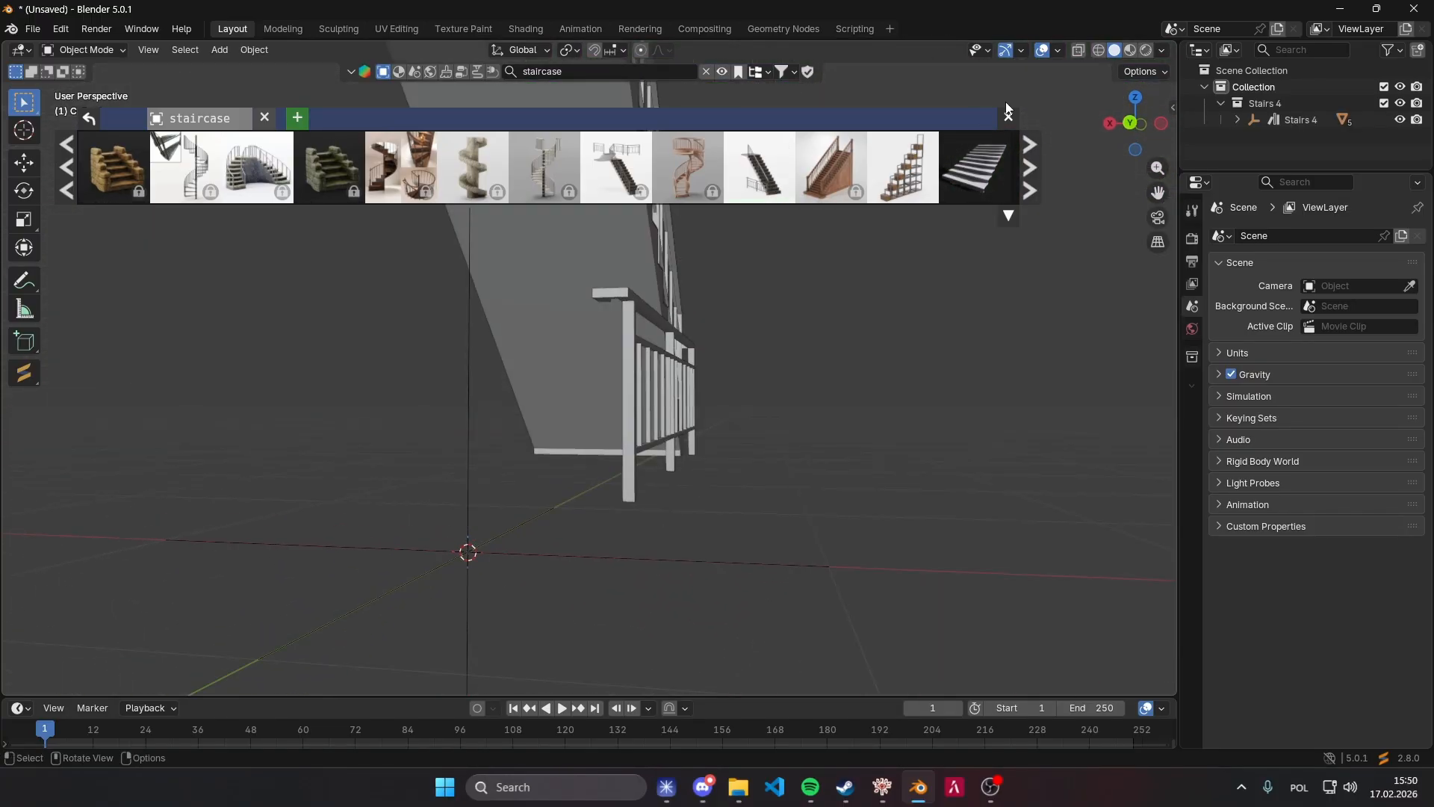
pyautogui.click(1009, 116)
pyautogui.moveTo(939, 163); pyautogui.dragTo(707, 410, button='middle')
pyautogui.click(671, 320)
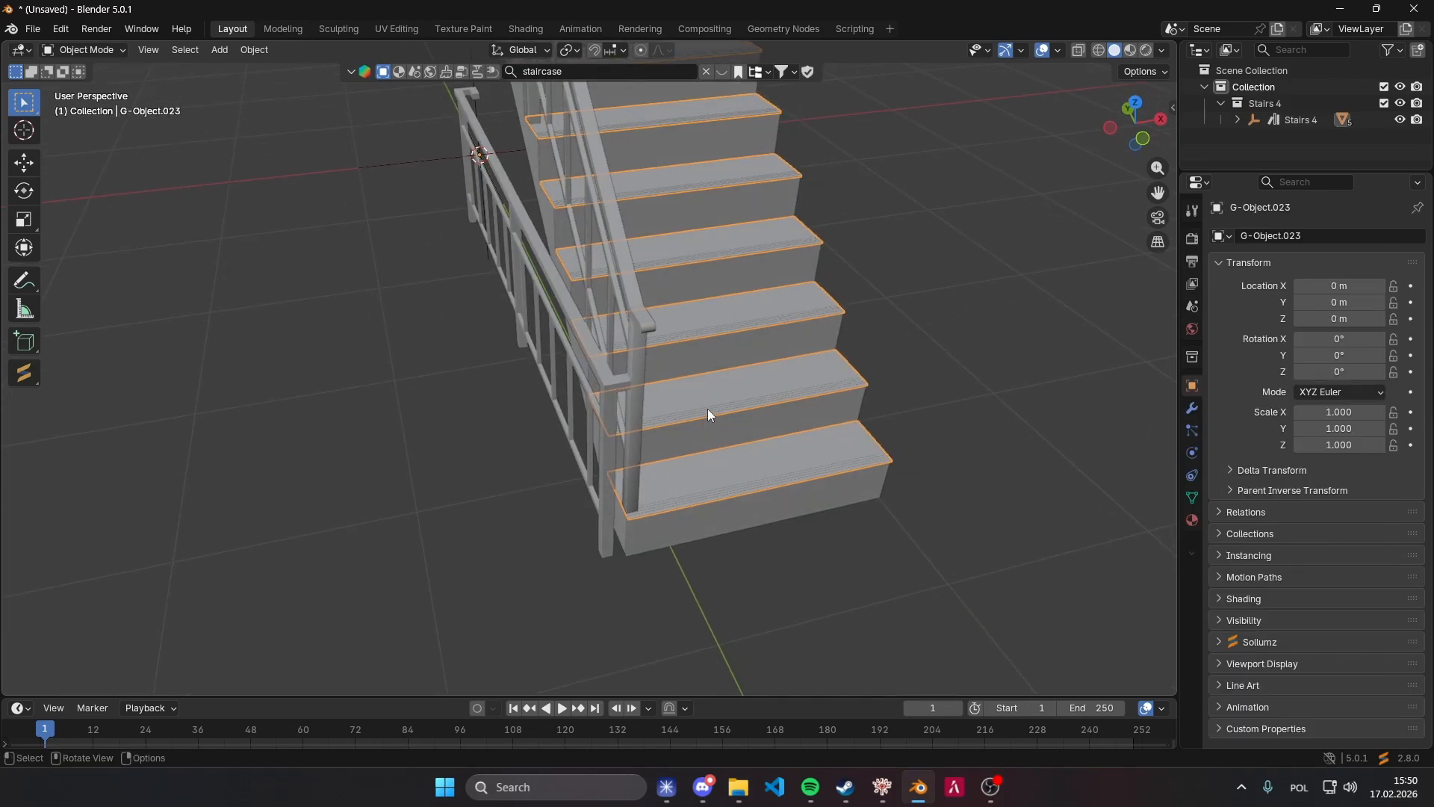
pyautogui.scroll(-5, 709, 389)
pyautogui.keyDown('shift'); pyautogui.moveTo(714, 345); pyautogui.dragTo(765, 423, button='middle'); pyautogui.keyUp('shift')
pyautogui.scroll(3, 652, 470)
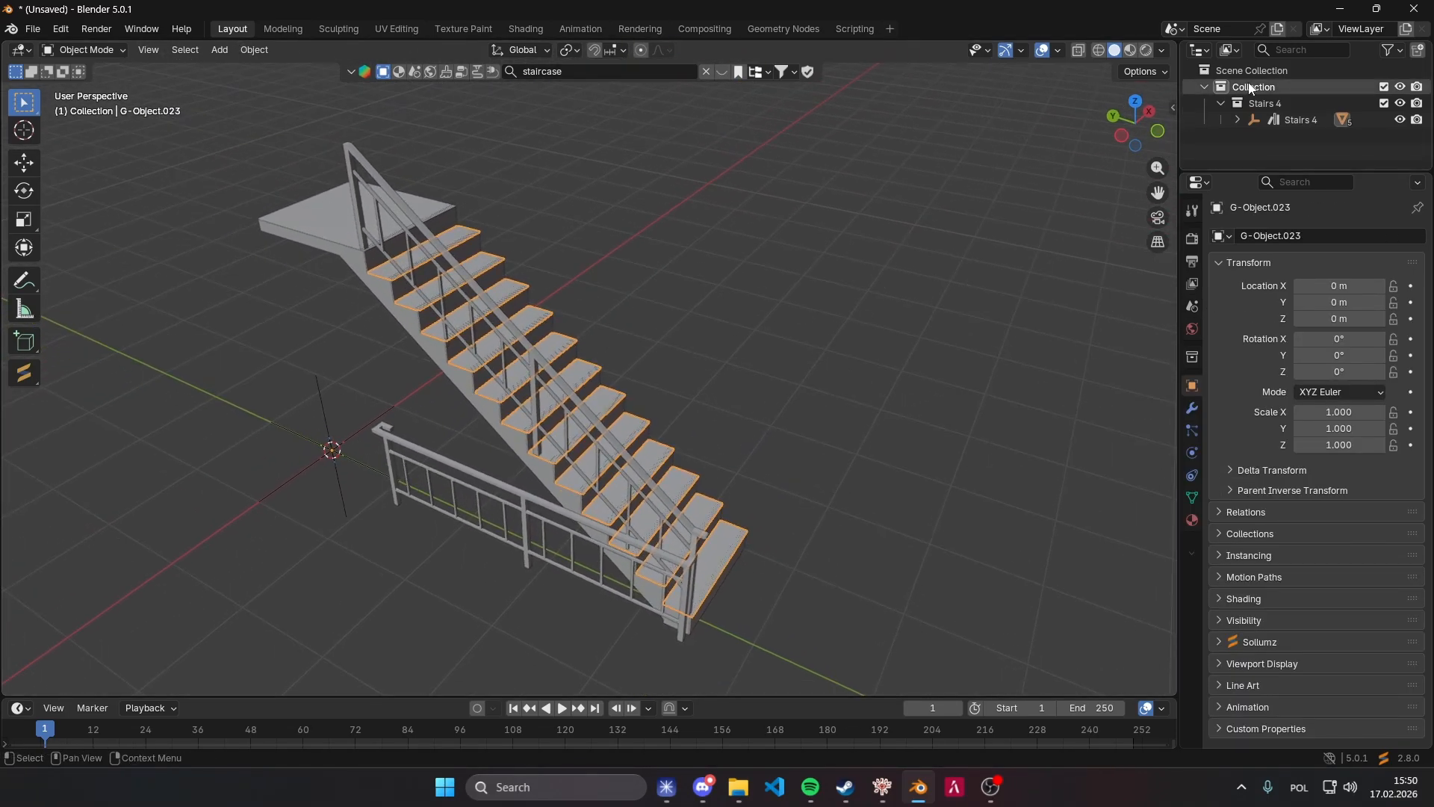
# Select the Stairs 4 collection and examine the objects nested under its Stairs 4 empty, collapsing the hierarchy again.
pyautogui.click(1257, 106)
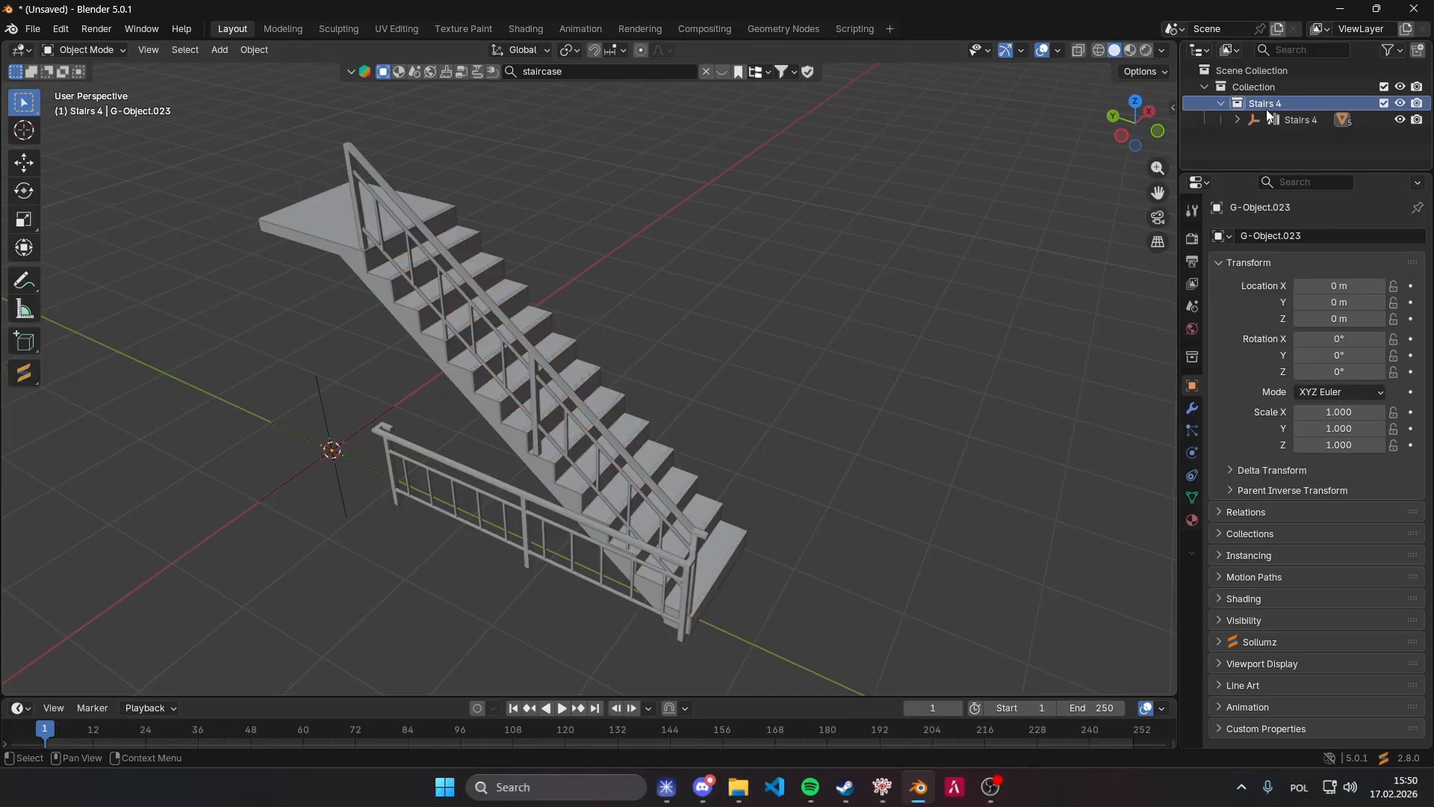
pyautogui.click(1238, 119)
pyautogui.scroll(-3, 1293, 112)
pyautogui.scroll(3, 1291, 112)
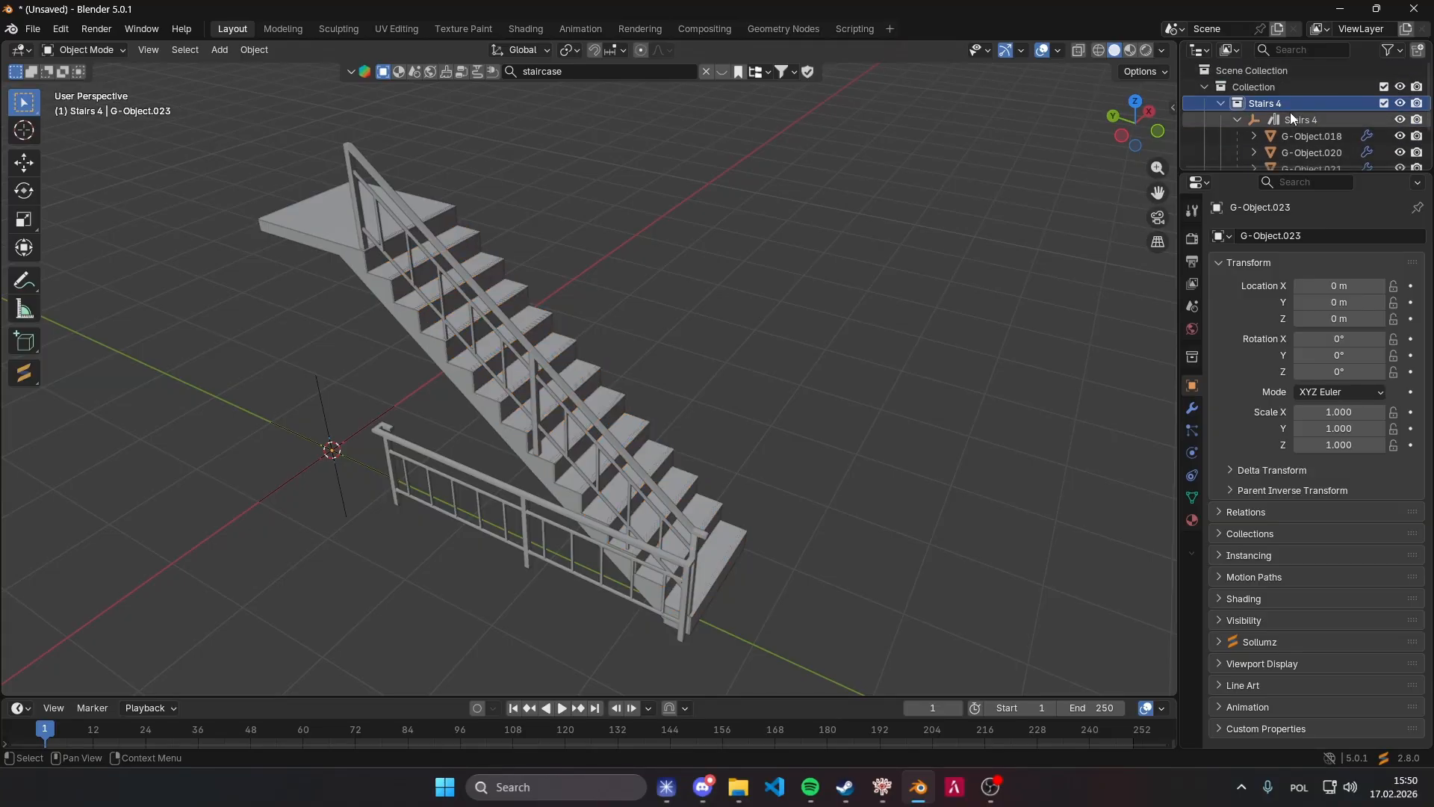
pyautogui.click(1237, 120)
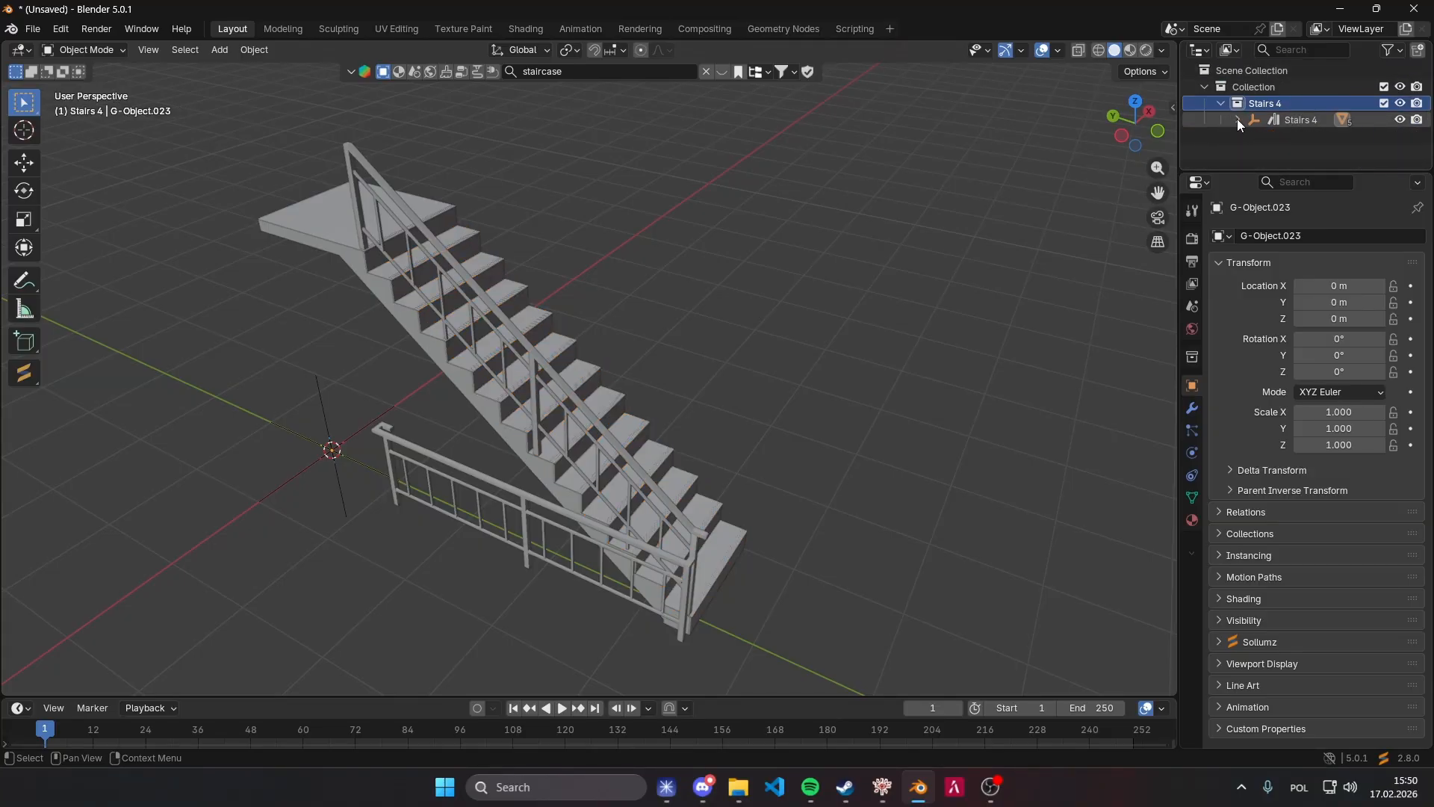
# Try to move only the Stairs 4 empty out of the Stairs 4 collection, and put it back.
pyautogui.click(1298, 118)
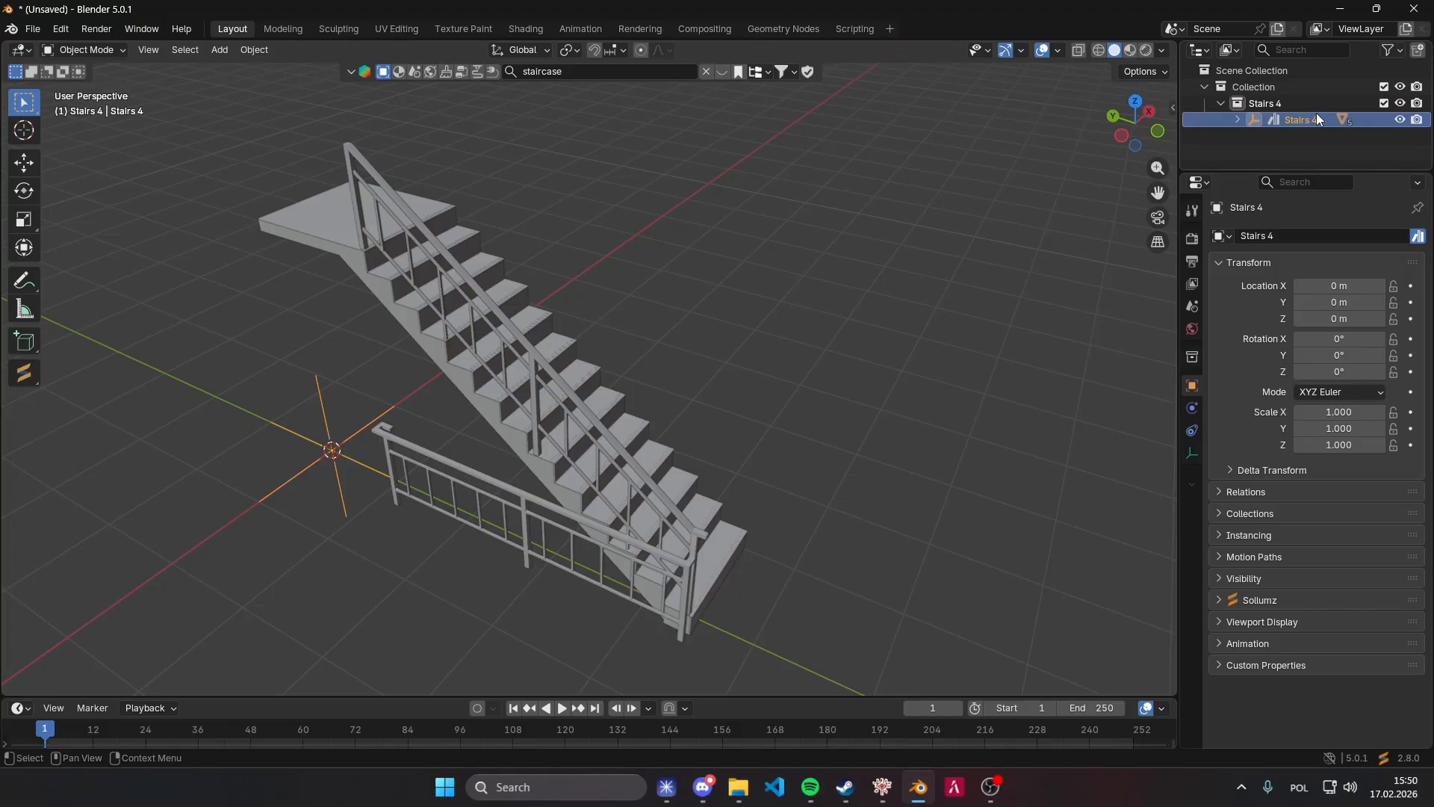
pyautogui.moveTo(1311, 117); pyautogui.dragTo(1257, 72)
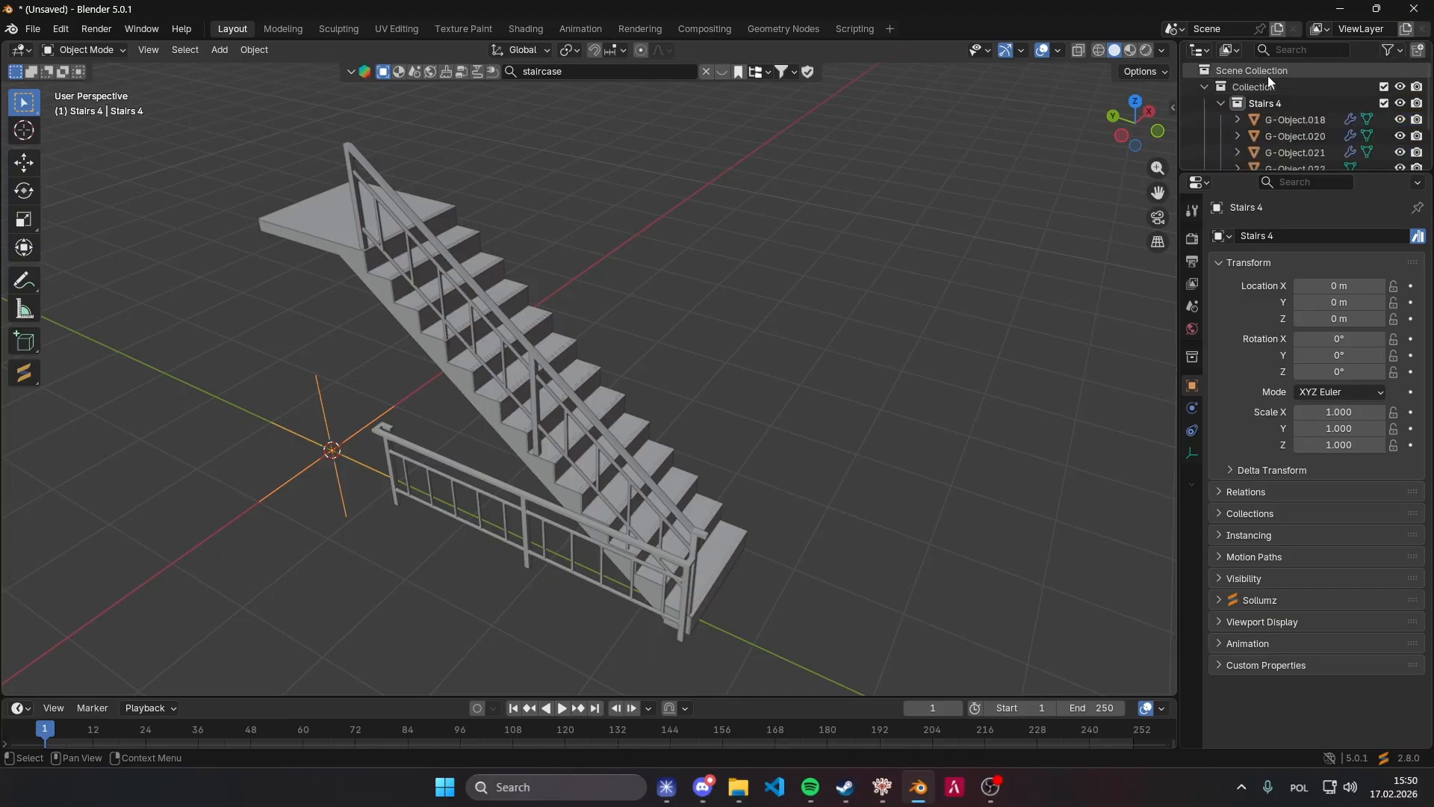
pyautogui.click(1221, 104)
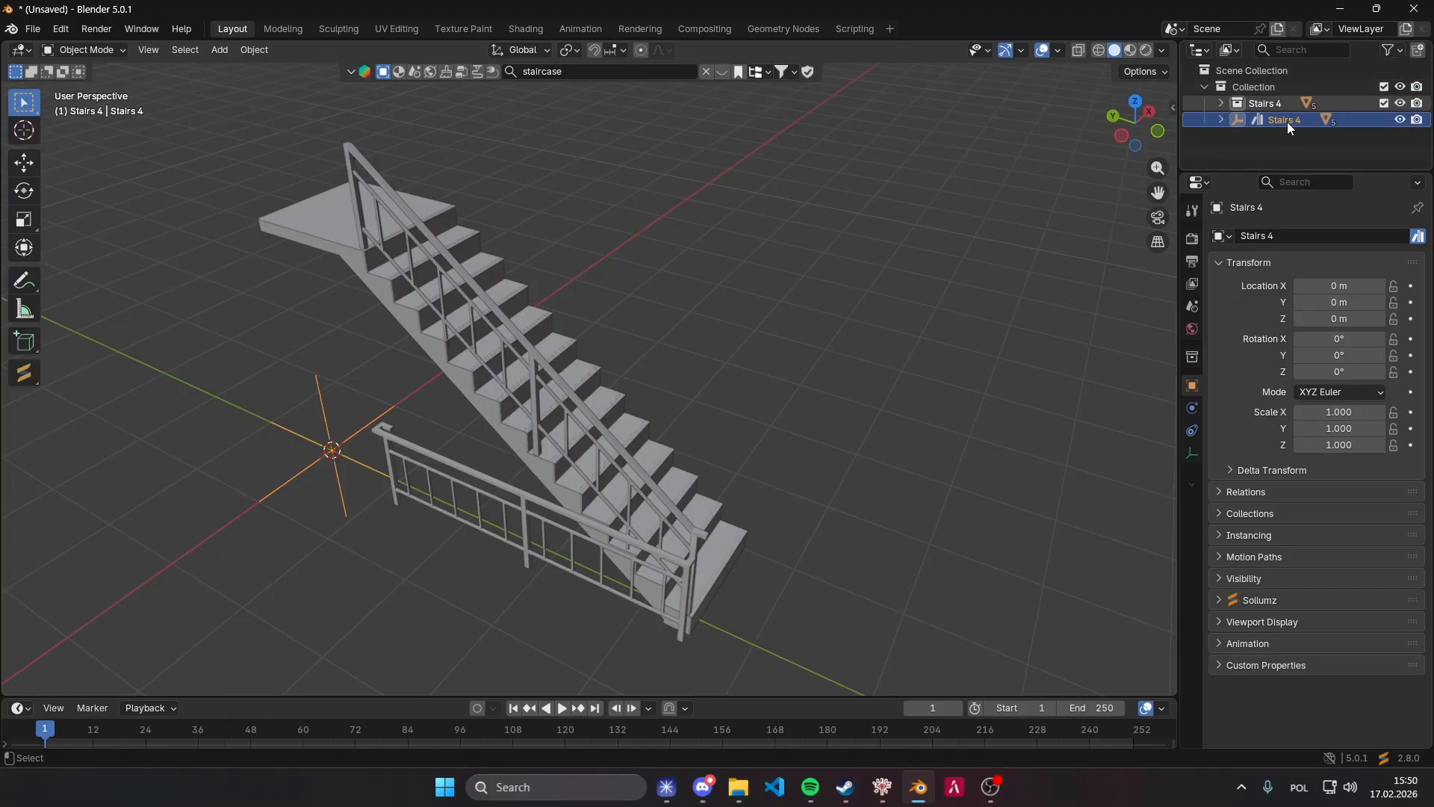
pyautogui.moveTo(1288, 122); pyautogui.dragTo(1226, 101)
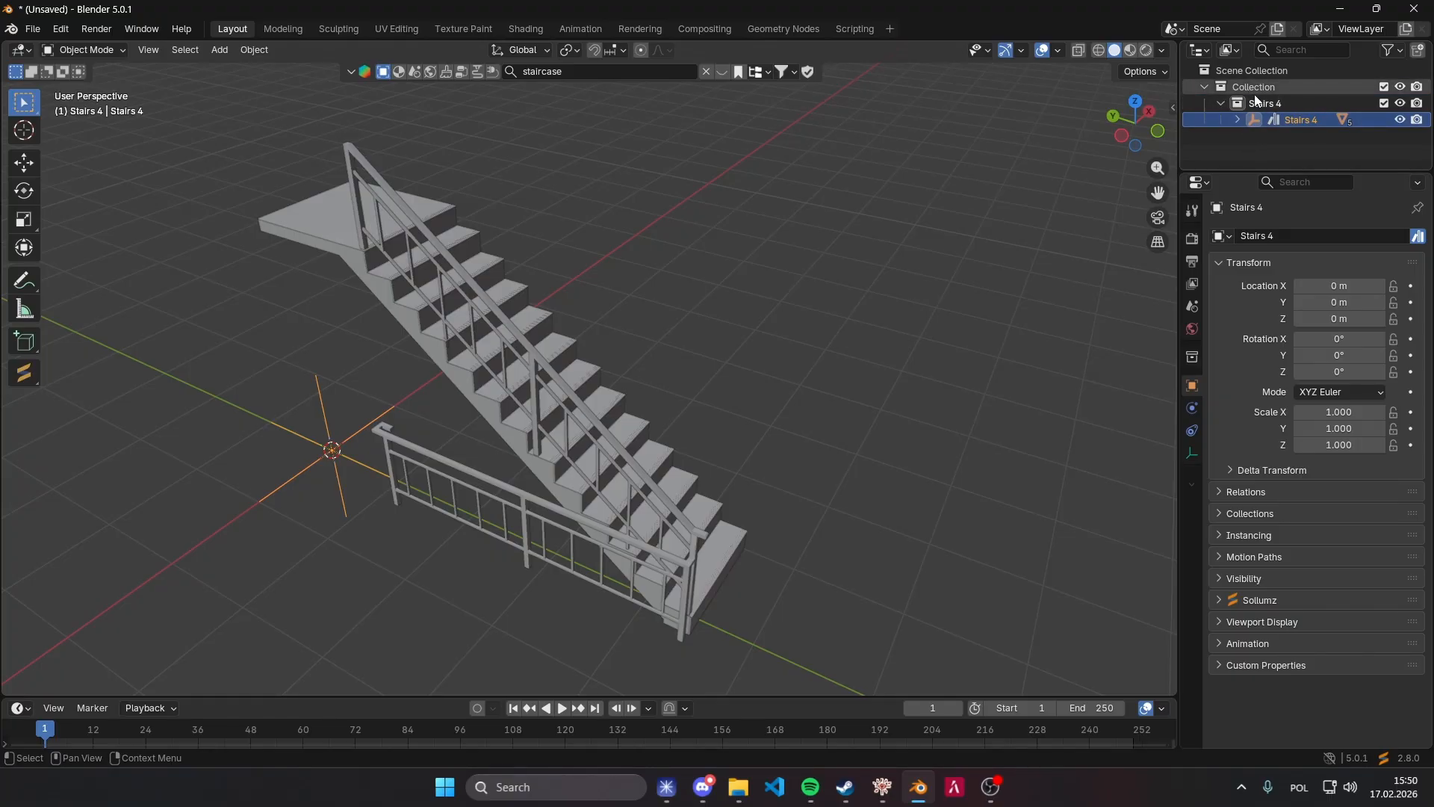
# Select the whole hierarchy of the Stairs 4 empty and move it into the parent collection named Collection.
pyautogui.rightClick(1292, 120)
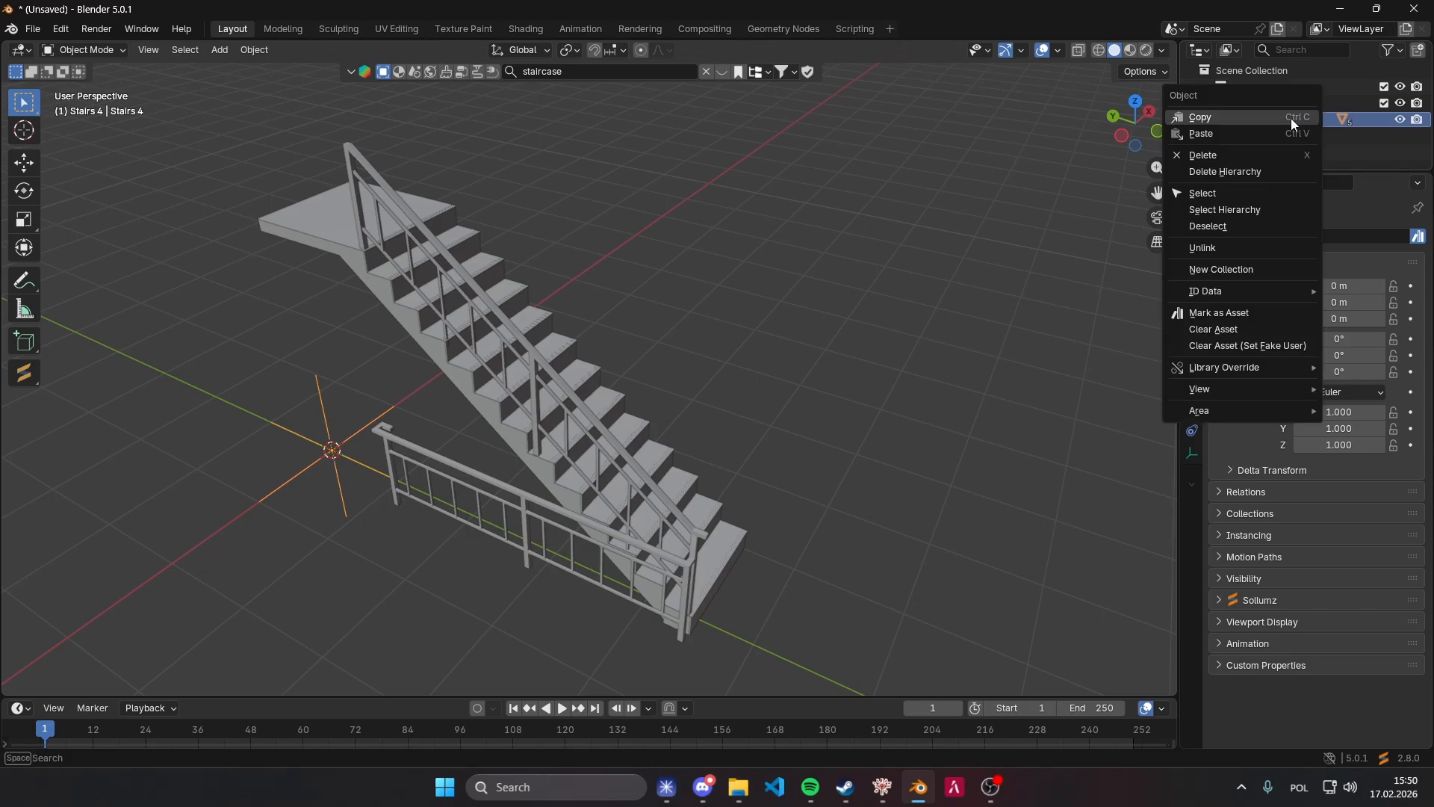
pyautogui.click(1252, 211)
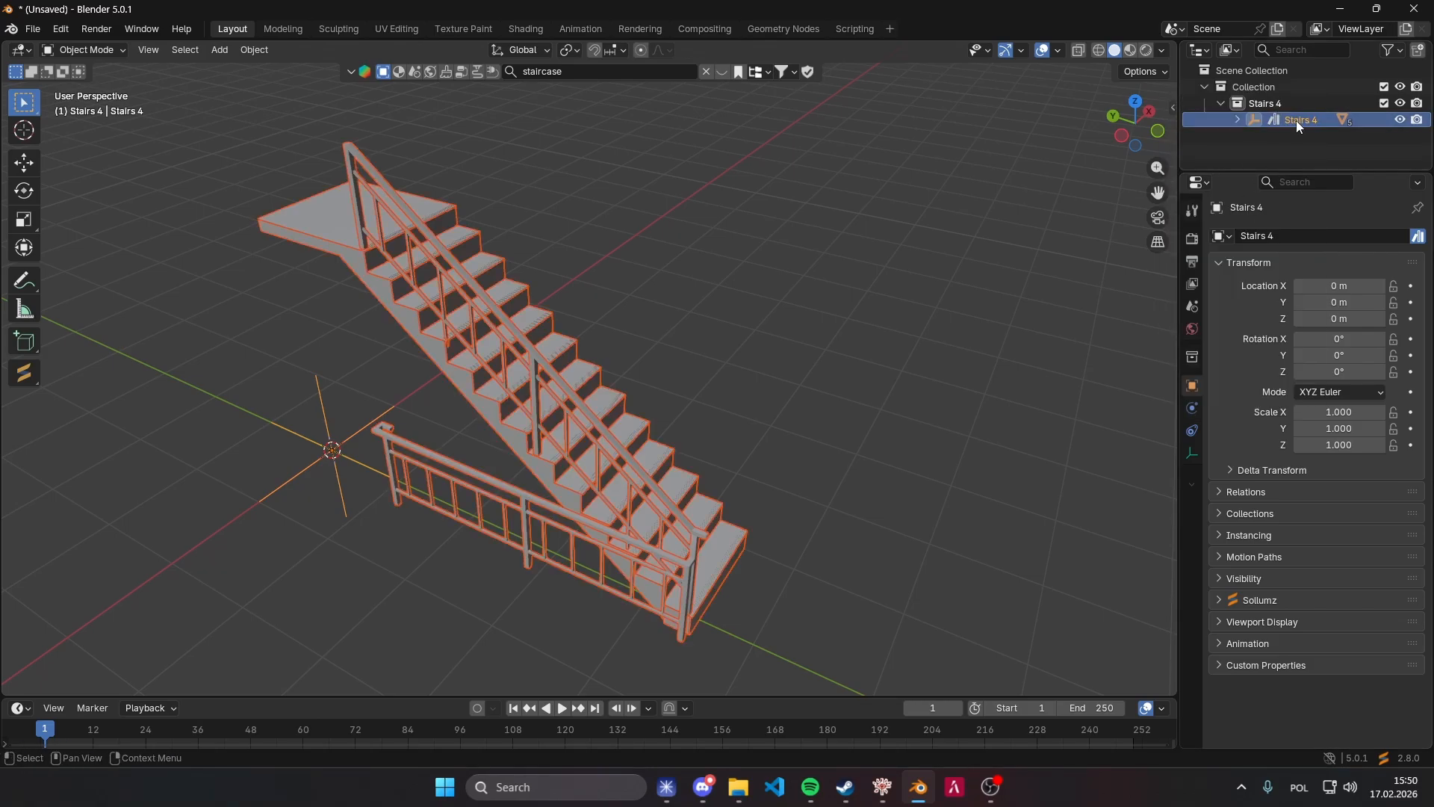
pyautogui.moveTo(1297, 120); pyautogui.dragTo(1262, 83)
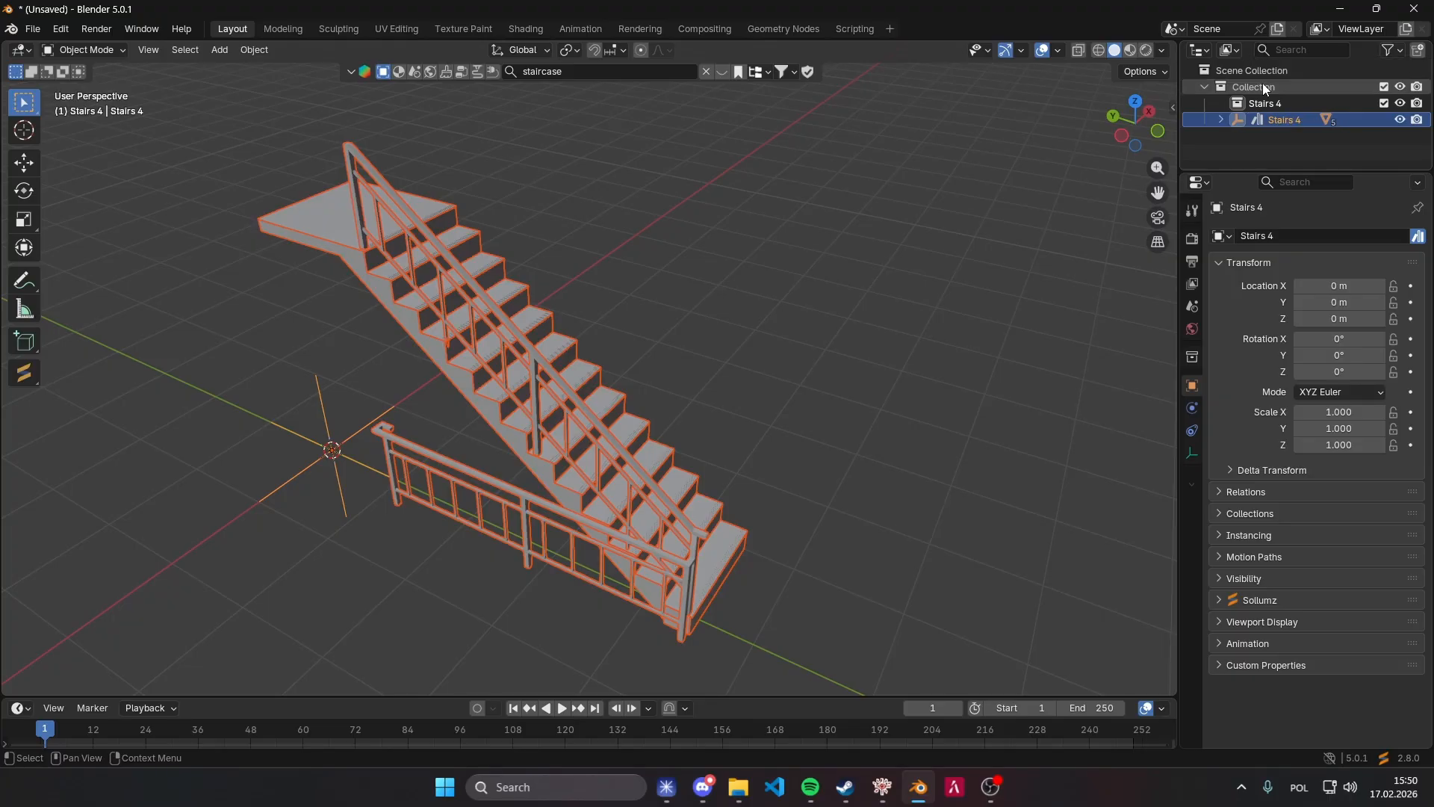
# Delete the emptied Stairs 4 collection and check the objects nested under the Stairs 4 empty.
pyautogui.click(1287, 106)
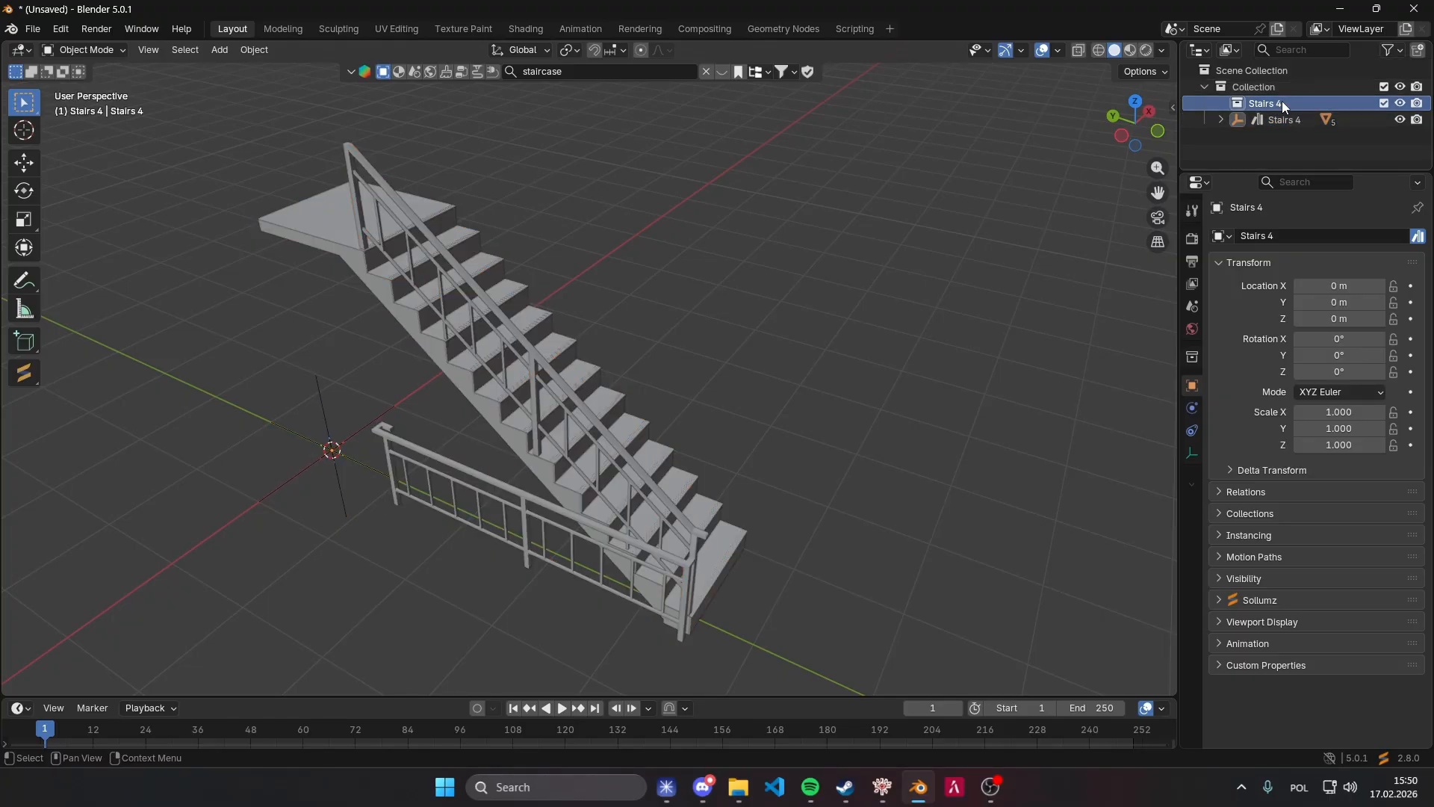
pyautogui.press('Delete')
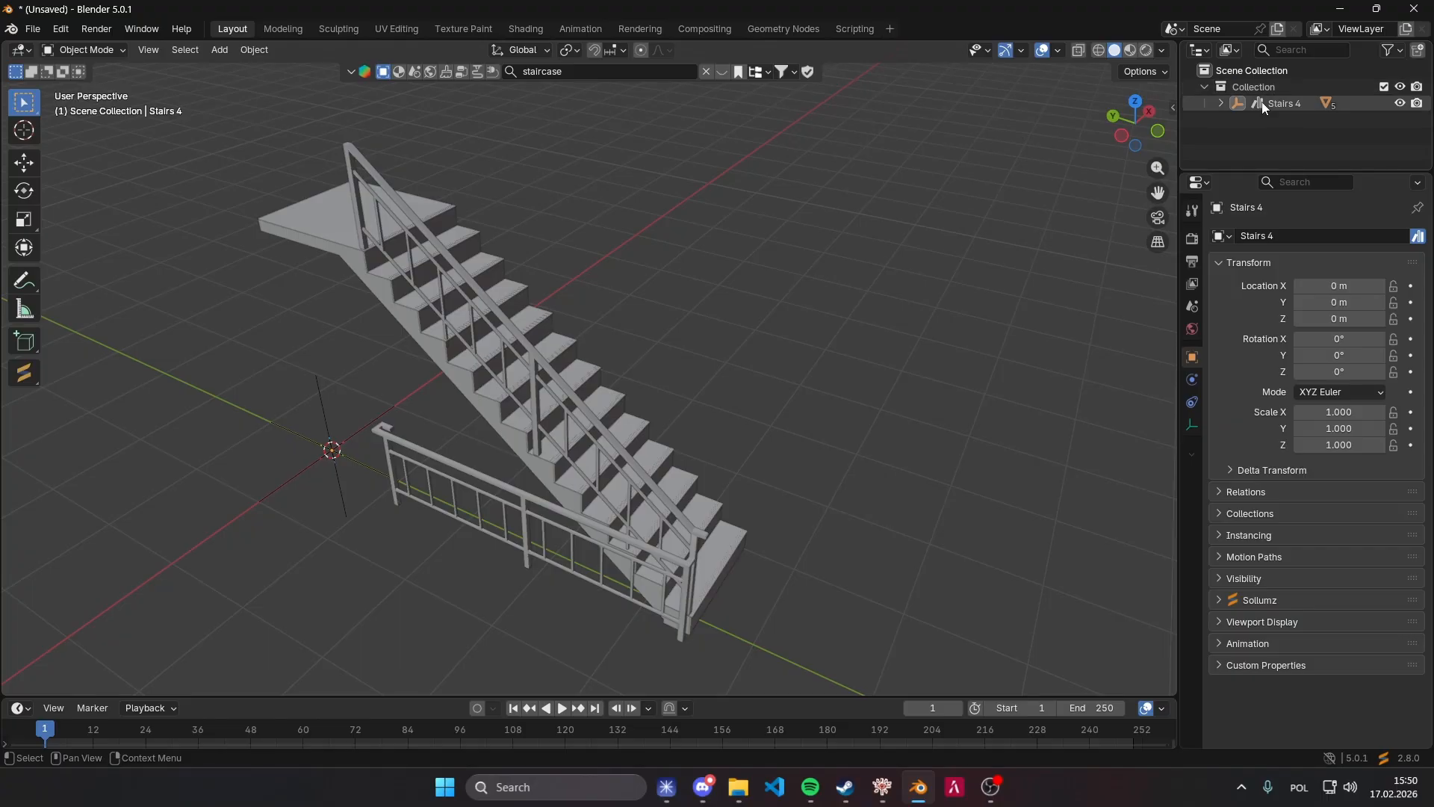
pyautogui.click(1220, 102)
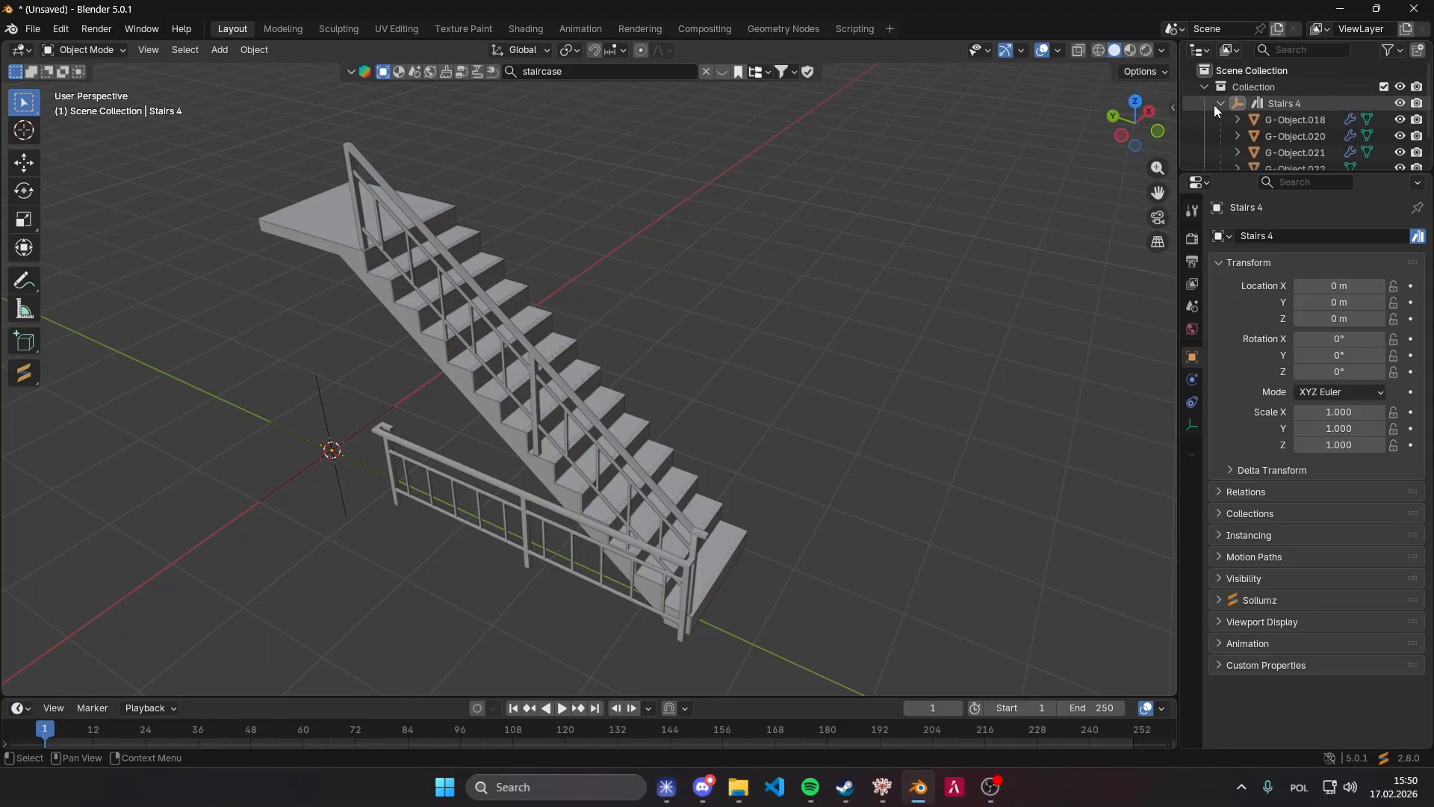
pyautogui.click(1217, 103)
# Try moving one part of the staircase away from the rest, and undo the move.
pyautogui.click(598, 382)
pyautogui.moveTo(633, 369); pyautogui.dragTo(720, 341, button='middle')
pyautogui.press('g')
pyautogui.press('x')
pyautogui.press('z')
pyautogui.click(544, 301)
pyautogui.hotkey('ctrl', 'z')
# Try joining all the staircase parts into one object, and undo the join.
pyautogui.moveTo(653, 308); pyautogui.dragTo(639, 271, button='middle')
pyautogui.click(599, 287)
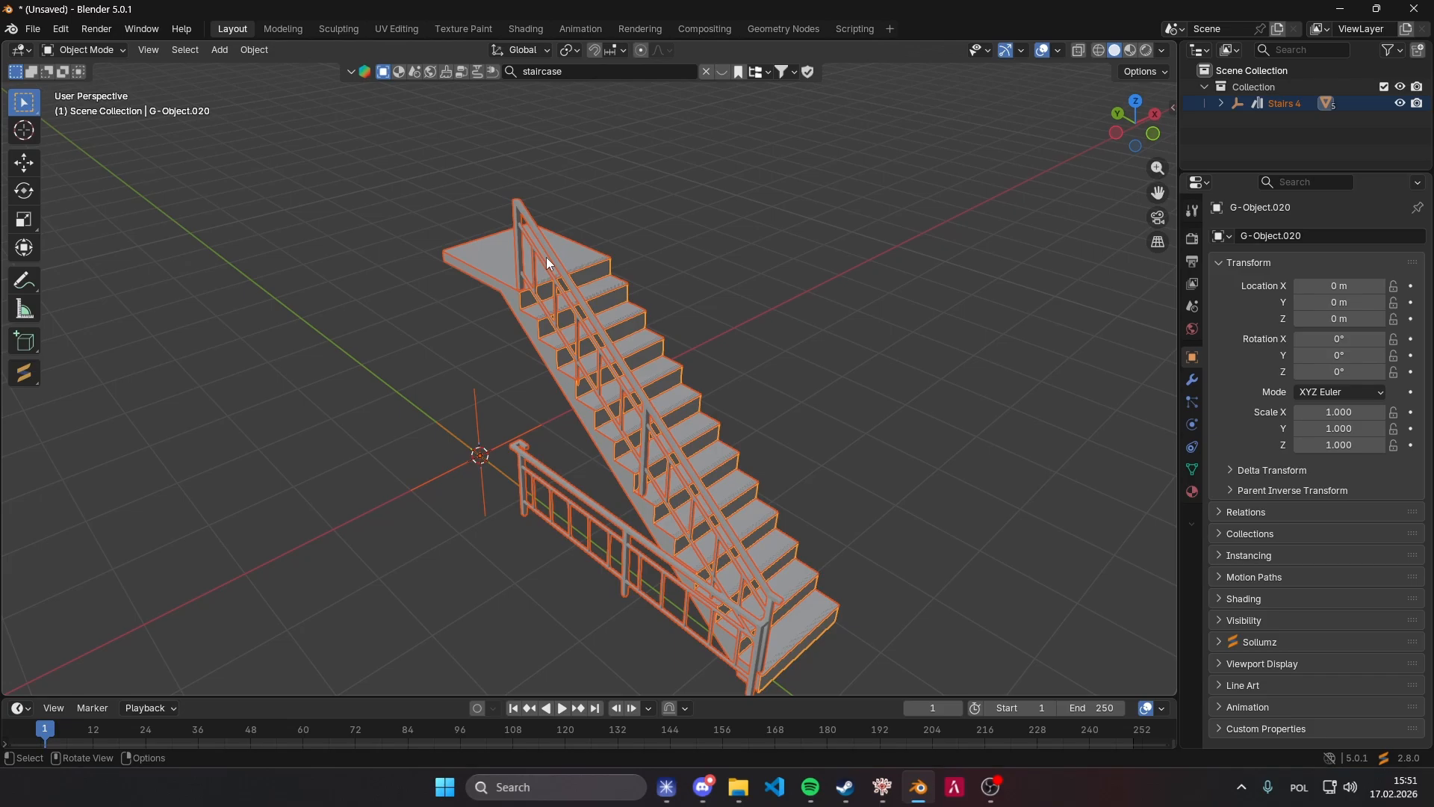
pyautogui.moveTo(548, 259)
pyautogui.mouseDown(button='middle')
pyautogui.moveTo(656, 270)
pyautogui.moveTo(562, 241)
pyautogui.mouseUp(button='middle')
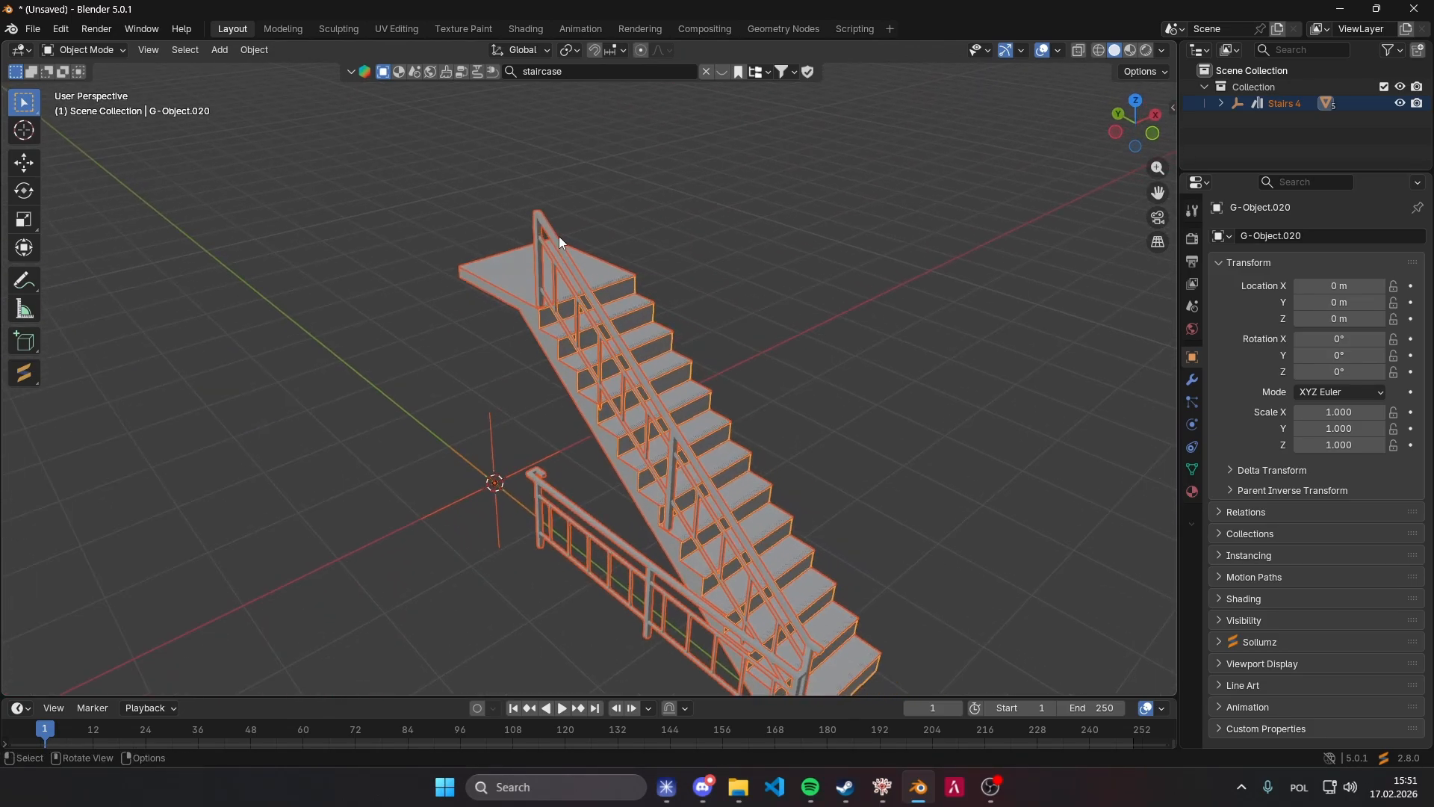
pyautogui.hotkey('ctrl', 'j')
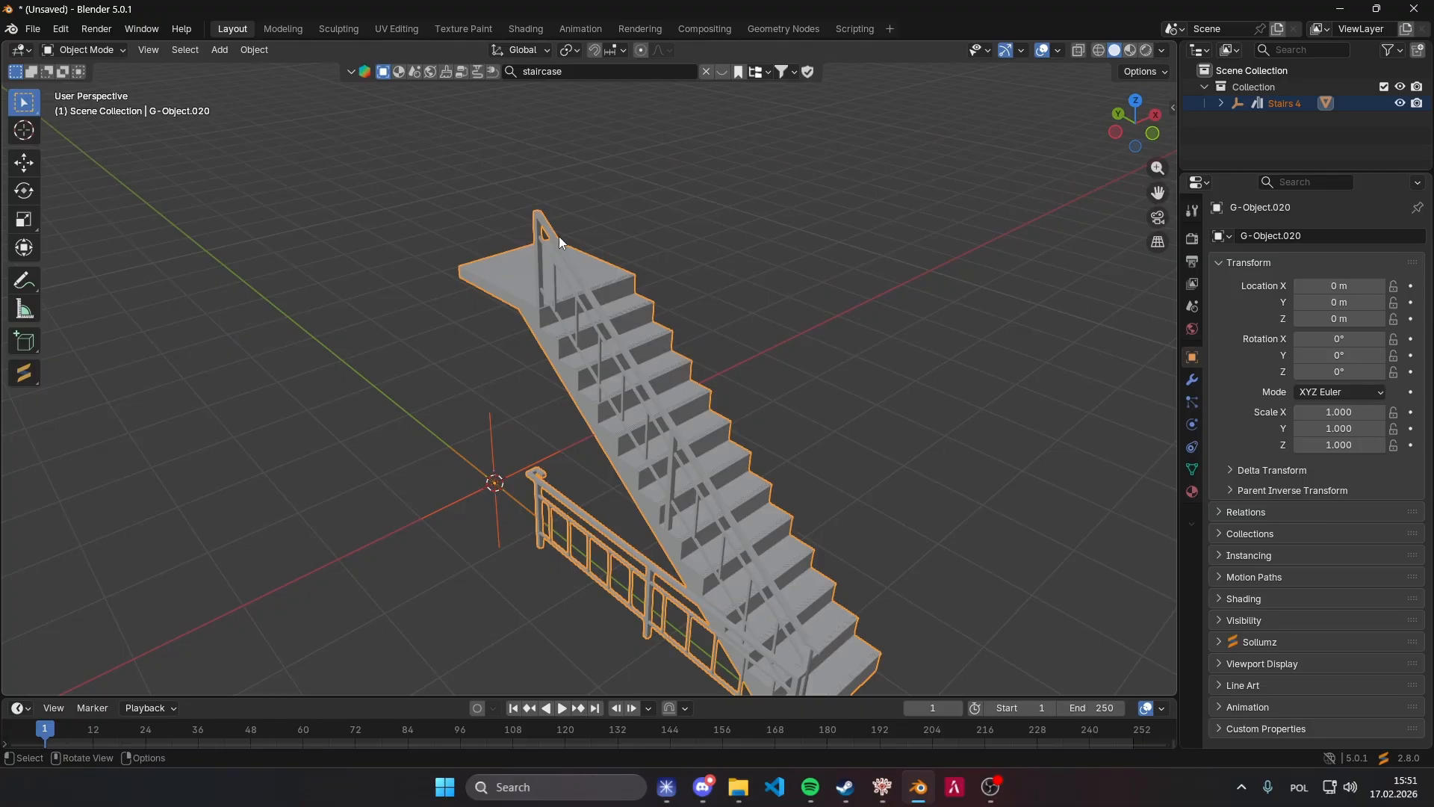
pyautogui.hotkey('ctrl', 'z')
# Save the Blender file as Untitled.blend in a new prop_tutorial folder inside Downloads.
pyautogui.hotkey('ctrl', 's')
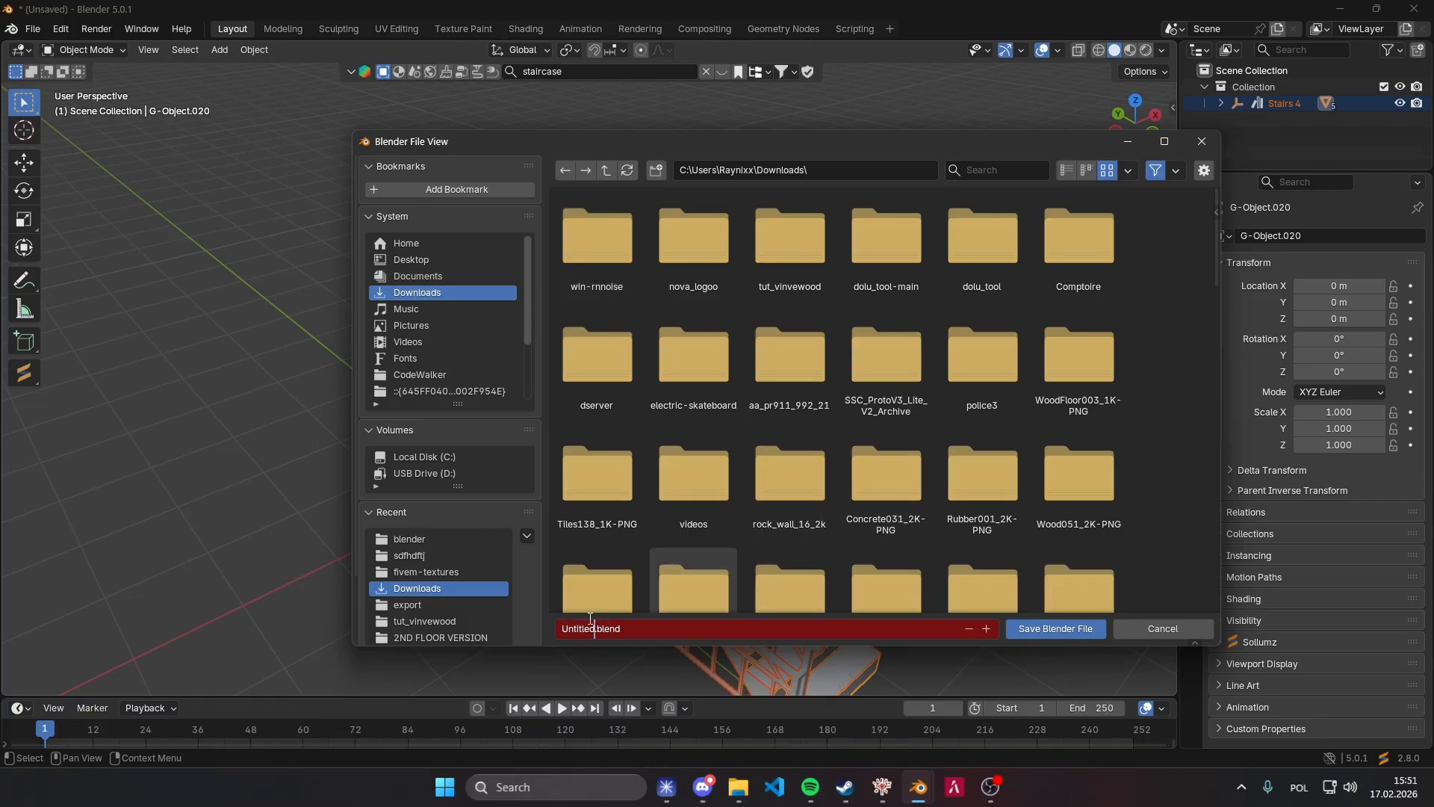
pyautogui.click(418, 276)
pyautogui.rightClick(1185, 338)
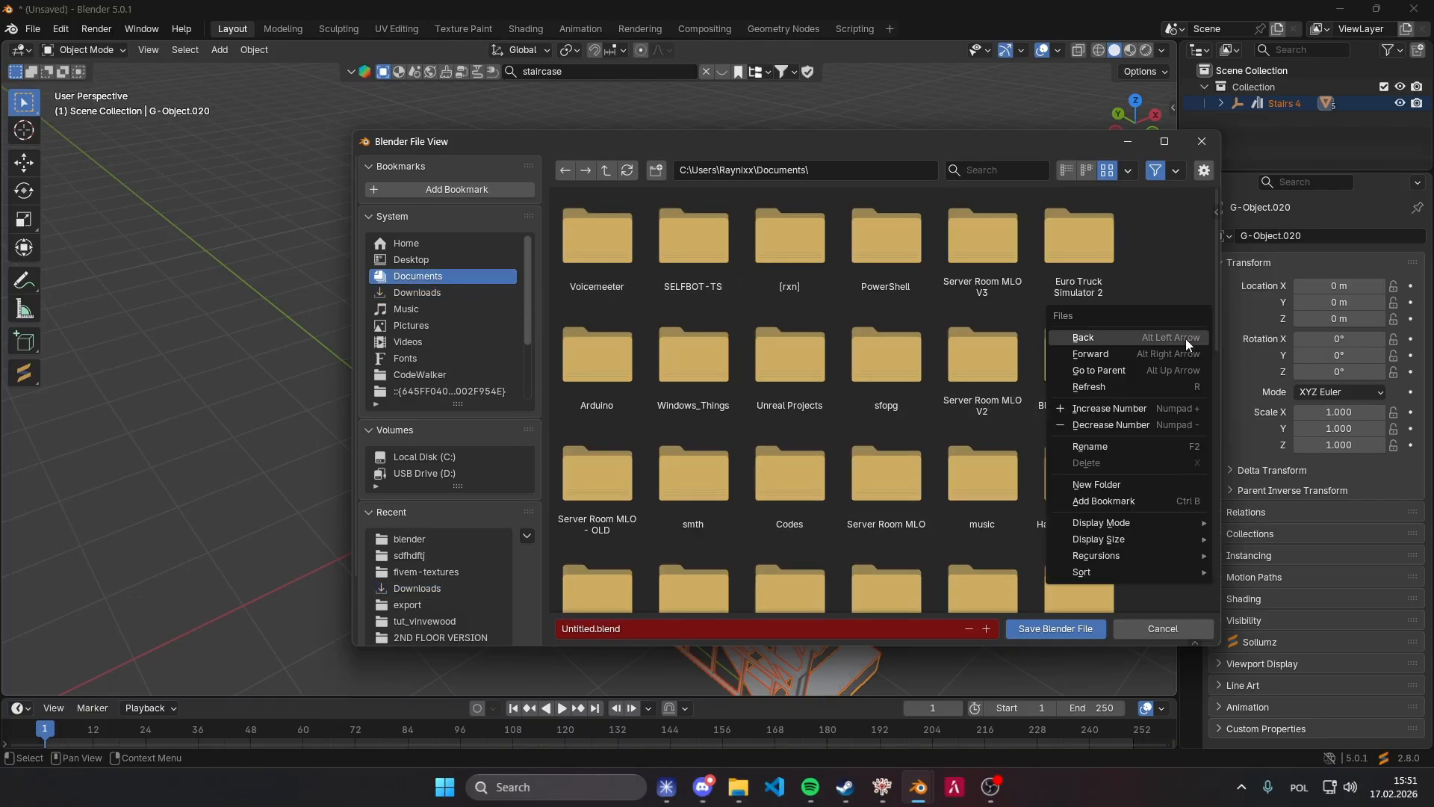
pyautogui.click(420, 291)
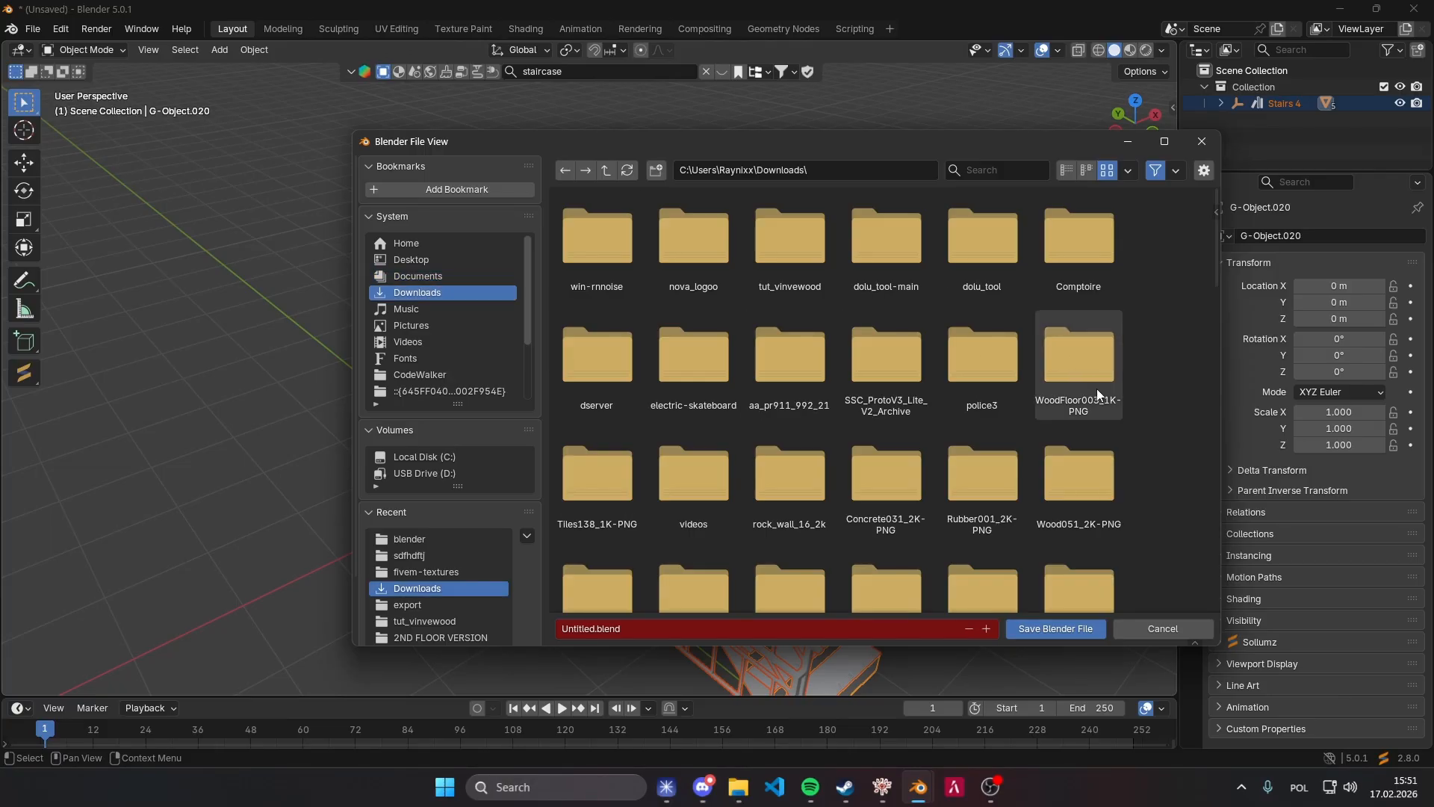
pyautogui.rightClick(1170, 377)
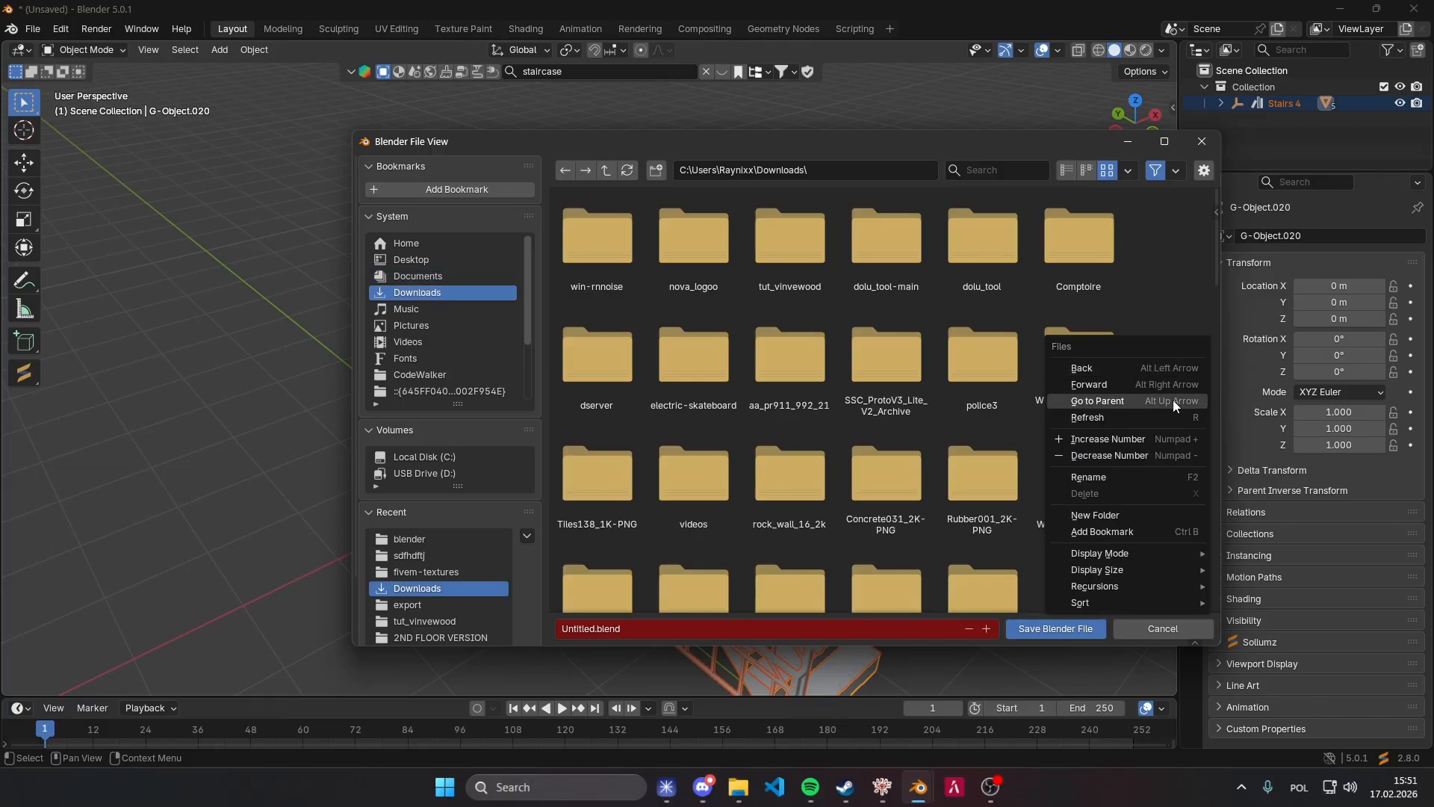
pyautogui.click(1110, 518)
pyautogui.write('prop')
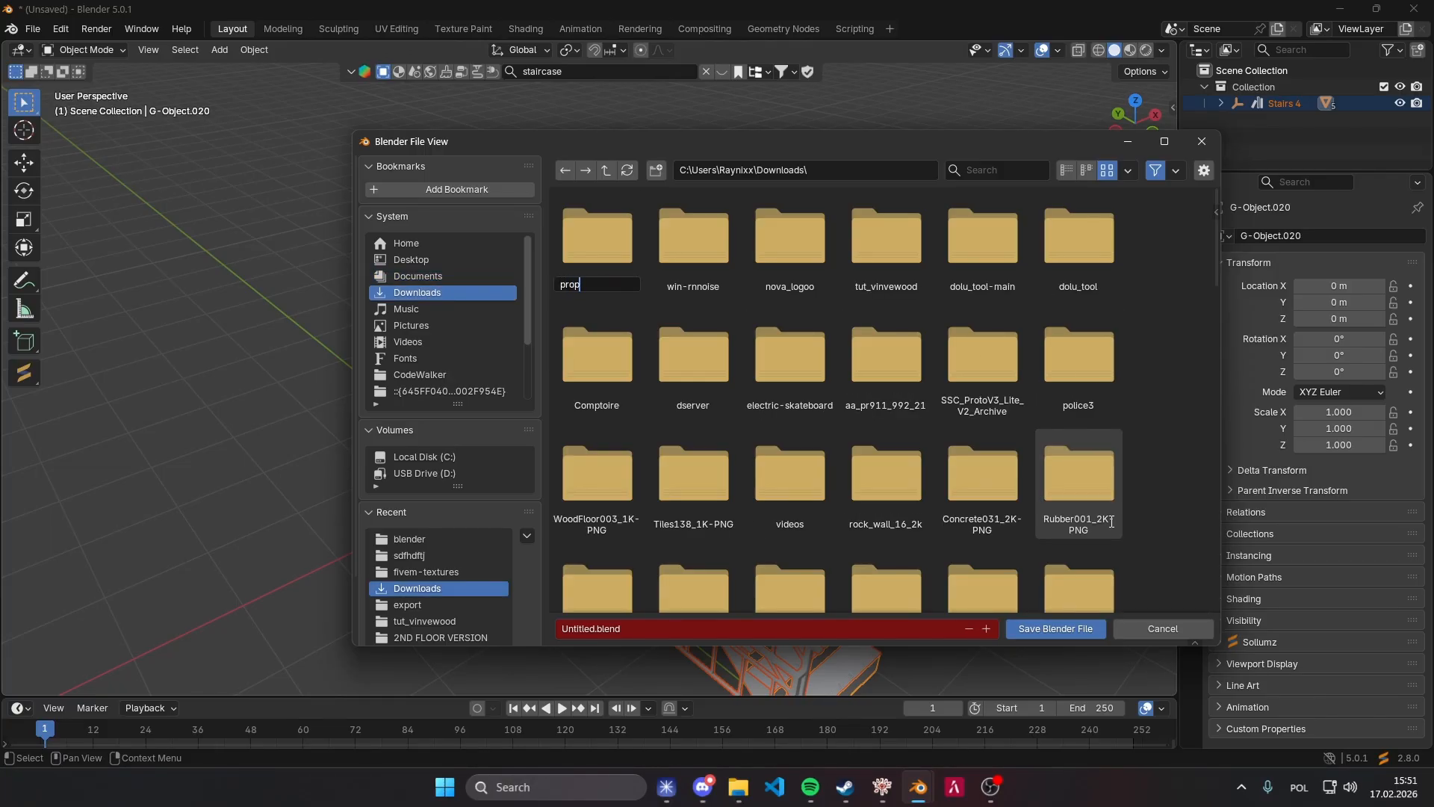
pyautogui.write('_tutorial')
pyautogui.press('Return')
pyautogui.click(1085, 627)
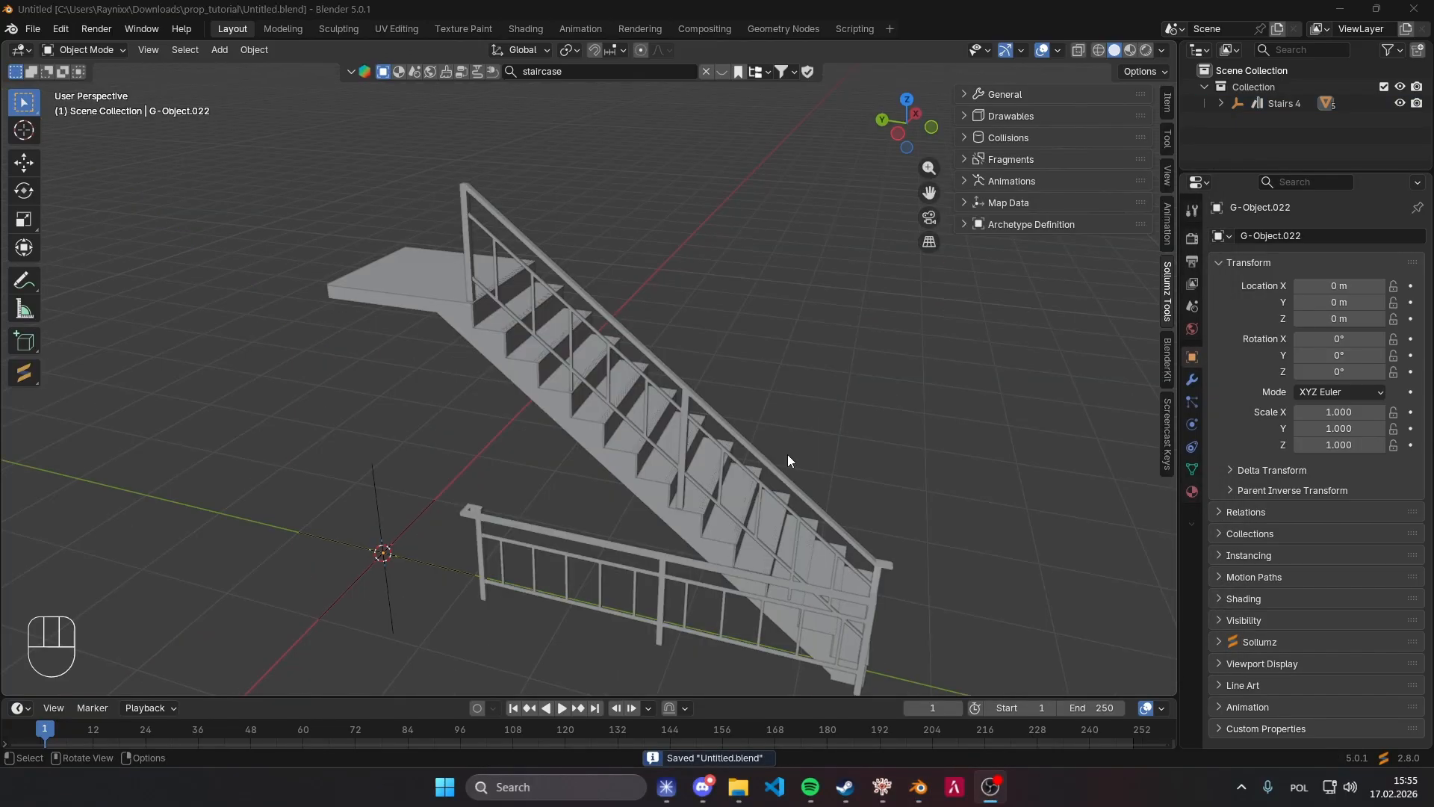
# Select everything in the scene and join the staircase and railing meshes into a single object.
pyautogui.moveTo(787, 454); pyautogui.dragTo(824, 456, button='middle')
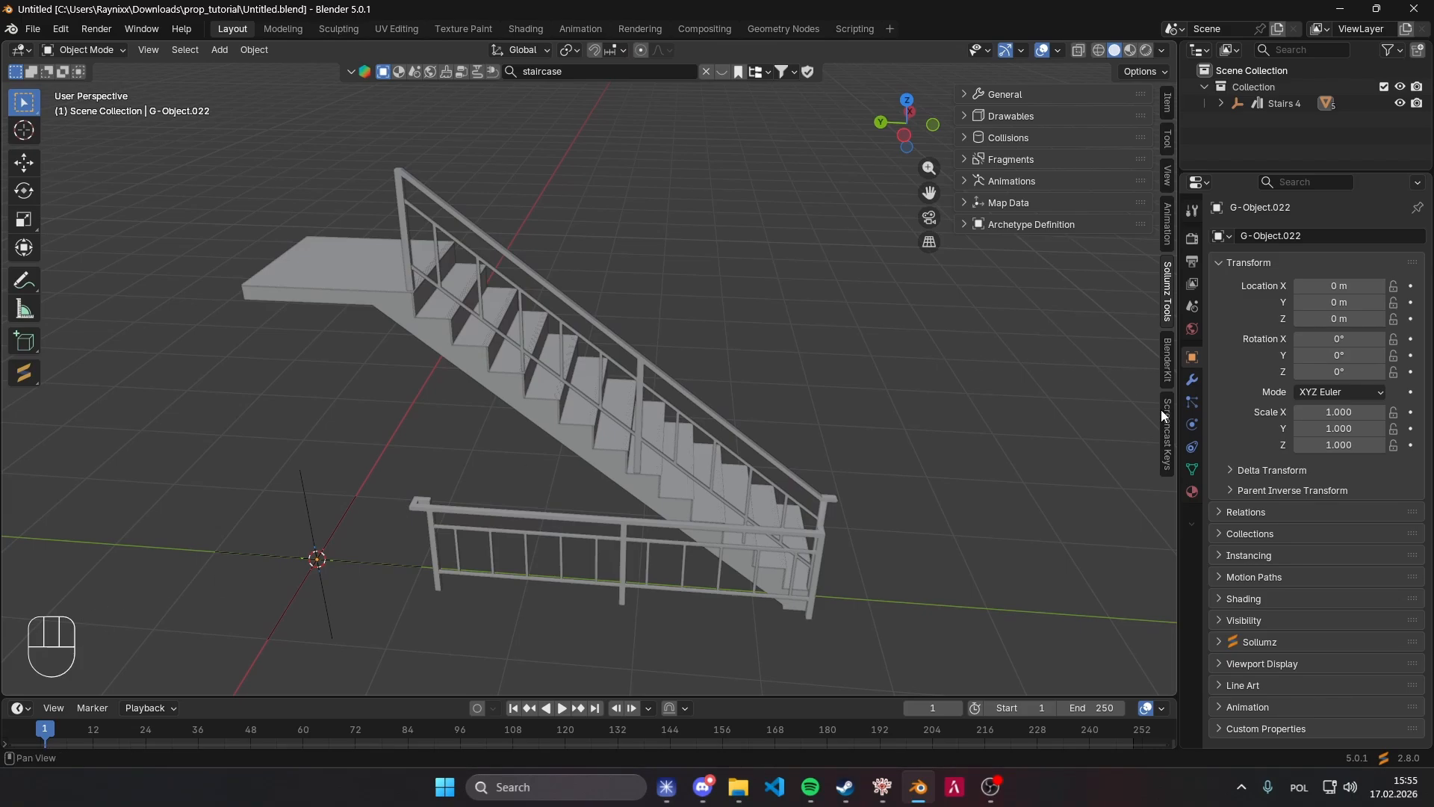
pyautogui.moveTo(1171, 406); pyautogui.dragTo(814, 374, button='middle')
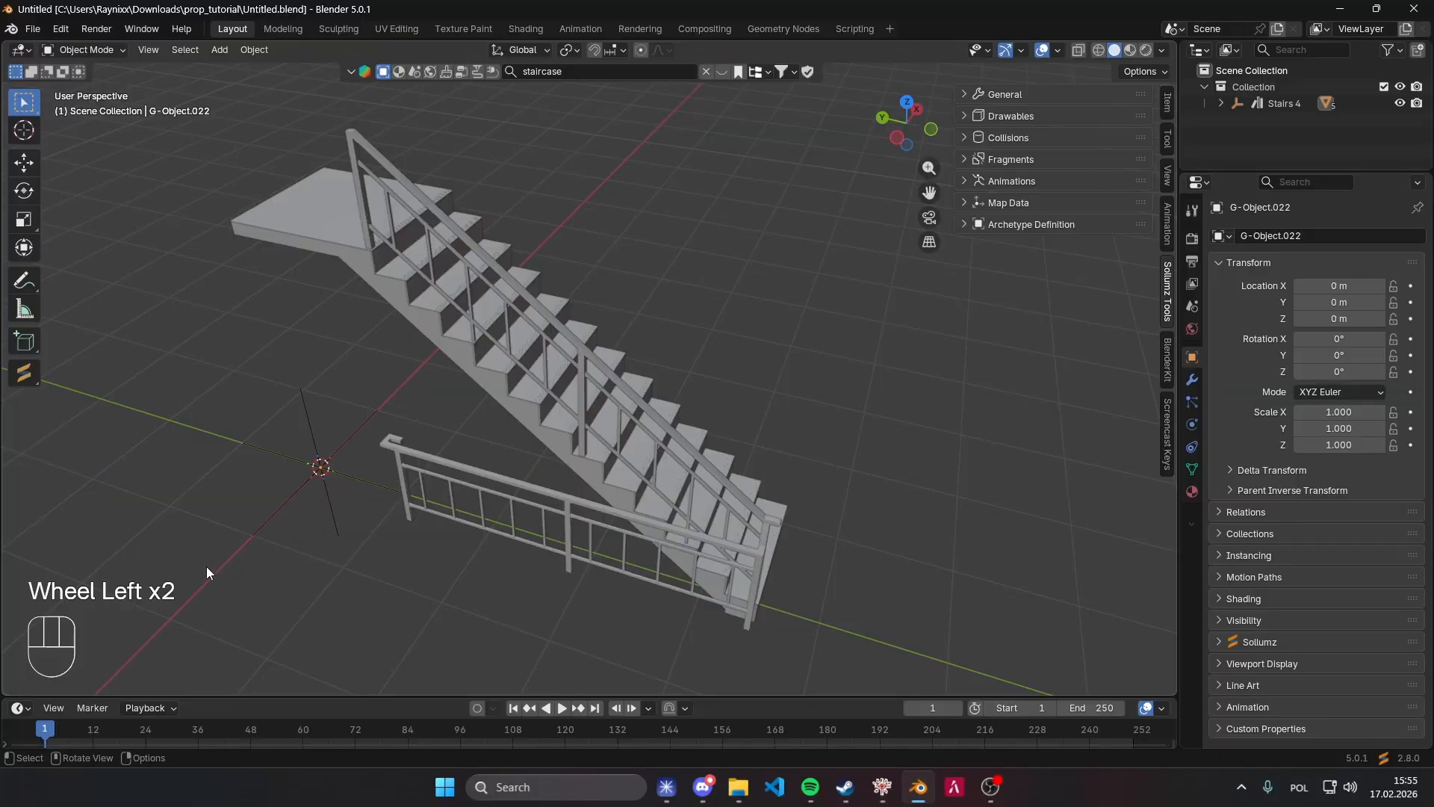
pyautogui.moveTo(597, 478); pyautogui.dragTo(639, 447, button='middle')
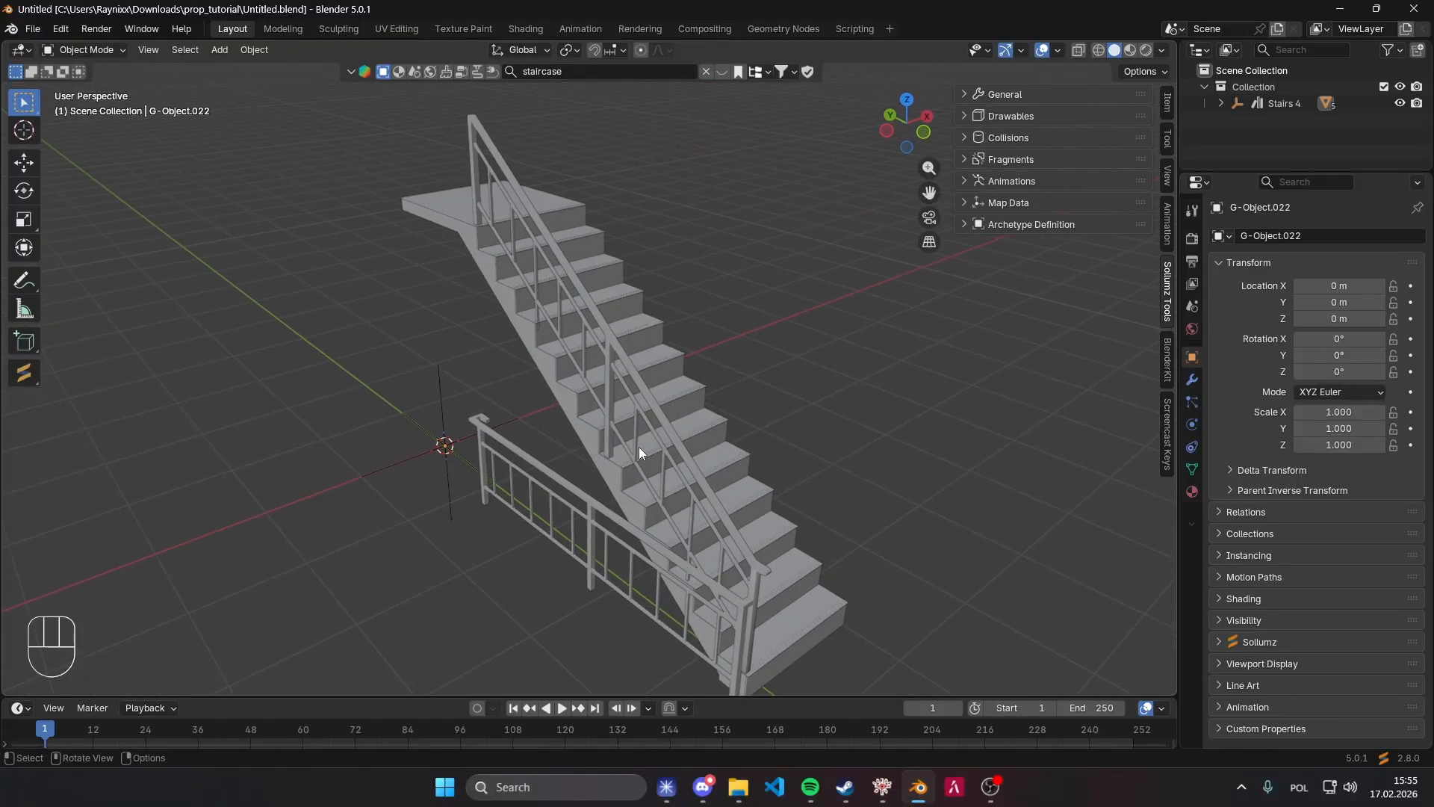
pyautogui.hscroll(2, 642, 446)
pyautogui.press('a')
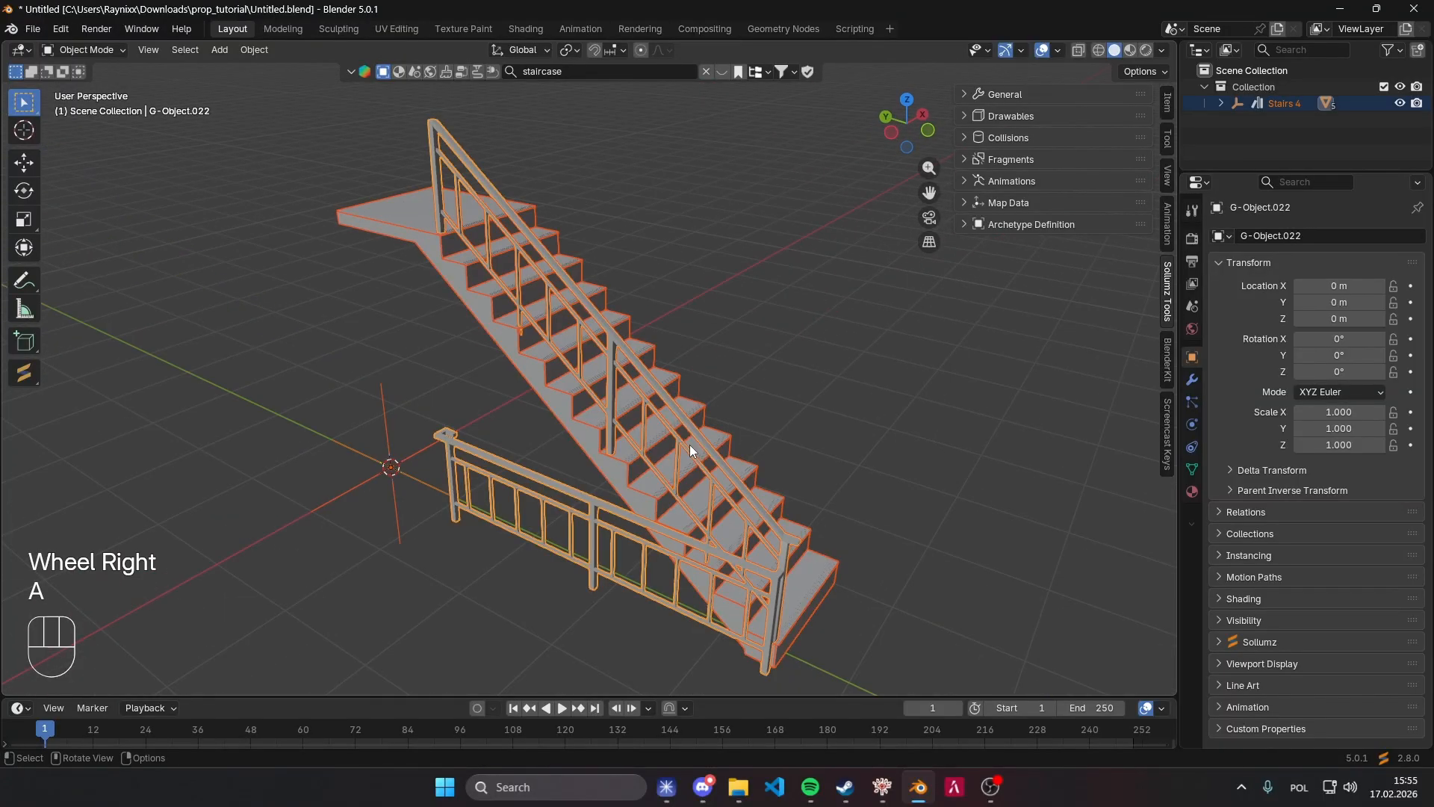
pyautogui.hotkey('ctrl', 'j')
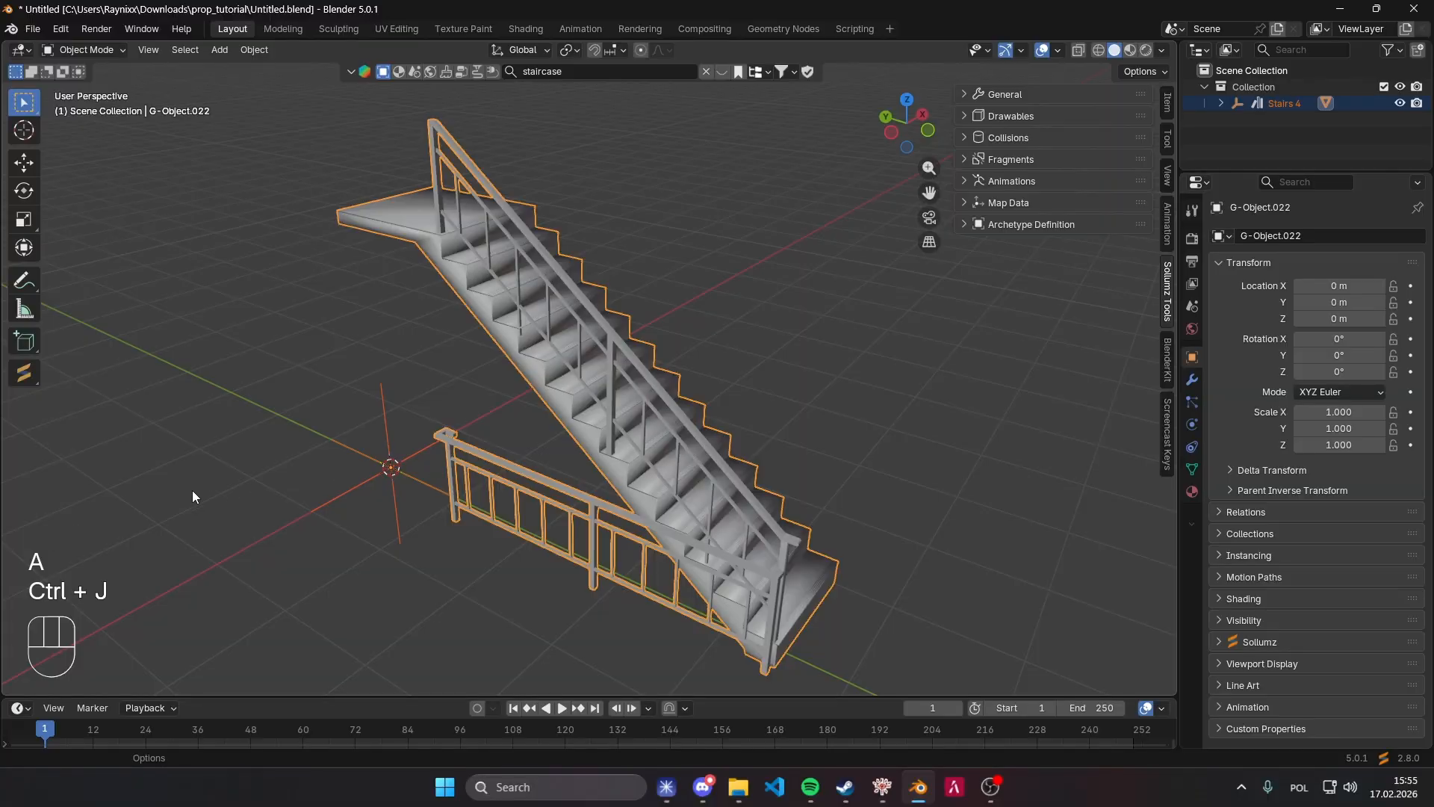
# Inspect the joined staircase from several angles, save the file and select the joined mesh.
pyautogui.hscroll(12, 570, 463)
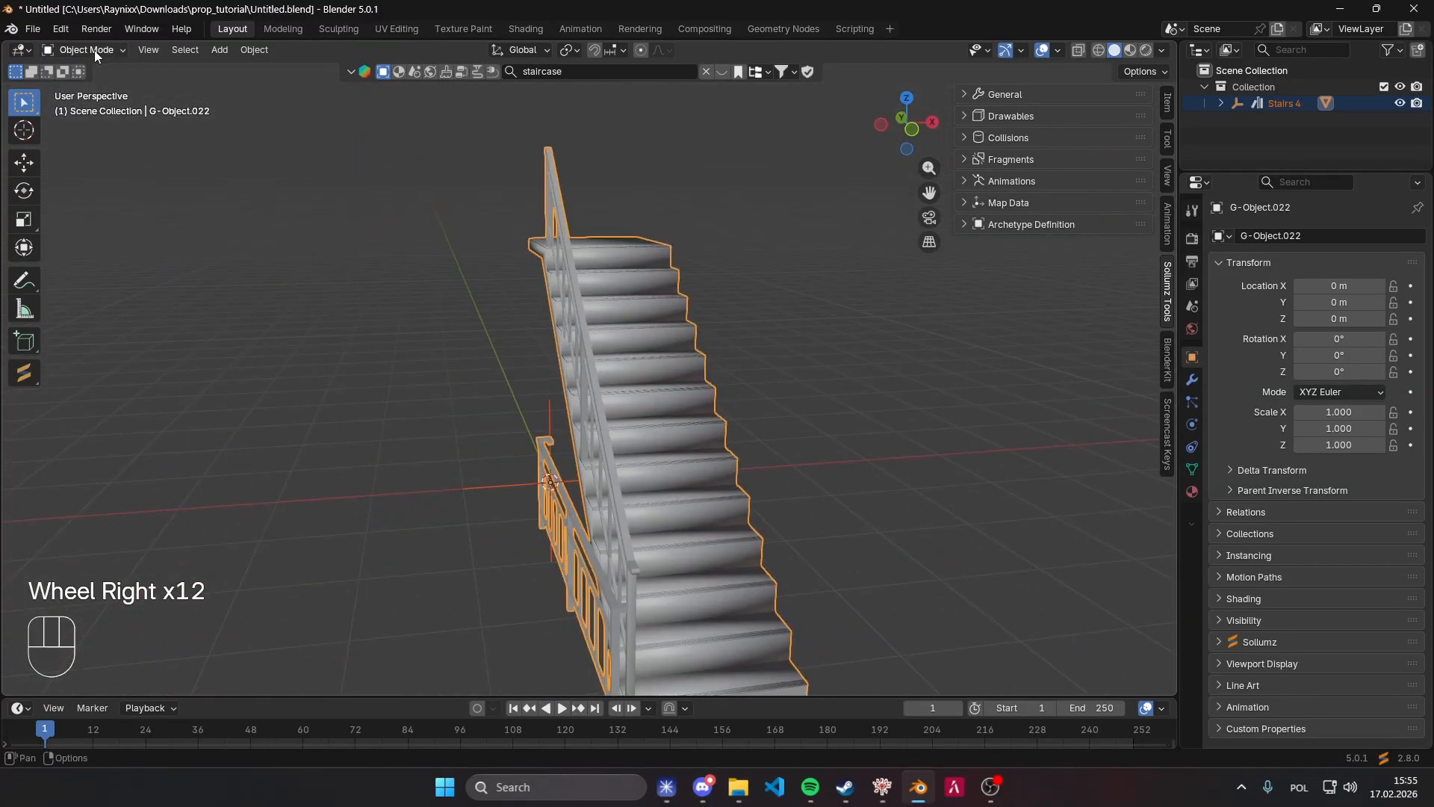
pyautogui.moveTo(602, 287); pyautogui.dragTo(674, 372, button='middle')
pyautogui.hotkey('ctrl', 's')
pyautogui.click(524, 284)
pyautogui.click(674, 372)
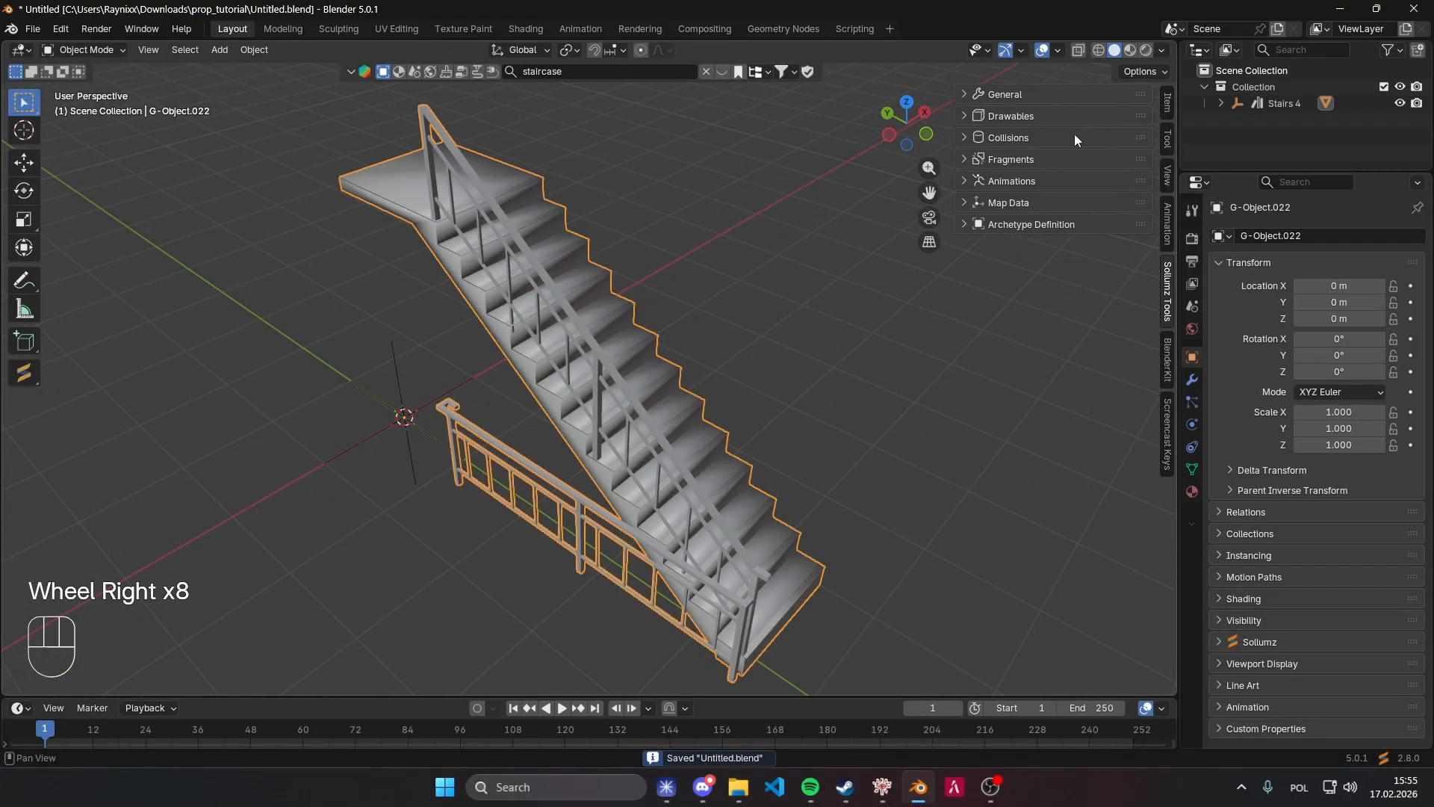
# Expand the Stairs 4 empty and rename it prop_tutorial.
pyautogui.click(1221, 104)
pyautogui.doubleClick(1284, 103)
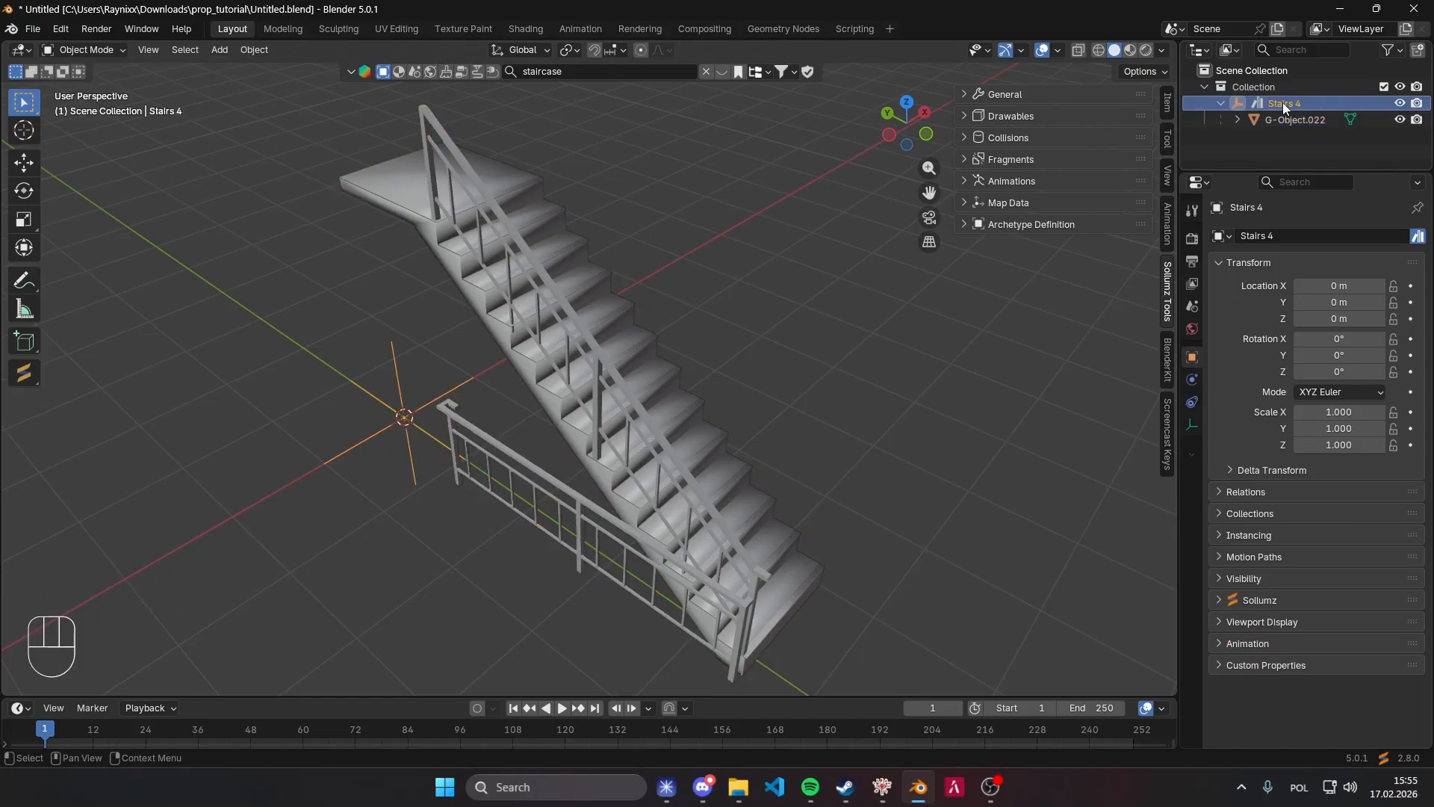
pyautogui.write('pr')
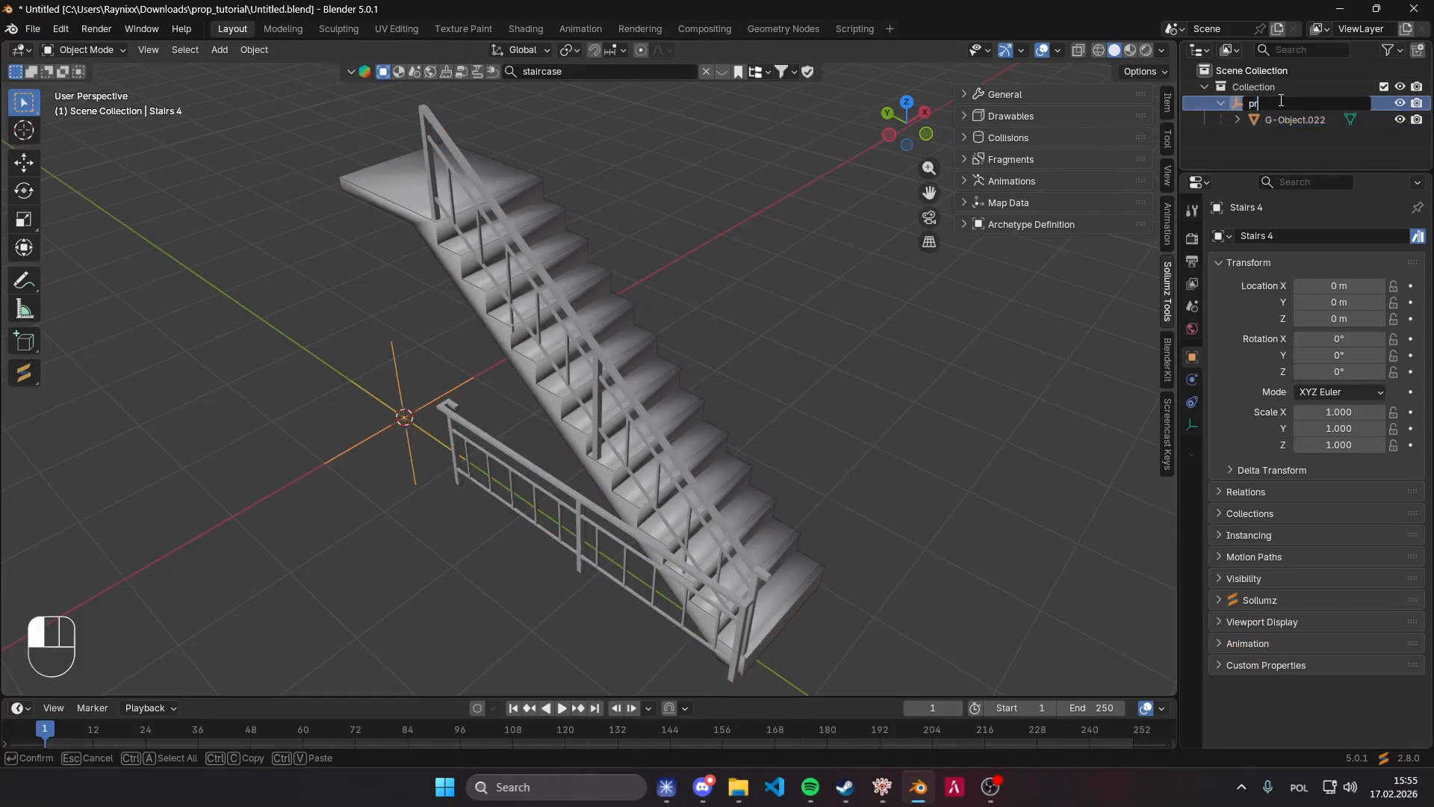
pyautogui.write('op_tutorial')
pyautogui.press('Return')
# Expand the G-Object.022 mesh object under prop_tutorial to show its mesh data, and select that object.
pyautogui.moveTo(825, 189); pyautogui.dragTo(837, 190, button='middle')
pyautogui.click(1238, 120)
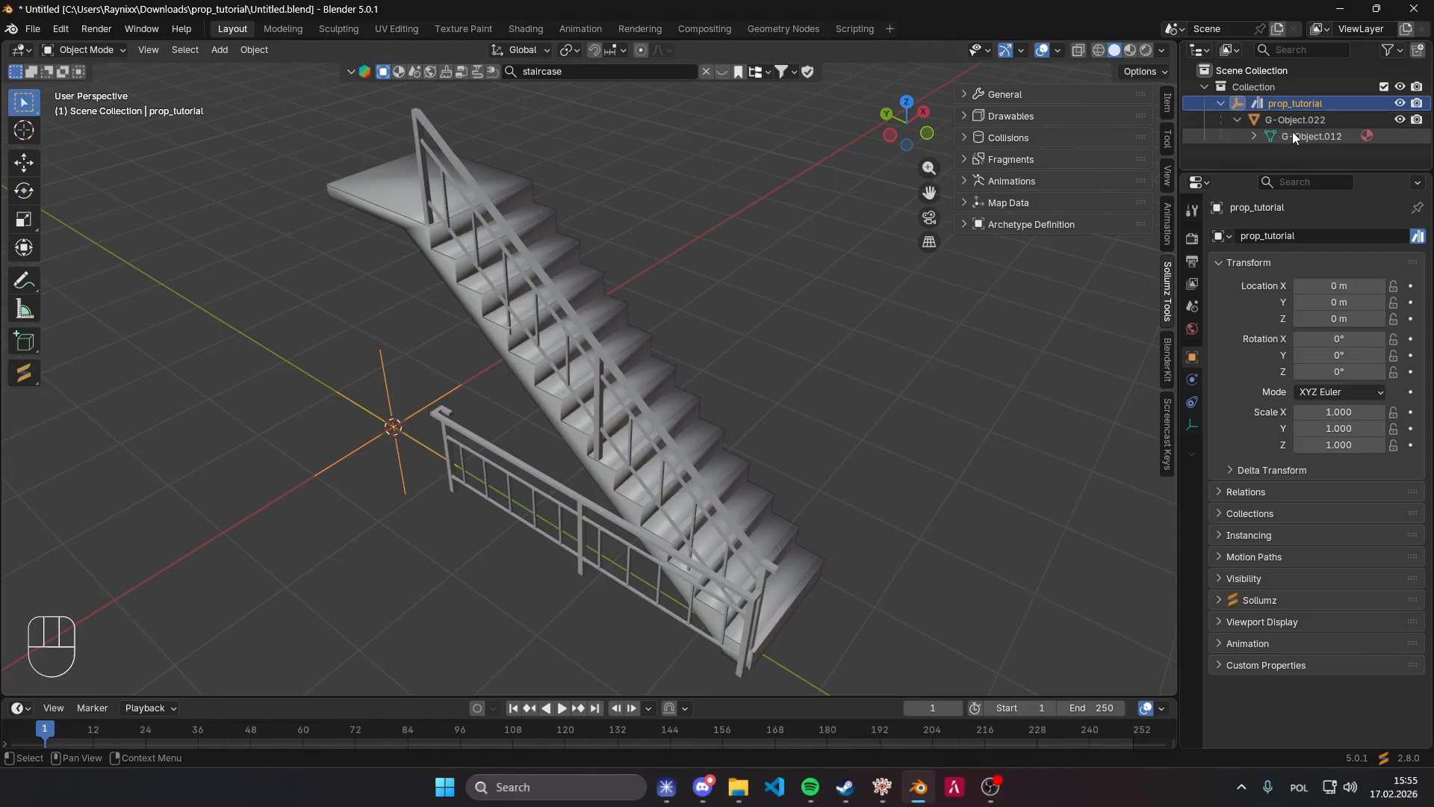
pyautogui.click(1248, 137)
pyautogui.click(1249, 137)
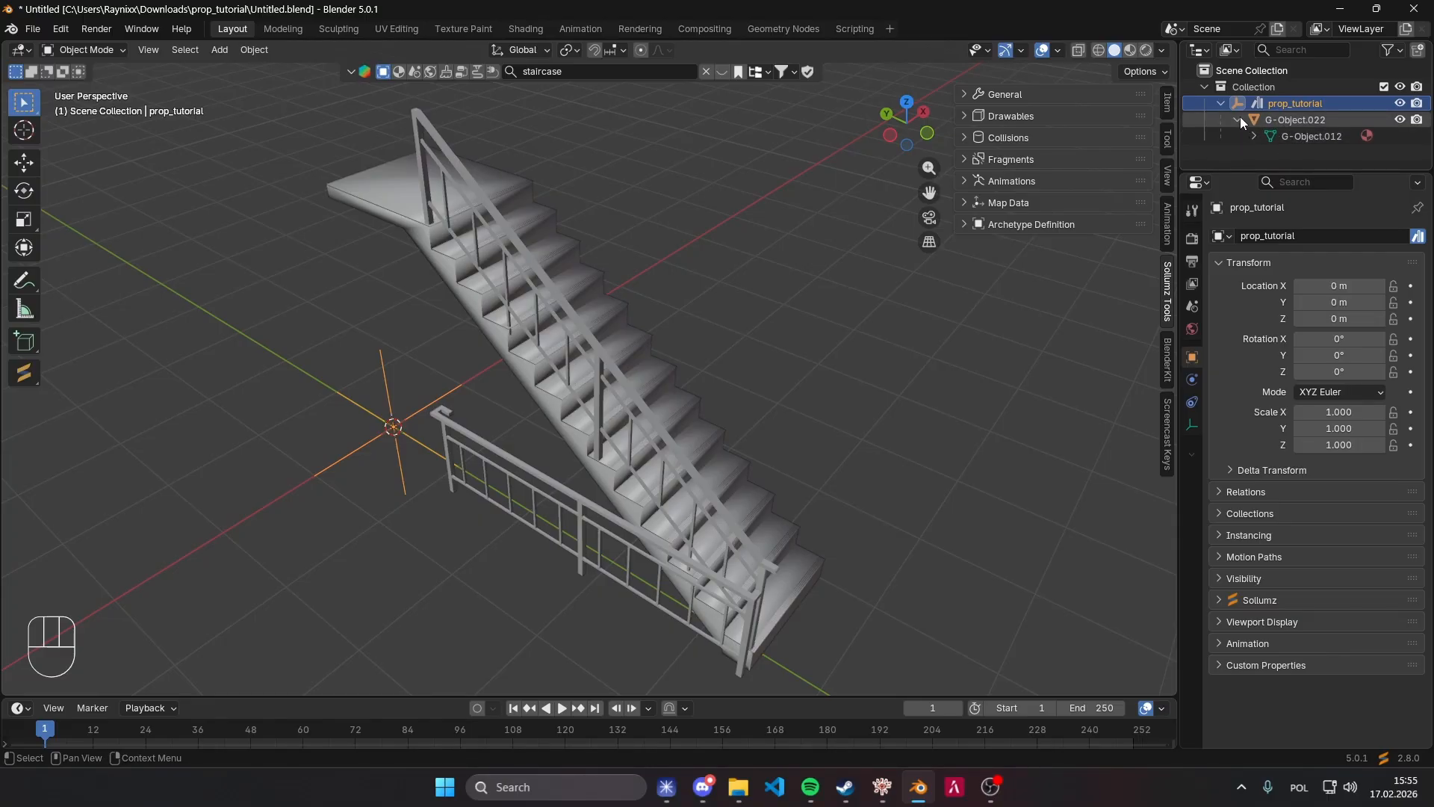
pyautogui.click(1285, 119)
pyautogui.moveTo(1293, 136)
pyautogui.mouseDown()
pyautogui.moveTo(1296, 100)
pyautogui.moveTo(1233, 96)
pyautogui.moveTo(1291, 112)
pyautogui.moveTo(1277, 89)
pyautogui.moveTo(1304, 131)
pyautogui.mouseUp()
pyautogui.keyDown('shift'); pyautogui.click(1305, 137); pyautogui.keyUp('shift')
pyautogui.click(1315, 122)
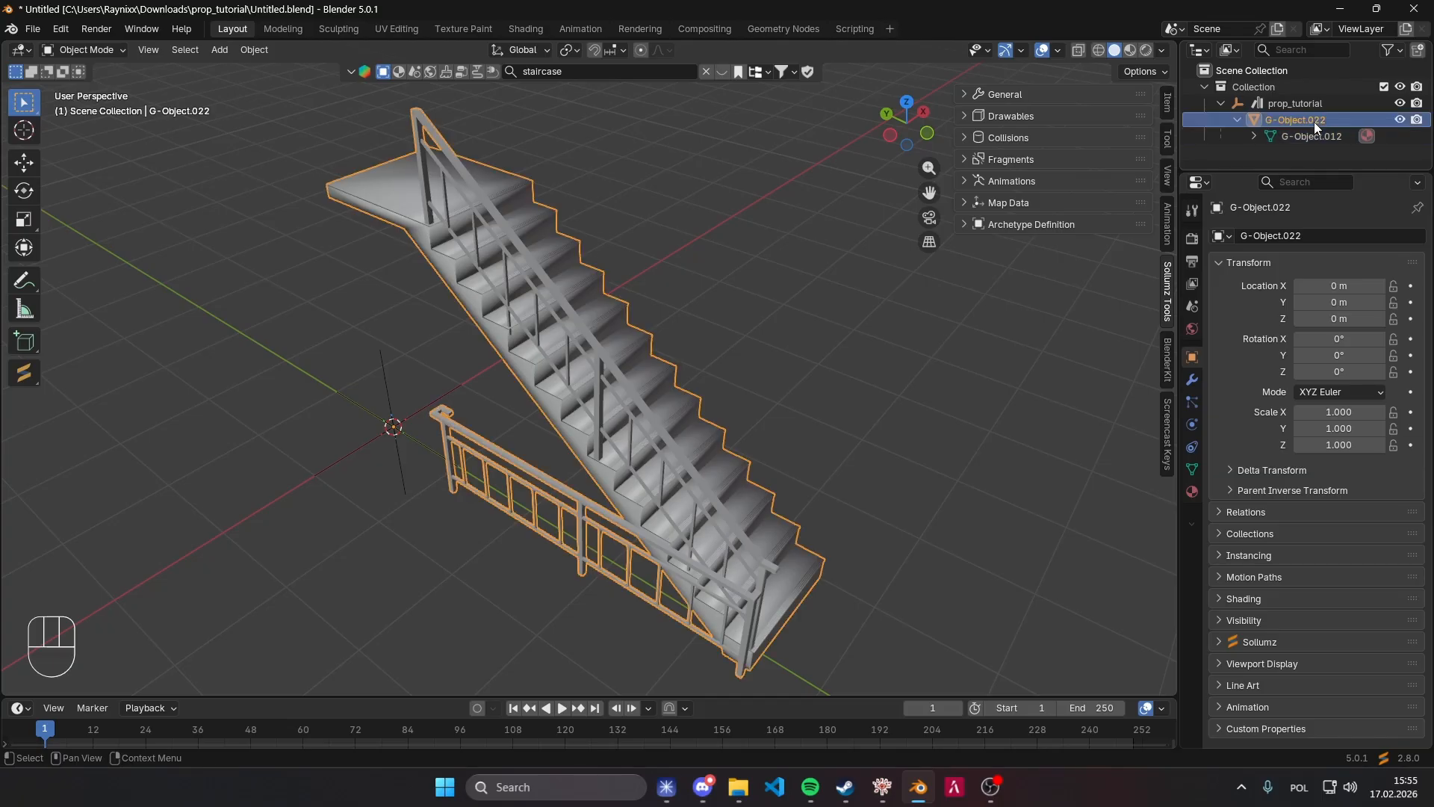
# Clear the parent of the staircase mesh G-Object.022 while keeping its transformation.
pyautogui.moveTo(800, 210); pyautogui.dragTo(826, 200, button='middle')
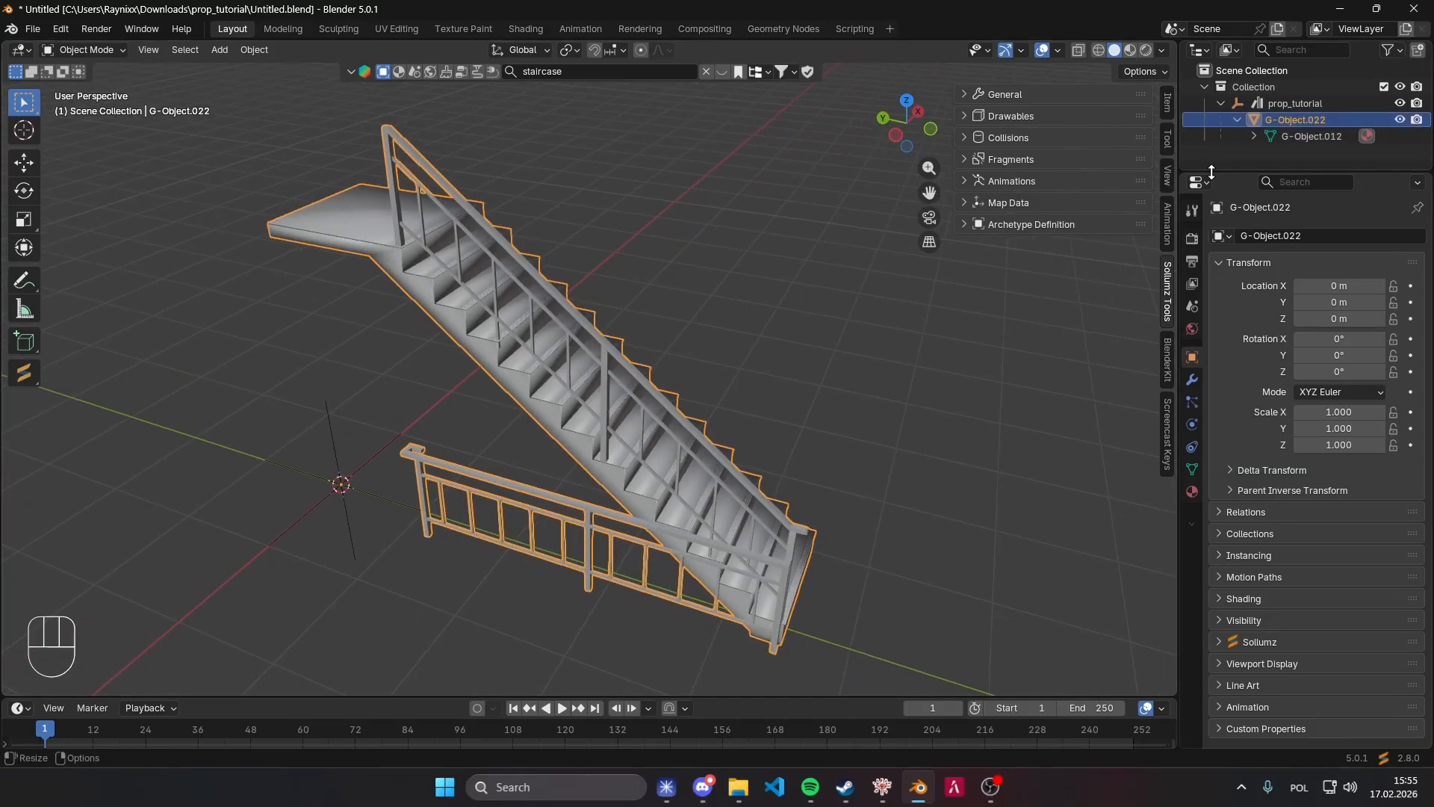
pyautogui.moveTo(711, 254); pyautogui.dragTo(674, 268, button='middle')
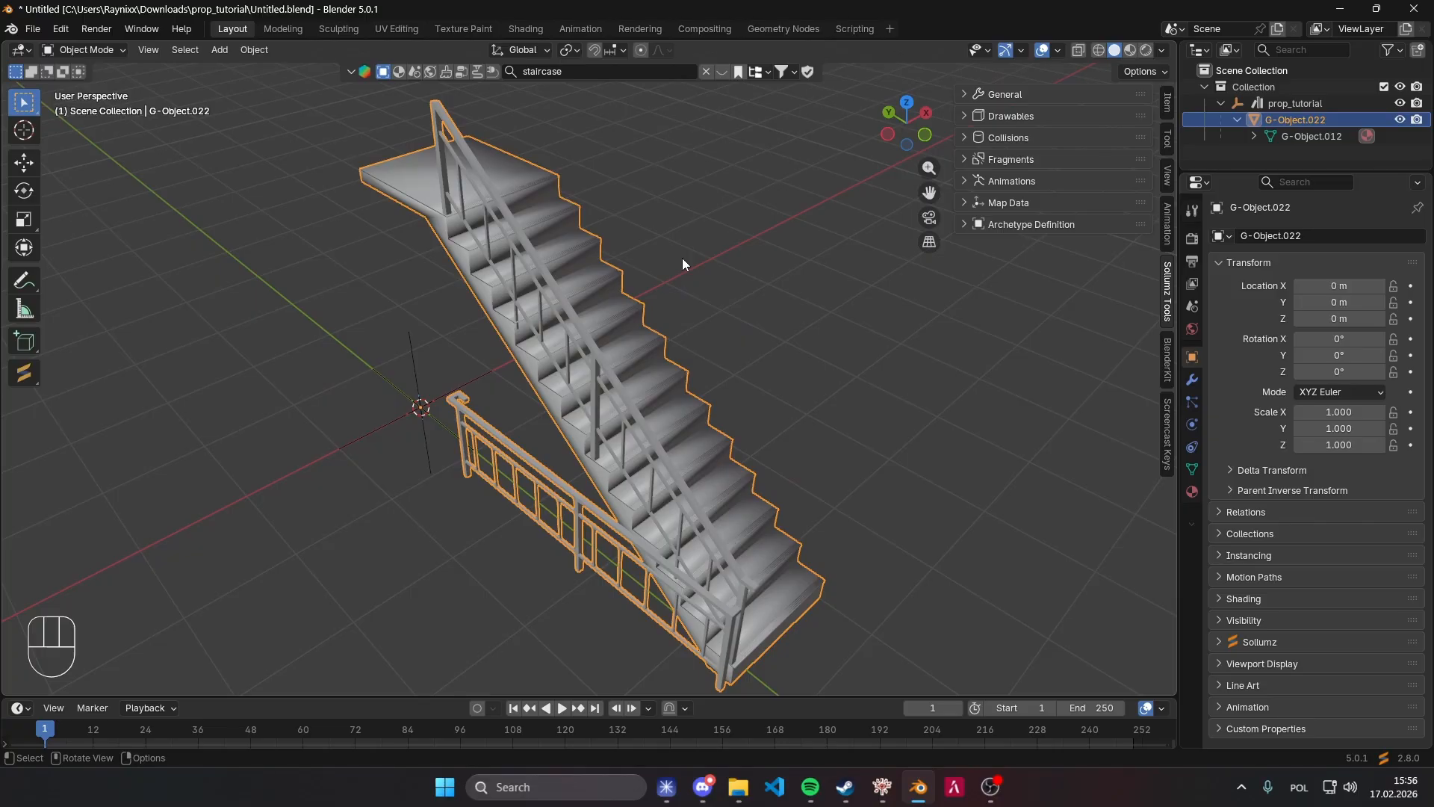
pyautogui.click(674, 261)
pyautogui.click(517, 296)
pyautogui.moveTo(697, 257); pyautogui.dragTo(738, 257, button='middle')
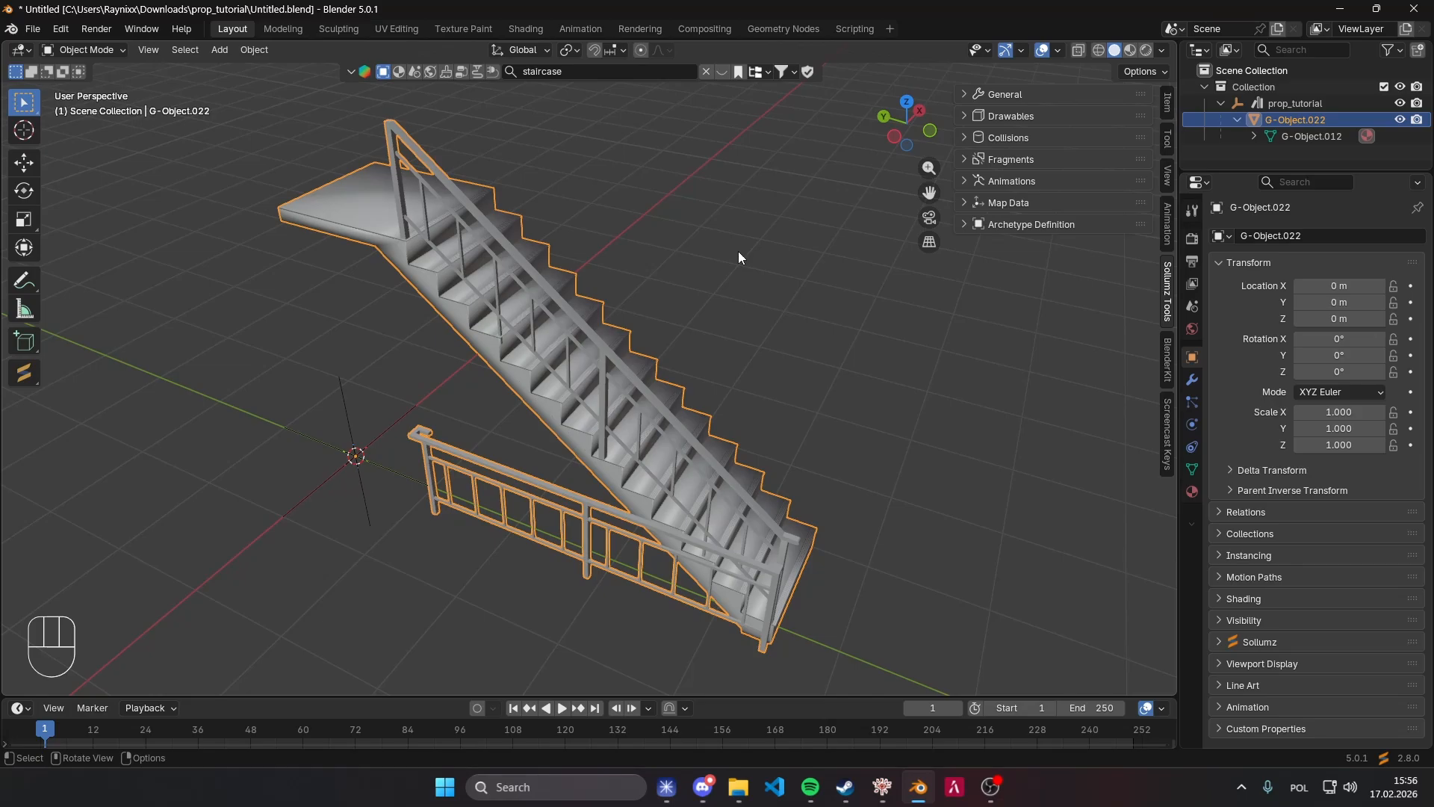
pyautogui.hotkey('alt', 'p')
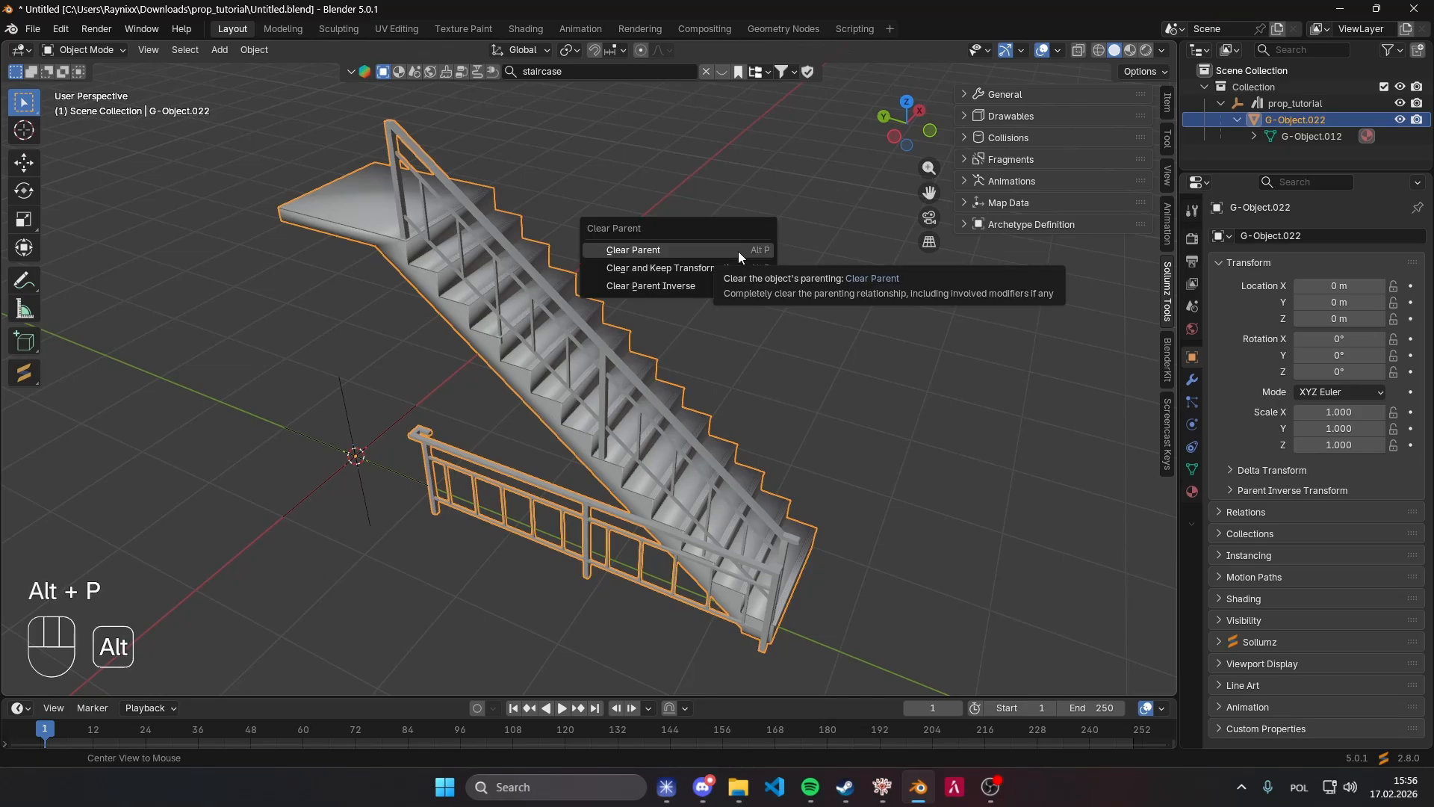
pyautogui.click(662, 271)
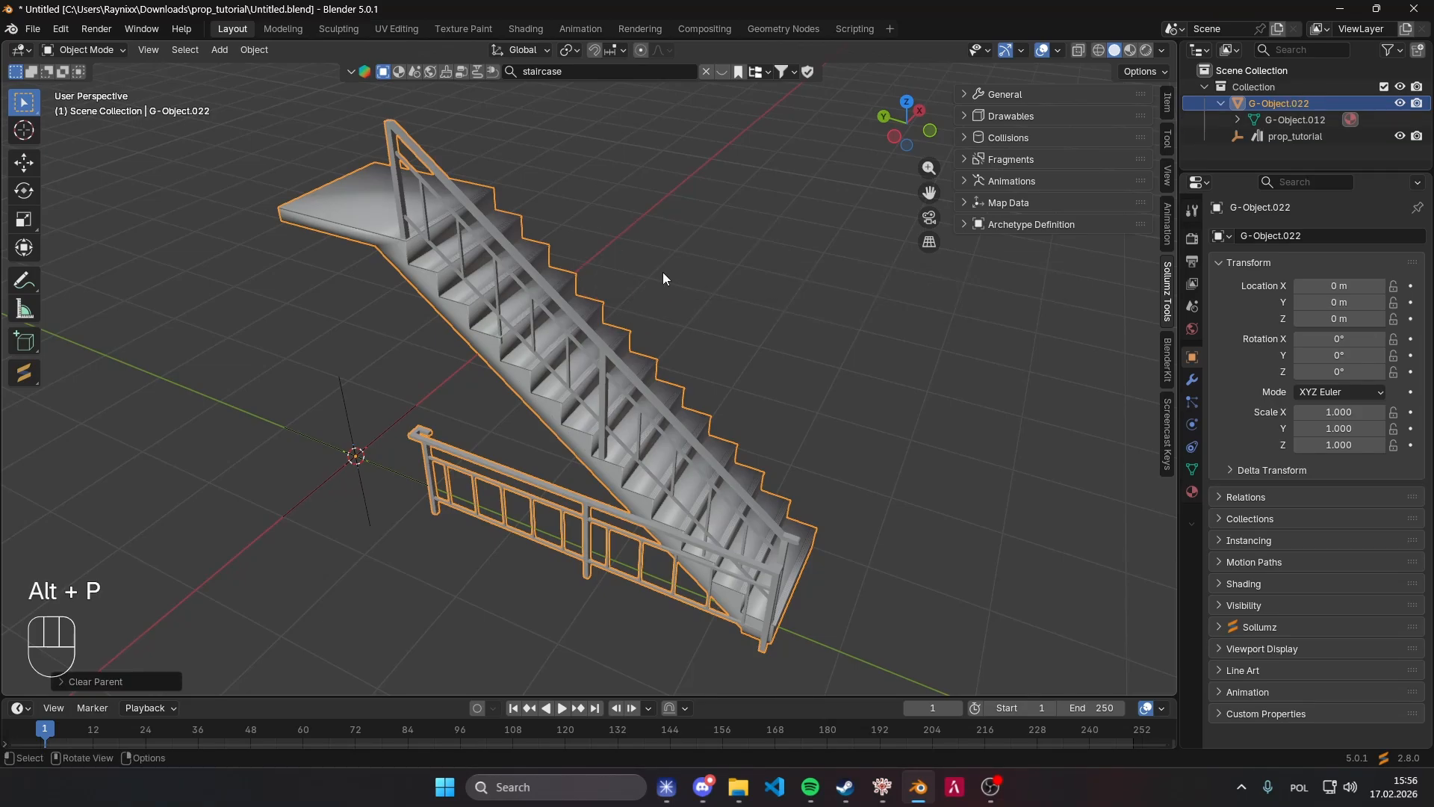
# Delete the leftover prop_tutorial empty from the collection.
pyautogui.click(1290, 122)
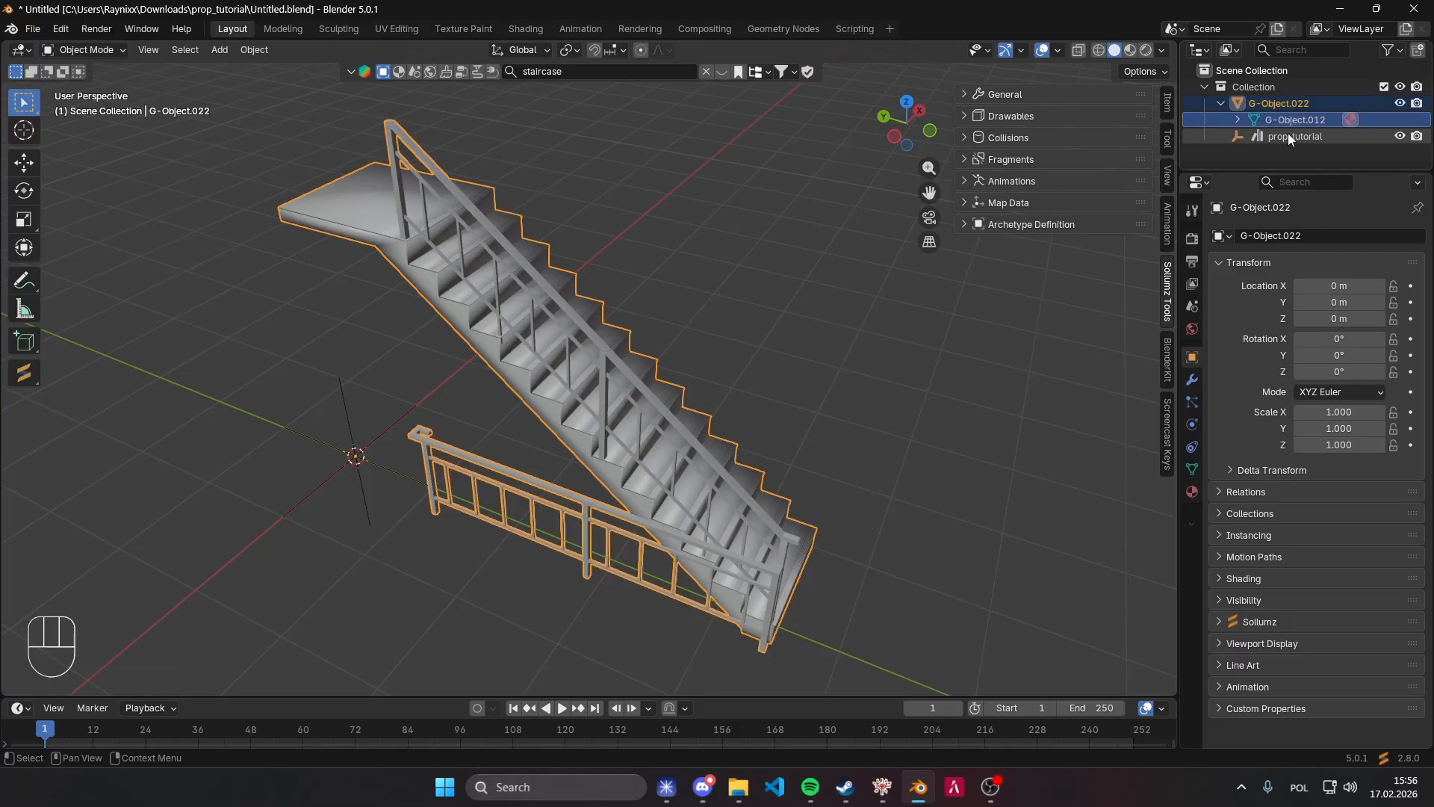
pyautogui.keyDown('shift'); pyautogui.click(1289, 138); pyautogui.keyUp('shift')
pyautogui.press('x')
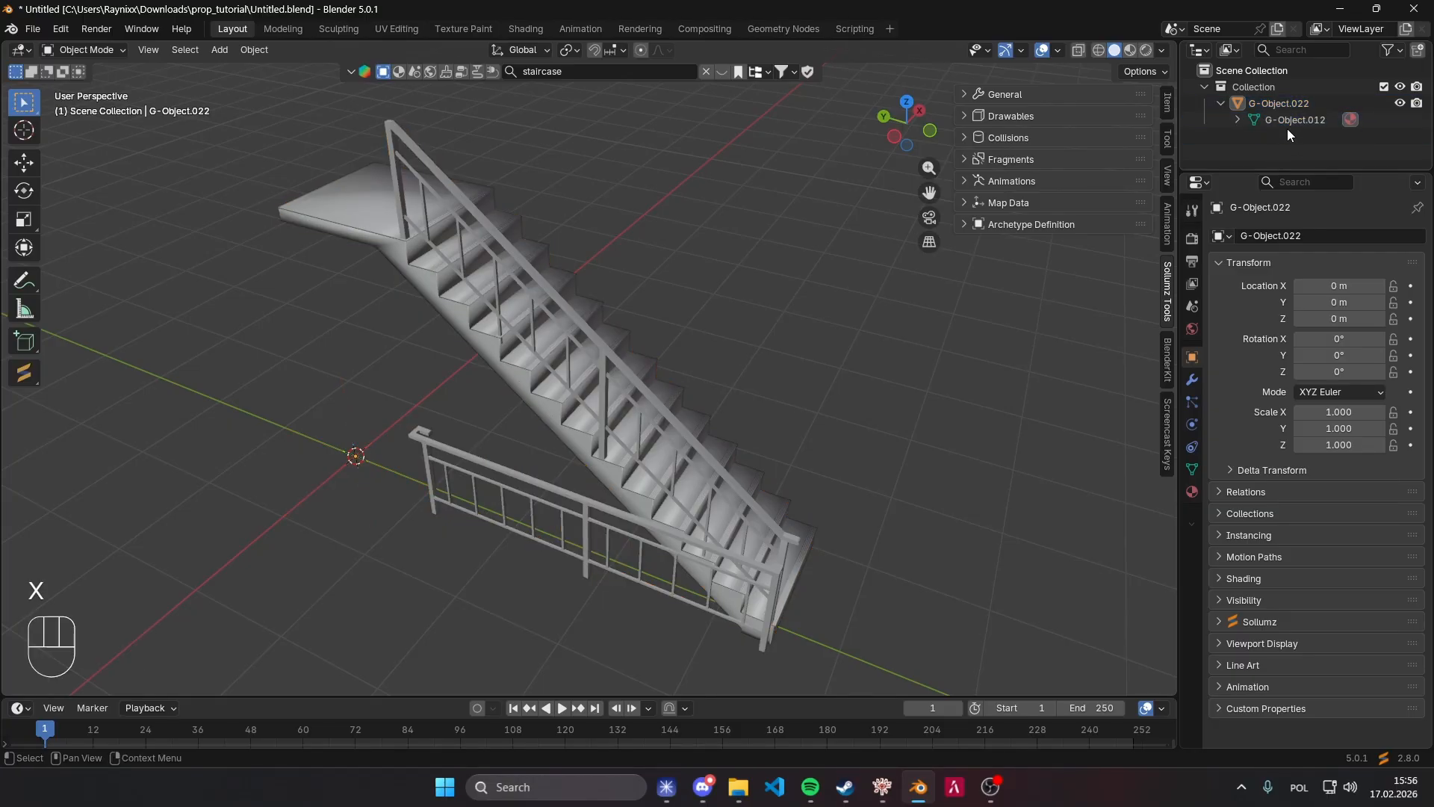
# Rename the G-Object.022 mesh object as prop_tutorial and save the file.
pyautogui.click(1288, 119)
pyautogui.click(1280, 142)
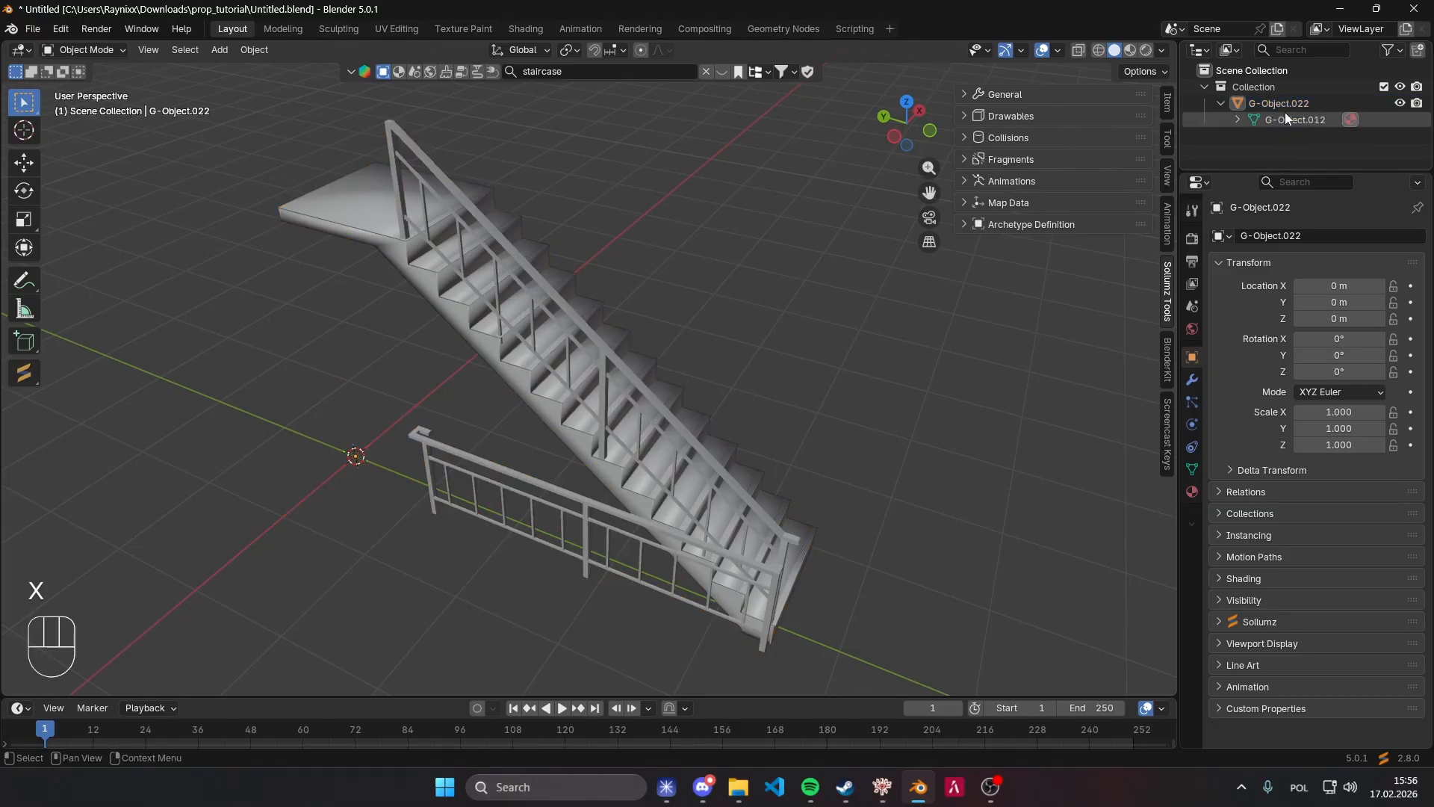
pyautogui.doubleClick(1280, 102)
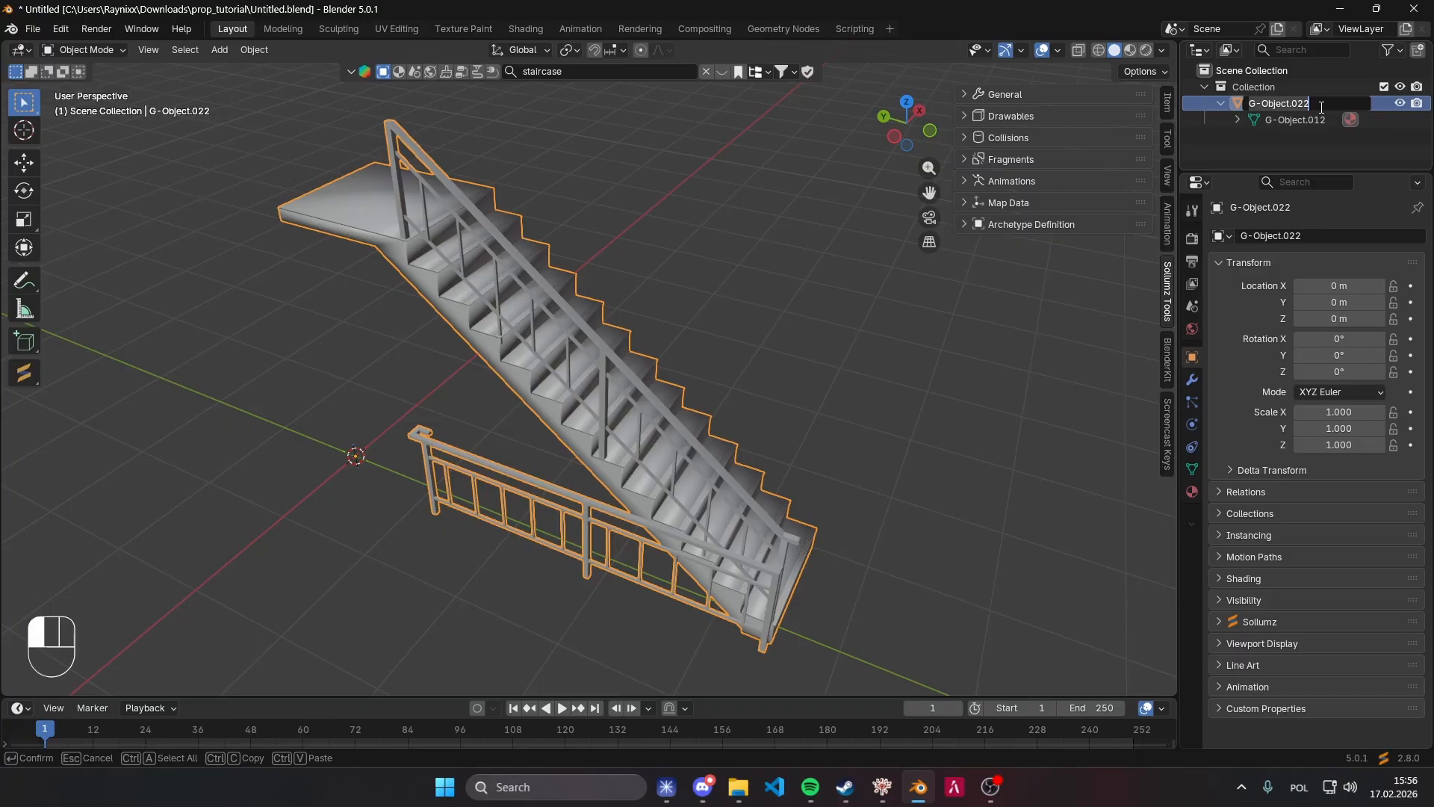
pyautogui.write('prop_tutorial')
pyautogui.press('Return')
pyautogui.click(1238, 120)
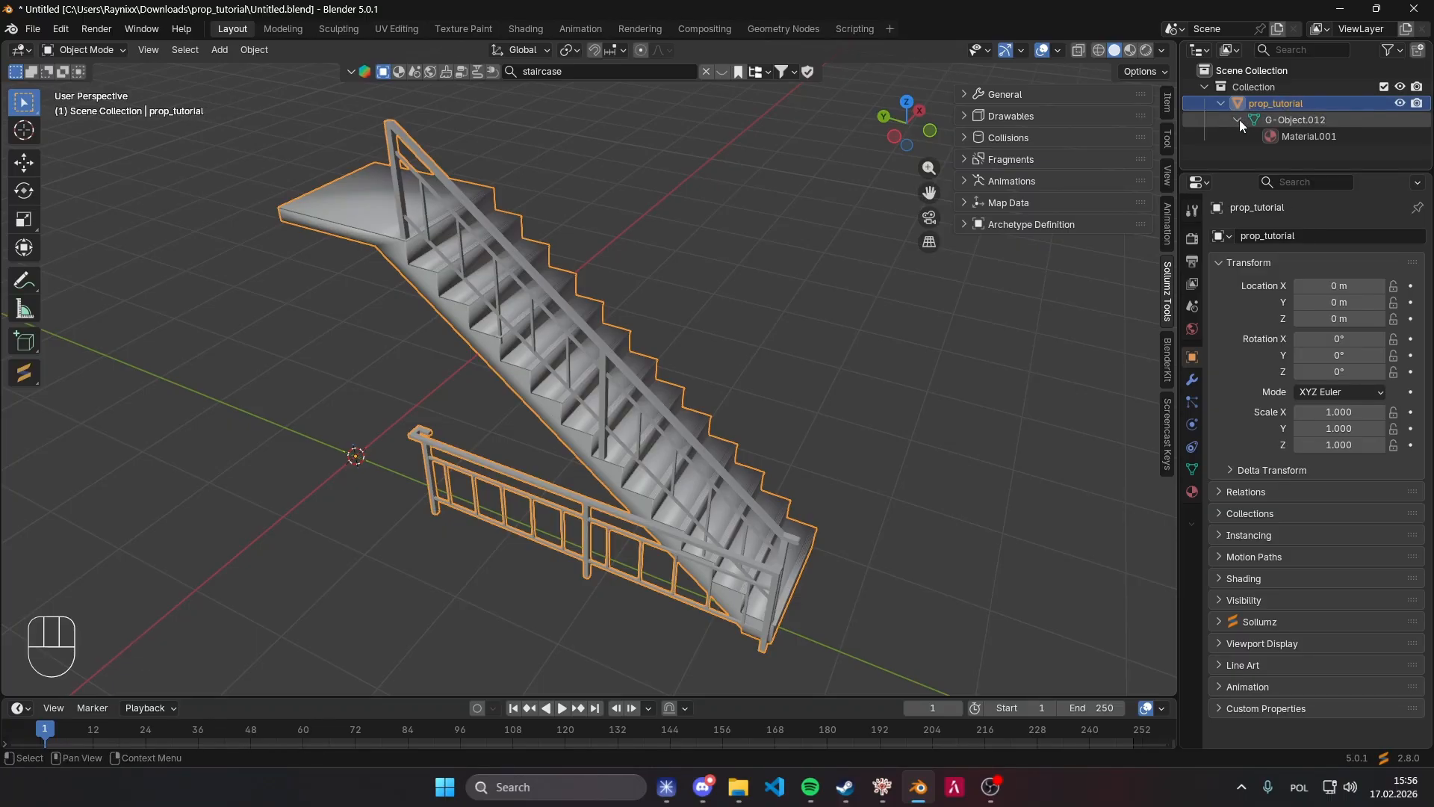
pyautogui.click(1240, 120)
pyautogui.moveTo(834, 191); pyautogui.dragTo(780, 213, button='middle')
pyautogui.hotkey('ctrl', 's')
# Expand the G-Object.012 mesh data under prop_tutorial to show its material, and select the mesh data.
pyautogui.click(1239, 120)
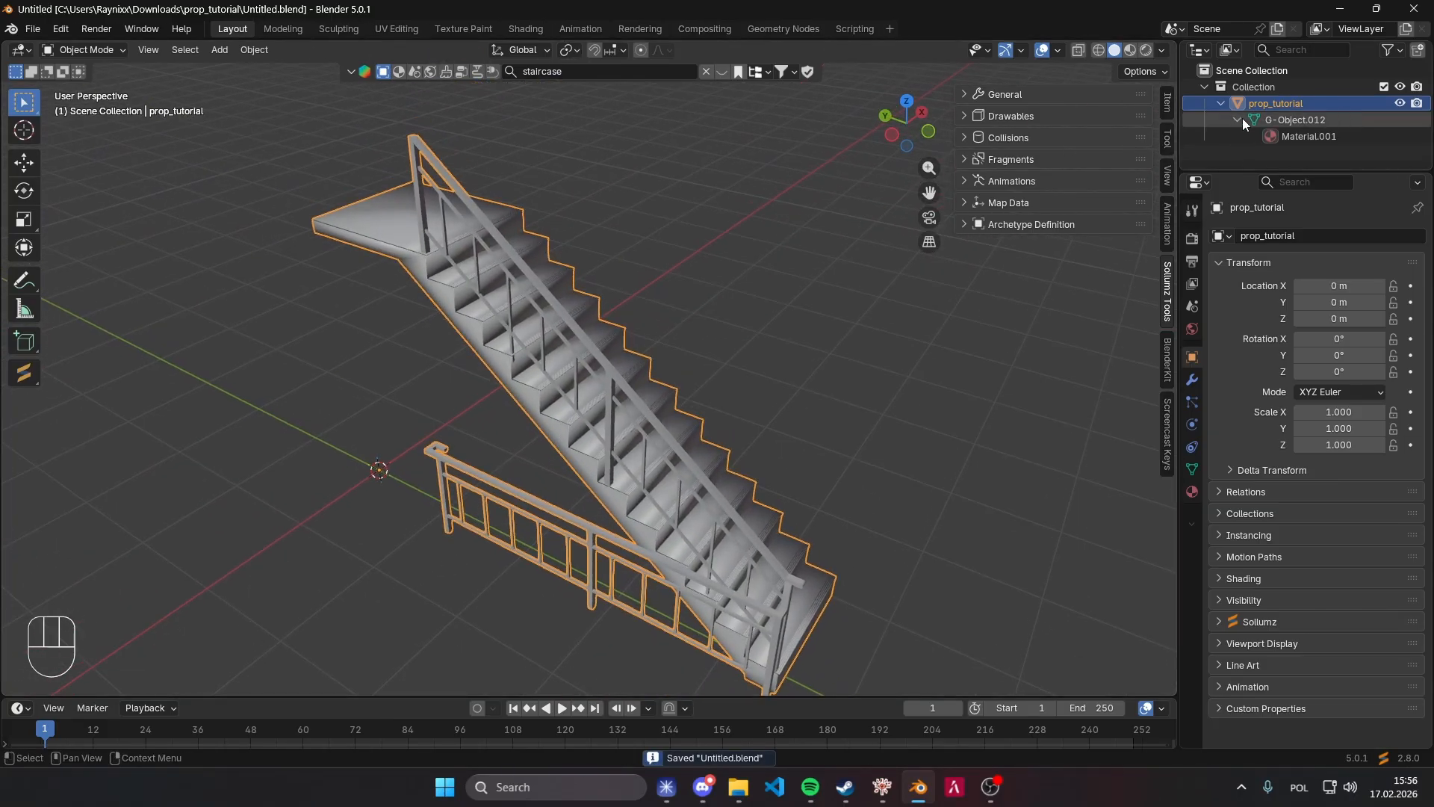
pyautogui.click(1243, 118)
pyautogui.click(1278, 124)
pyautogui.click(1239, 119)
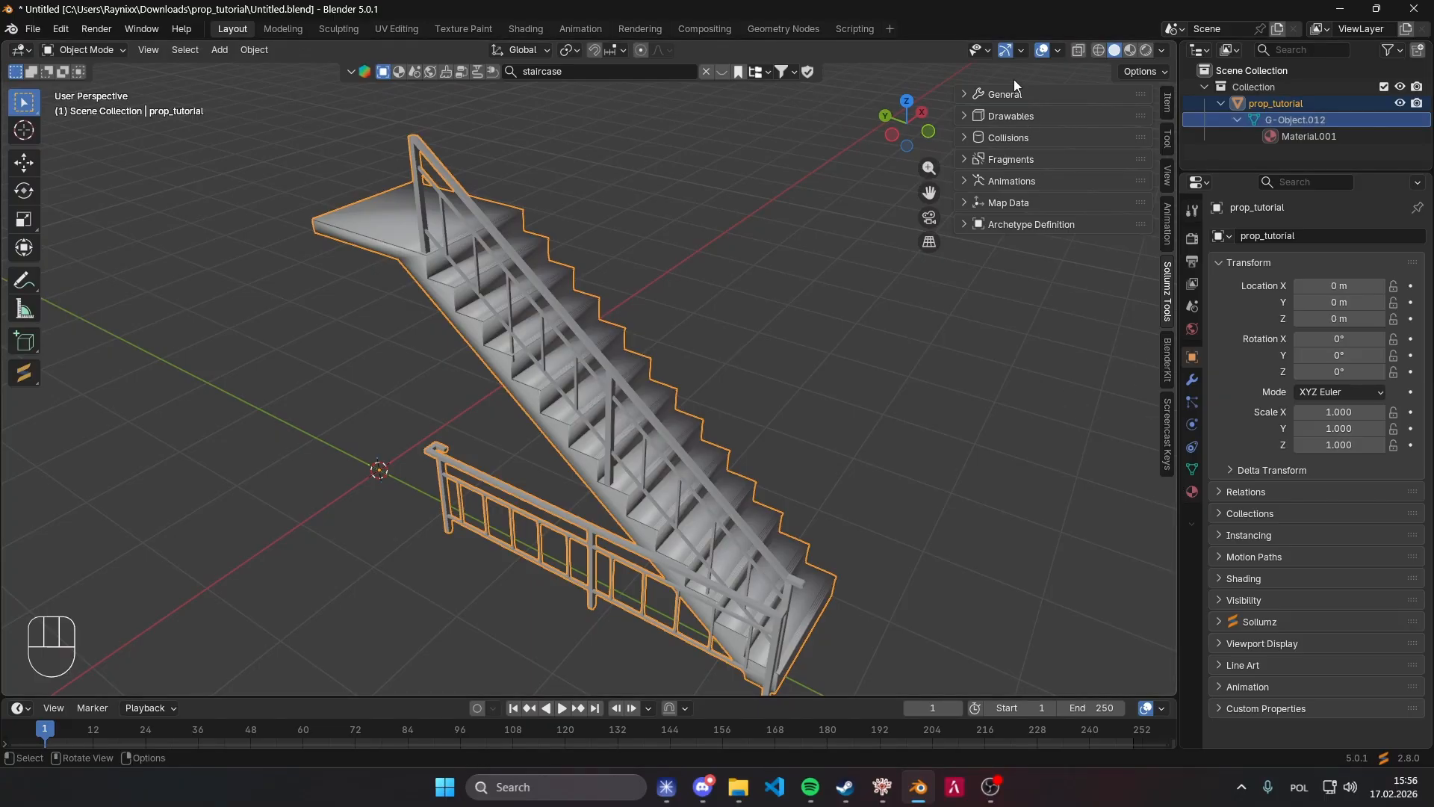
pyautogui.moveTo(779, 269)
pyautogui.mouseDown(button='middle')
pyautogui.moveTo(679, 261)
pyautogui.moveTo(642, 179)
pyautogui.moveTo(763, 190)
pyautogui.moveTo(724, 275)
pyautogui.moveTo(655, 267)
pyautogui.moveTo(769, 278)
pyautogui.mouseUp(button='middle')
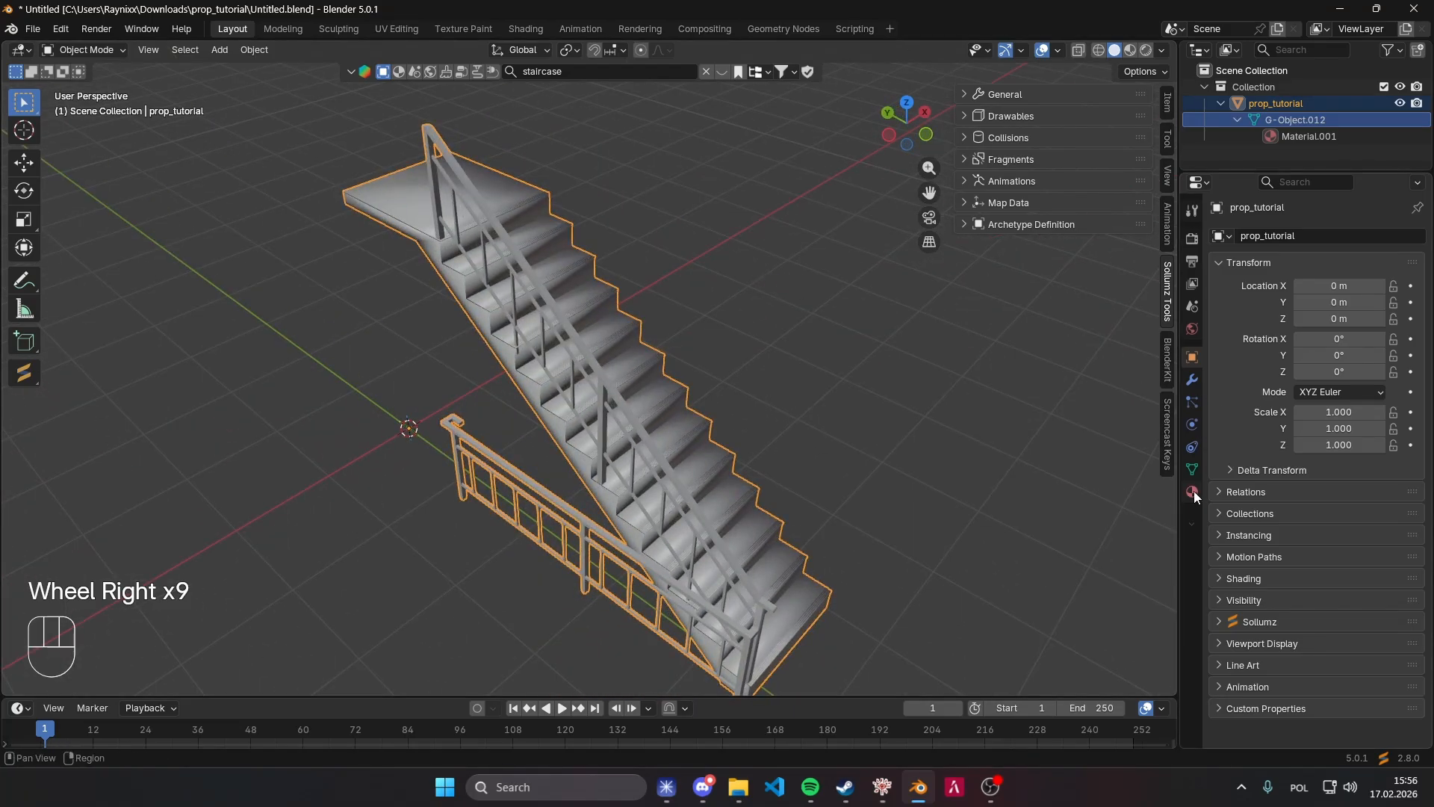
# Switch to the web browser and open the FSS-Land GitHub page in a new tab.
pyautogui.click(665, 785)
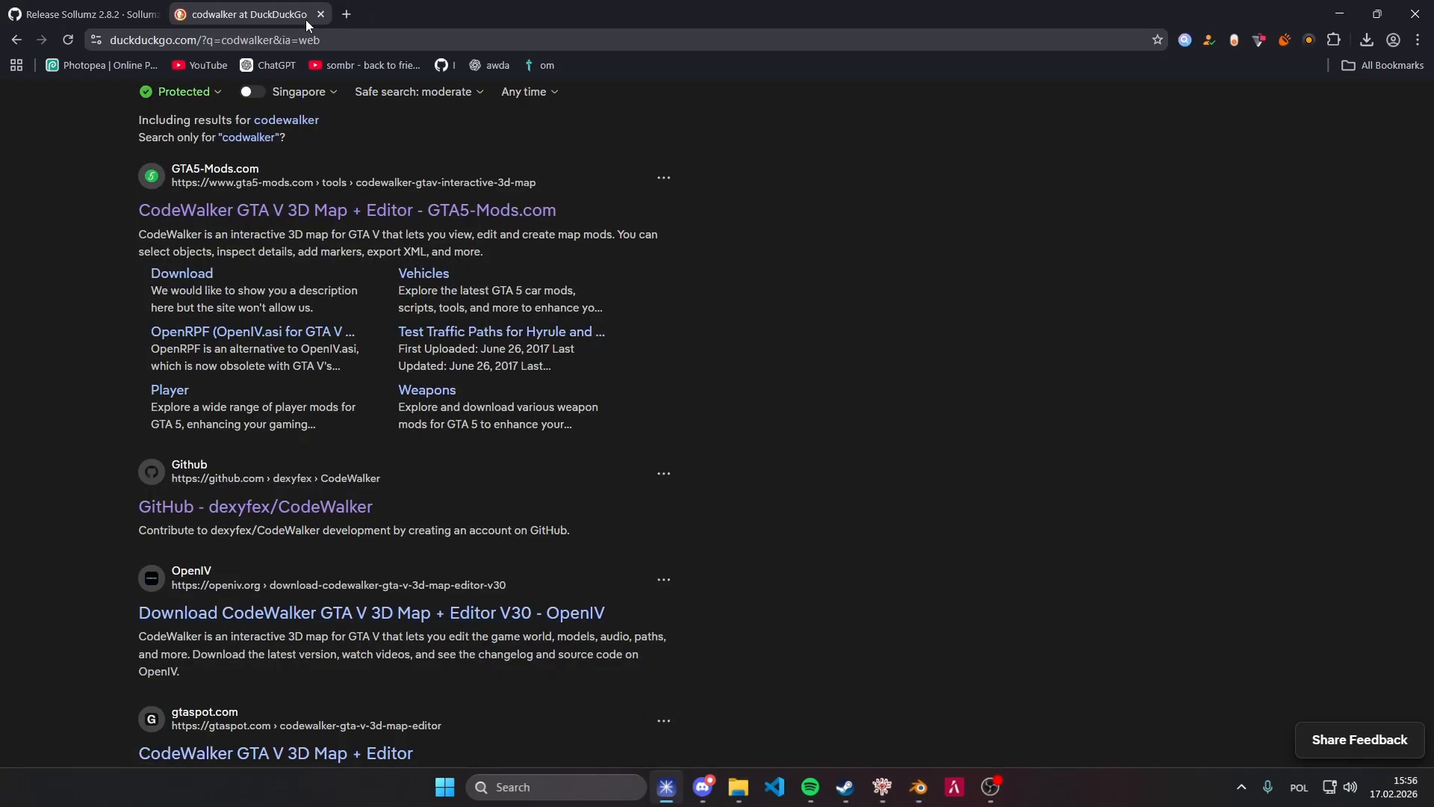
pyautogui.click(346, 14)
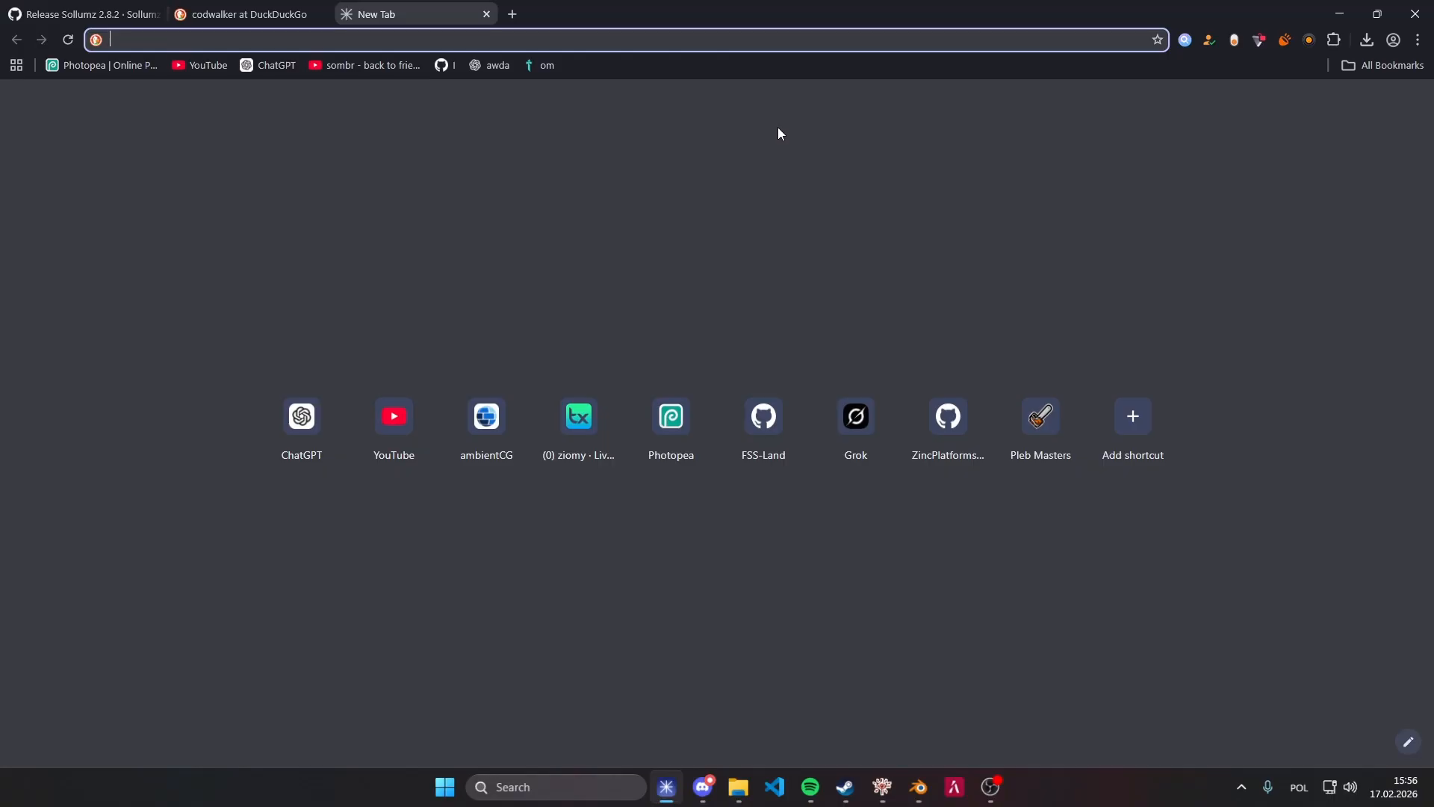
pyautogui.write('gituh')
pyautogui.press('BackSpace')
pyautogui.press('BackSpace')
pyautogui.press('BackSpace')
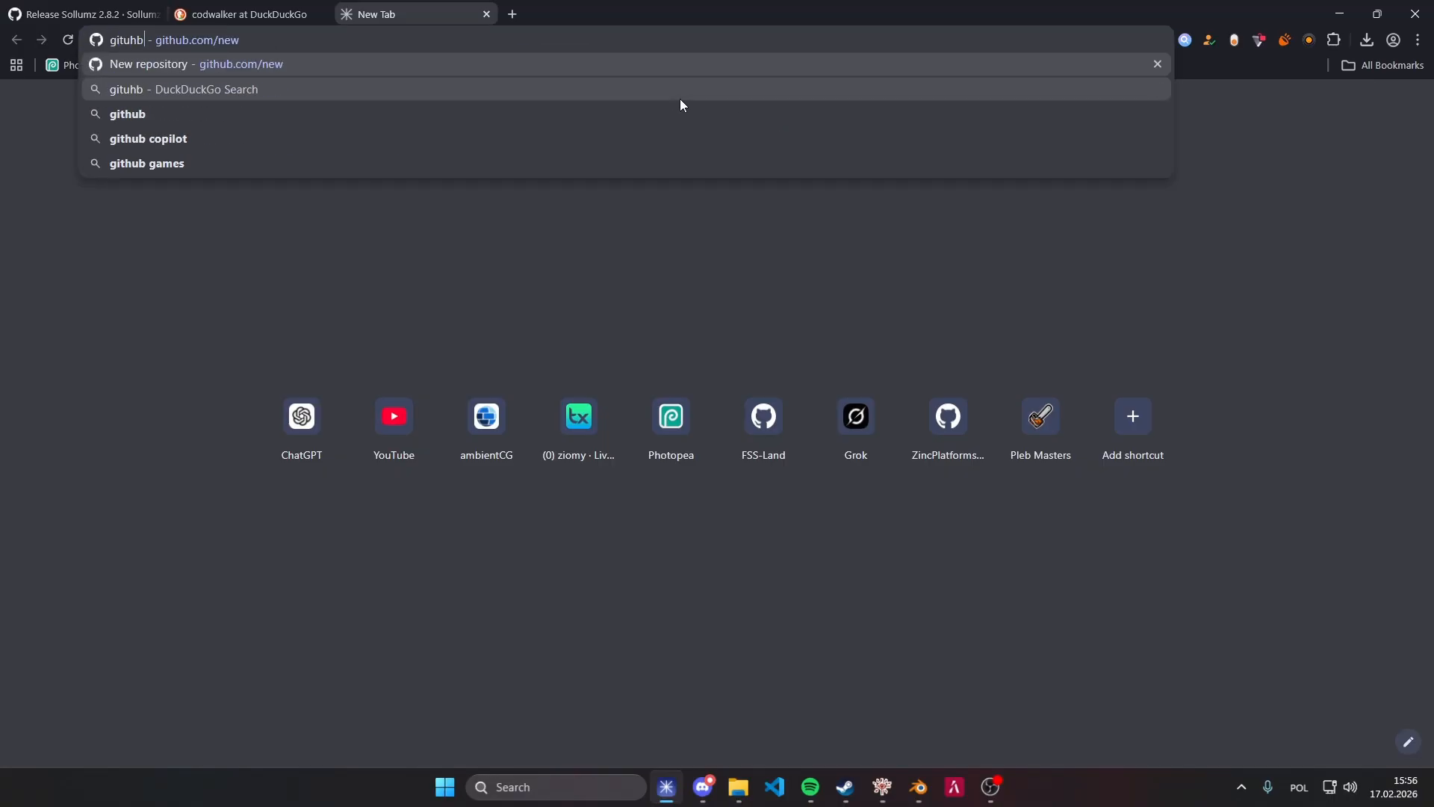
pyautogui.write('hub')
pyautogui.press('Return')
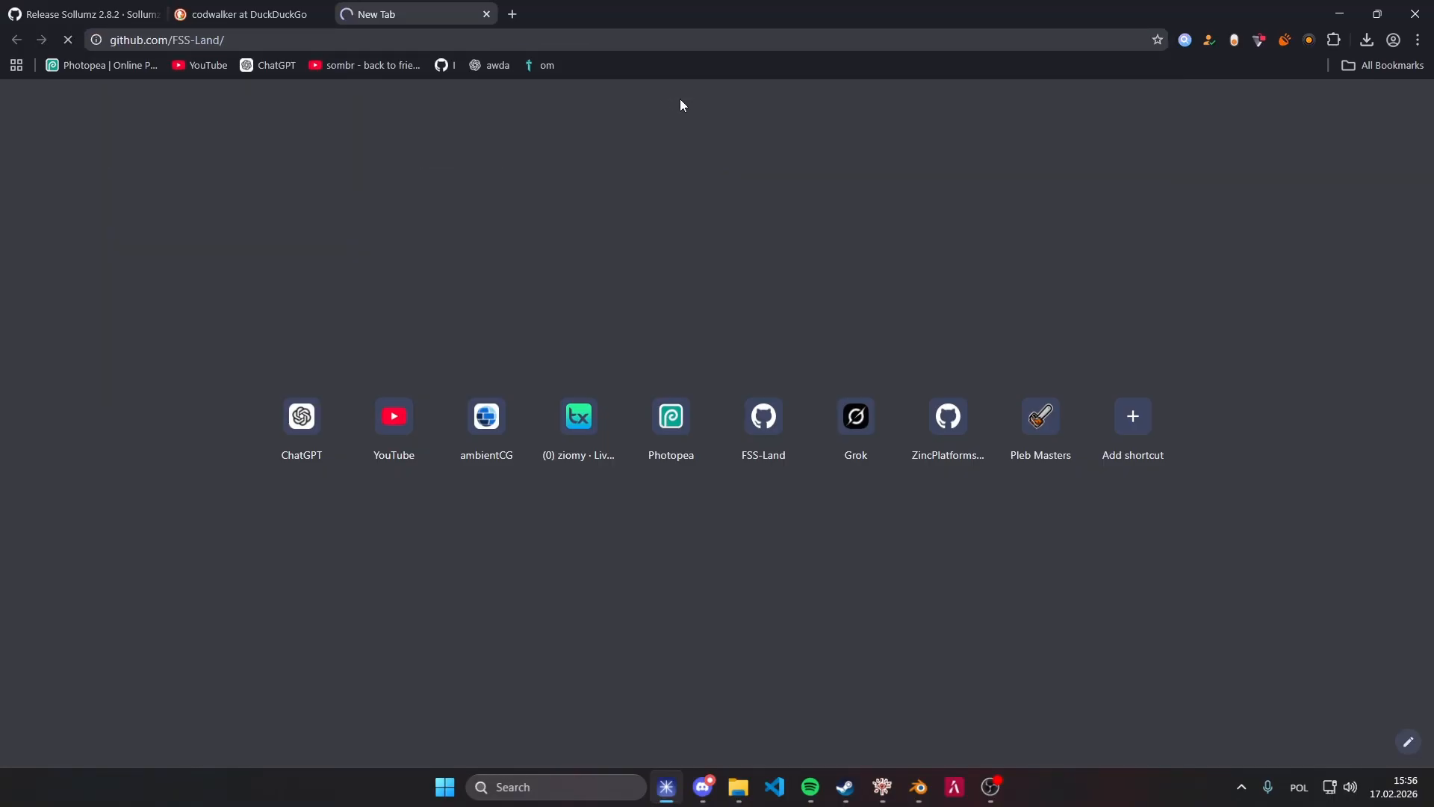
# Download fddsc-standalone.exe from the 1.0.0 release of the fddsc repository and check its download progress.
pyautogui.scroll(-2, 889, 295)
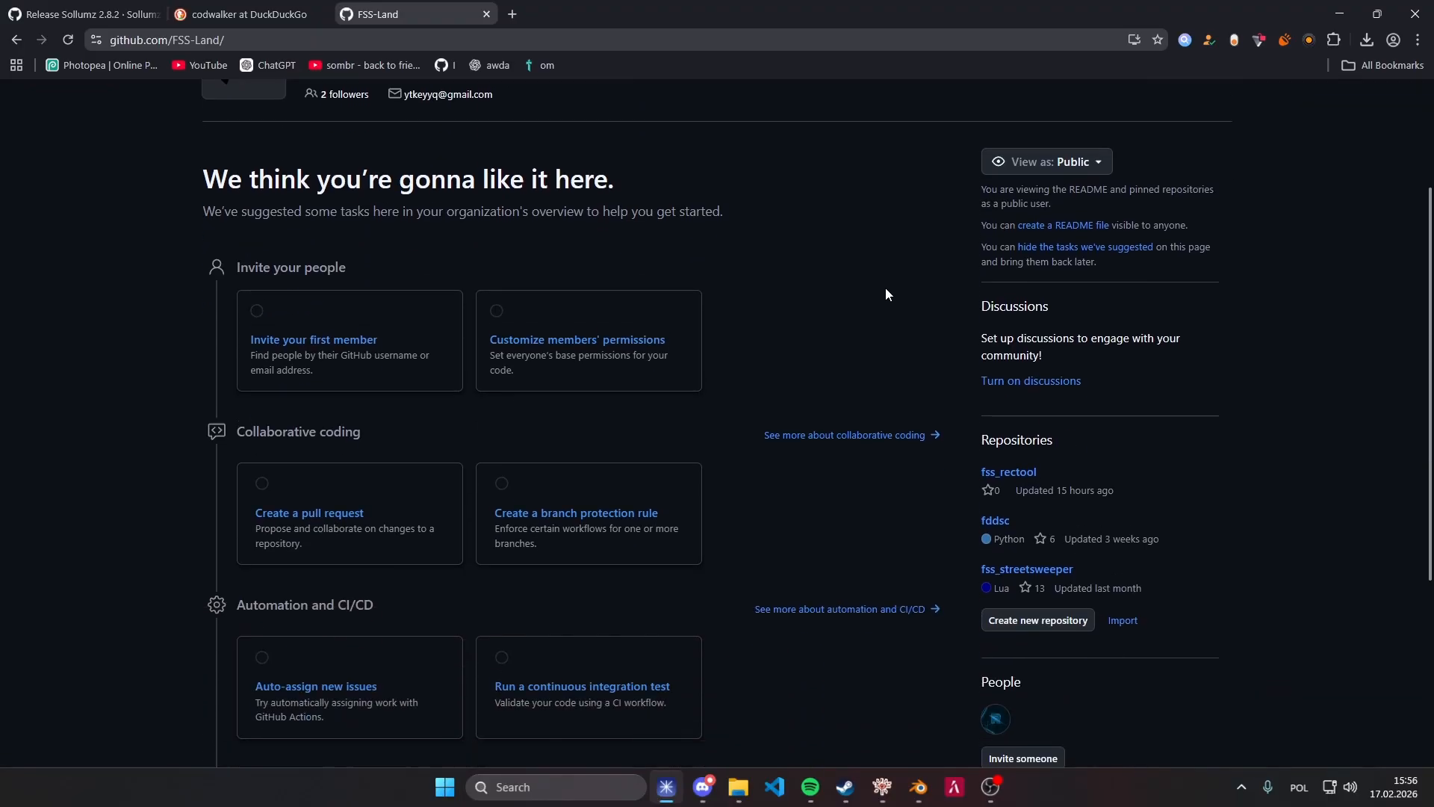
pyautogui.scroll(-1, 887, 293)
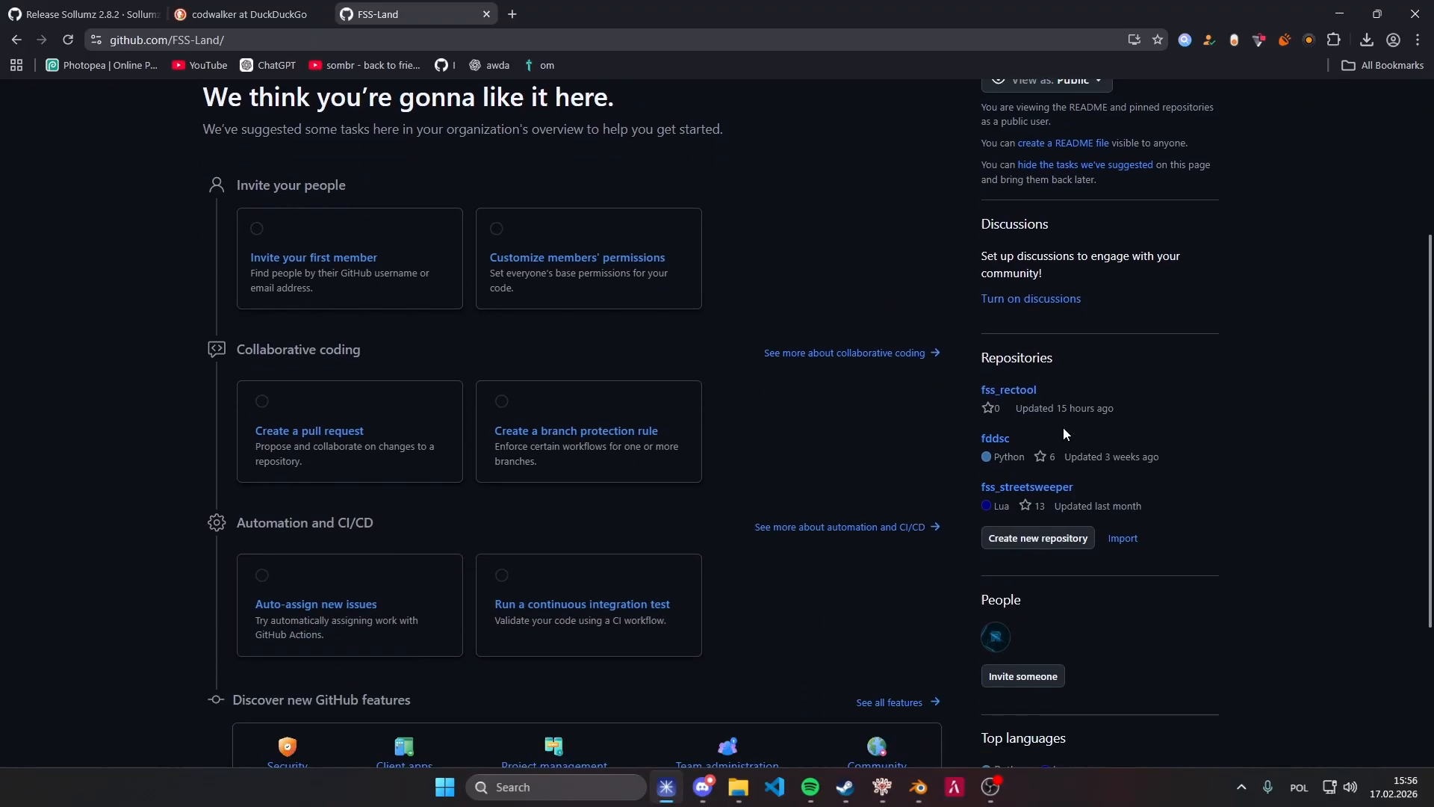
pyautogui.click(998, 440)
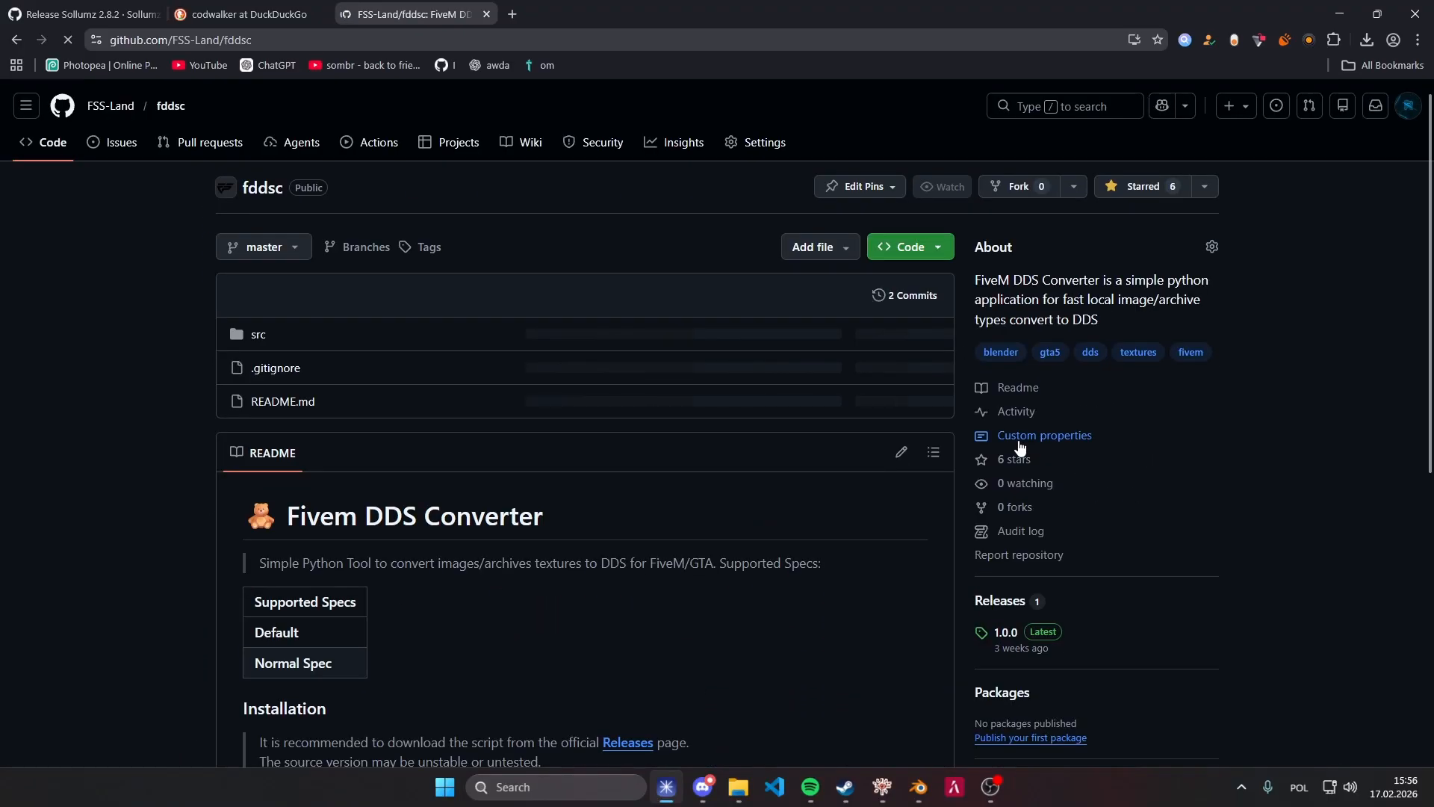
pyautogui.scroll(-2, 1020, 448)
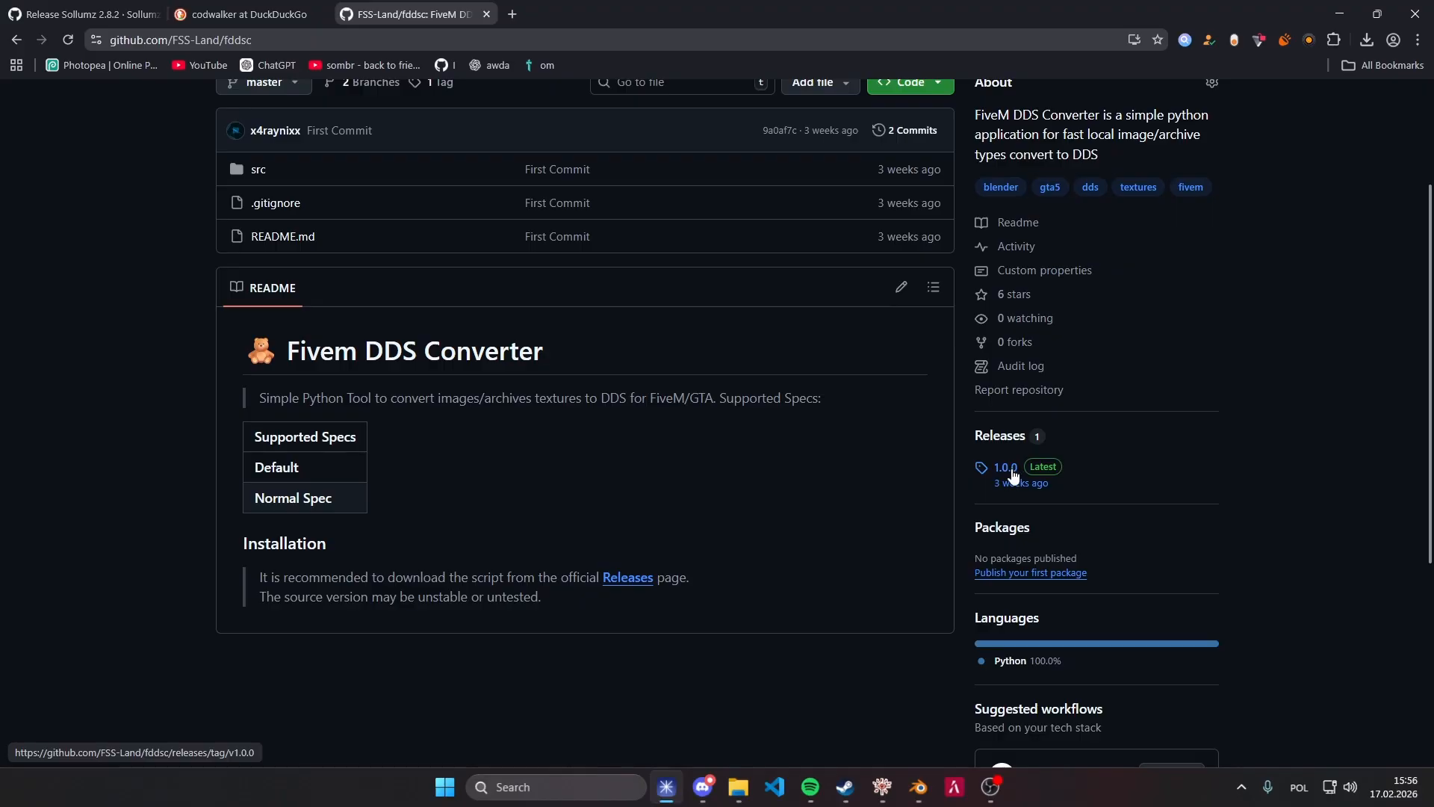
pyautogui.click(1006, 469)
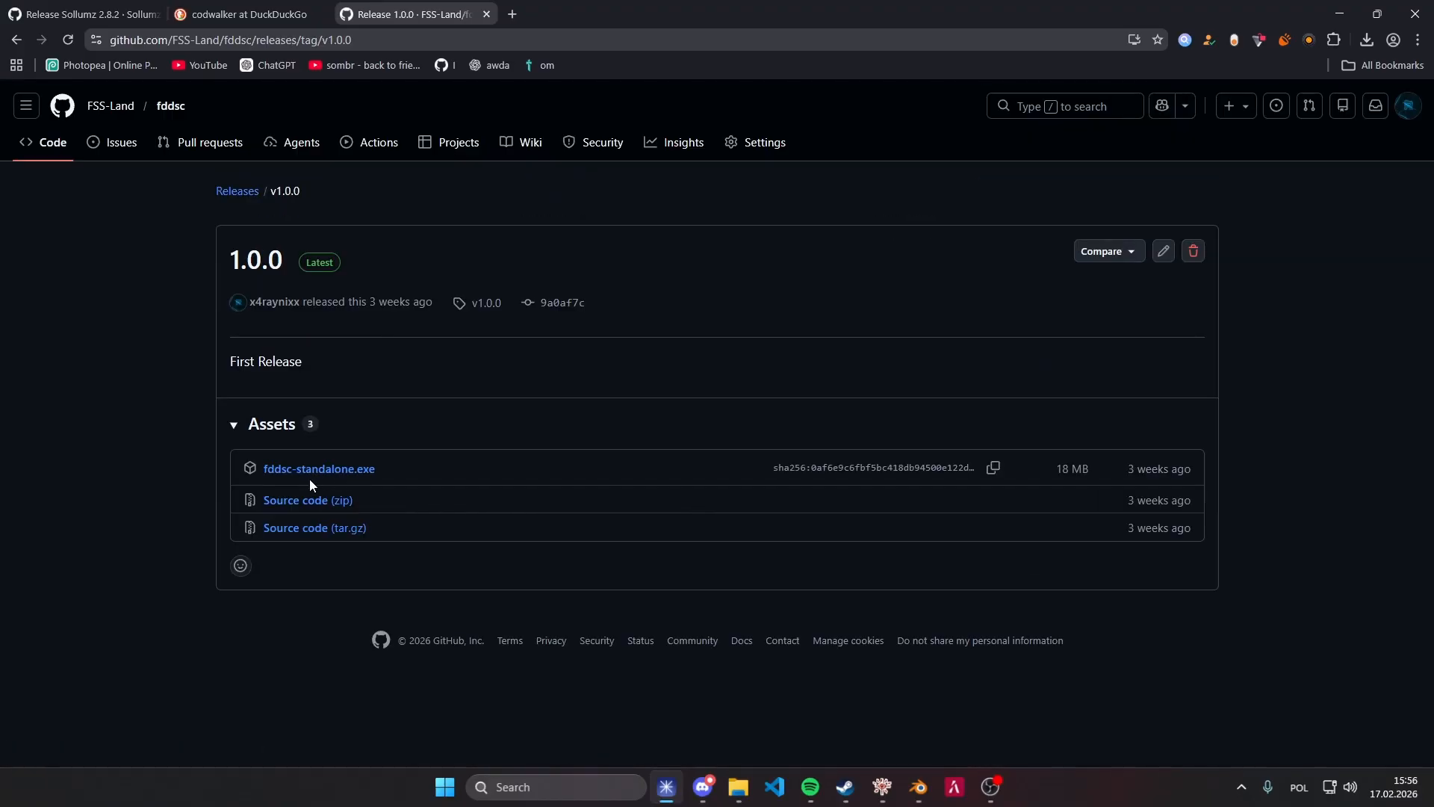
pyautogui.click(314, 470)
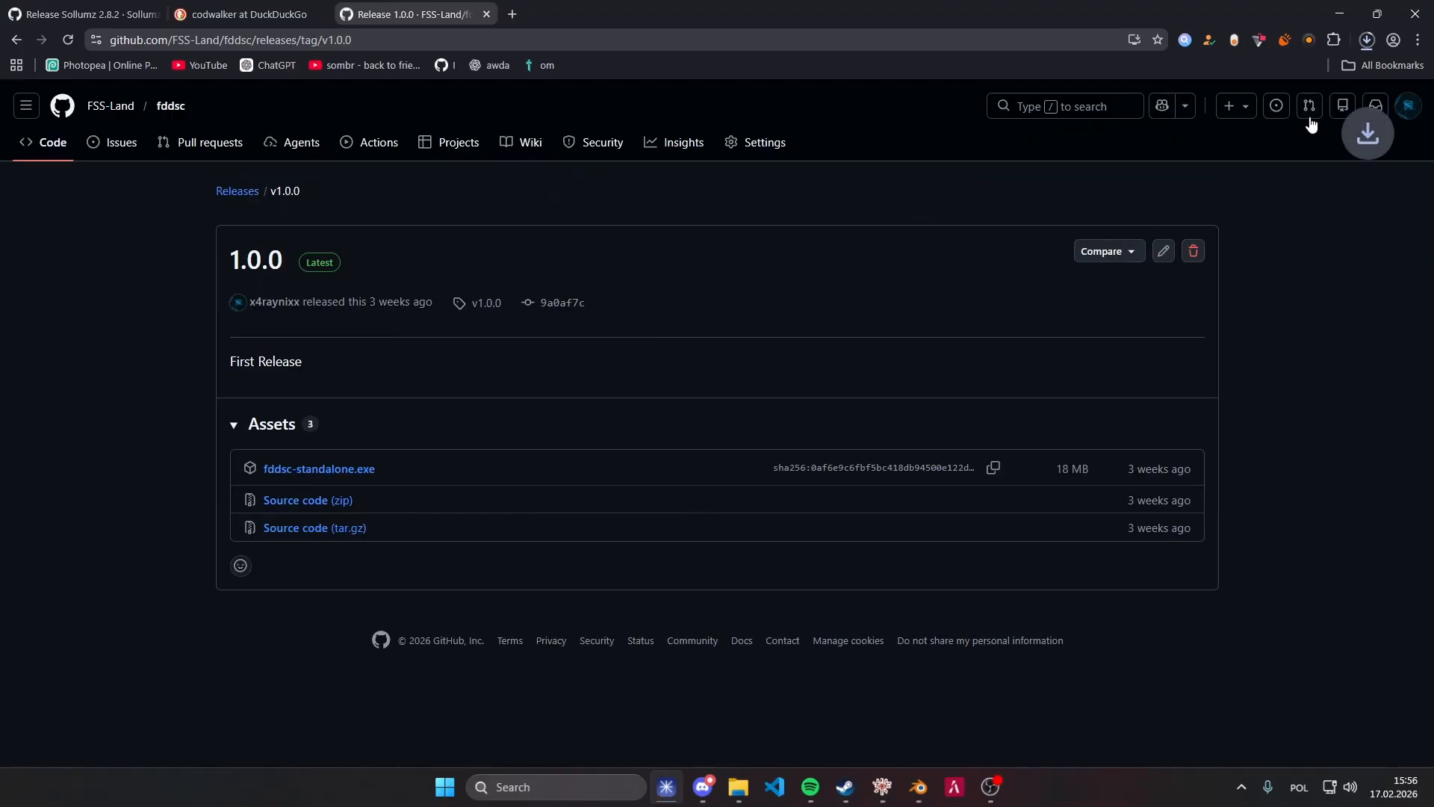
pyautogui.click(1367, 39)
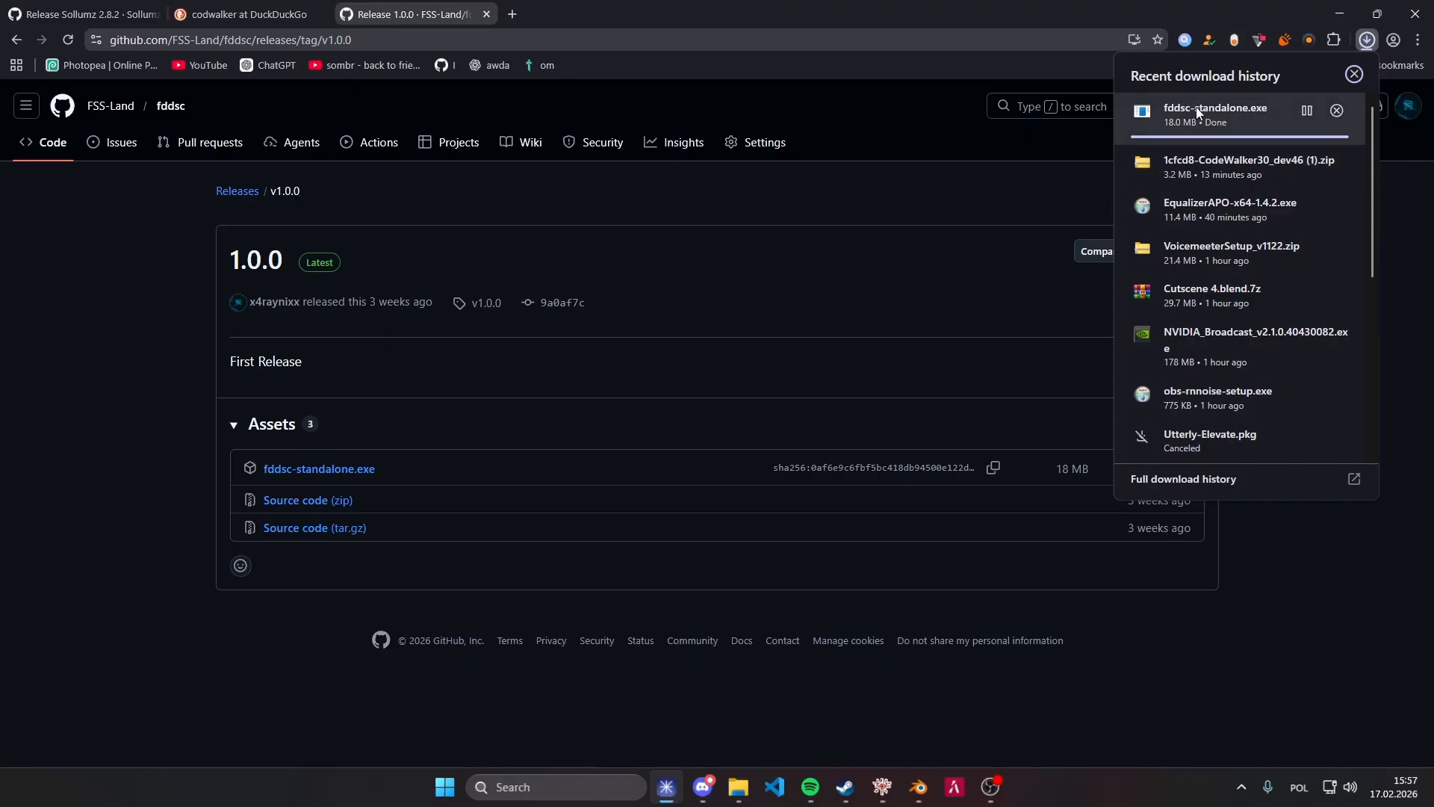
# Minimize the browser and launch the FiveM DDS Converter app.
pyautogui.click(1339, 14)
pyautogui.press('super')
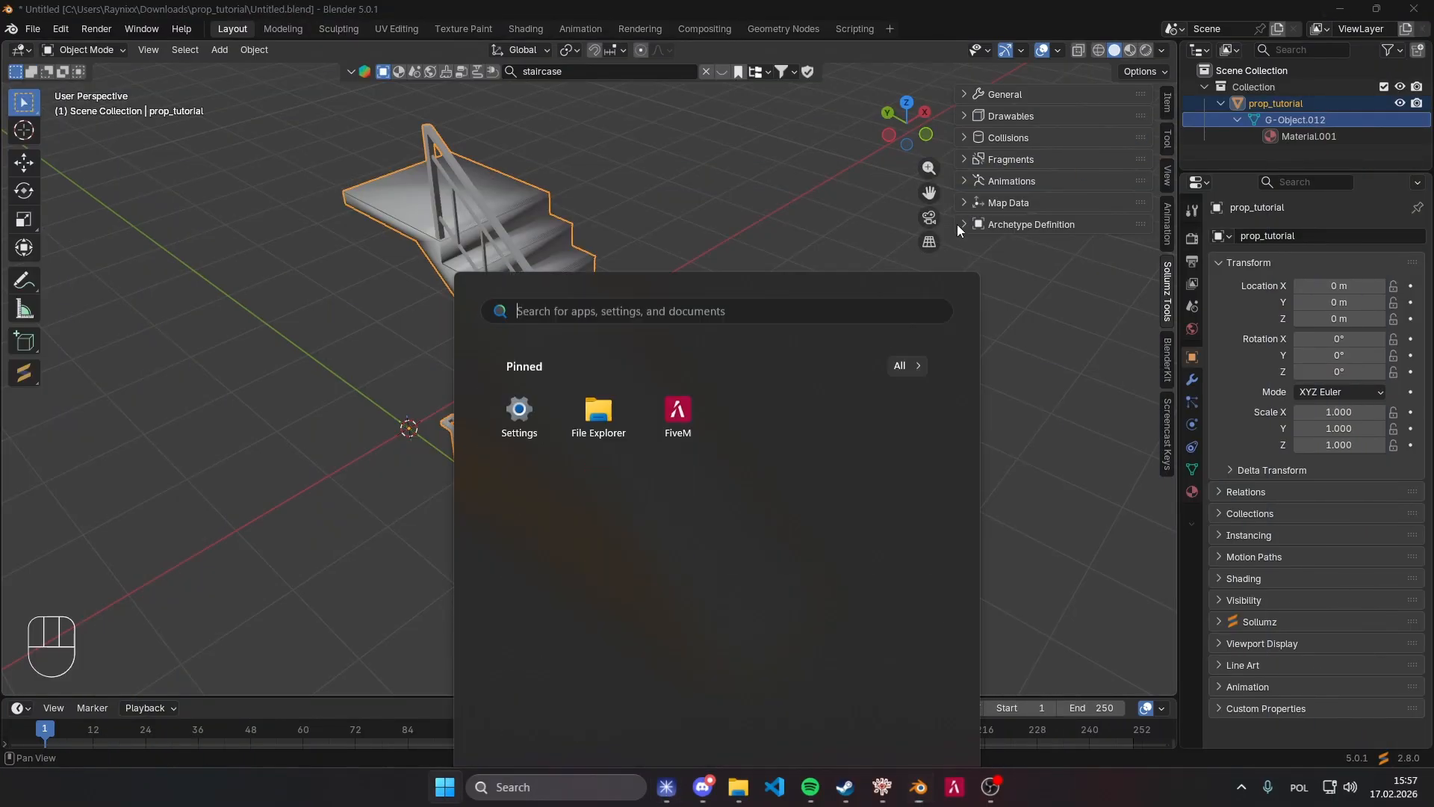
pyautogui.write('fivem')
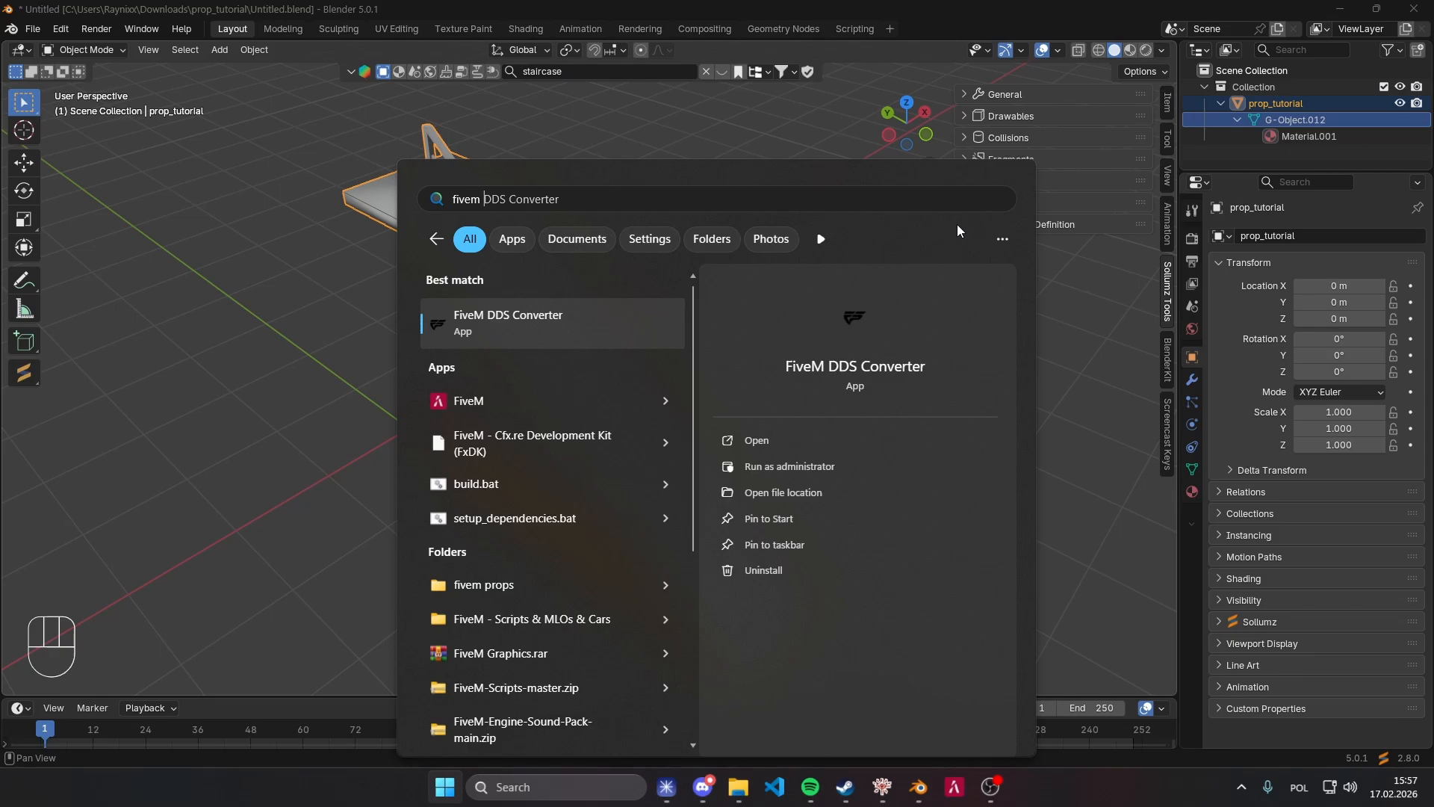
pyautogui.press('Return')
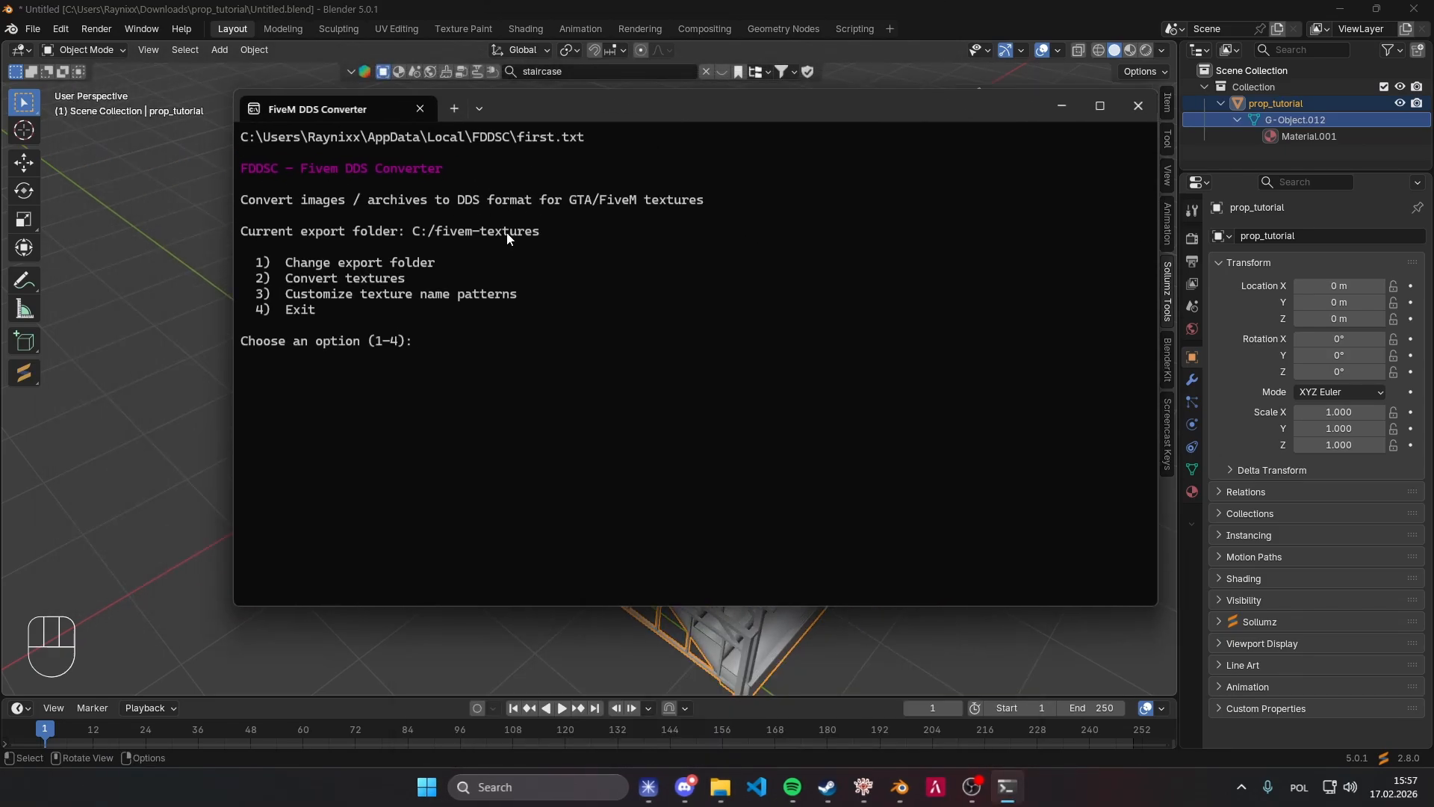
# Review the converter's export path, open option 1 for changing the export folder, and leave without selecting a folder.
pyautogui.moveTo(363, 135); pyautogui.dragTo(449, 138)
pyautogui.click(496, 140)
pyautogui.moveTo(280, 236); pyautogui.dragTo(474, 237)
pyautogui.click(496, 237)
pyautogui.write('1')
pyautogui.press('Return')
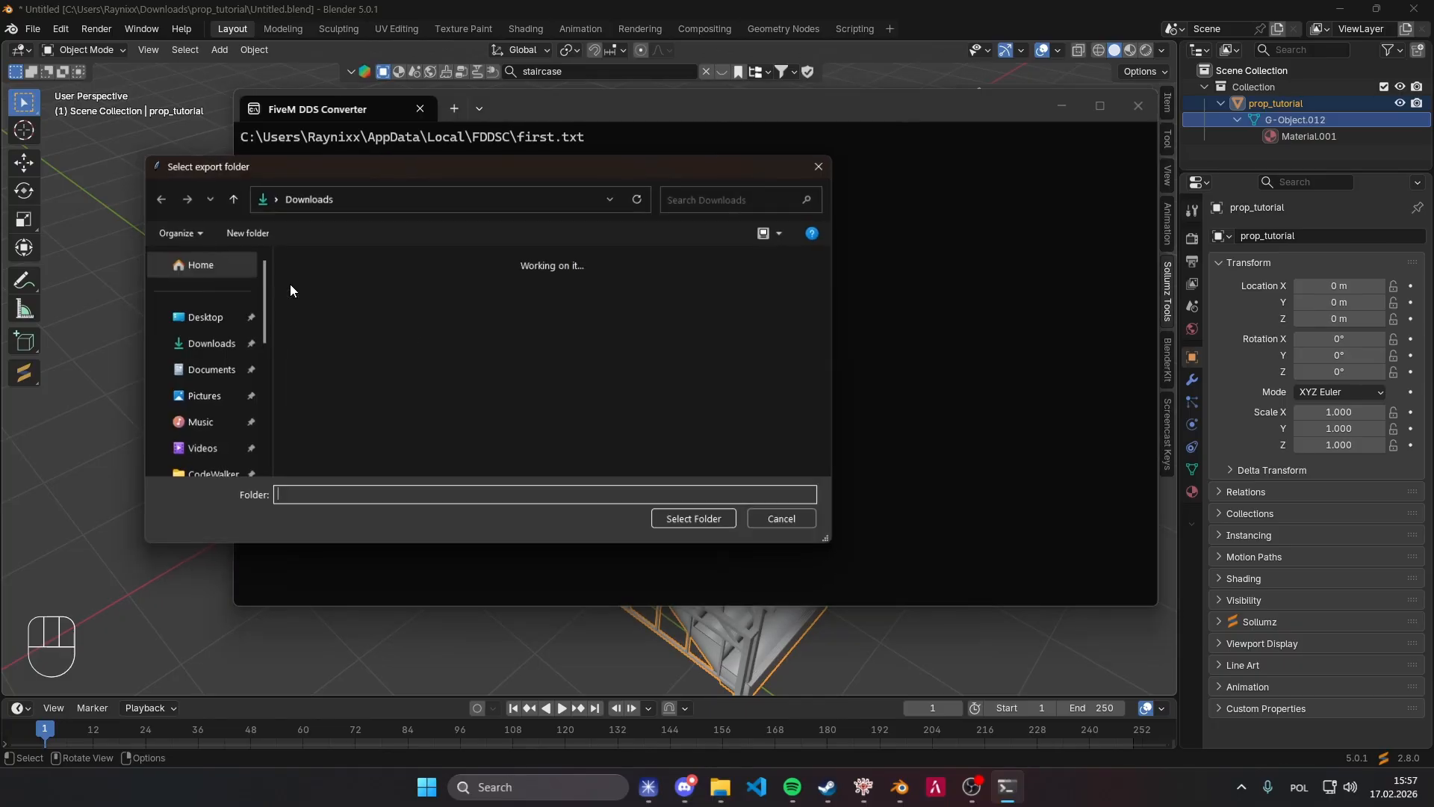
pyautogui.scroll(-3, 215, 381)
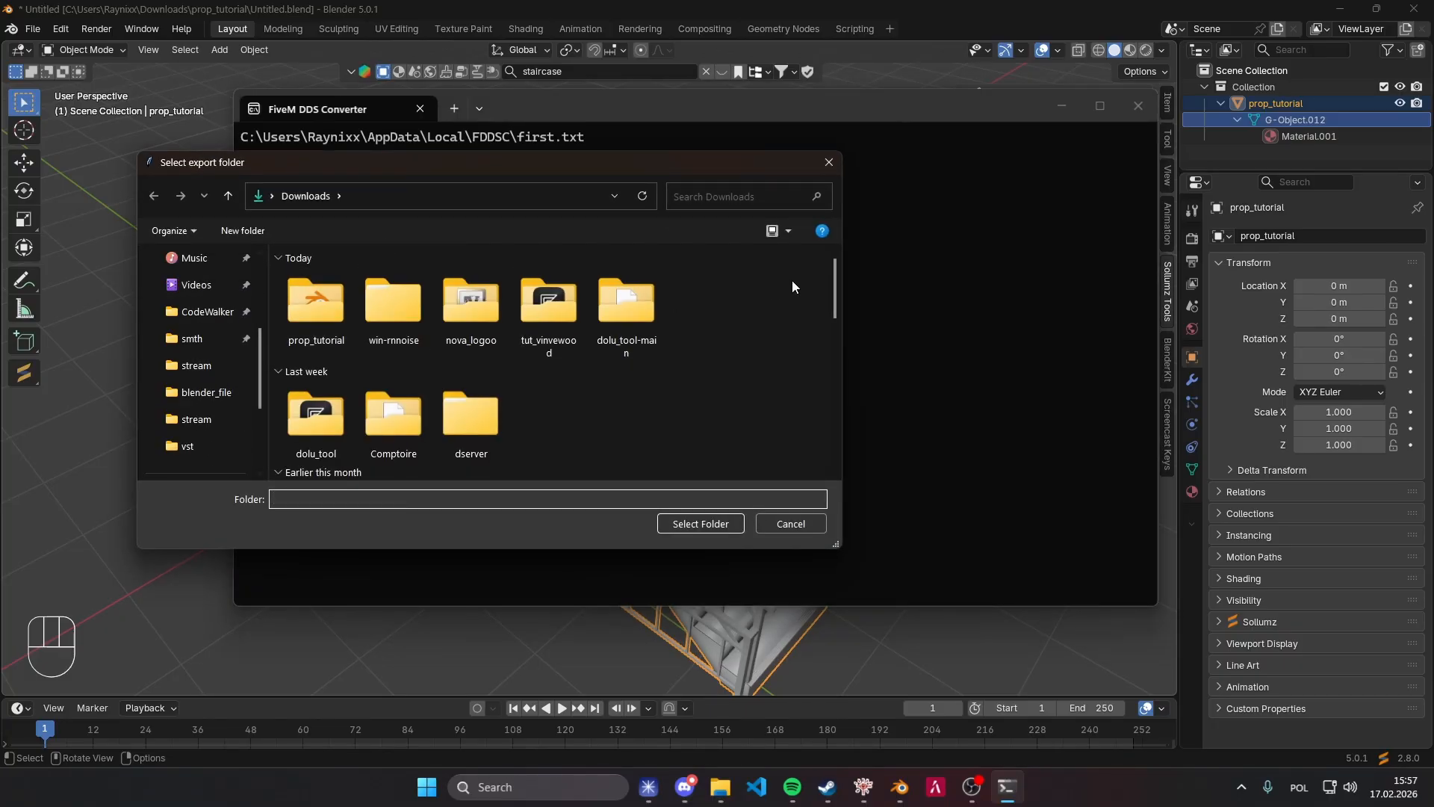
pyautogui.click(830, 162)
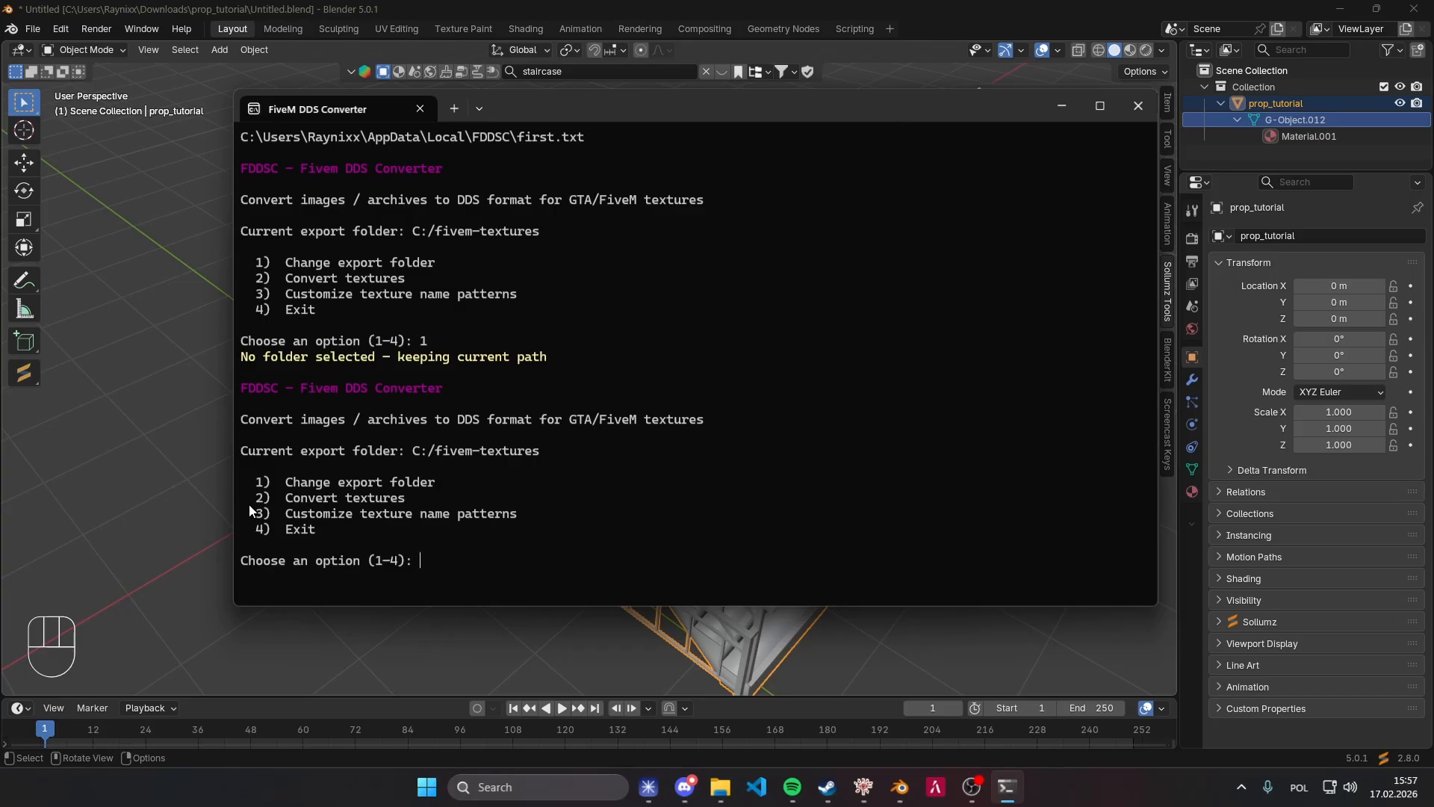
# Open texture conversion in single file / archive mode and look through the supported files in Downloads, leaving without selecting one.
pyautogui.write('2')
pyautogui.press('Return')
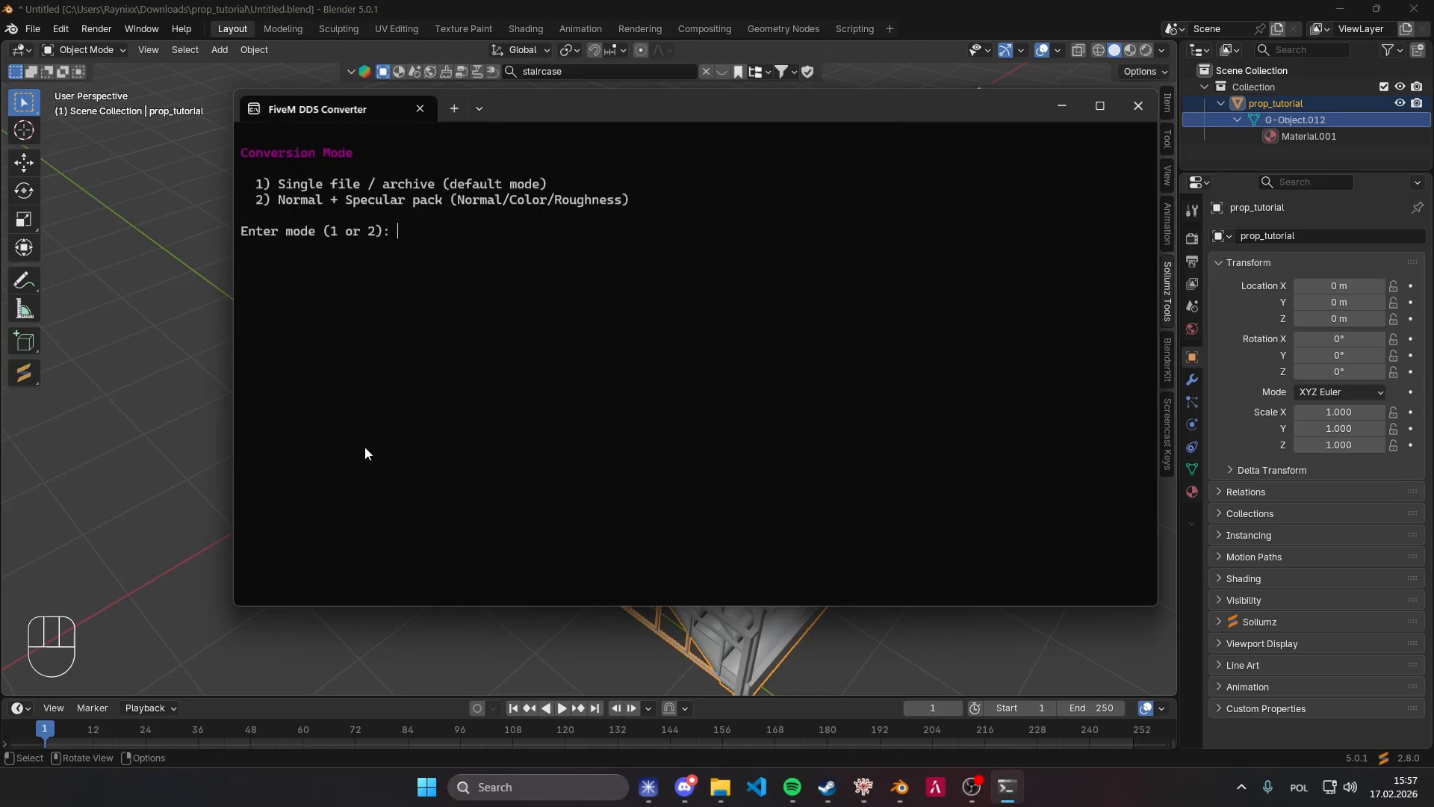
pyautogui.write('1')
pyautogui.press('Return')
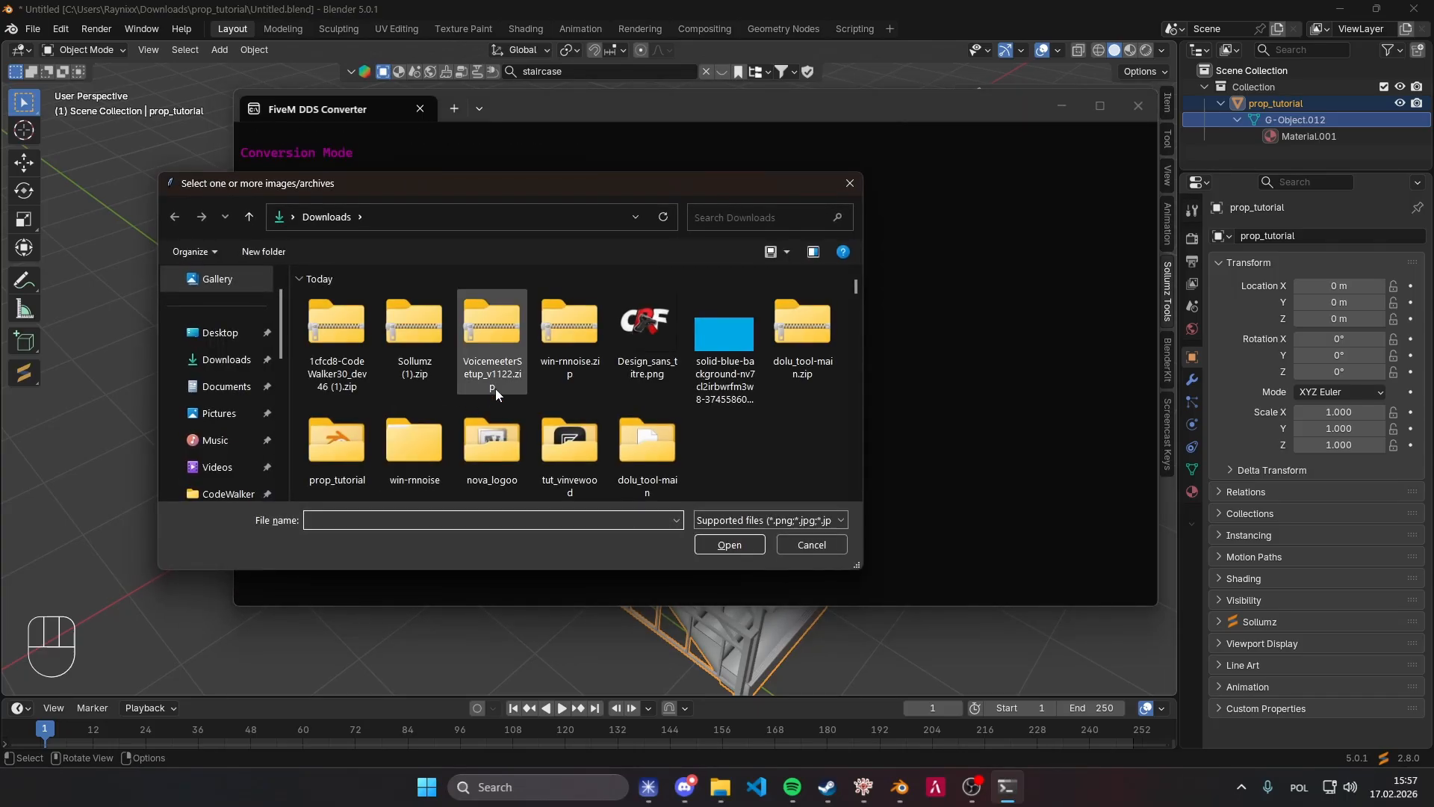
pyautogui.scroll(-1, 706, 364)
pyautogui.scroll(-3, 704, 357)
pyautogui.scroll(2, 703, 357)
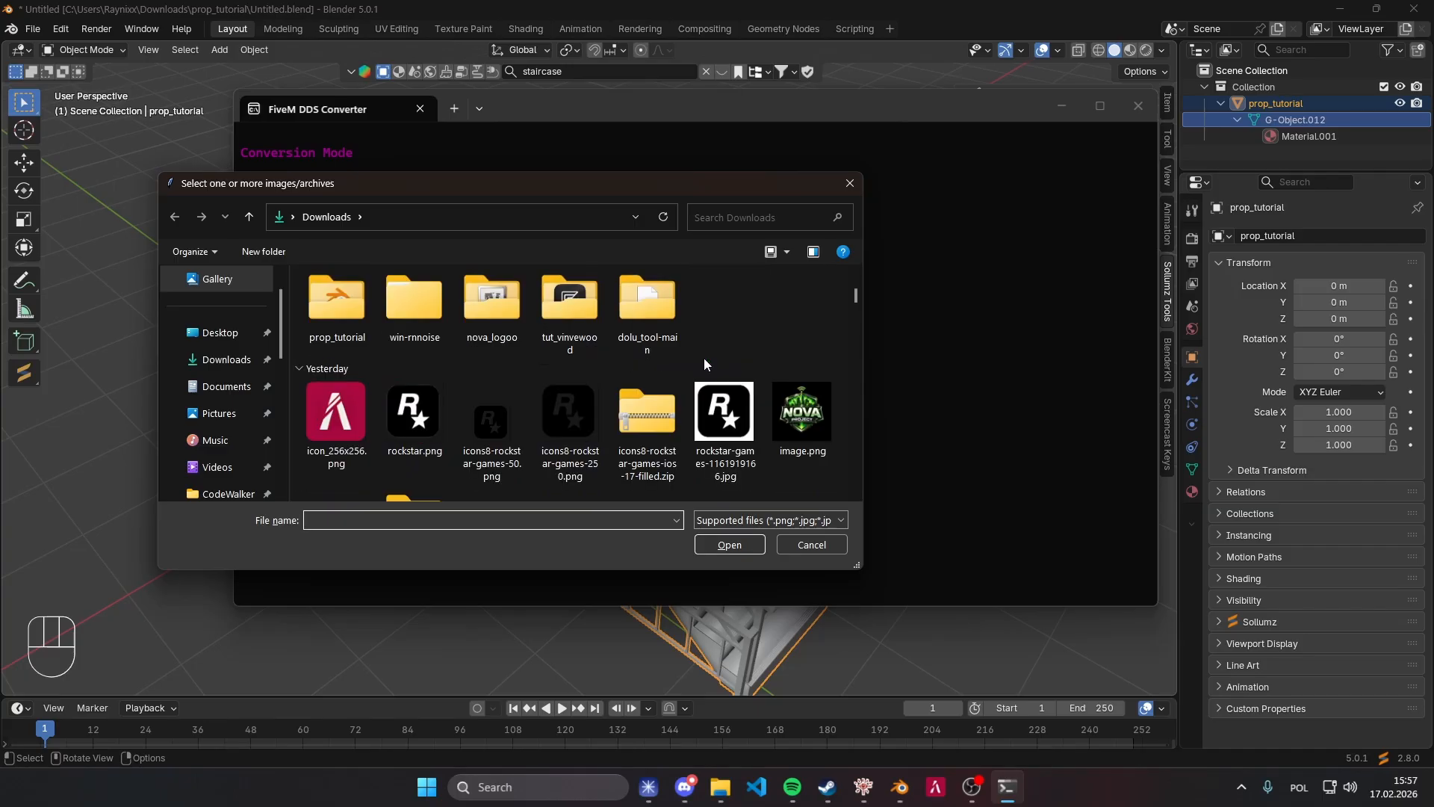
pyautogui.scroll(-1, 690, 360)
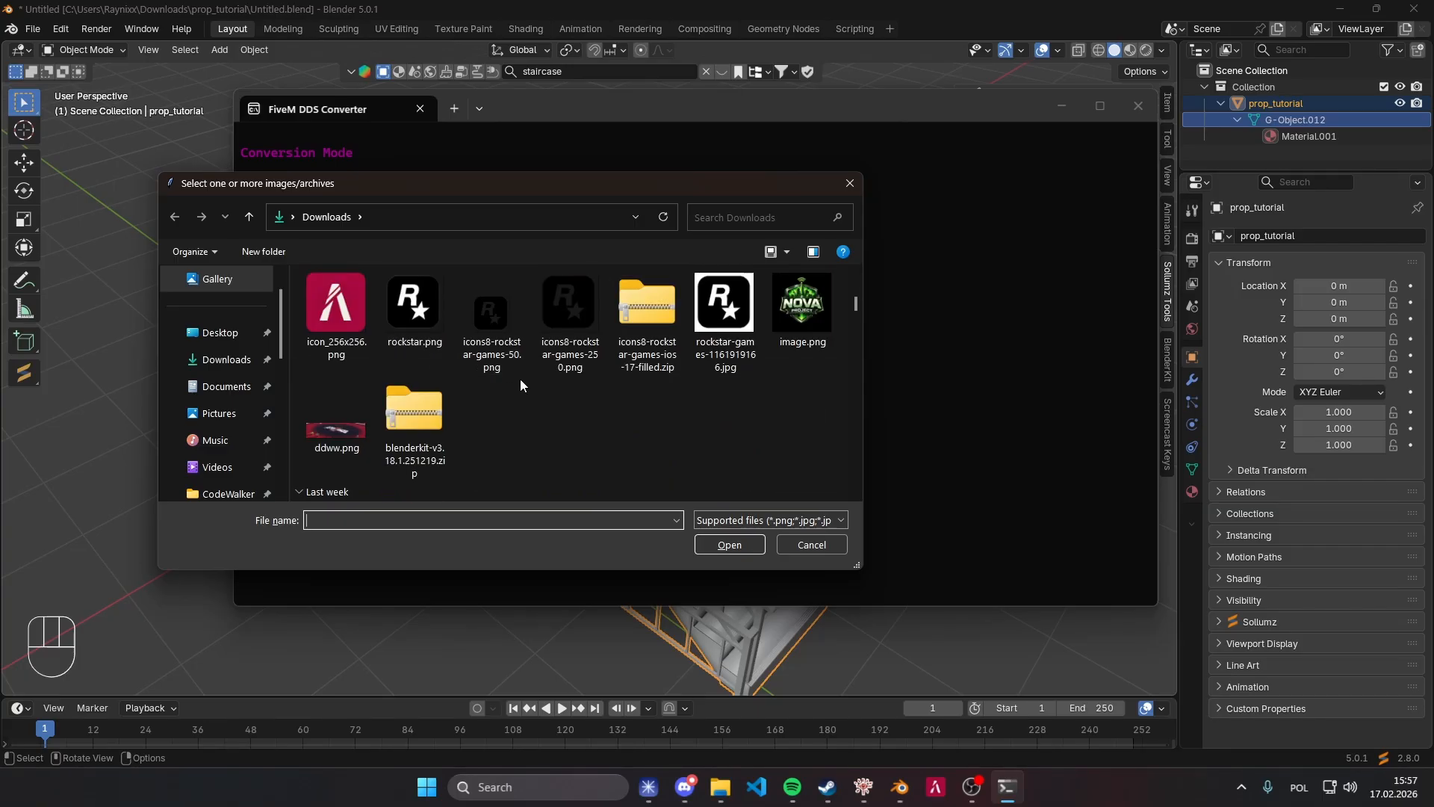
pyautogui.scroll(-6, 492, 381)
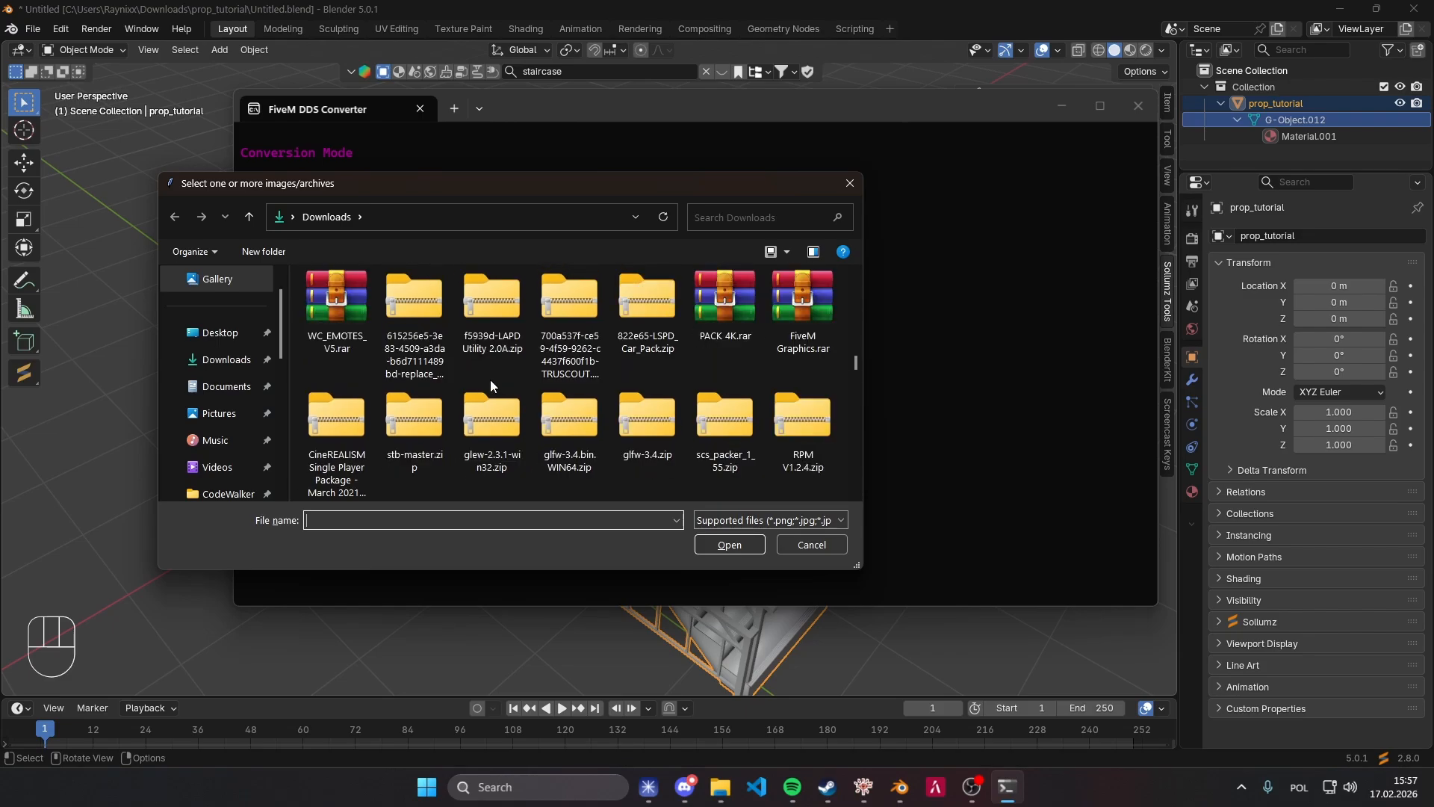
pyautogui.scroll(-5, 490, 380)
pyautogui.press('Escape')
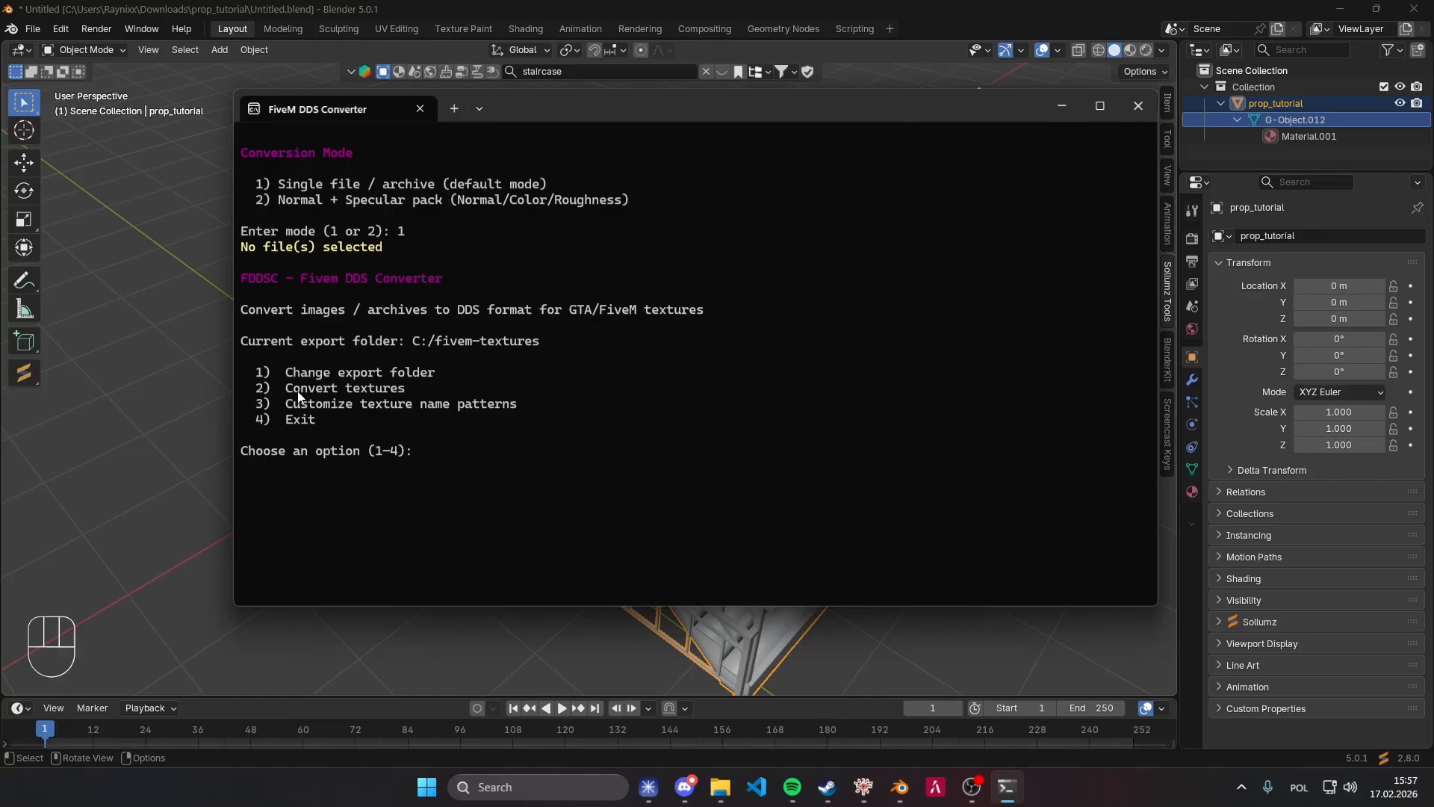
# Start a texture conversion in Normal + Specular pack mode and browse the Downloads folder in the file selection window.
pyautogui.write('2')
pyautogui.press('Return')
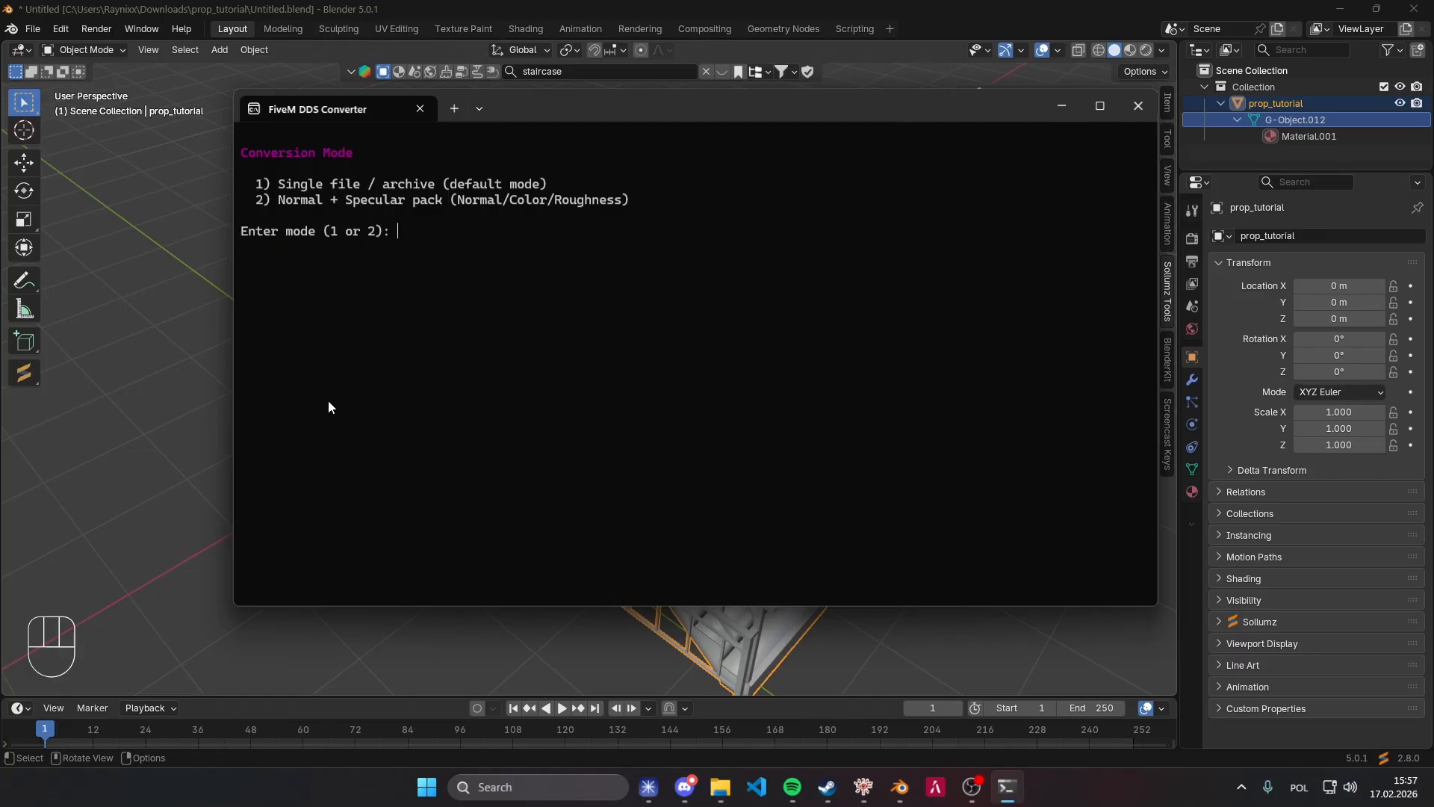
pyautogui.write('2')
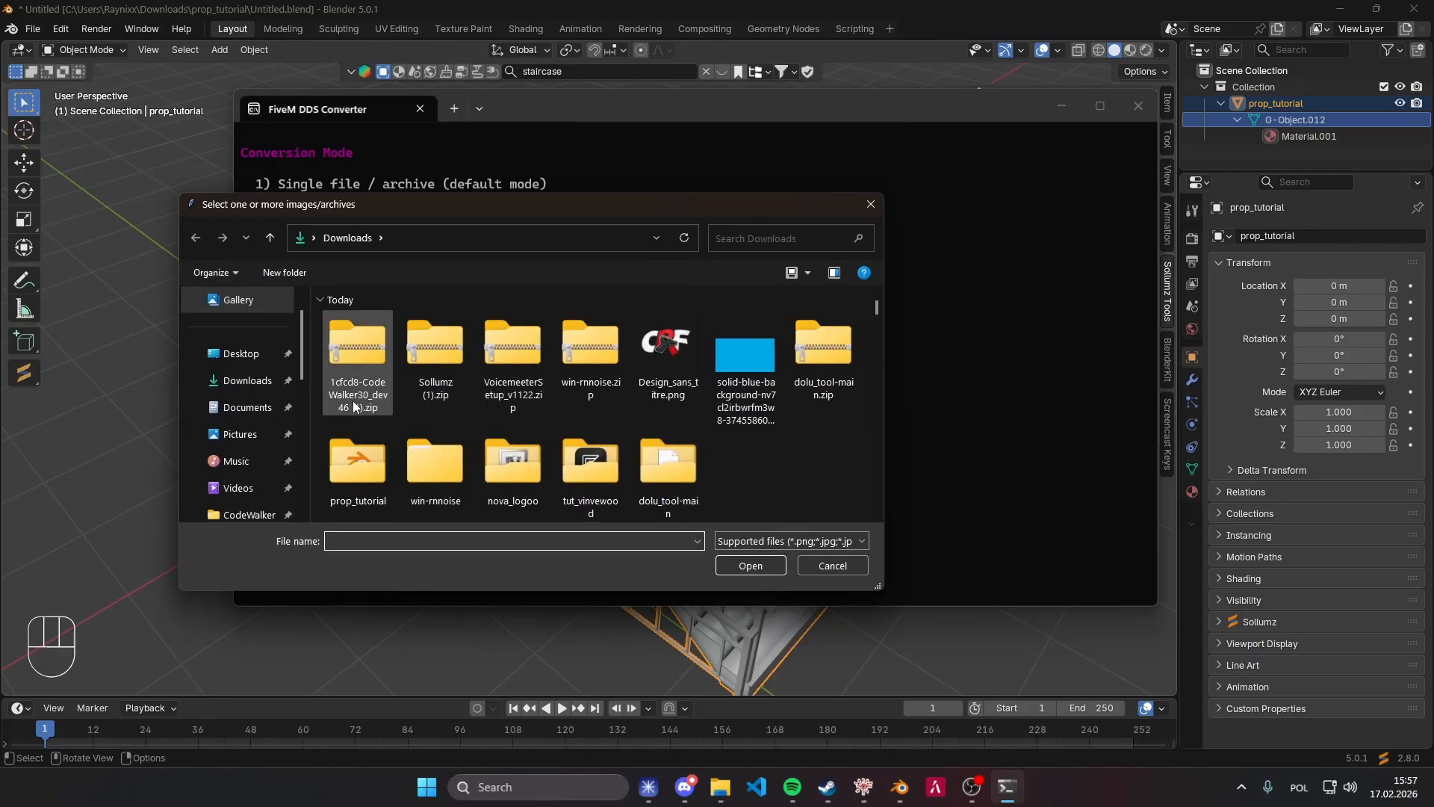
pyautogui.moveTo(417, 207); pyautogui.dragTo(787, 191)
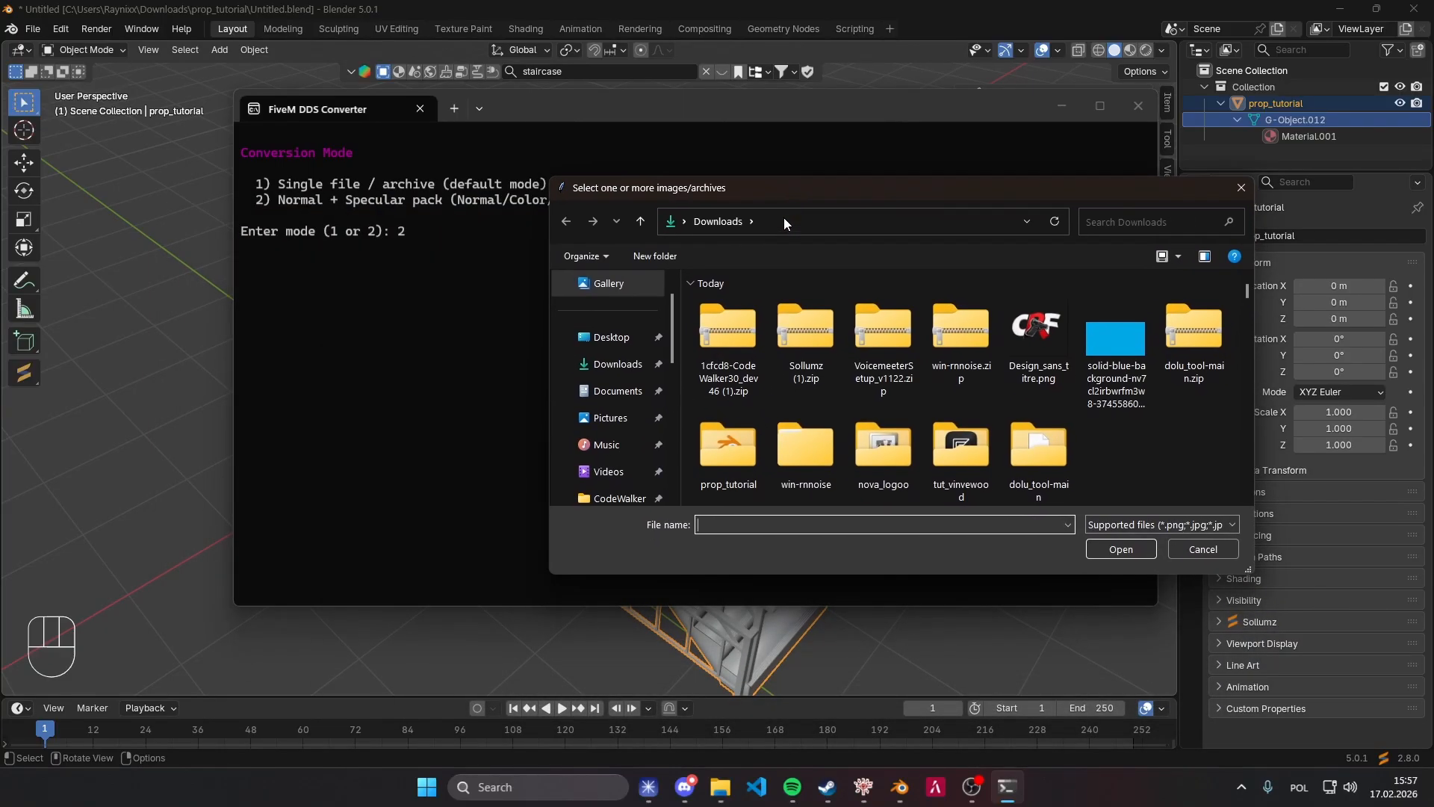
pyautogui.scroll(-5, 1019, 400)
pyautogui.scroll(6, 1009, 401)
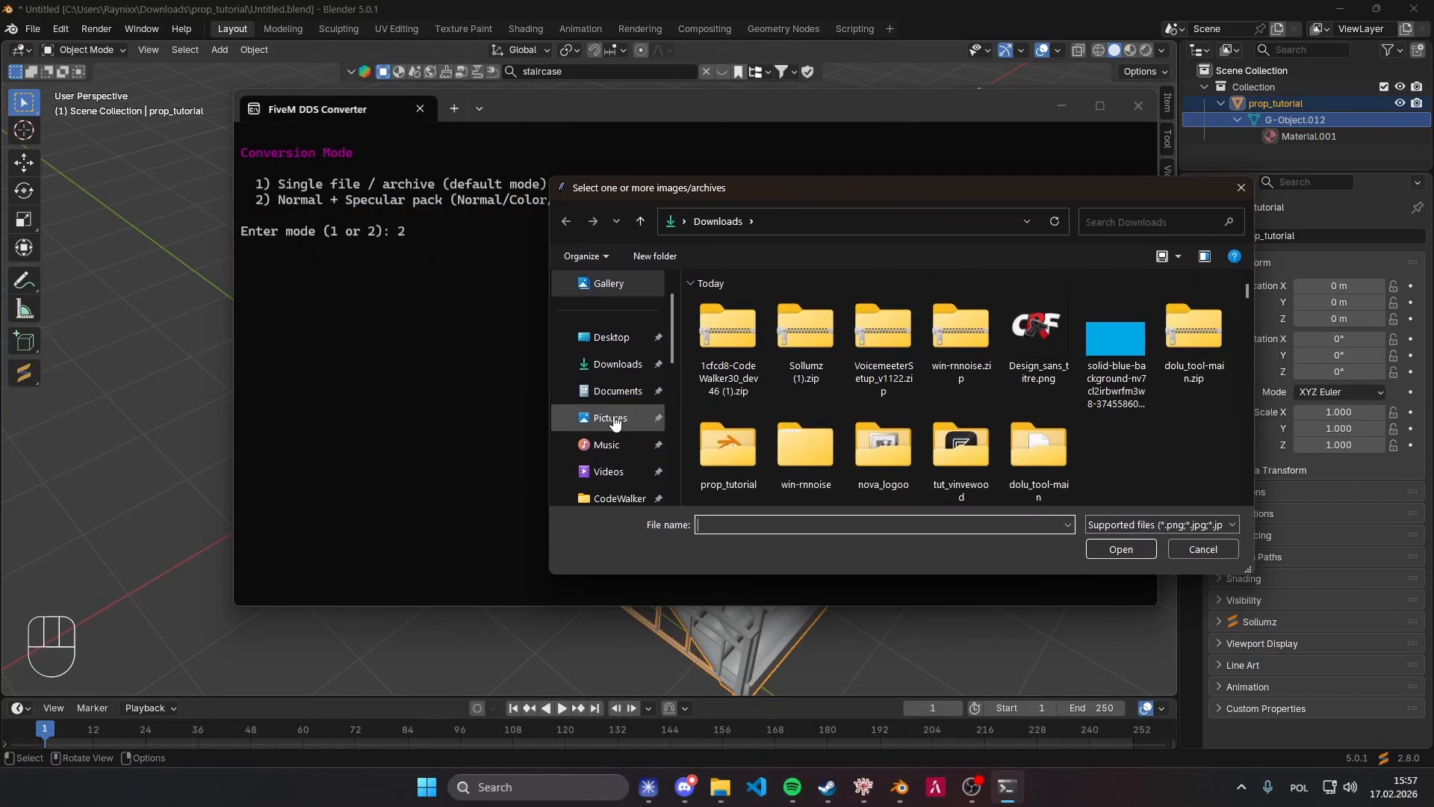
pyautogui.scroll(-2, 624, 419)
pyautogui.scroll(-2, 631, 419)
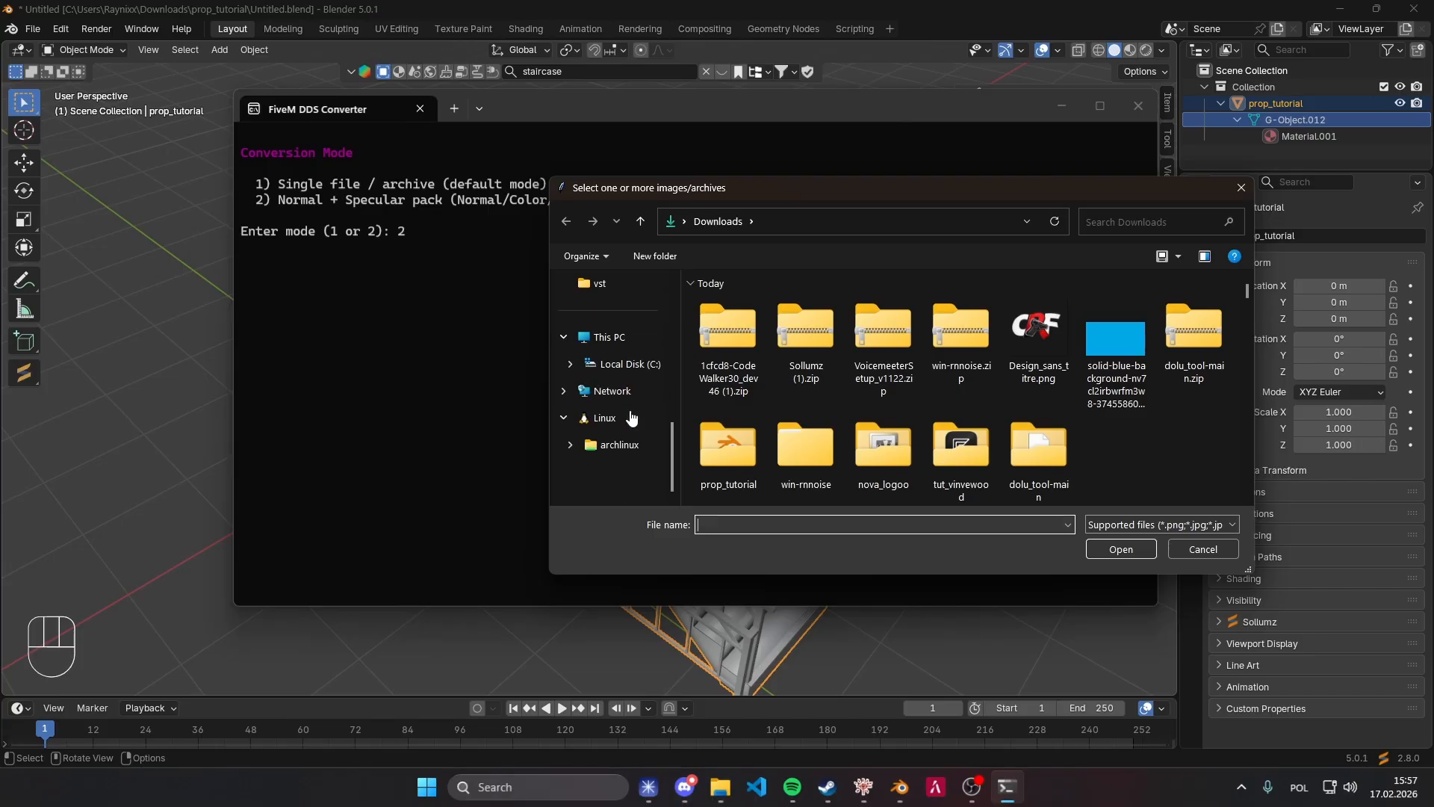
# Switch to the web browser and open ambientcg.com in a new tab.
pyautogui.click(643, 790)
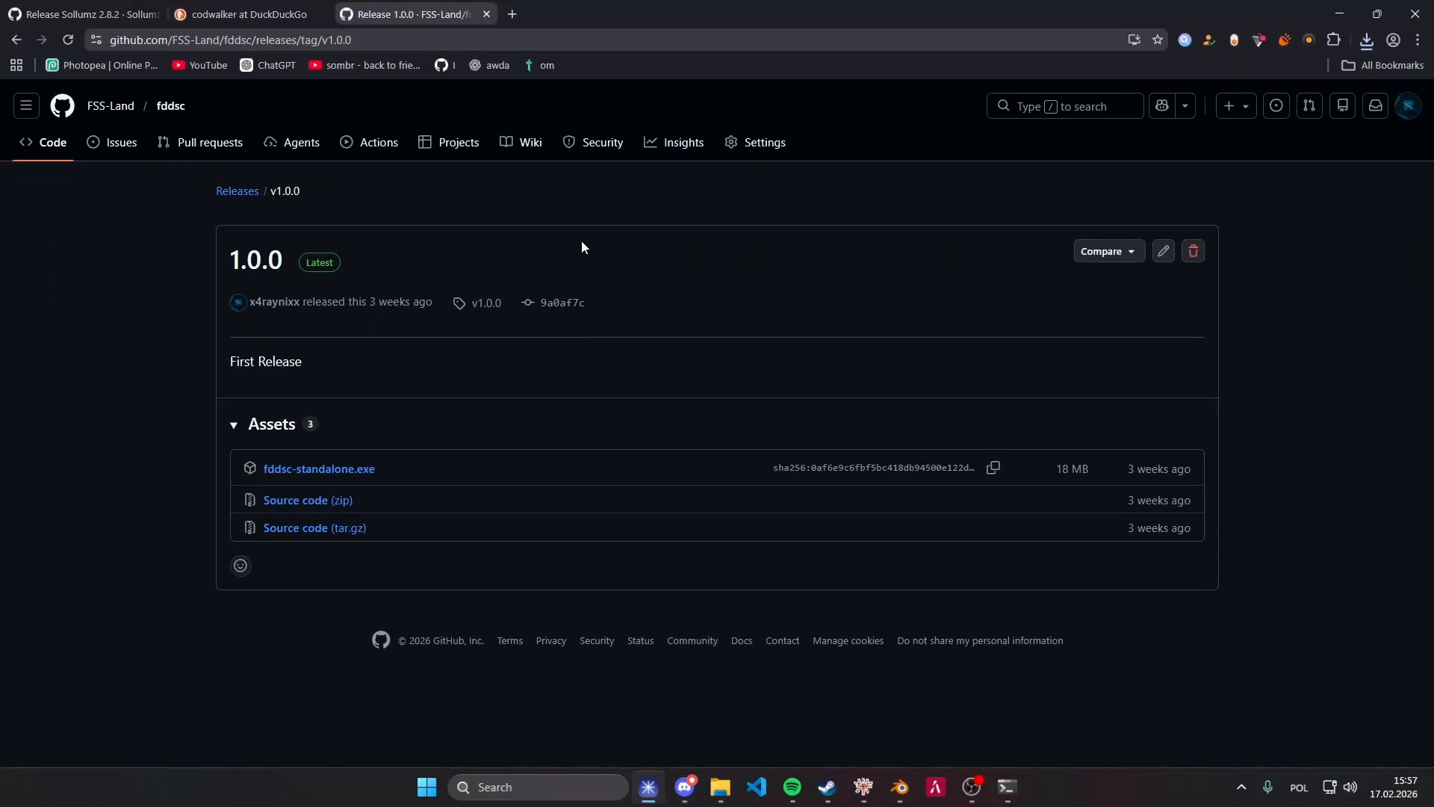
pyautogui.click(510, 20)
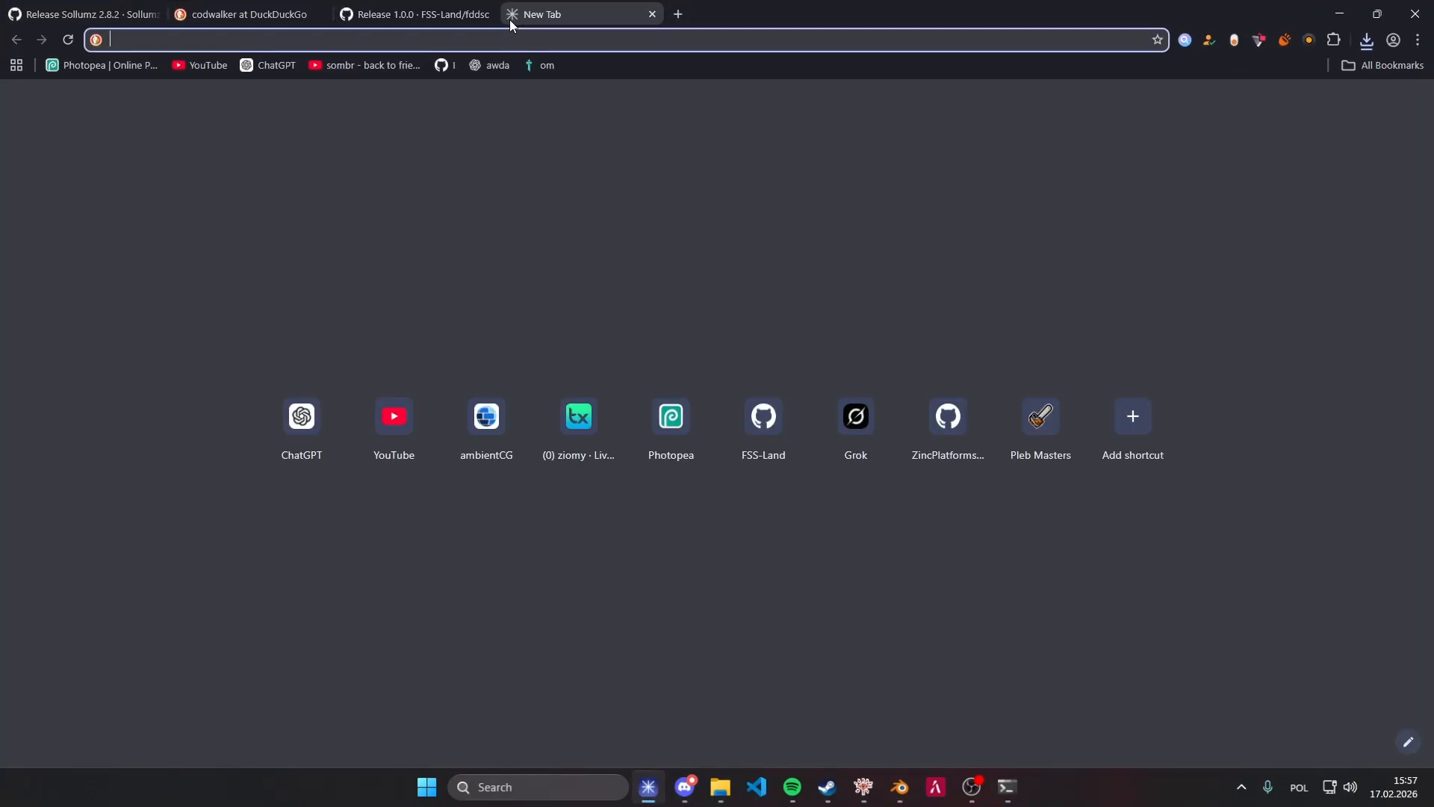
pyautogui.write('ambientcg.com')
pyautogui.press('Return')
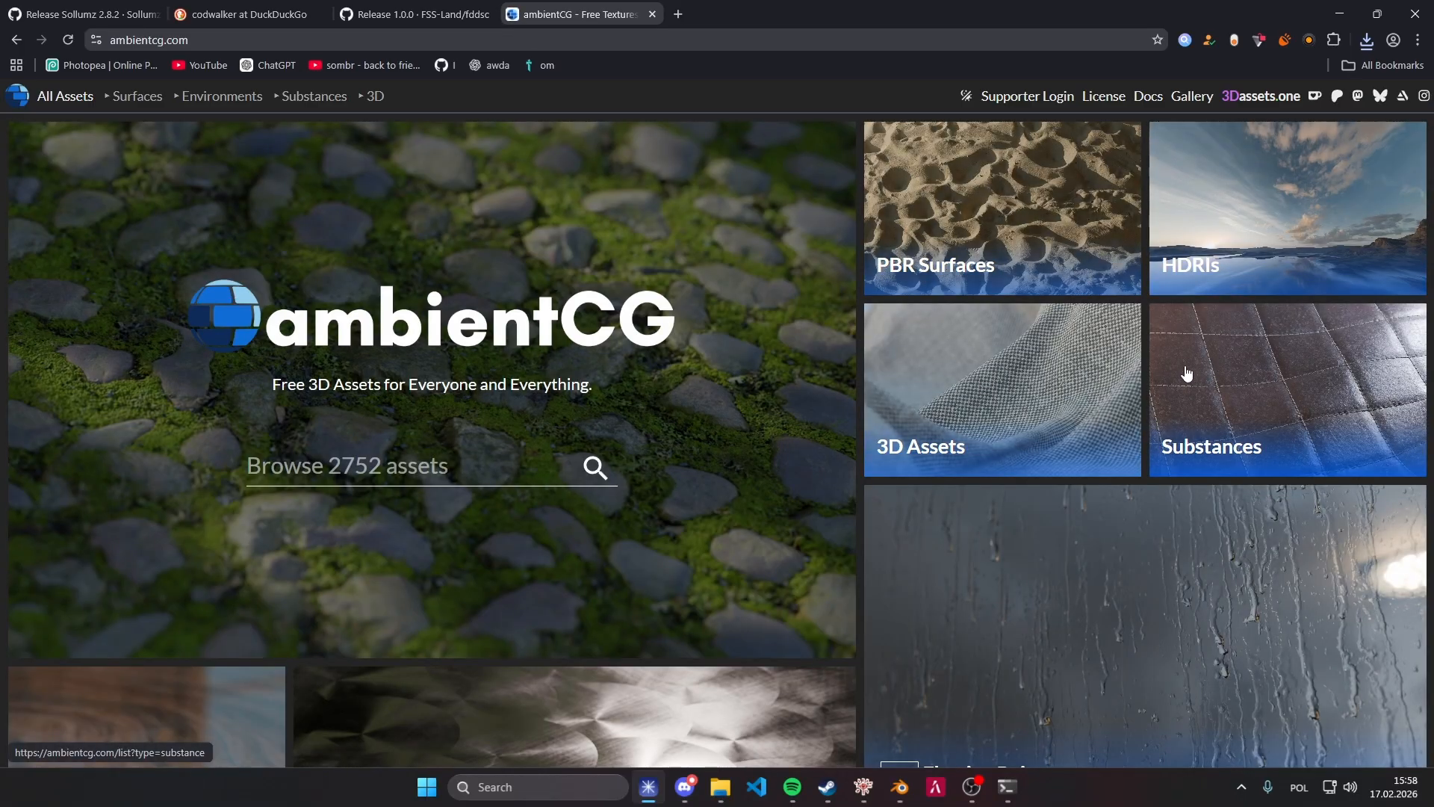
# Browse ambientCG's complete asset list and open the dark Wood 051 material page.
pyautogui.click(1187, 373)
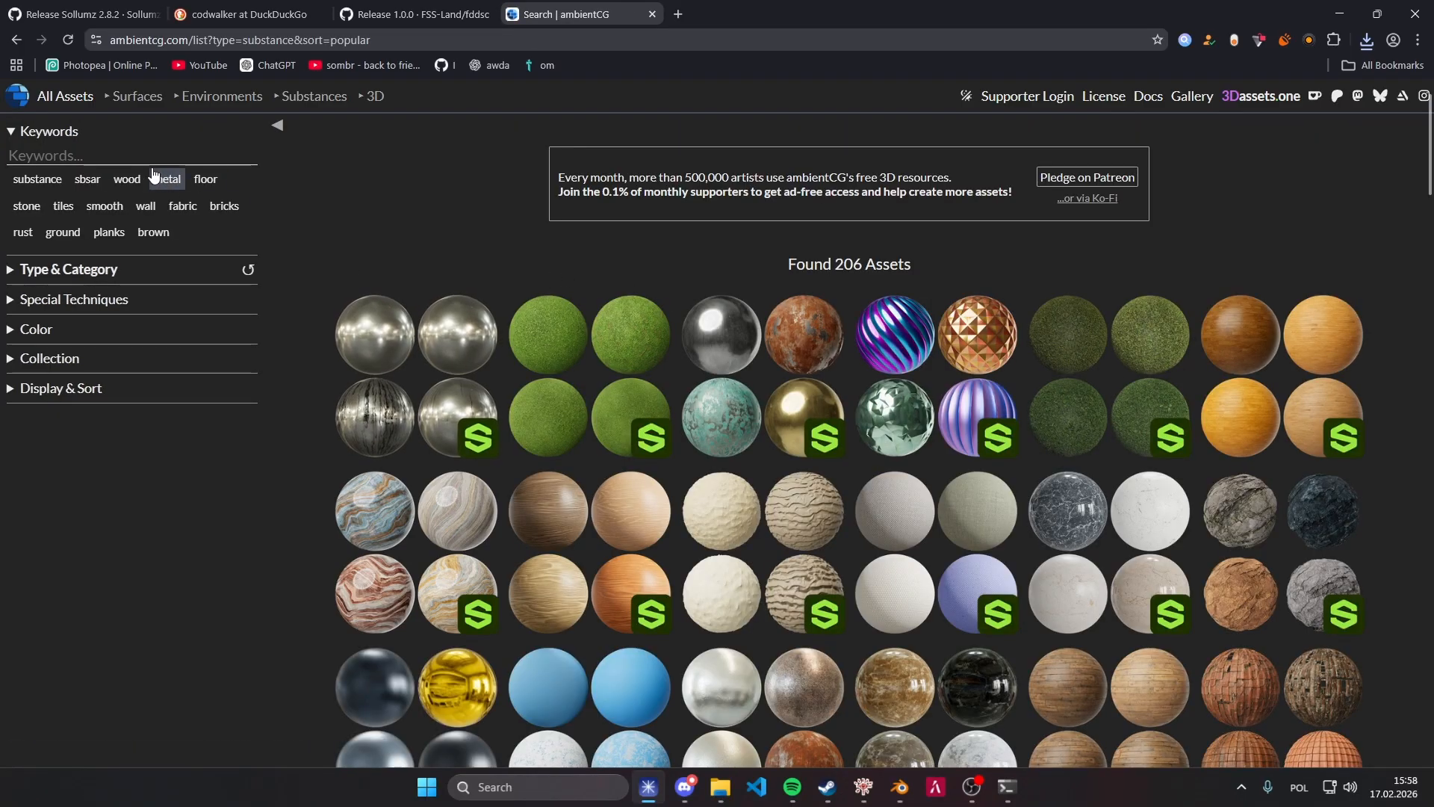
pyautogui.click(10, 104)
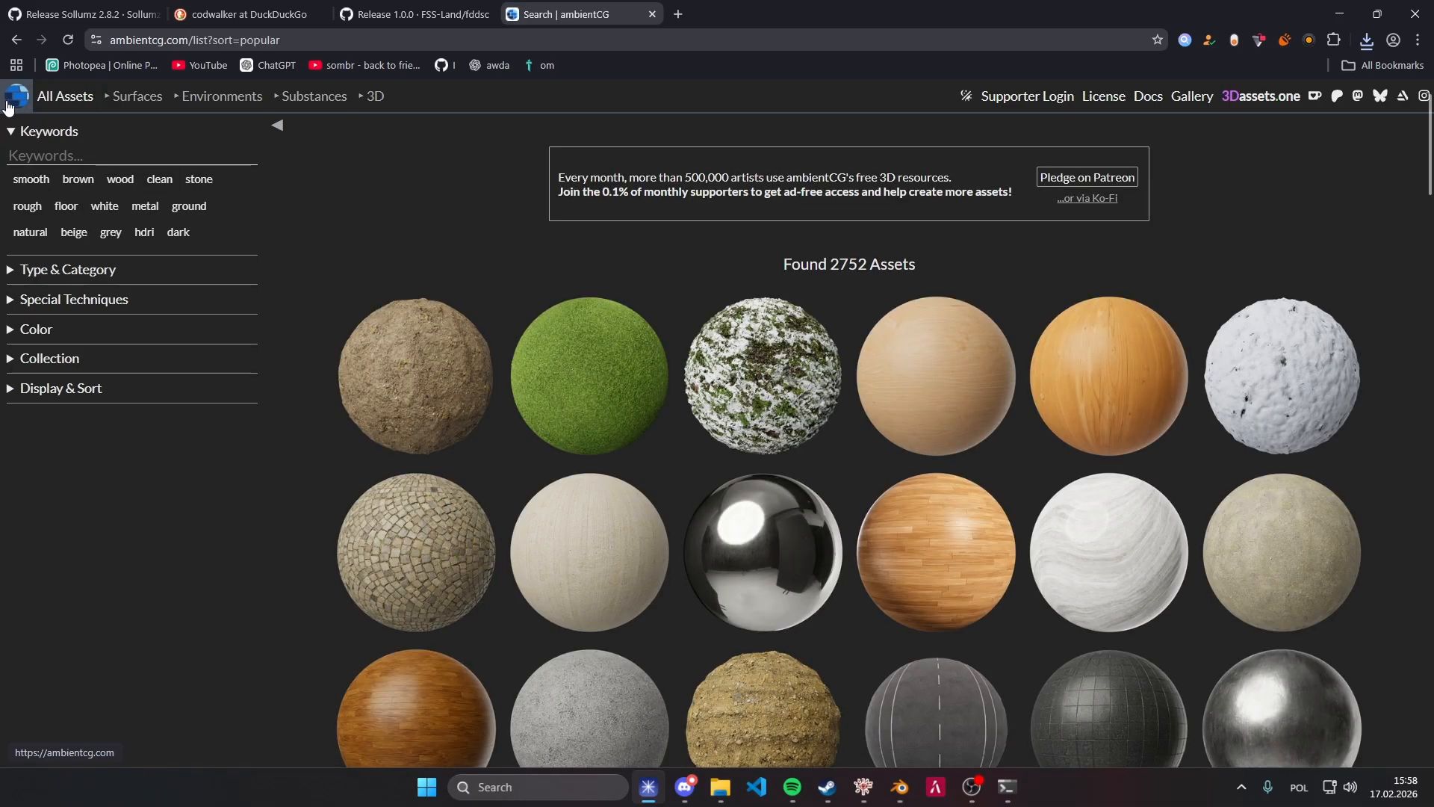
pyautogui.scroll(-1, 431, 294)
pyautogui.scroll(1, 432, 295)
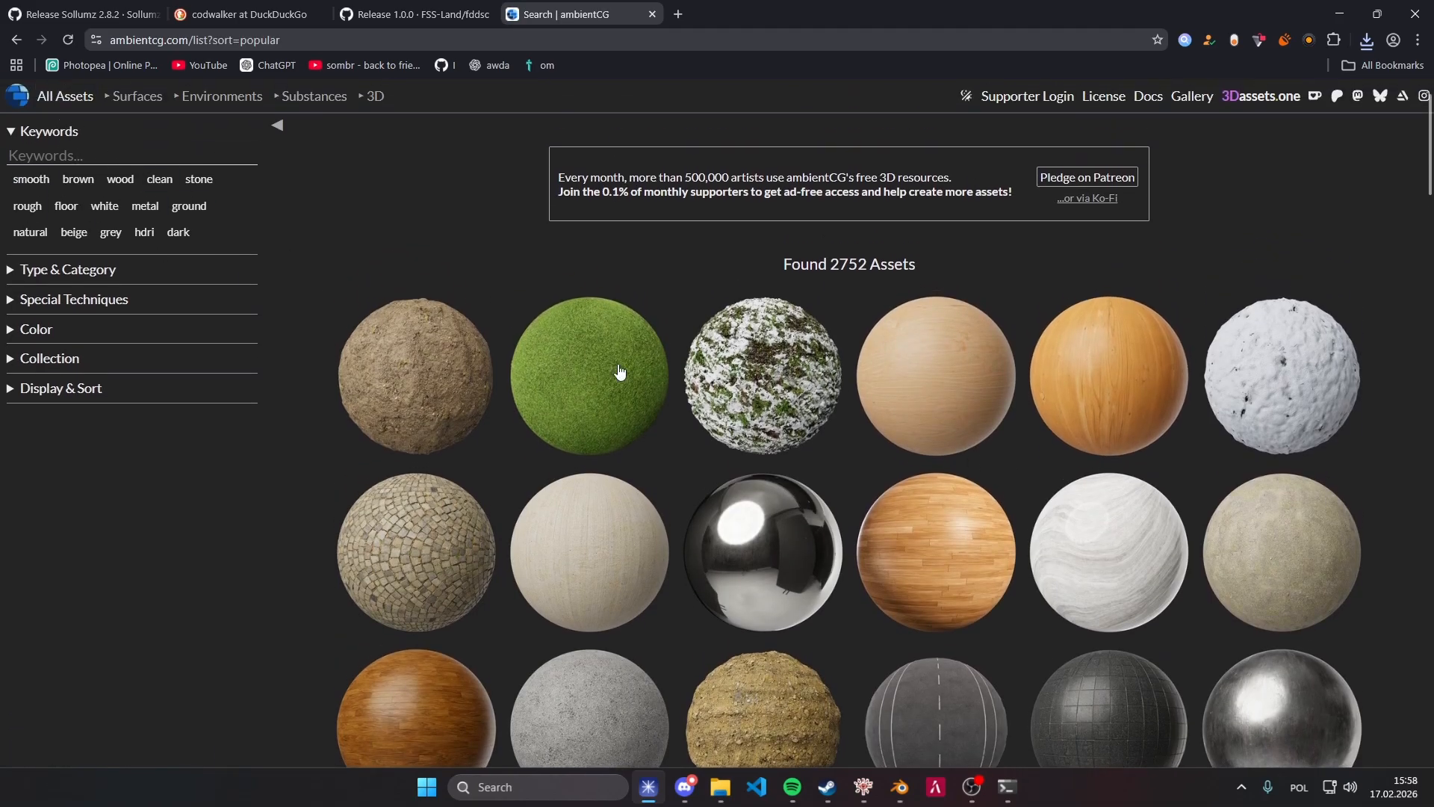
pyautogui.scroll(-3, 794, 433)
pyautogui.scroll(-3, 1083, 480)
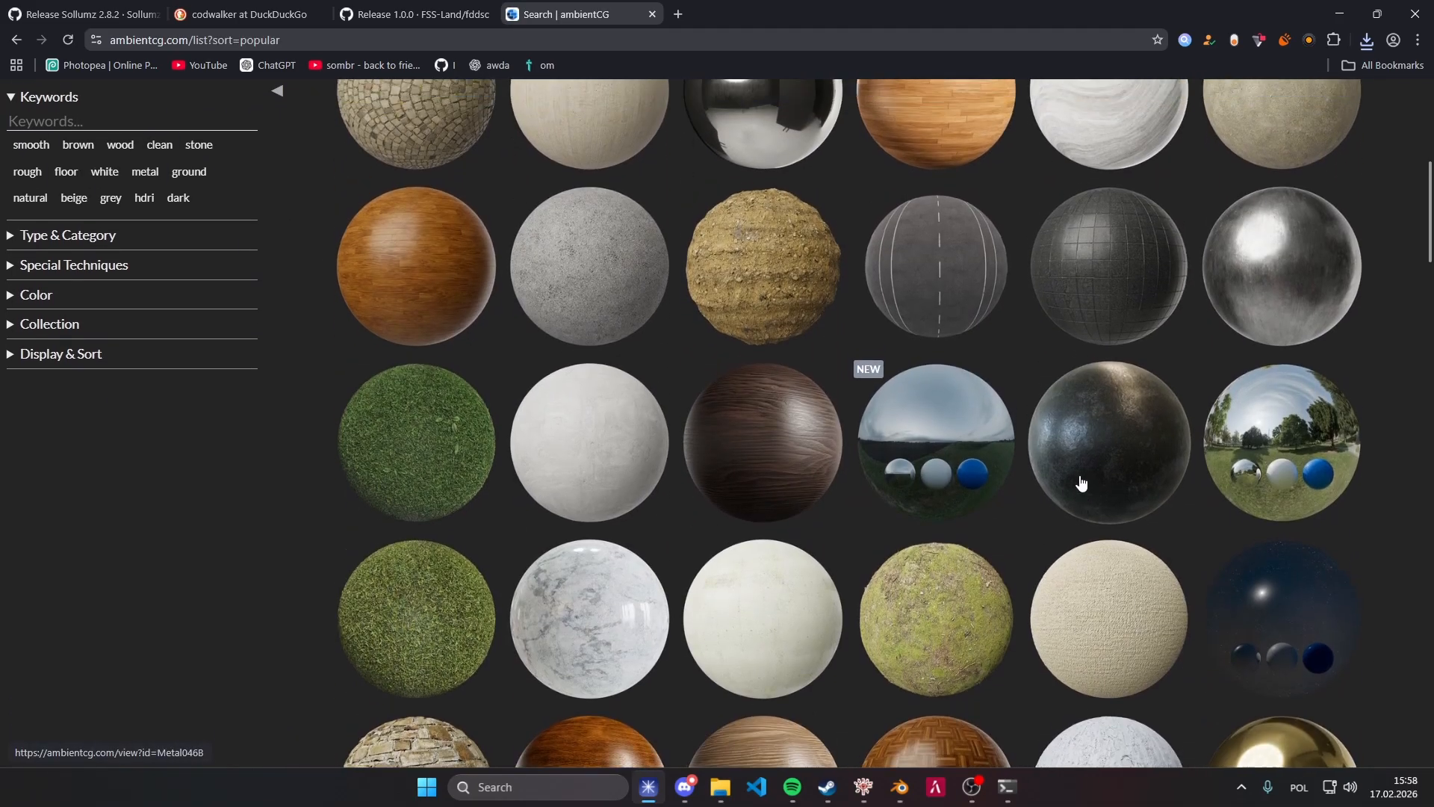
pyautogui.scroll(2, 1080, 482)
pyautogui.click(768, 576)
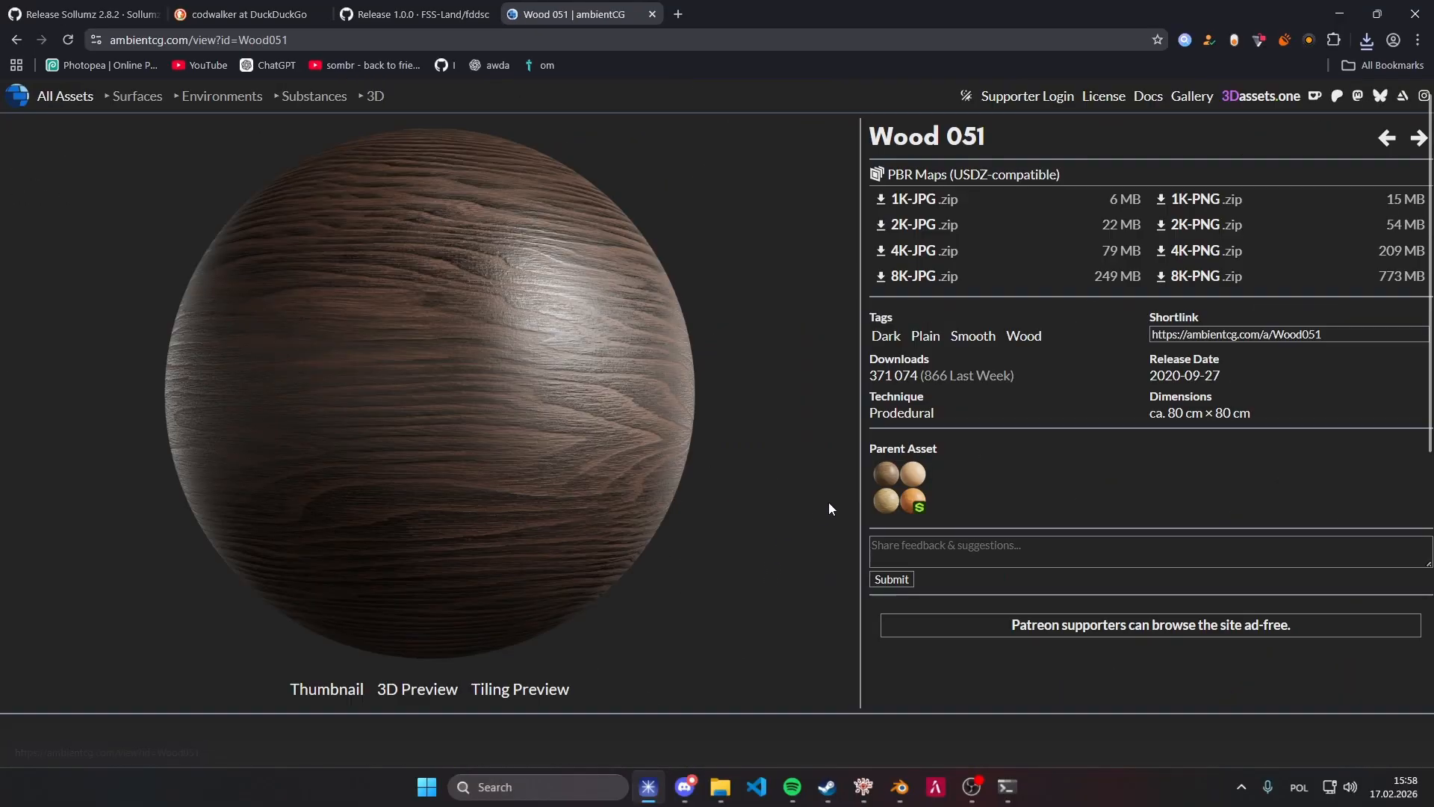
# Download the 1K-PNG zip of Wood 051, check its download progress, and minimize the browser.
pyautogui.click(1188, 200)
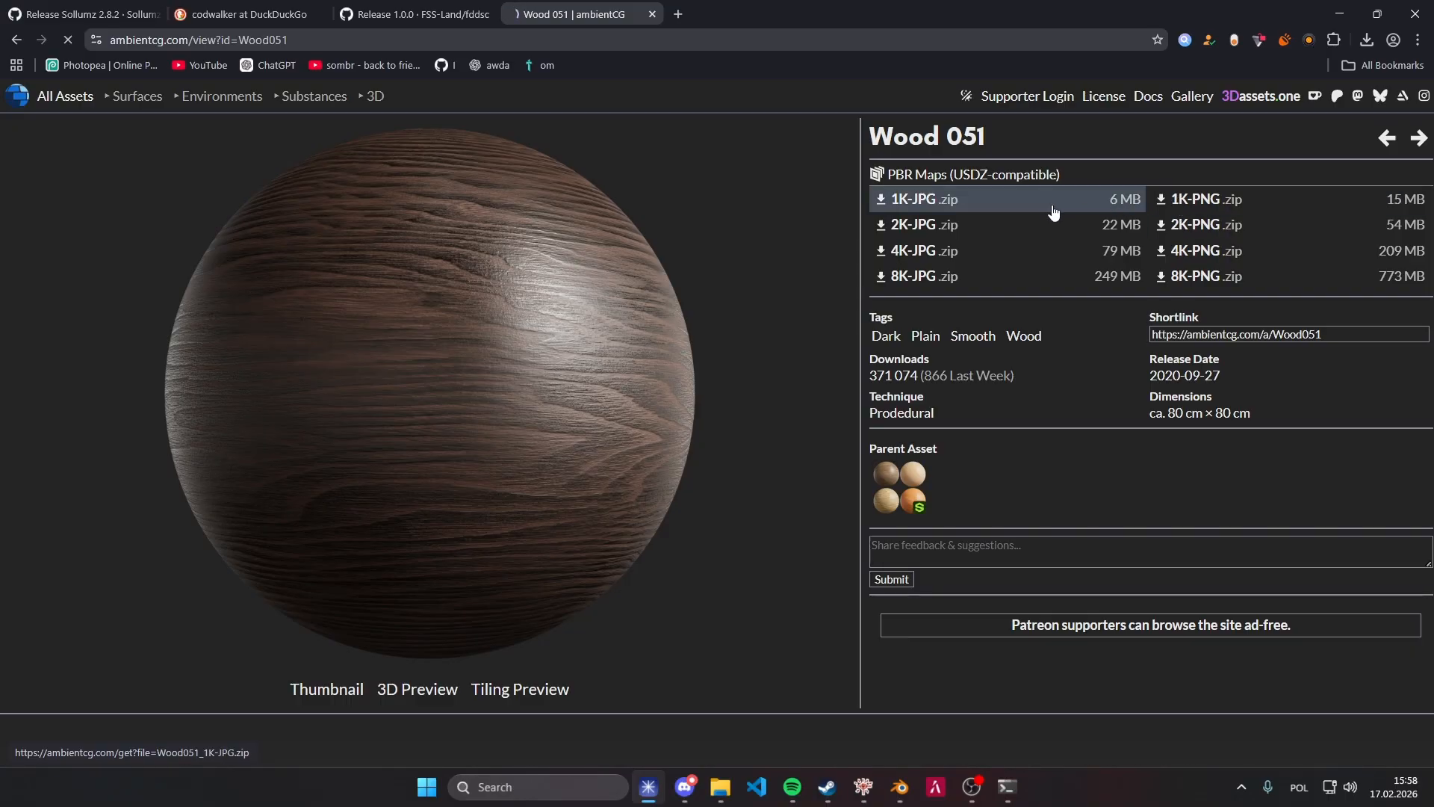
pyautogui.click(1367, 41)
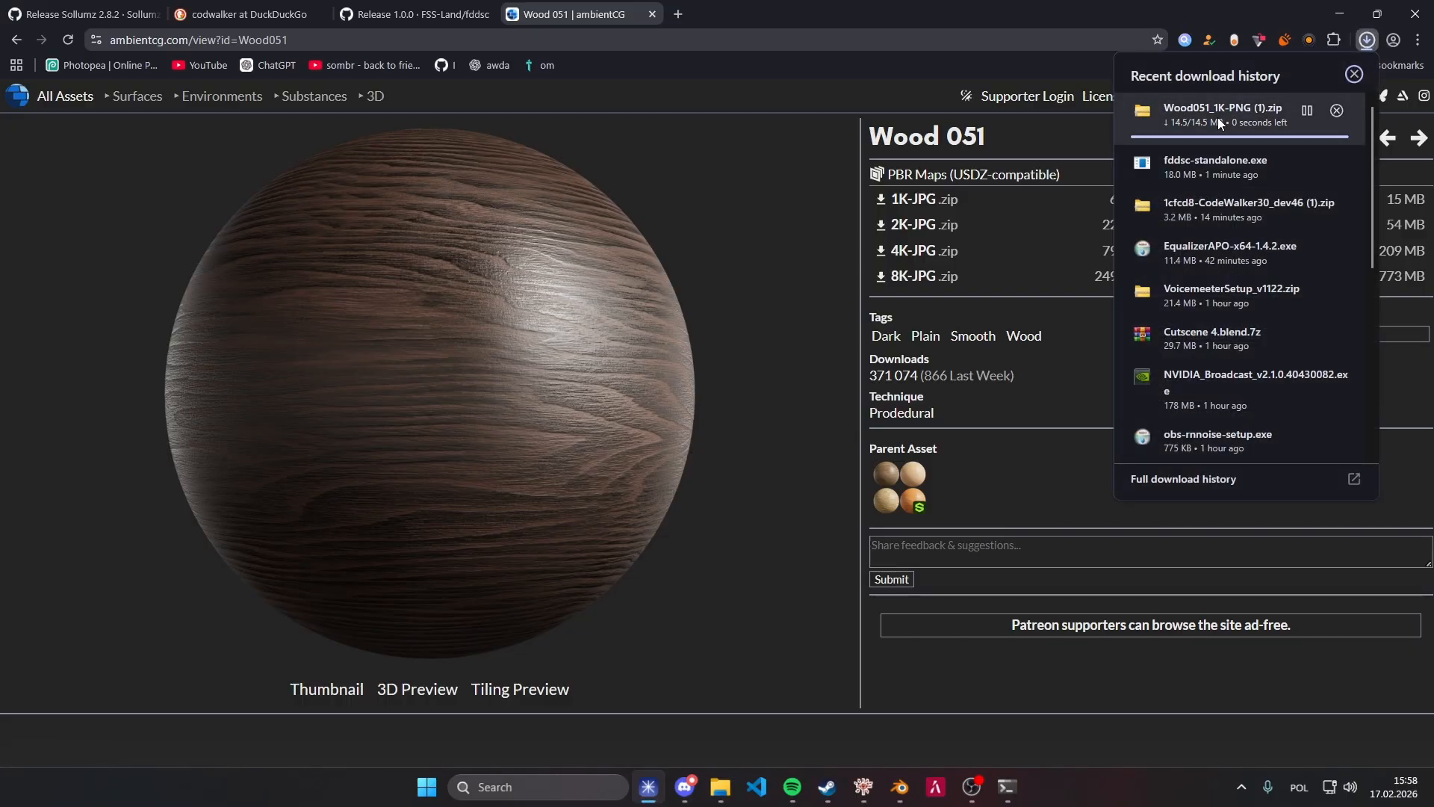
pyautogui.click(1340, 13)
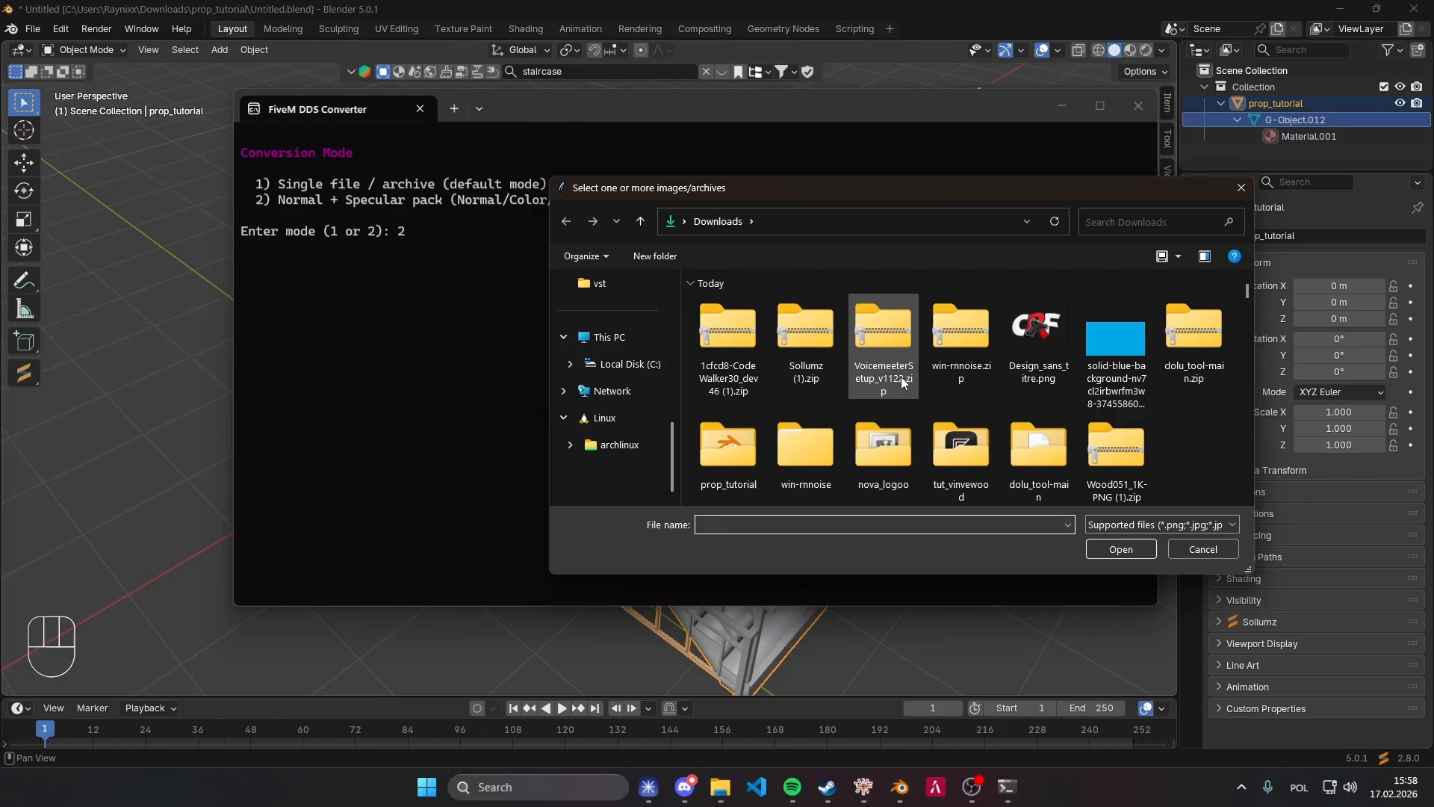
# Convert Wood051_1K-PNG (1).zip to DDS, open the C:\fivem-textures export folder from its copied path, and close the converter.
pyautogui.doubleClick(1107, 446)
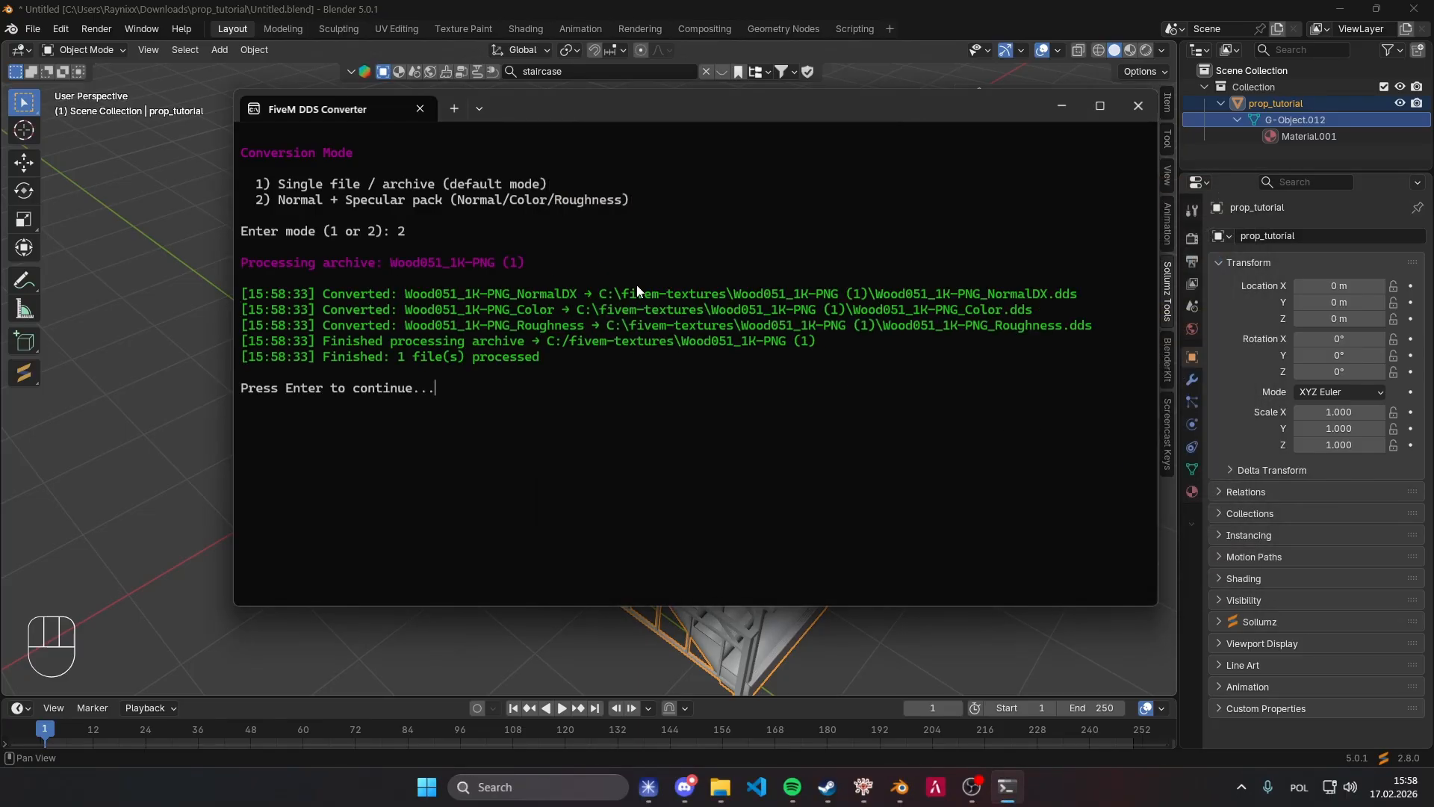
pyautogui.press('Return')
pyautogui.moveTo(597, 281); pyautogui.dragTo(725, 286)
pyautogui.hotkey('ctrl', 'c')
pyautogui.press('super')
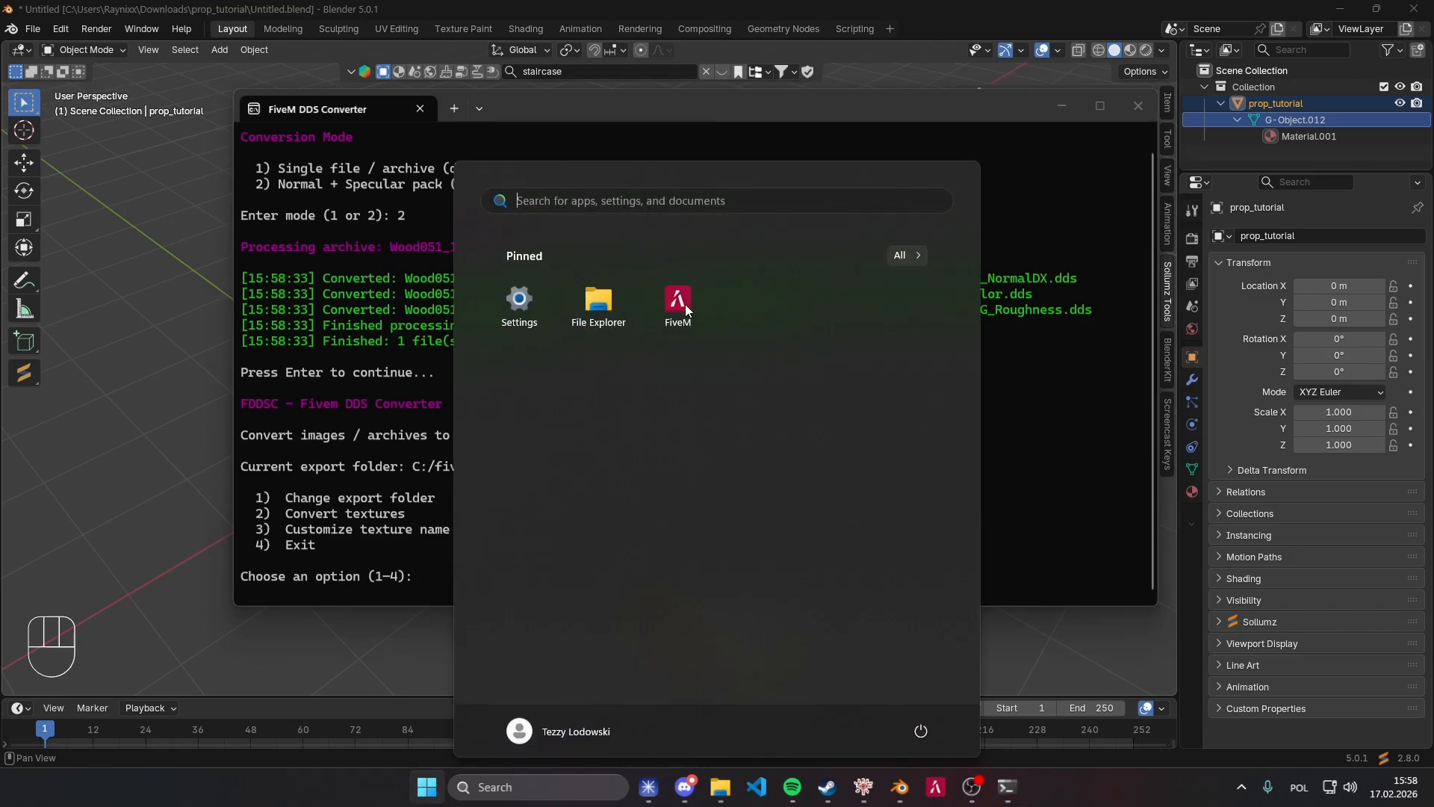
pyautogui.hotkey('ctrl', 'v')
pyautogui.press('Return')
pyautogui.click(1138, 106)
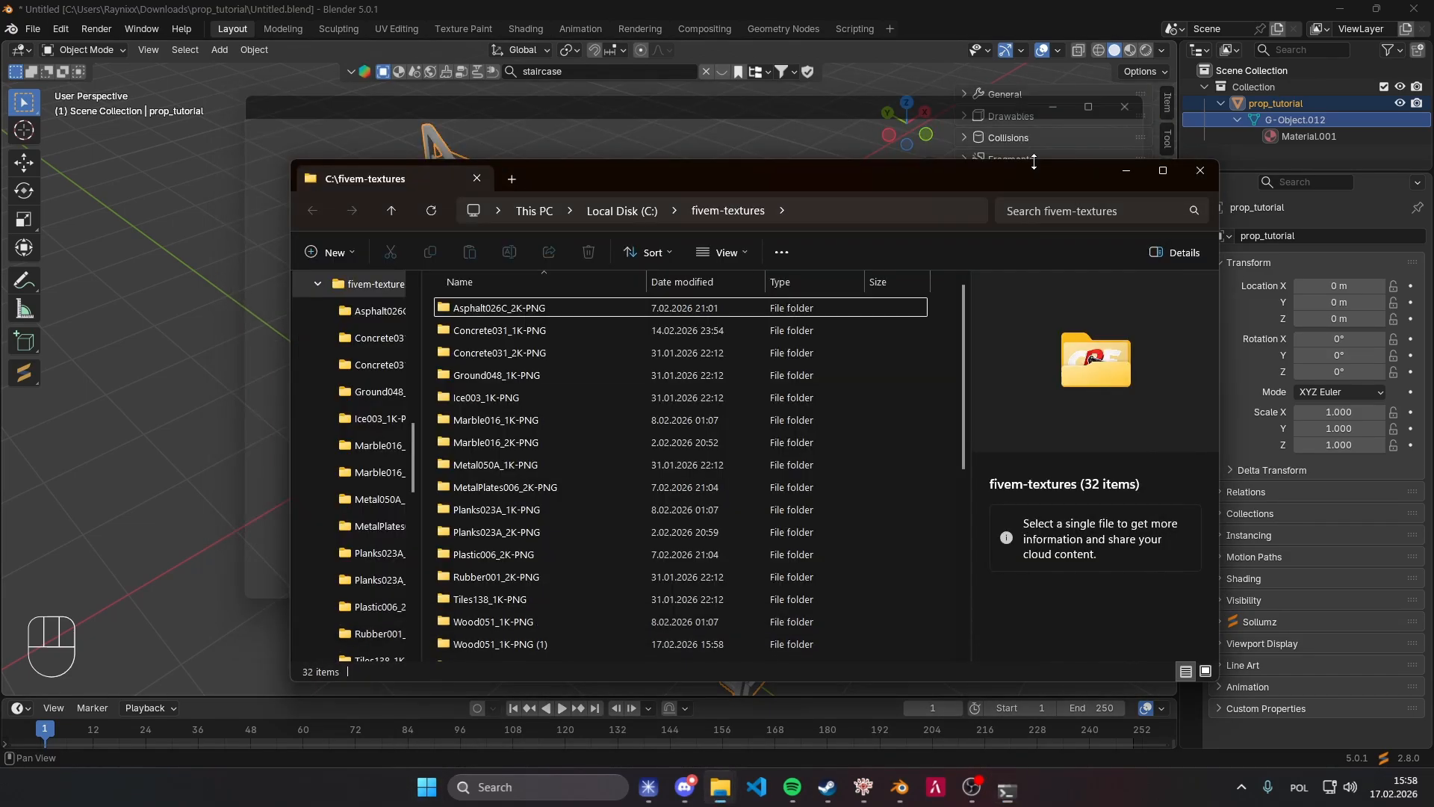
# Find the Wood051_1K-PNG folder among the exported textures and open it.
pyautogui.moveTo(899, 170); pyautogui.dragTo(876, 118)
pyautogui.scroll(-5, 512, 306)
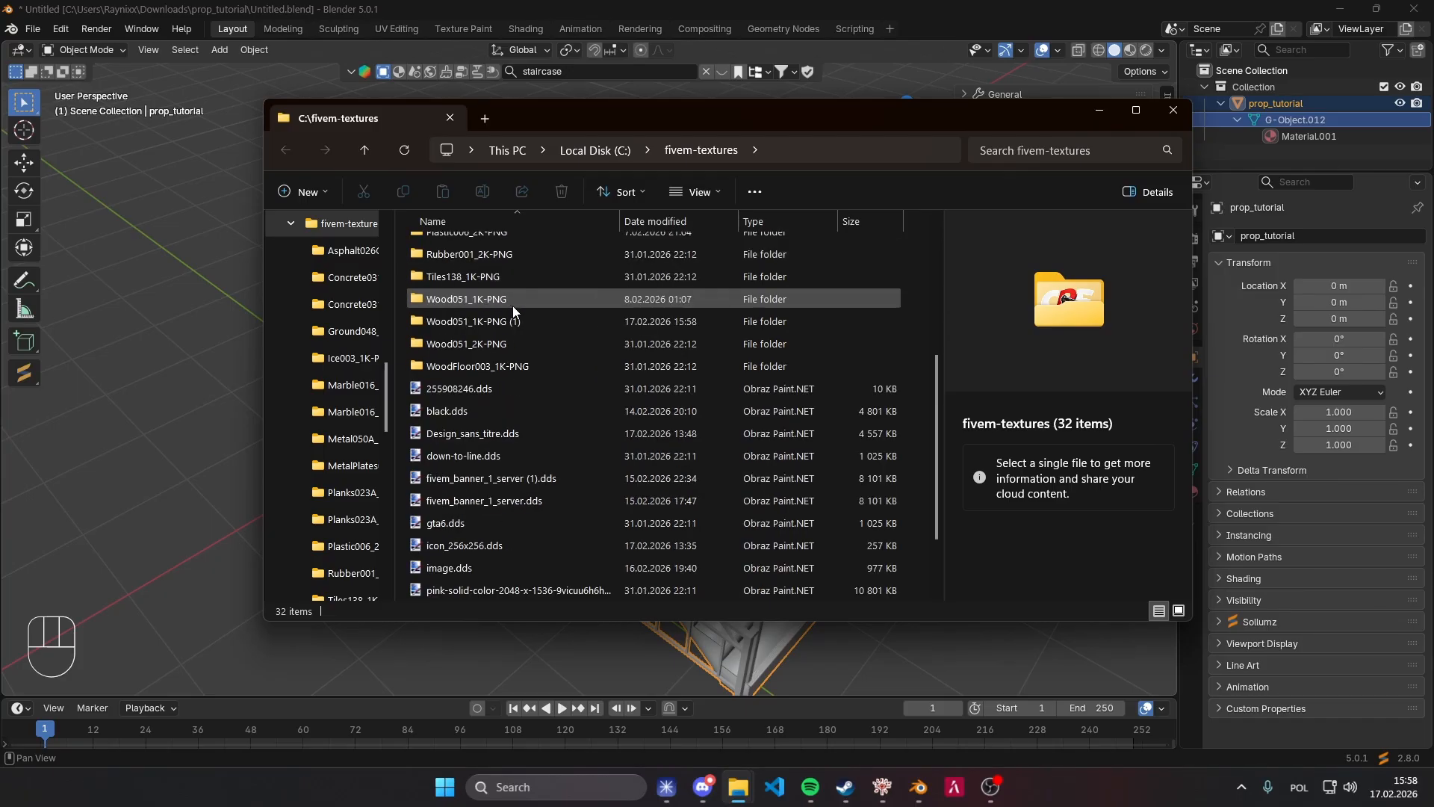
pyautogui.scroll(5, 500, 320)
pyautogui.scroll(-3, 528, 269)
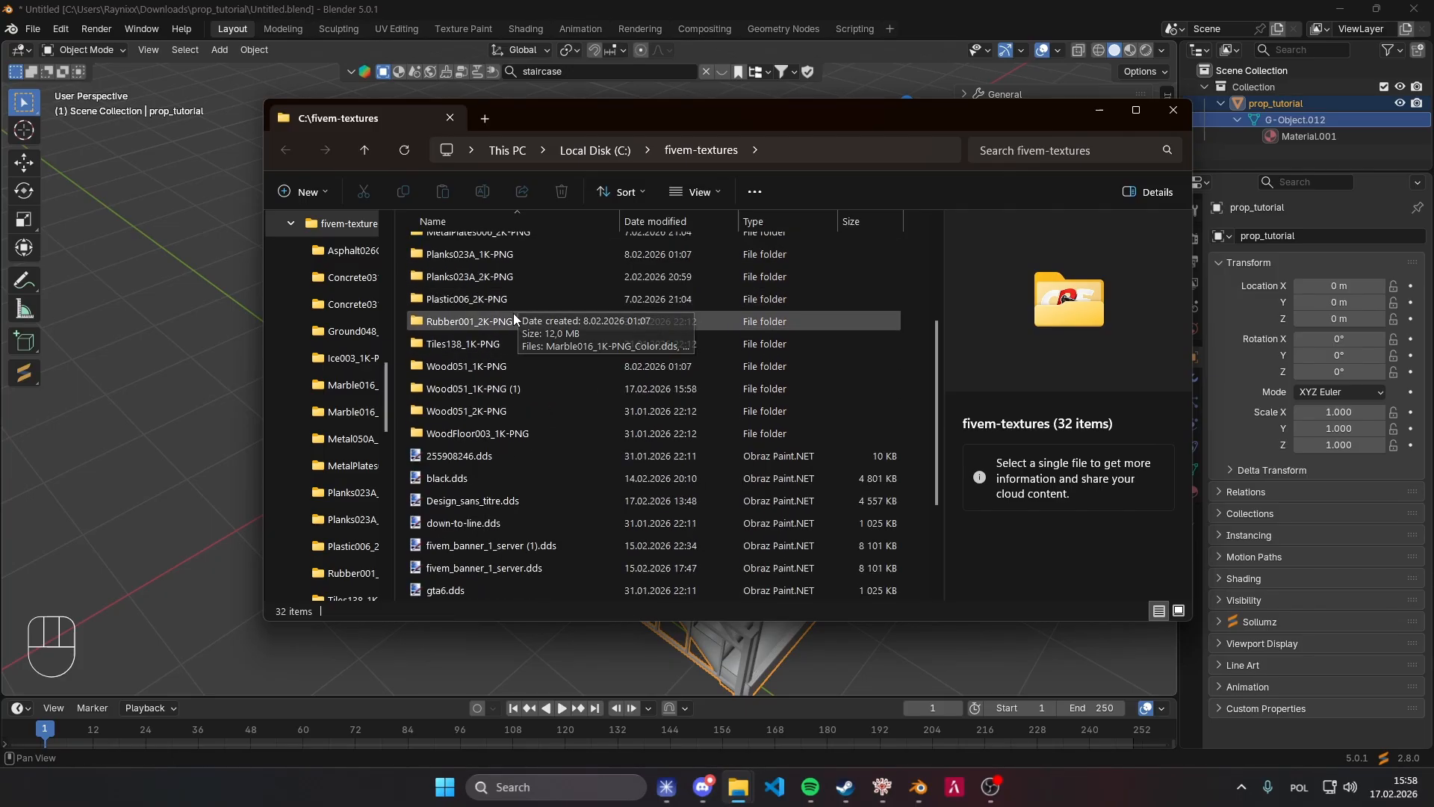
pyautogui.doubleClick(526, 365)
# Preview the Color, NormalDX and Roughness DDS files in the Wood051_1K-PNG folder.
pyautogui.click(469, 307)
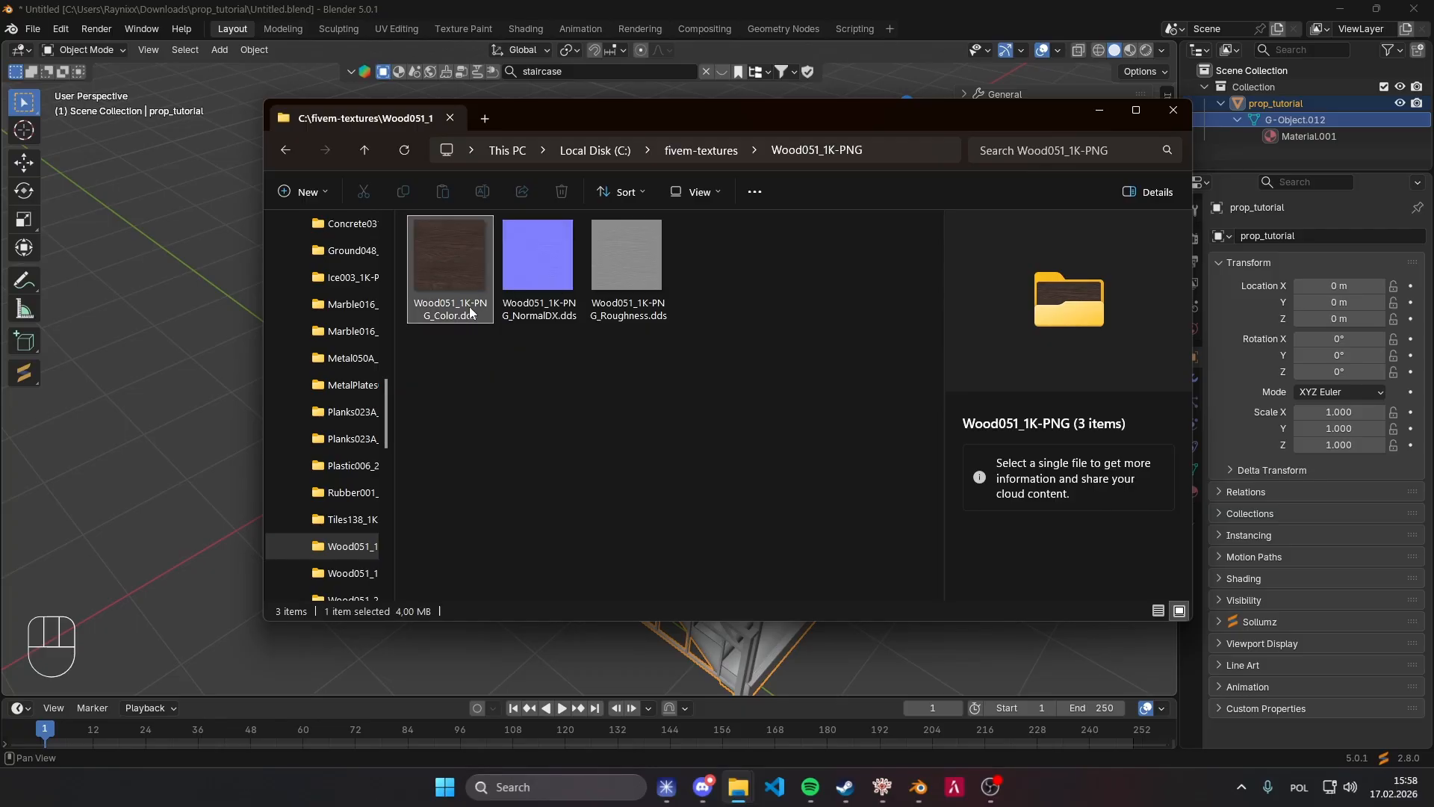
pyautogui.click(754, 354)
pyautogui.click(605, 277)
pyautogui.click(535, 282)
pyautogui.click(464, 284)
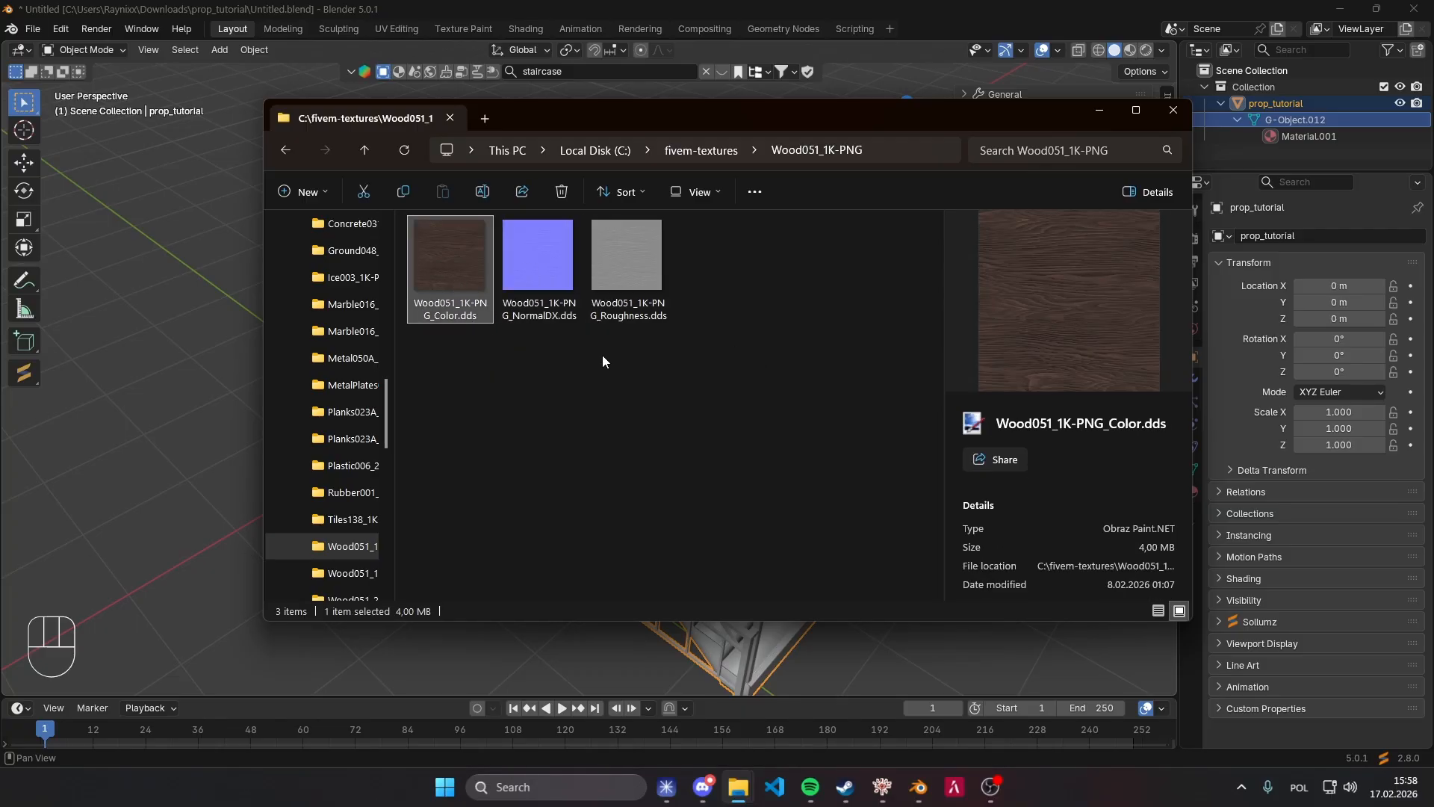
pyautogui.click(656, 383)
# Copy the Wood051_1K-PNG folder's address as text and minimize the file window.
pyautogui.rightClick(827, 152)
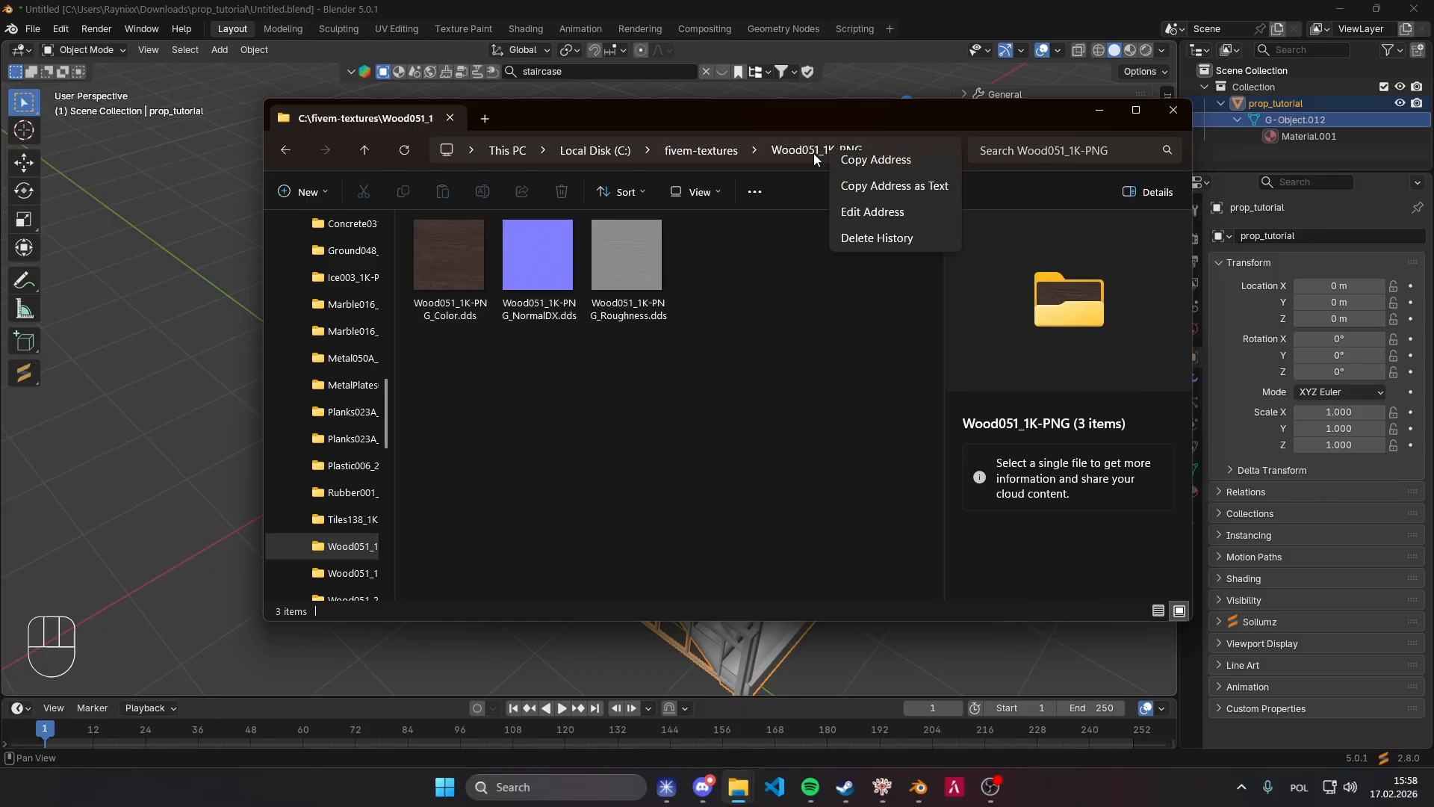
pyautogui.click(871, 197)
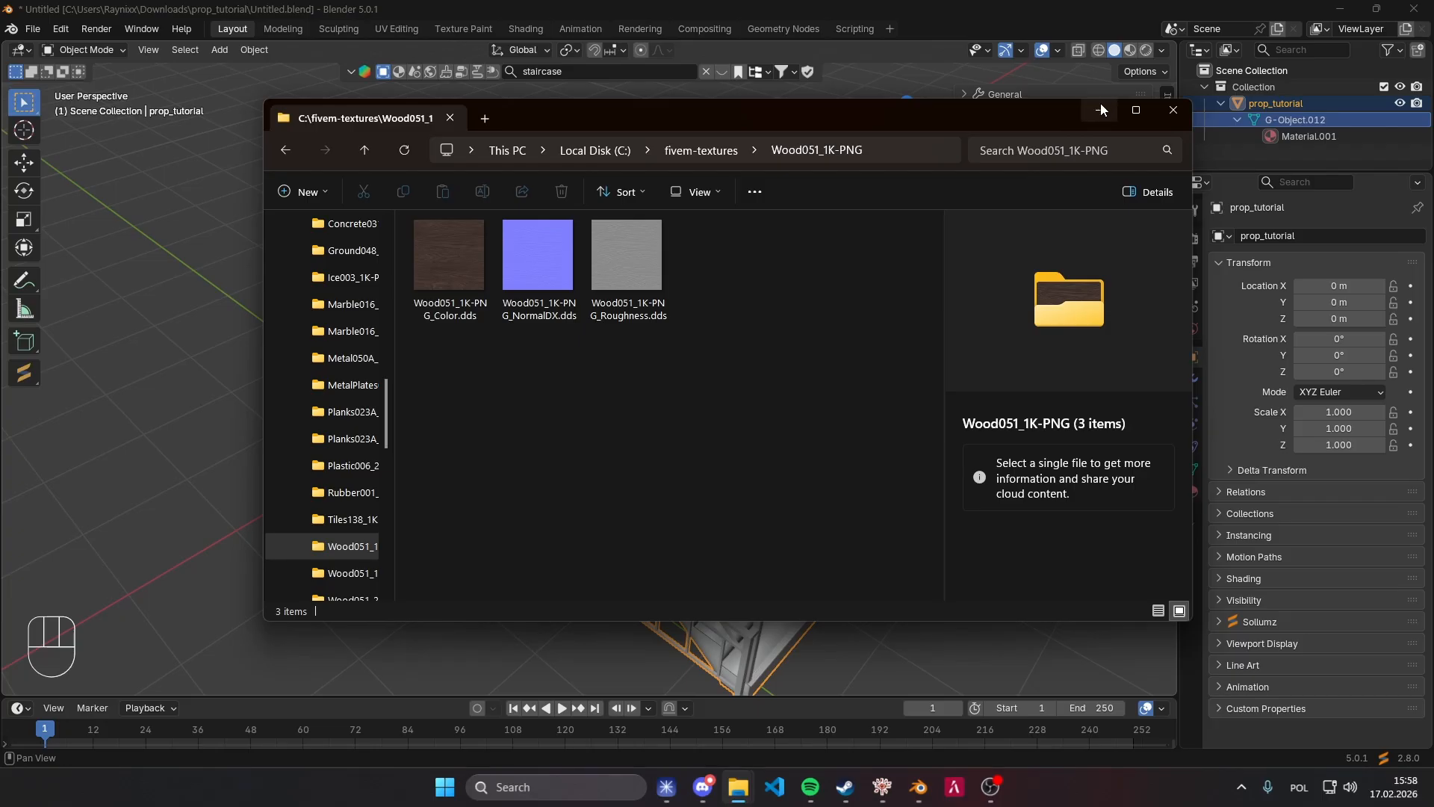
pyautogui.click(1097, 110)
# Select the prop_tutorial staircase and remove Material.001 from its material slots.
pyautogui.moveTo(823, 217); pyautogui.dragTo(756, 208, button='middle')
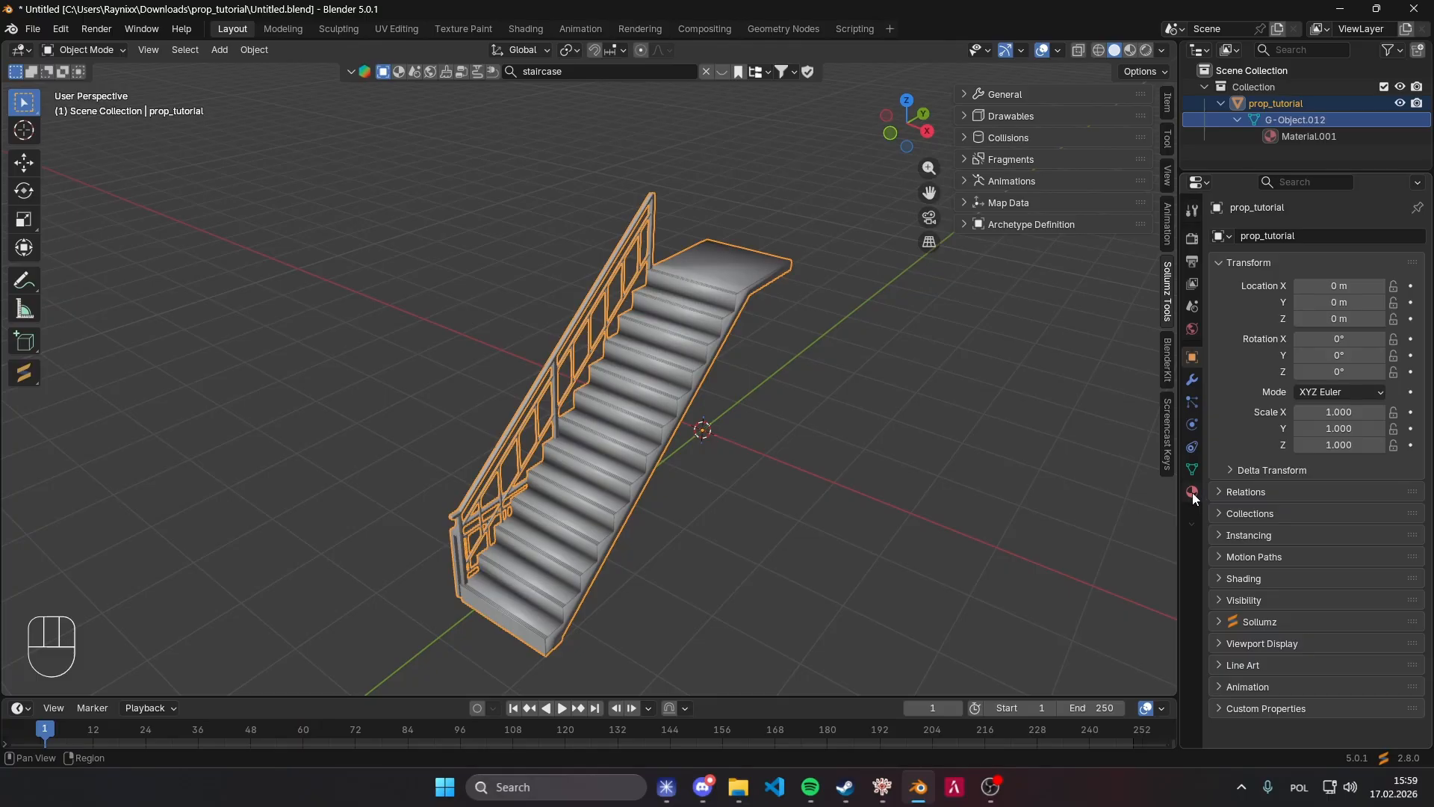
pyautogui.click(1256, 104)
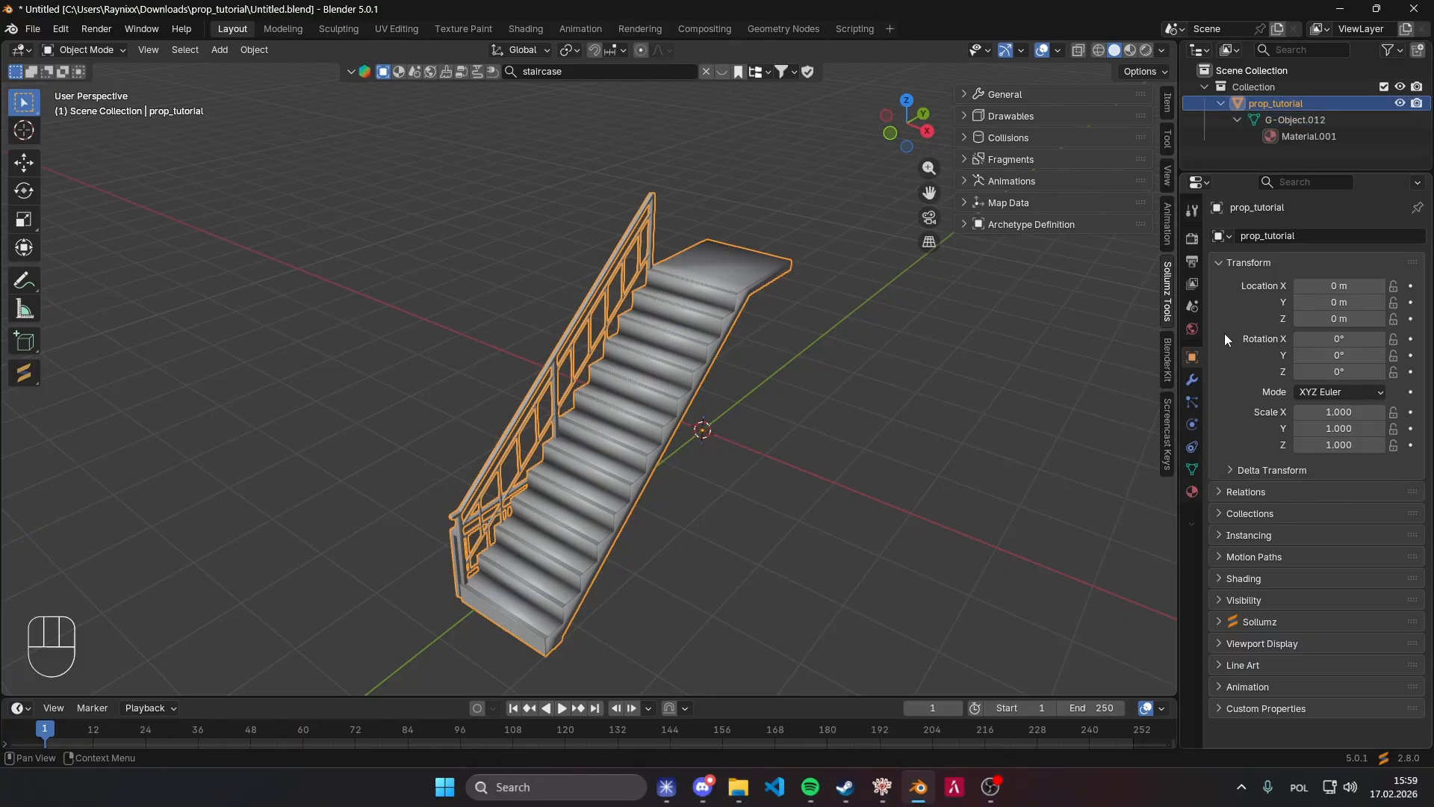
pyautogui.click(1191, 492)
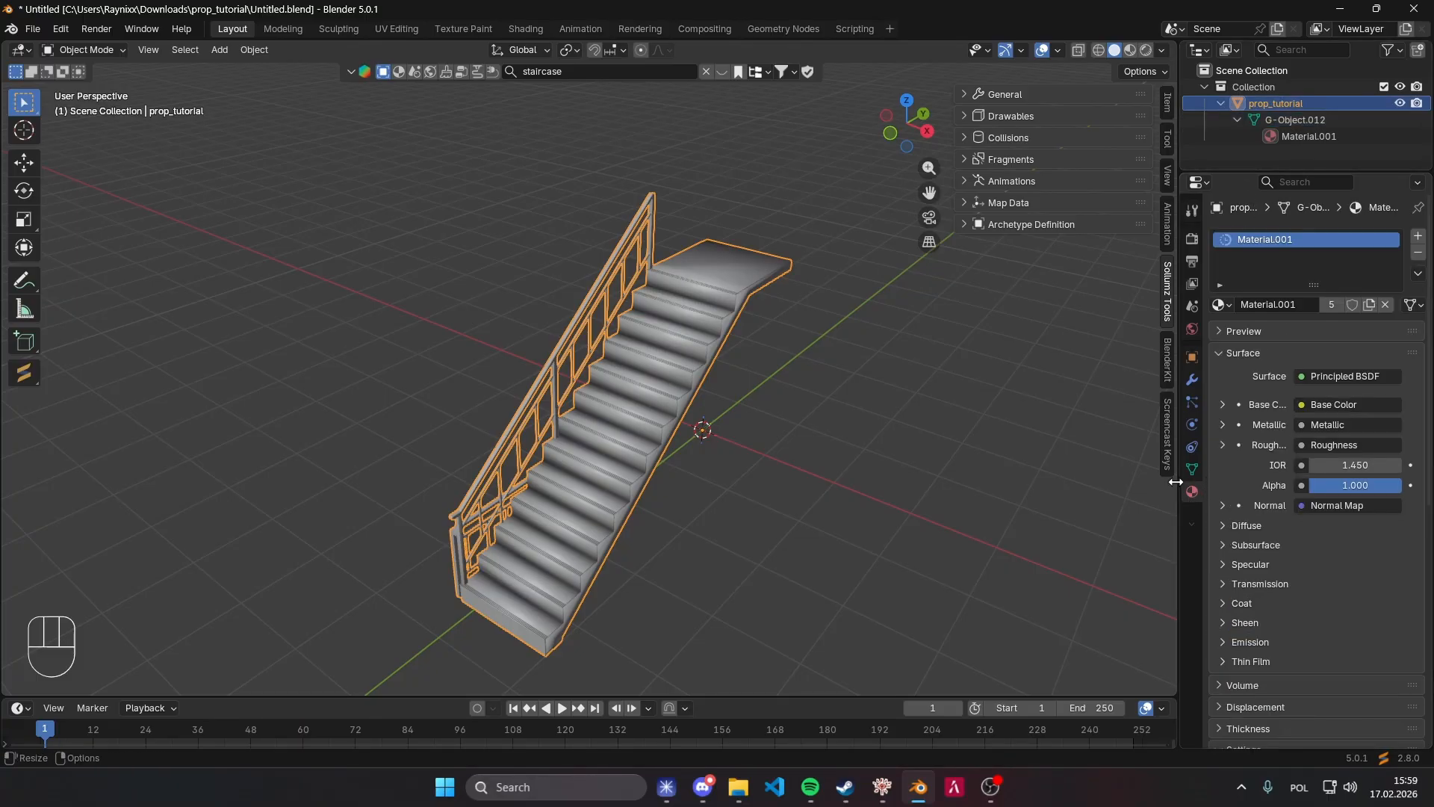
pyautogui.click(1419, 255)
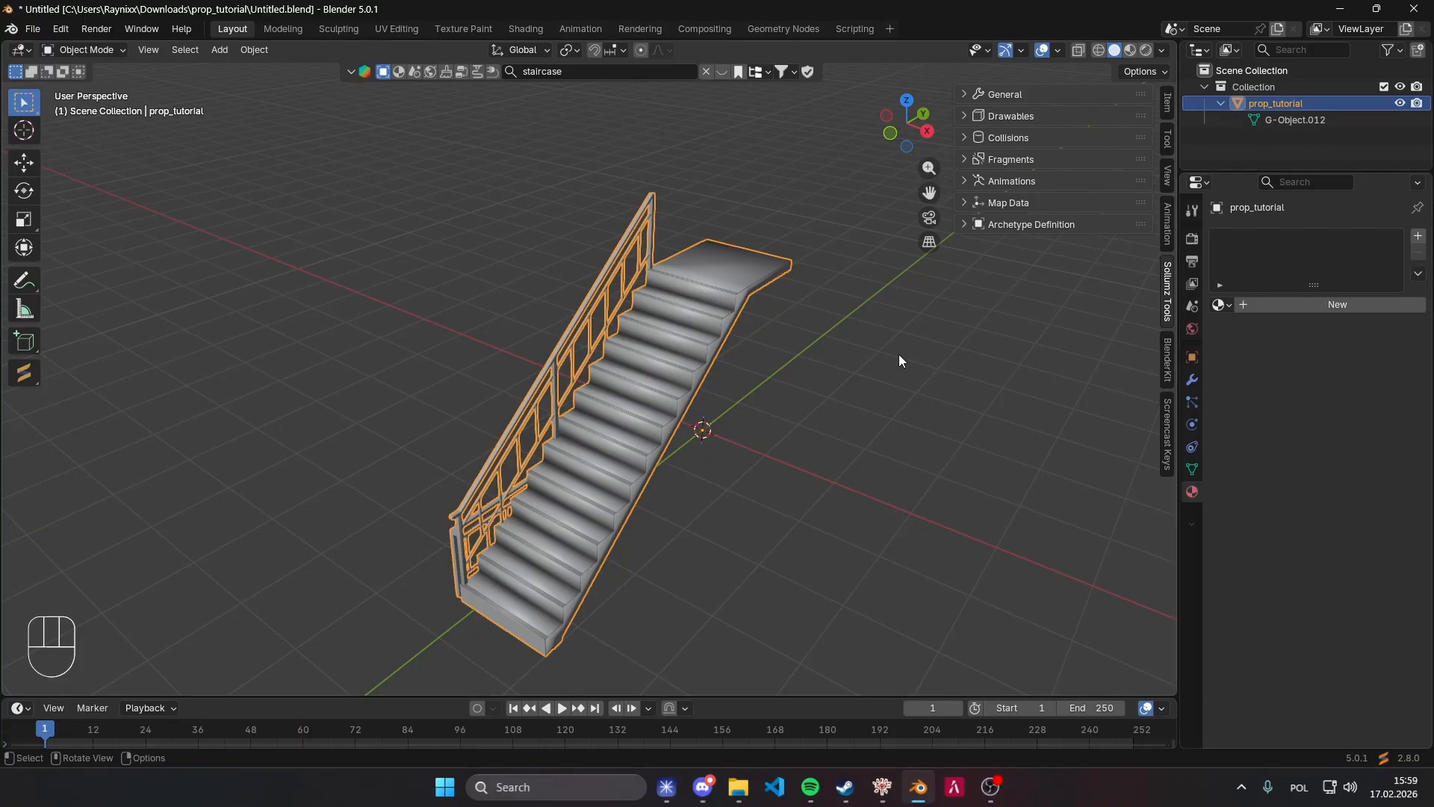
# Save the current Blender file.
pyautogui.hscroll(-2, 901, 360)
pyautogui.hotkey('ctrl', 's')
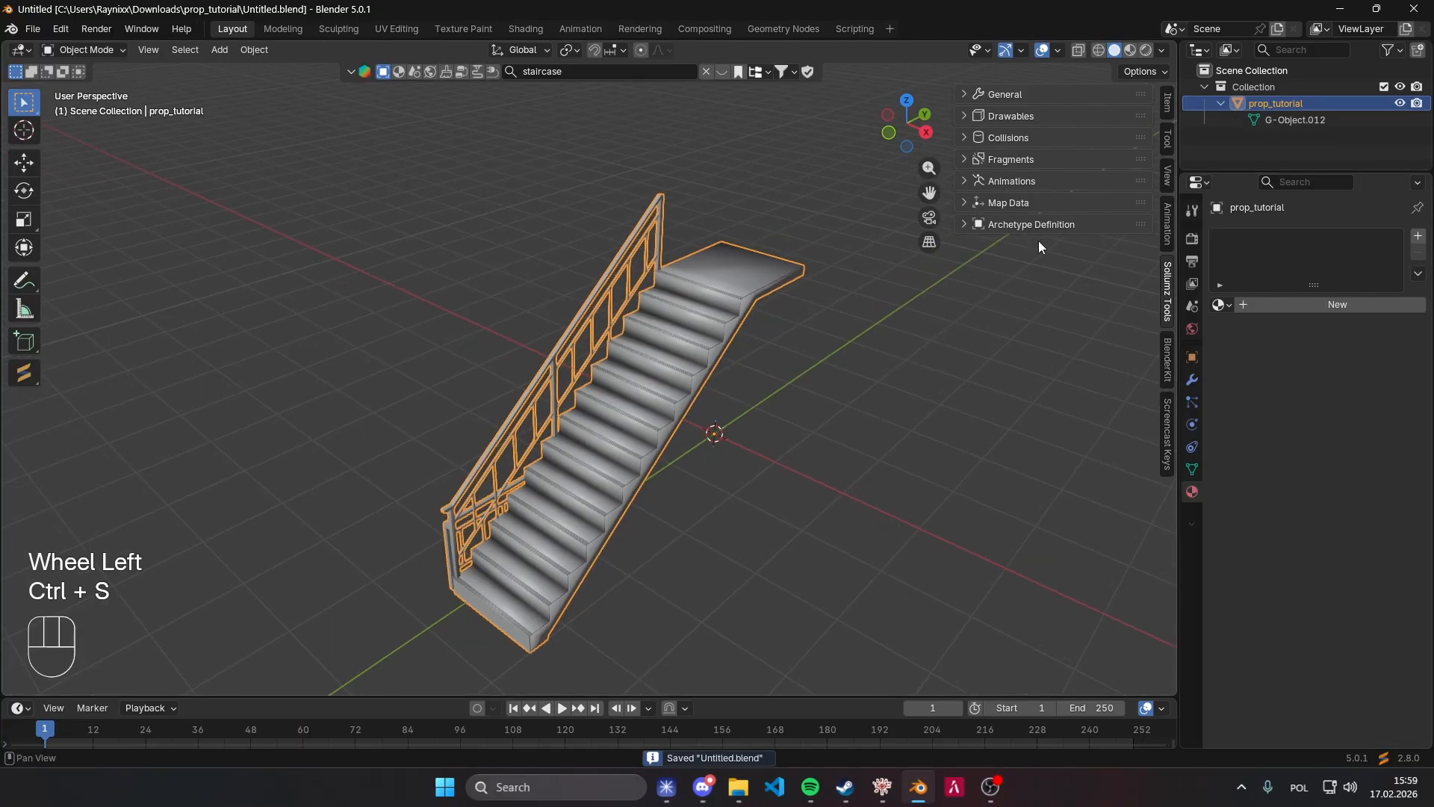
pyautogui.moveTo(885, 243); pyautogui.dragTo(850, 260, button='middle')
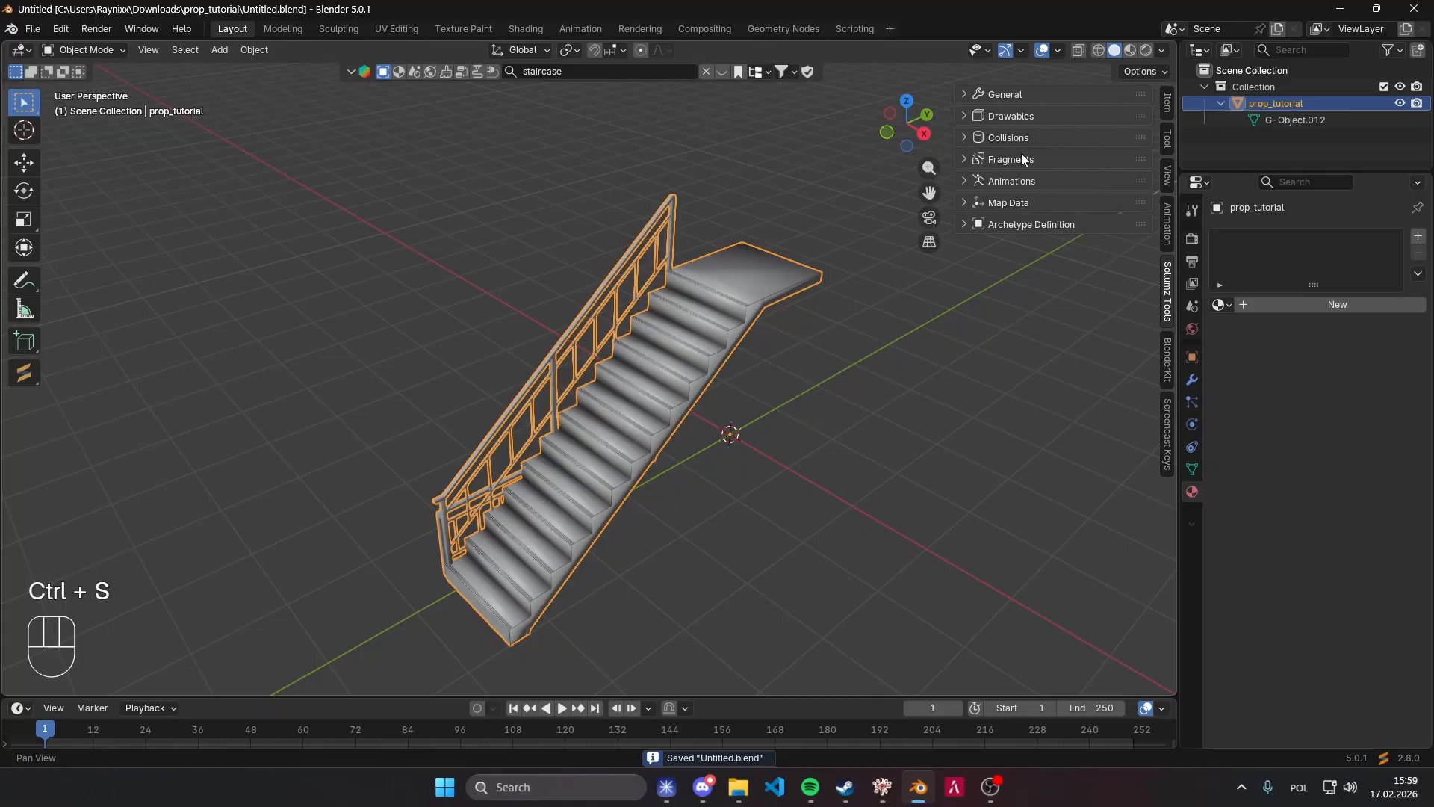
# Create a Sollumz NORMAL SPEC shader material on the prop_tutorial staircase.
pyautogui.click(1006, 138)
pyautogui.click(1006, 134)
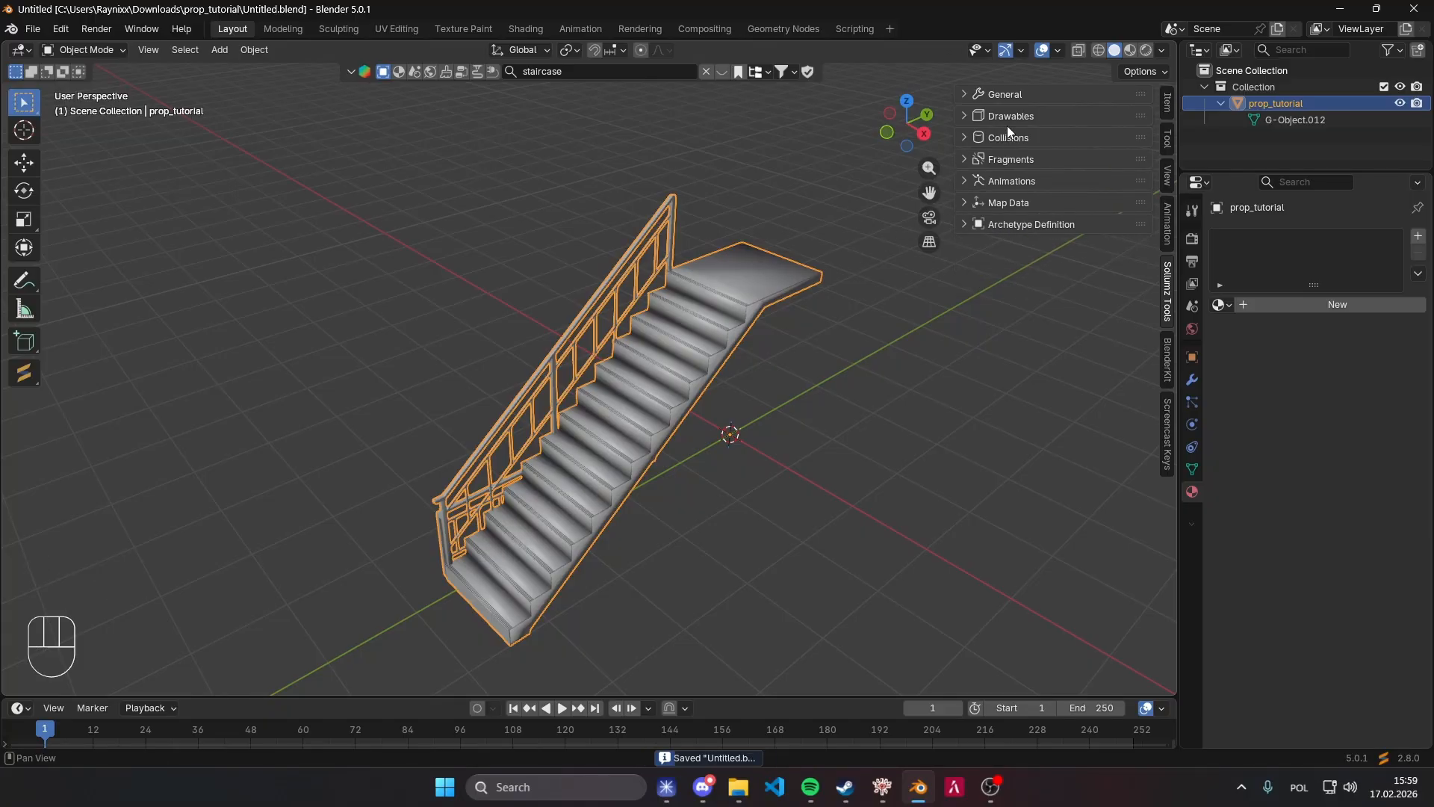
pyautogui.click(1009, 118)
pyautogui.click(1020, 157)
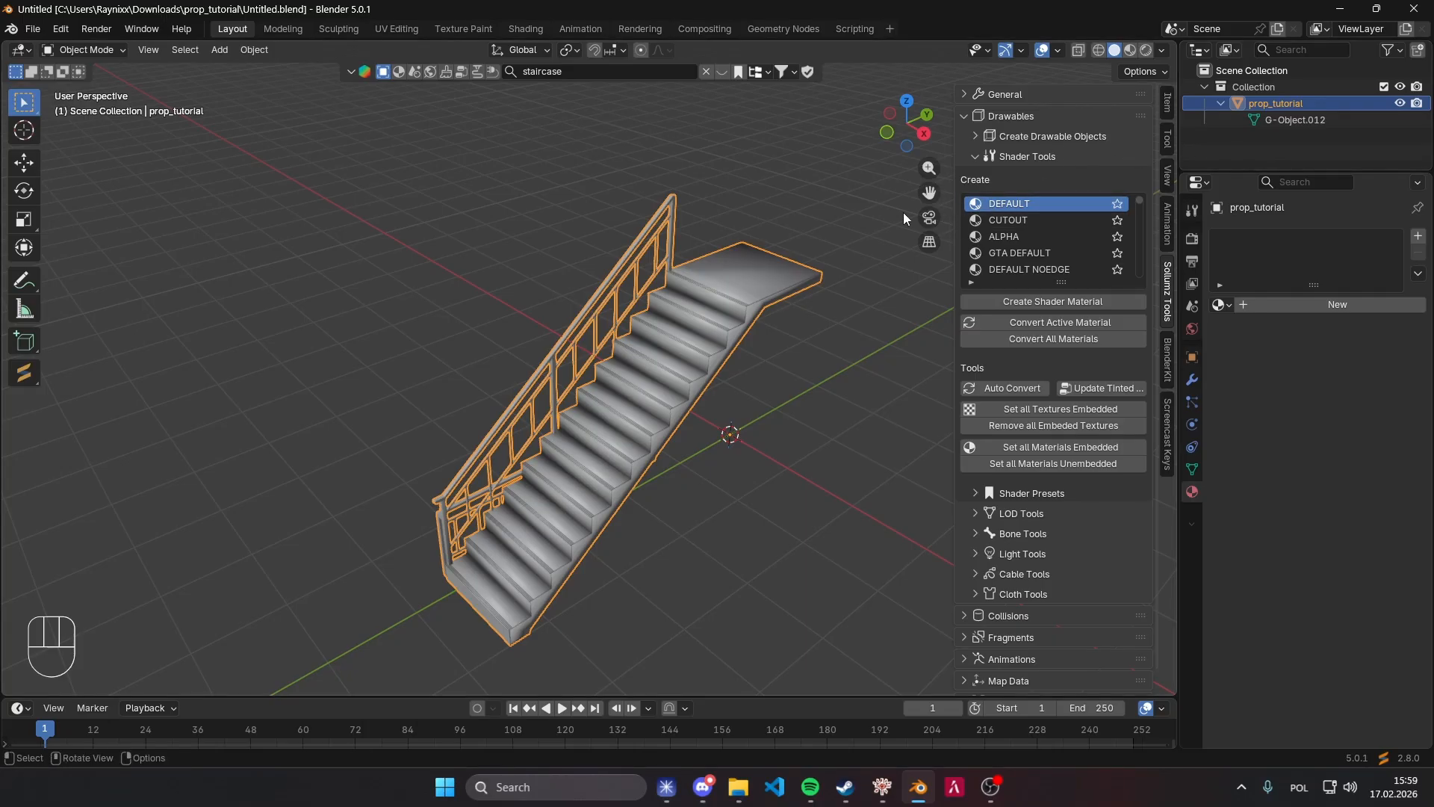
pyautogui.scroll(-3, 1022, 220)
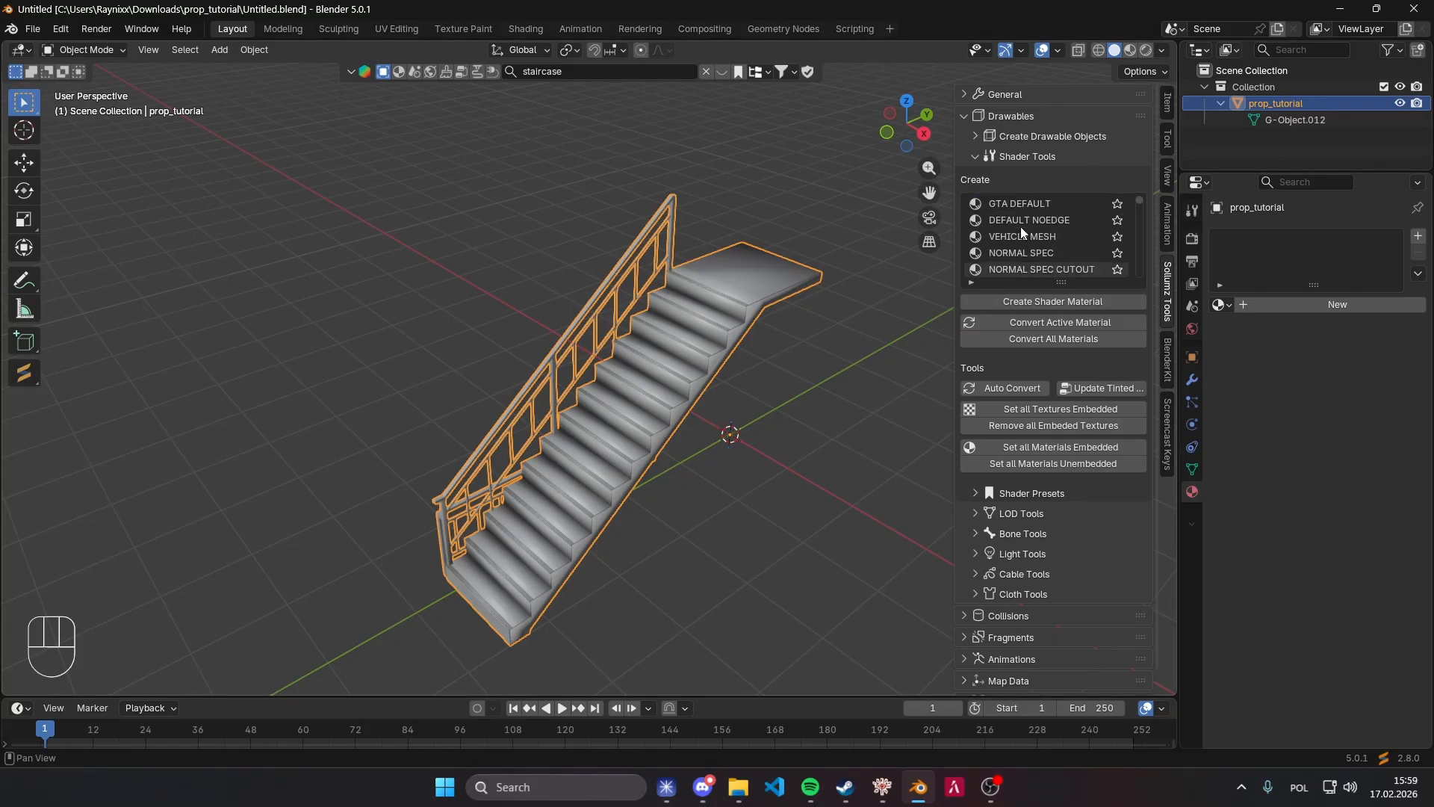
pyautogui.click(1039, 252)
pyautogui.scroll(-1, 1039, 253)
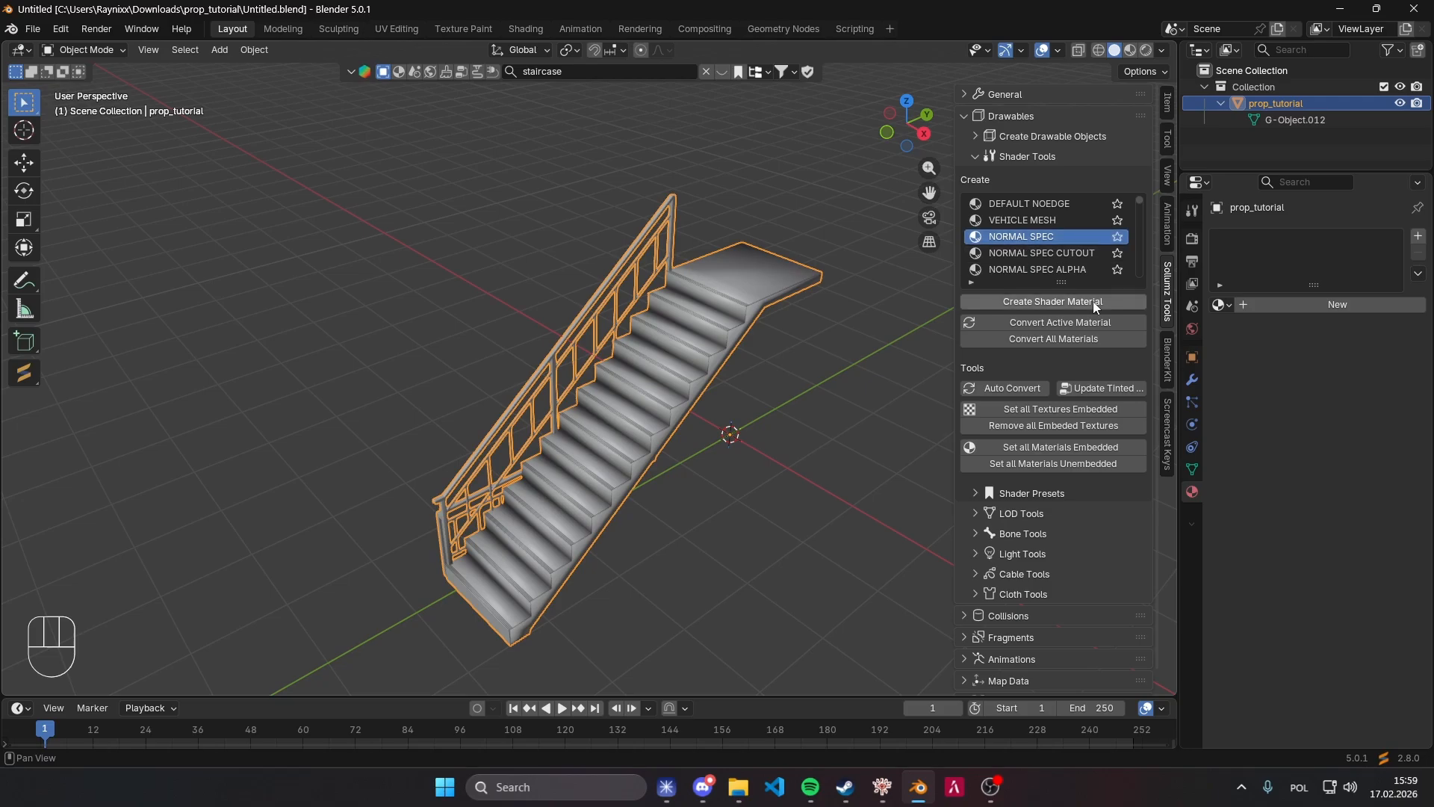
pyautogui.click(1064, 308)
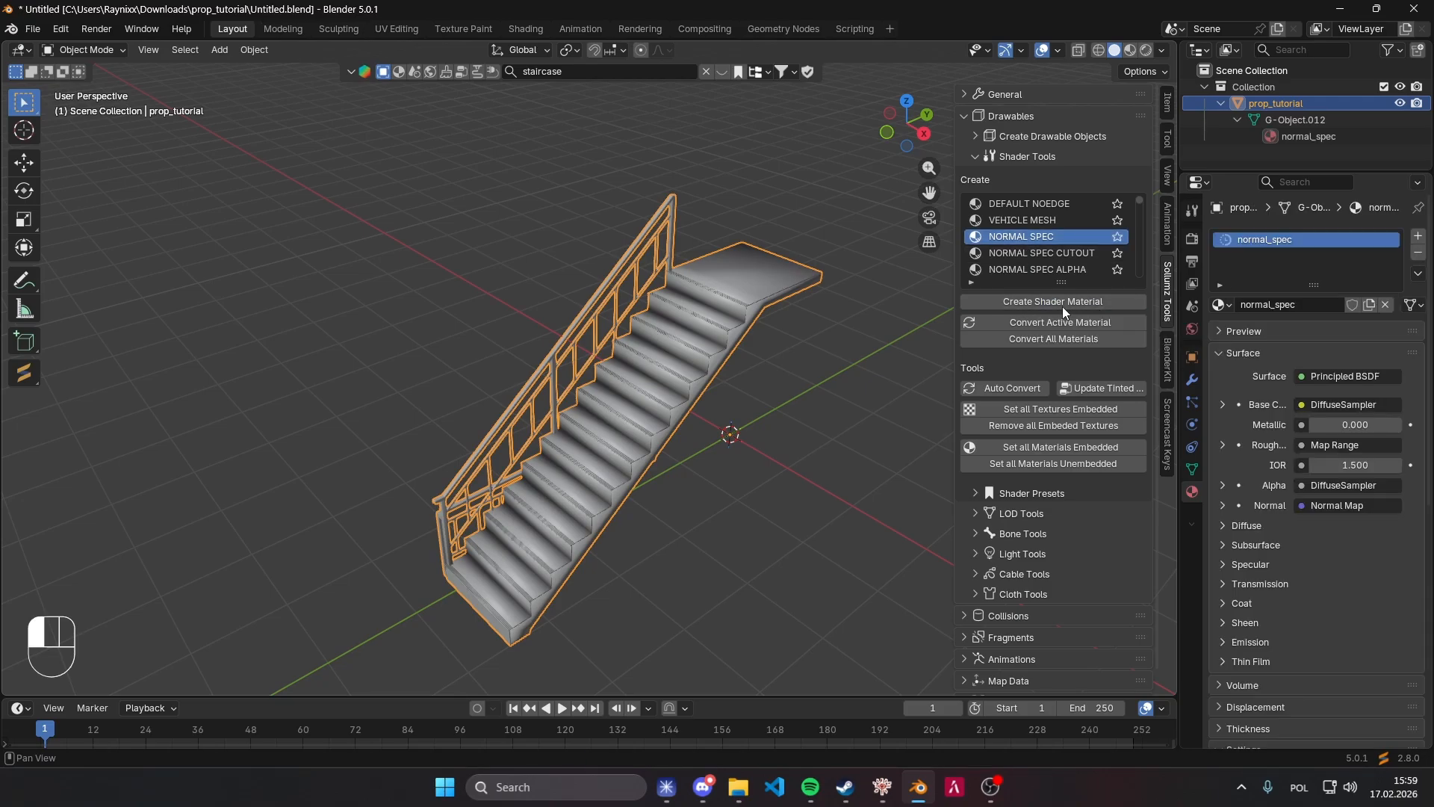
# Switch the viewport to material preview shading and view the staircase from another angle.
pyautogui.moveTo(769, 301); pyautogui.dragTo(803, 308, button='middle')
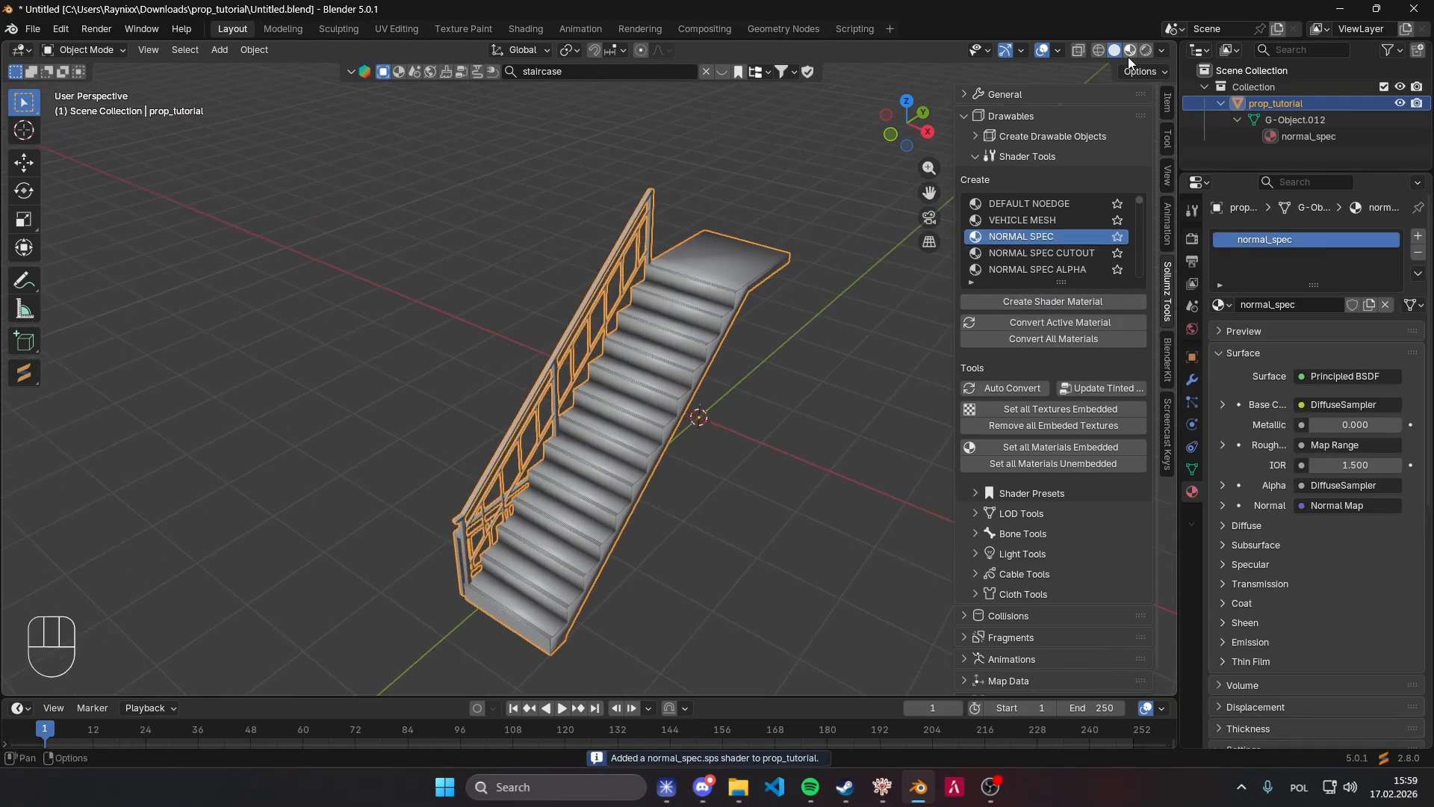
pyautogui.click(1131, 50)
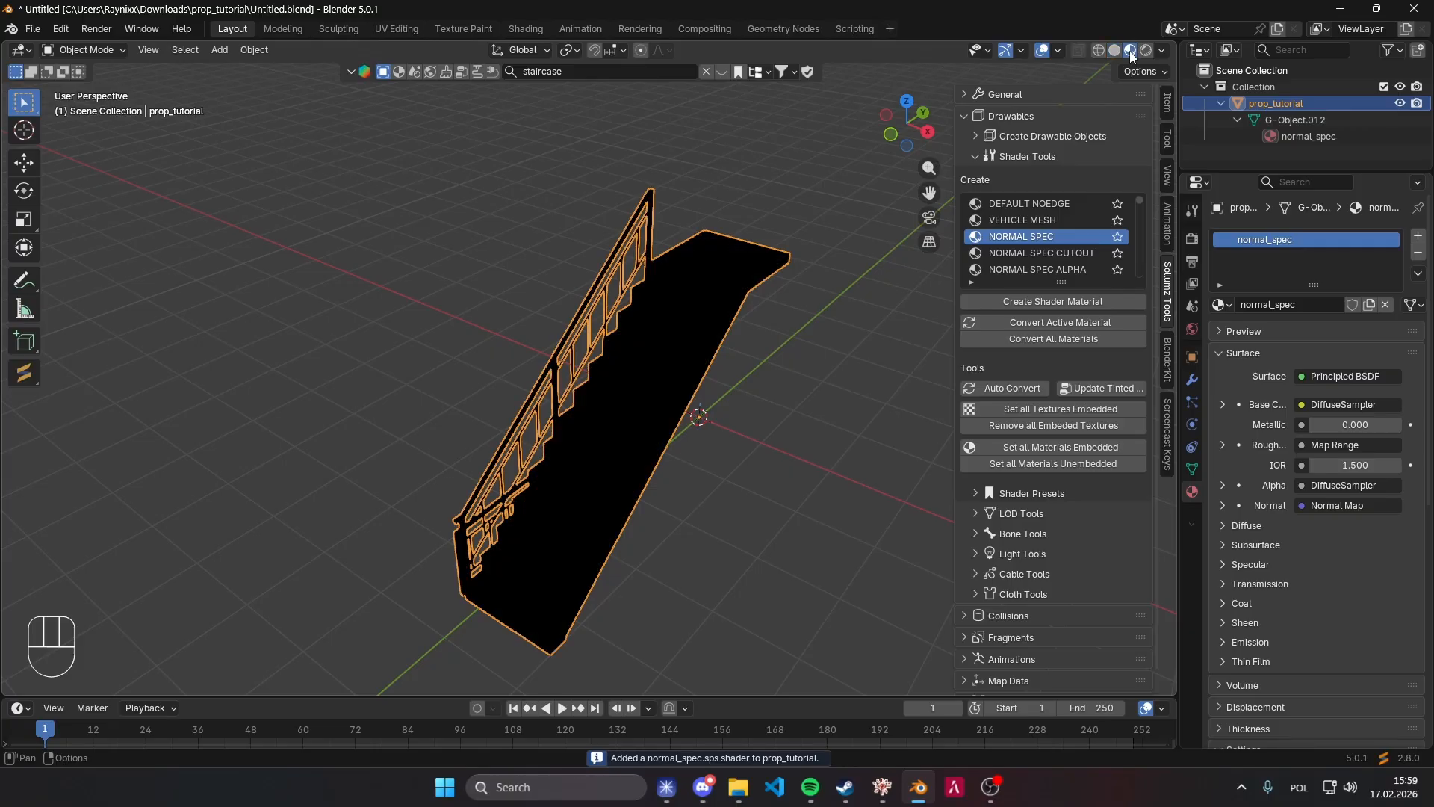
pyautogui.moveTo(741, 272)
pyautogui.mouseDown(button='middle')
pyautogui.moveTo(978, 222)
pyautogui.moveTo(745, 244)
pyautogui.moveTo(989, 357)
pyautogui.mouseUp(button='middle')
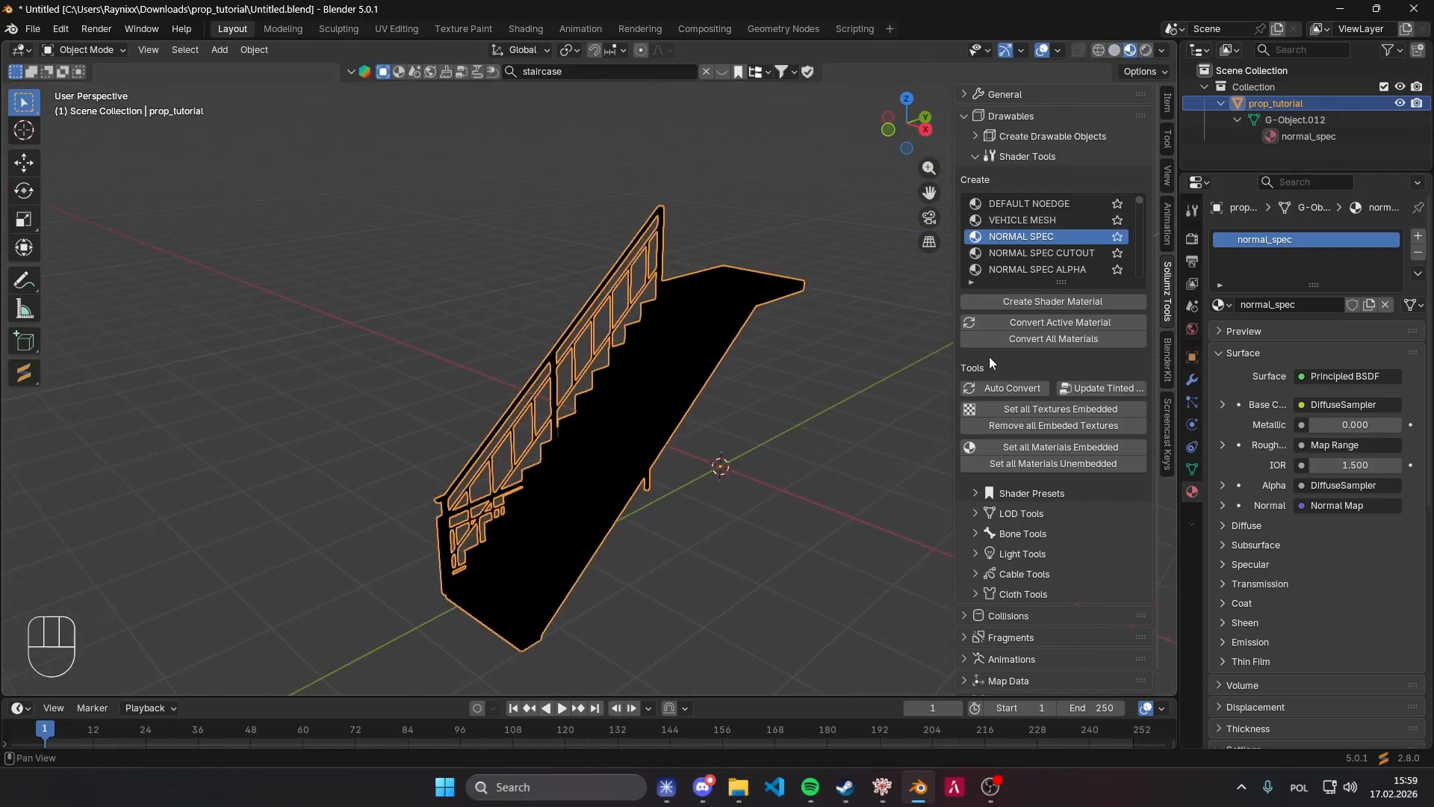
# Rename the staircase mesh's UV map to UVMap.
pyautogui.click(1192, 469)
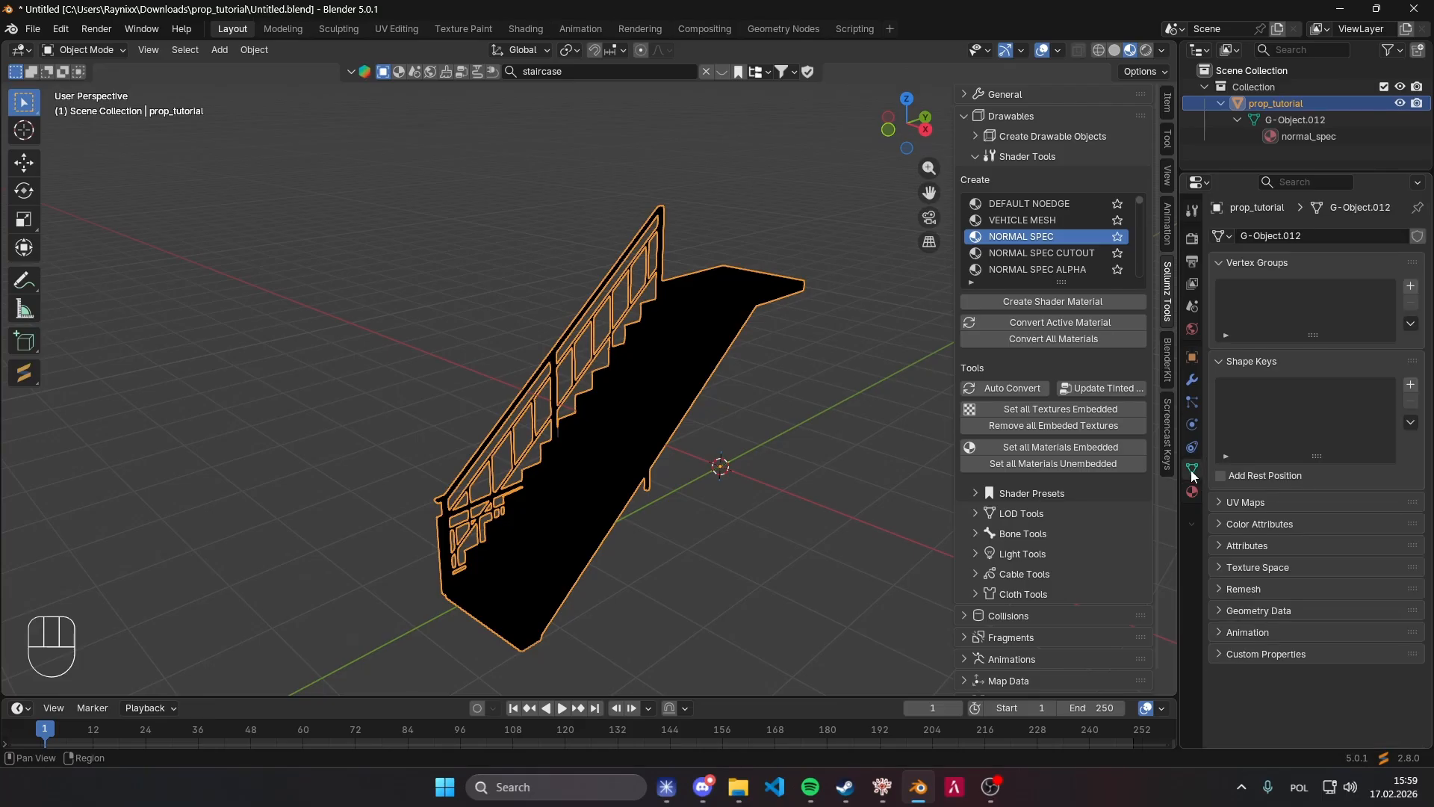
pyautogui.click(1242, 502)
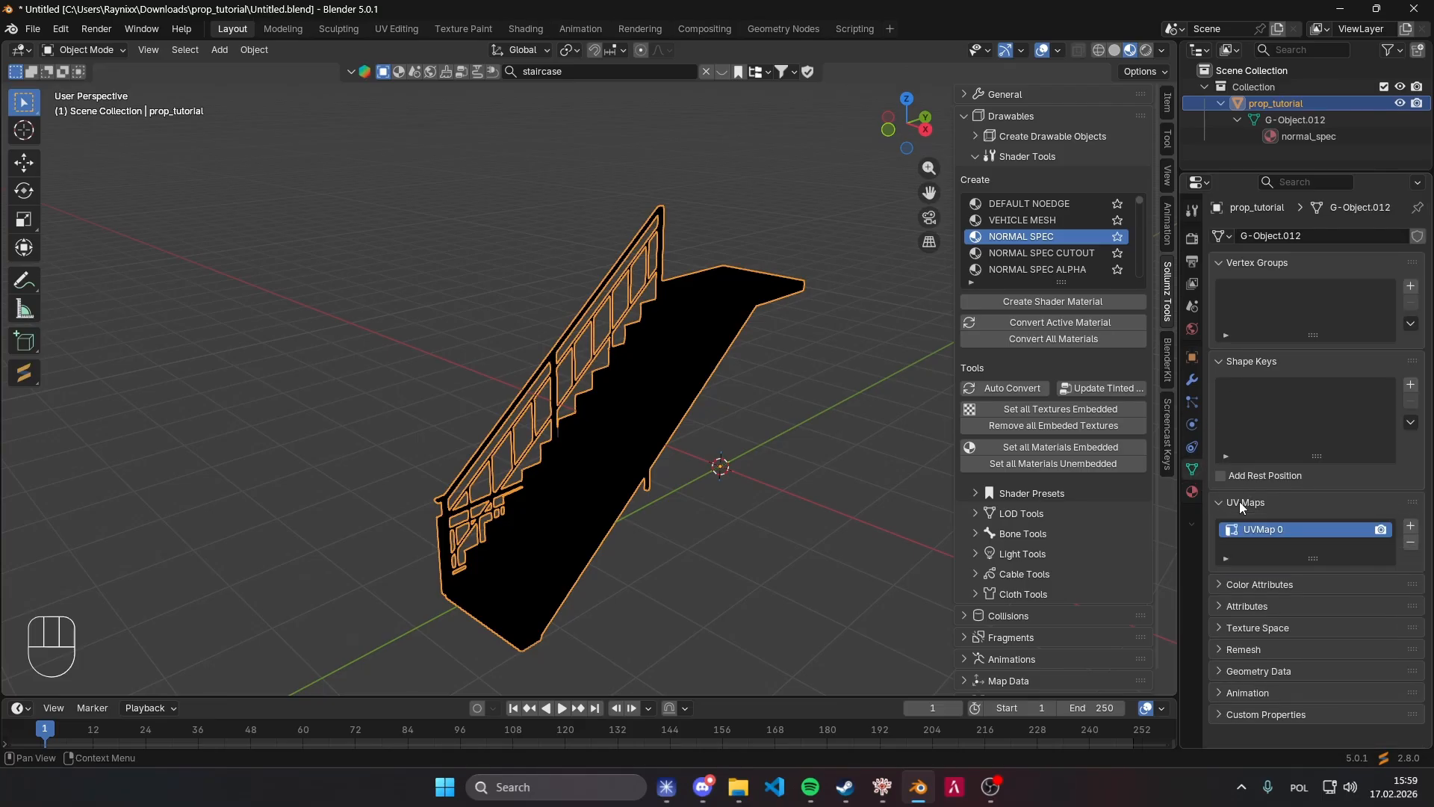
pyautogui.doubleClick(1280, 529)
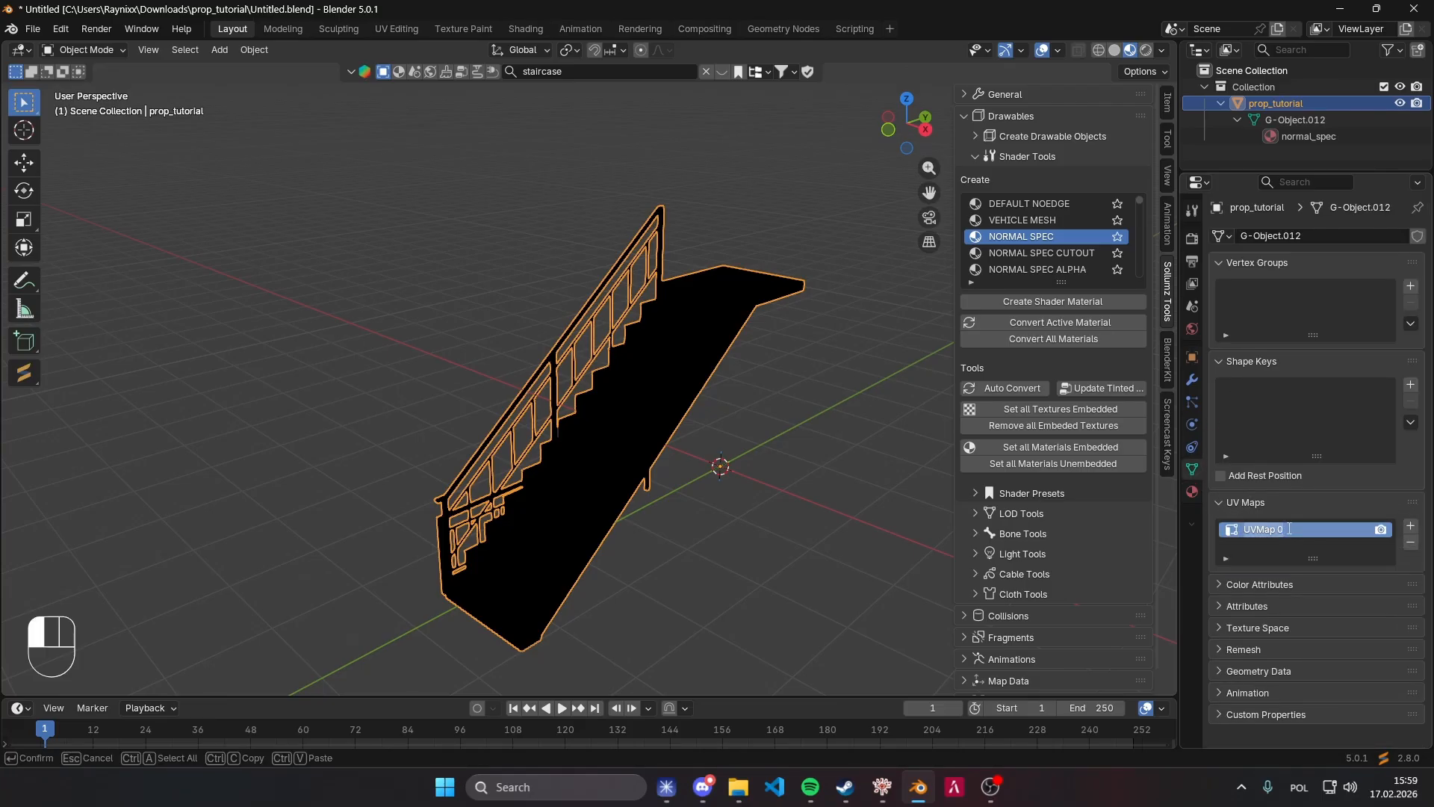
pyautogui.click(1284, 531)
pyautogui.press('BackSpace')
pyautogui.press('BackSpace')
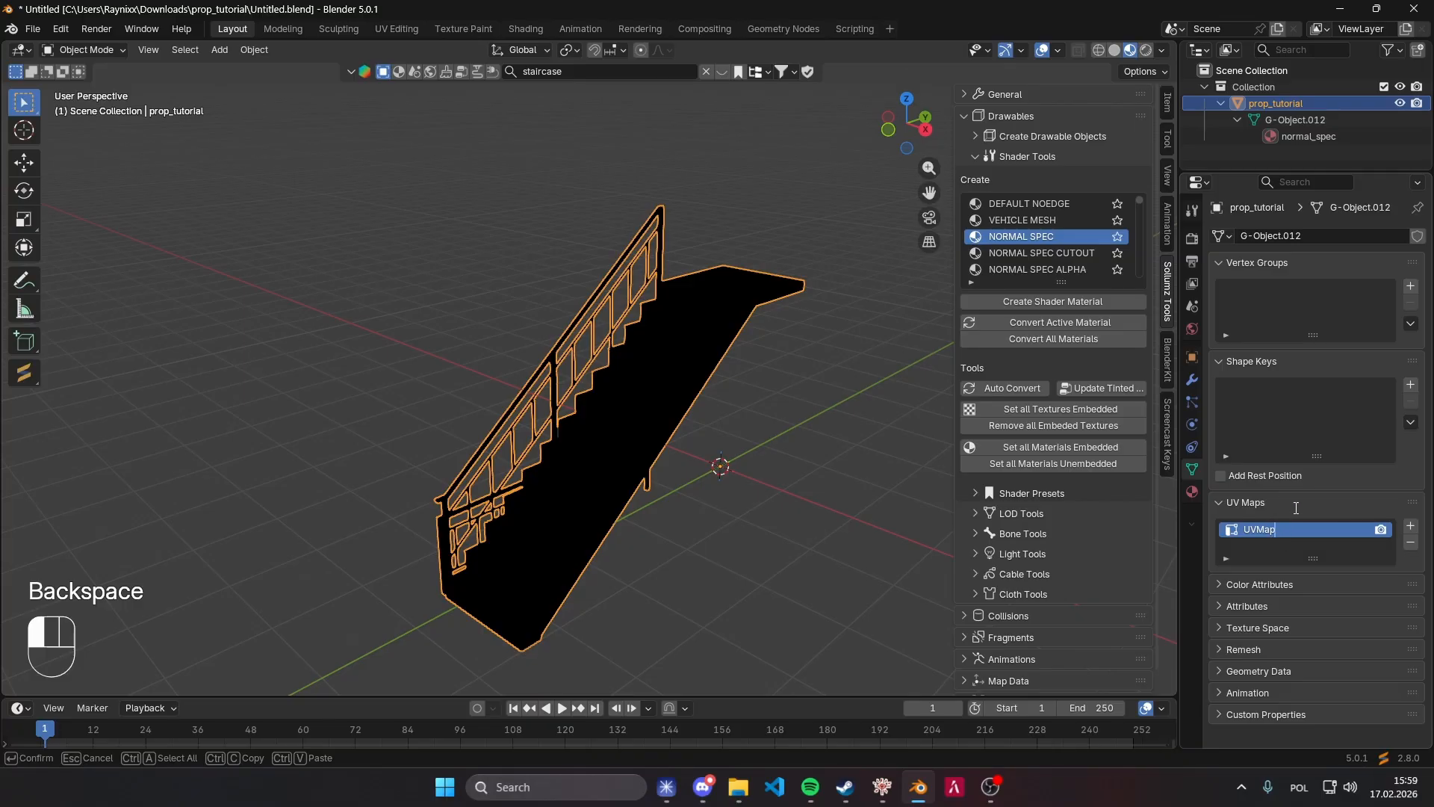
pyautogui.click(1276, 538)
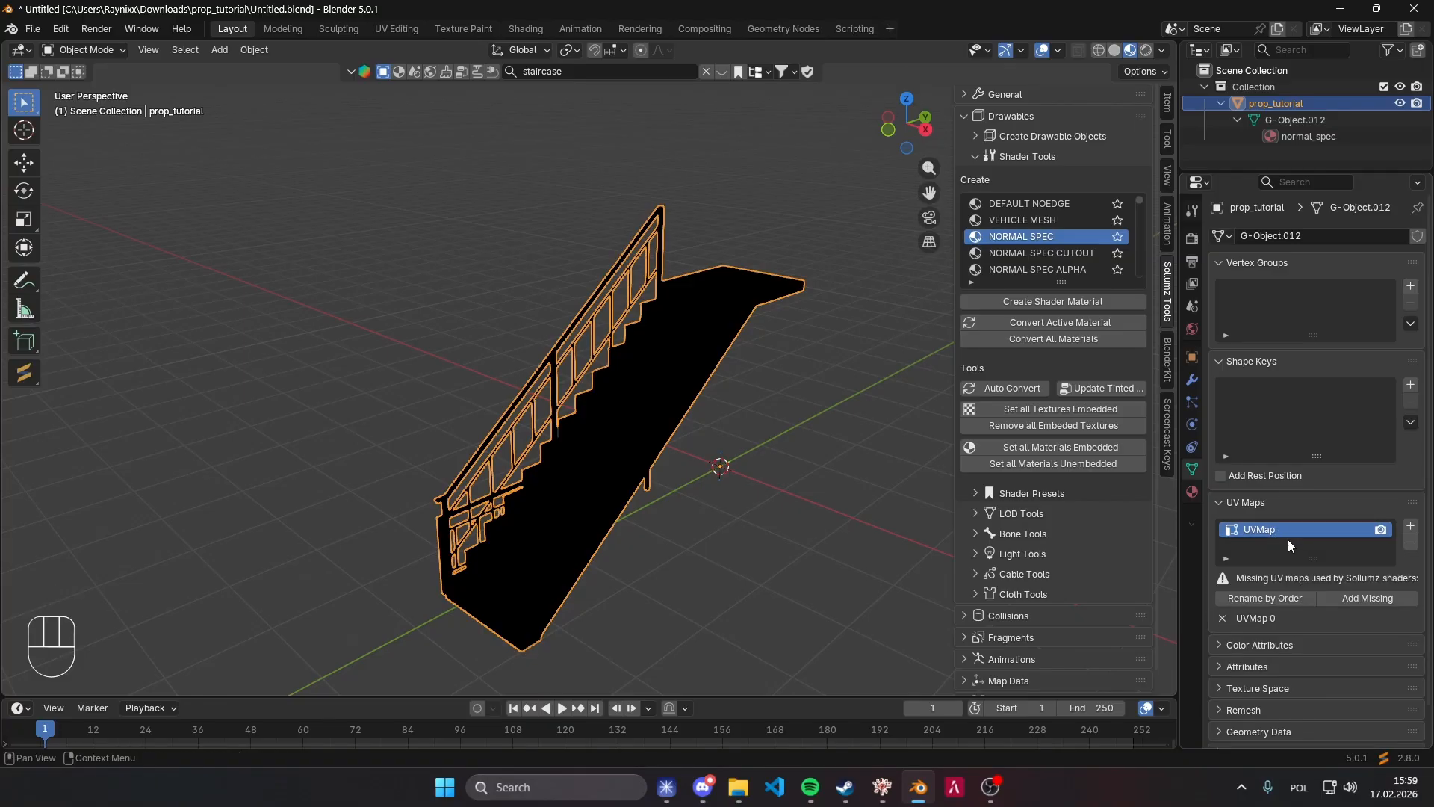
# Rename the mesh's UV map by order to the Sollumz name UVMap 0.
pyautogui.doubleClick(1285, 532)
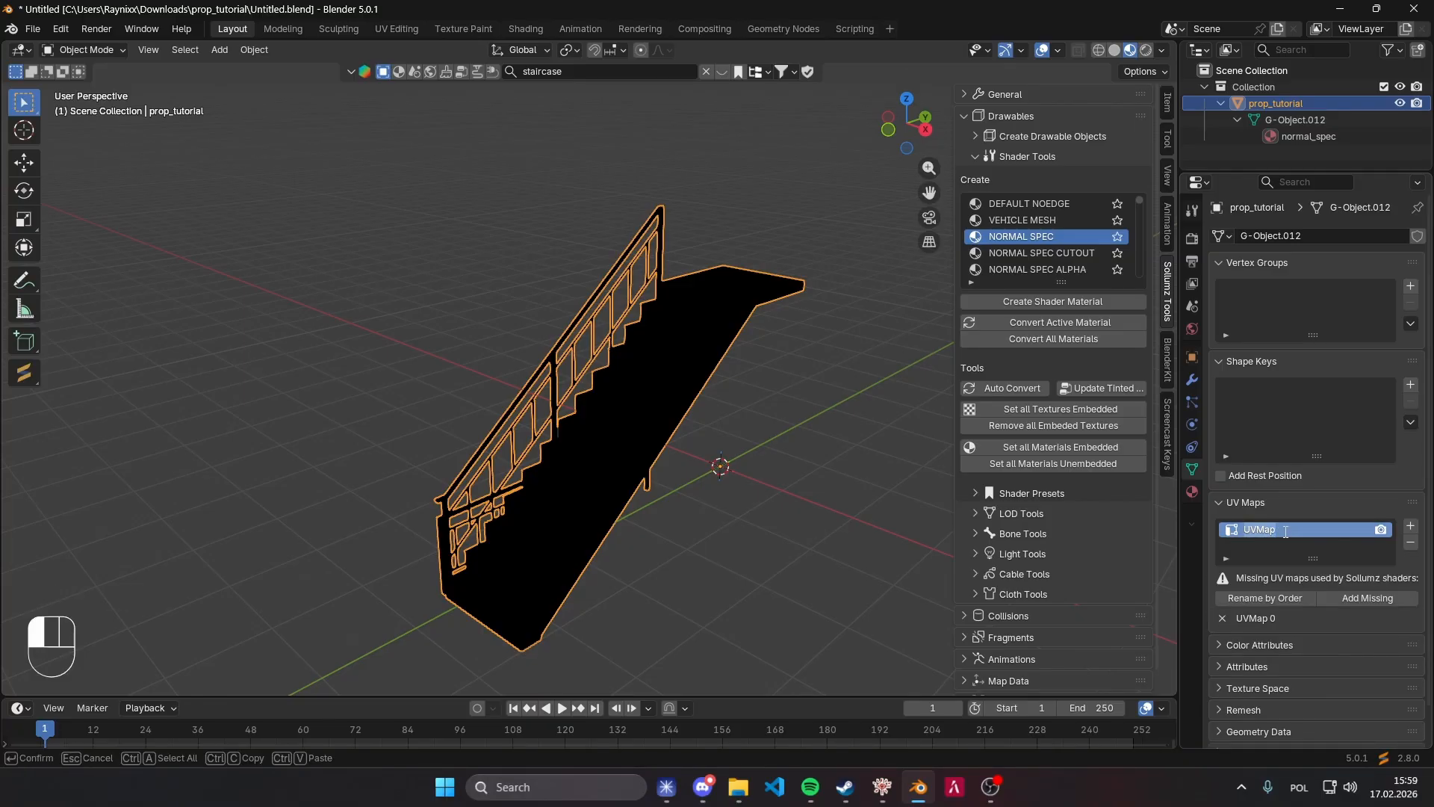
pyautogui.click(1277, 590)
pyautogui.click(1277, 595)
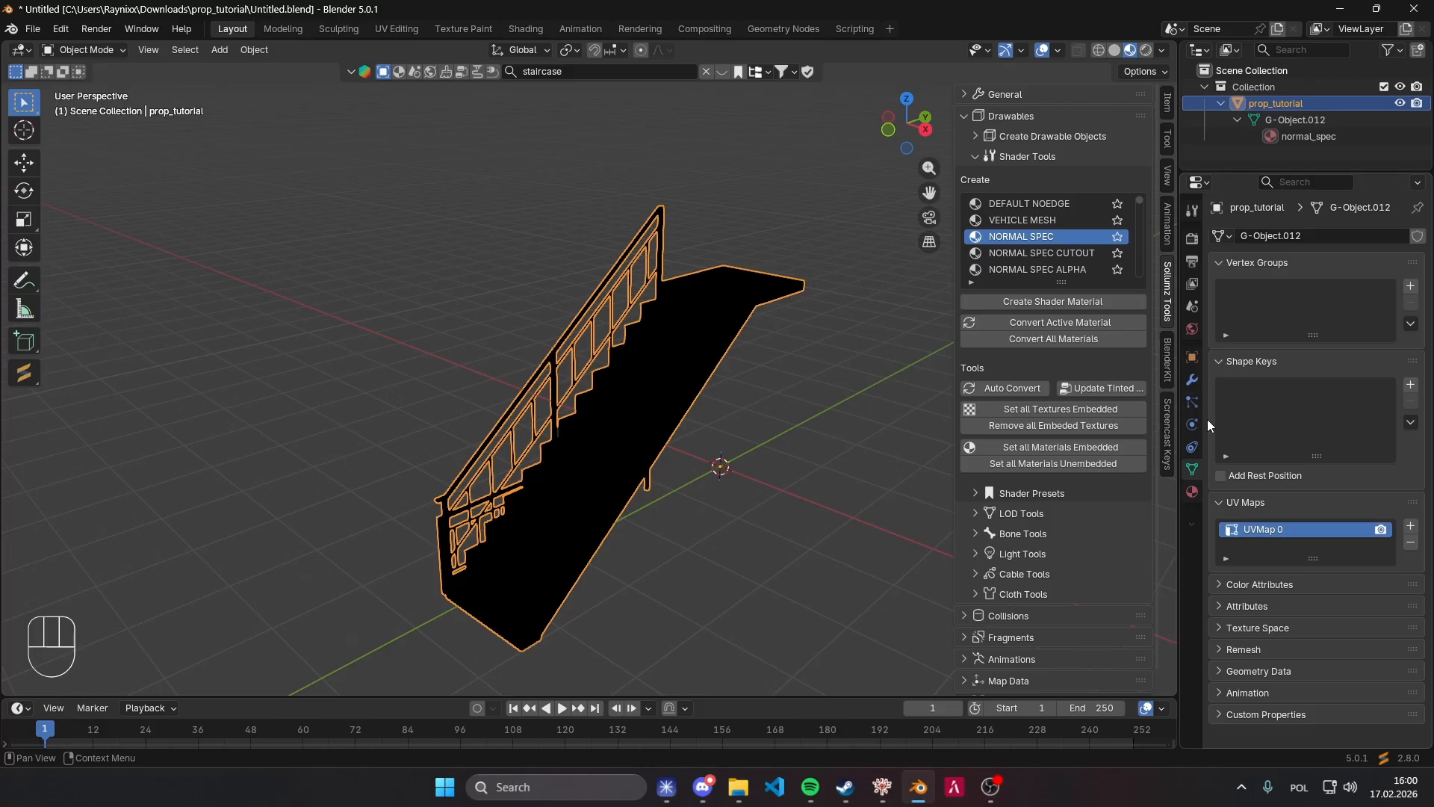
# Show the Sollumz texture parameters of the staircase's normal_spec material.
pyautogui.moveTo(856, 388); pyautogui.dragTo(1005, 370, button='middle')
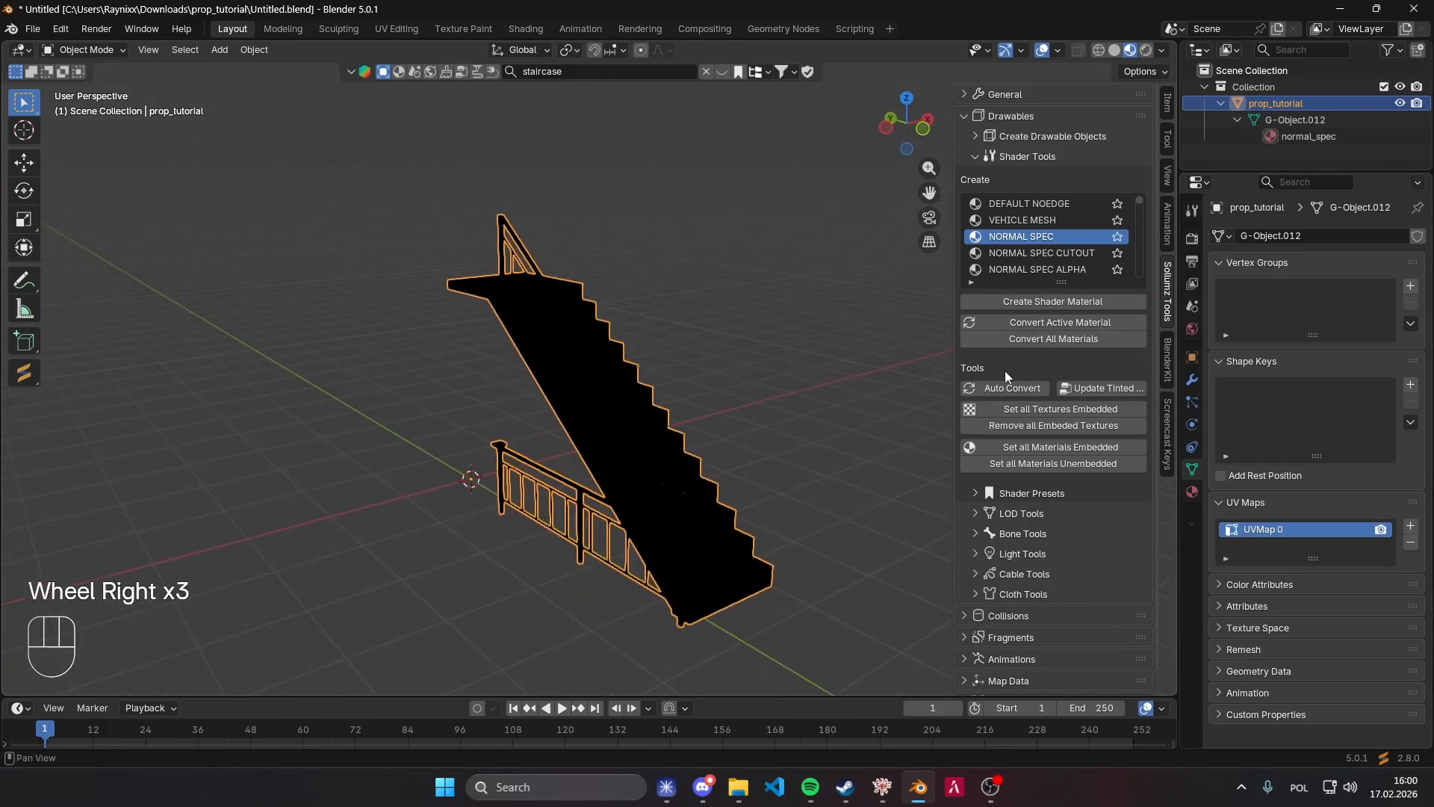
pyautogui.click(1192, 493)
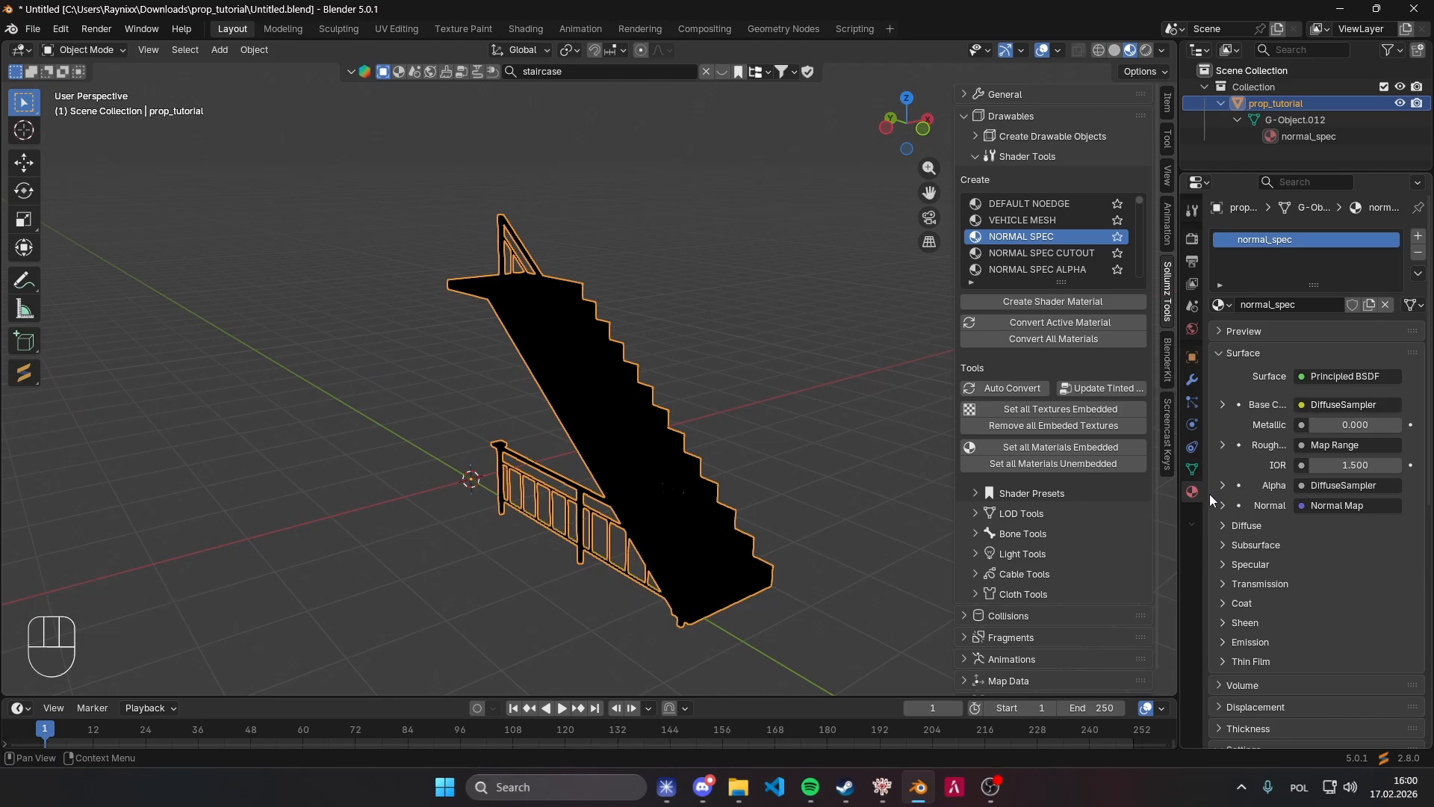
pyautogui.scroll(-10, 1314, 522)
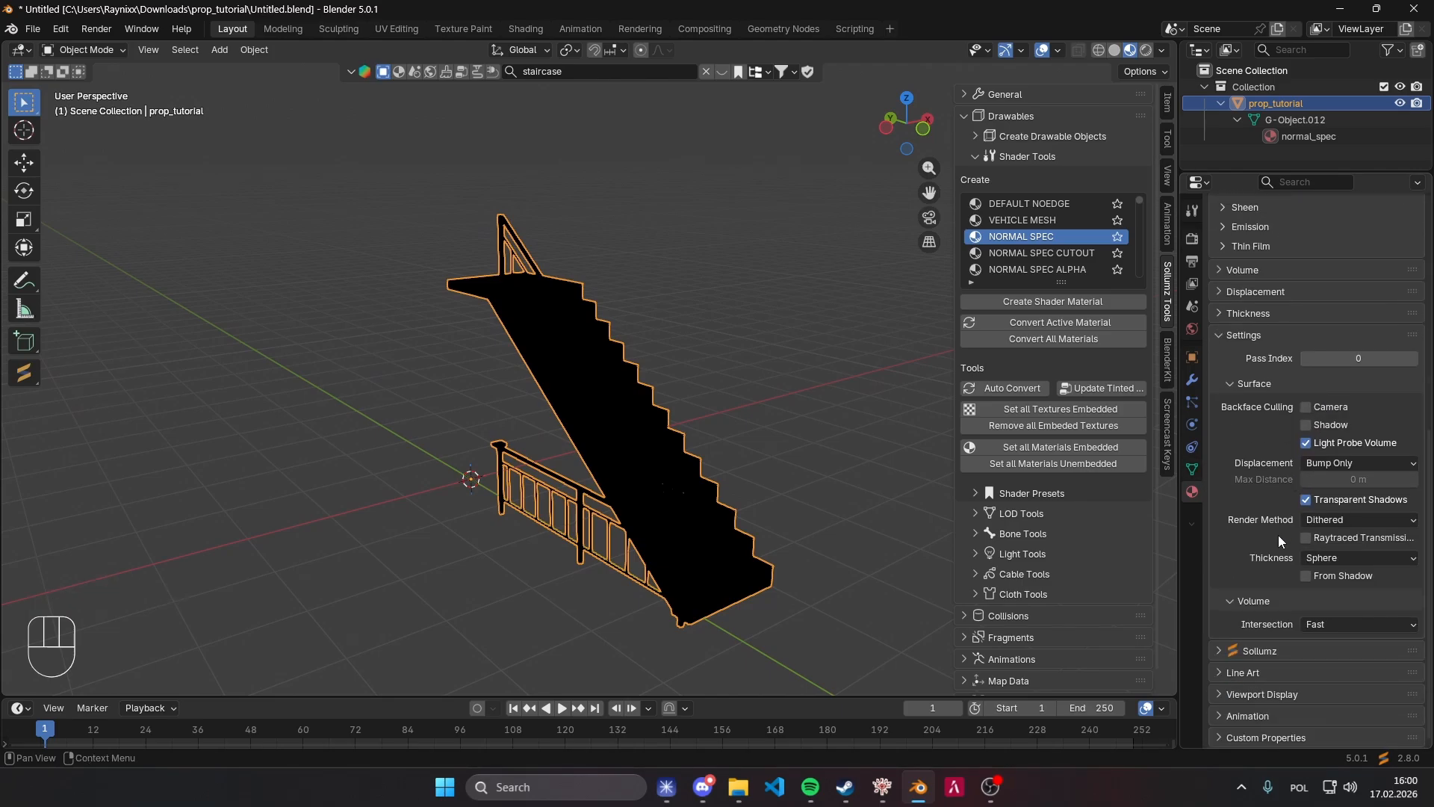
pyautogui.scroll(3, 1288, 611)
pyautogui.scroll(-3, 1285, 609)
pyautogui.click(1259, 649)
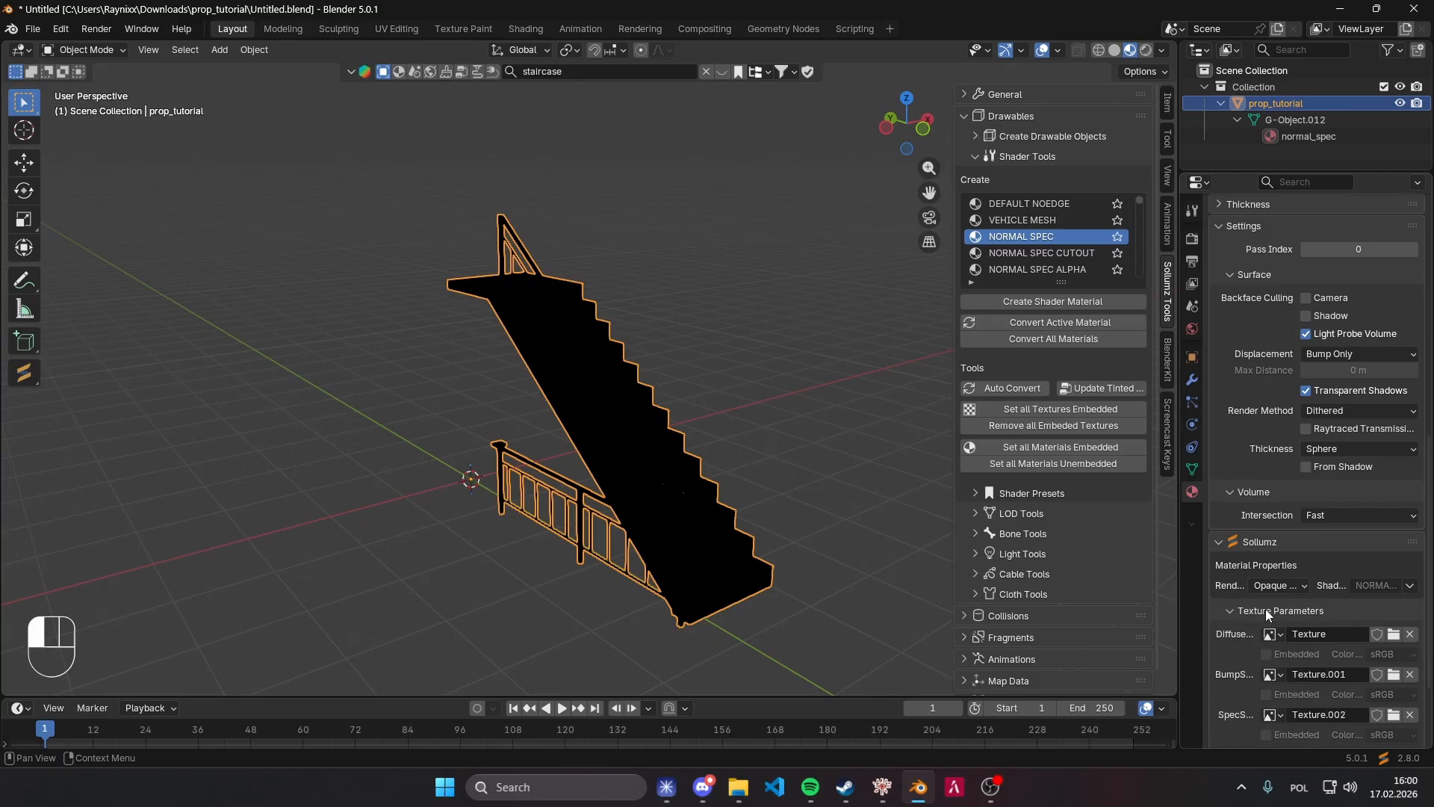
pyautogui.scroll(-6, 1299, 598)
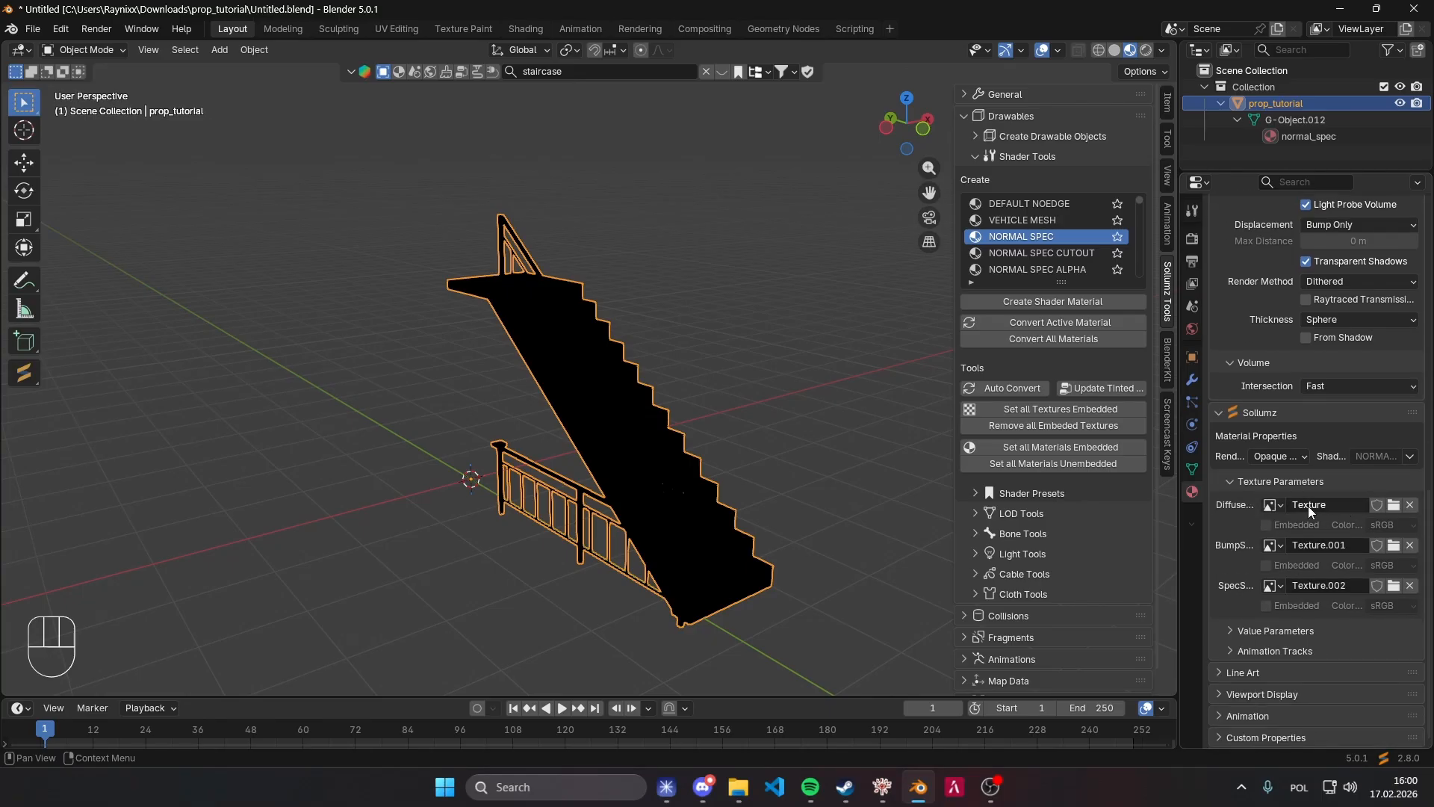
# Load Wood051_1K-PNG_Color.dds from C:\fivem-textures\Wood051_1K-PNG as the diffuse texture and set it to embedded.
pyautogui.click(1393, 505)
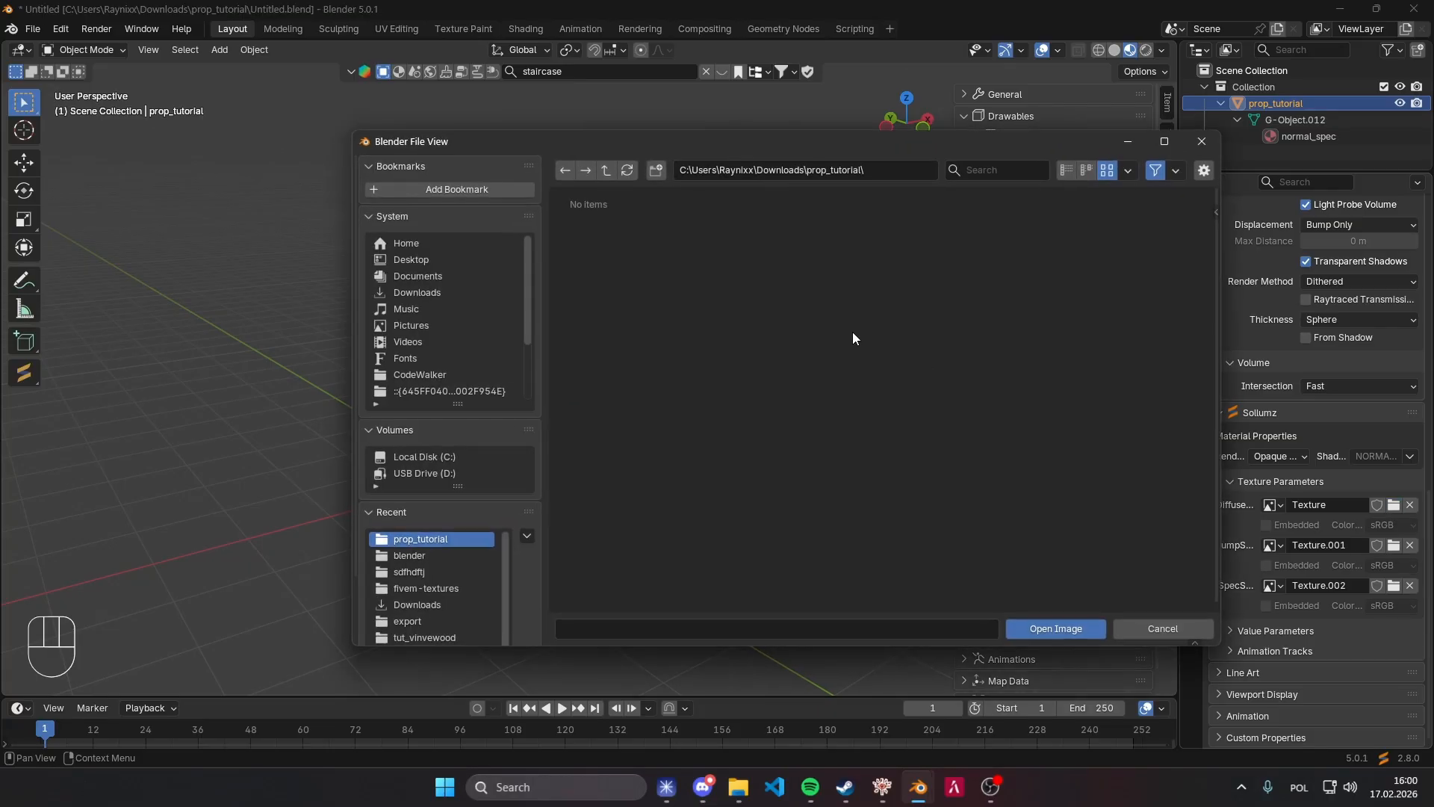
pyautogui.click(819, 166)
pyautogui.write('C:\\fivem-textures\\Wood051_1K-PNG')
pyautogui.press('Return')
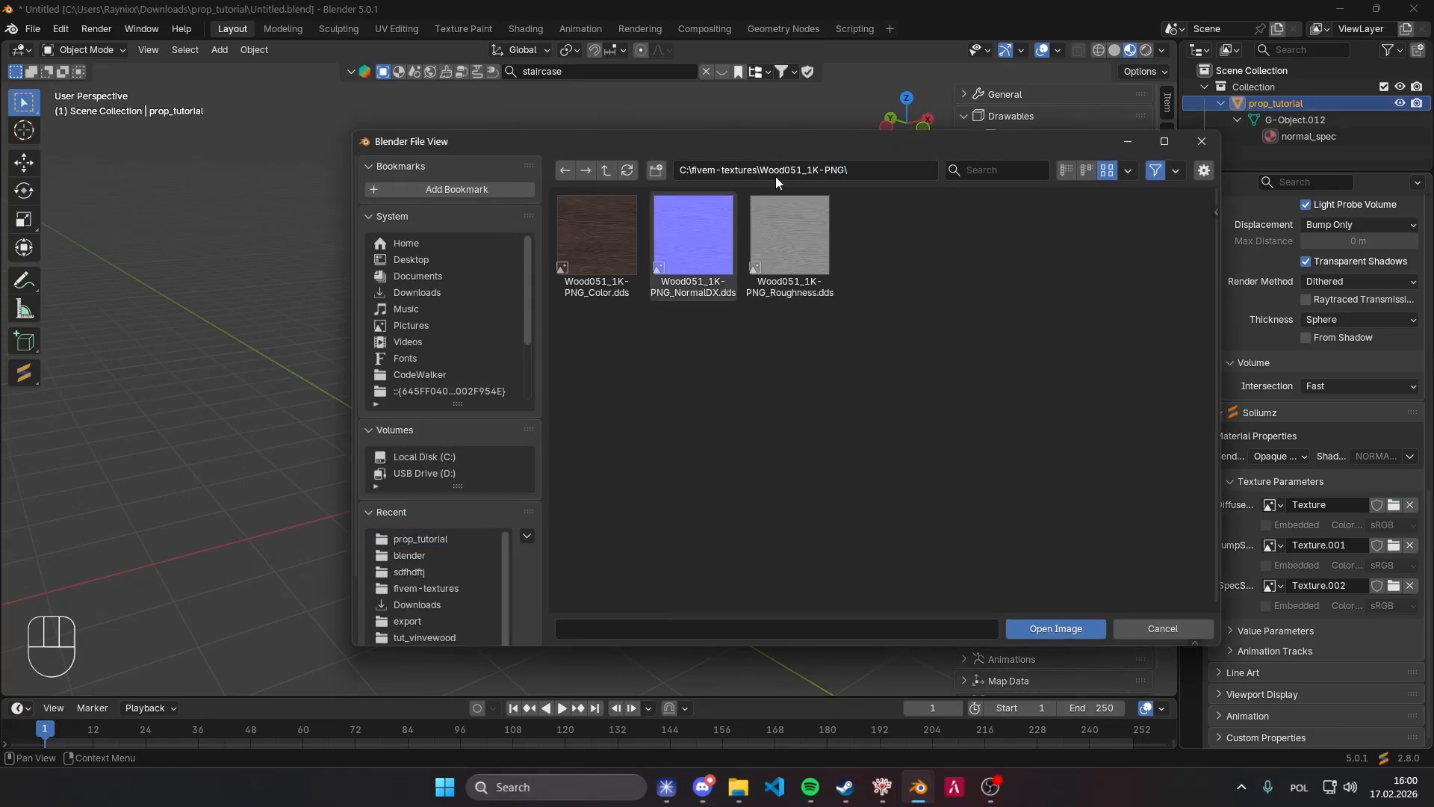
pyautogui.click(859, 172)
pyautogui.hotkey('ctrl', 'c')
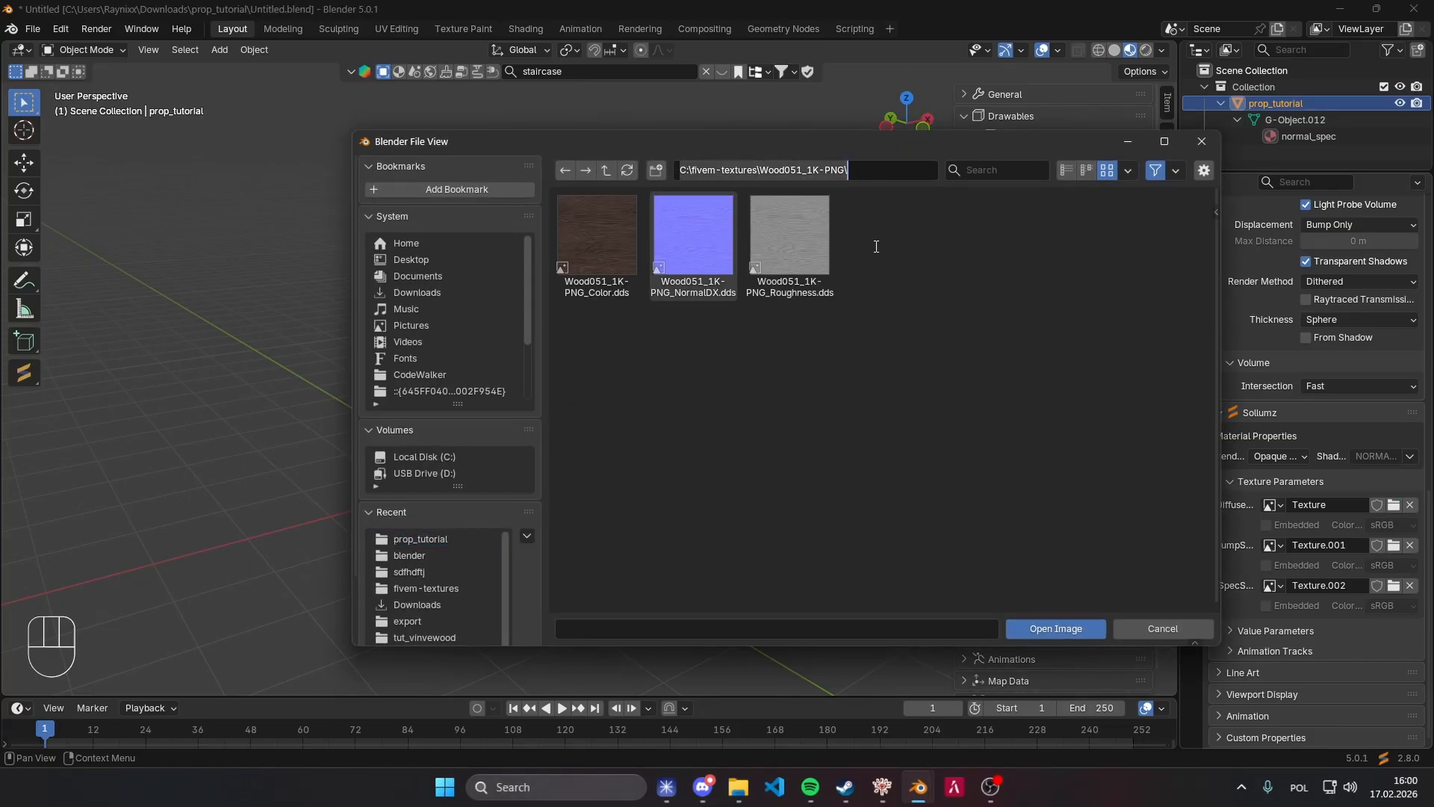
pyautogui.click(877, 246)
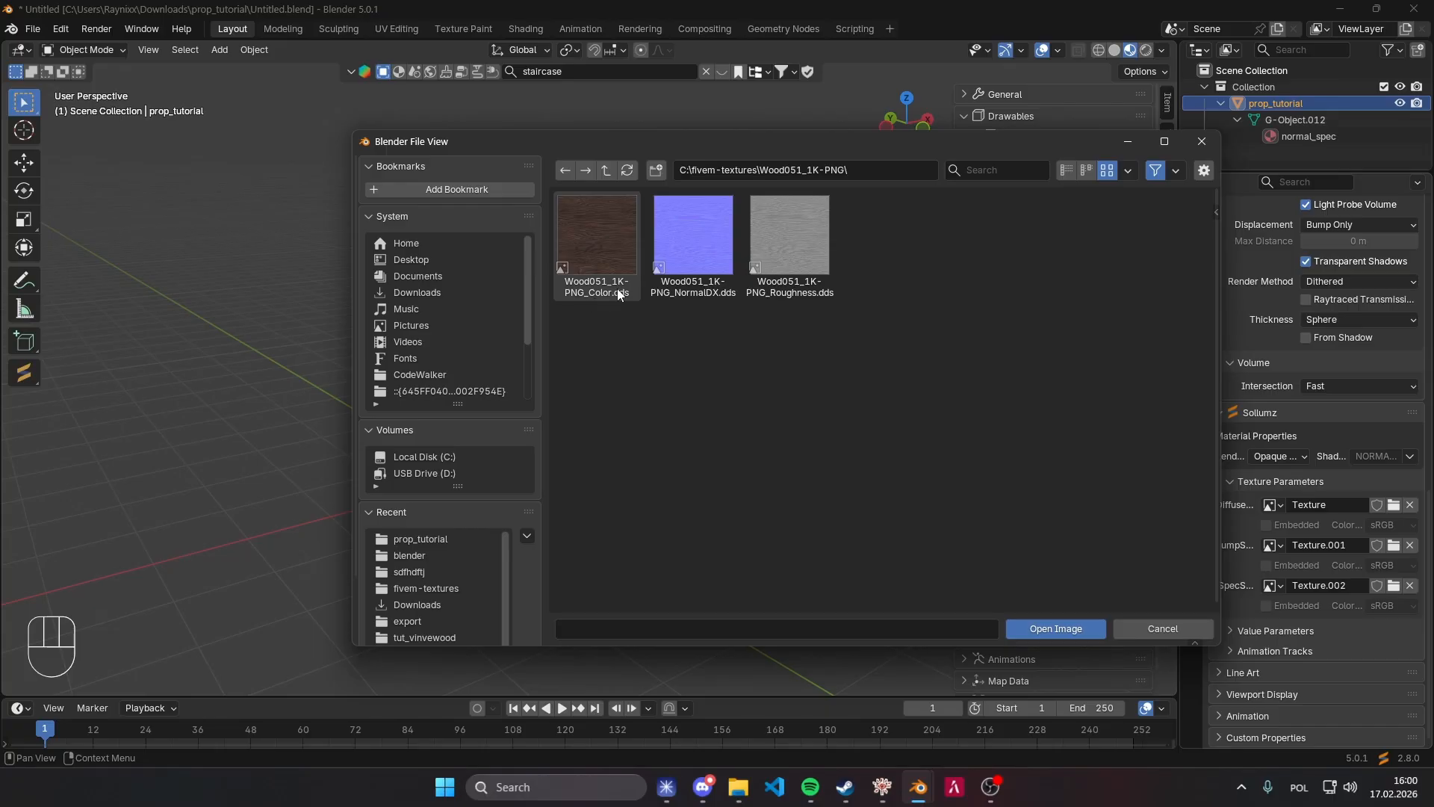
pyautogui.doubleClick(599, 296)
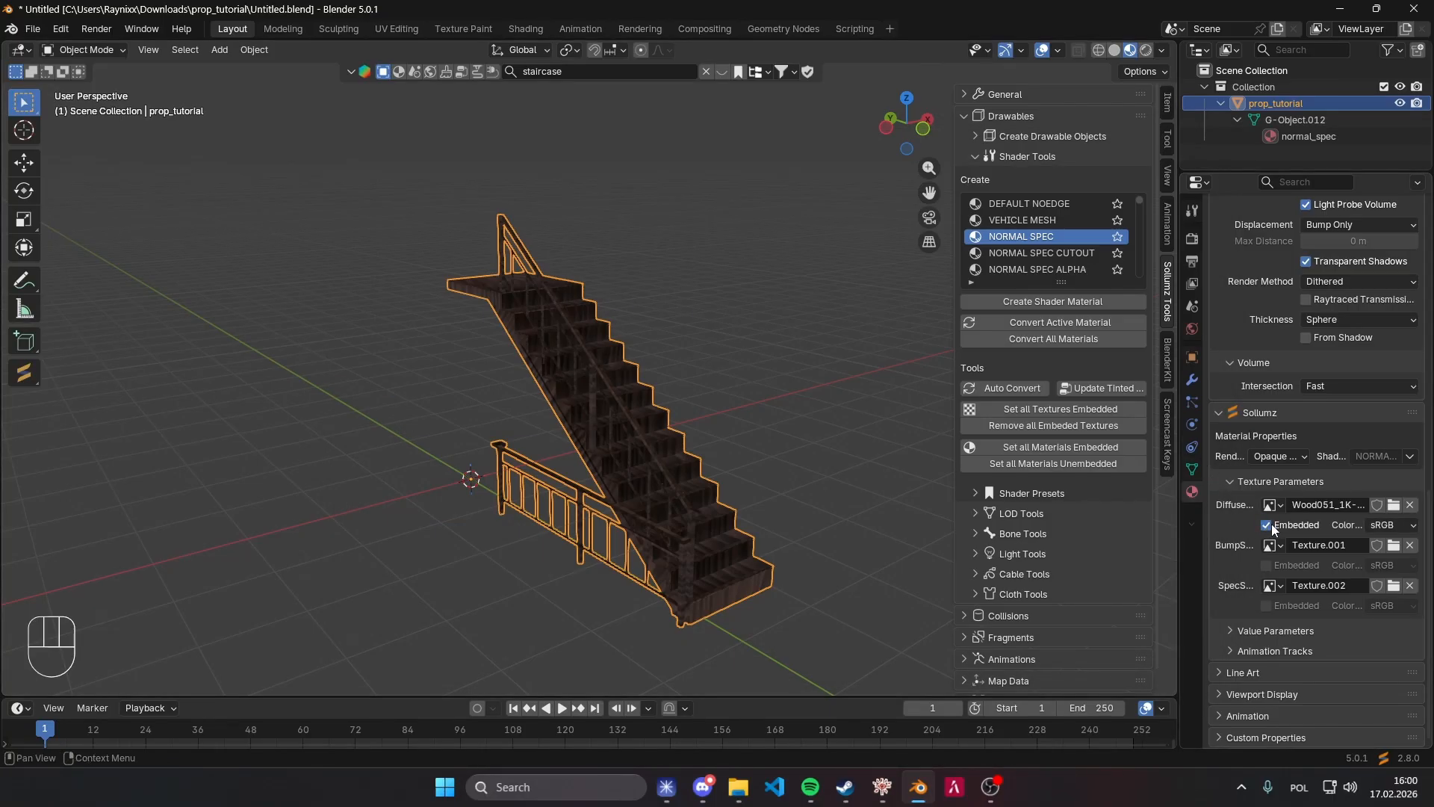
# Load Wood051_1K-PNG_NormalDX.dds as the bump texture and set it to embedded.
pyautogui.click(1394, 546)
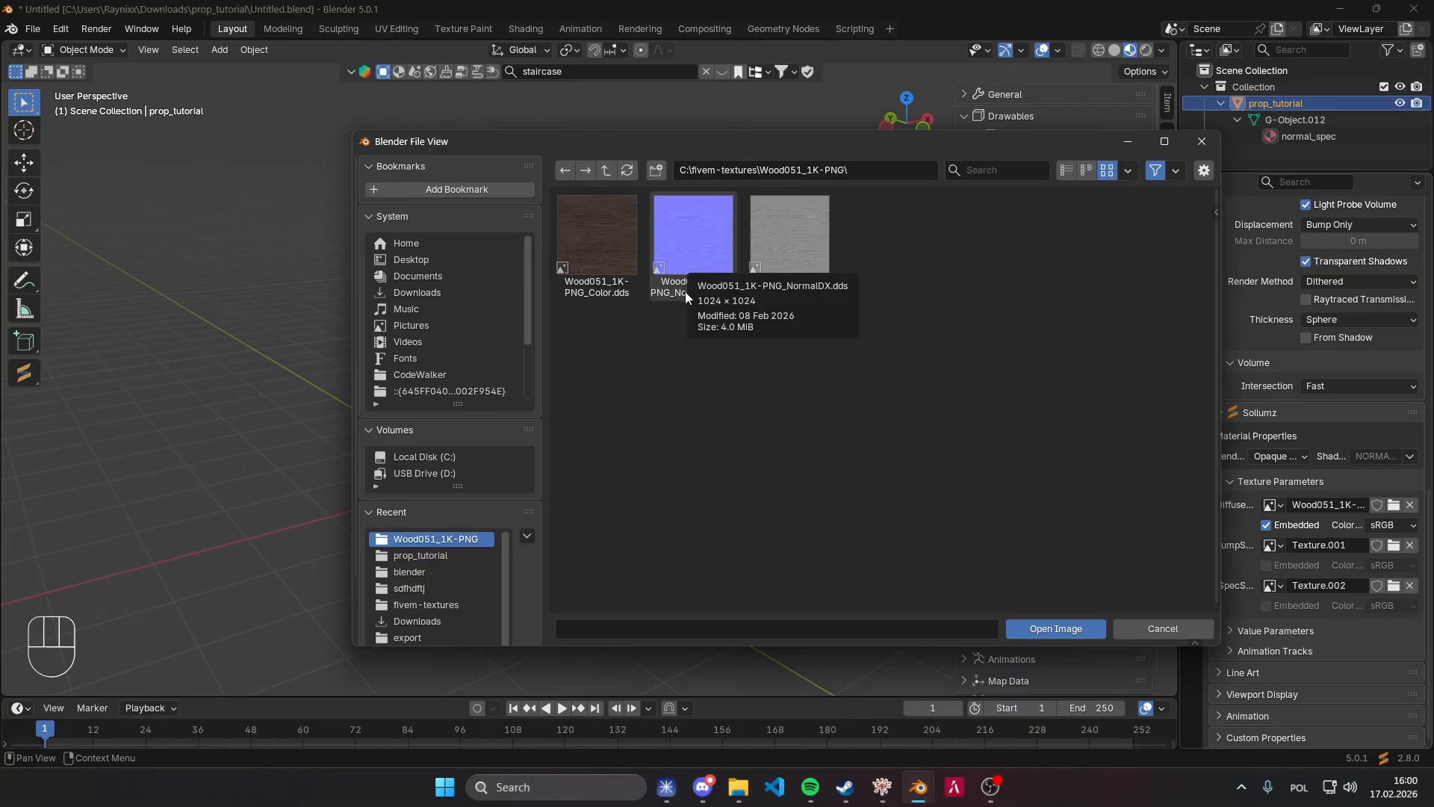
pyautogui.doubleClick(692, 235)
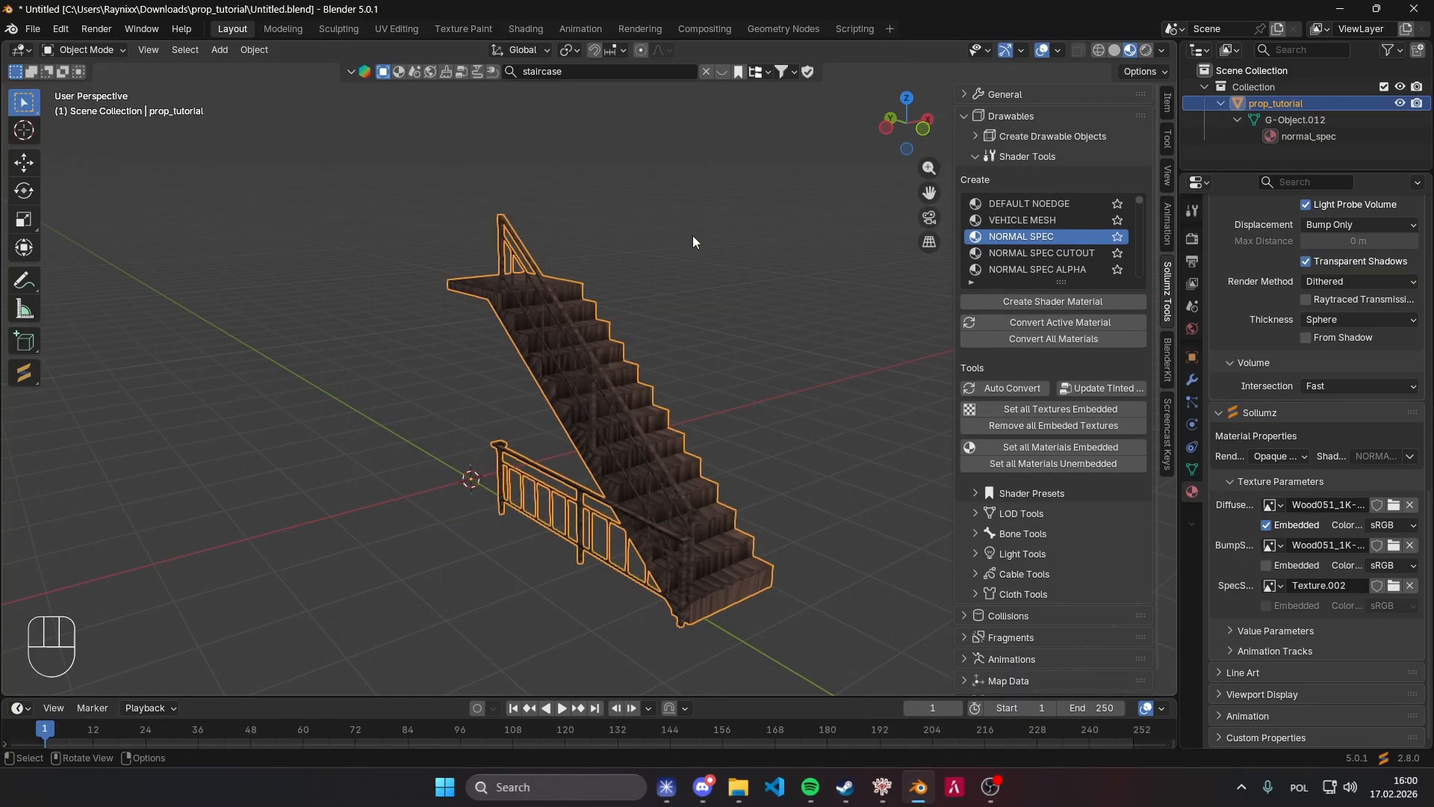
pyautogui.click(1266, 565)
# Load Wood051_1K-PNG_Roughness.dds as the specular texture, set it to embedded, and inspect the wood surface on the stairs.
pyautogui.click(1393, 585)
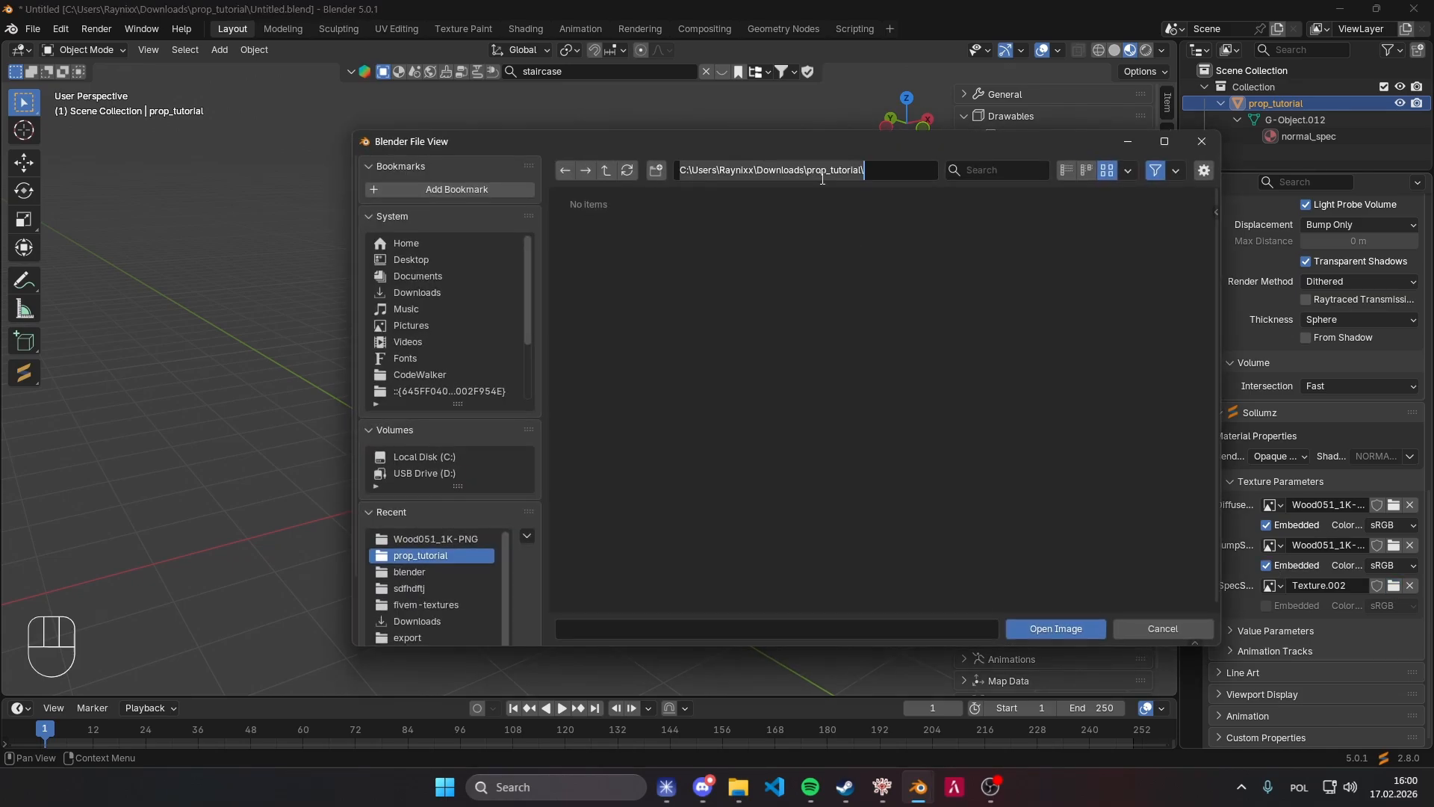
pyautogui.doubleClick(795, 248)
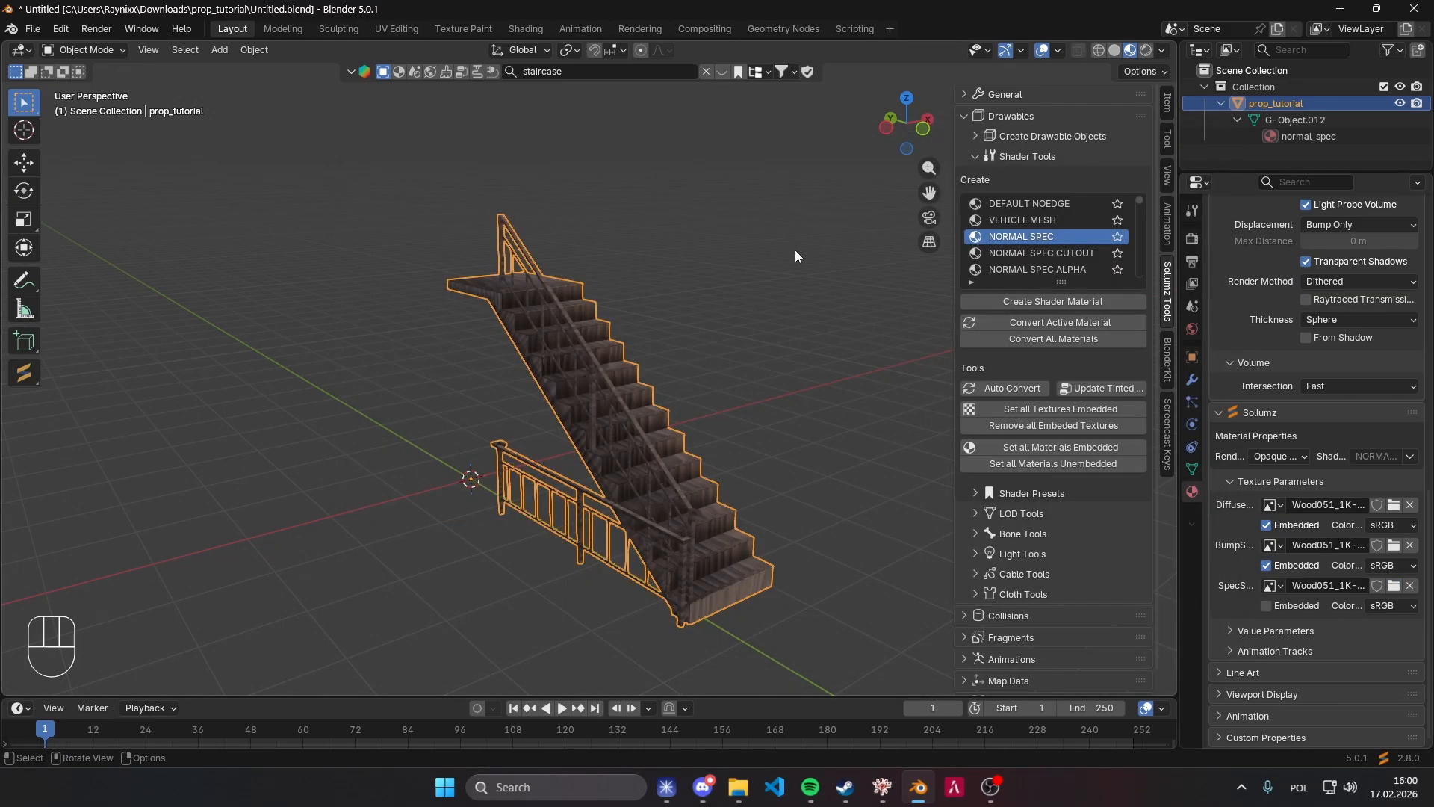
pyautogui.moveTo(612, 450); pyautogui.dragTo(675, 432, button='middle')
pyautogui.scroll(8, 793, 450)
pyautogui.scroll(-8, 793, 450)
pyautogui.hscroll(5, 674, 427)
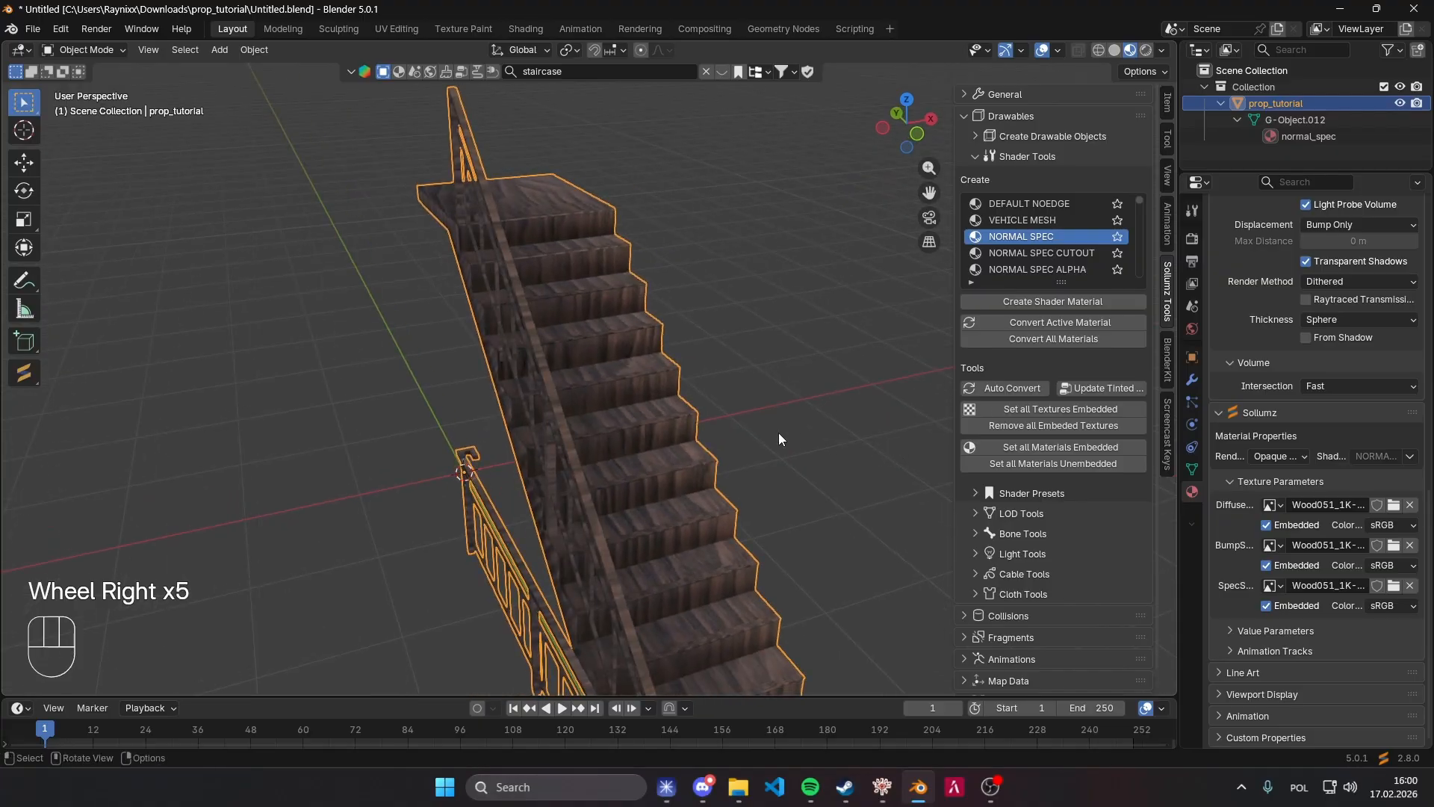
pyautogui.moveTo(609, 348); pyautogui.dragTo(679, 375, button='middle')
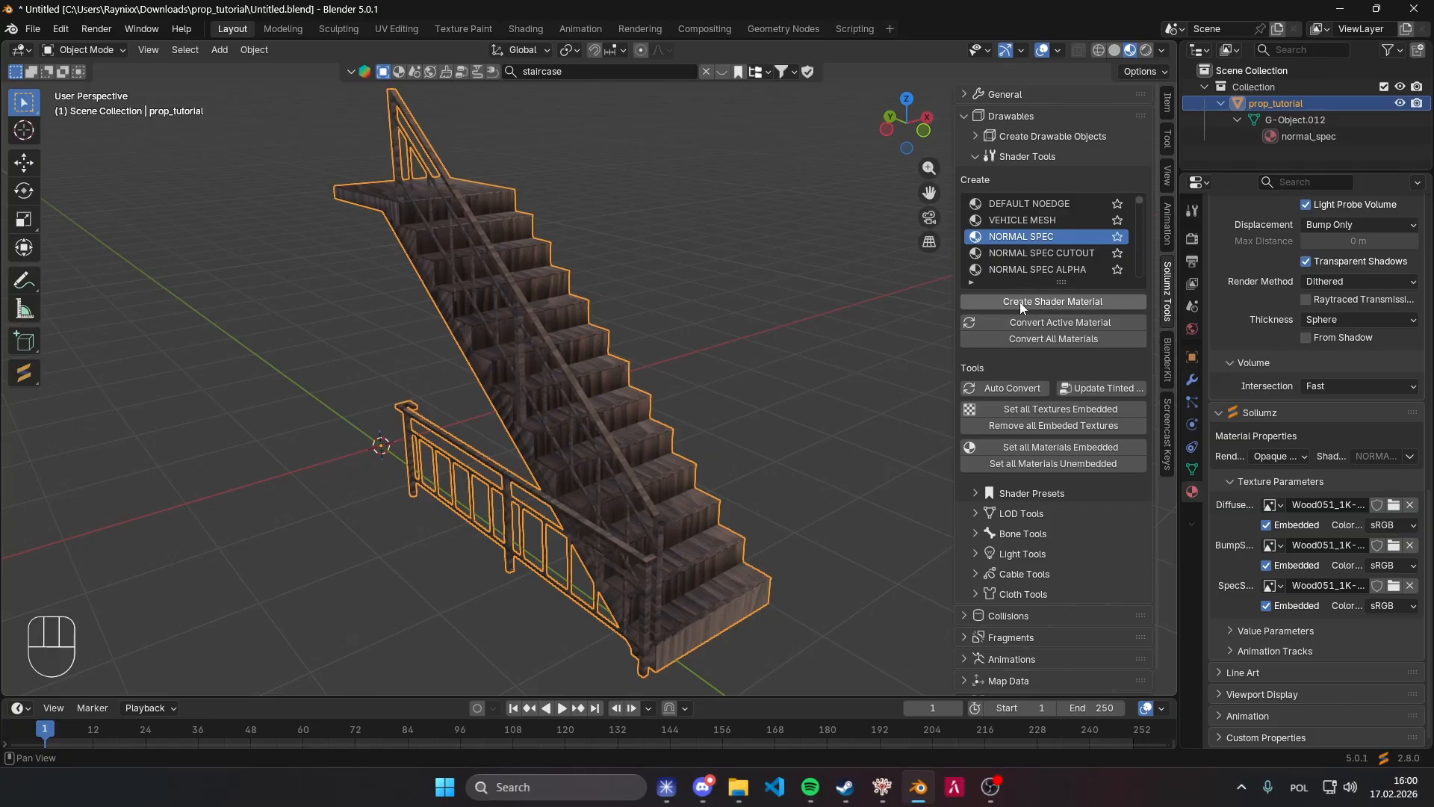
# Add a second NORMAL SPEC shader material to the staircase and bring up its material slots.
pyautogui.click(1047, 301)
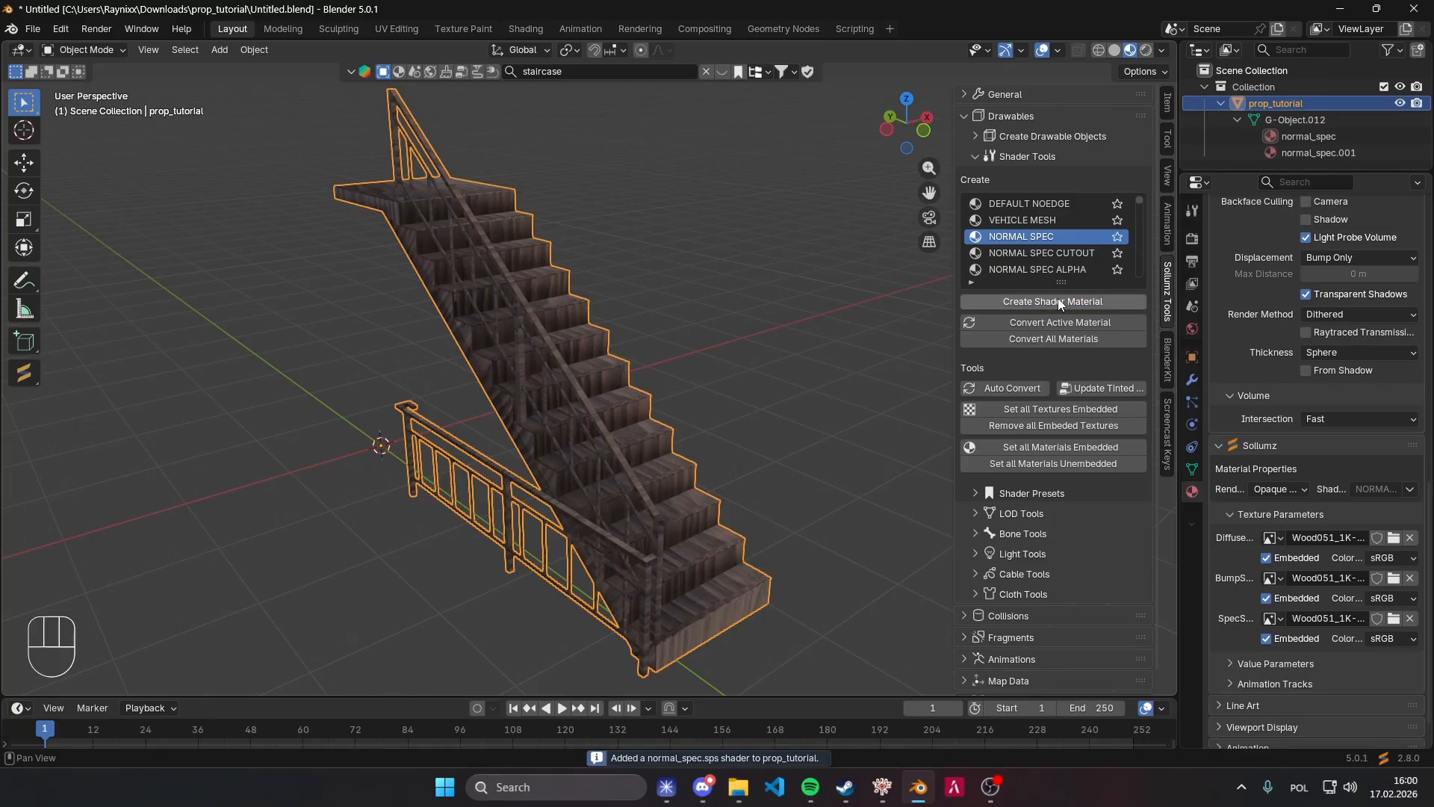
pyautogui.scroll(15, 1328, 371)
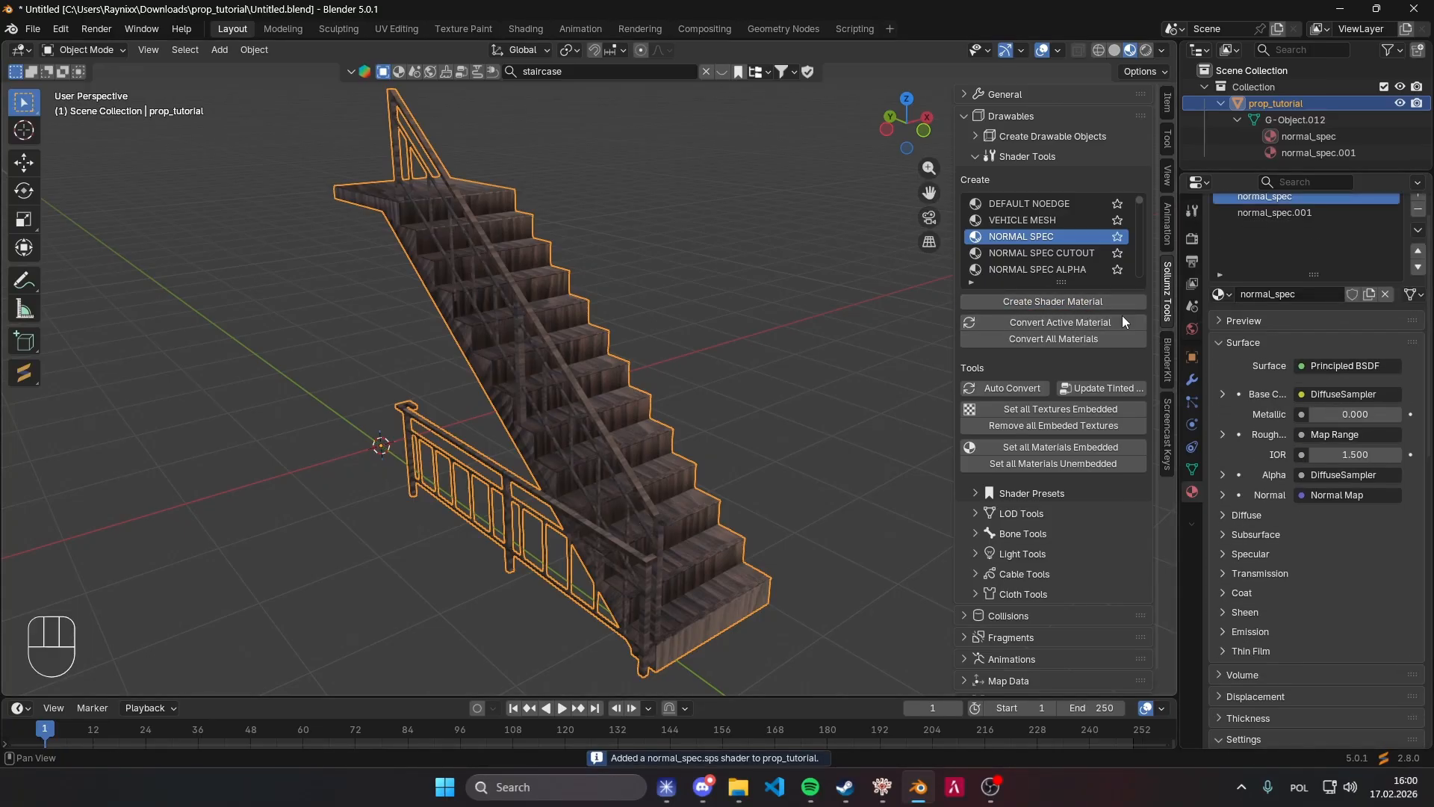
# Select the normal_spec.001 material and browse to C:\fivem-textures for its diffuse texture.
pyautogui.scroll(2, 1352, 384)
pyautogui.click(1285, 256)
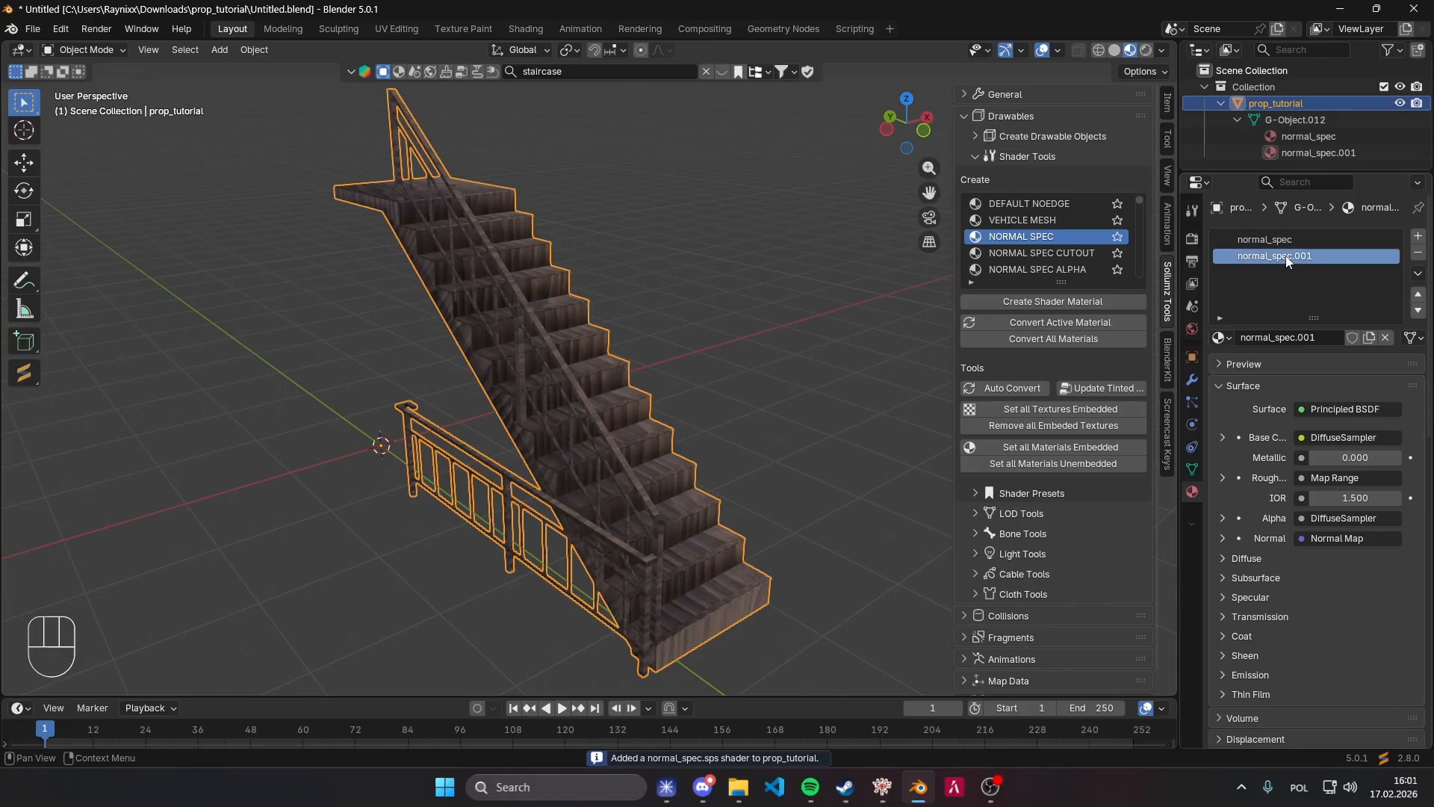
pyautogui.scroll(-15, 1300, 382)
pyautogui.scroll(-9, 1300, 384)
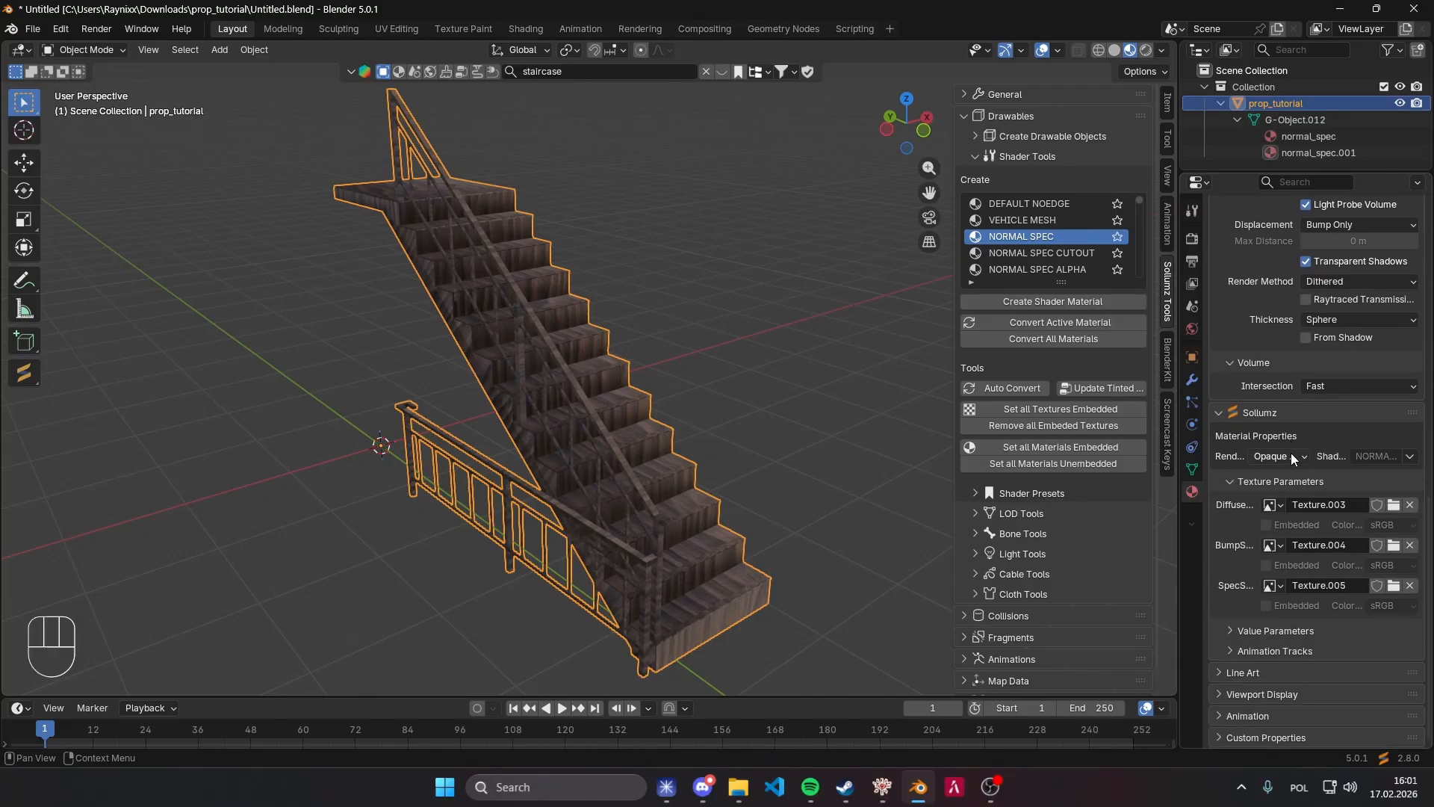
pyautogui.click(1394, 504)
pyautogui.click(790, 174)
pyautogui.hotkey('ctrl', 'v')
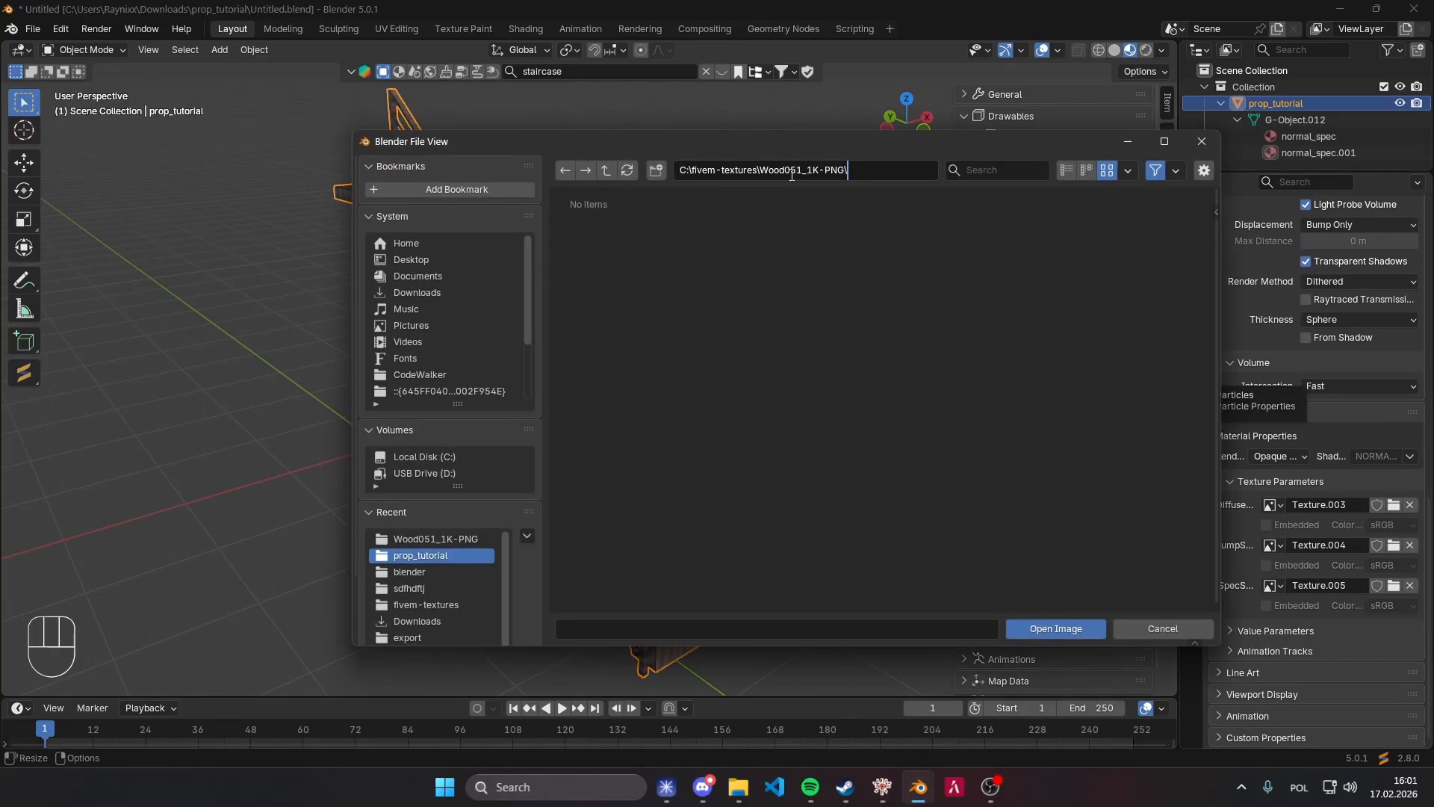
pyautogui.press('Return')
pyautogui.click(606, 171)
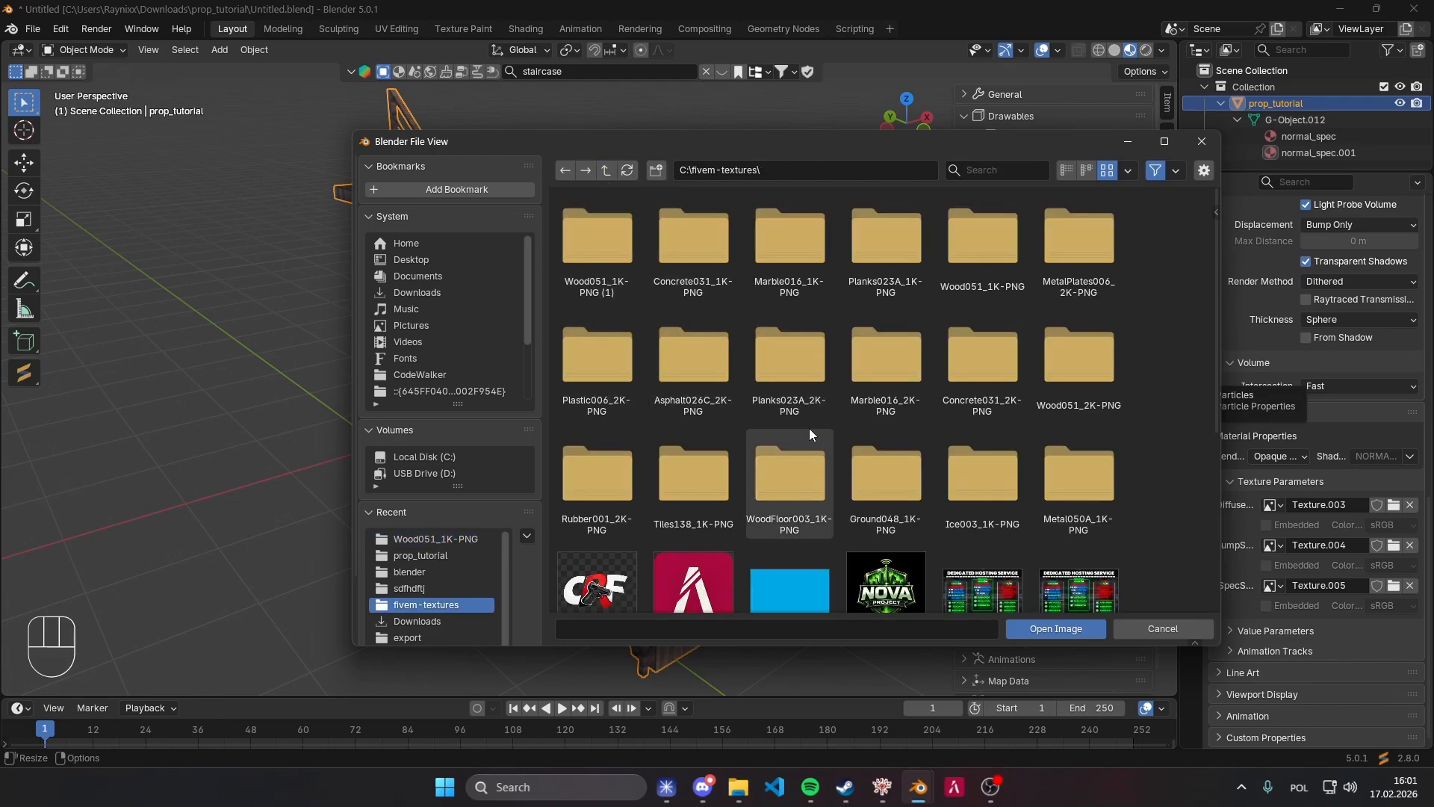
# Load Marble016_1K-PNG_Color.dds from the Marble016_1K-PNG folder as the diffuse texture and set it to embedded.
pyautogui.click(657, 786)
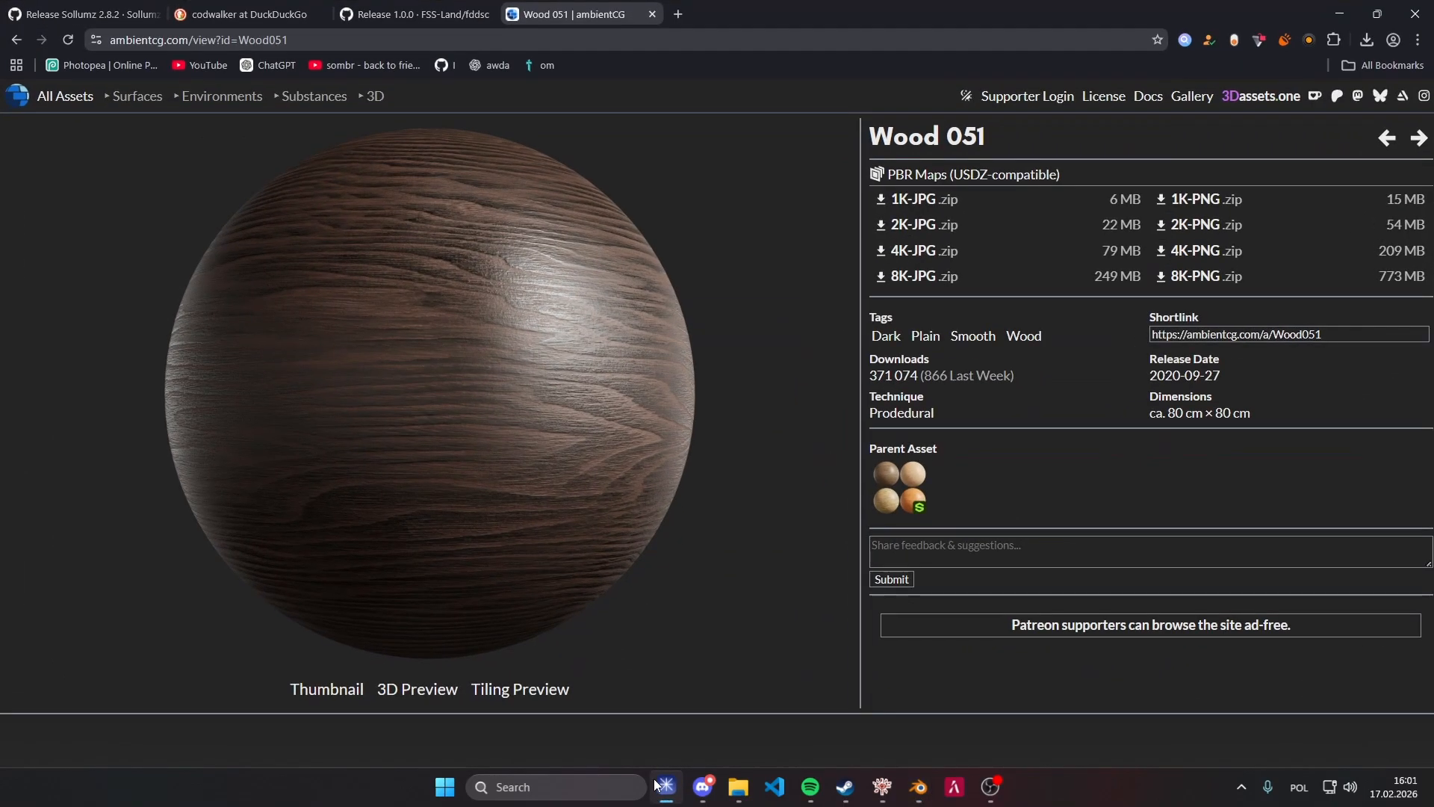
pyautogui.click(656, 785)
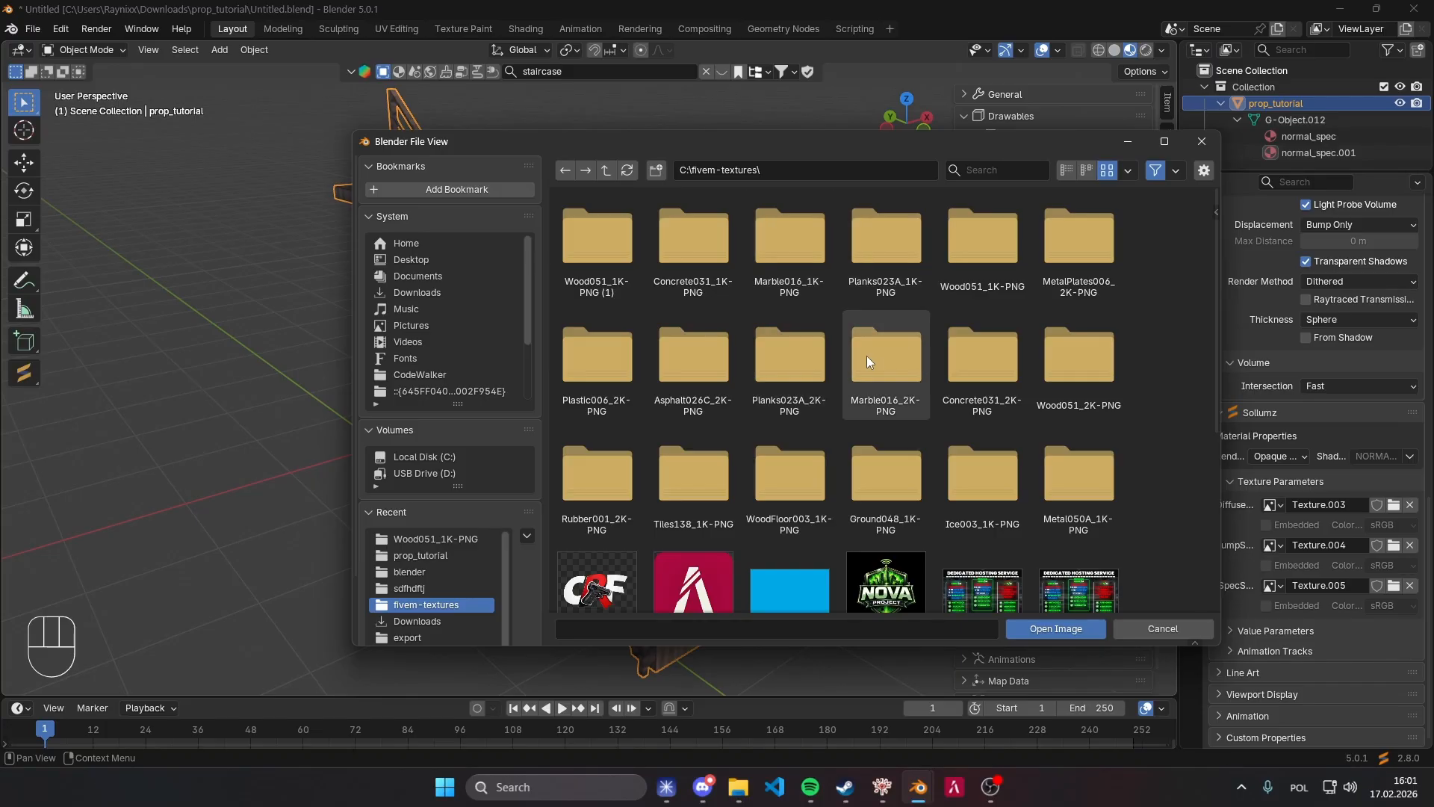
pyautogui.scroll(-1, 762, 317)
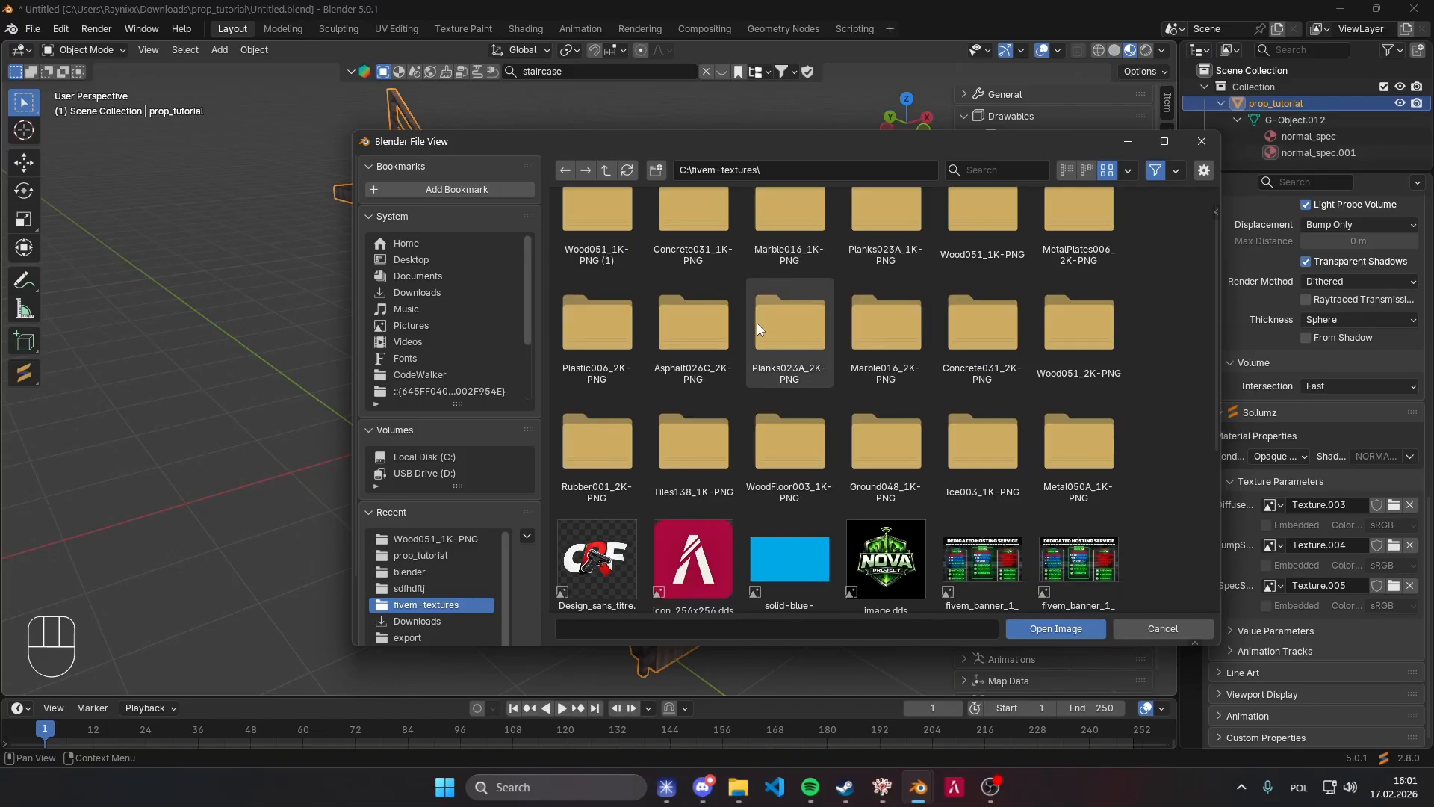
pyautogui.click(693, 353)
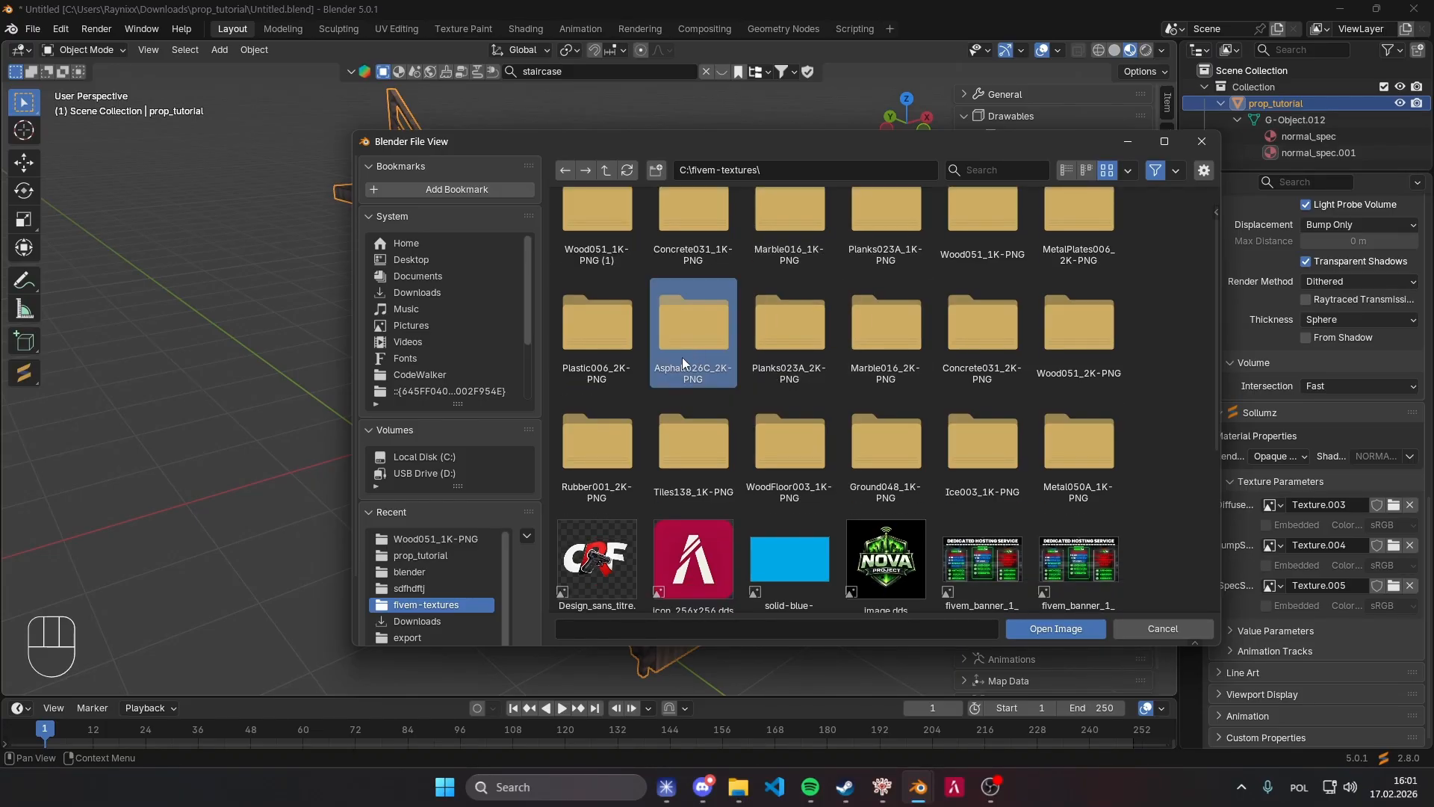
pyautogui.scroll(1, 1063, 352)
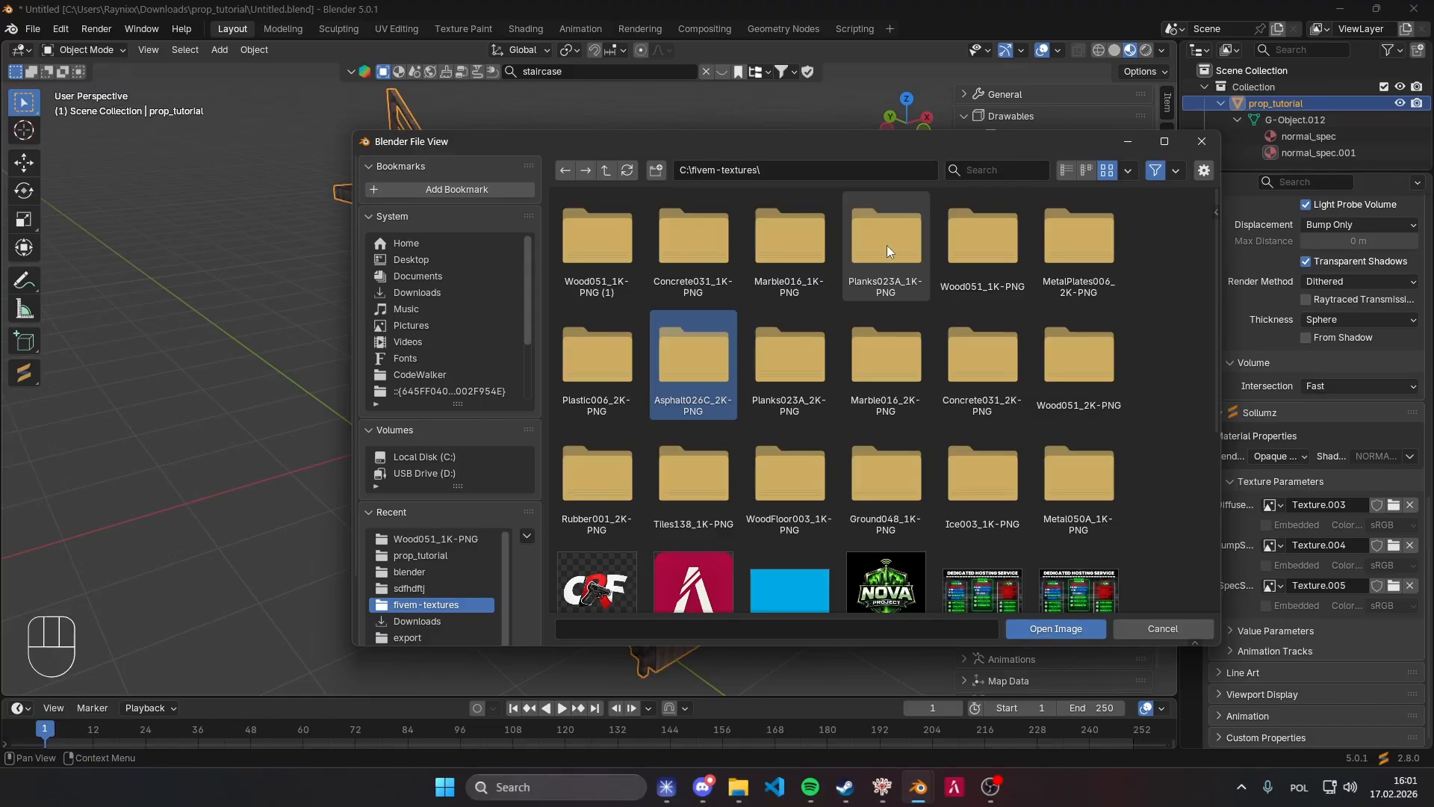
pyautogui.doubleClick(793, 256)
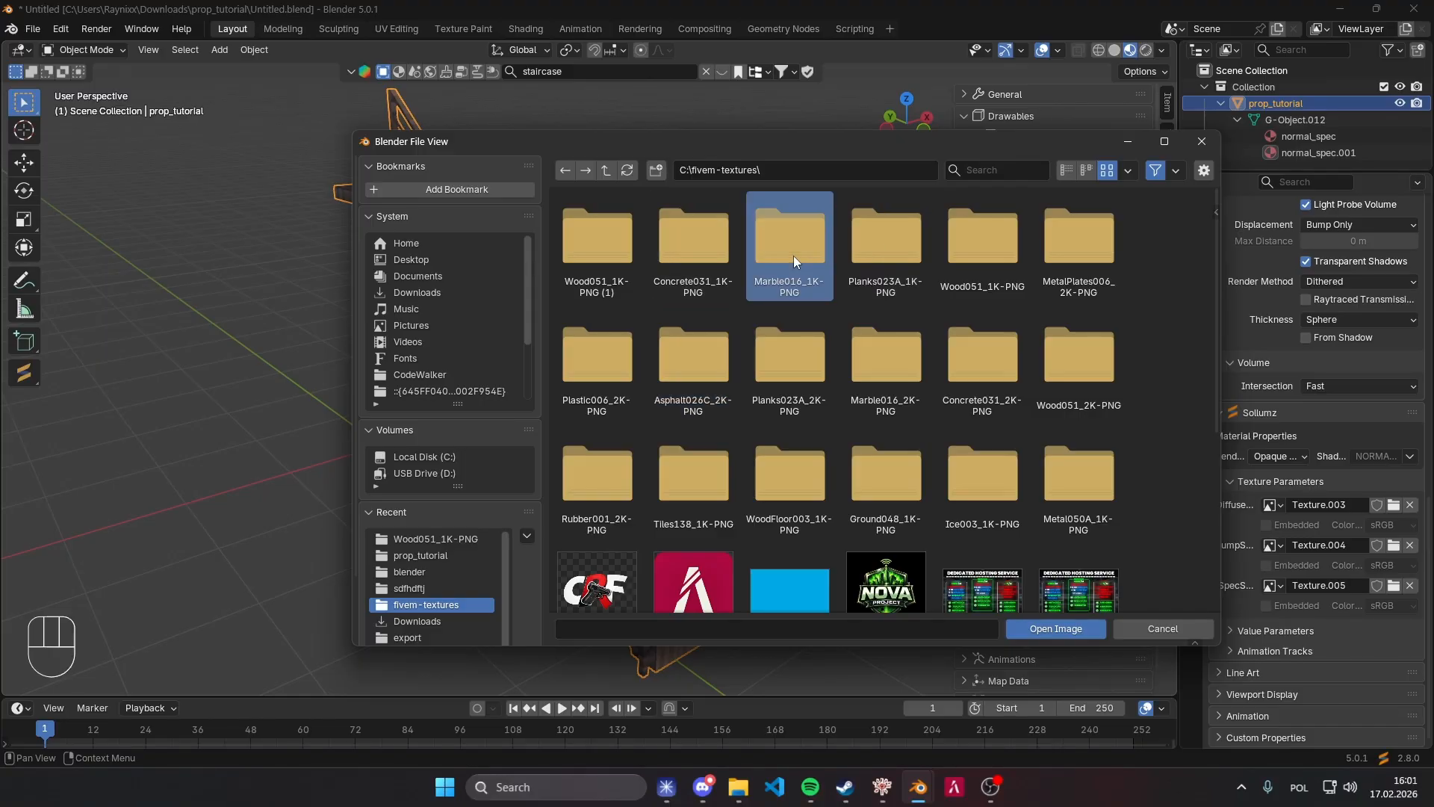
pyautogui.click(762, 170)
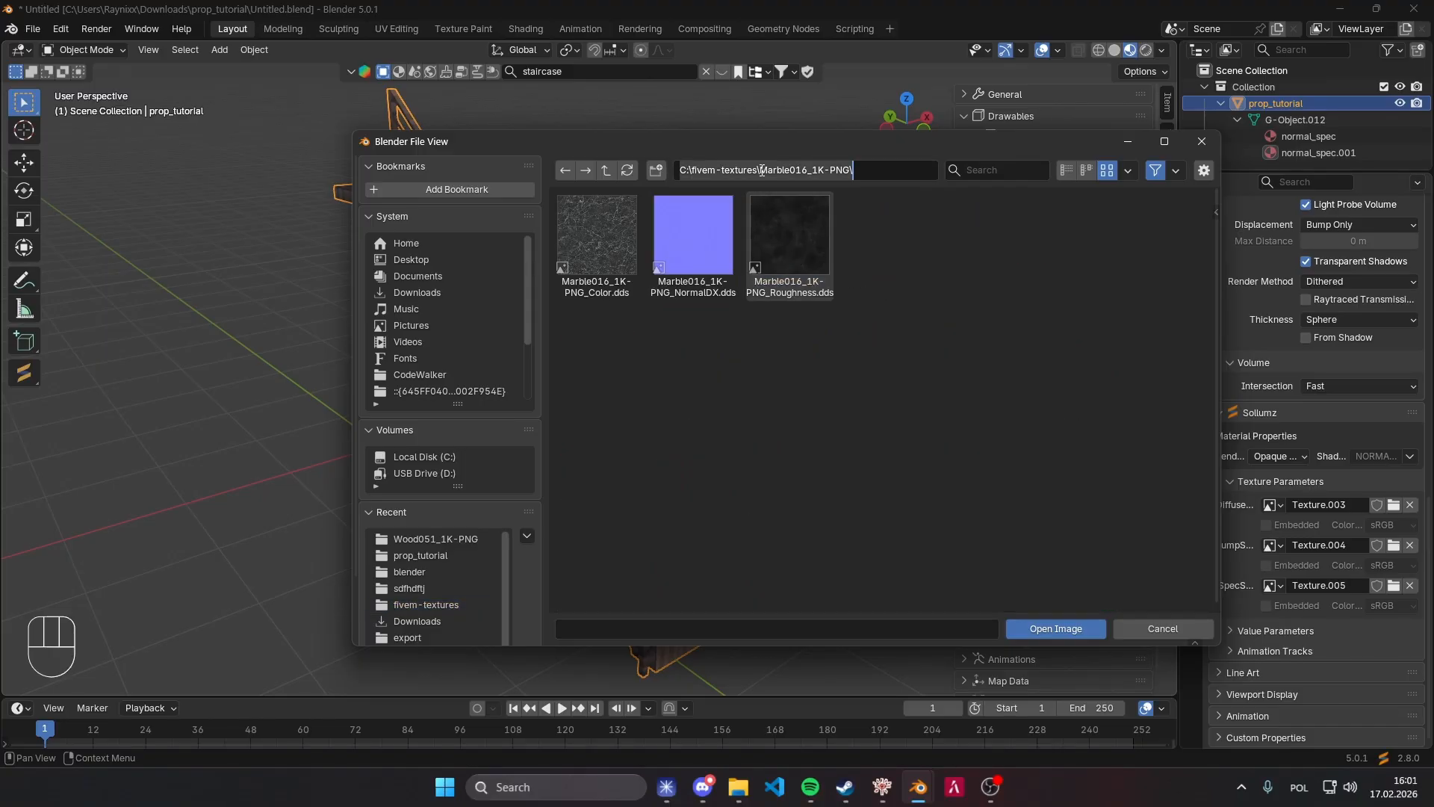
pyautogui.doubleClick(588, 272)
pyautogui.click(1265, 526)
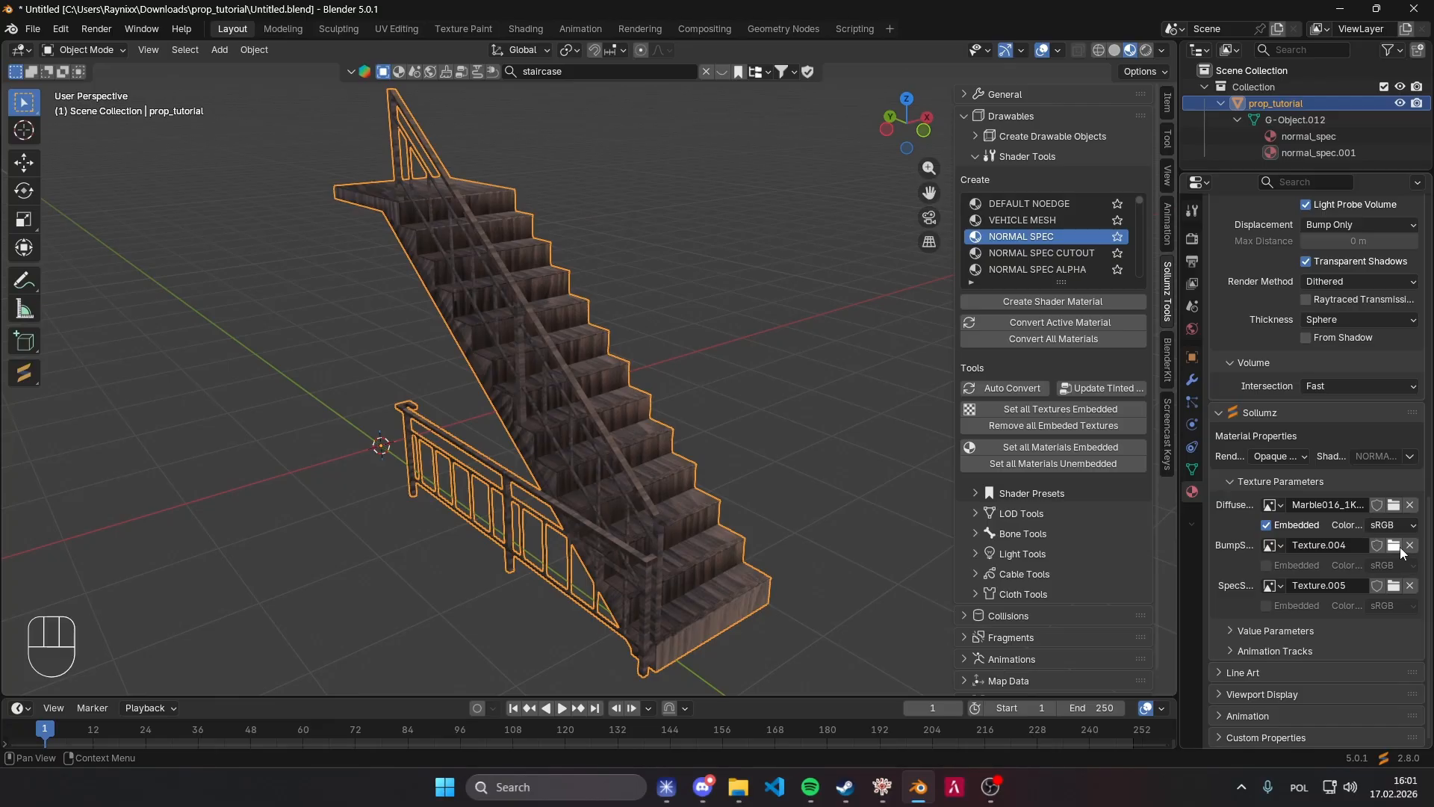
# Load Marble016_1K-PNG_NormalDX.dds as the bump texture and Marble016_1K-PNG_Roughness.dds as the specular texture, both set to embedded.
pyautogui.click(1394, 544)
pyautogui.doubleClick(687, 255)
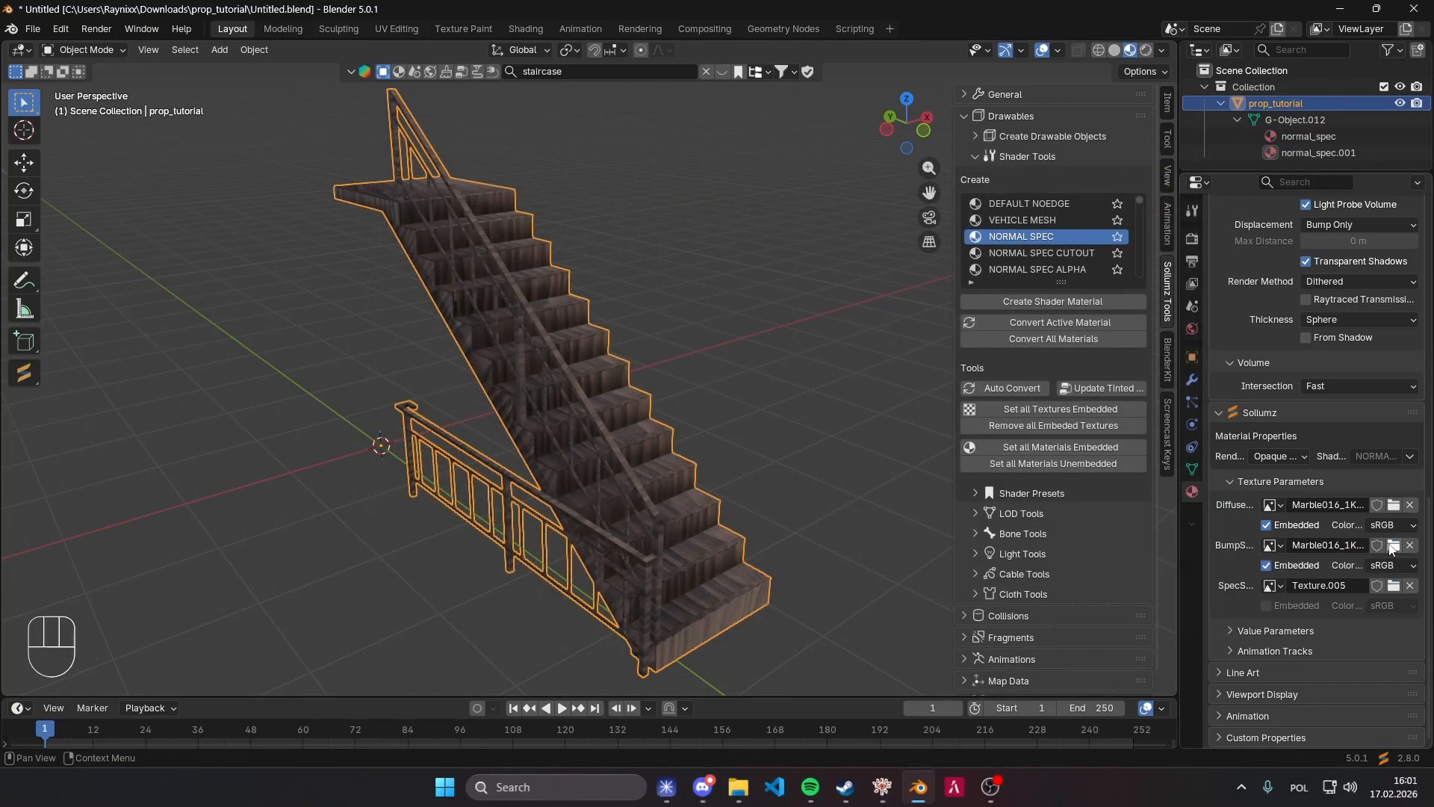
pyautogui.click(1396, 588)
pyautogui.click(777, 177)
pyautogui.write('C:\\fivem-textures\\Marble016_1K-PNG')
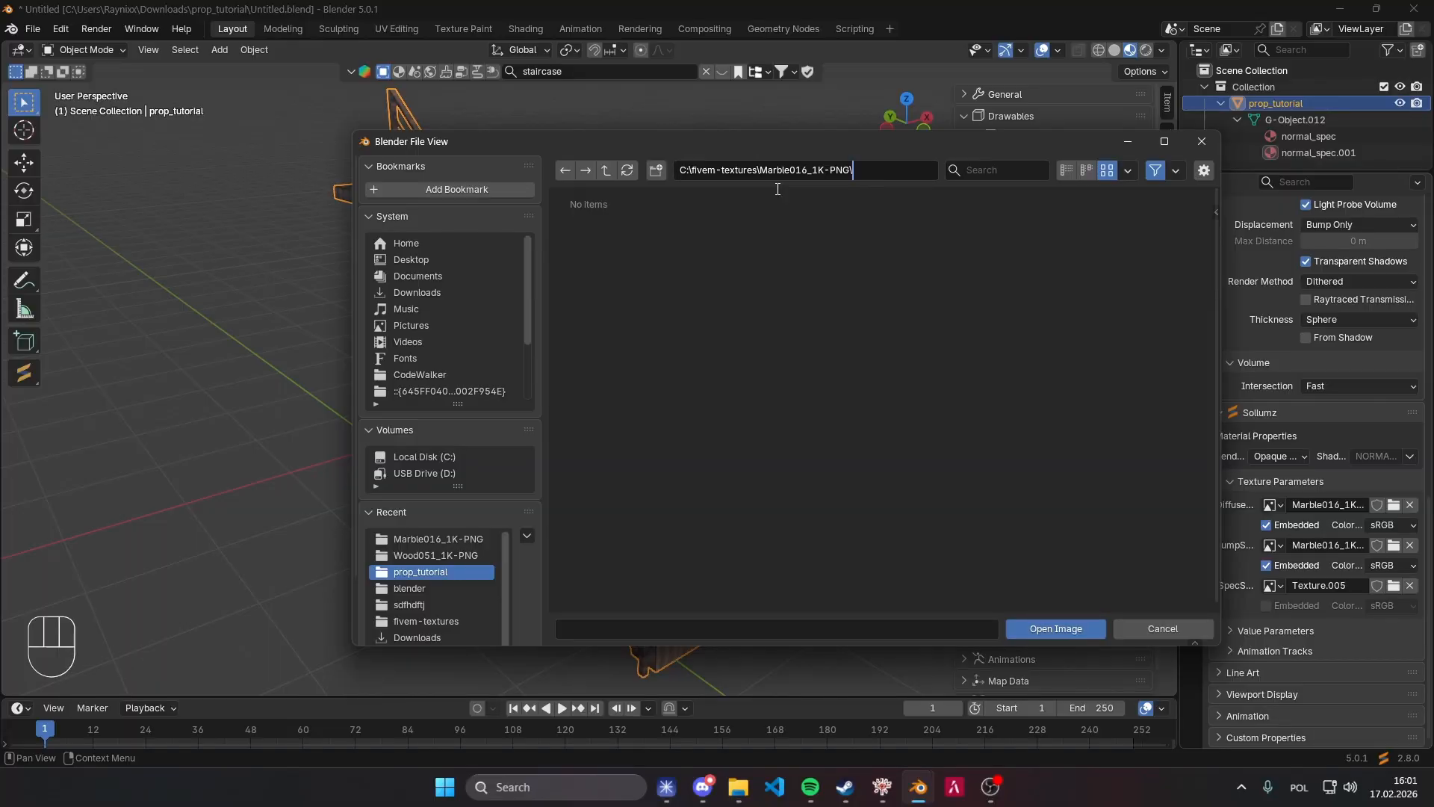
pyautogui.press('Return')
pyautogui.doubleClick(759, 246)
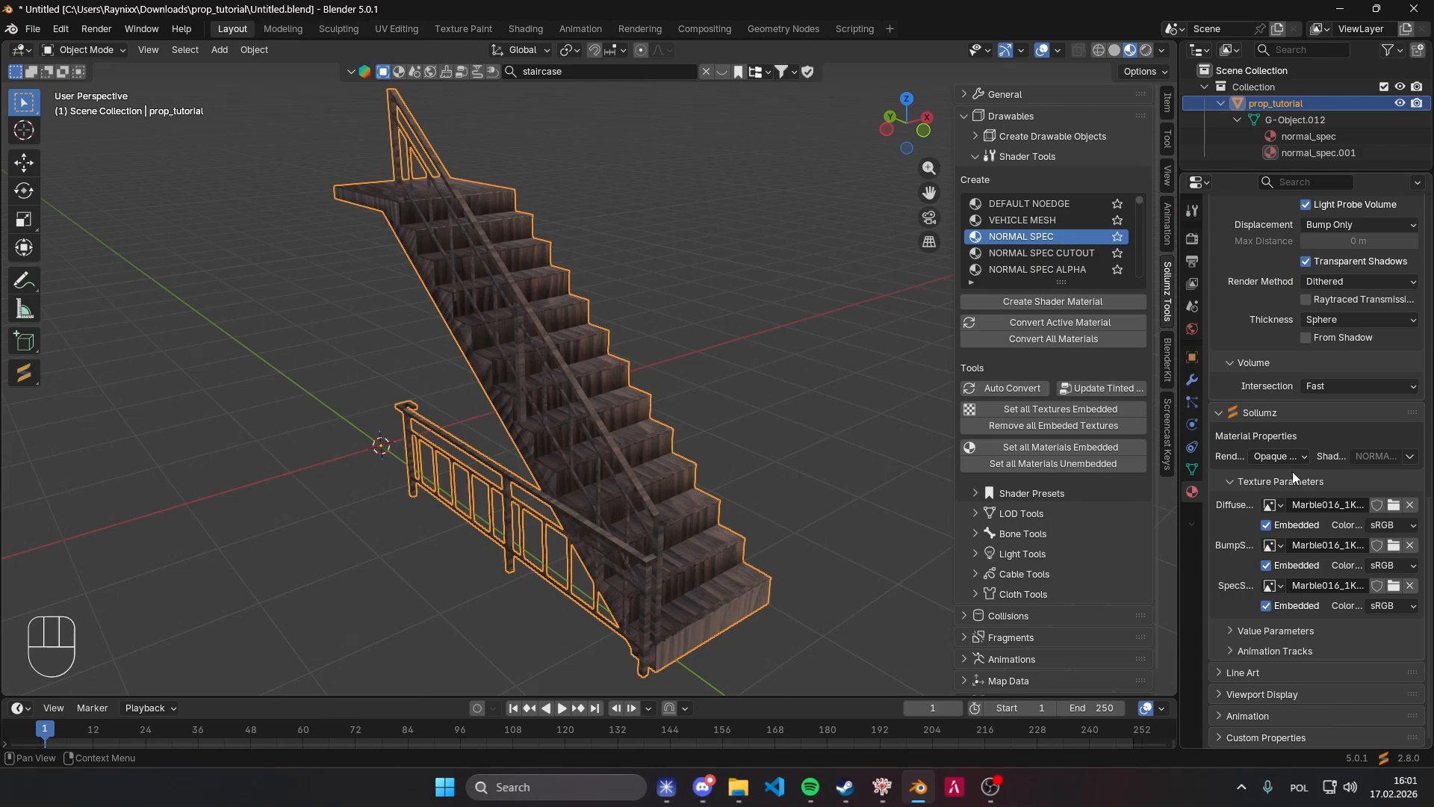
# Rename the normal_spec.001 material as marble.
pyautogui.moveTo(853, 445); pyautogui.dragTo(784, 385, button='middle')
pyautogui.scroll(15, 1291, 382)
pyautogui.scroll(4, 1291, 382)
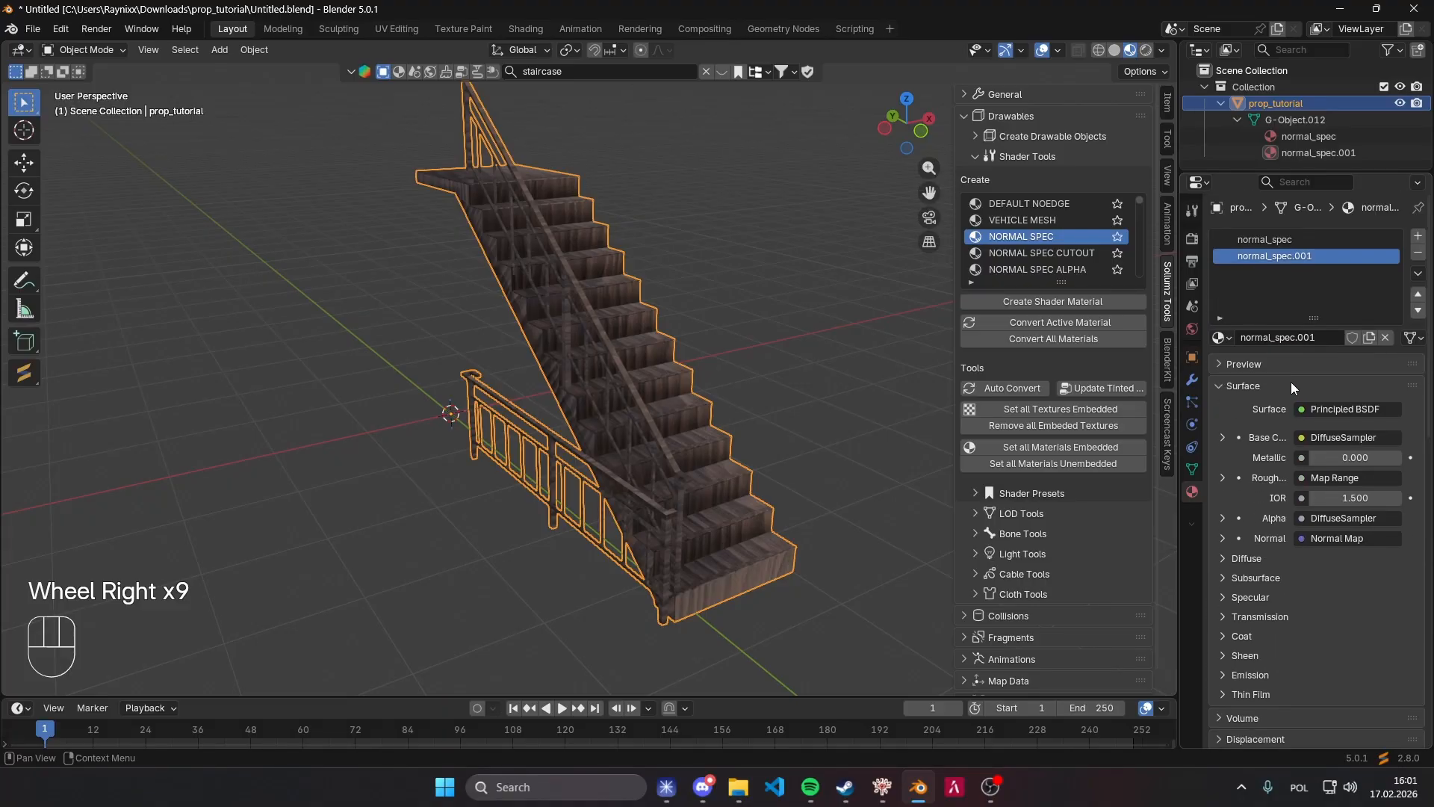
pyautogui.doubleClick(1286, 258)
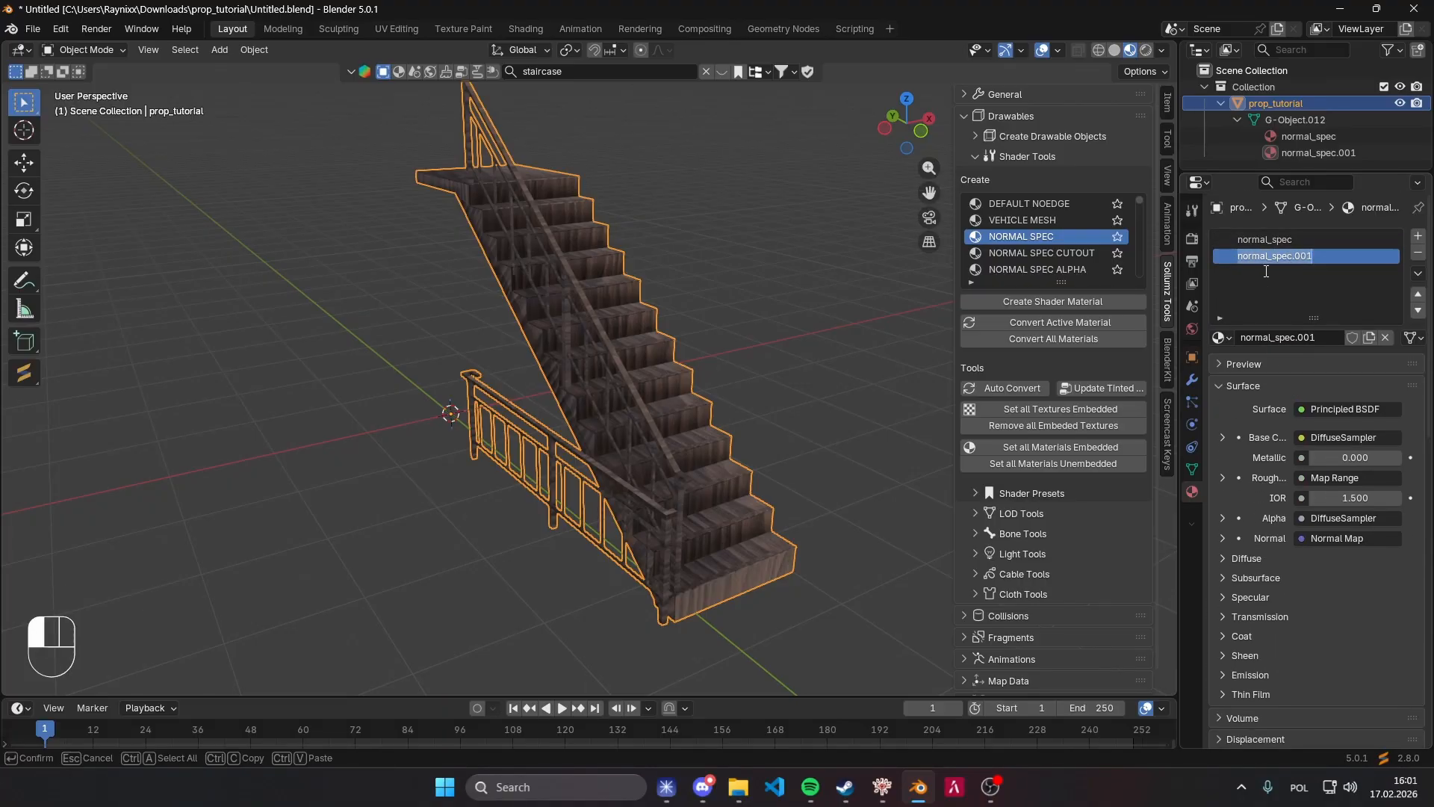
pyautogui.write('marble')
pyautogui.press('Return')
# Rename the normal_spec material as wood.
pyautogui.click(1275, 241)
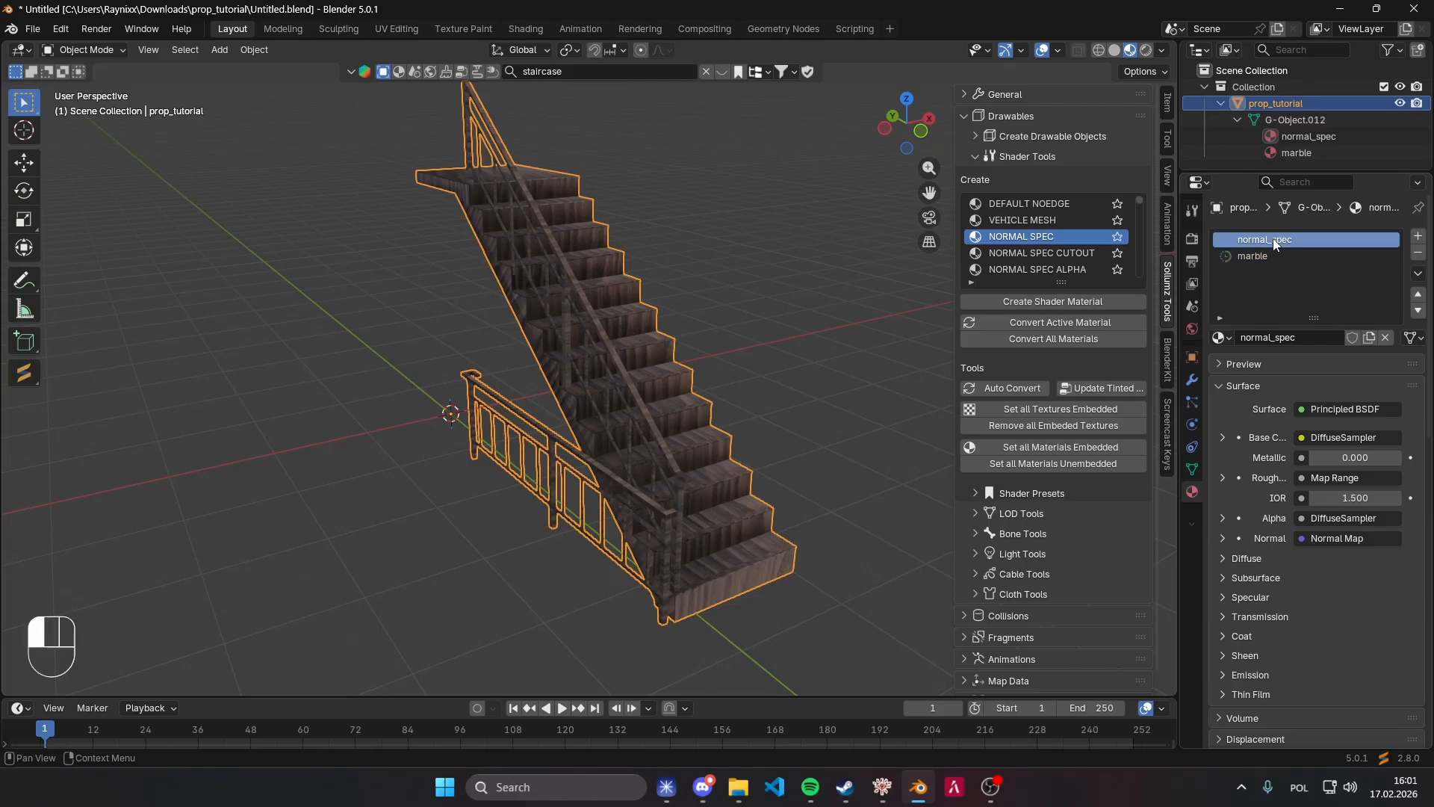
pyautogui.doubleClick(1276, 242)
pyautogui.write('wood')
pyautogui.press('Return')
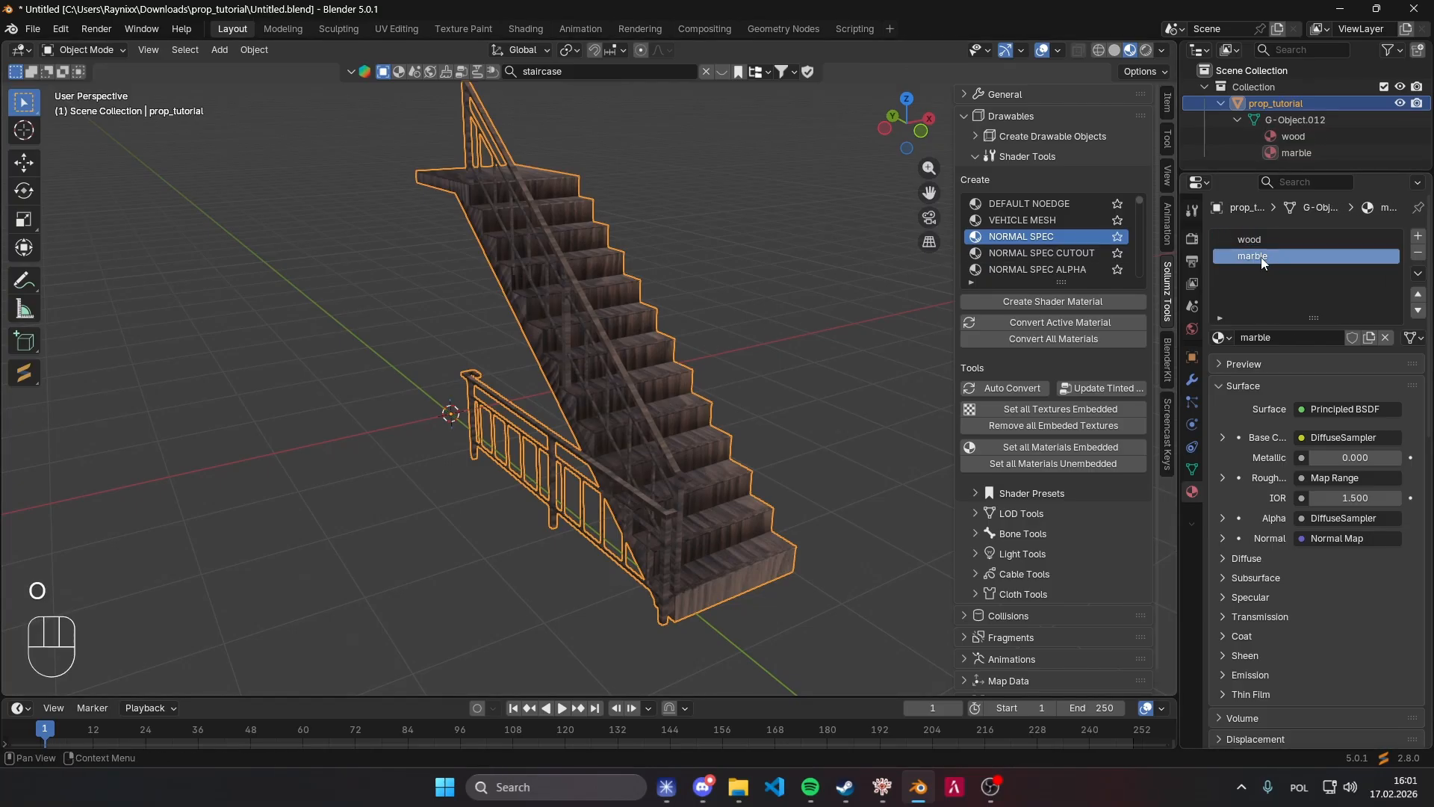
# Make marble the active material, enter Edit Mode on the staircase and deselect all of its geometry.
pyautogui.click(1242, 258)
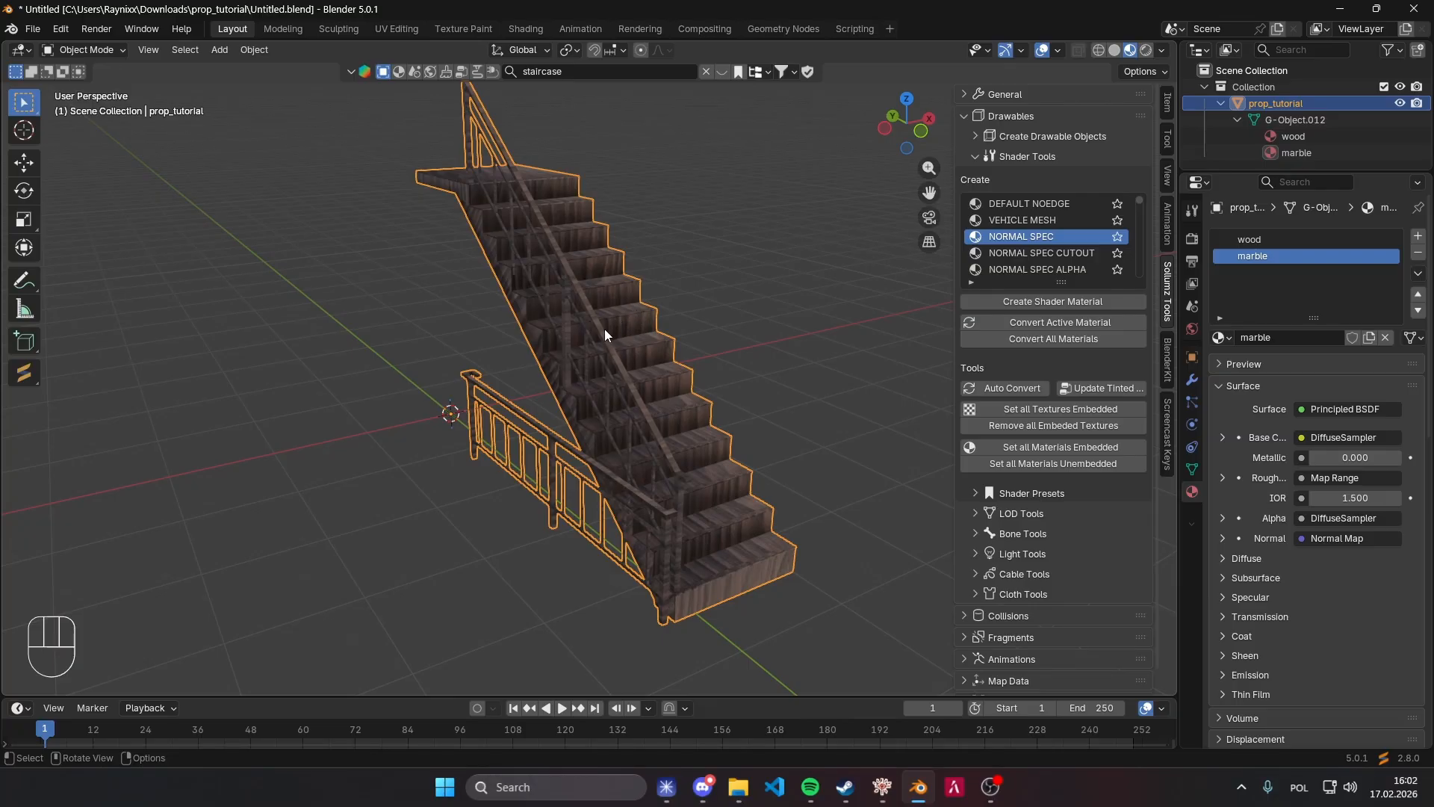
pyautogui.moveTo(605, 335); pyautogui.dragTo(589, 354, button='middle')
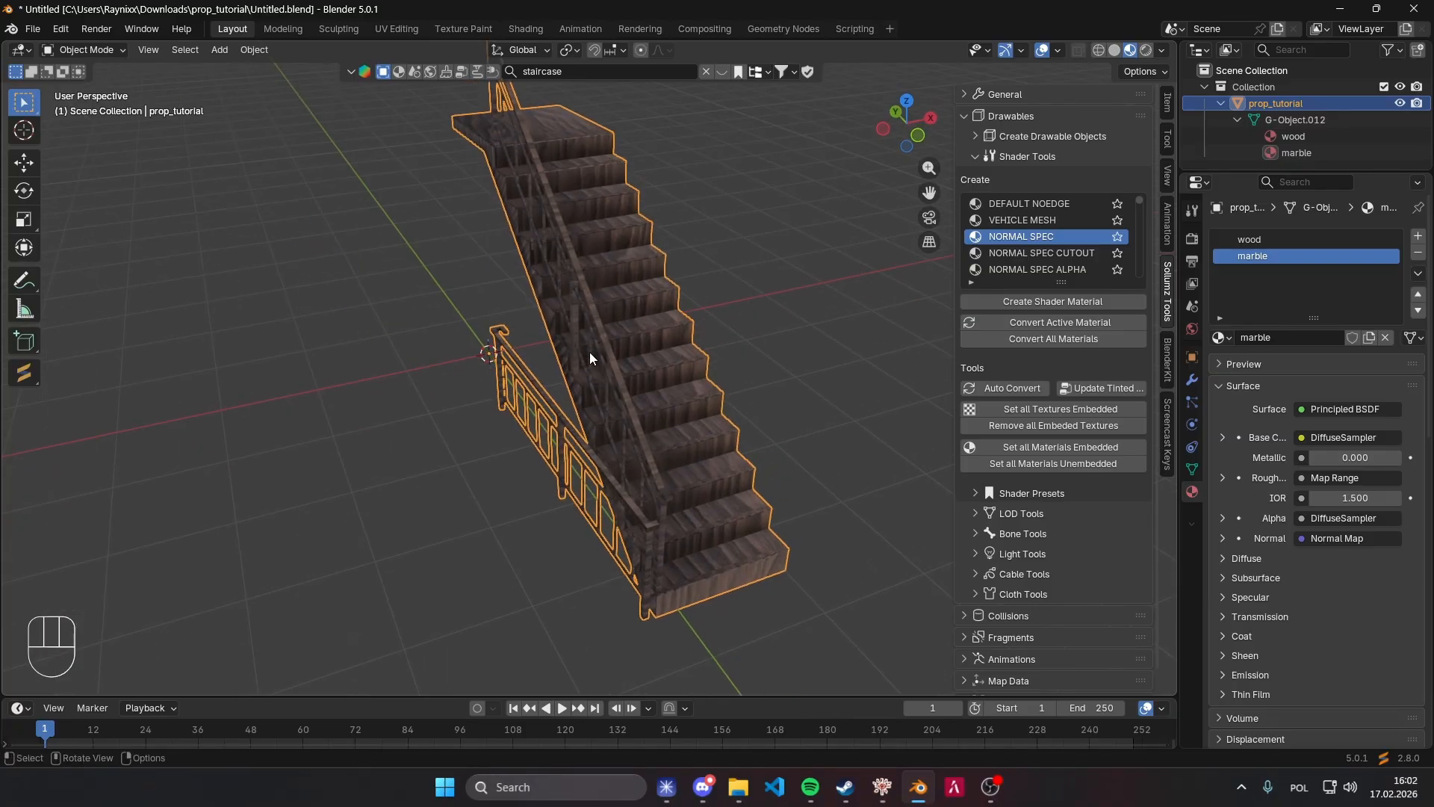
pyautogui.press('Tab')
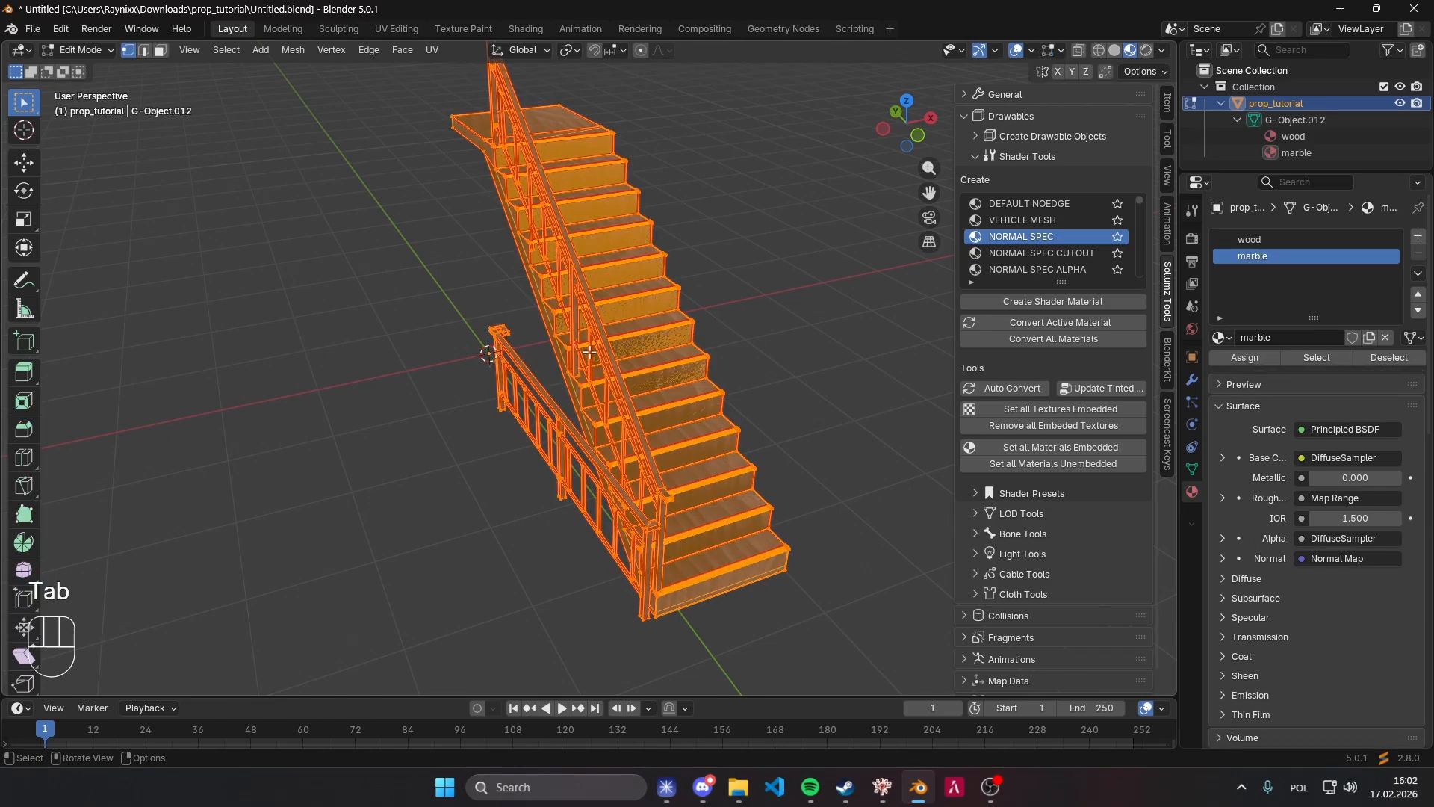
pyautogui.moveTo(362, 415); pyautogui.dragTo(412, 374, button='middle')
pyautogui.moveTo(615, 342); pyautogui.dragTo(585, 341, button='middle')
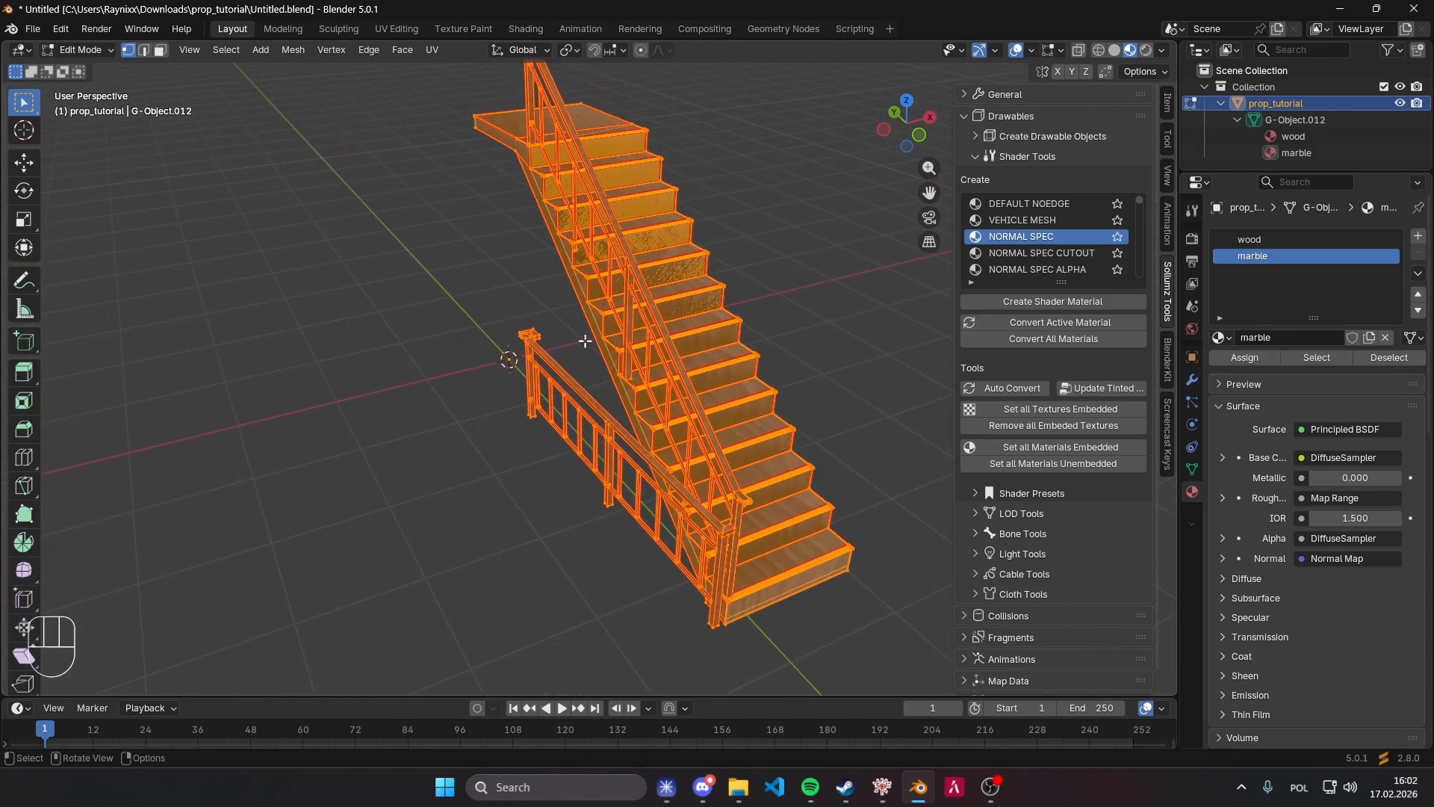
pyautogui.hotkey('alt', 'a')
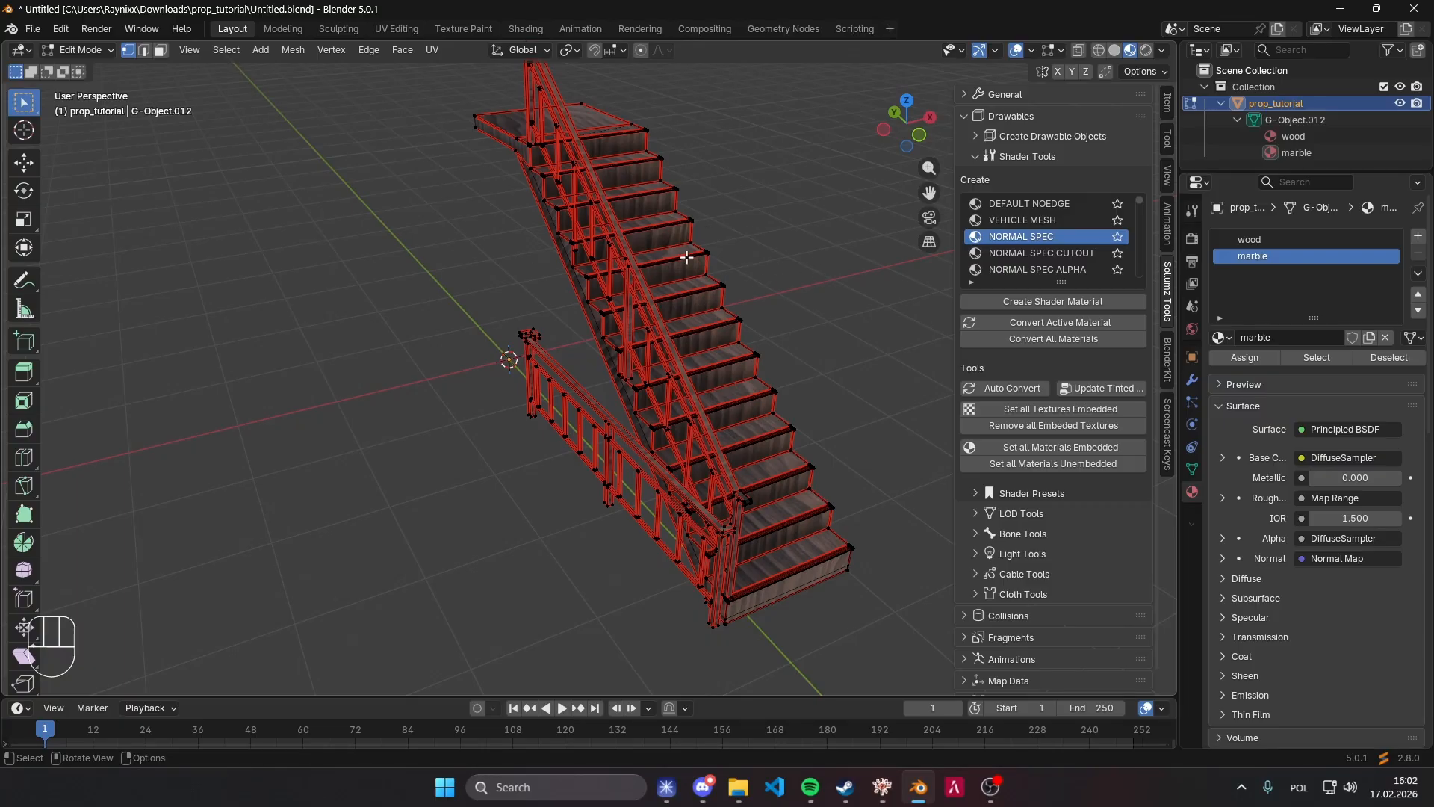
pyautogui.moveTo(687, 257)
pyautogui.keyDown('shift'); pyautogui.mouseDown(button='middle')
pyautogui.moveTo(694, 269)
pyautogui.moveTo(672, 277)
pyautogui.mouseUp(button='middle'); pyautogui.keyUp('shift')
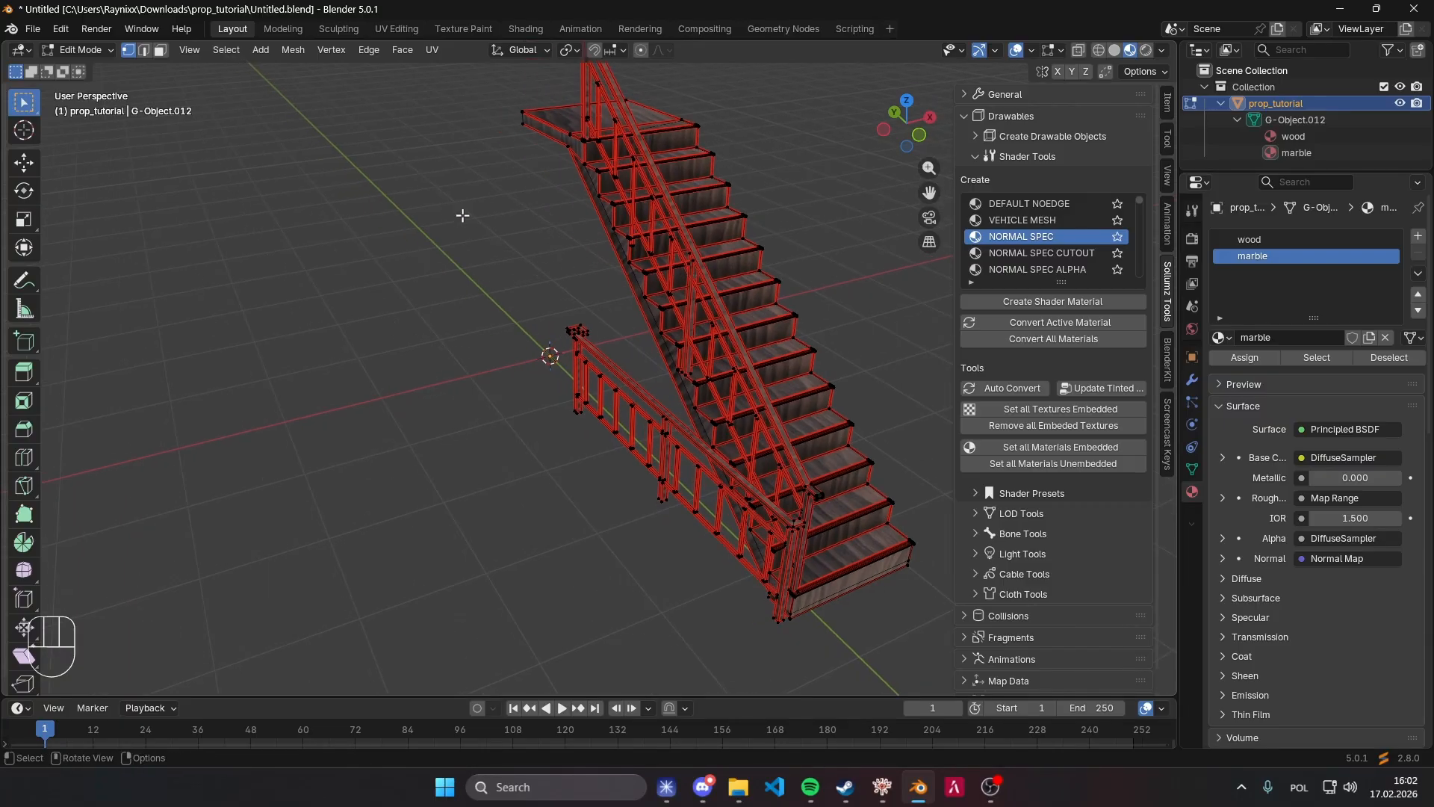
# Switch the prop_tutorial staircase mesh to face selection mode.
pyautogui.click(159, 51)
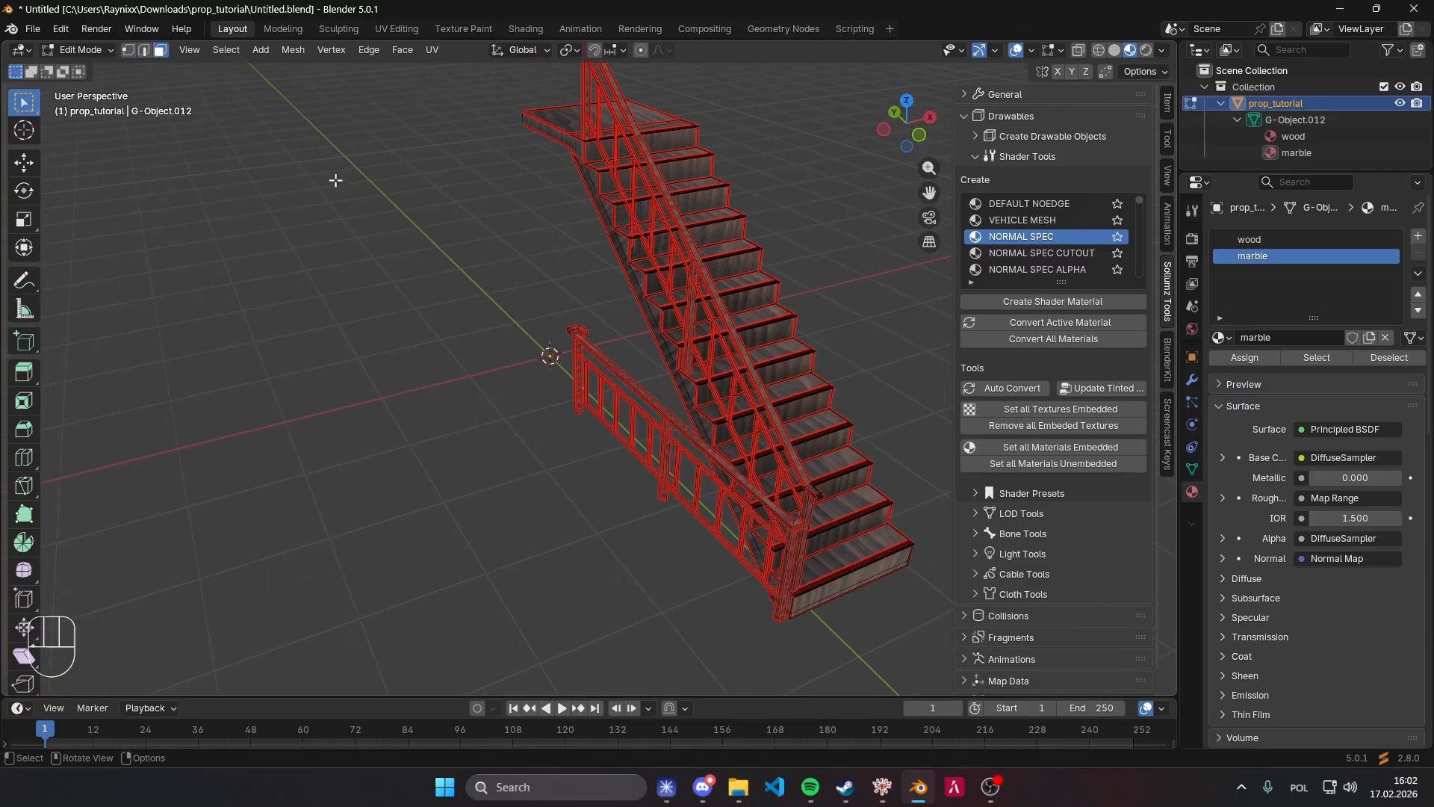
pyautogui.scroll(3, 508, 322)
pyautogui.hscroll(3, 458, 313)
pyautogui.keyDown('shift'); pyautogui.hscroll(6, 704, 263); pyautogui.keyUp('shift')
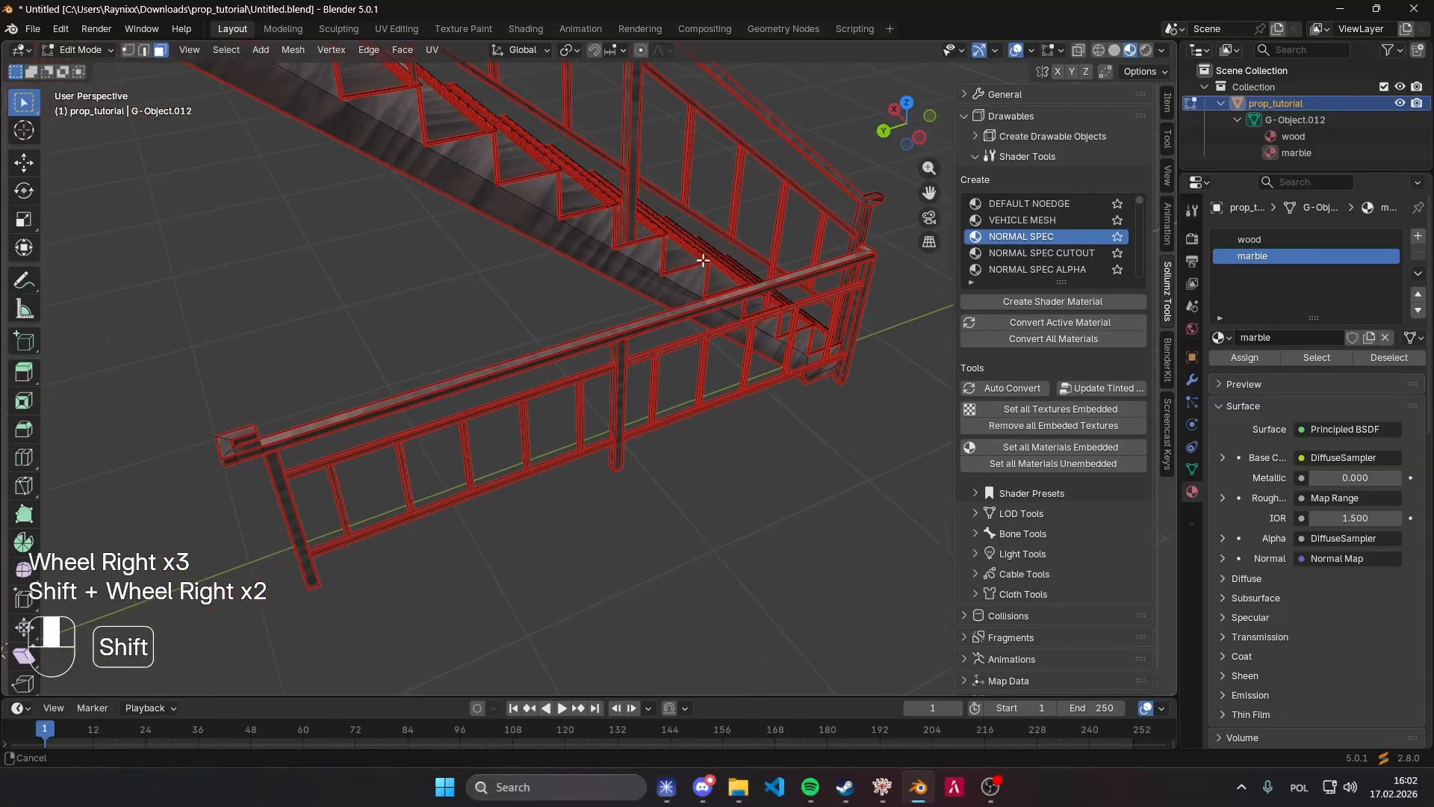
pyautogui.moveTo(478, 361); pyautogui.dragTo(447, 293, button='middle')
pyautogui.click(1018, 52)
pyautogui.click(1020, 54)
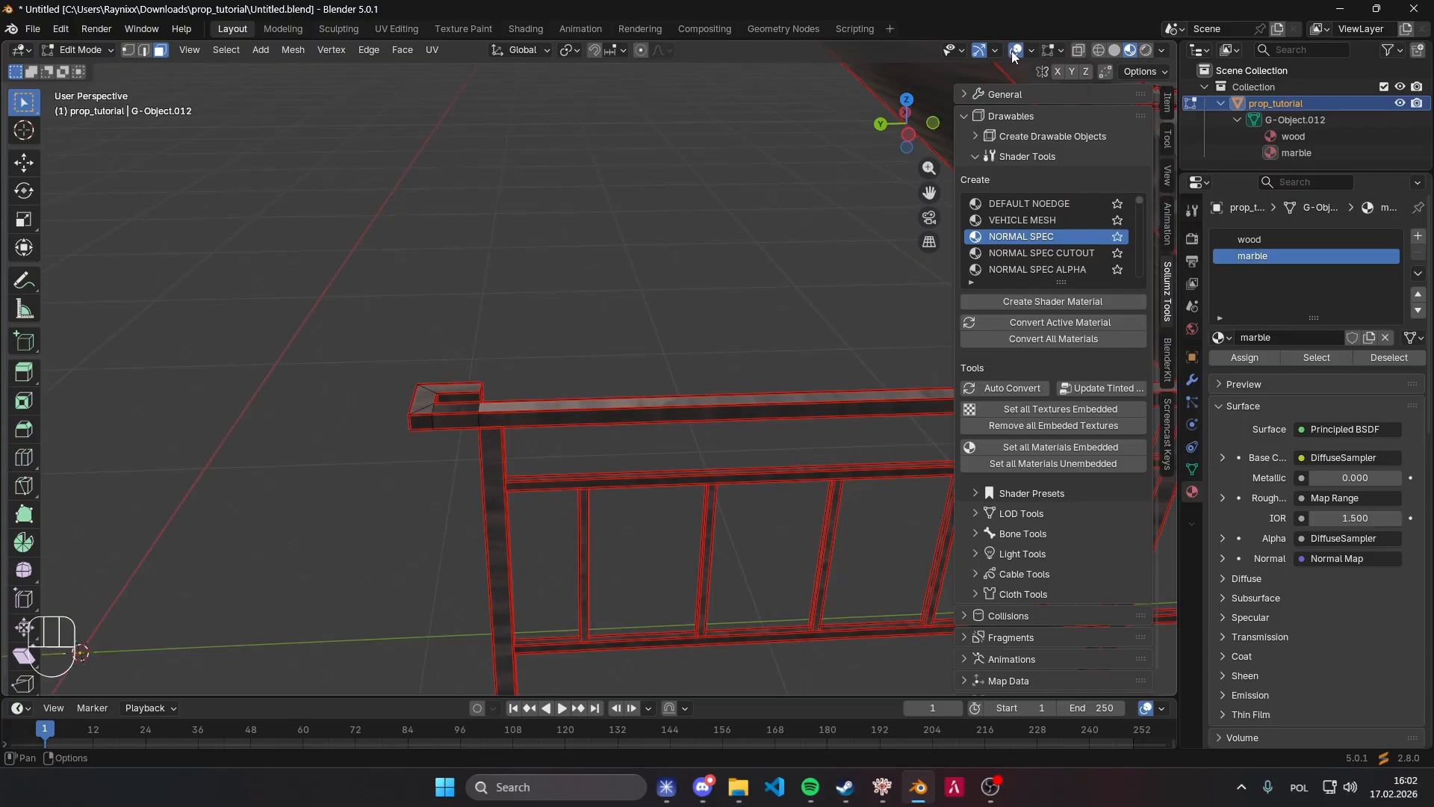
pyautogui.click(1030, 51)
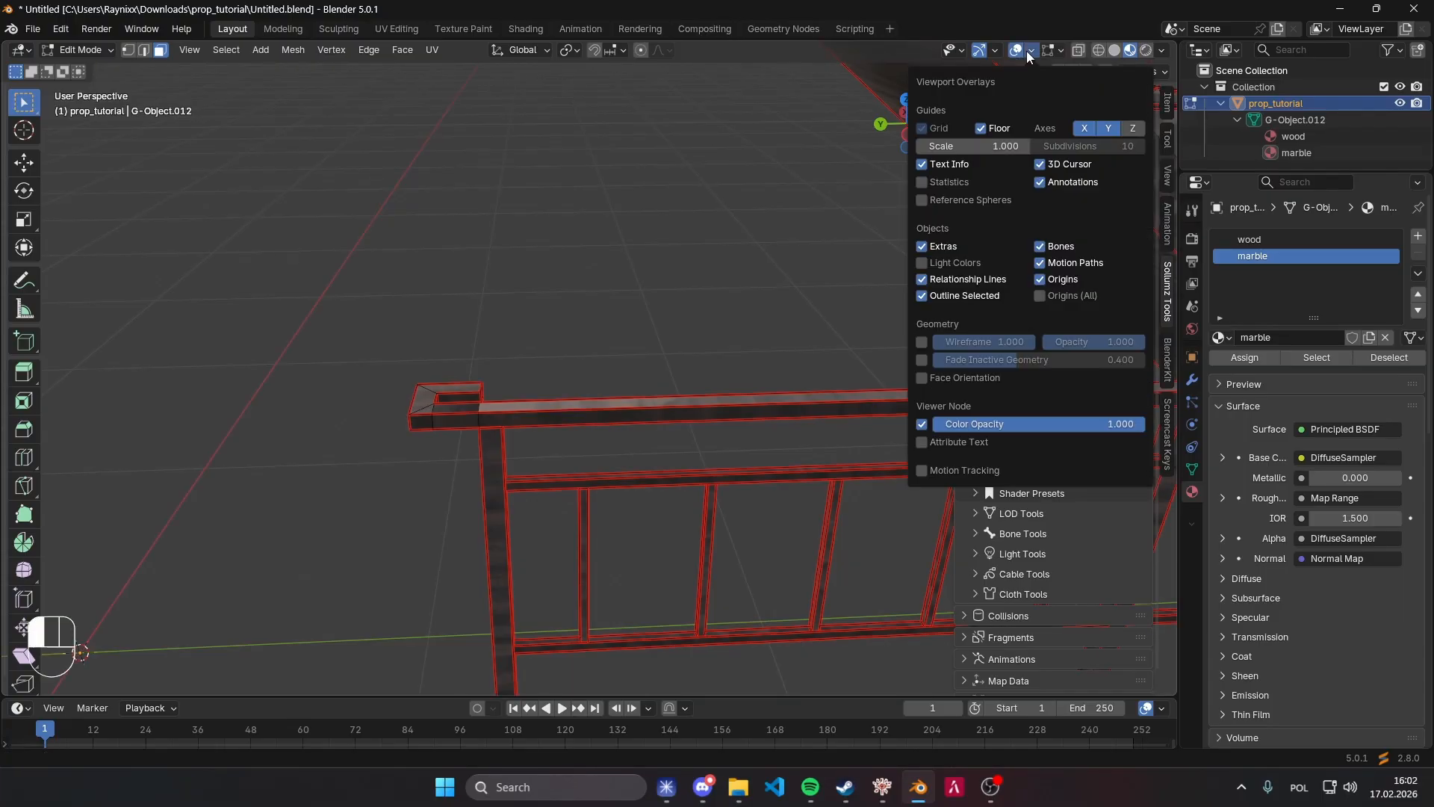
pyautogui.click(1027, 52)
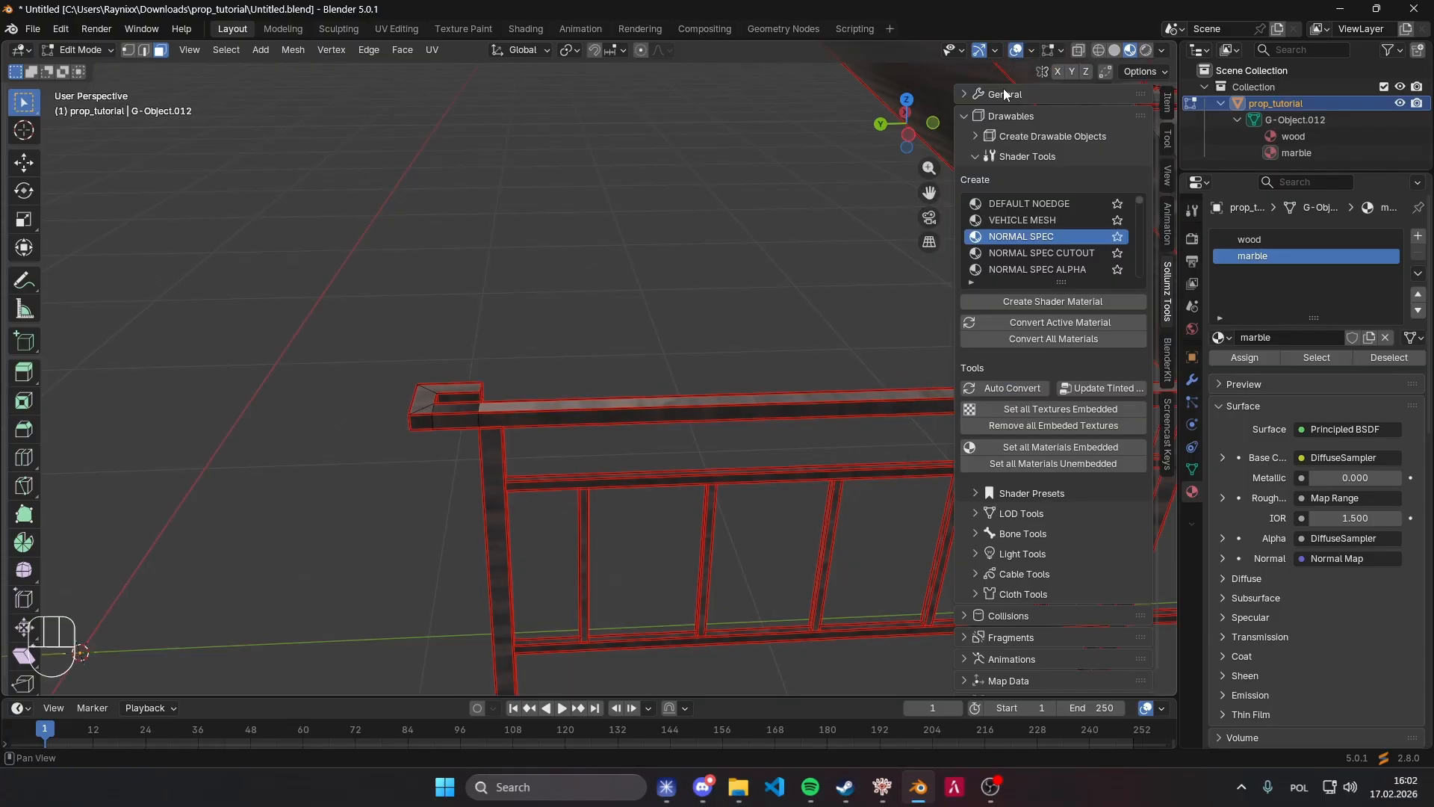
pyautogui.click(1033, 51)
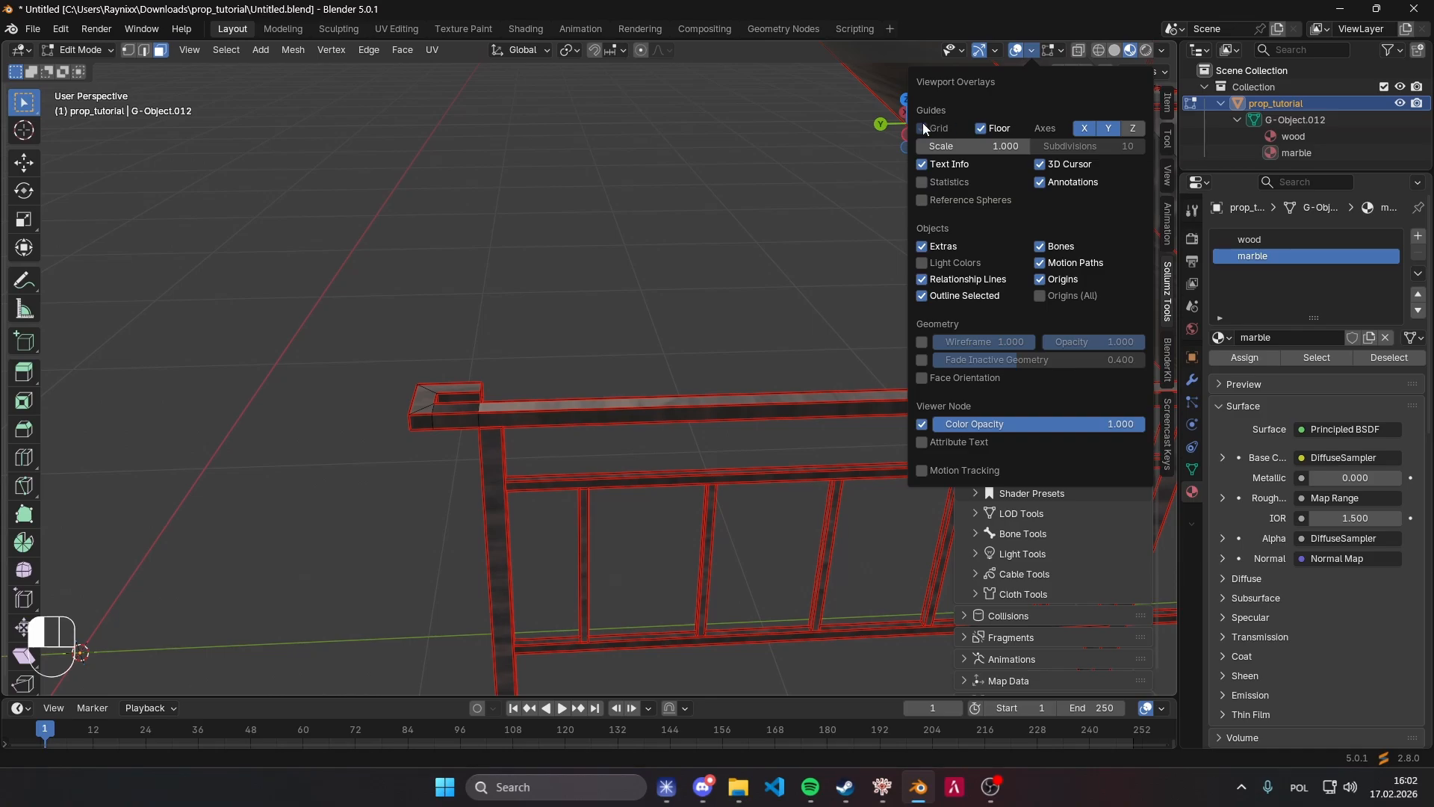
pyautogui.click(1101, 129)
pyautogui.click(1050, 185)
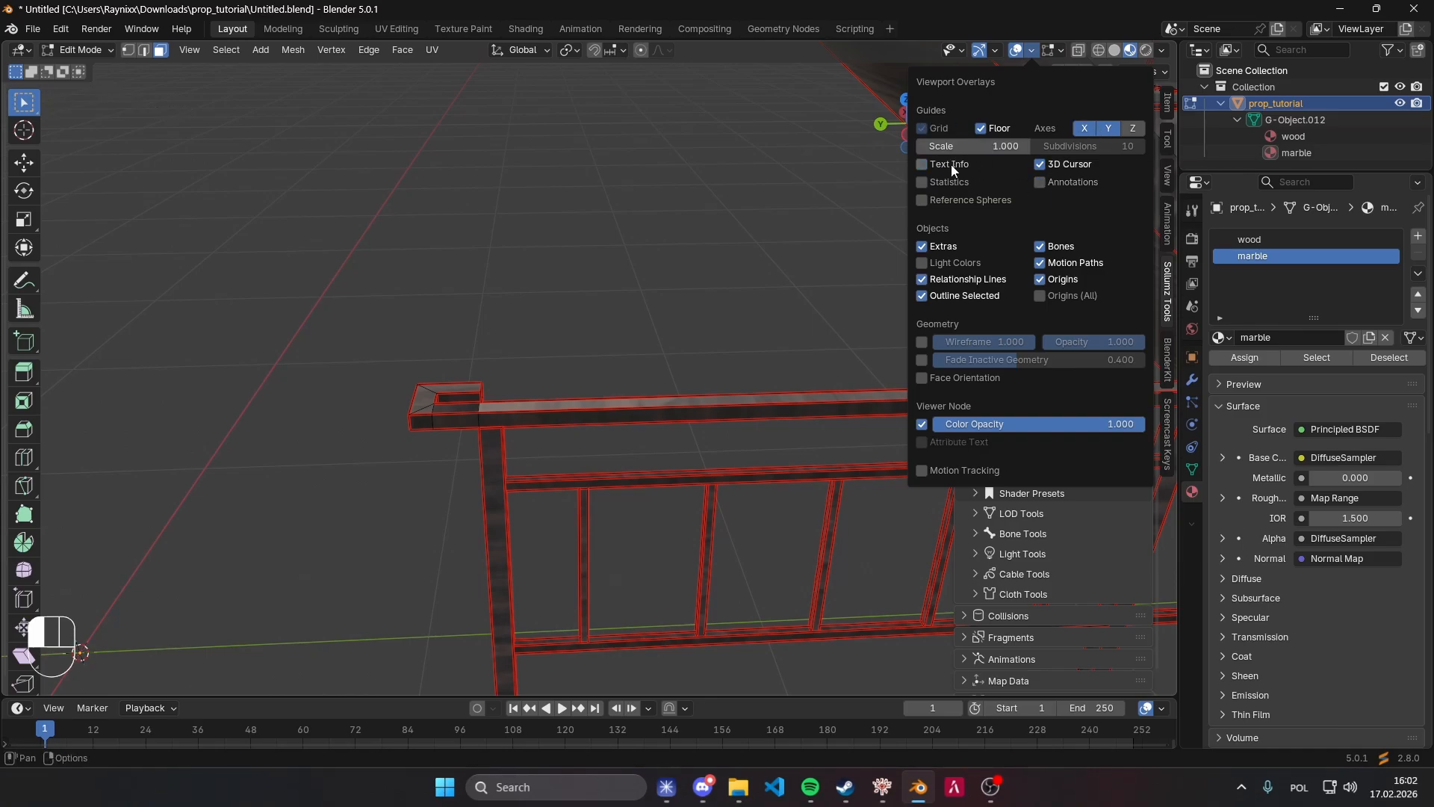
# Box-select the faces of the freestanding lower railing from its far end past the middle post.
pyautogui.moveTo(941, 276); pyautogui.dragTo(714, 278, button='middle')
pyautogui.scroll(-2, 714, 278)
pyautogui.keyDown('shift'); pyautogui.moveTo(714, 278); pyautogui.dragTo(567, 258, button='middle'); pyautogui.keyUp('shift')
pyautogui.scroll(-5, 710, 279)
pyautogui.scroll(4, 548, 257)
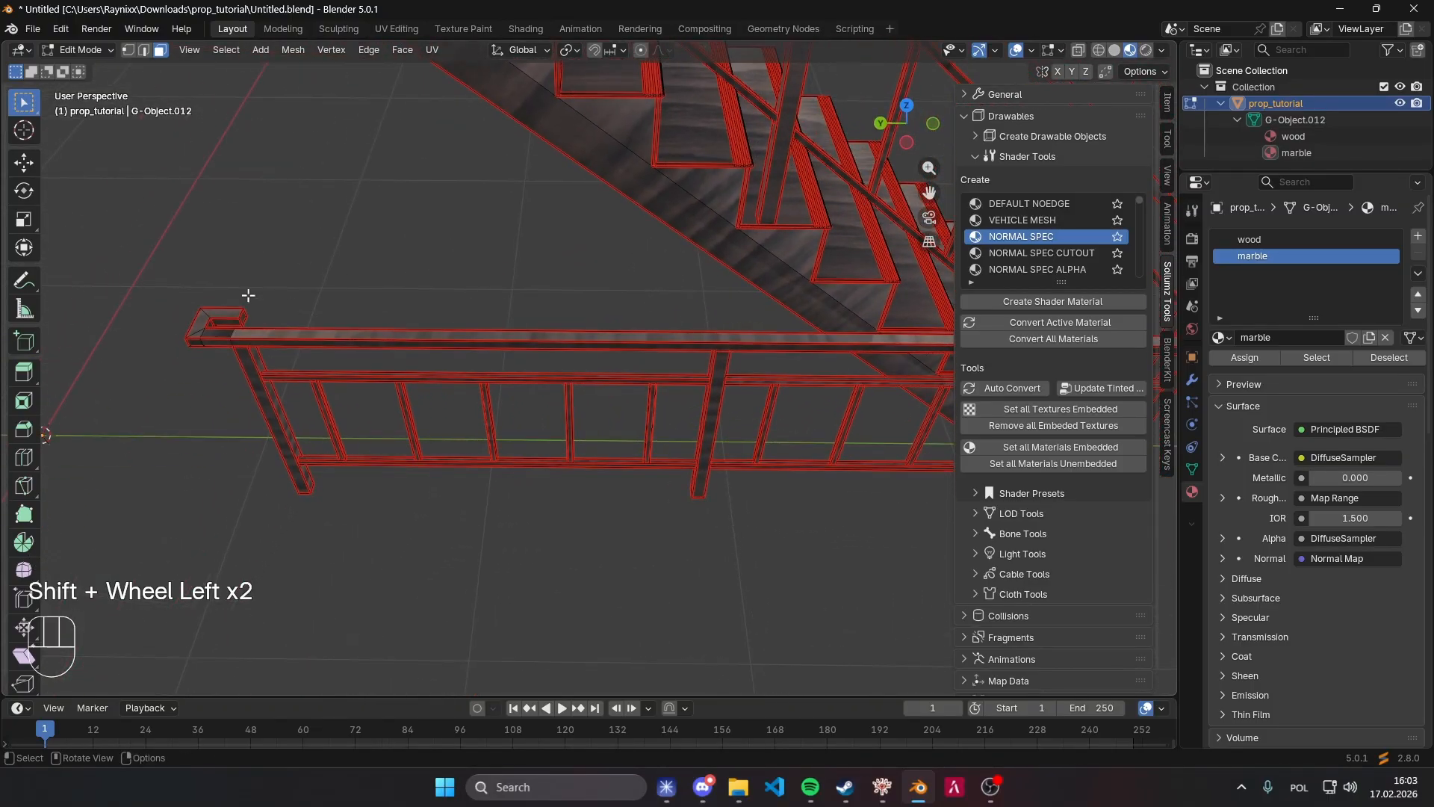
pyautogui.moveTo(159, 274); pyautogui.dragTo(664, 549)
pyautogui.moveTo(573, 407); pyautogui.dragTo(358, 360, button='middle')
pyautogui.keyDown('shift'); pyautogui.moveTo(401, 256); pyautogui.dragTo(565, 486); pyautogui.keyUp('shift')
# Extend the face selection to the lower railing's remaining balusters toward the foot of the stairs.
pyautogui.keyDown('shift'); pyautogui.moveTo(573, 480); pyautogui.dragTo(478, 467, button='middle'); pyautogui.keyUp('shift')
pyautogui.keyDown('shift'); pyautogui.moveTo(353, 284); pyautogui.dragTo(511, 429); pyautogui.keyUp('shift')
pyautogui.moveTo(561, 442); pyautogui.dragTo(535, 437, button='middle')
pyautogui.keyDown('shift'); pyautogui.moveTo(535, 437); pyautogui.dragTo(438, 416, button='middle'); pyautogui.keyUp('shift')
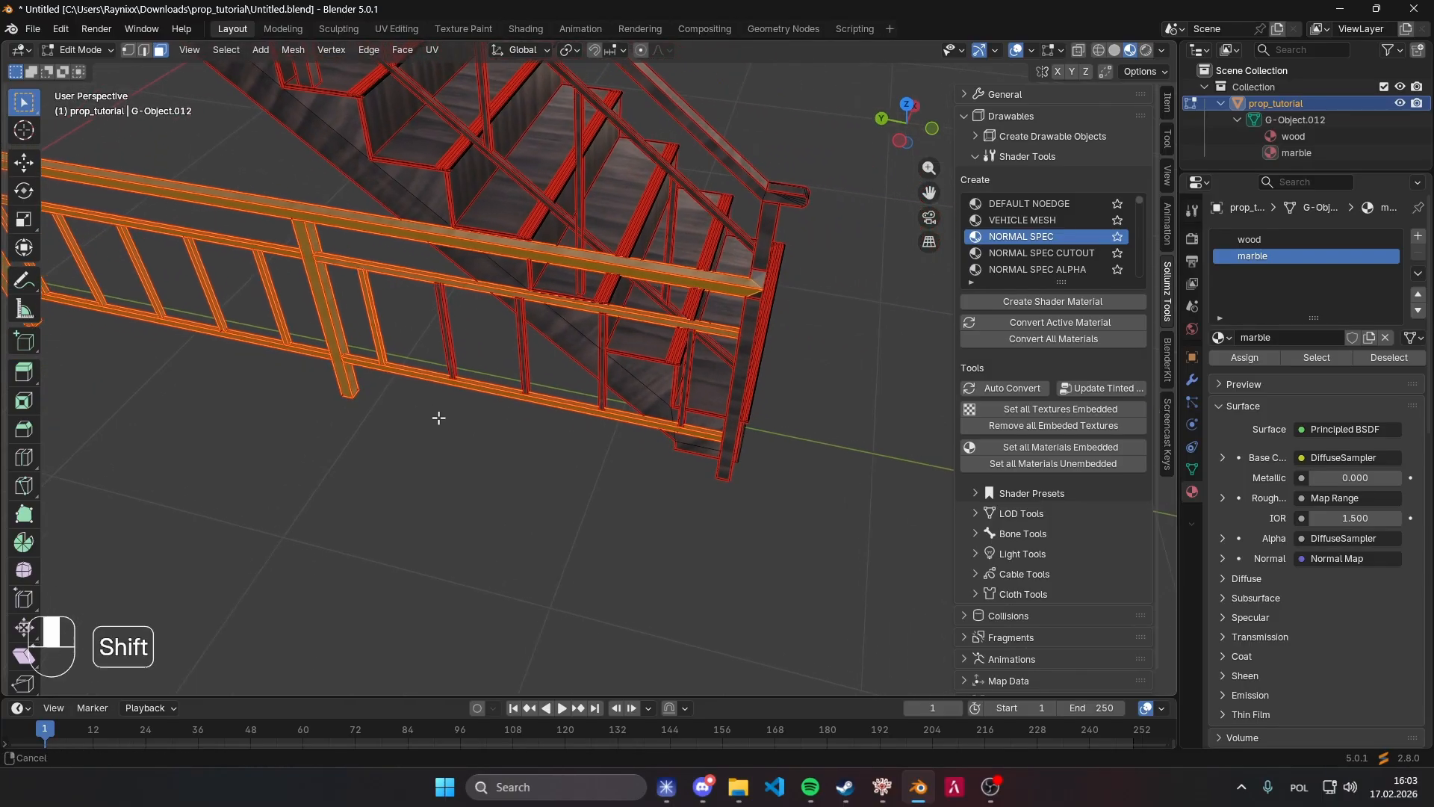
pyautogui.keyDown('shift'); pyautogui.moveTo(366, 282); pyautogui.dragTo(471, 435); pyautogui.keyUp('shift')
pyautogui.keyDown('shift'); pyautogui.moveTo(464, 428); pyautogui.dragTo(388, 343, button='middle'); pyautogui.keyUp('shift')
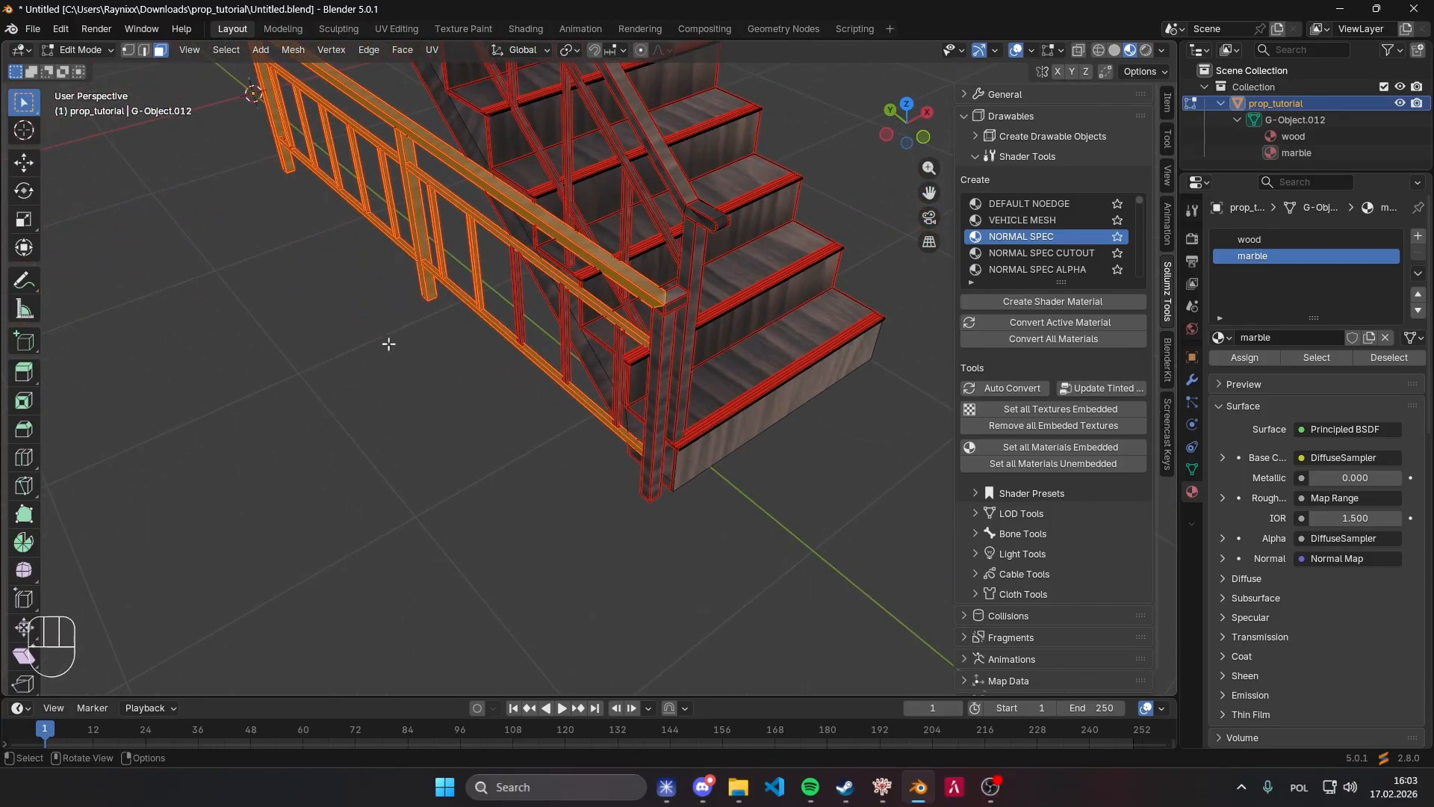
pyautogui.keyDown('shift'); pyautogui.moveTo(479, 261); pyautogui.dragTo(579, 388); pyautogui.keyUp('shift')
pyautogui.keyDown('shift'); pyautogui.click(597, 380); pyautogui.keyUp('shift')
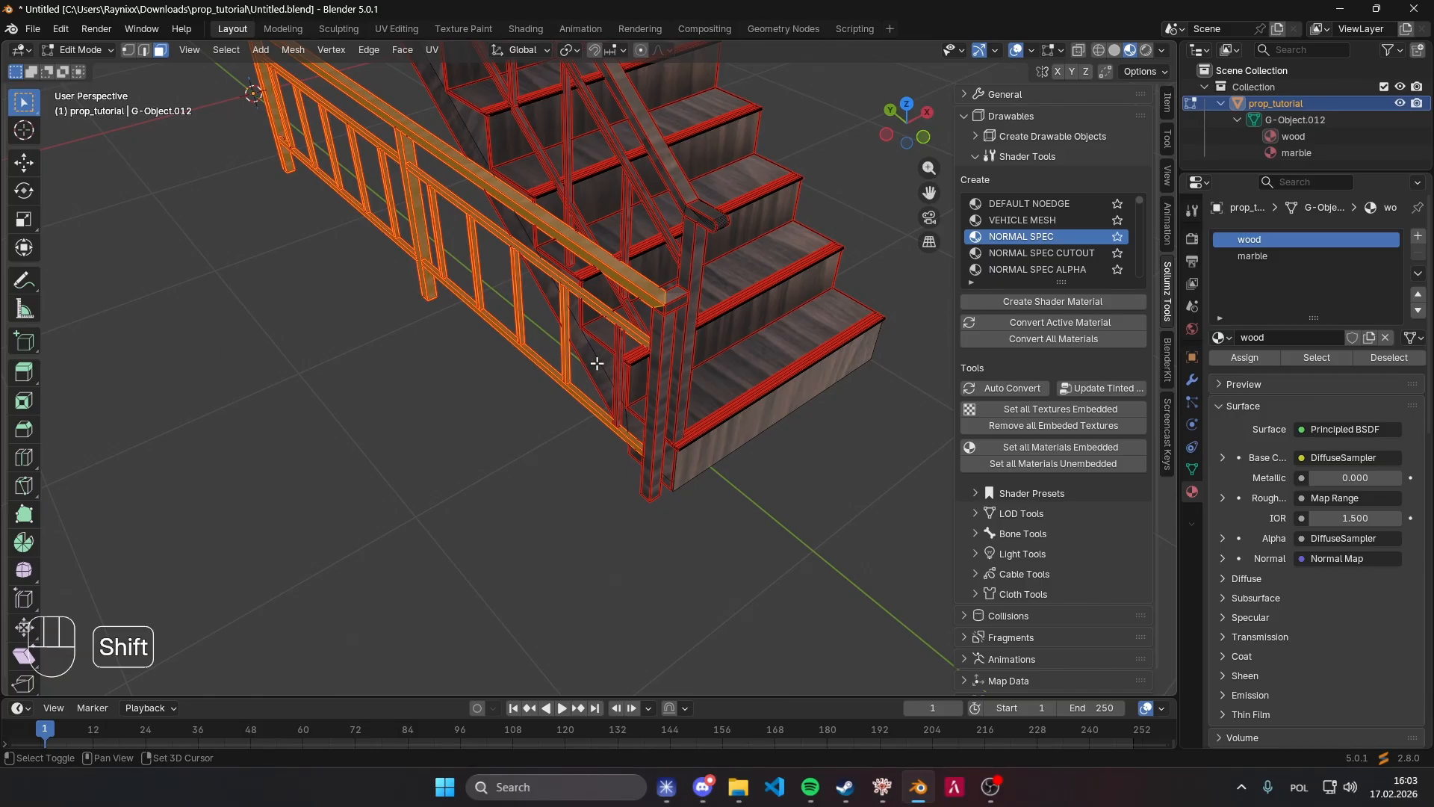
# Add the linked faces of the lower railing's end post beside the bottom stair to the selection.
pyautogui.moveTo(597, 363); pyautogui.dragTo(668, 377, button='middle')
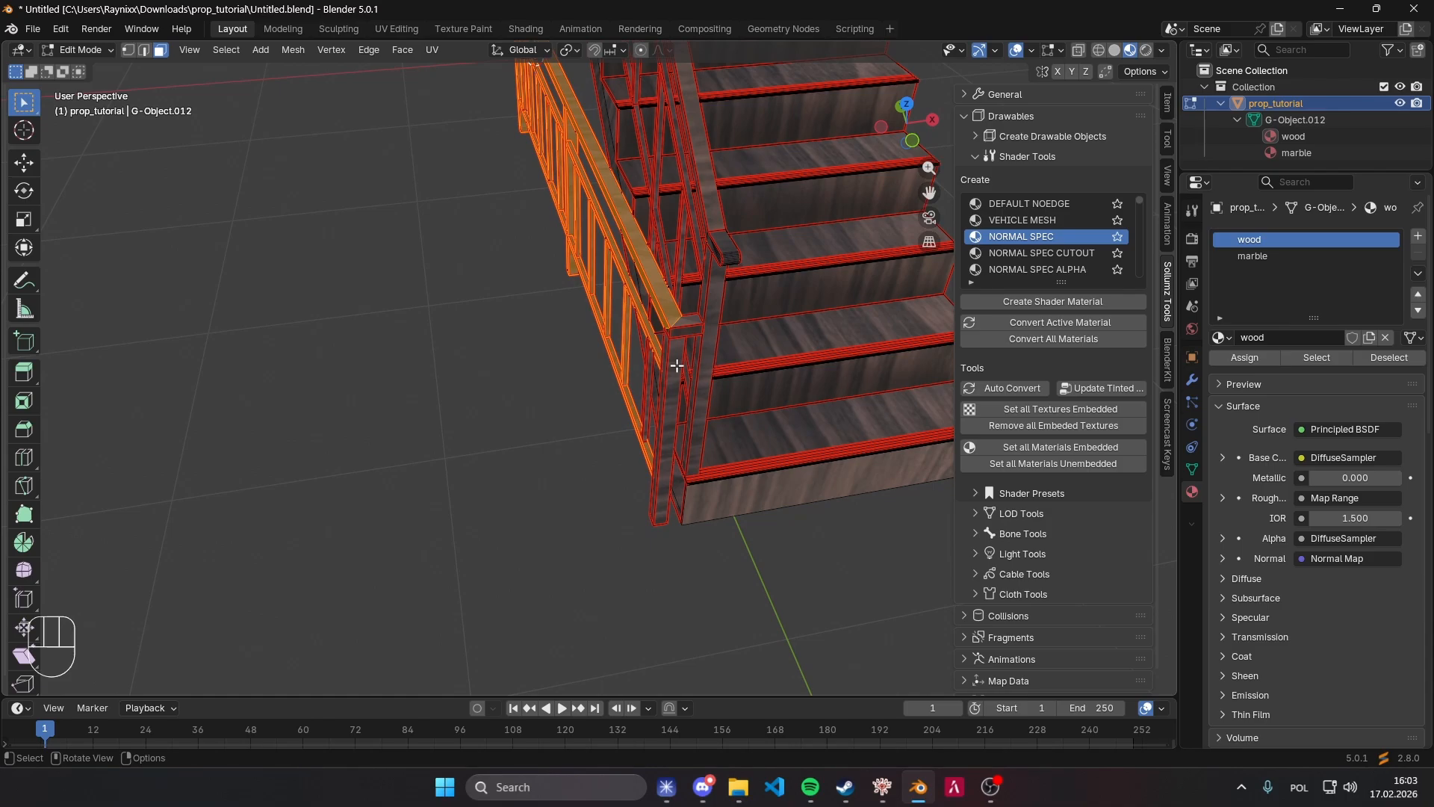
pyautogui.hotkey('ctrl', 'l')
pyautogui.hscroll(-5, 698, 385)
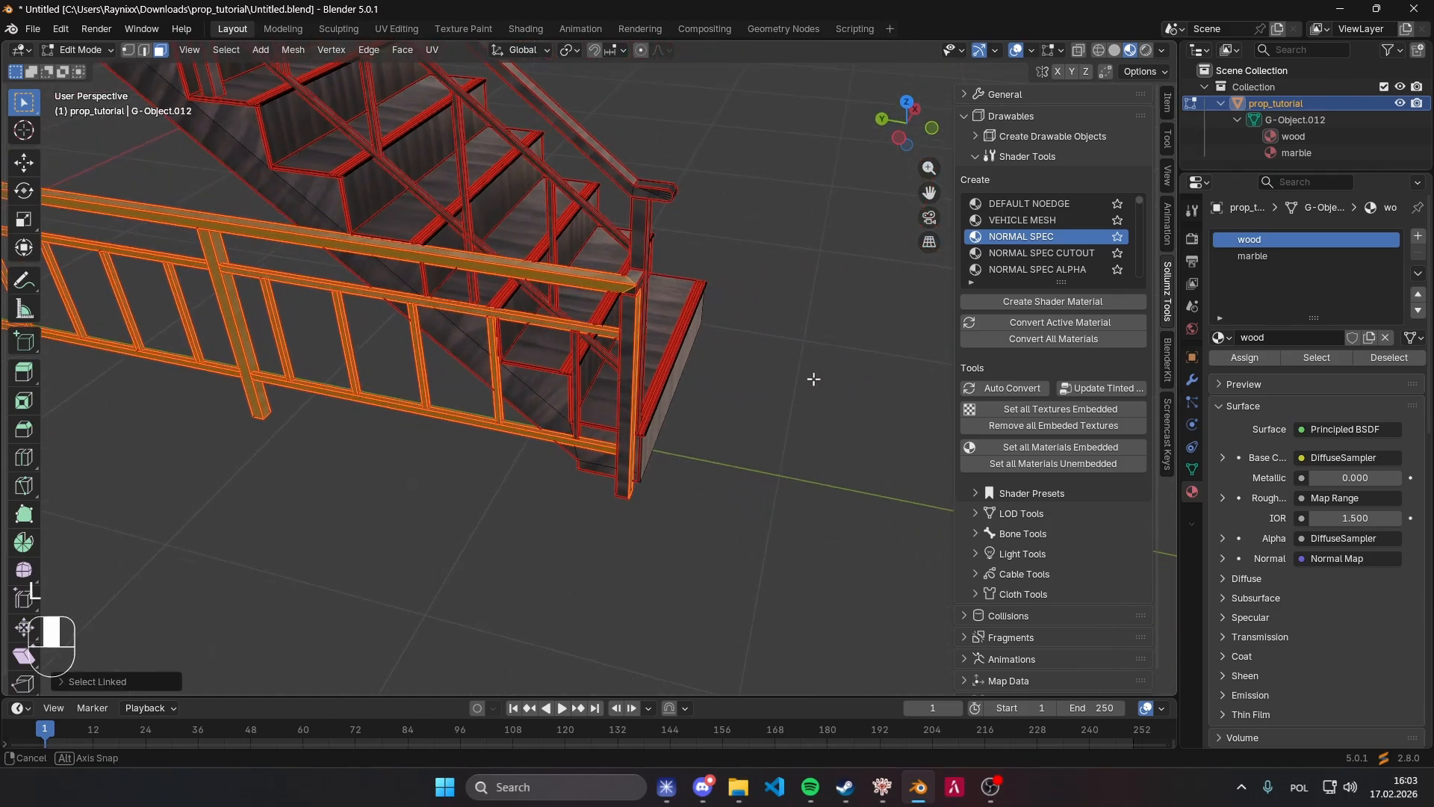
pyautogui.press('l')
pyautogui.hscroll(-5, 630, 358)
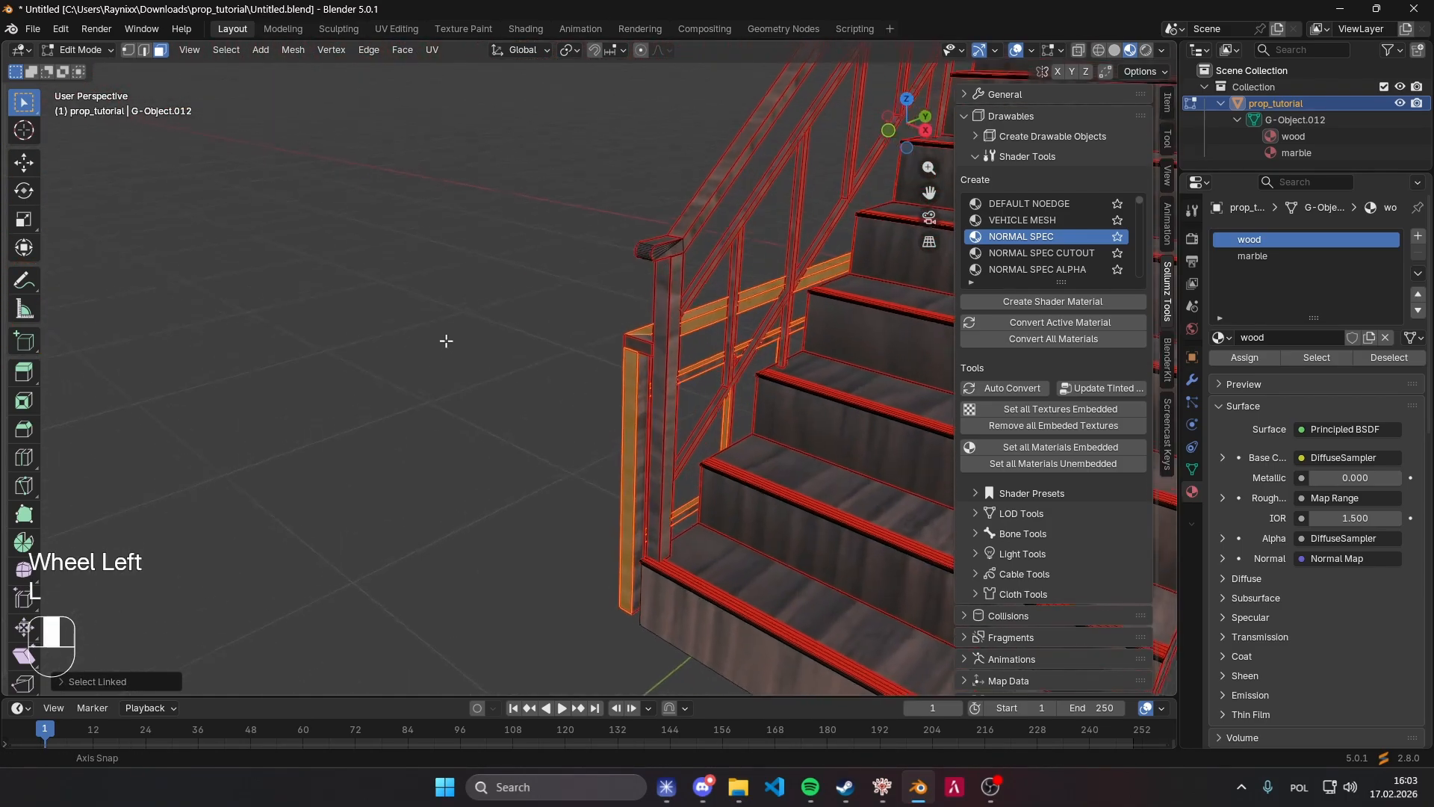
pyautogui.press('l')
pyautogui.moveTo(636, 390); pyautogui.dragTo(806, 388, button='middle')
pyautogui.press('l')
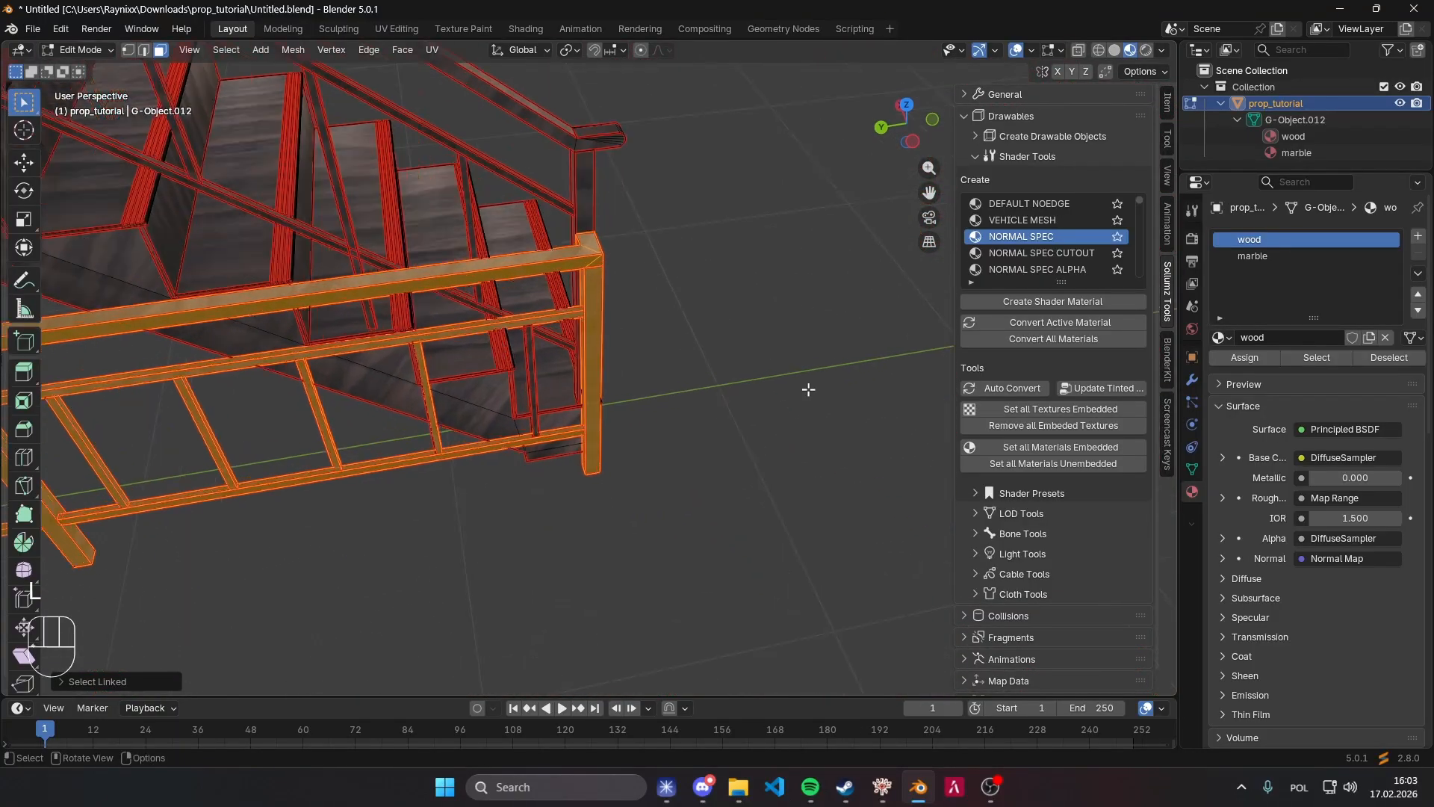
# Try adding more linked faces where the lower railing meets the stair railing, and undo the last addition.
pyautogui.moveTo(721, 365); pyautogui.dragTo(585, 381, button='middle')
pyautogui.press('l')
pyautogui.press('l')
pyautogui.moveTo(375, 535); pyautogui.dragTo(557, 448, button='middle')
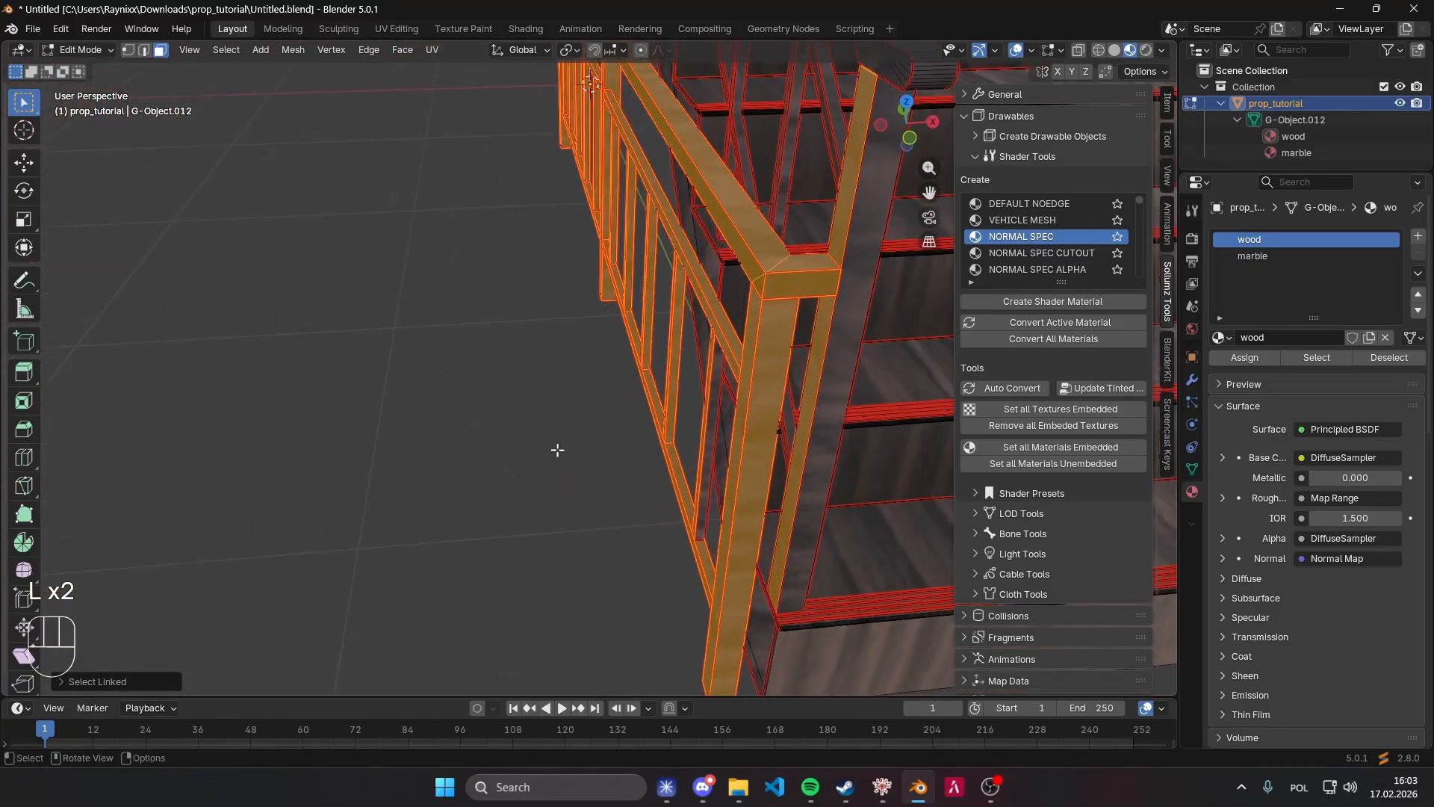
pyautogui.hotkey('ctrl', 'z')
# Add the linked inner faces of the lower railing's end post, rails and nearest balusters to the selection.
pyautogui.moveTo(716, 410); pyautogui.dragTo(570, 343, button='middle')
pyautogui.scroll(3, 614, 423)
pyautogui.press('l')
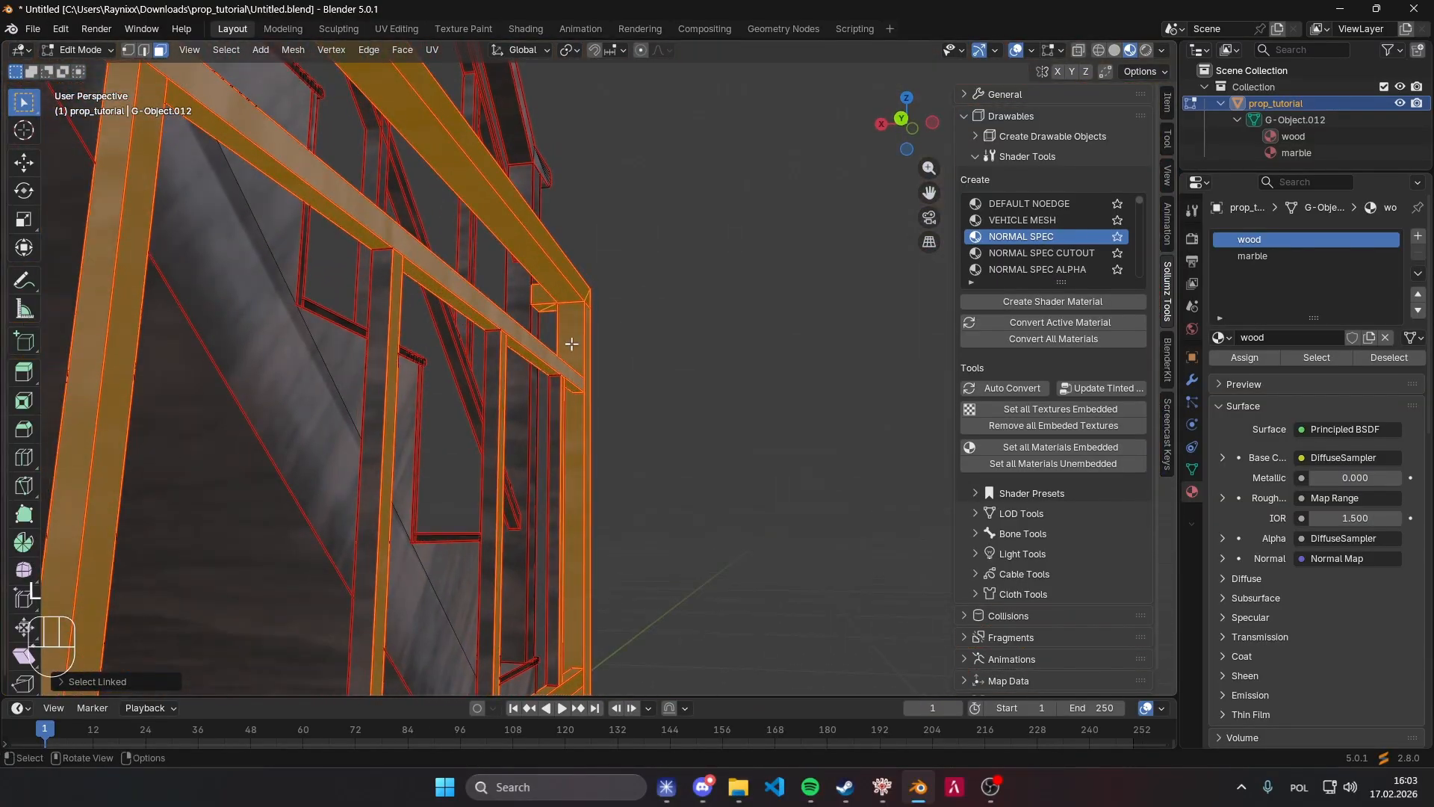
pyautogui.press('l')
pyautogui.press('l')
pyautogui.press('l')
pyautogui.moveTo(377, 360); pyautogui.dragTo(497, 394, button='middle')
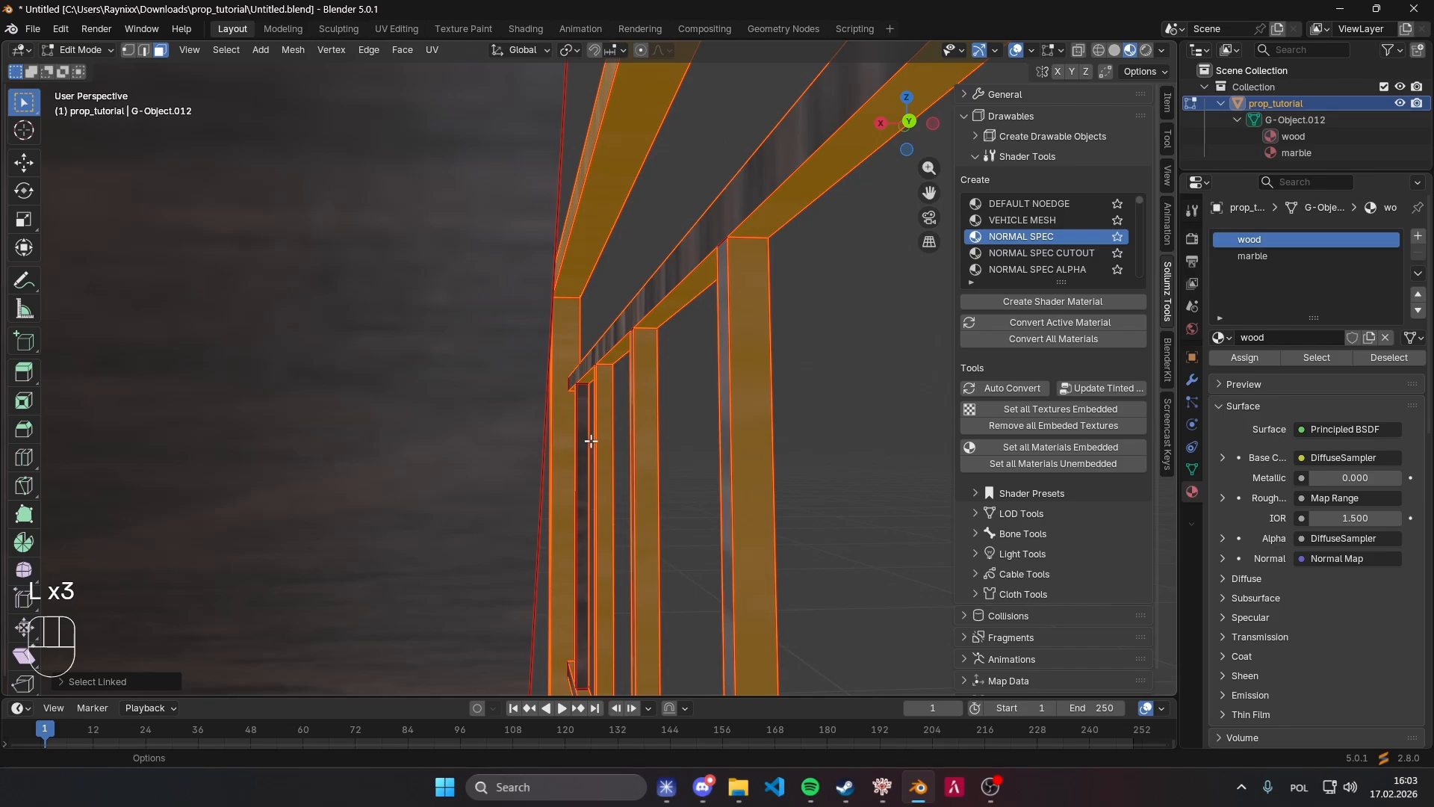
pyautogui.press('l')
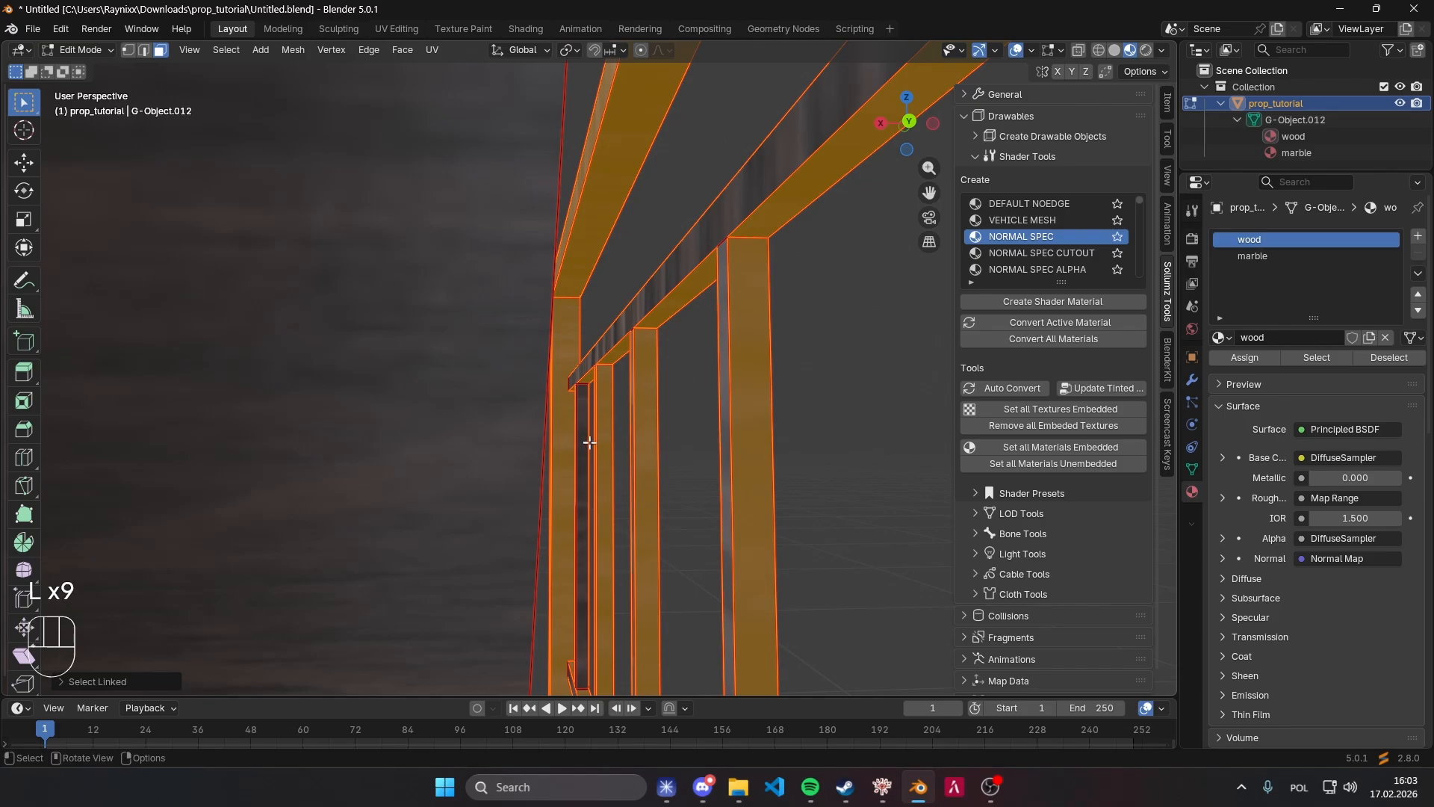
# Add the linked inner faces of the next balusters on the stair side of the lower railing.
pyautogui.moveTo(590, 441); pyautogui.dragTo(624, 448, button='middle')
pyautogui.press('l')
pyautogui.press('l')
pyautogui.press('l')
pyautogui.press('l')
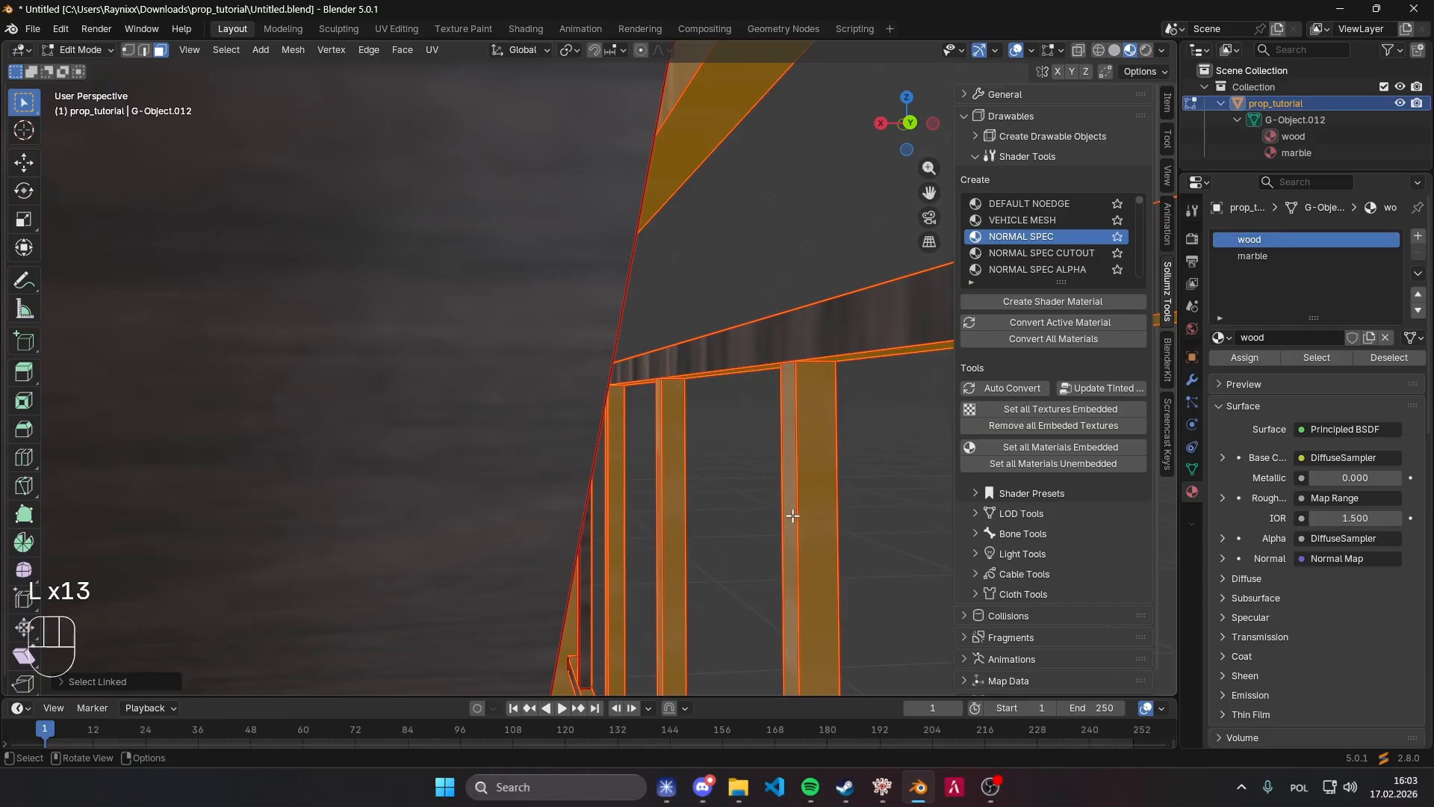
pyautogui.press('l')
# Add the linked side faces of the balusters around the lower railing's middle post to the selection.
pyautogui.moveTo(738, 512); pyautogui.dragTo(564, 520, button='middle')
pyautogui.moveTo(564, 519); pyautogui.dragTo(741, 539, button='middle')
pyautogui.keyDown('shift'); pyautogui.hscroll(1, 742, 538); pyautogui.keyUp('shift')
pyautogui.keyDown('shift'); pyautogui.moveTo(741, 539); pyautogui.dragTo(941, 554, button='middle'); pyautogui.keyUp('shift')
pyautogui.keyDown('shift'); pyautogui.moveTo(508, 485); pyautogui.dragTo(856, 396, button='middle'); pyautogui.keyUp('shift')
pyautogui.moveTo(753, 404); pyautogui.dragTo(669, 426, button='middle')
pyautogui.keyDown('shift'); pyautogui.moveTo(668, 426); pyautogui.dragTo(789, 400, button='middle'); pyautogui.keyUp('shift')
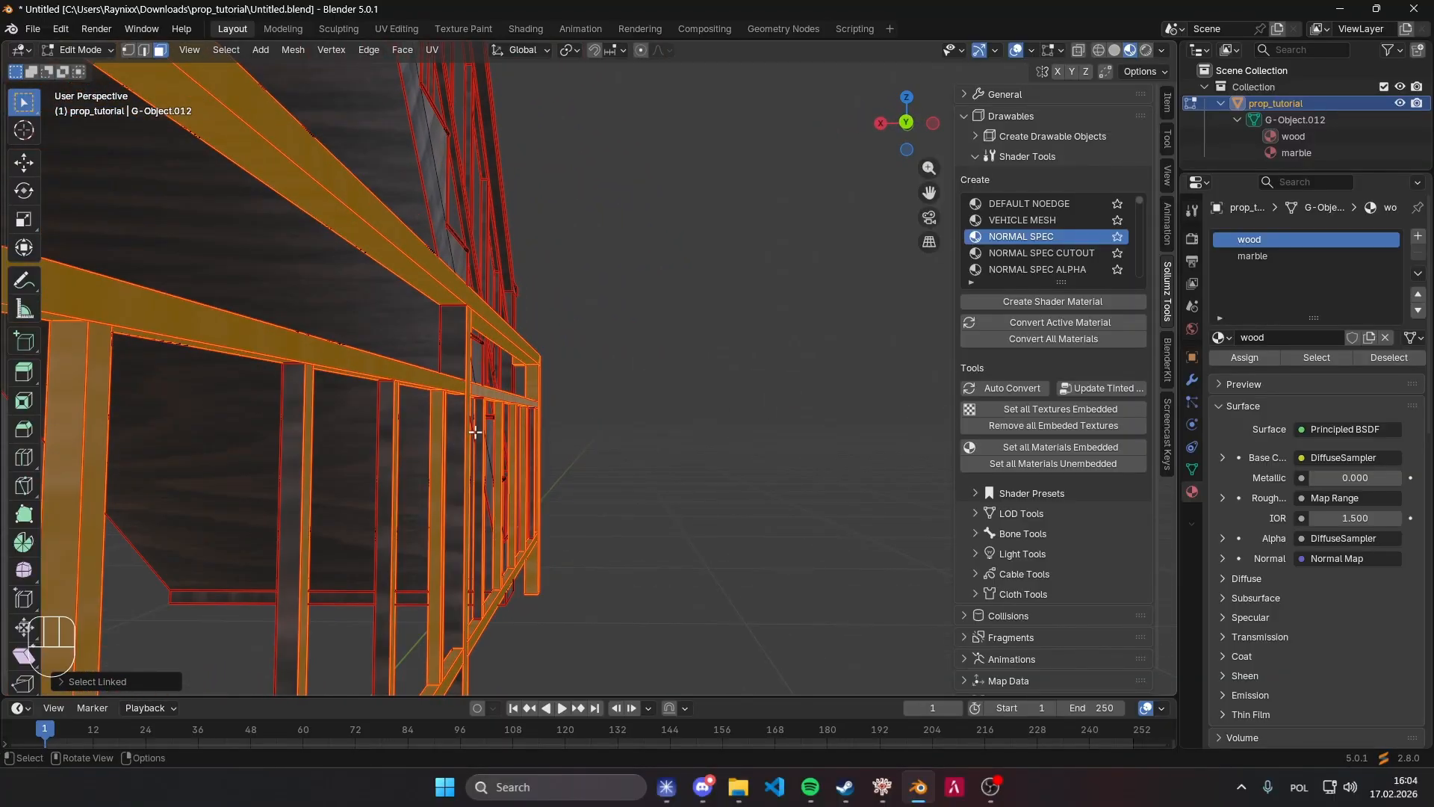
pyautogui.press('l')
pyautogui.press('l')
pyautogui.press('l')
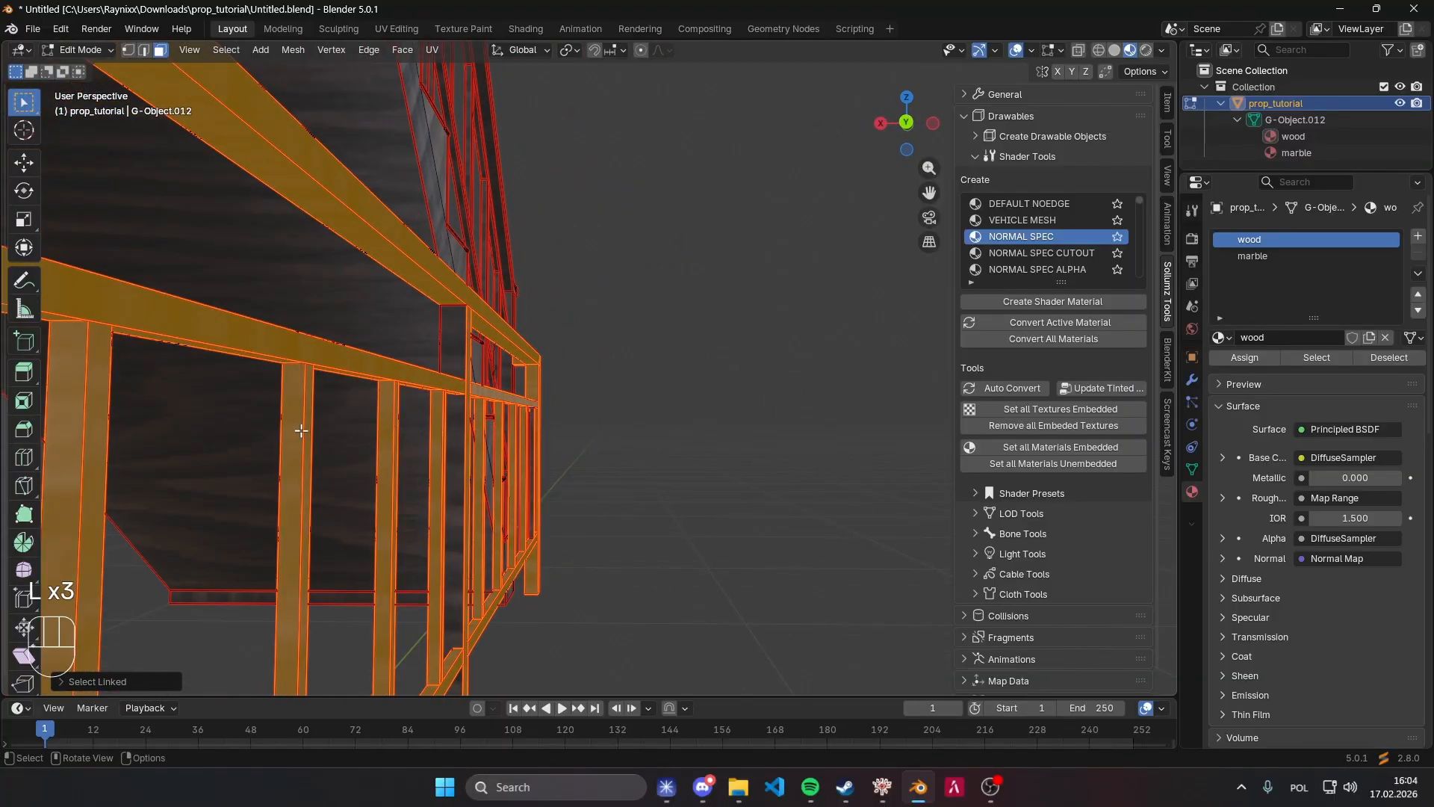
# Add the linked faces of the far-end balusters and the inner faces of the handrail and upper crossbar.
pyautogui.scroll(3, 301, 429)
pyautogui.press('l')
pyautogui.press('l')
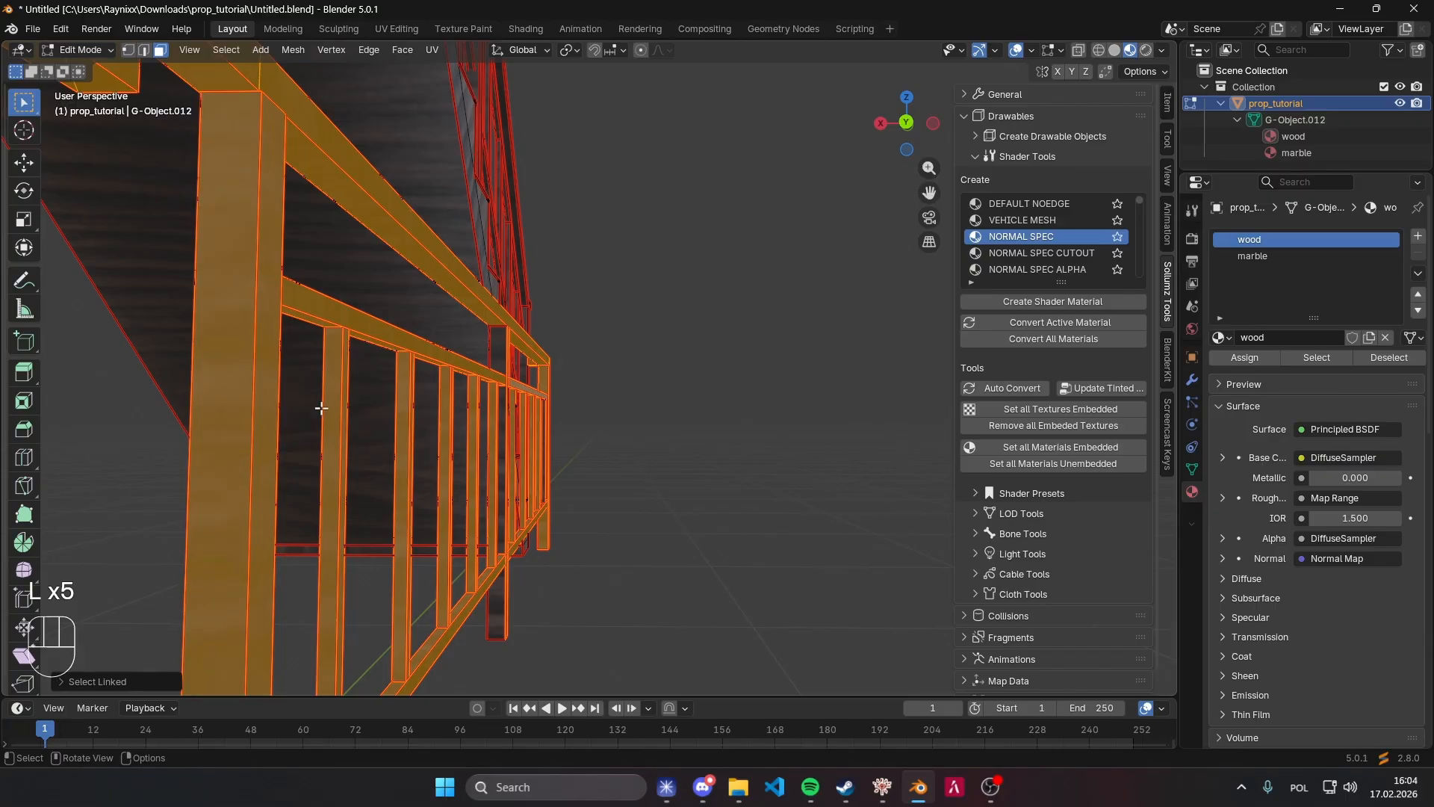
pyautogui.scroll(5, 332, 407)
pyautogui.scroll(2, 357, 412)
pyautogui.press('l')
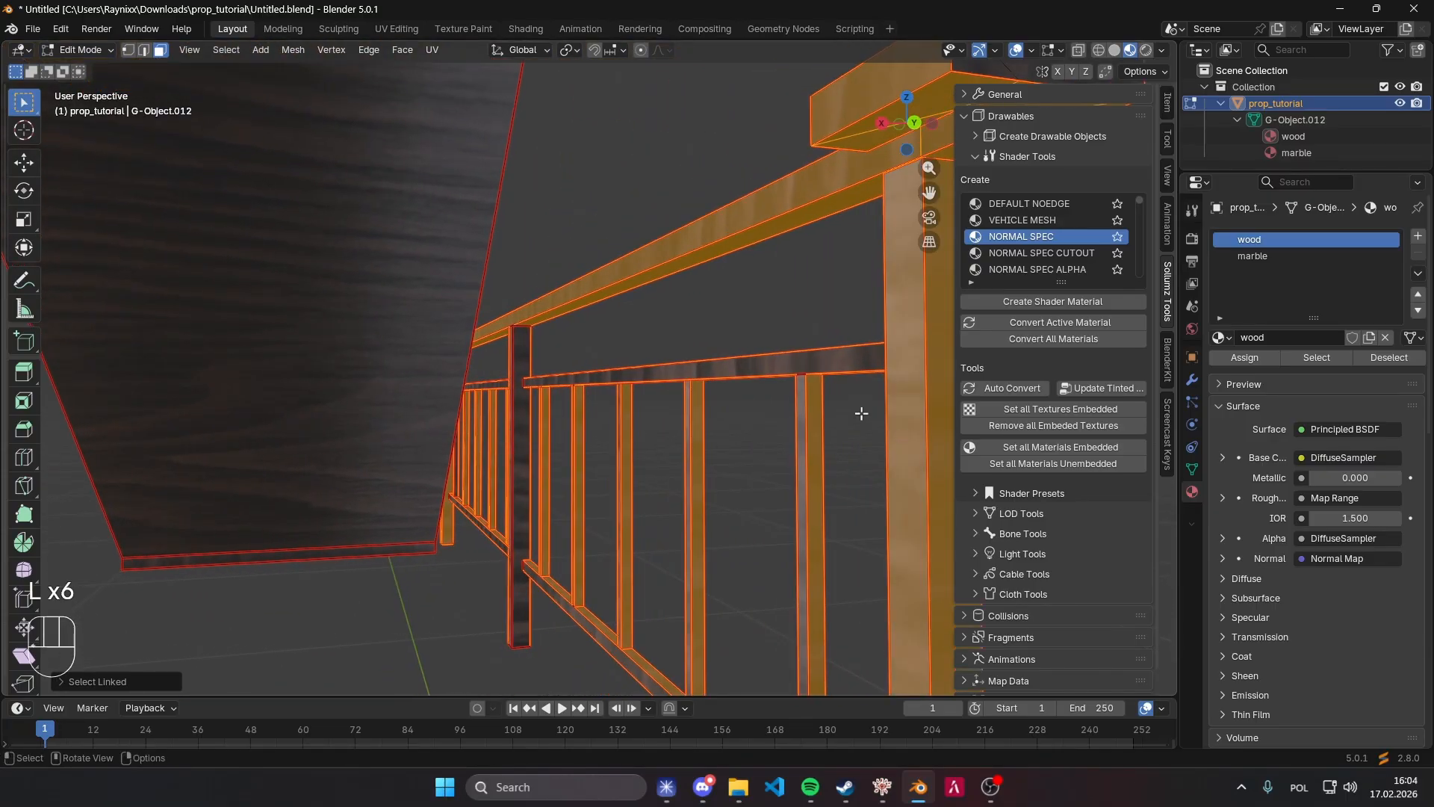
pyautogui.press('l')
pyautogui.press('l')
pyautogui.press('l')
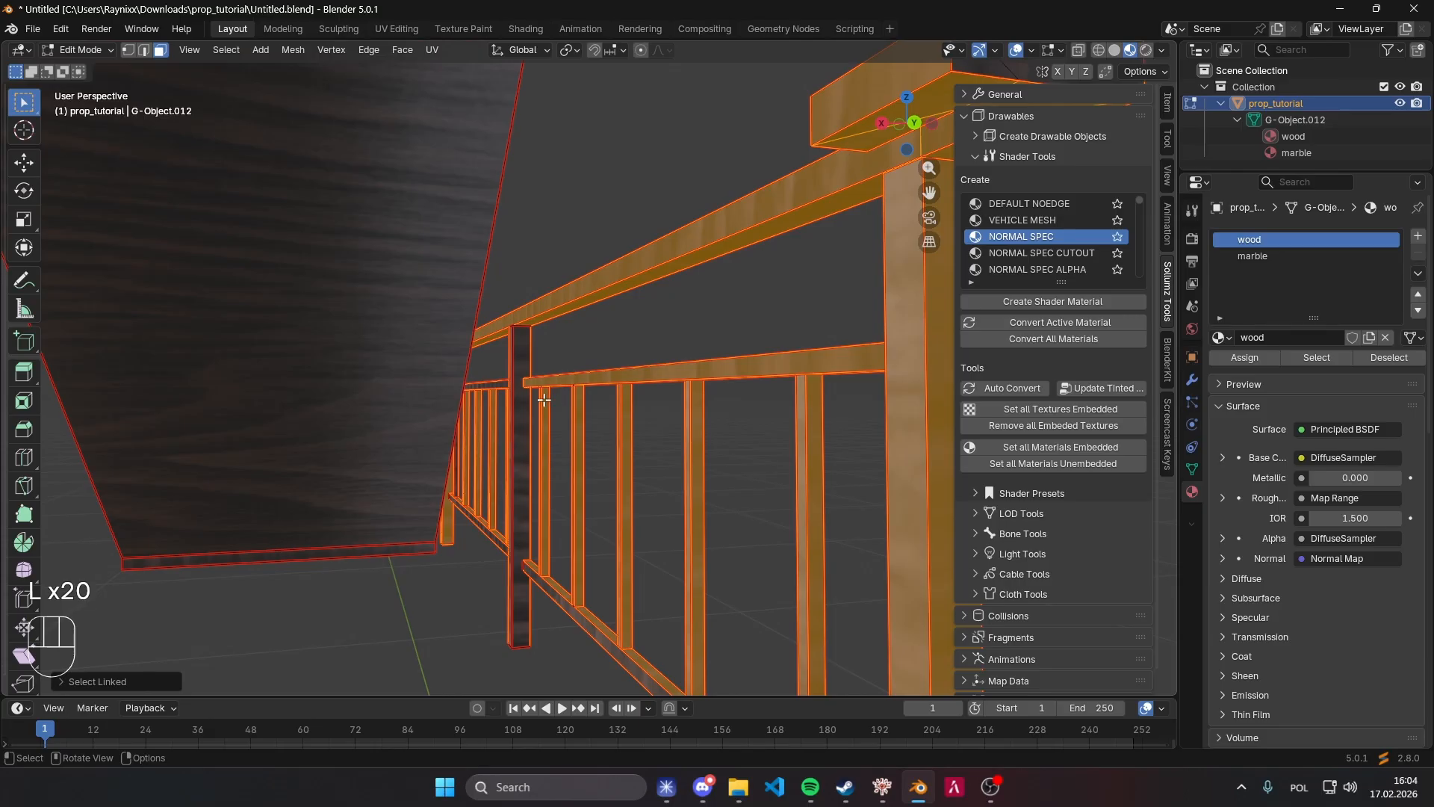
# Add the linked inner faces of the lower railing's middle post, upper crossbar and nearby balusters to the selection.
pyautogui.moveTo(555, 396); pyautogui.dragTo(695, 397, button='middle')
pyautogui.press('l')
pyautogui.press('l')
pyautogui.press('l')
pyautogui.press('l')
pyautogui.press('l')
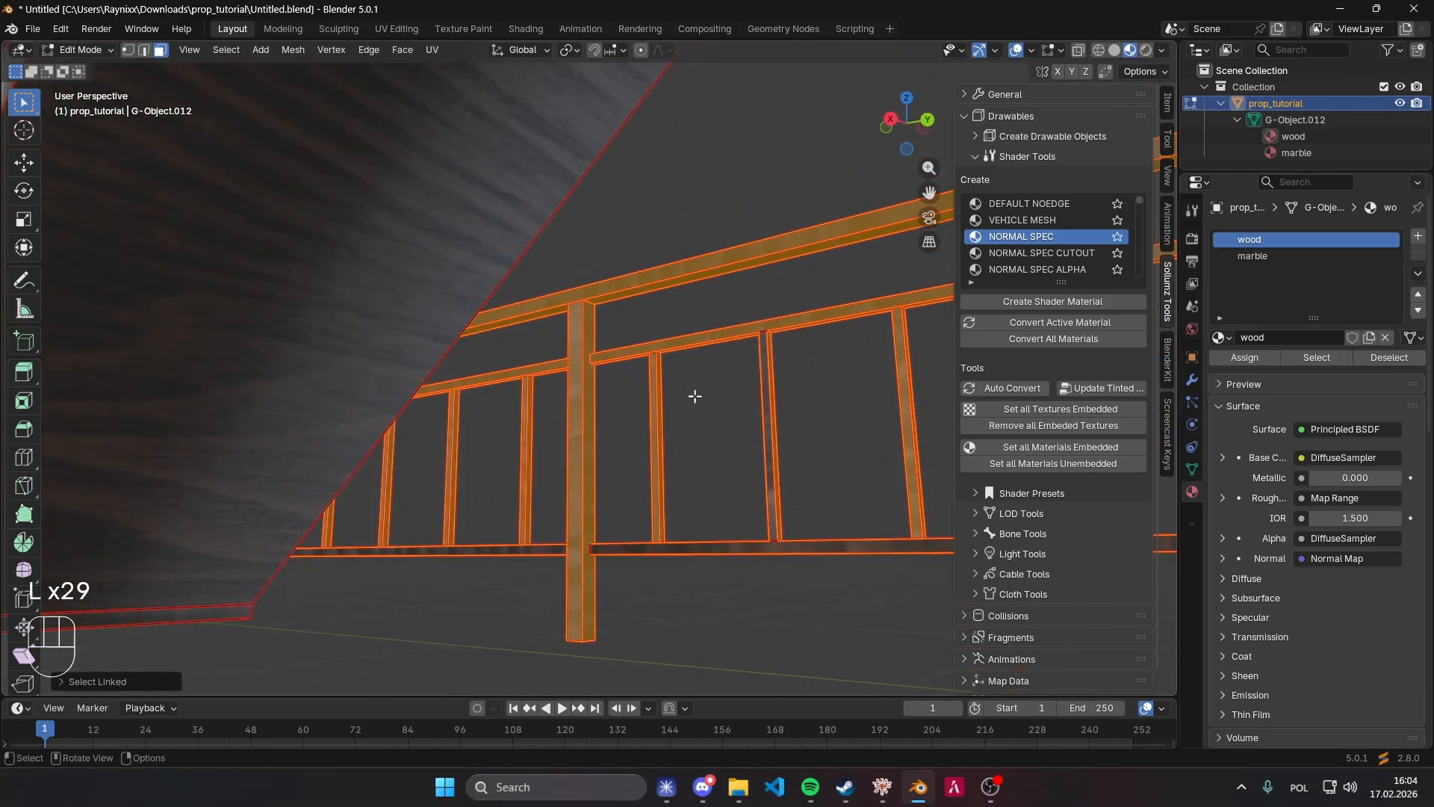
pyautogui.press('l')
pyautogui.press('l')
pyautogui.press('l')
pyautogui.press('l')
pyautogui.moveTo(768, 445); pyautogui.dragTo(712, 446, button='middle')
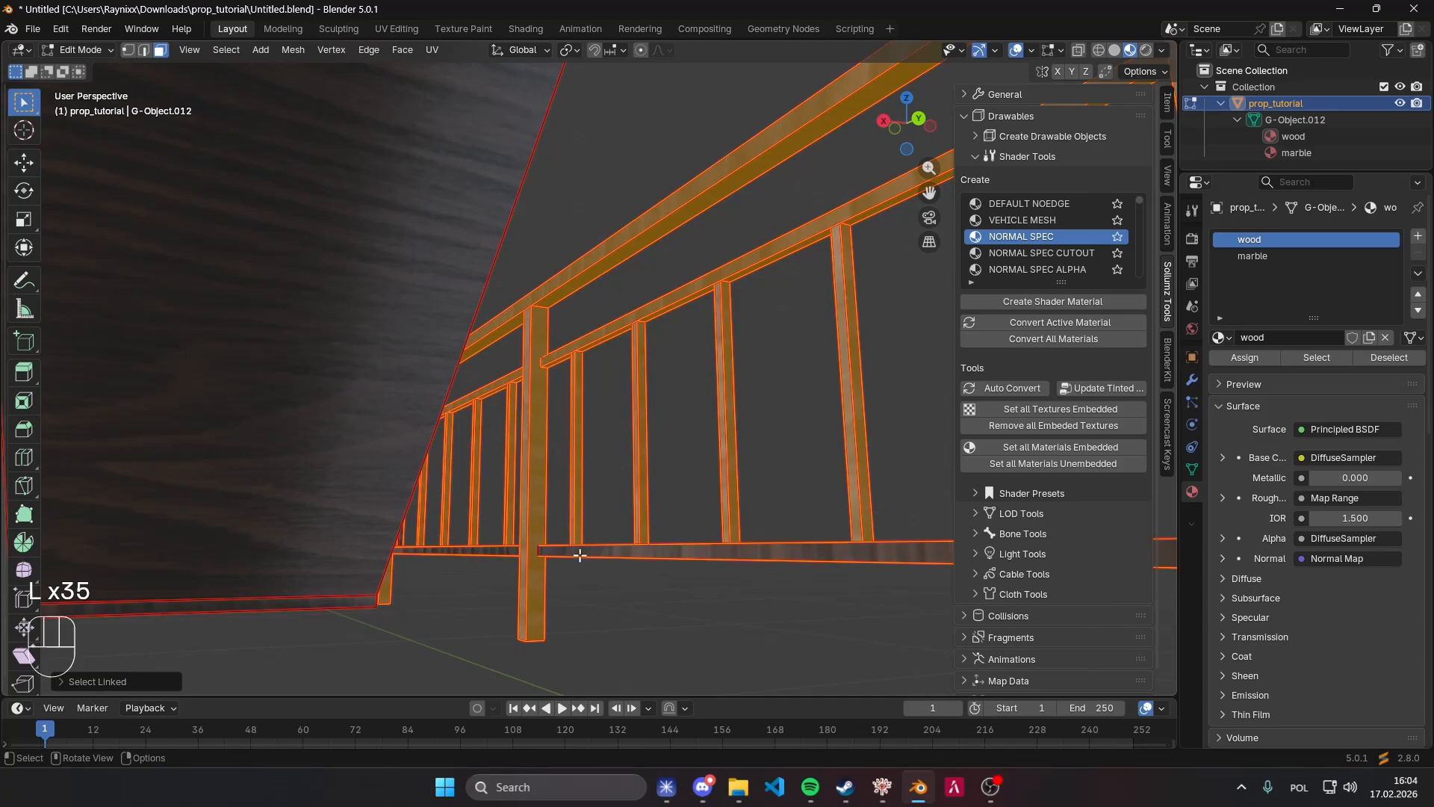
# Add the linked faces of the lower railing's bottom crossbar and the remaining baluster sides to the selection.
pyautogui.press('l')
pyautogui.press('l')
pyautogui.press('l')
pyautogui.press('l')
pyautogui.moveTo(580, 555); pyautogui.dragTo(929, 421, button='middle')
pyautogui.hscroll(5, 410, 480)
pyautogui.hscroll(3, 745, 497)
pyautogui.press('l')
pyautogui.press('l')
pyautogui.press('l')
# Add the linked faces of the handrail's far-end cap, completing the lower railing selection.
pyautogui.moveTo(710, 572); pyautogui.dragTo(892, 560, button='middle')
pyautogui.moveTo(463, 426); pyautogui.dragTo(482, 287, button='middle')
pyautogui.press('l')
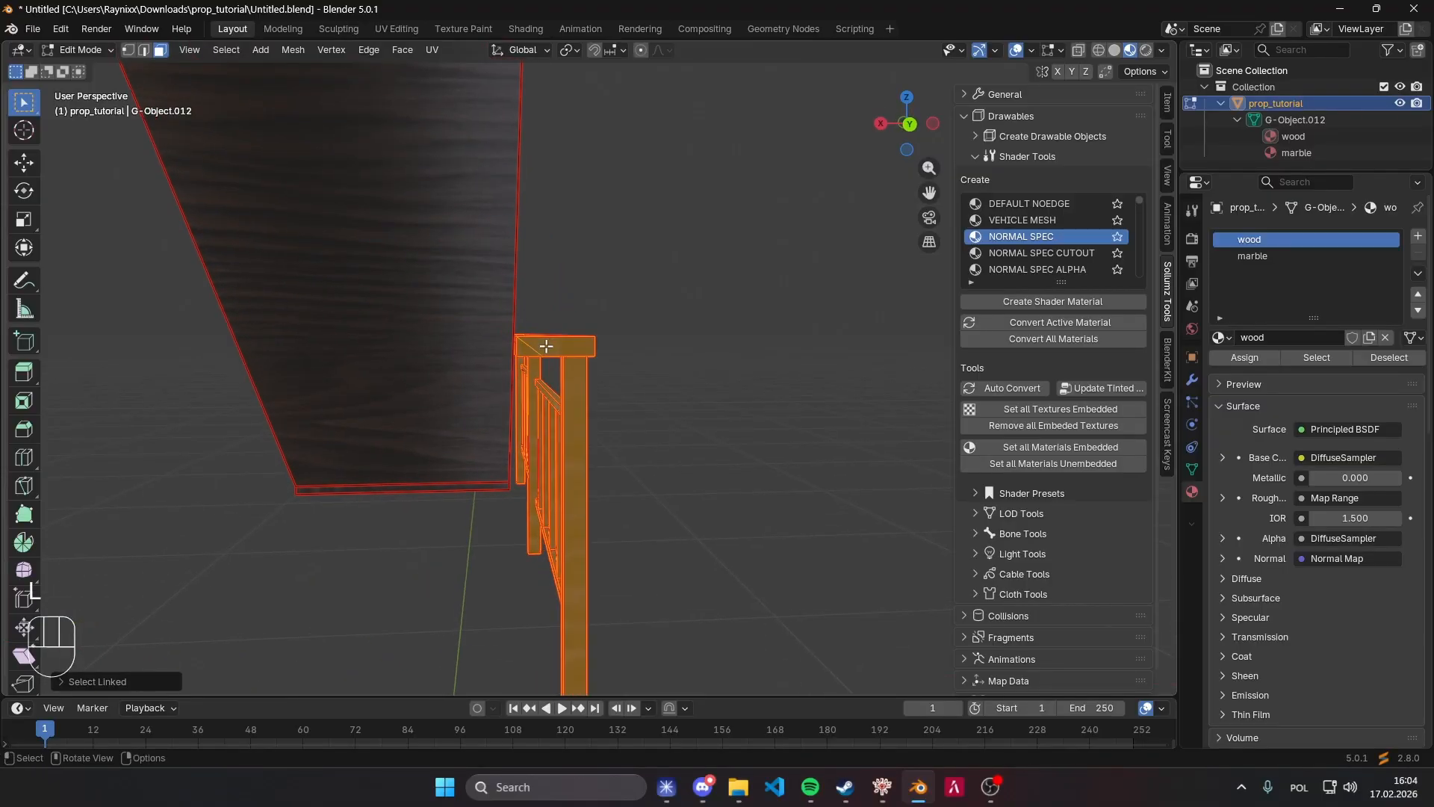
pyautogui.moveTo(544, 343); pyautogui.dragTo(410, 385, button='middle')
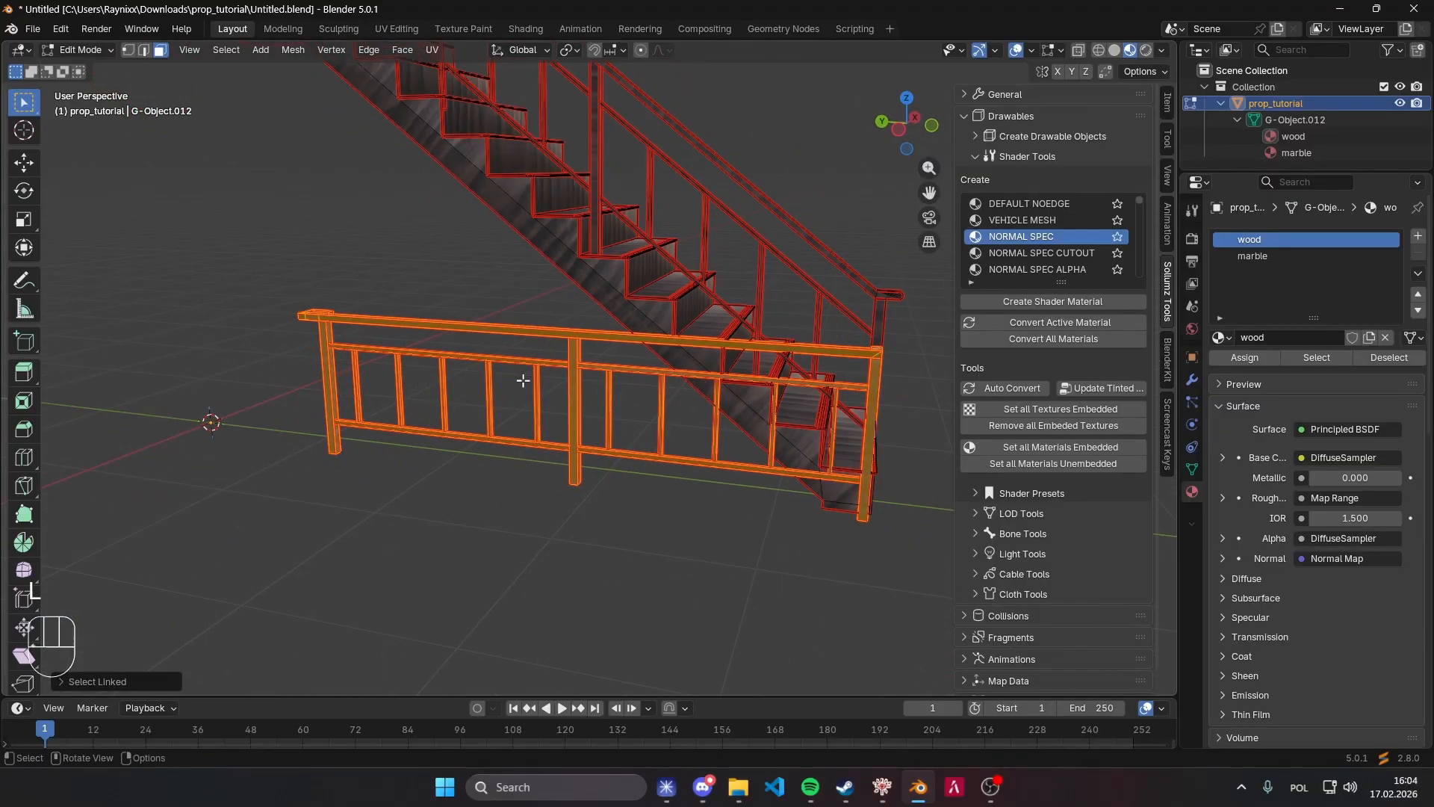
# Assign the marble material to the selected lower railing faces and view the staircase in Object Mode.
pyautogui.click(1257, 258)
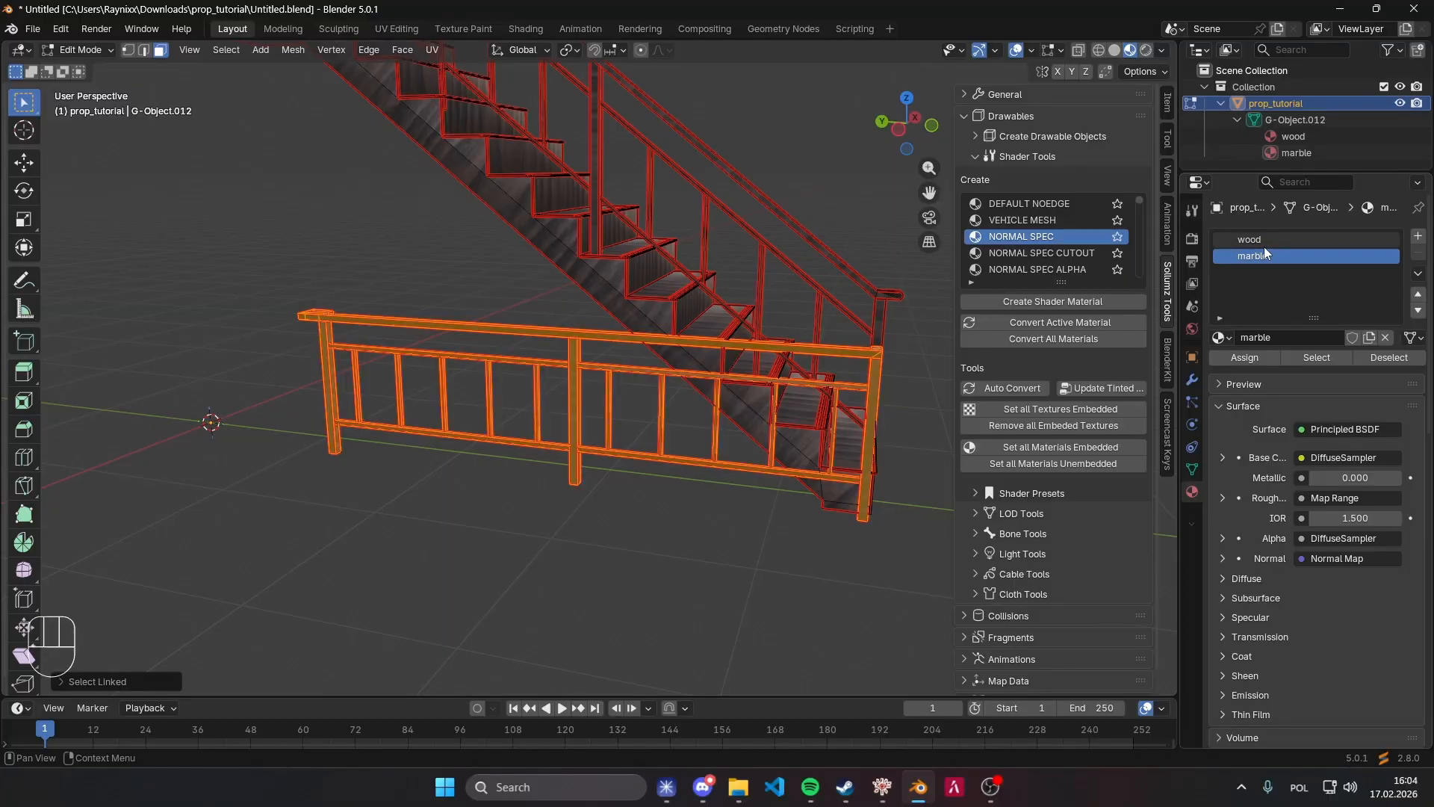
pyautogui.click(1247, 359)
pyautogui.press('Tab')
pyautogui.moveTo(843, 357); pyautogui.dragTo(755, 360, button='middle')
pyautogui.scroll(-6, 754, 360)
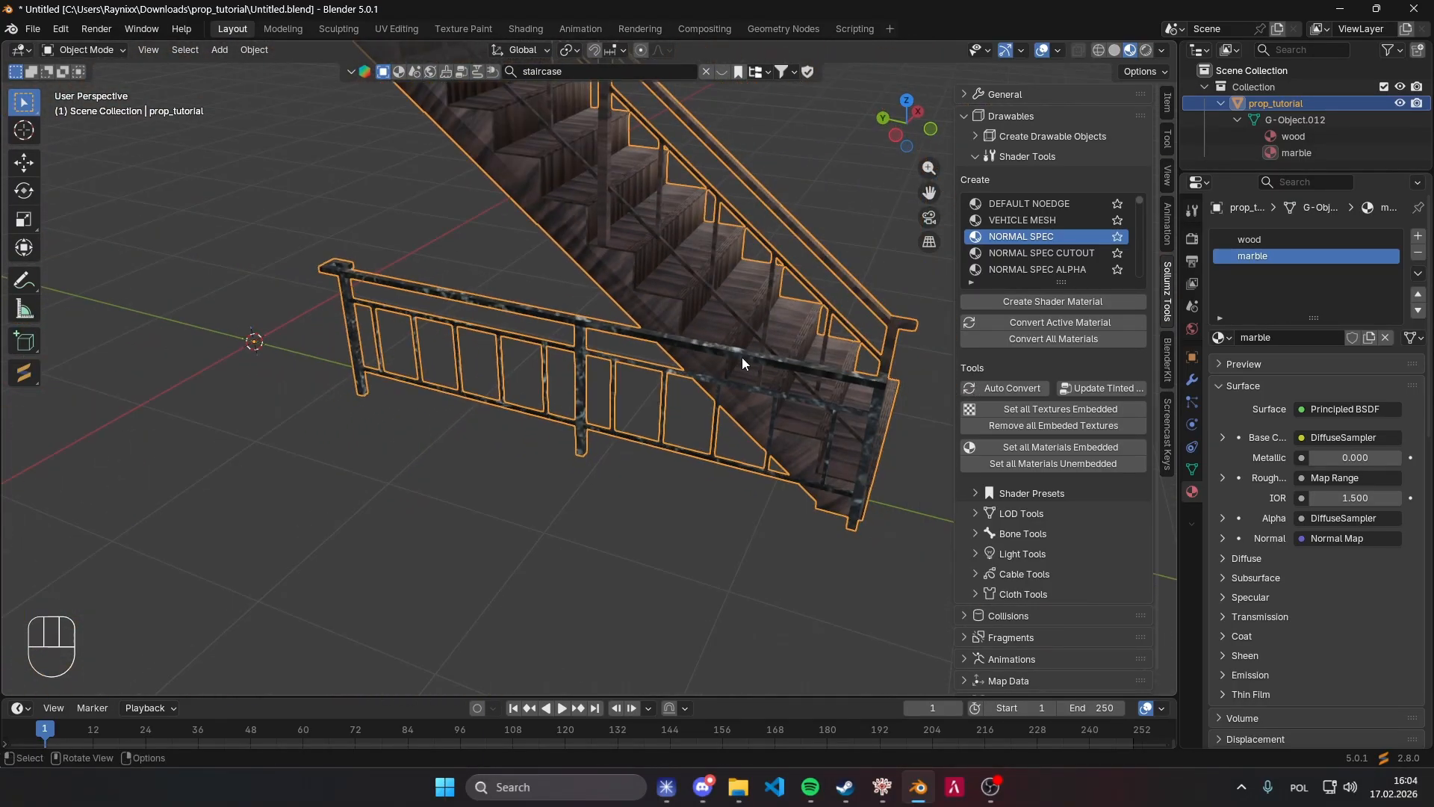
# Unwrap the selected lower railing faces with Cube Projection and return to Object Mode.
pyautogui.press('Tab')
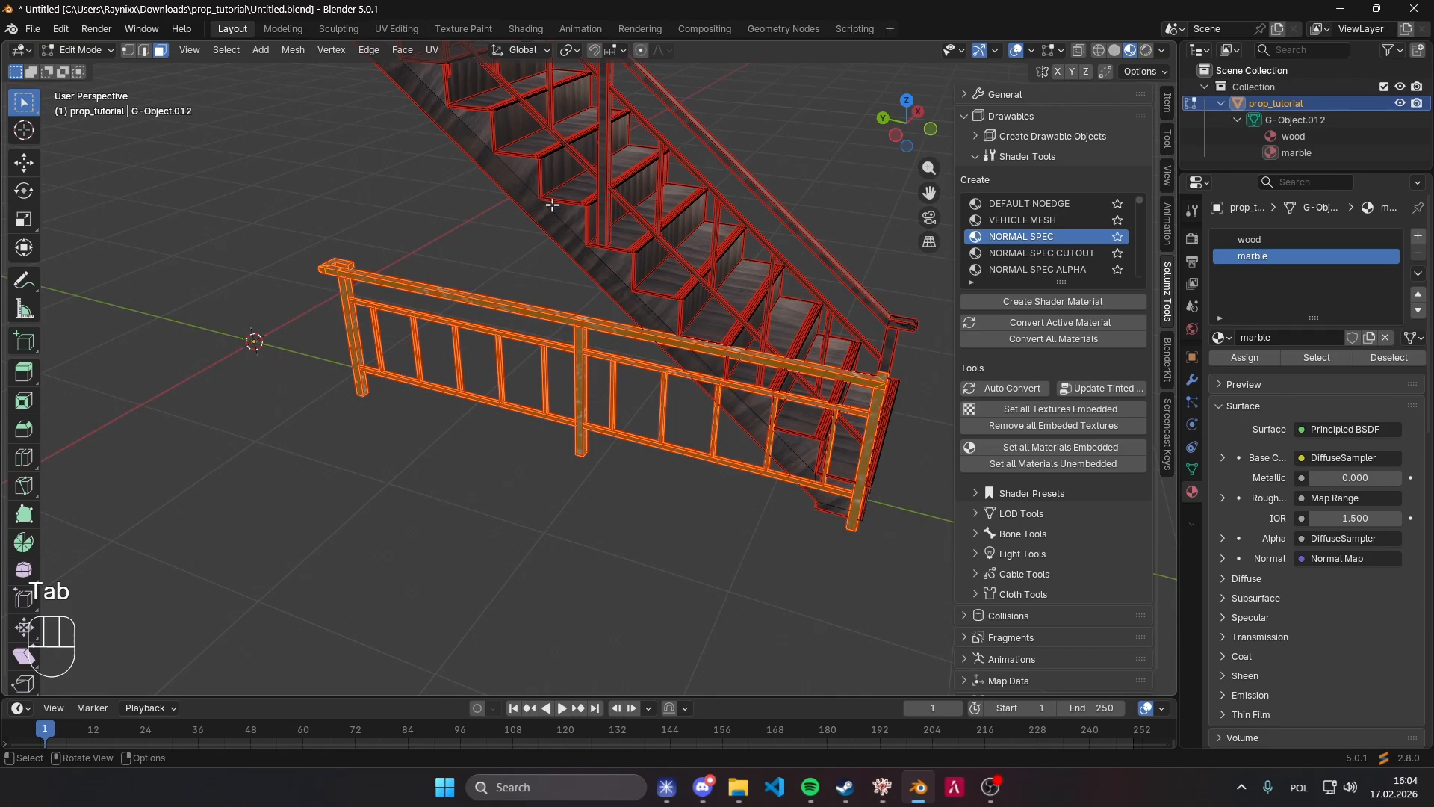
pyautogui.click(437, 52)
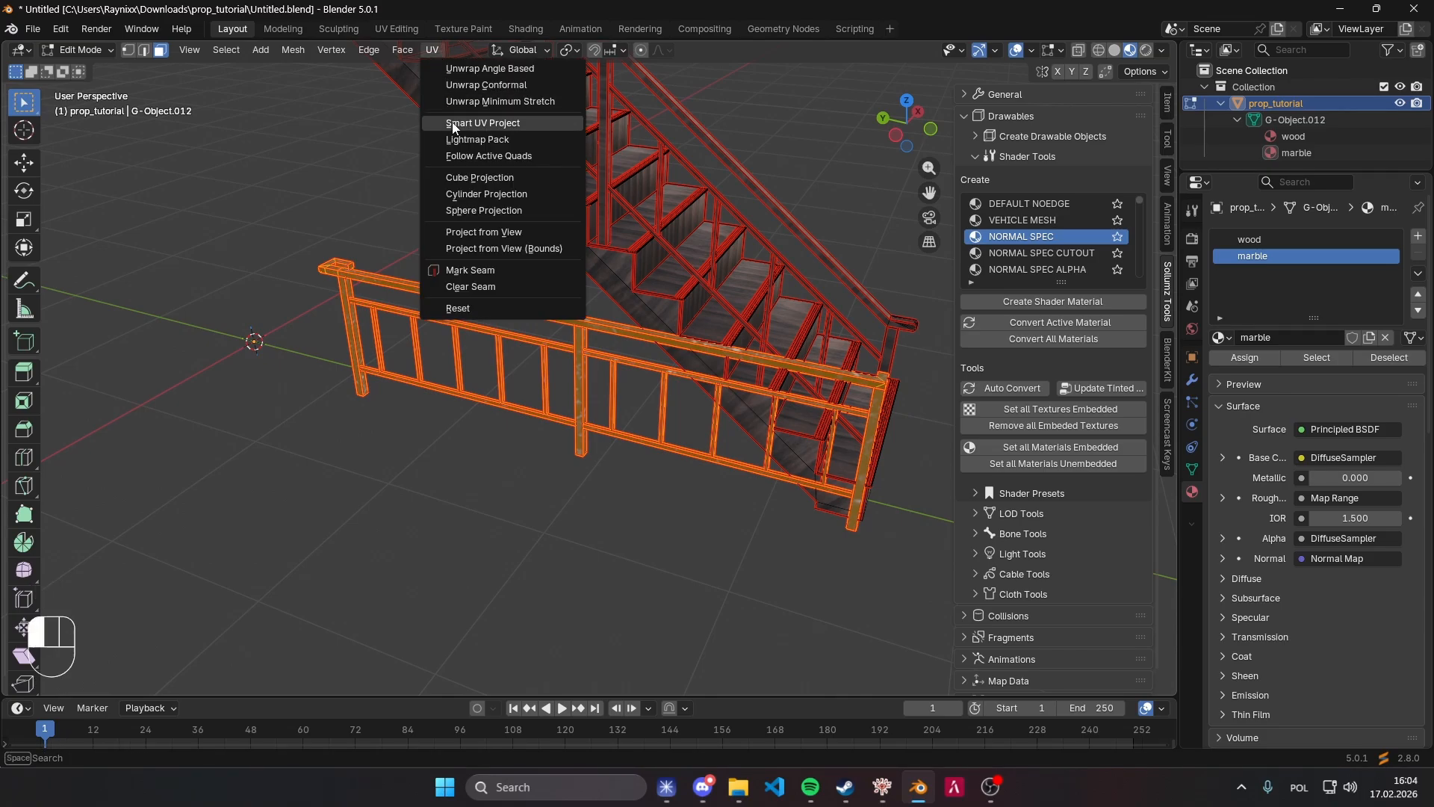
pyautogui.click(487, 189)
pyautogui.scroll(5, 427, 237)
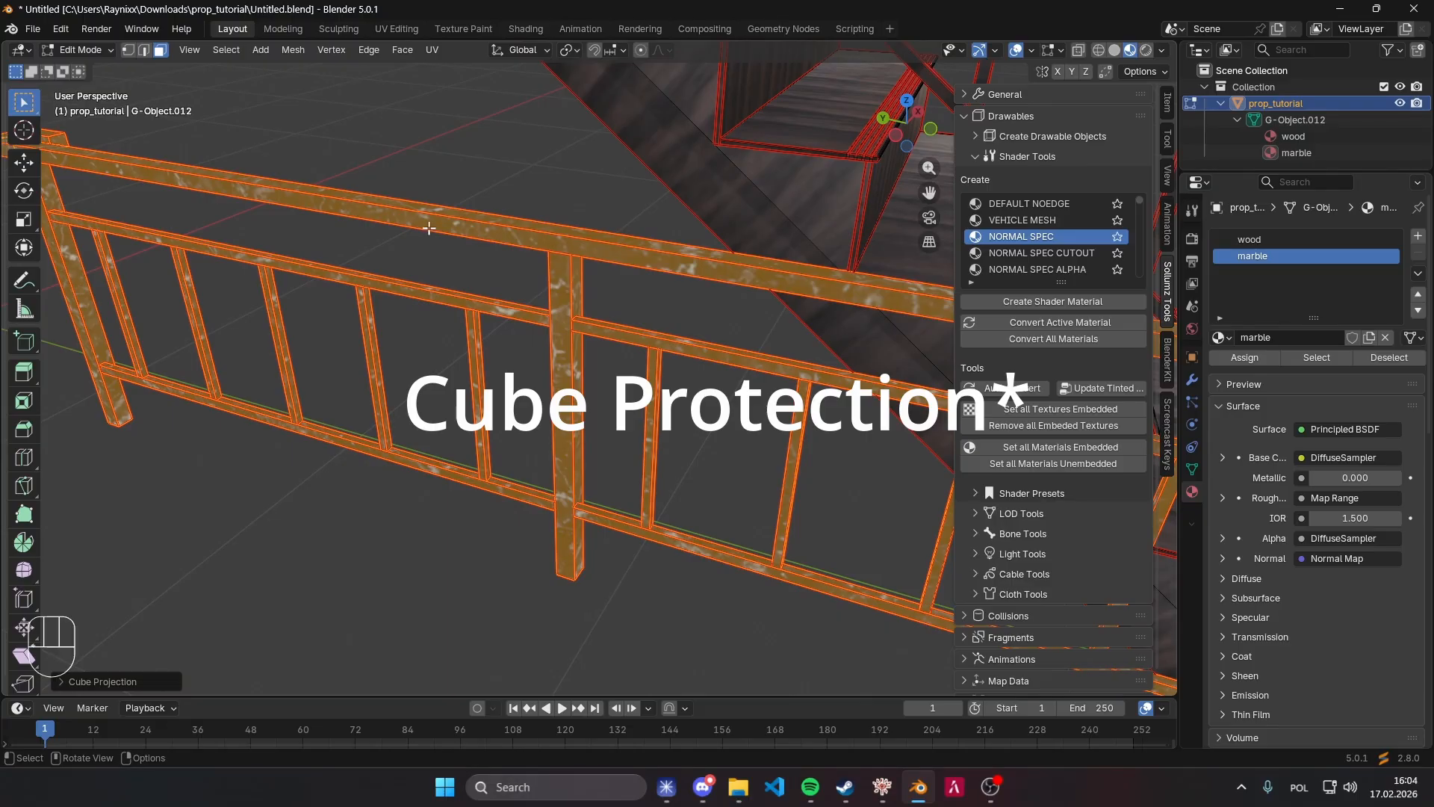
pyautogui.scroll(-1, 429, 229)
pyautogui.moveTo(429, 229)
pyautogui.mouseDown(button='middle')
pyautogui.moveTo(555, 232)
pyautogui.moveTo(450, 225)
pyautogui.mouseUp(button='middle')
pyautogui.press('Tab')
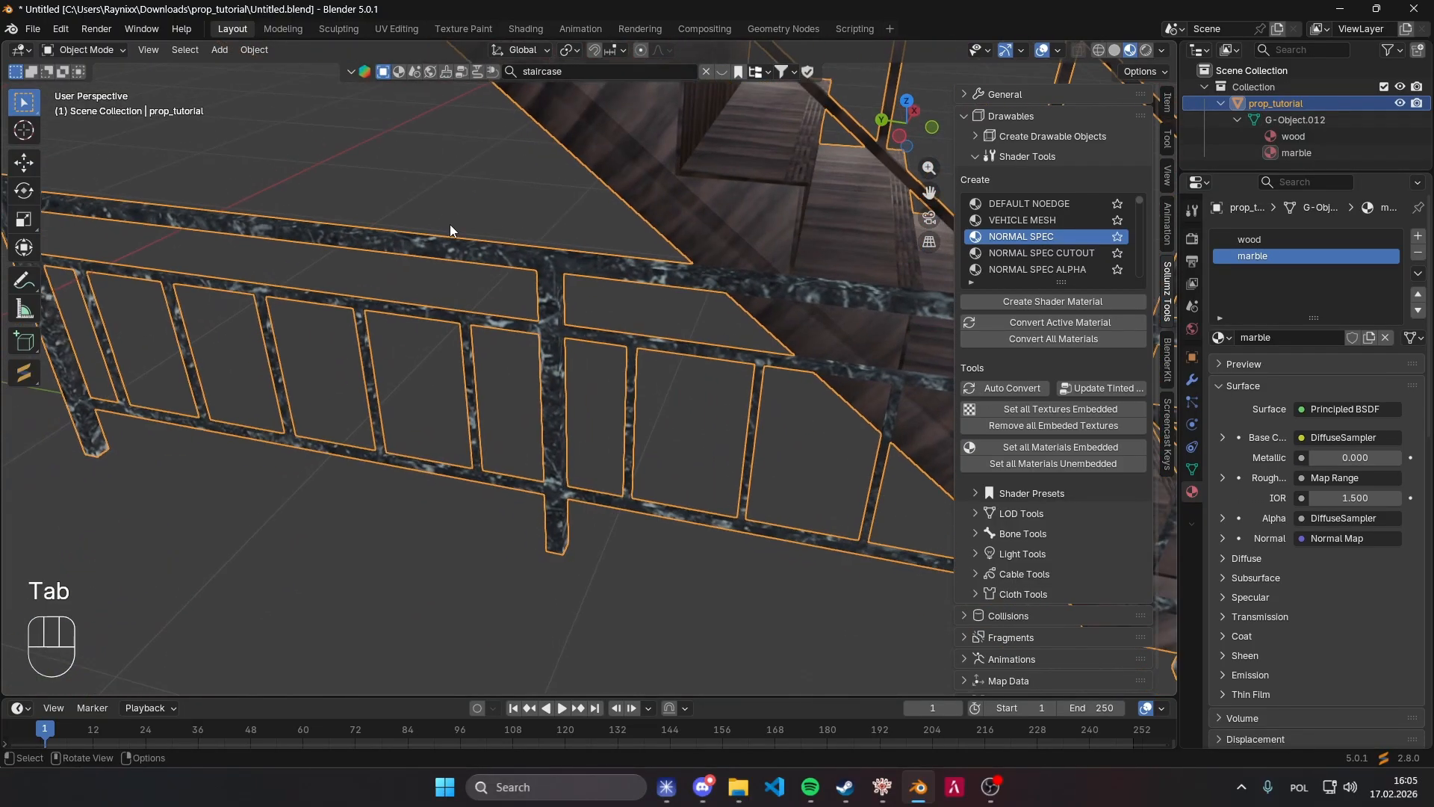
# Split the 3D viewport in Edit Mode, widen the new area and turn it into a UV Editor.
pyautogui.scroll(-6, 460, 219)
pyautogui.press('Tab')
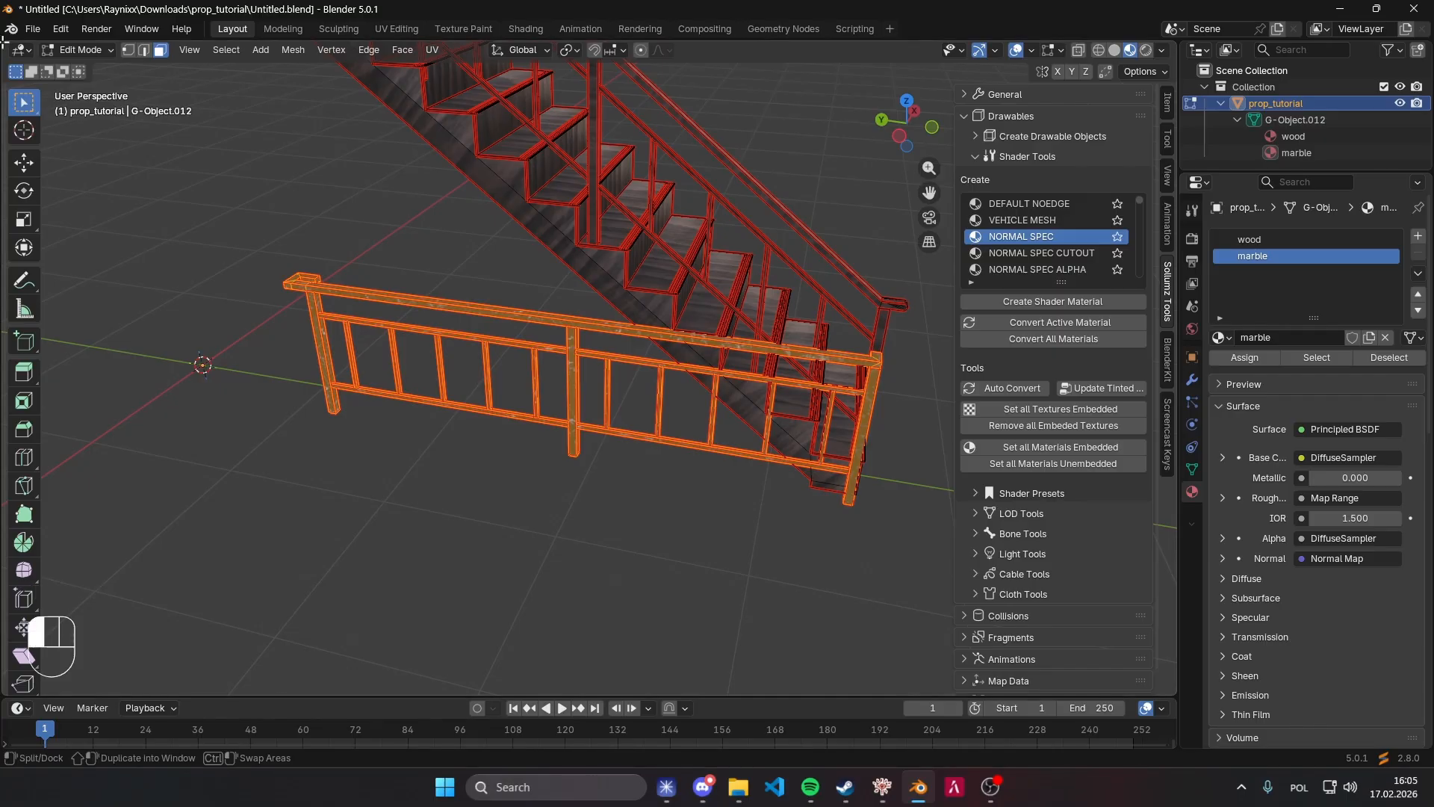
pyautogui.moveTo(5, 42); pyautogui.dragTo(231, 45)
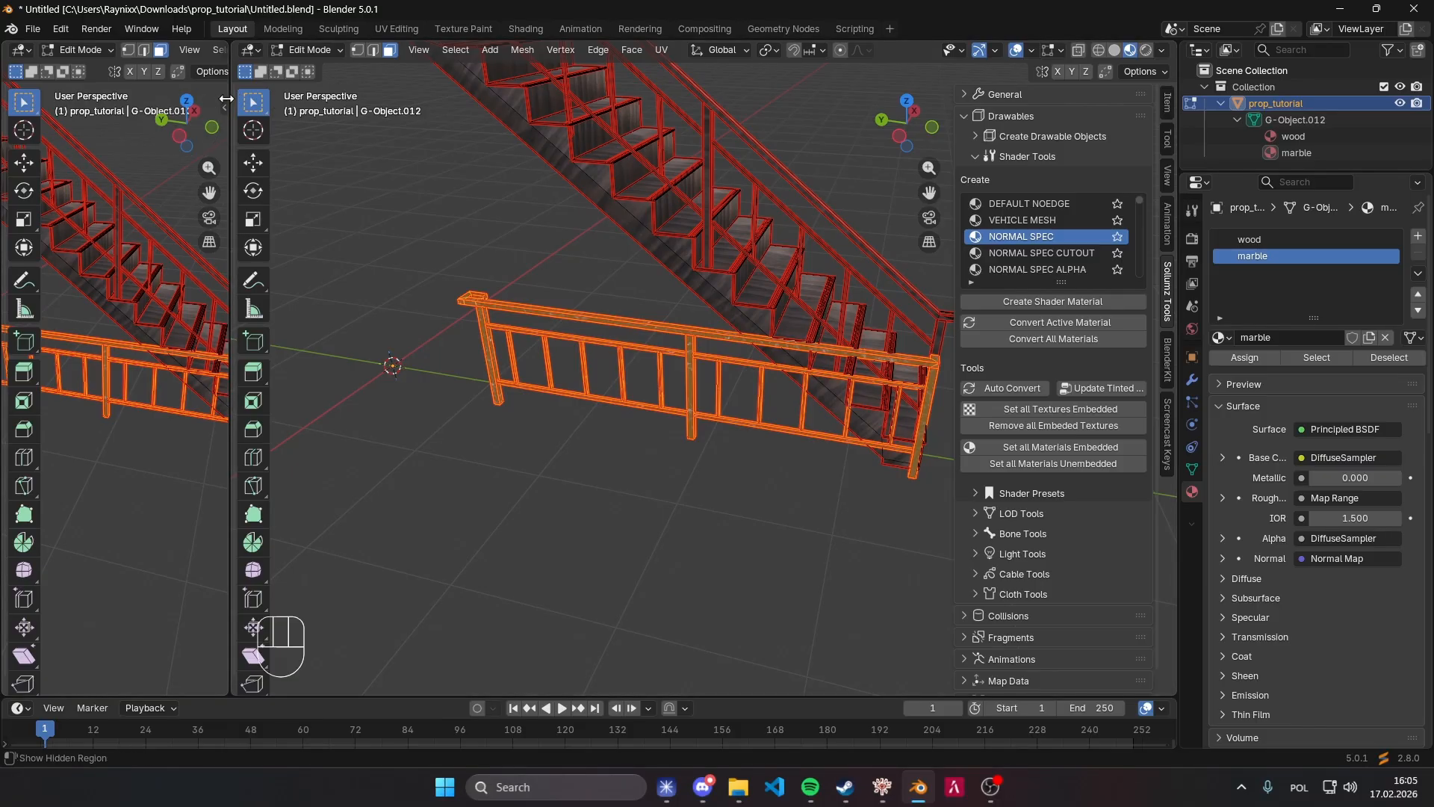
pyautogui.moveTo(303, 102); pyautogui.dragTo(345, 102)
pyautogui.press('n')
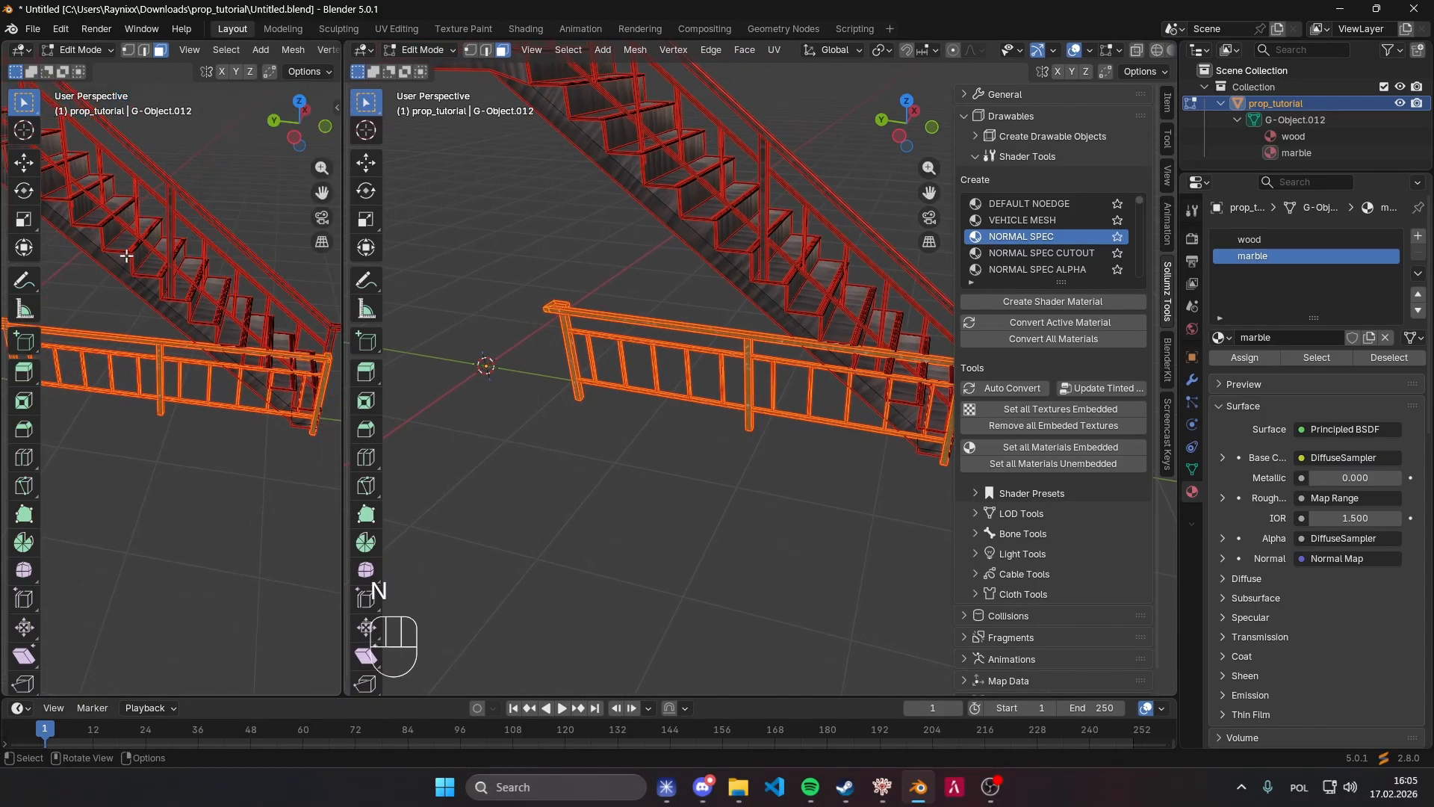
pyautogui.press('n')
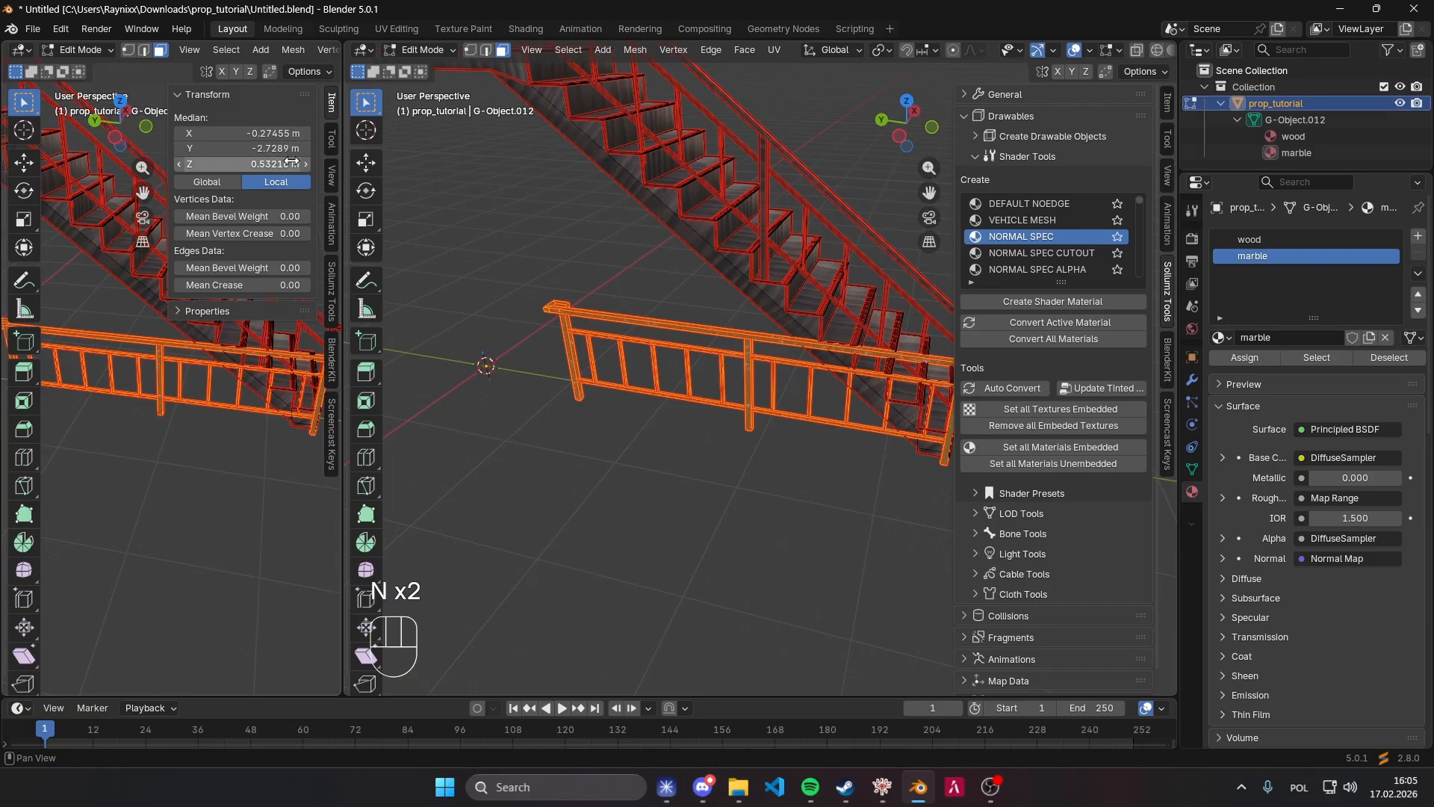
pyautogui.press('n')
pyautogui.click(22, 50)
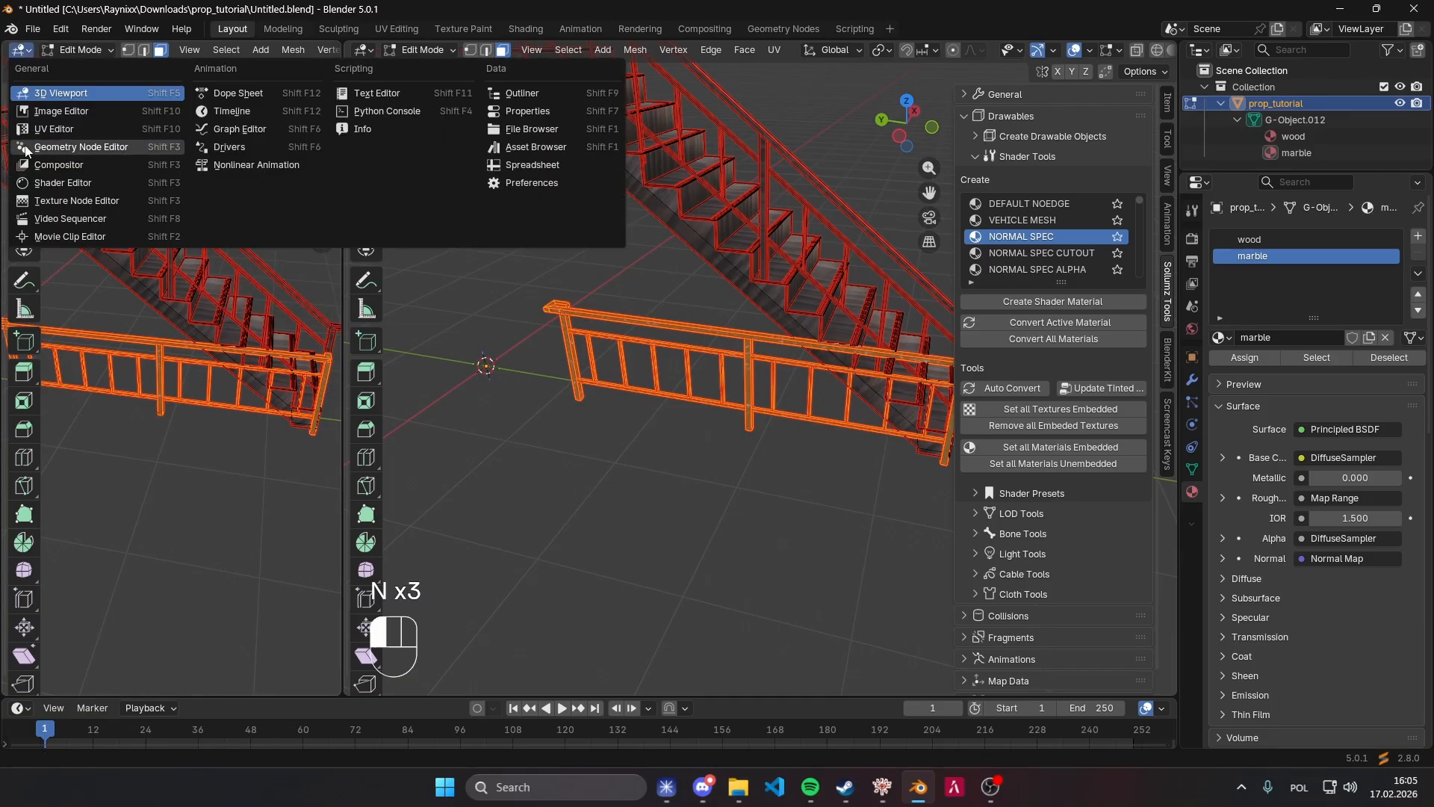
pyautogui.click(75, 127)
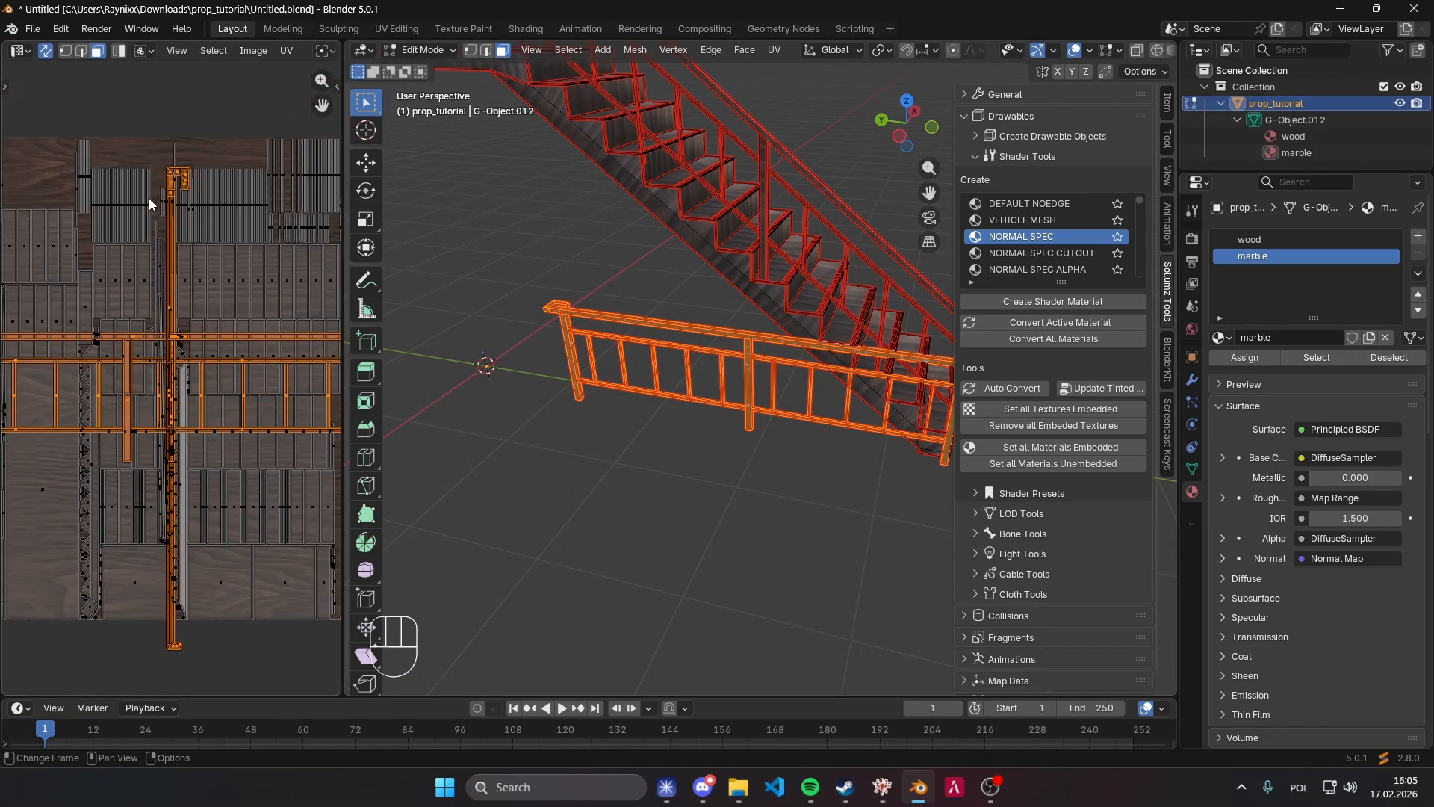
# Scale up the lower railing's UV islands in two passes to adjust the marble pattern on the railing.
pyautogui.scroll(-4, 149, 199)
pyautogui.scroll(2, 177, 271)
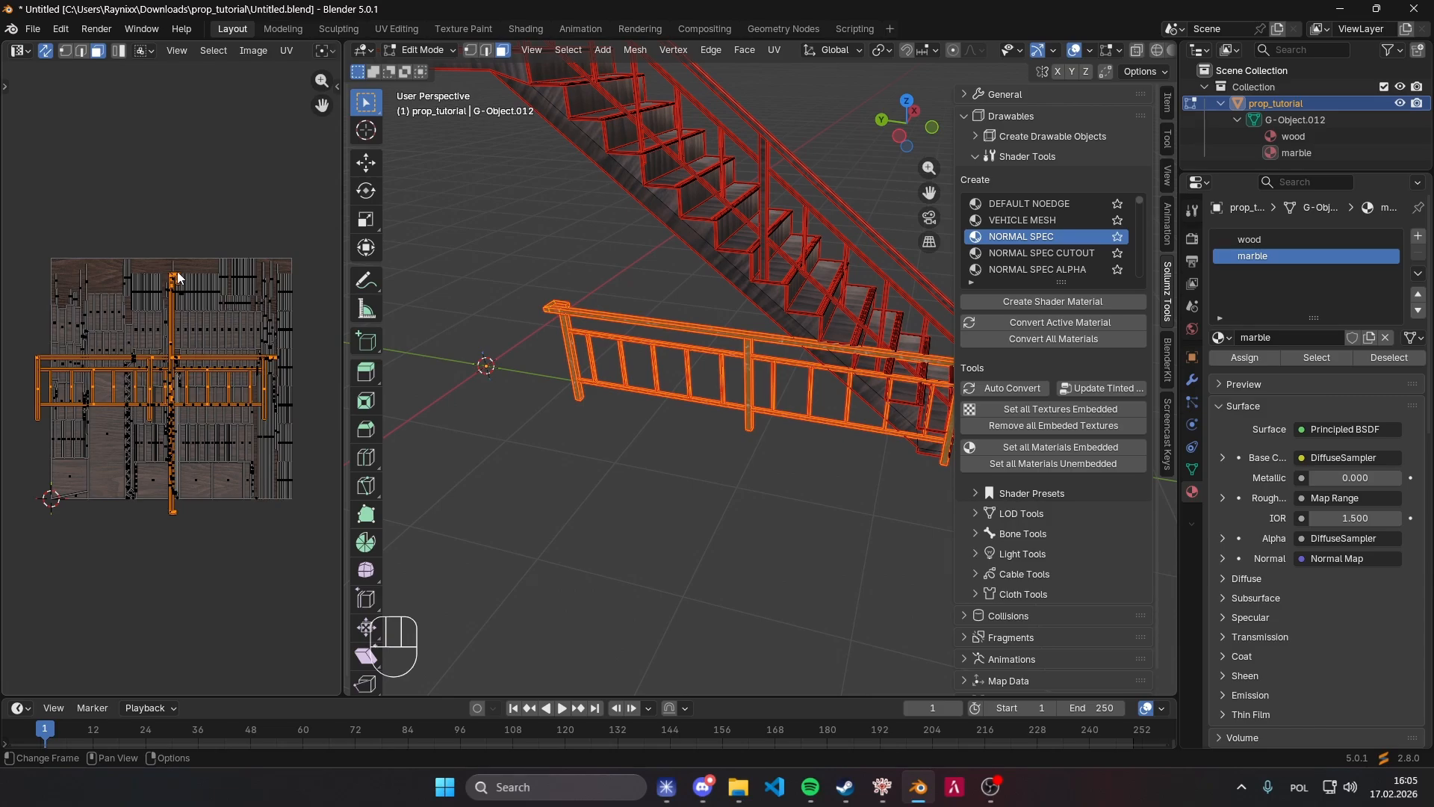
pyautogui.scroll(2, 182, 287)
pyautogui.scroll(-2, 181, 287)
pyautogui.press('s')
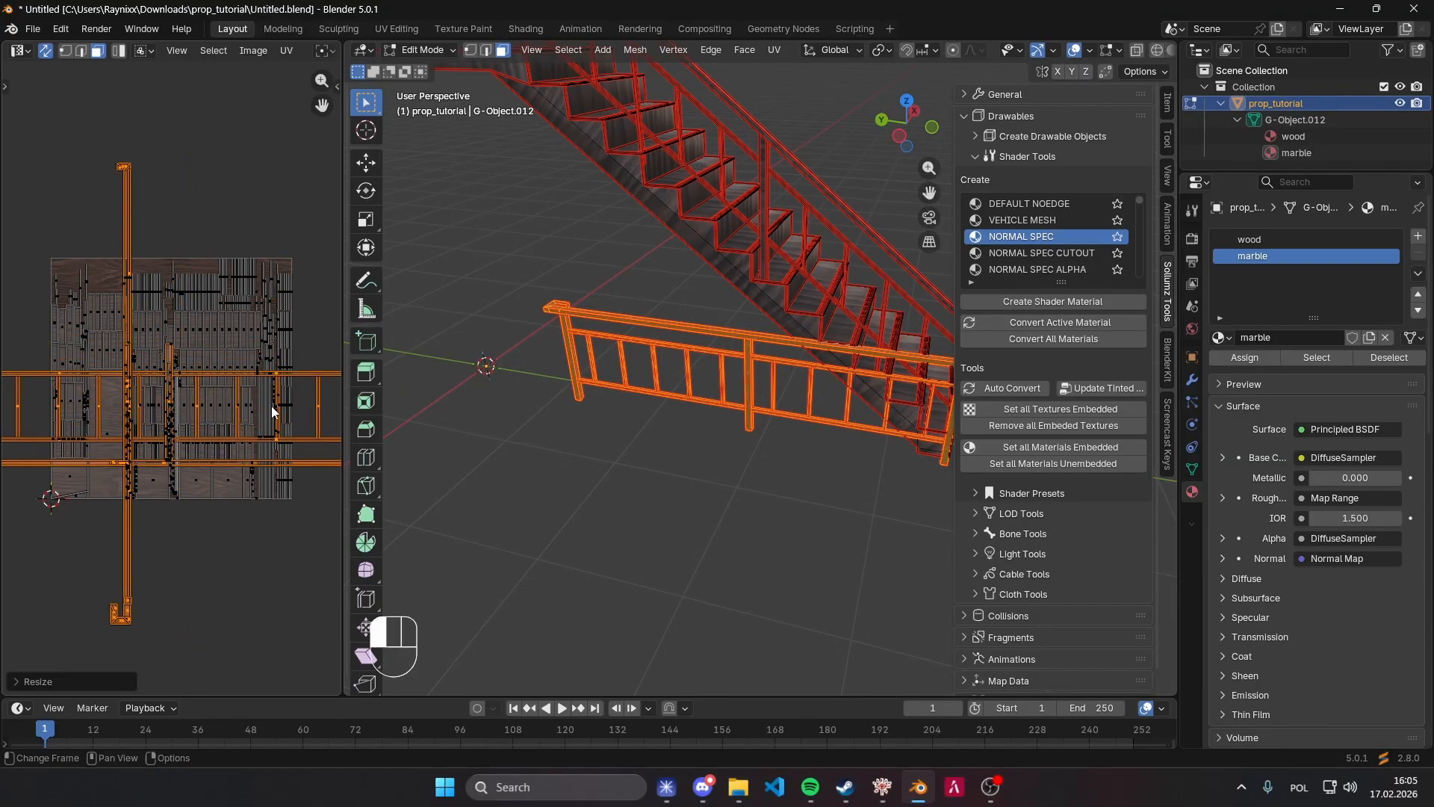
pyautogui.click(329, 407)
pyautogui.scroll(4, 625, 294)
pyautogui.keyDown('shift'); pyautogui.hscroll(-2, 625, 293); pyautogui.keyUp('shift')
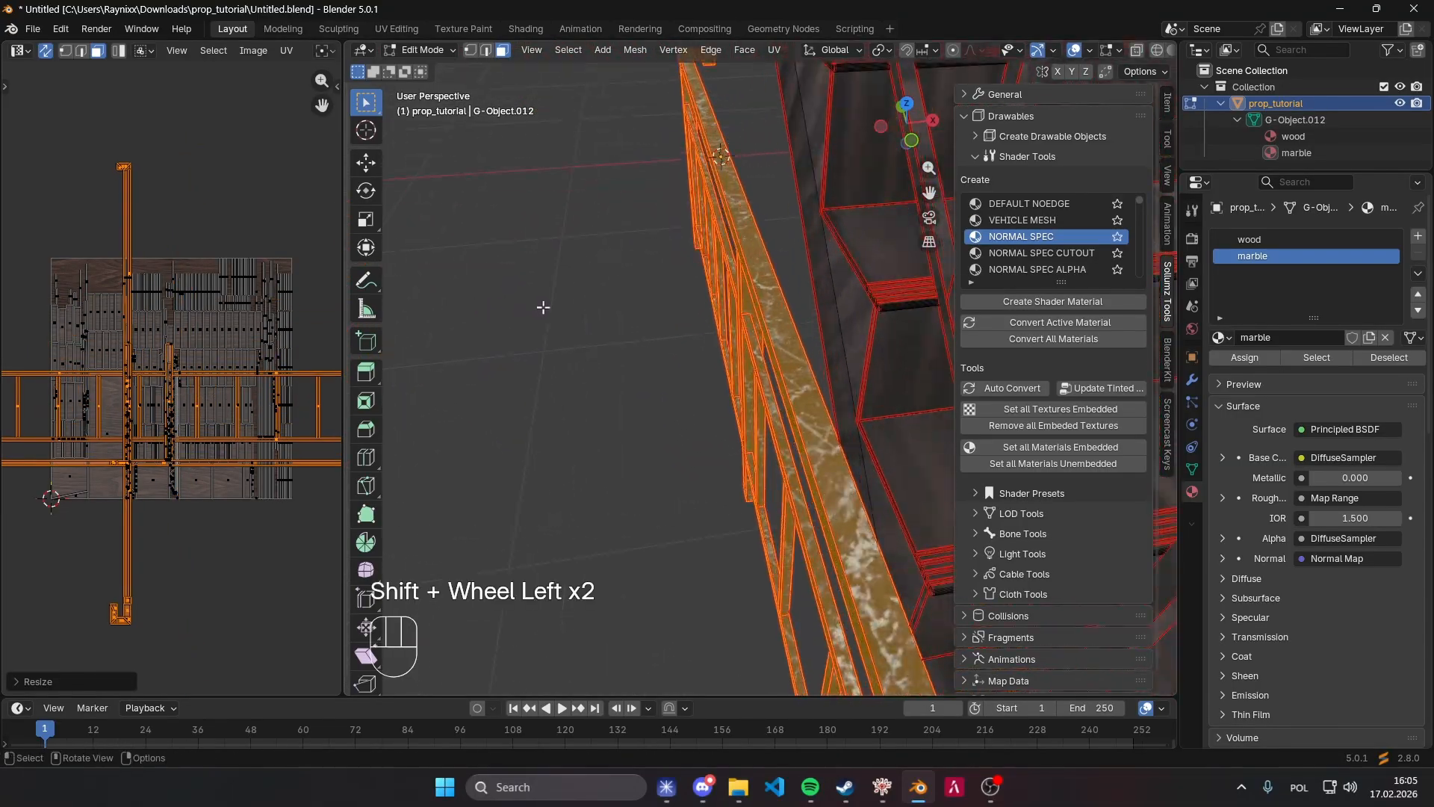
pyautogui.press('s')
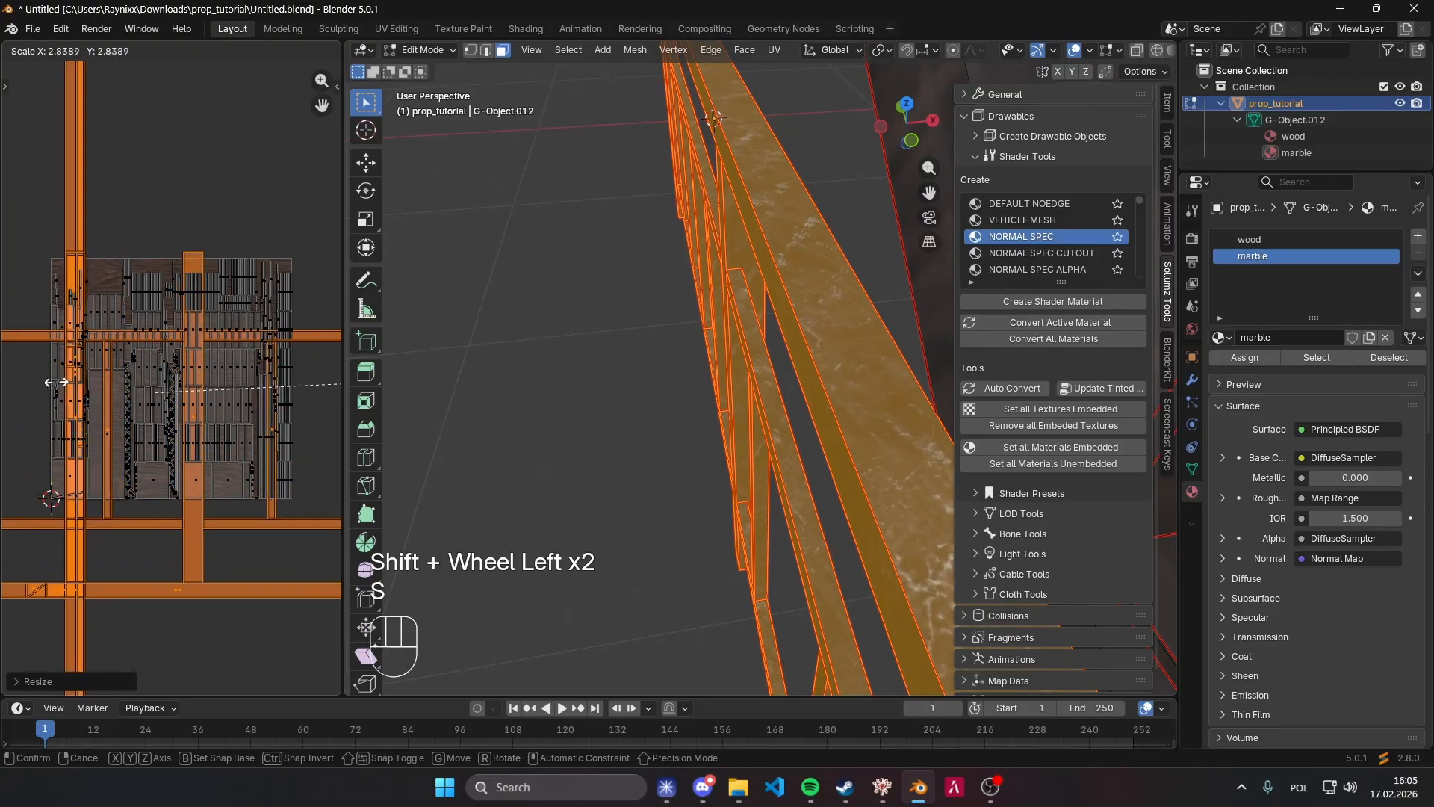
pyautogui.click(574, 401)
# Return to Object Mode, inspect the marble railing from several angles and save the file.
pyautogui.press('Tab')
pyautogui.moveTo(575, 400); pyautogui.dragTo(556, 370, button='middle')
pyautogui.scroll(-4, 647, 362)
pyautogui.scroll(-5, 647, 361)
pyautogui.scroll(5, 702, 364)
pyautogui.moveTo(703, 365); pyautogui.dragTo(805, 393, button='middle')
pyautogui.scroll(-2, 604, 378)
pyautogui.hscroll(-1, 603, 378)
pyautogui.hotkey('ctrl', 's')
pyautogui.keyDown('shift'); pyautogui.moveTo(654, 375); pyautogui.dragTo(655, 342, button='middle'); pyautogui.keyUp('shift')
pyautogui.scroll(-4, 654, 342)
pyautogui.keyDown('shift'); pyautogui.moveTo(763, 317); pyautogui.dragTo(803, 261, button='middle'); pyautogui.keyUp('shift')
# Select all staircase faces that use the wood material in Edit Mode.
pyautogui.press('Tab')
pyautogui.scroll(-5, 784, 294)
pyautogui.scroll(6, 783, 295)
pyautogui.scroll(-3, 763, 294)
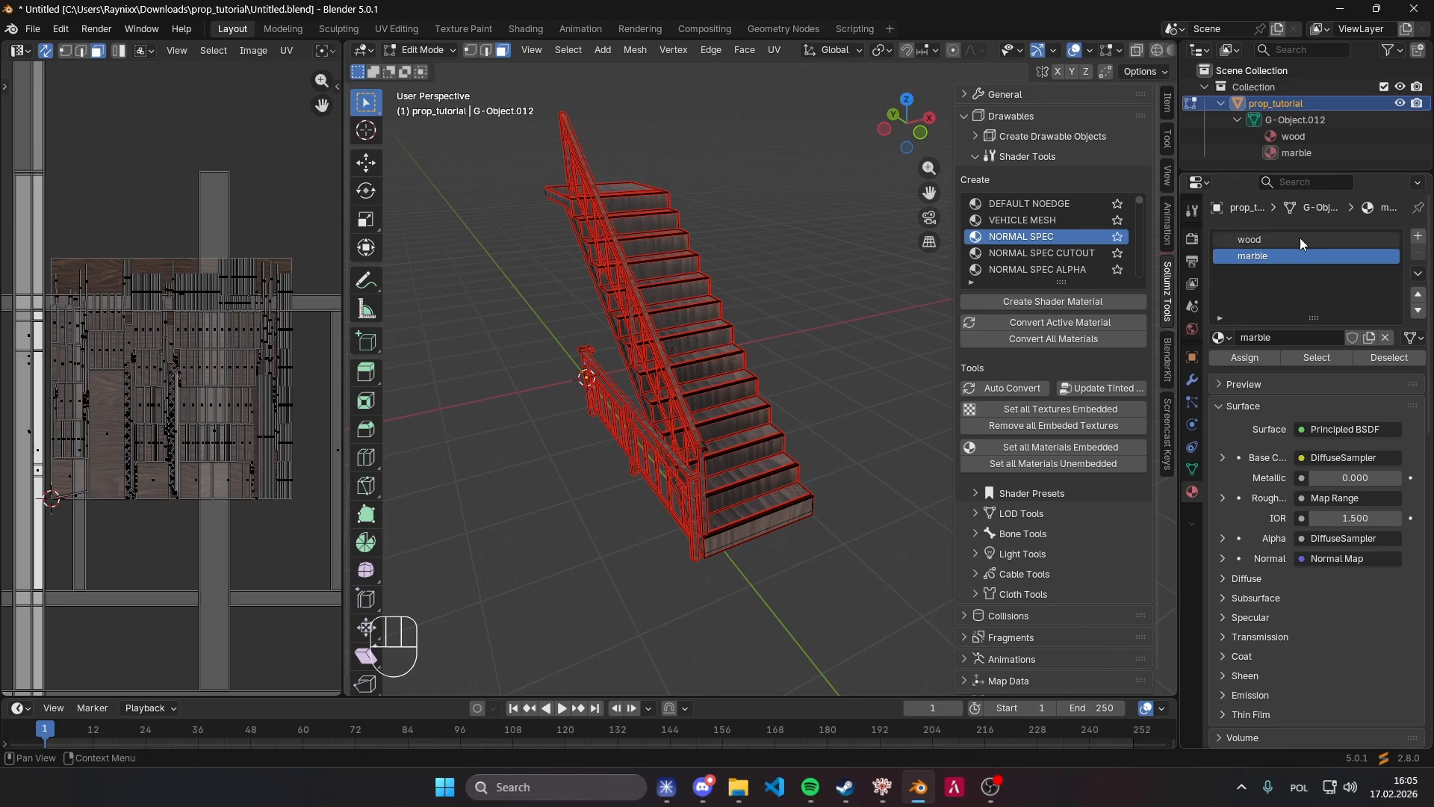
pyautogui.click(1262, 240)
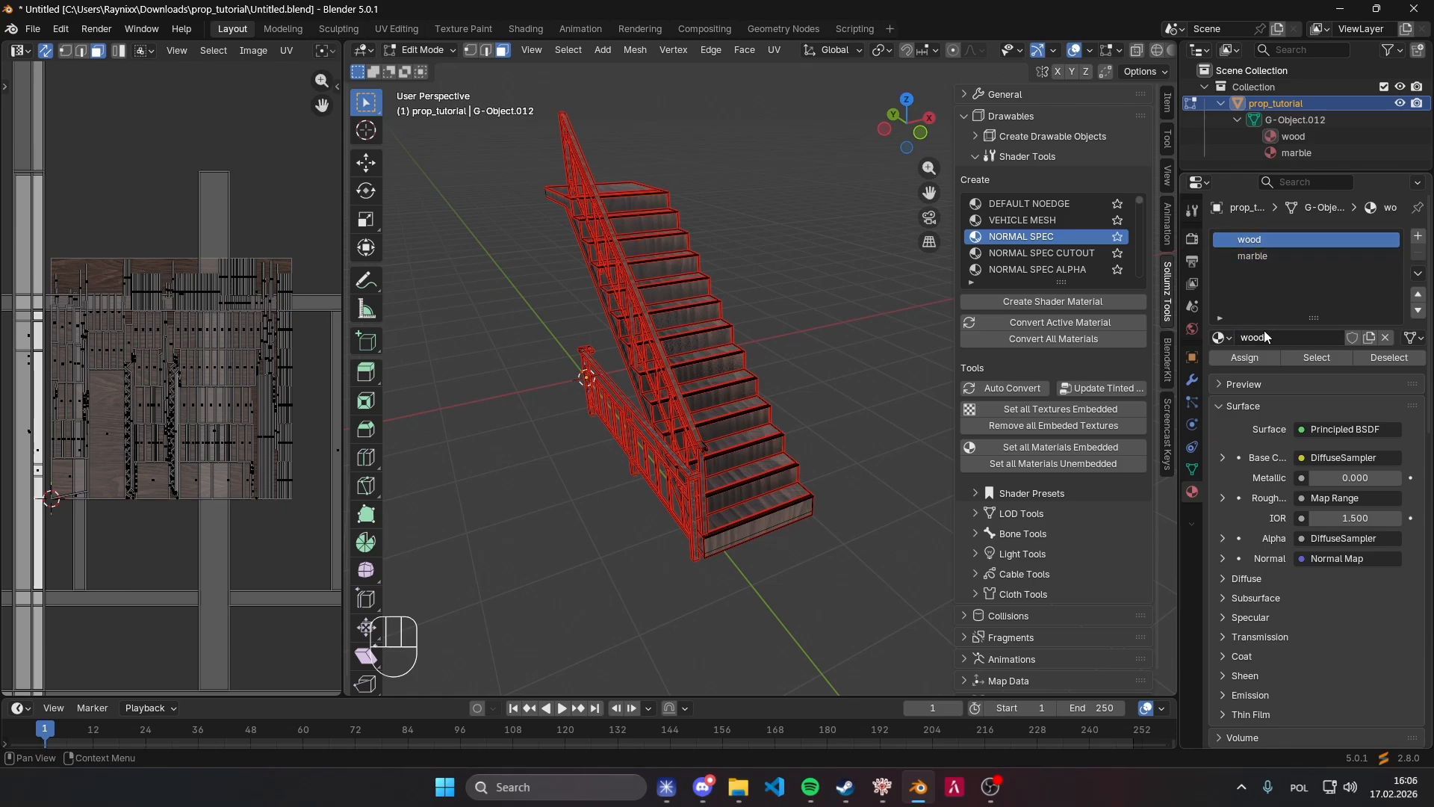
pyautogui.click(1318, 359)
pyautogui.moveTo(794, 339); pyautogui.dragTo(451, 276, button='middle')
pyautogui.hscroll(11, 817, 324)
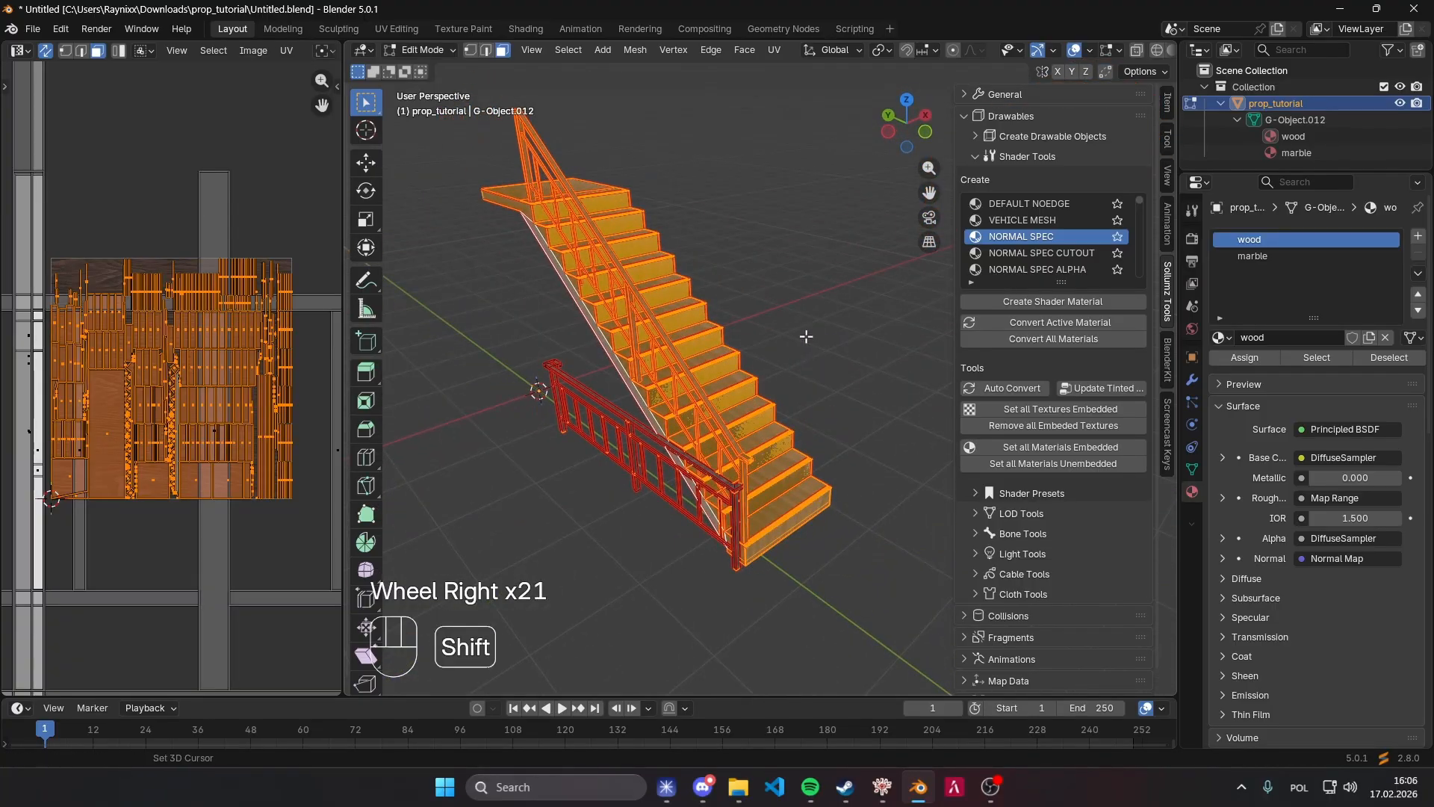
# Scale up the UV islands of the selected wood faces in the UV Editor.
pyautogui.keyDown('shift'); pyautogui.hscroll(3, 850, 344); pyautogui.keyUp('shift')
pyautogui.keyDown('shift'); pyautogui.moveTo(850, 344); pyautogui.dragTo(612, 315, button='middle'); pyautogui.keyUp('shift')
pyautogui.scroll(-1, 794, 347)
pyautogui.scroll(6, 794, 347)
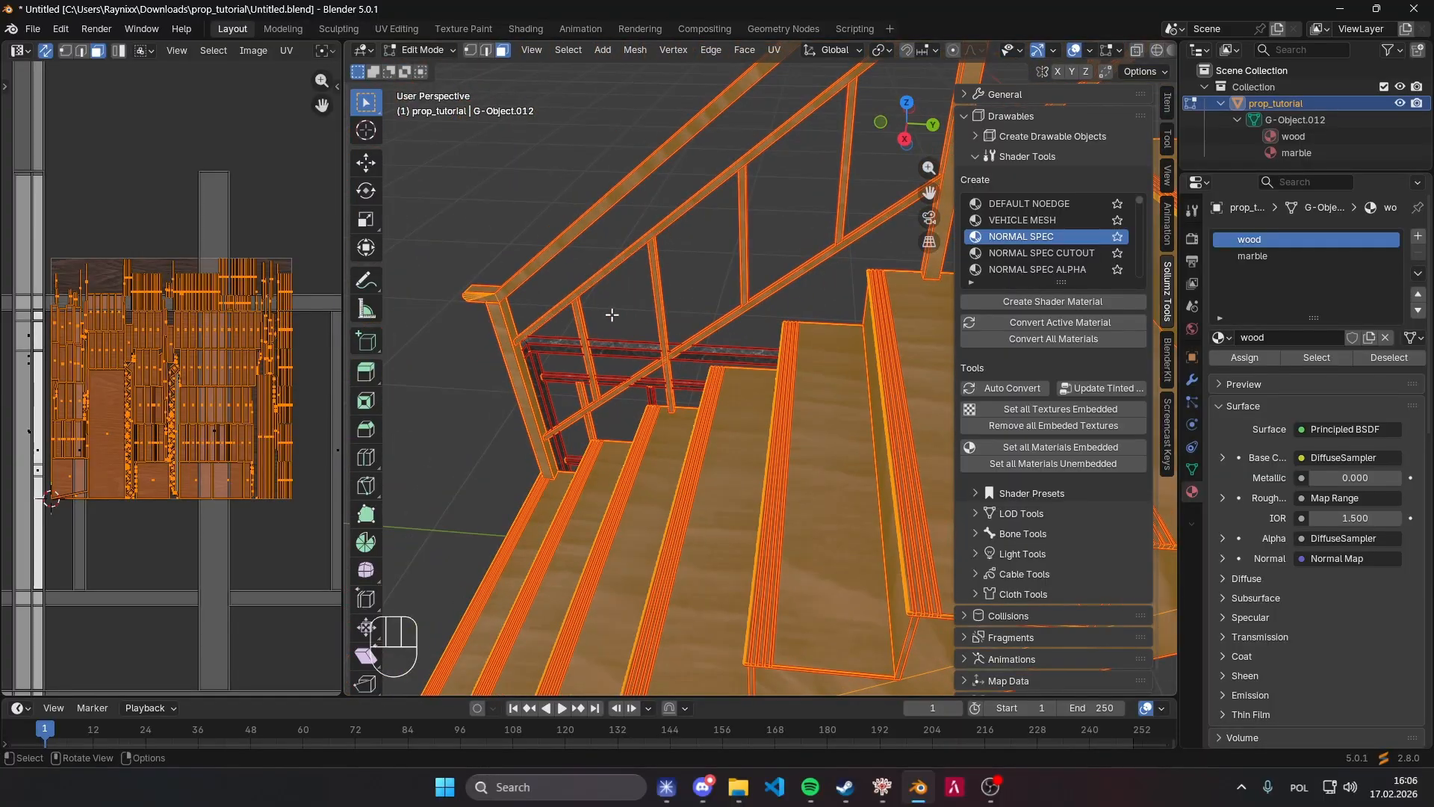
pyautogui.press('s')
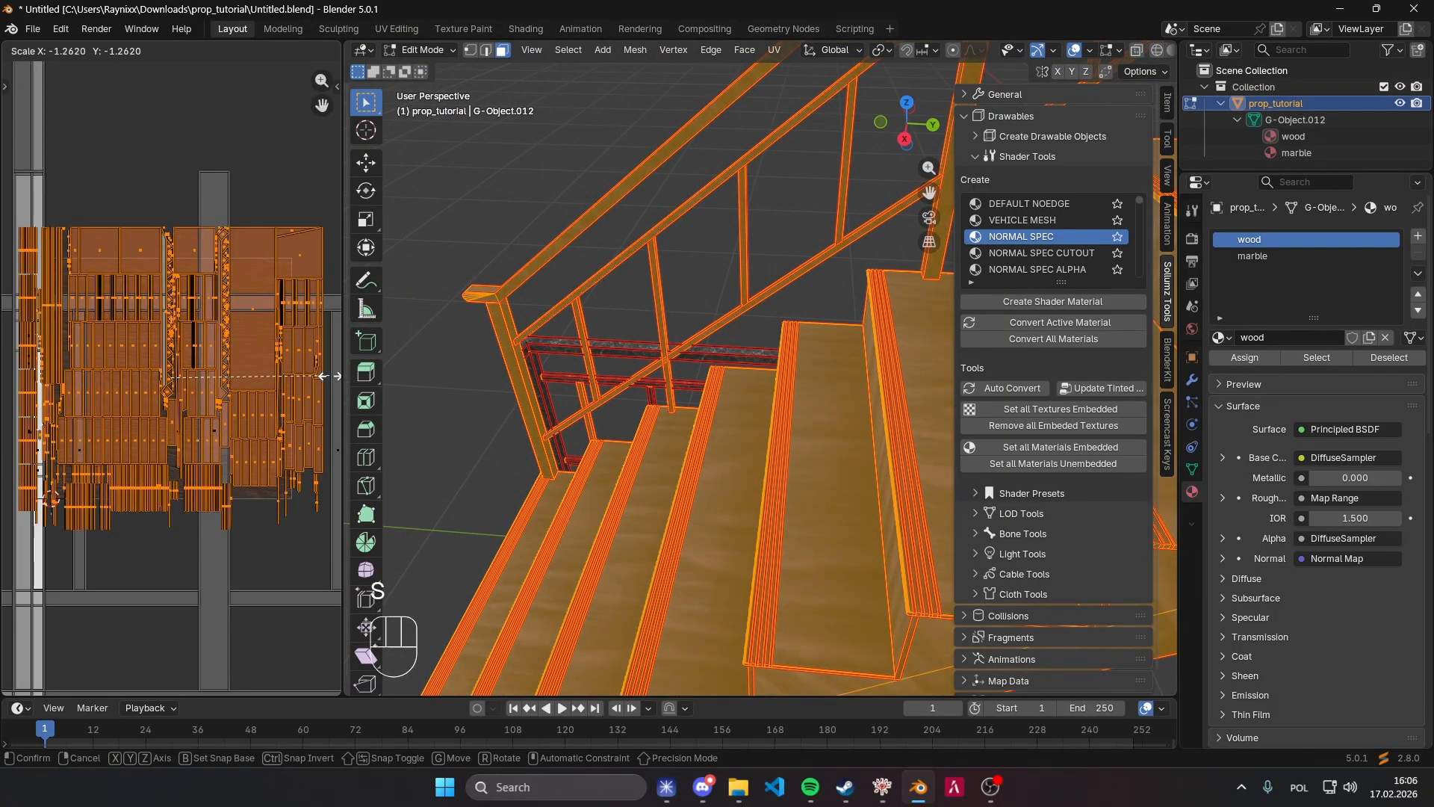
pyautogui.click(263, 465)
pyautogui.hscroll(-1, 710, 442)
# Return to Object Mode, save the file and deselect the staircase to check its wood texture.
pyautogui.press('Tab')
pyautogui.moveTo(711, 442); pyautogui.dragTo(878, 407, button='middle')
pyautogui.hotkey('ctrl', 's')
pyautogui.hscroll(2, 885, 440)
pyautogui.keyDown('shift'); pyautogui.hscroll(2, 717, 429); pyautogui.keyUp('shift')
pyautogui.keyDown('shift'); pyautogui.moveTo(878, 407); pyautogui.dragTo(792, 406, button='middle'); pyautogui.keyUp('shift')
pyautogui.moveTo(792, 407); pyautogui.dragTo(720, 409, button='middle')
pyautogui.click(918, 392)
pyautogui.moveTo(917, 391); pyautogui.dragTo(809, 355, button='middle')
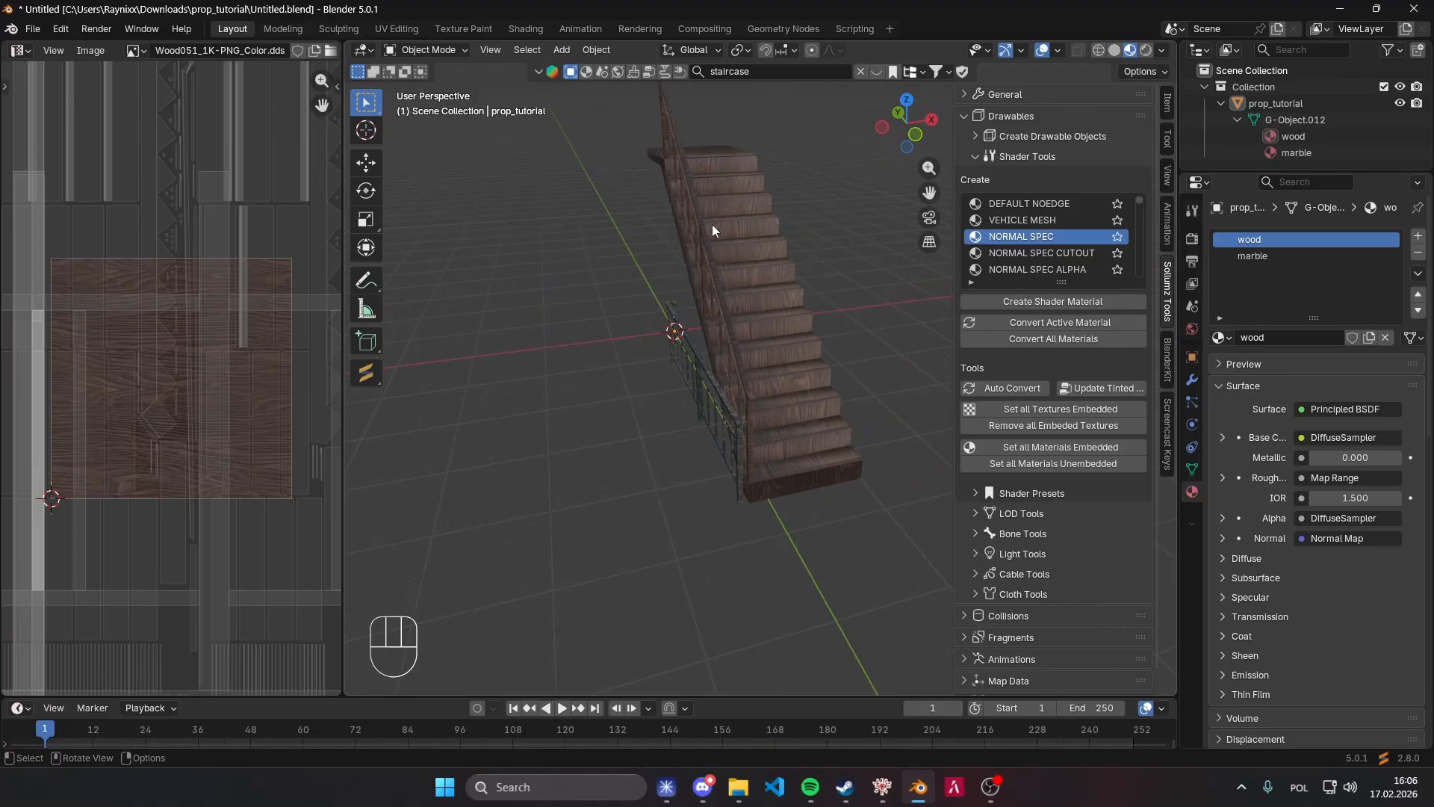
# Narrow the UV Editor to a thin strip so the 3D viewport takes up most of the workspace.
pyautogui.moveTo(577, 285); pyautogui.dragTo(599, 286, button='middle')
pyautogui.scroll(-6, 197, 337)
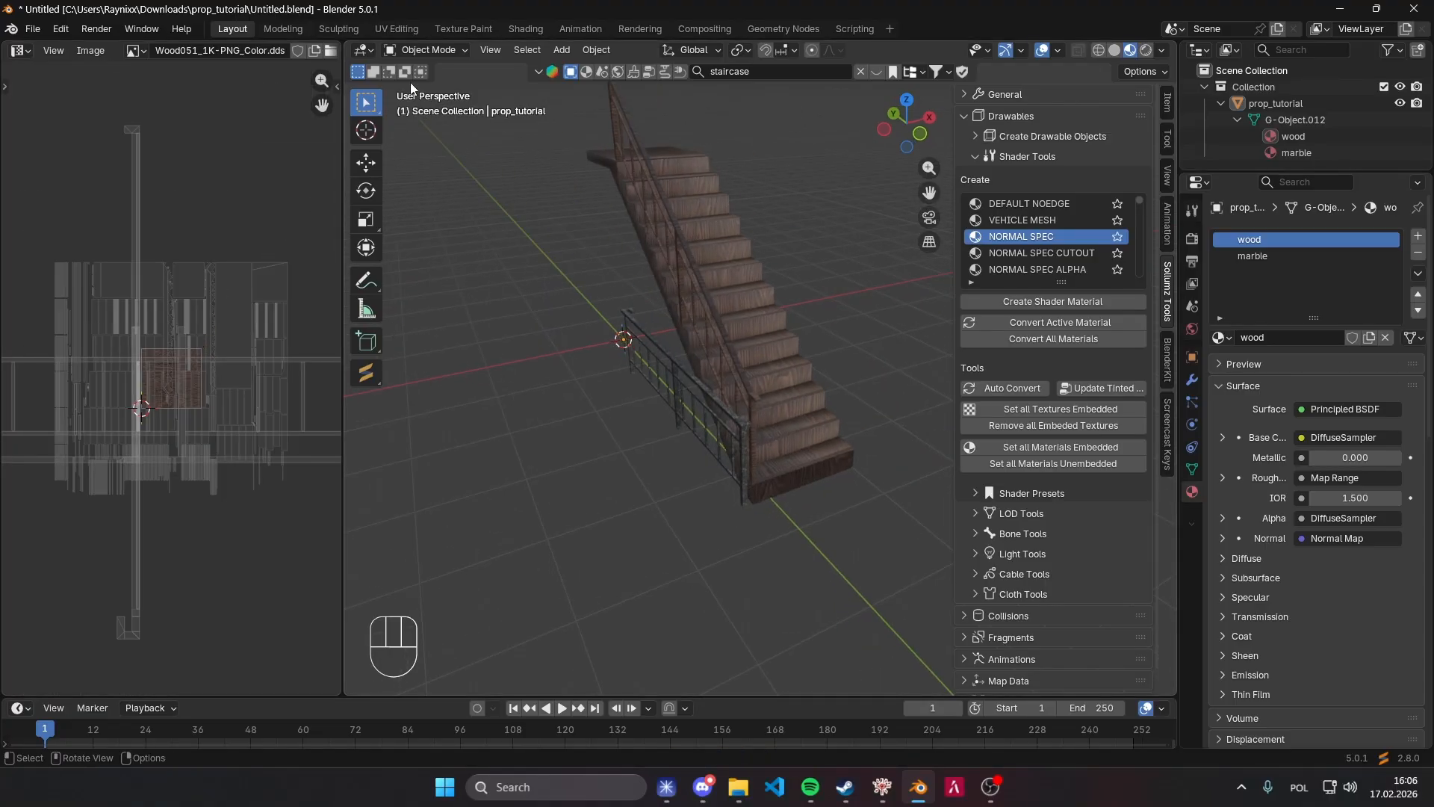
pyautogui.moveTo(340, 50); pyautogui.dragTo(82, 54)
pyautogui.moveTo(667, 245); pyautogui.dragTo(837, 103, button='middle')
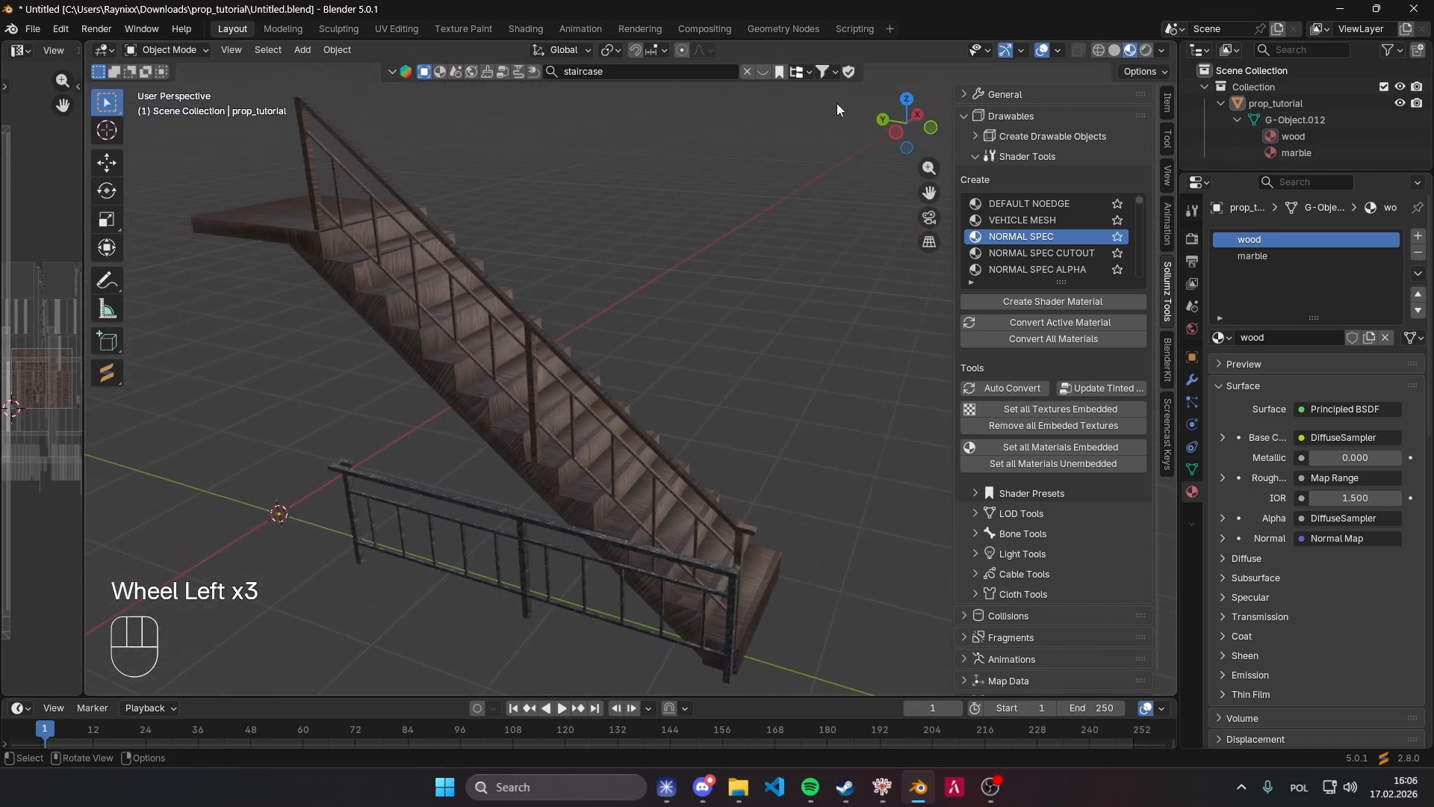
# Clear the "staircase" search term from the BlenderKit asset search and save the file.
pyautogui.click(747, 70)
pyautogui.moveTo(721, 136); pyautogui.dragTo(645, 132, button='middle')
pyautogui.hotkey('ctrl', 's')
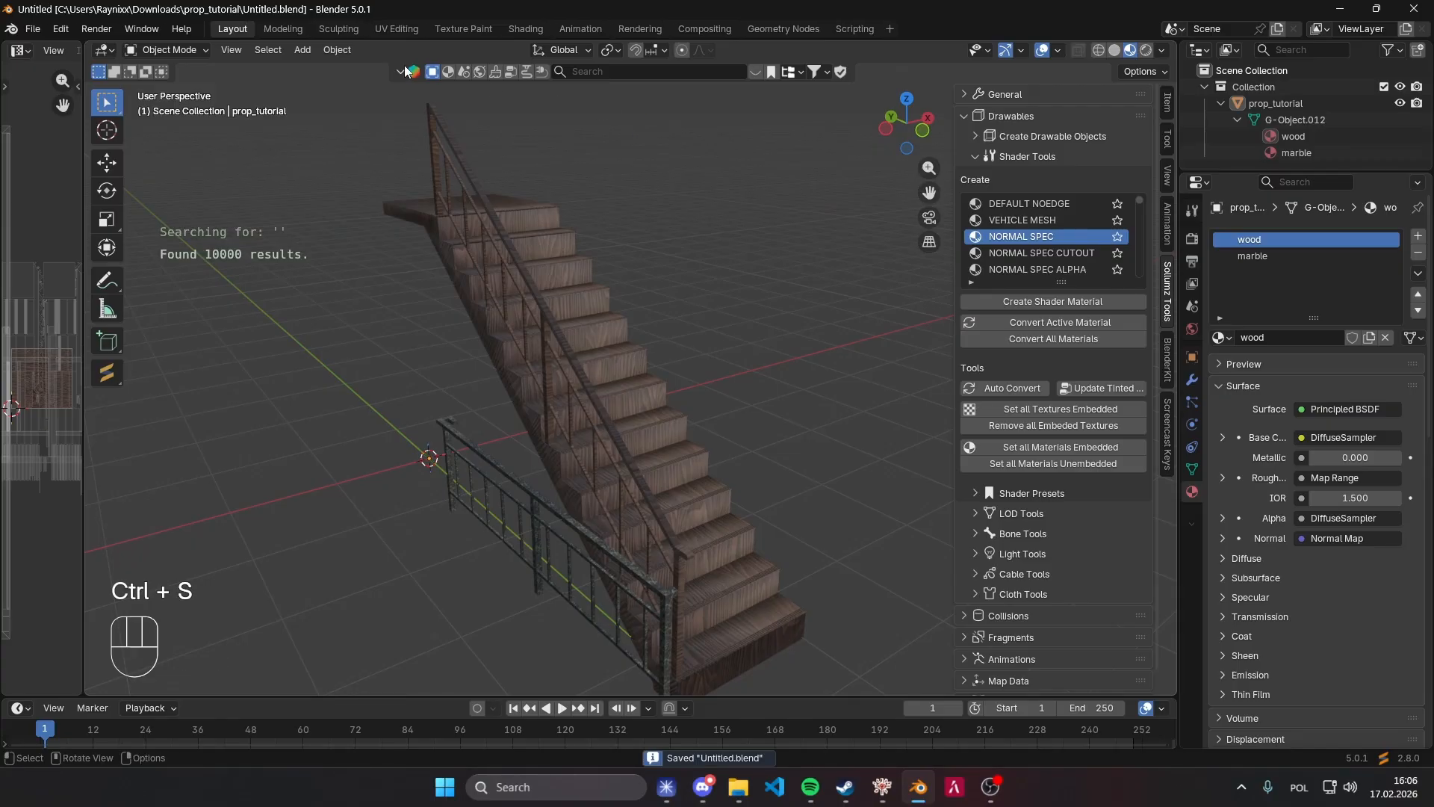
pyautogui.click(402, 69)
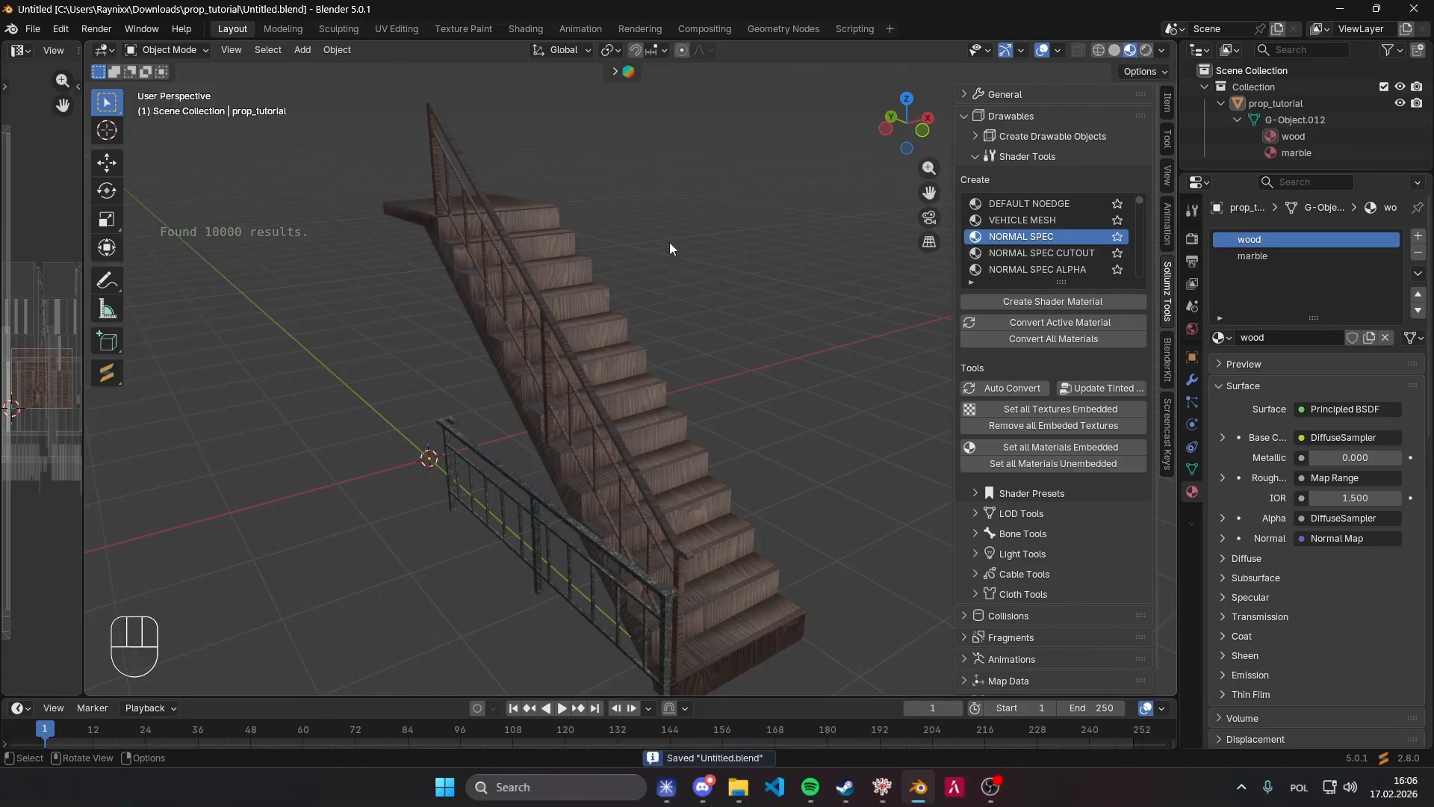
pyautogui.click(617, 75)
pyautogui.moveTo(875, 275); pyautogui.dragTo(824, 257, button='middle')
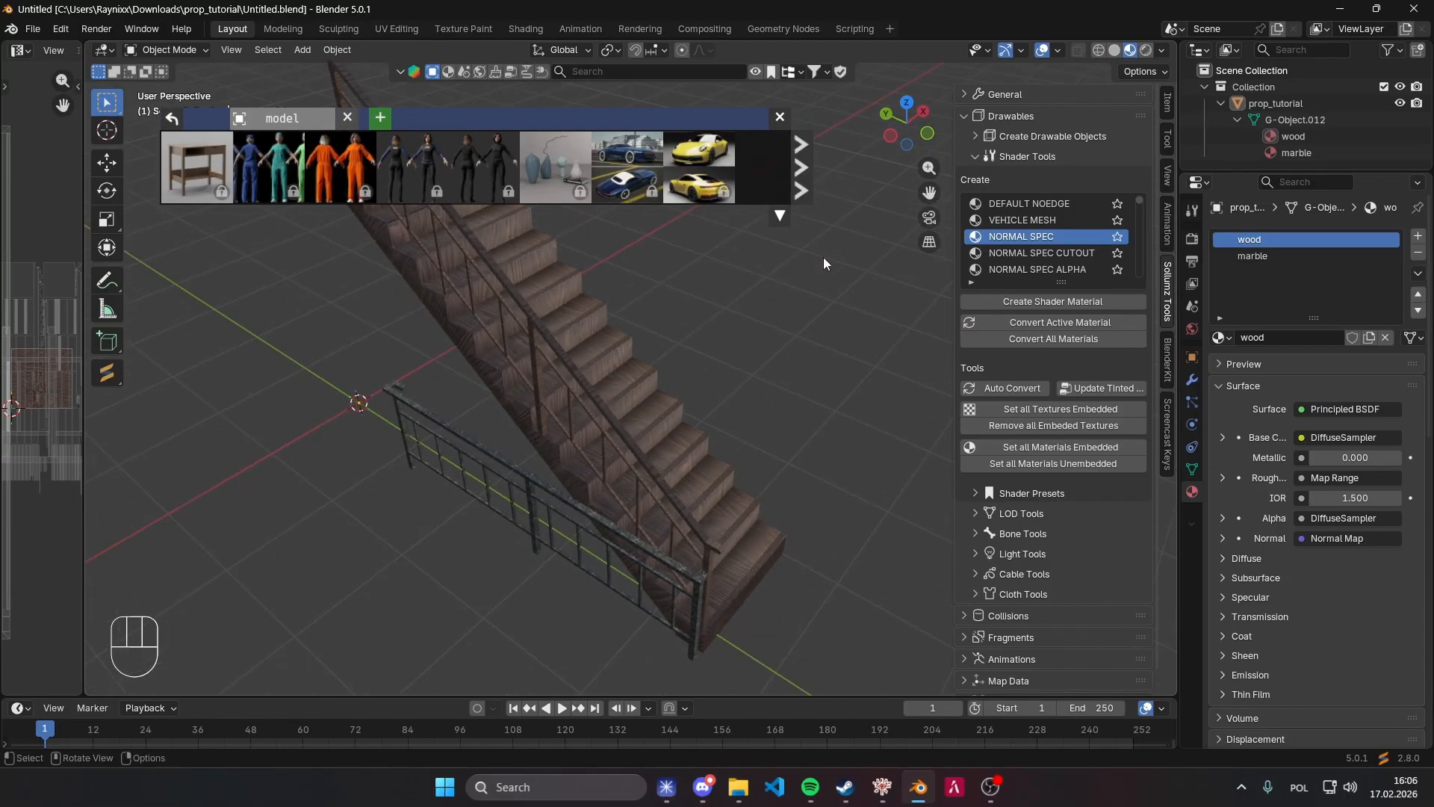
pyautogui.click(780, 117)
pyautogui.hotkey('ctrl', 's')
pyautogui.moveTo(754, 227); pyautogui.dragTo(432, 49, button='middle')
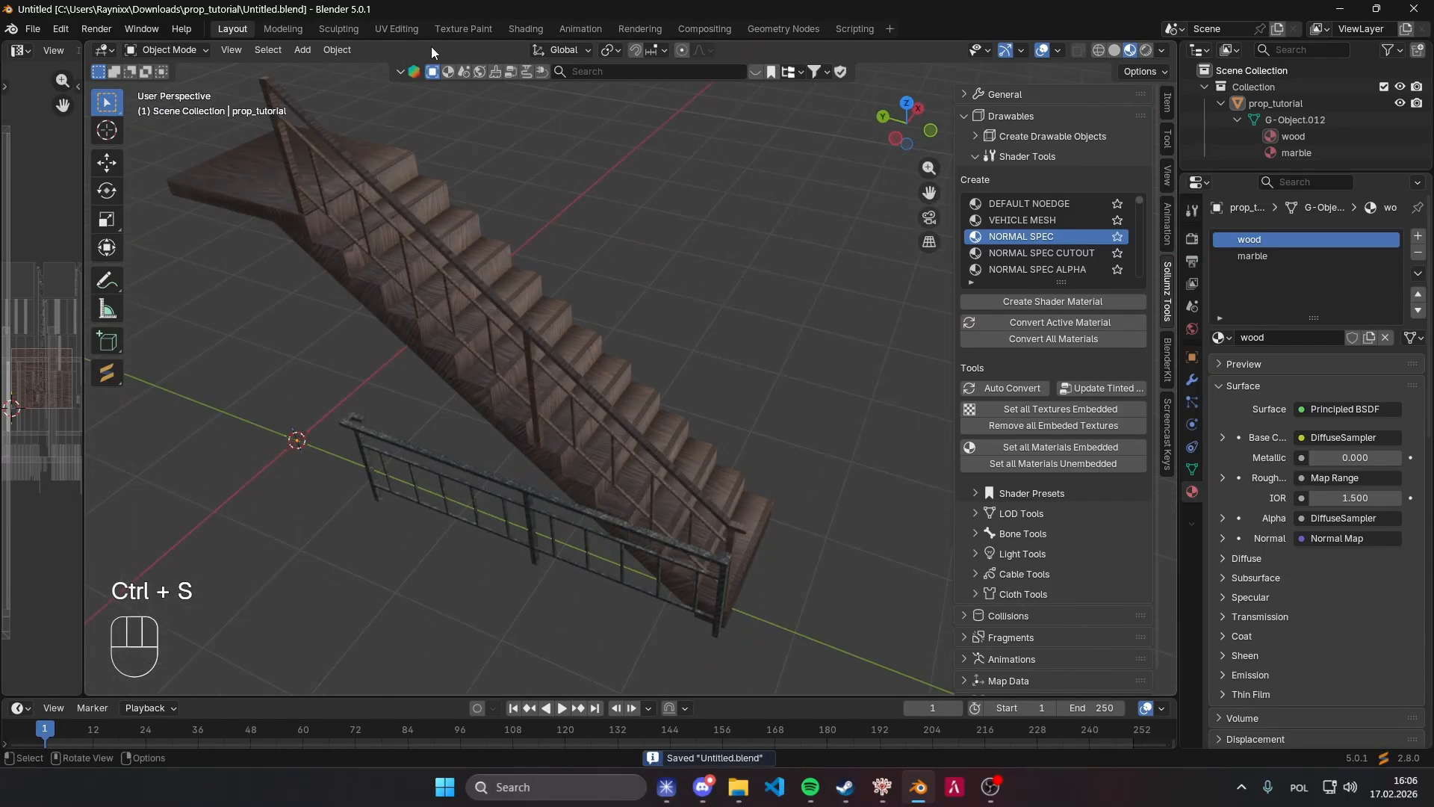
pyautogui.click(401, 72)
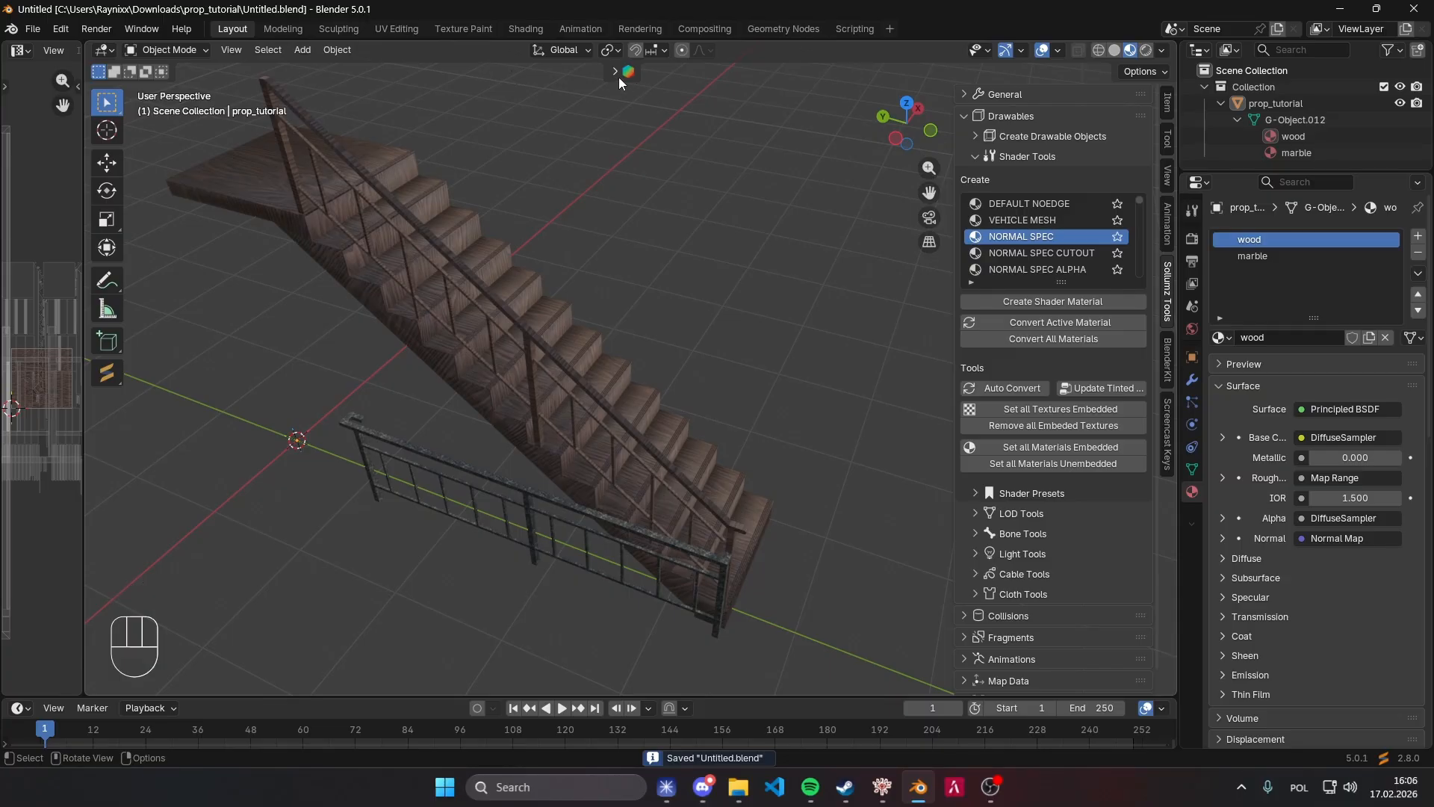
pyautogui.click(617, 73)
pyautogui.click(401, 71)
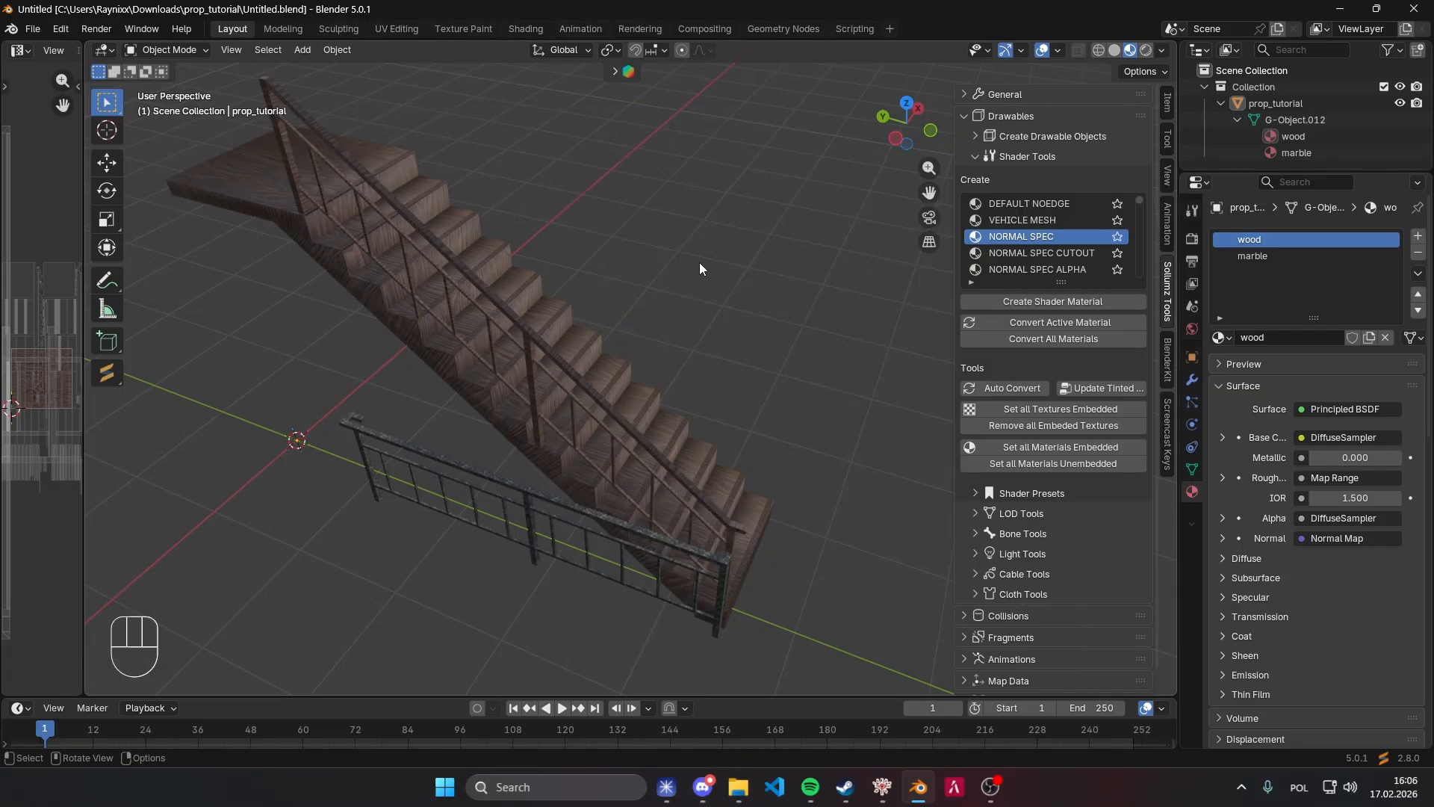
pyautogui.click(612, 72)
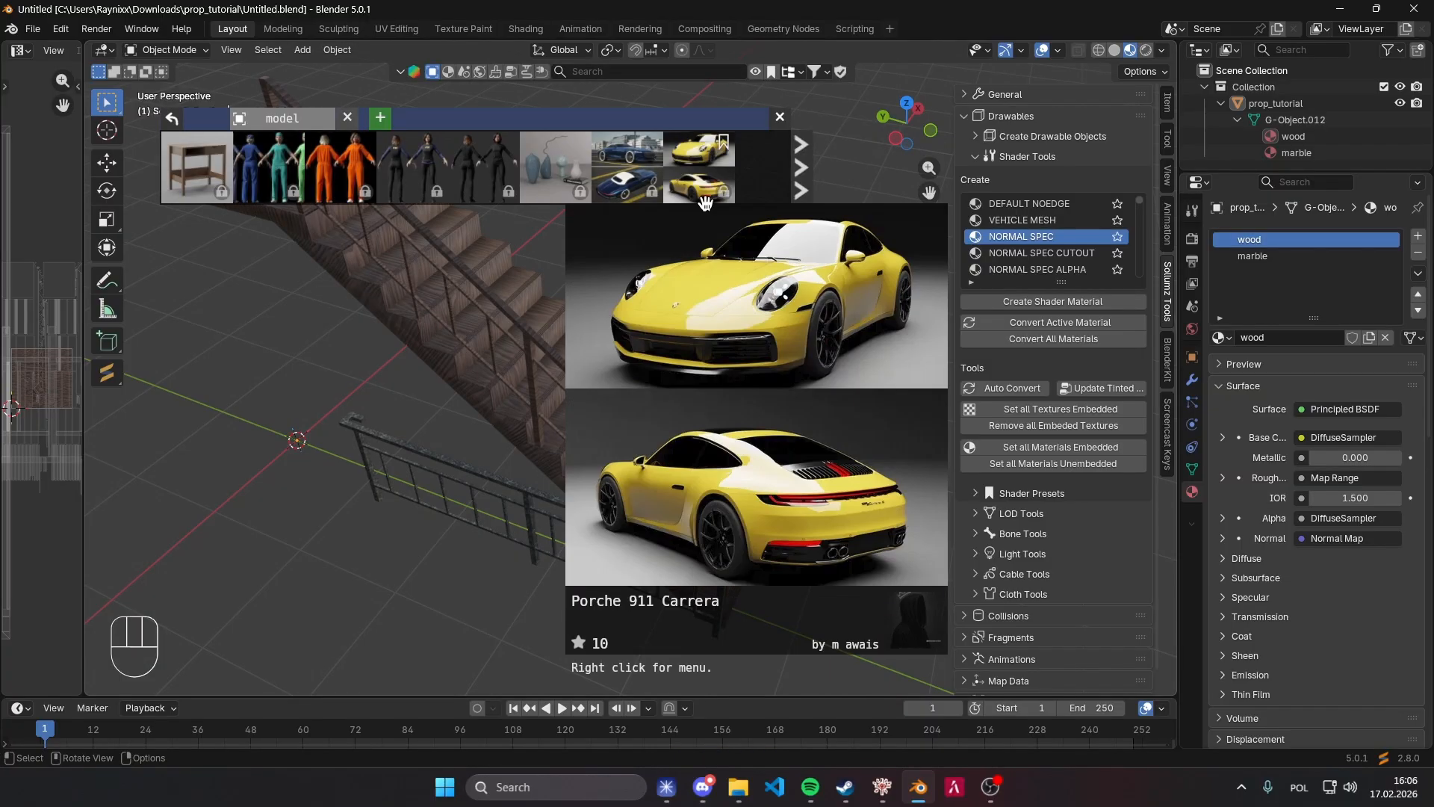
pyautogui.moveTo(721, 187); pyautogui.dragTo(696, 203, button='middle')
pyautogui.hotkey('ctrl', 's')
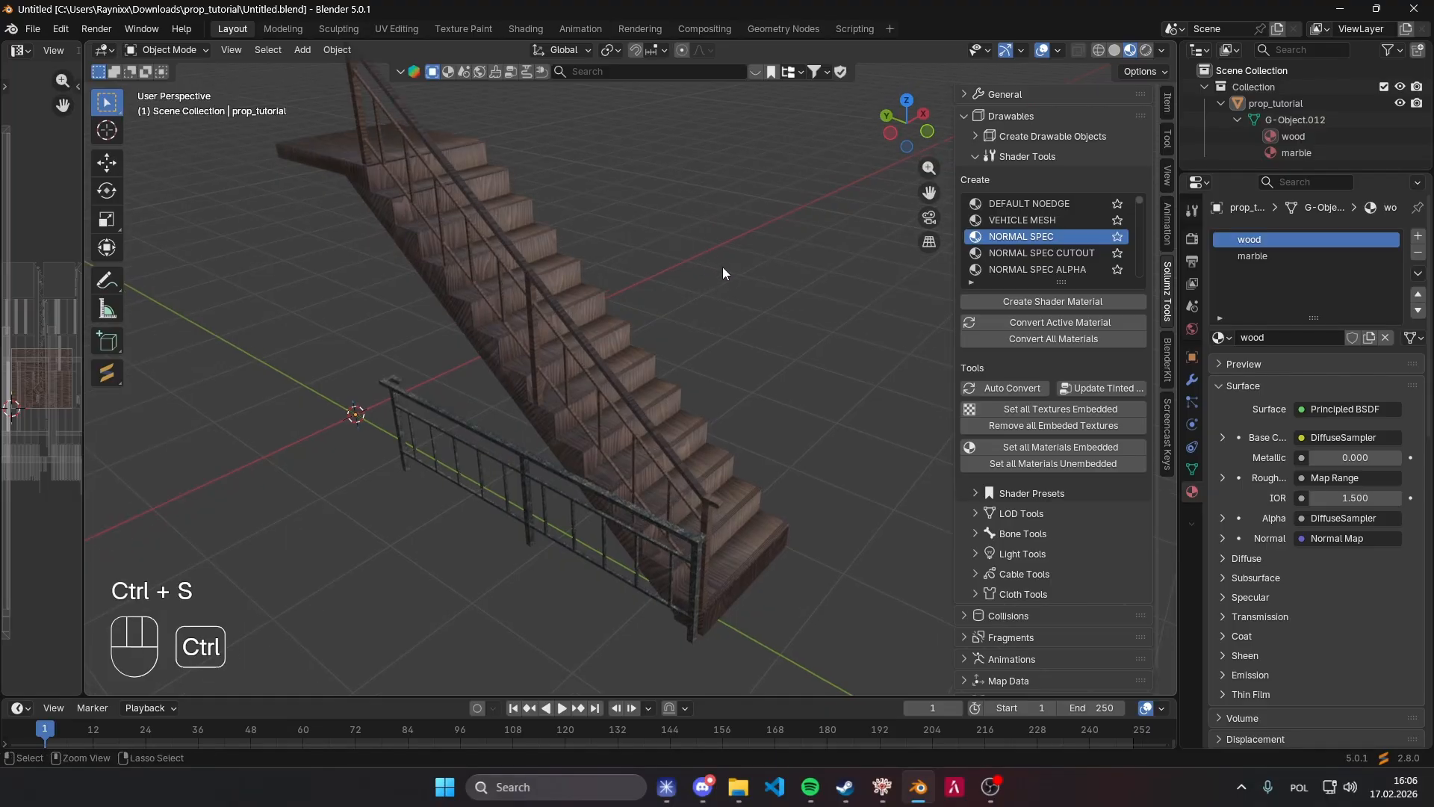
# Select the prop_tutorial staircase and expand the Create Drawable Objects options in Sollumz Tools.
pyautogui.moveTo(777, 276); pyautogui.dragTo(609, 273, button='middle')
pyautogui.scroll(-3, 737, 216)
pyautogui.keyDown('shift'); pyautogui.click(559, 299); pyautogui.keyUp('shift')
pyautogui.scroll(4, 641, 264)
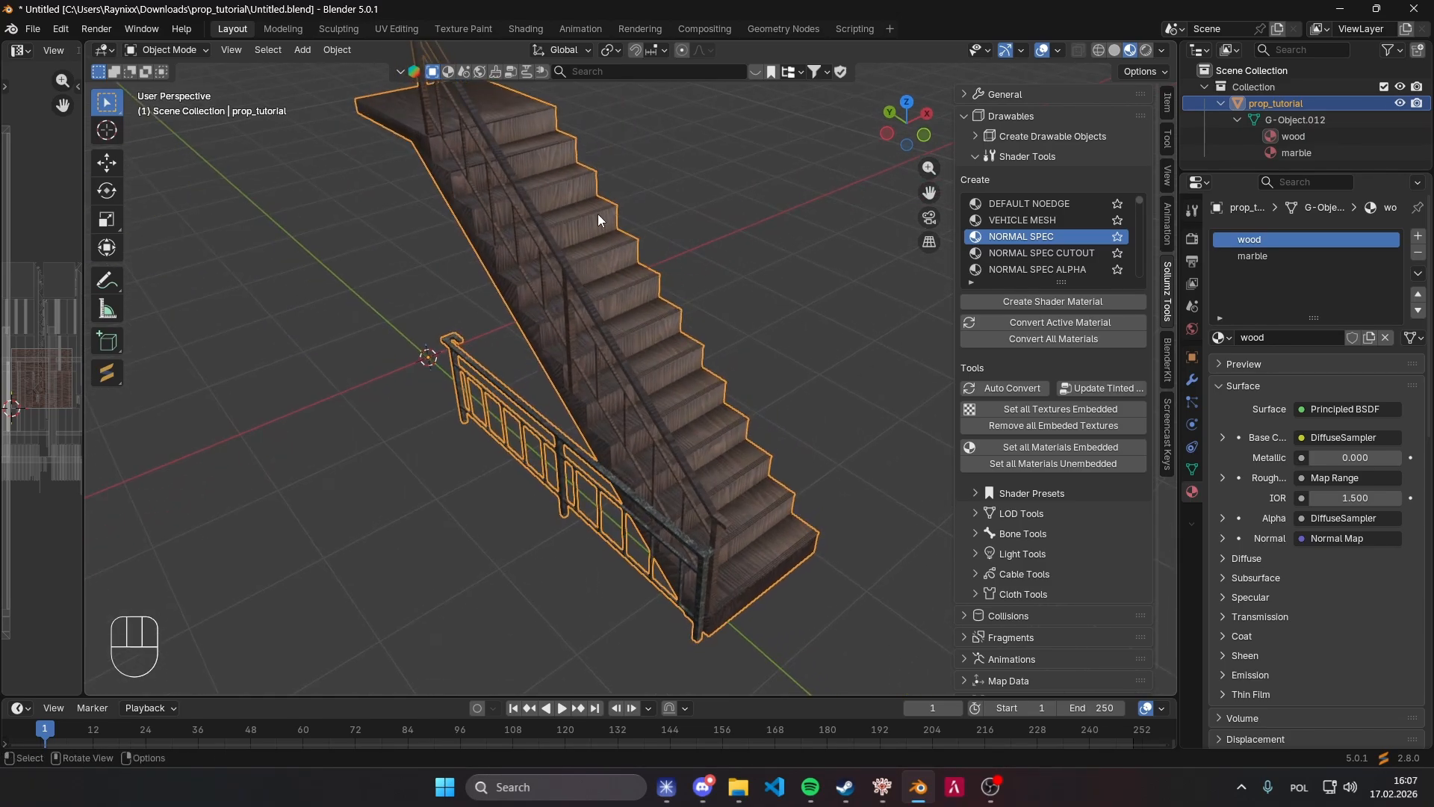
pyautogui.moveTo(598, 215); pyautogui.dragTo(668, 225, button='middle')
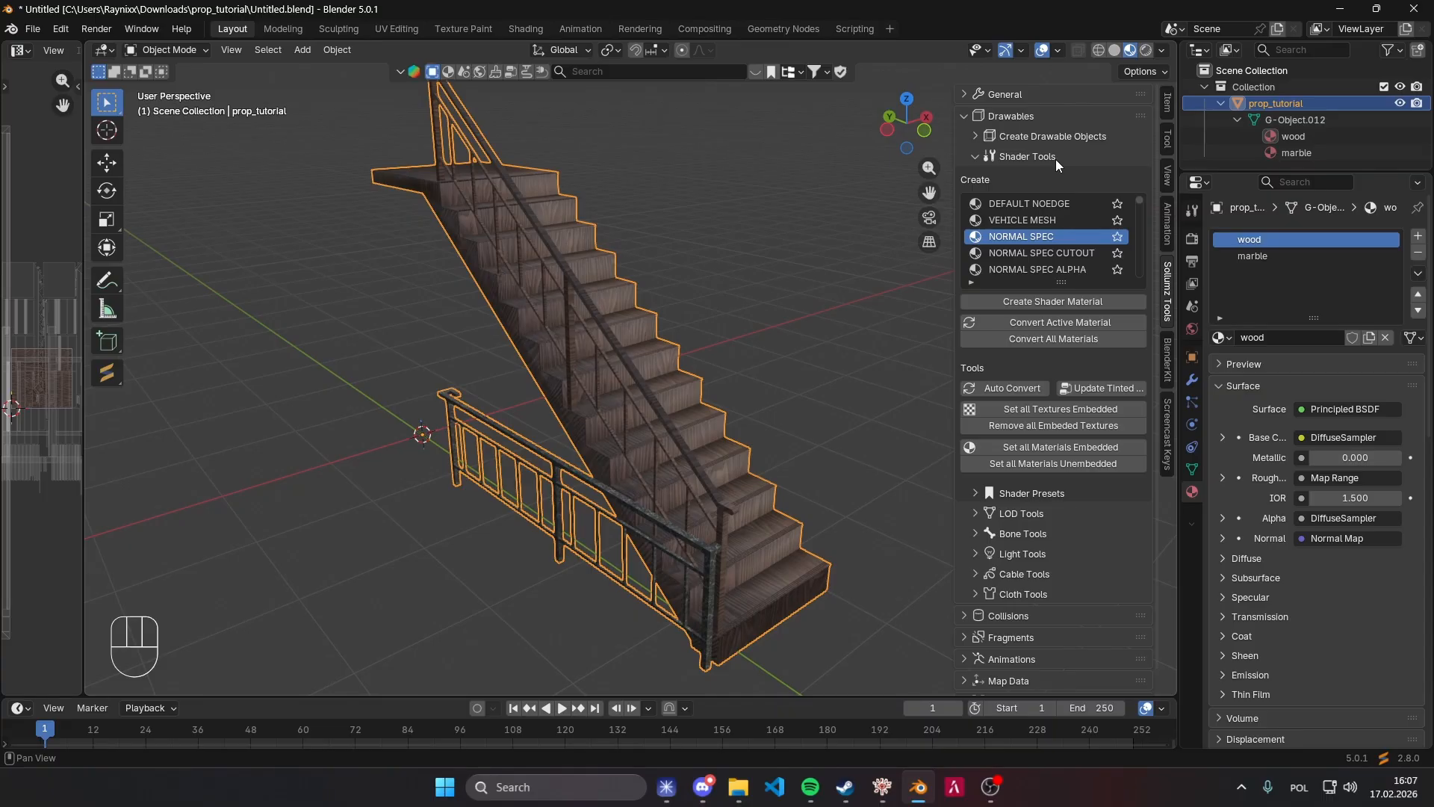
pyautogui.click(1062, 139)
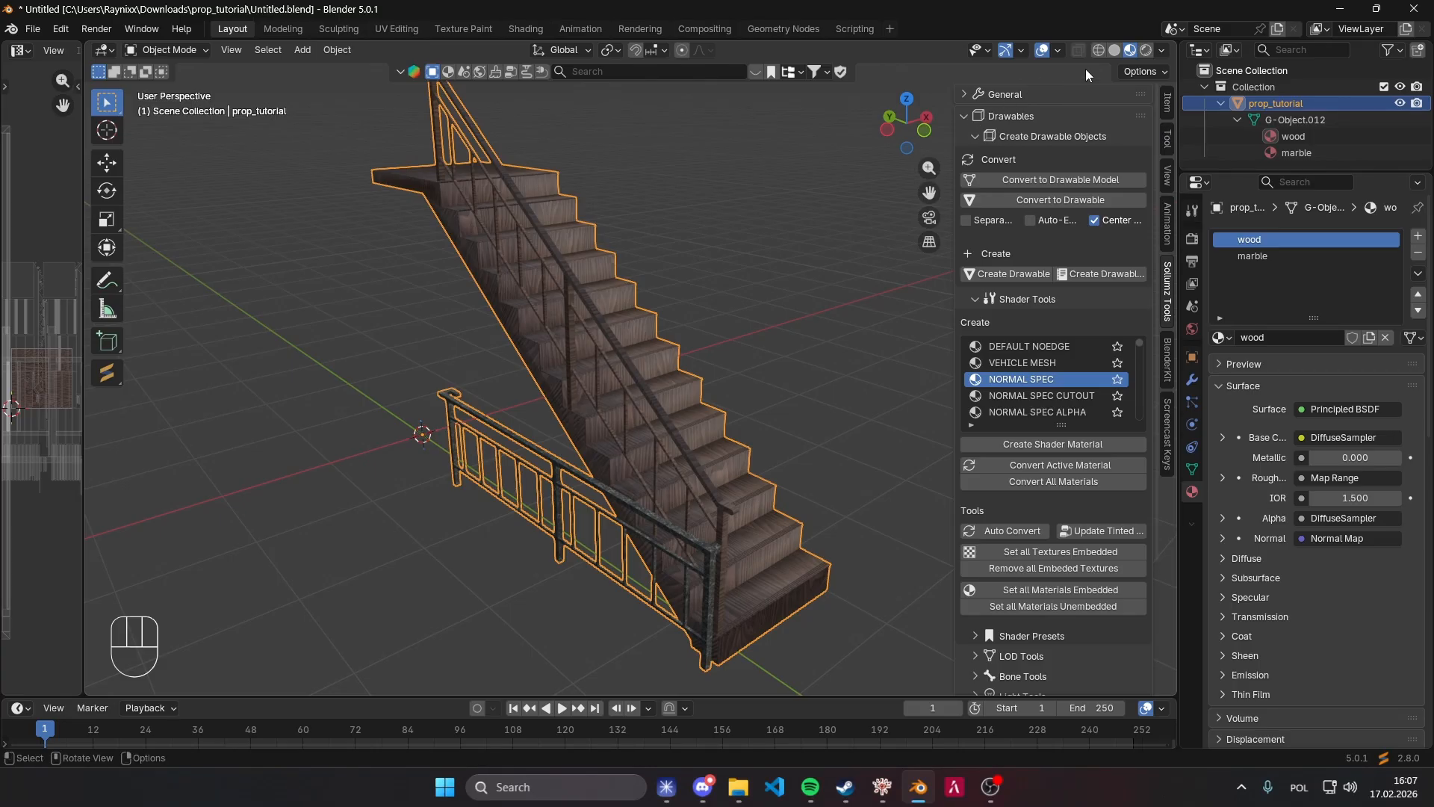
# In Edit Mode, flip the normals of the reversed linked faces at the lower railing's handrail end and save the file.
pyautogui.click(1060, 49)
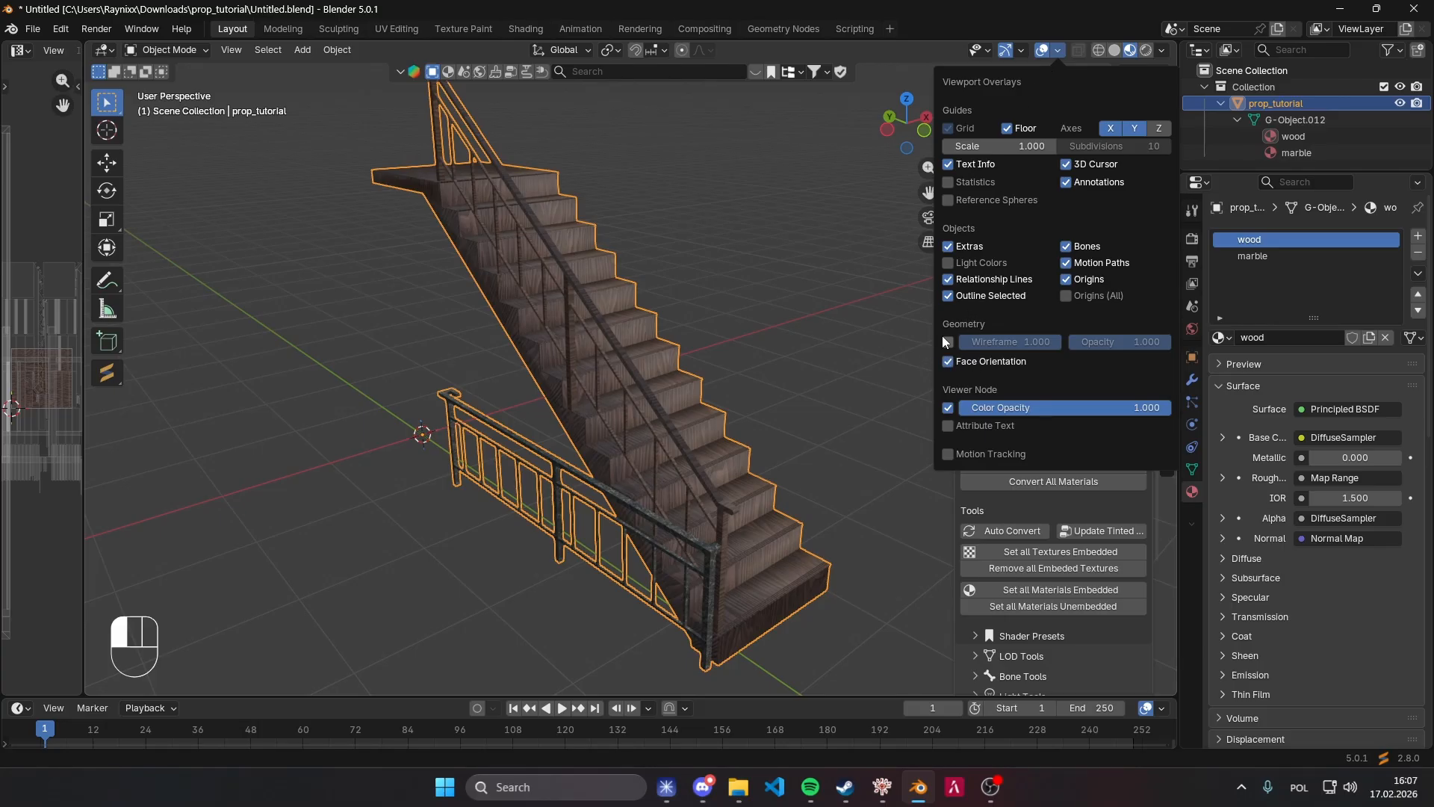
pyautogui.moveTo(804, 340); pyautogui.dragTo(644, 466, button='middle')
pyautogui.press('Tab')
pyautogui.click(642, 455)
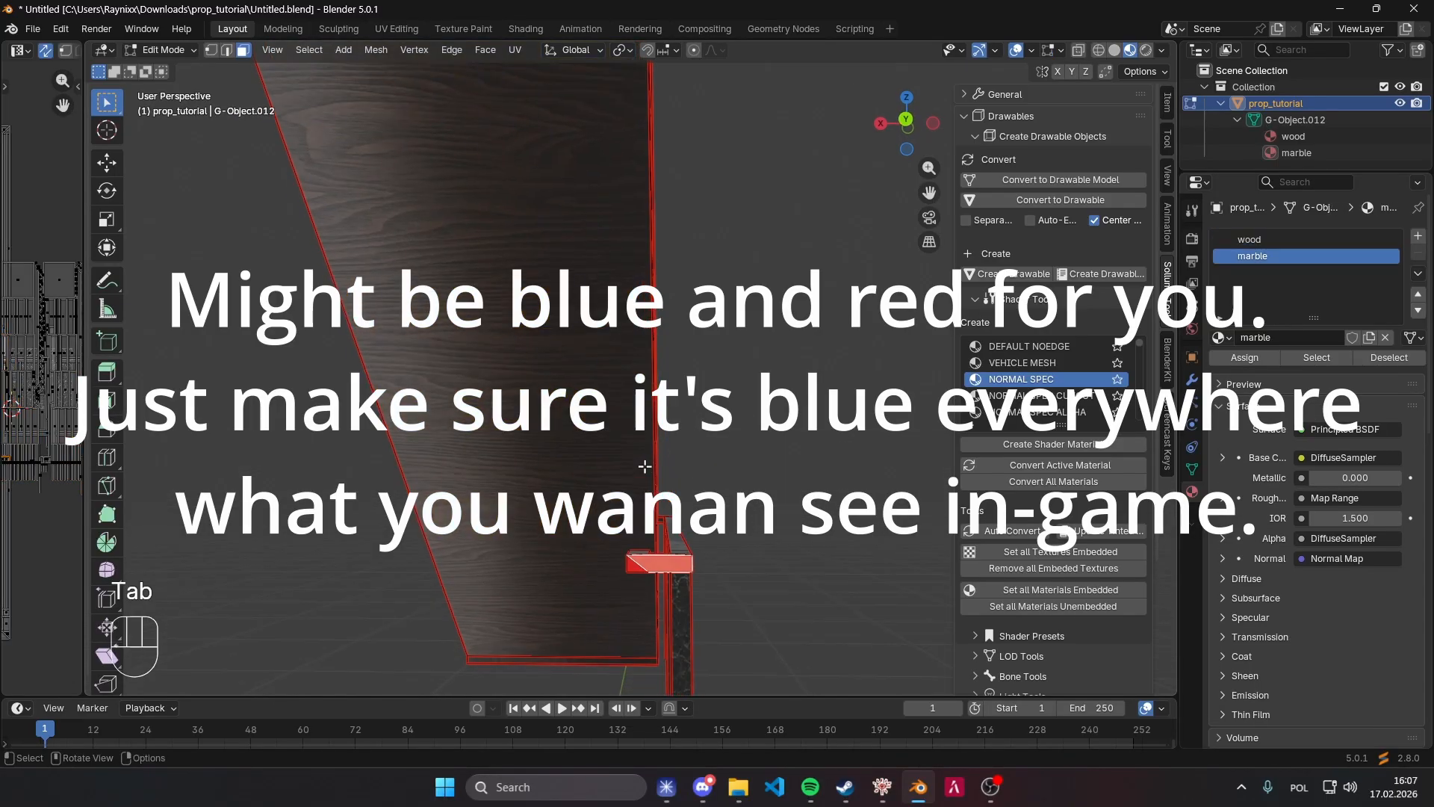
pyautogui.press('l')
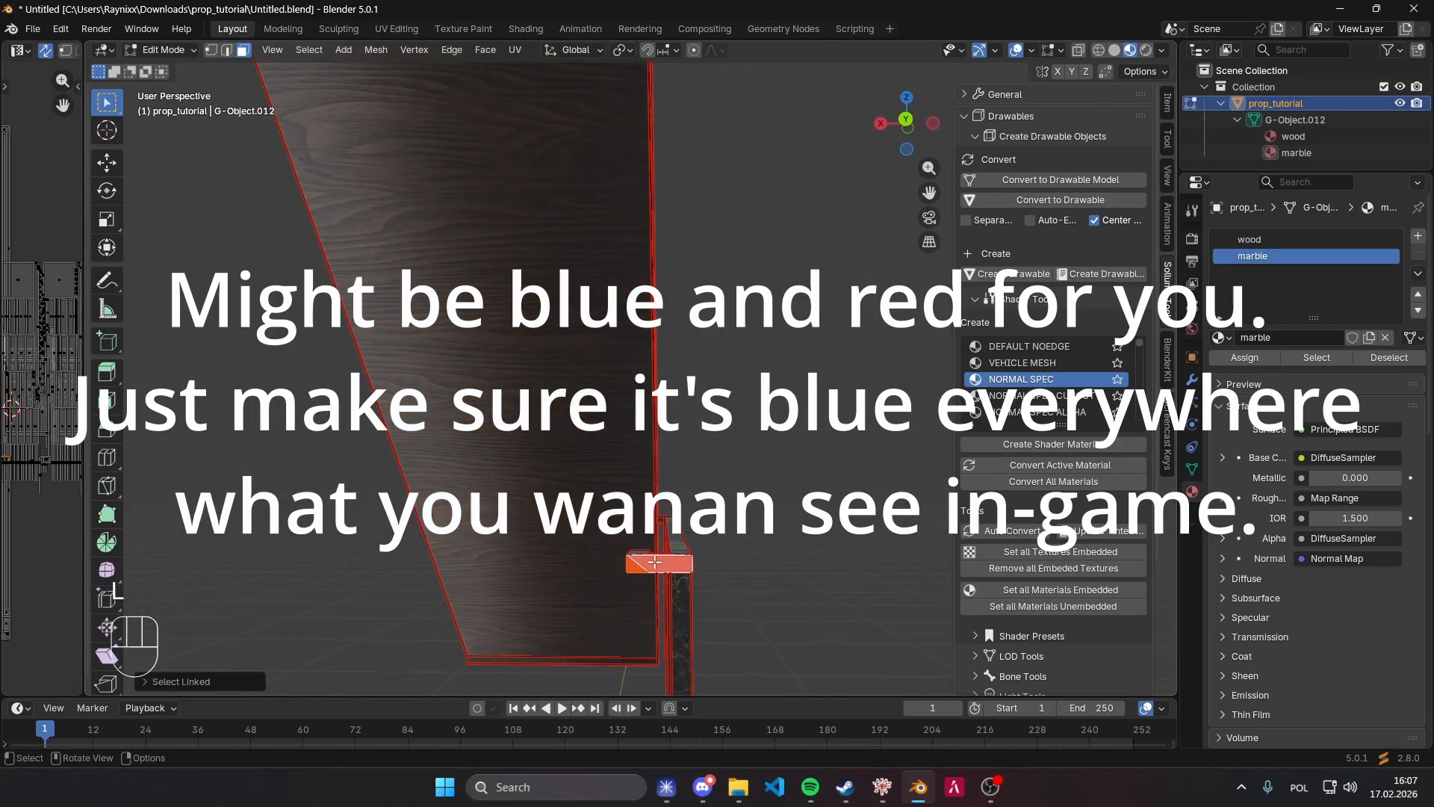
pyautogui.moveTo(656, 562); pyautogui.dragTo(681, 463, button='middle')
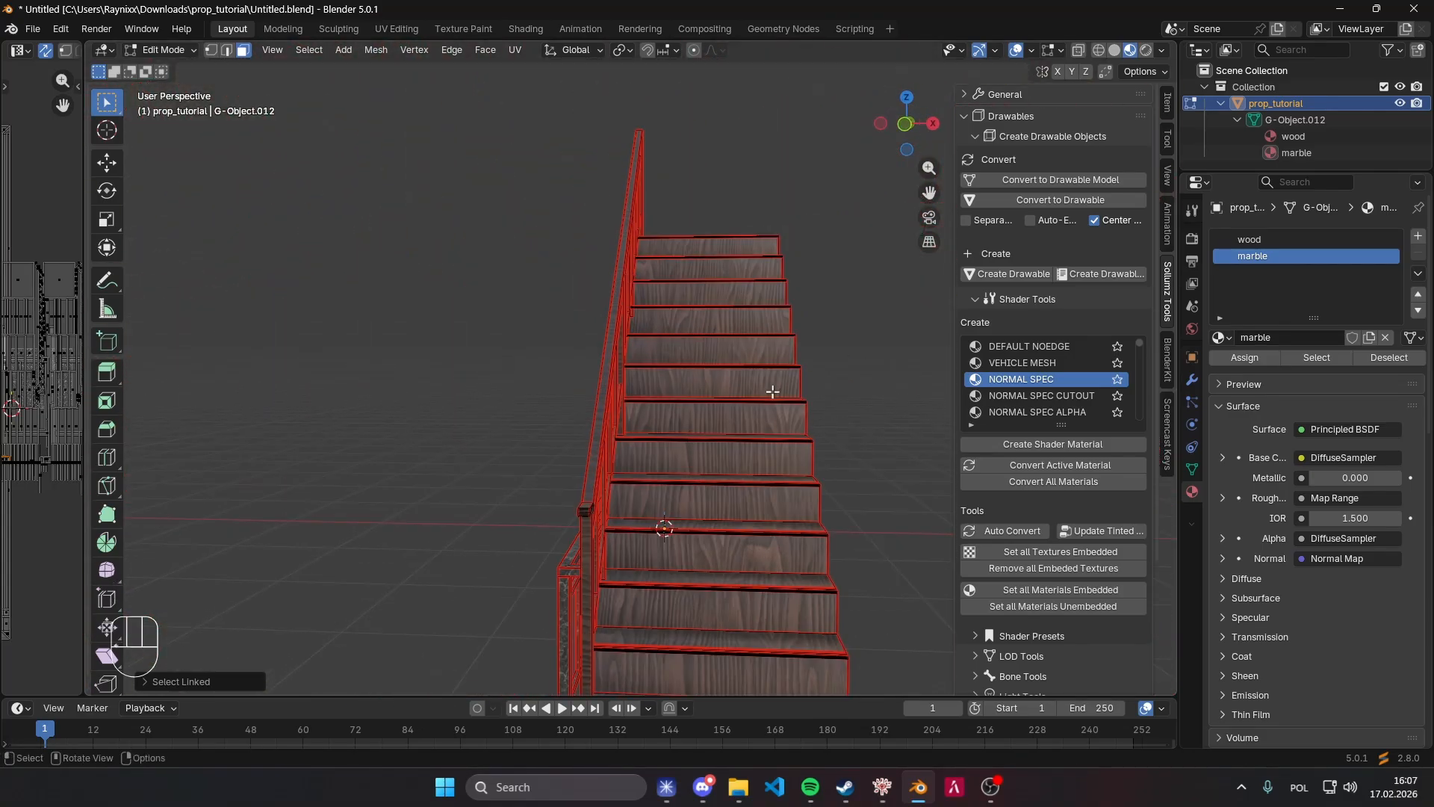
pyautogui.keyDown('shift'); pyautogui.hscroll(-6, 645, 418); pyautogui.keyUp('shift')
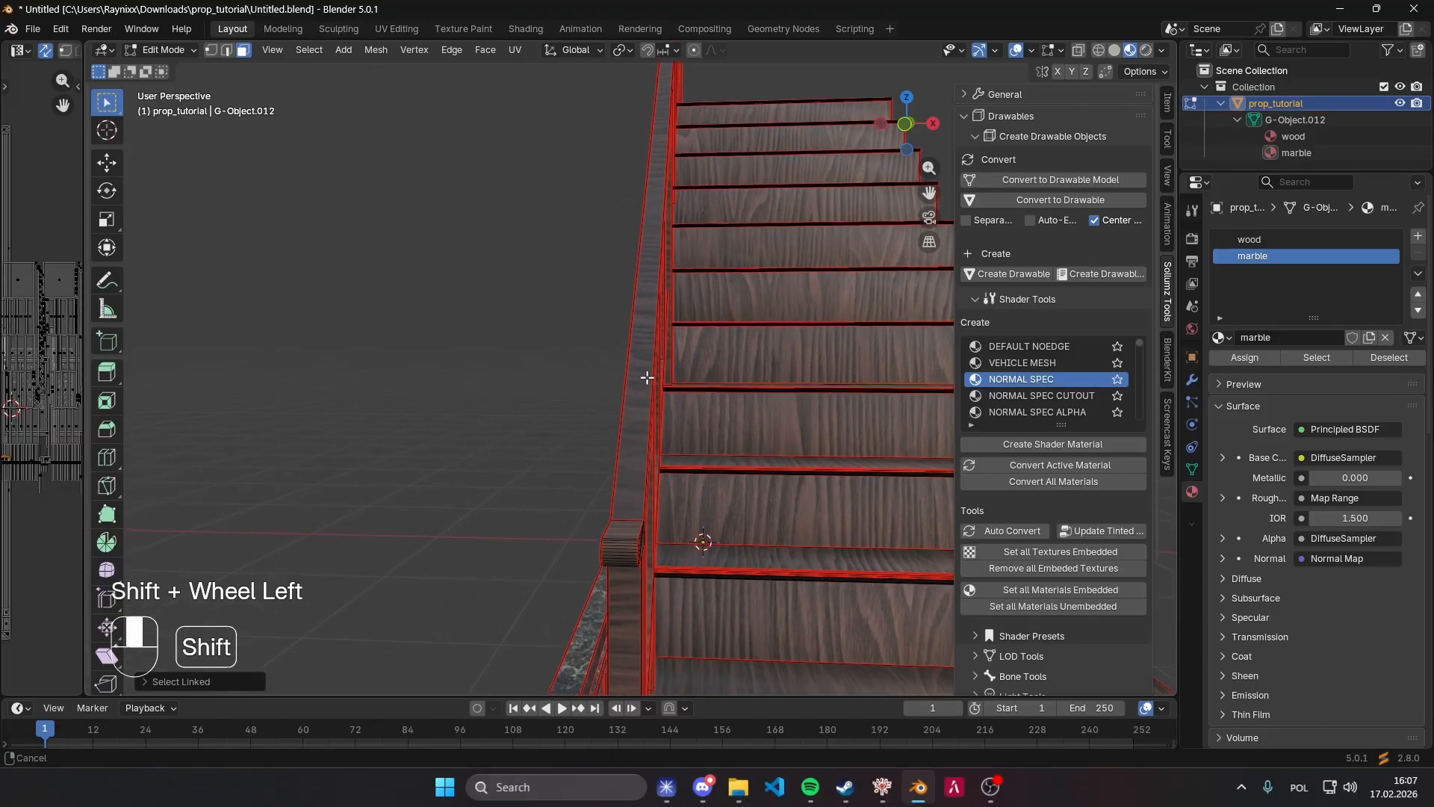
pyautogui.moveTo(652, 424); pyautogui.dragTo(682, 311, button='middle')
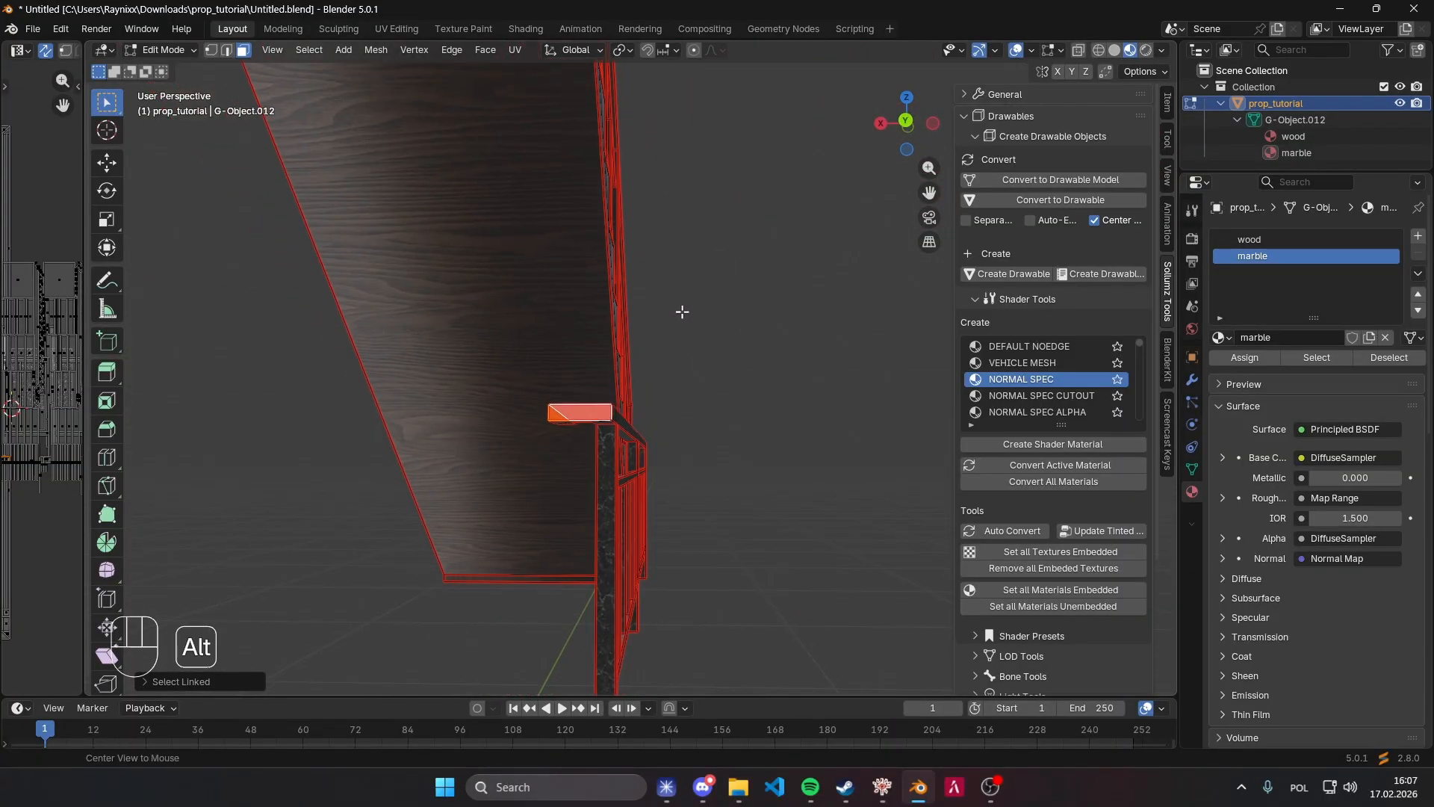
pyautogui.hotkey('alt', 'n')
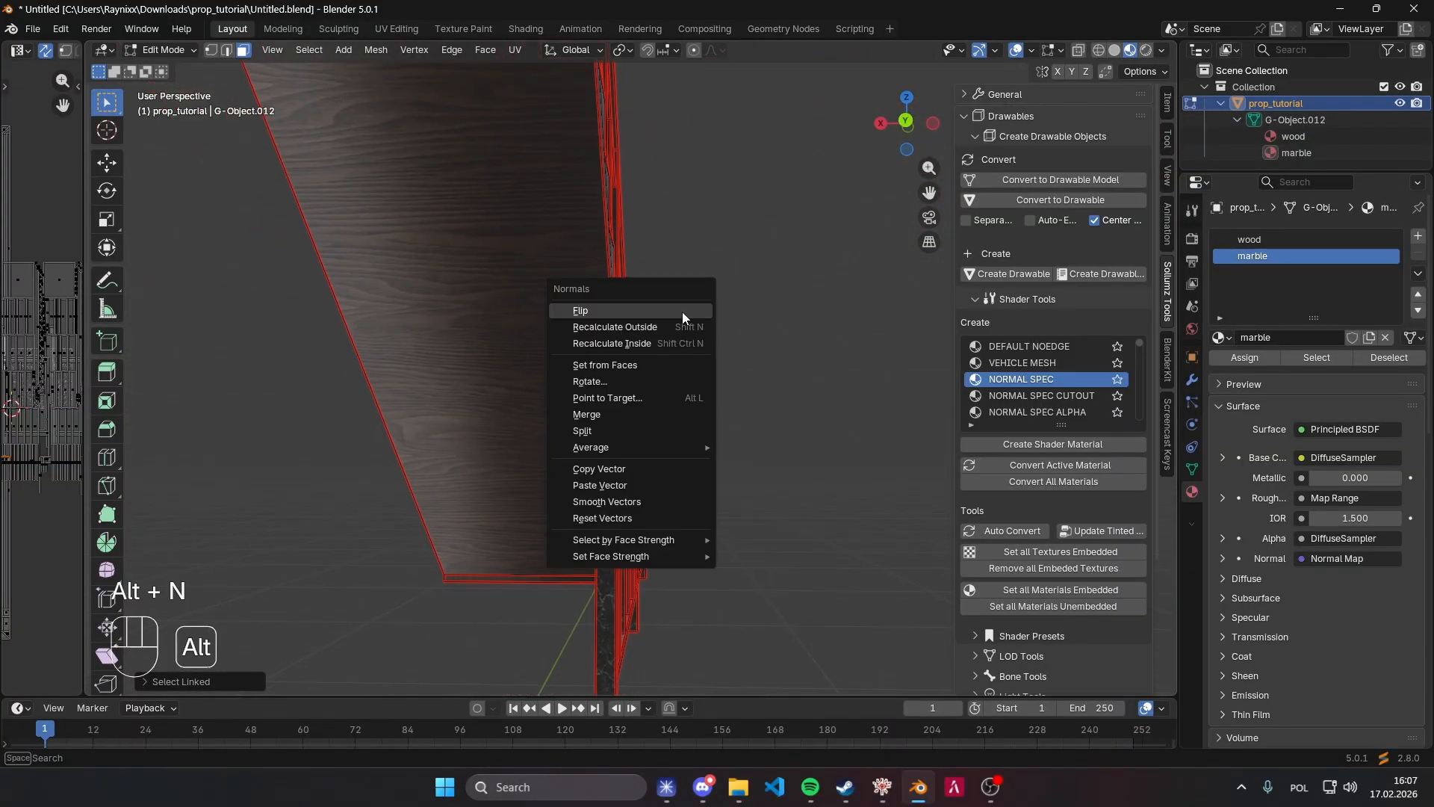
pyautogui.click(631, 311)
pyautogui.hotkey('ctrl', 's')
pyautogui.press('Tab')
pyautogui.press('Tab')
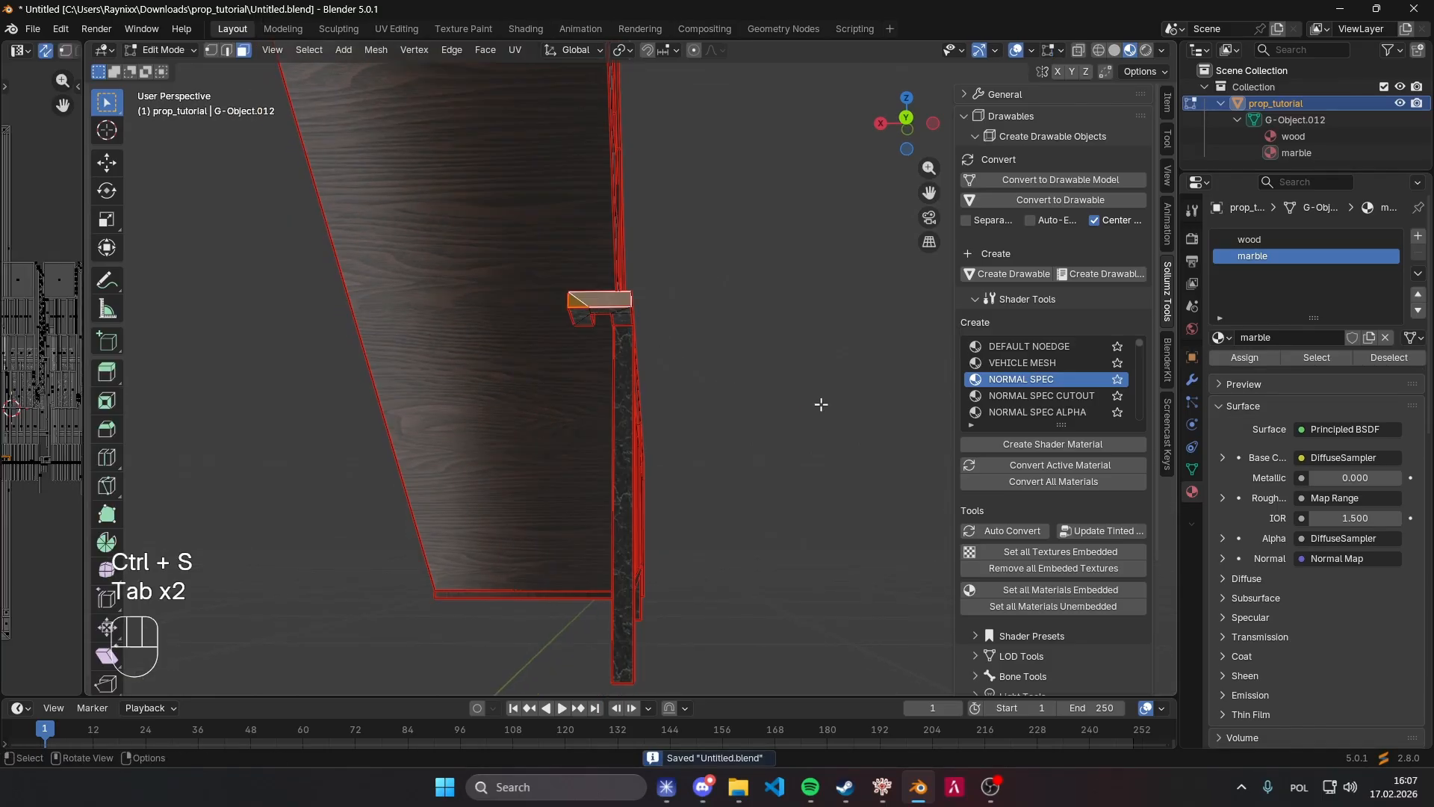
# Inspect the staircase and railings from several sides for reversed faces, checking that the Face Orientation overlay is enabled.
pyautogui.moveTo(821, 404); pyautogui.dragTo(1017, 137, button='middle')
pyautogui.hotkey('ctrl', 's')
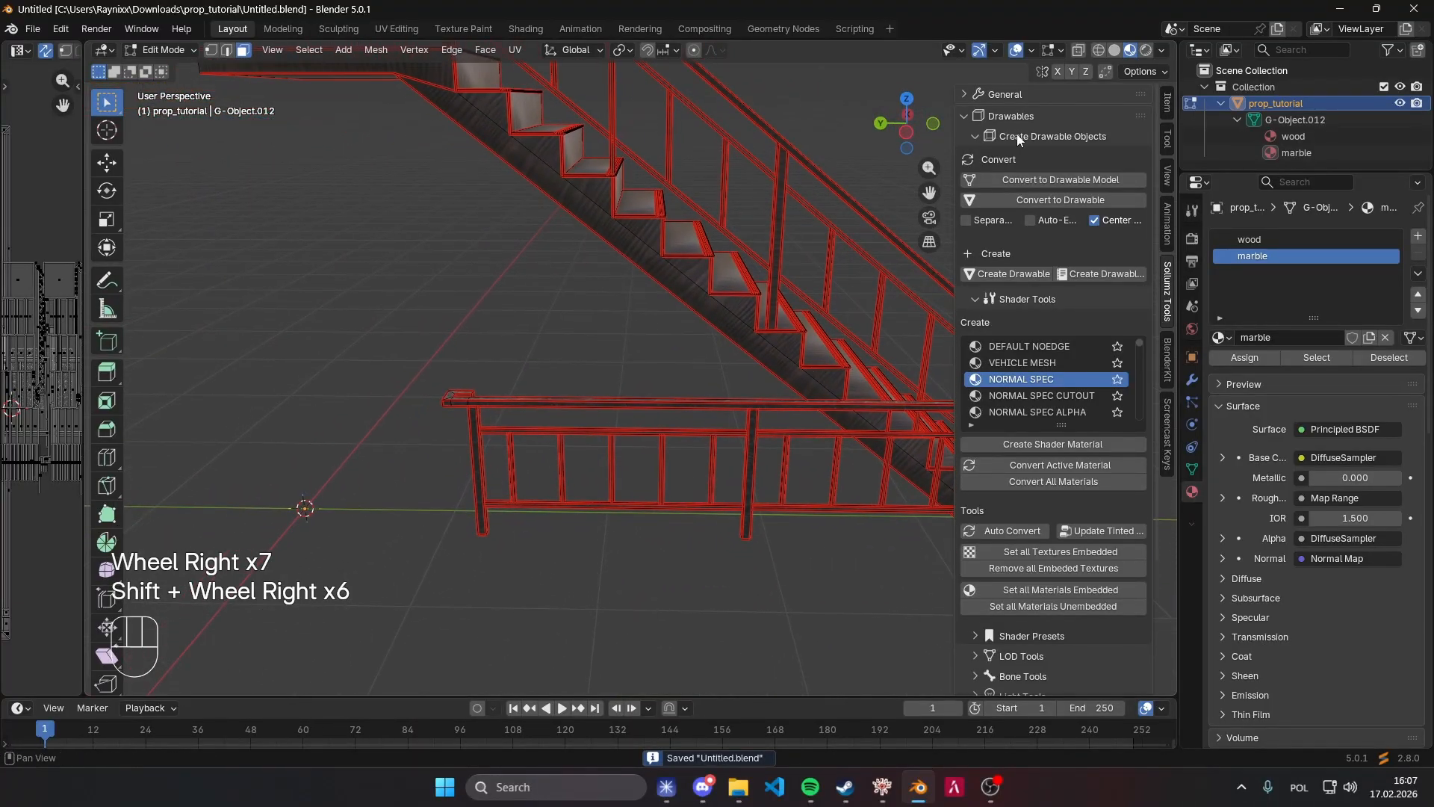
pyautogui.moveTo(783, 151); pyautogui.dragTo(1001, 52, button='middle')
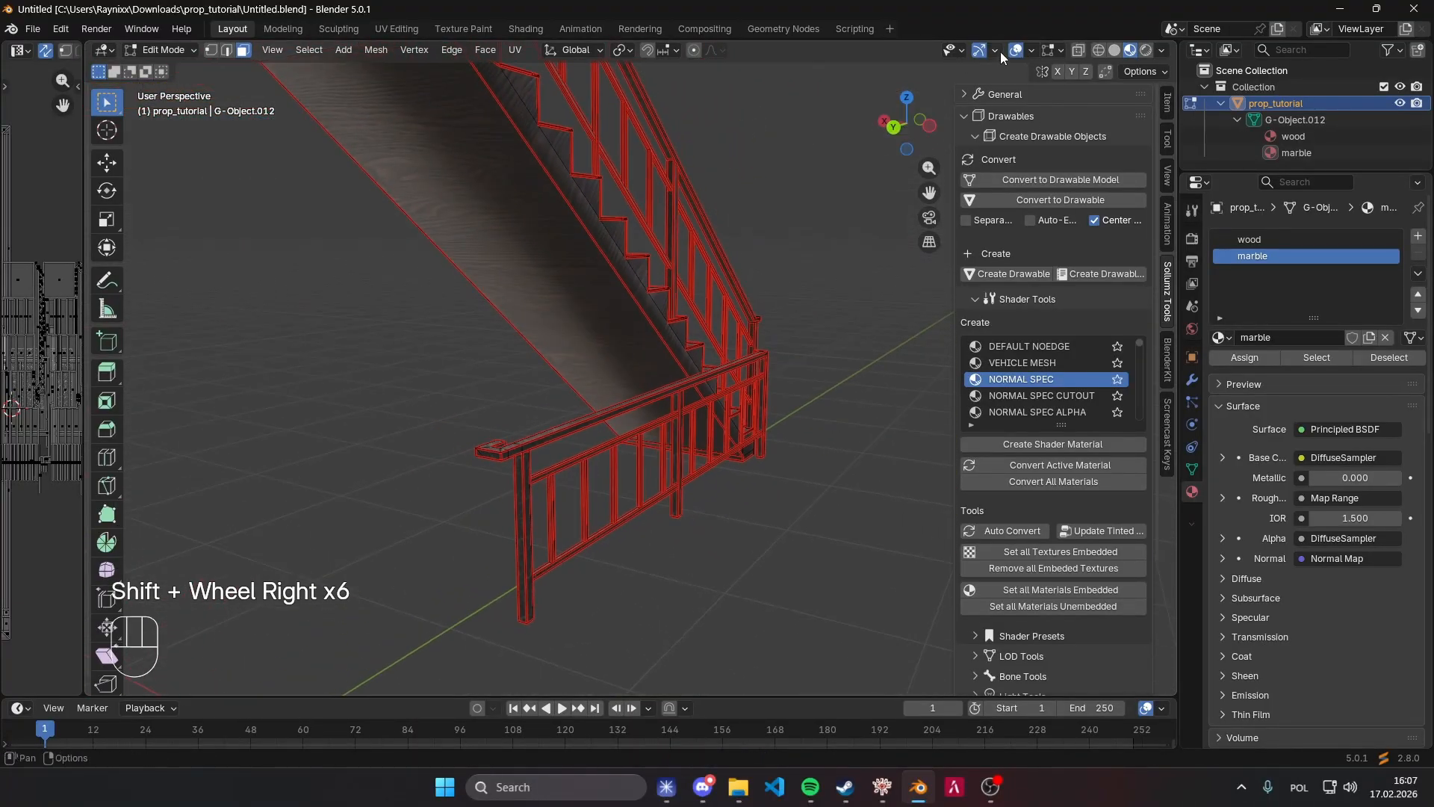
pyautogui.click(1017, 50)
pyautogui.click(1017, 50)
pyautogui.click(1032, 50)
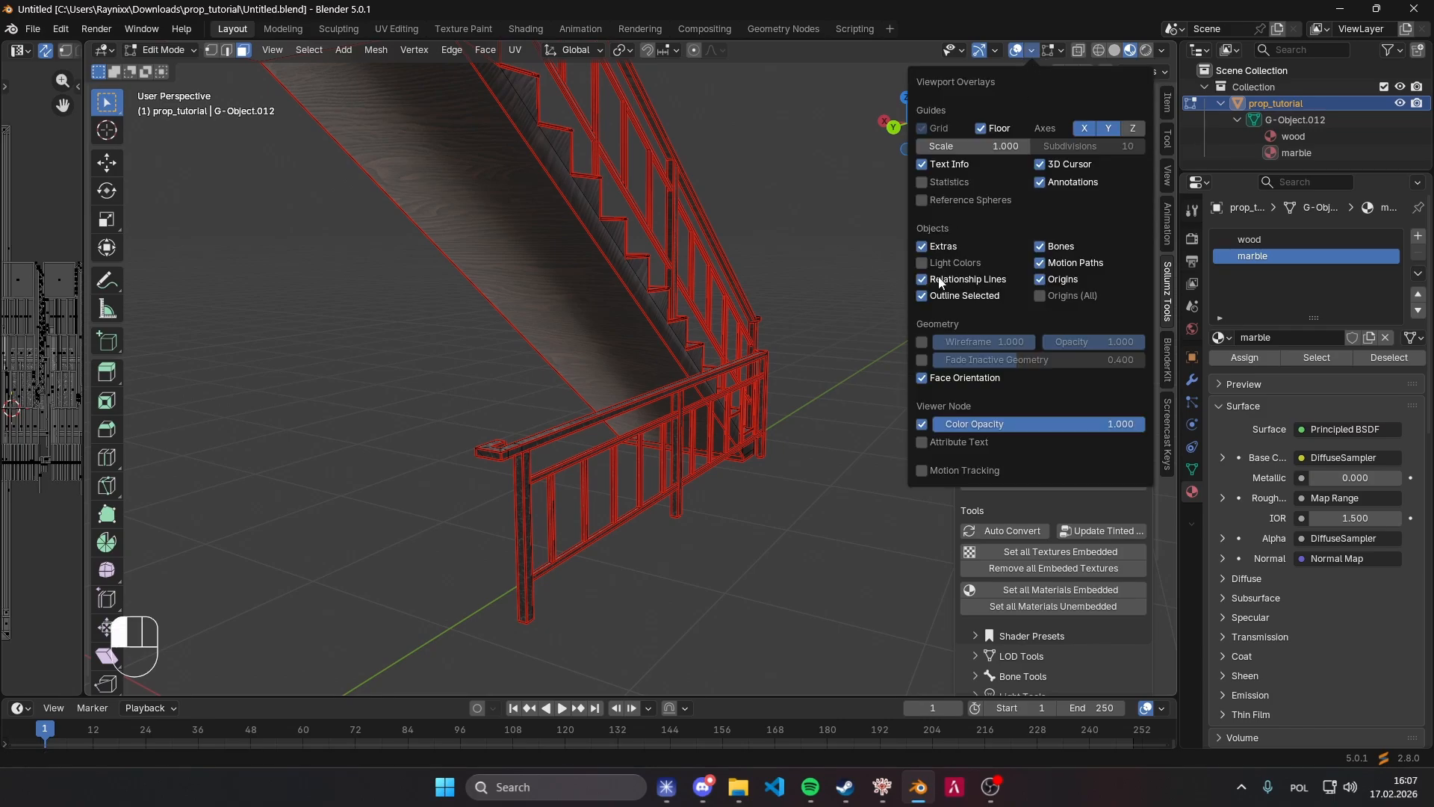
pyautogui.moveTo(816, 310); pyautogui.dragTo(972, 54, button='middle')
pyautogui.hotkey('ctrl', 's')
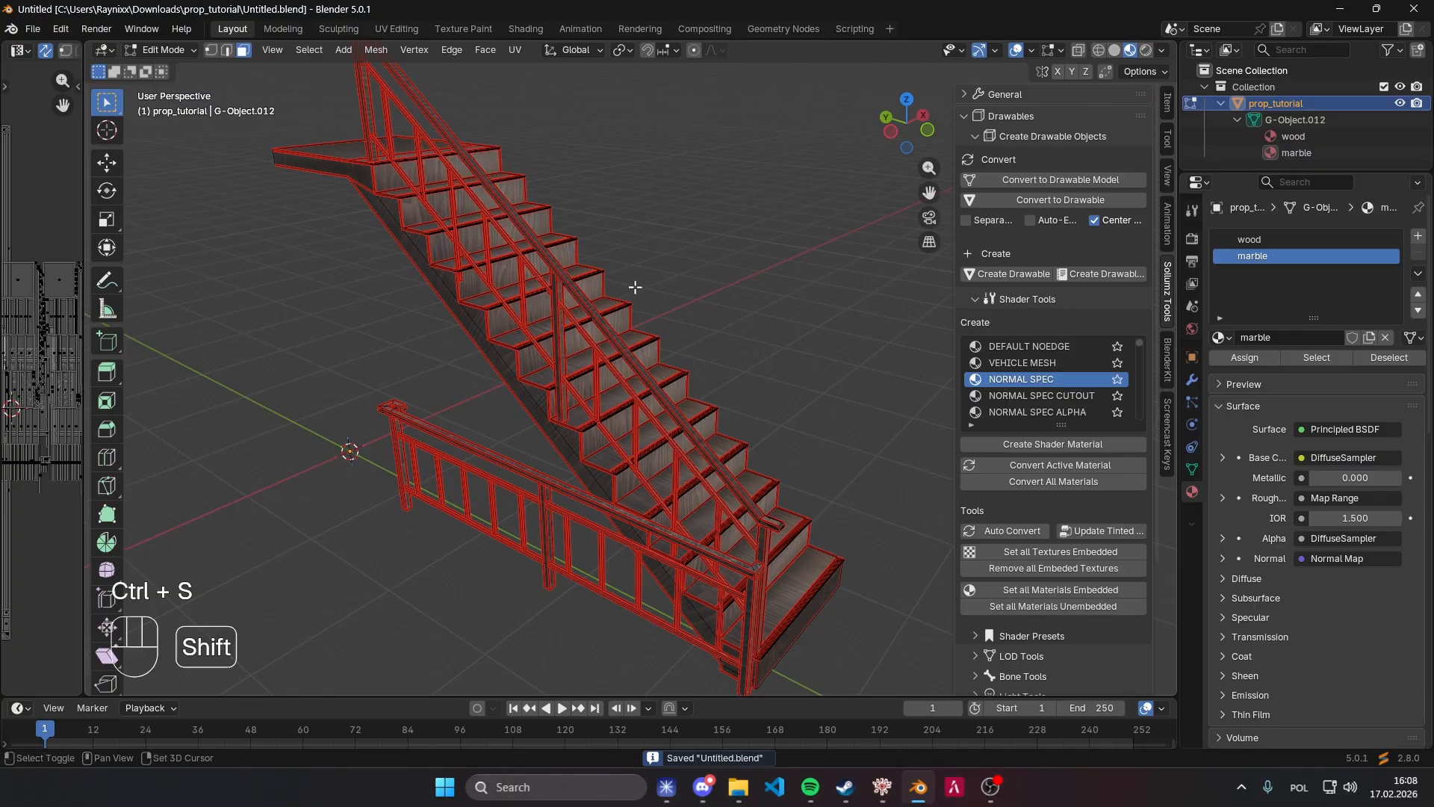
pyautogui.keyDown('shift'); pyautogui.hscroll(-6, 753, 259); pyautogui.keyUp('shift')
pyautogui.keyDown('shift'); pyautogui.hscroll(-8, 754, 260); pyautogui.keyUp('shift')
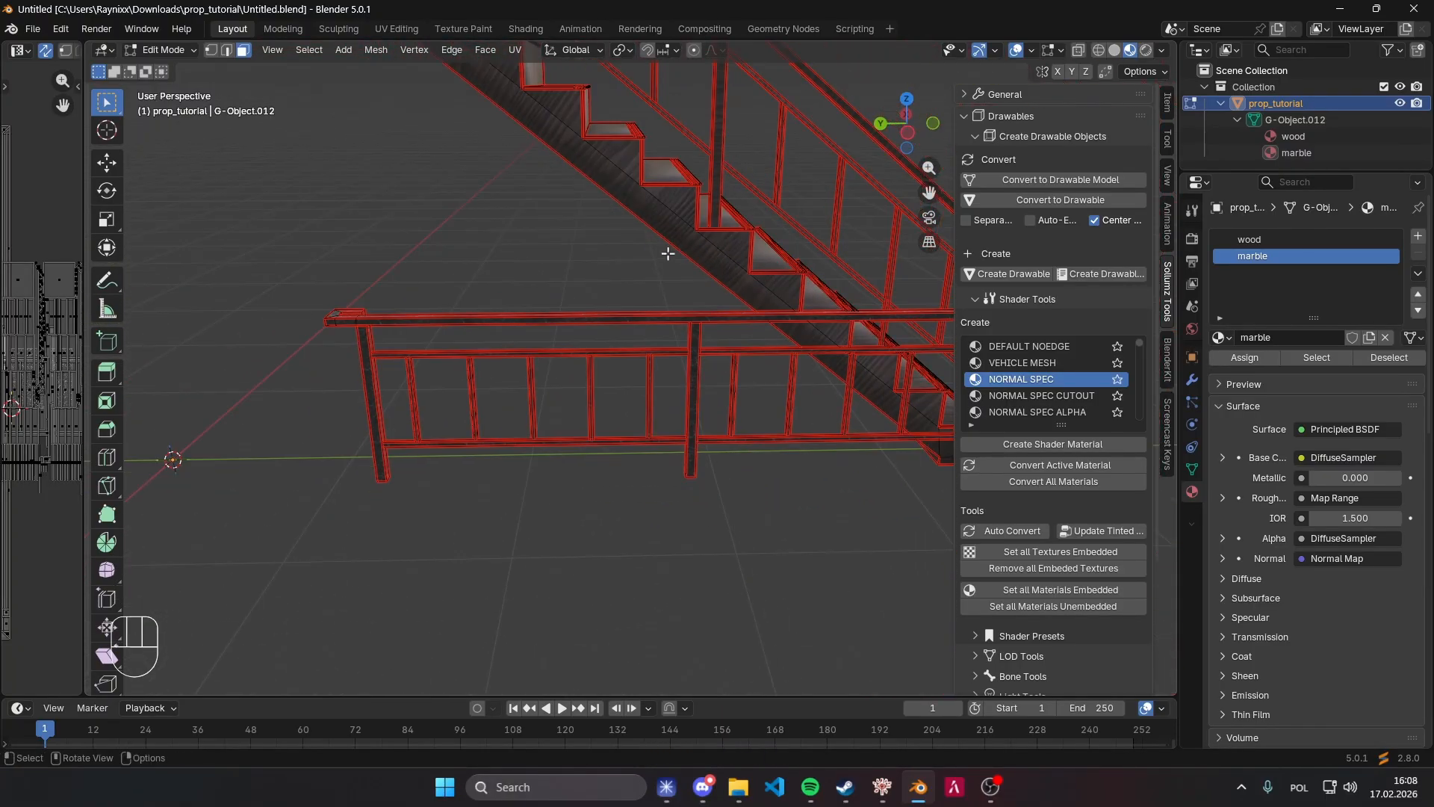
pyautogui.moveTo(668, 254); pyautogui.dragTo(754, 254, button='middle')
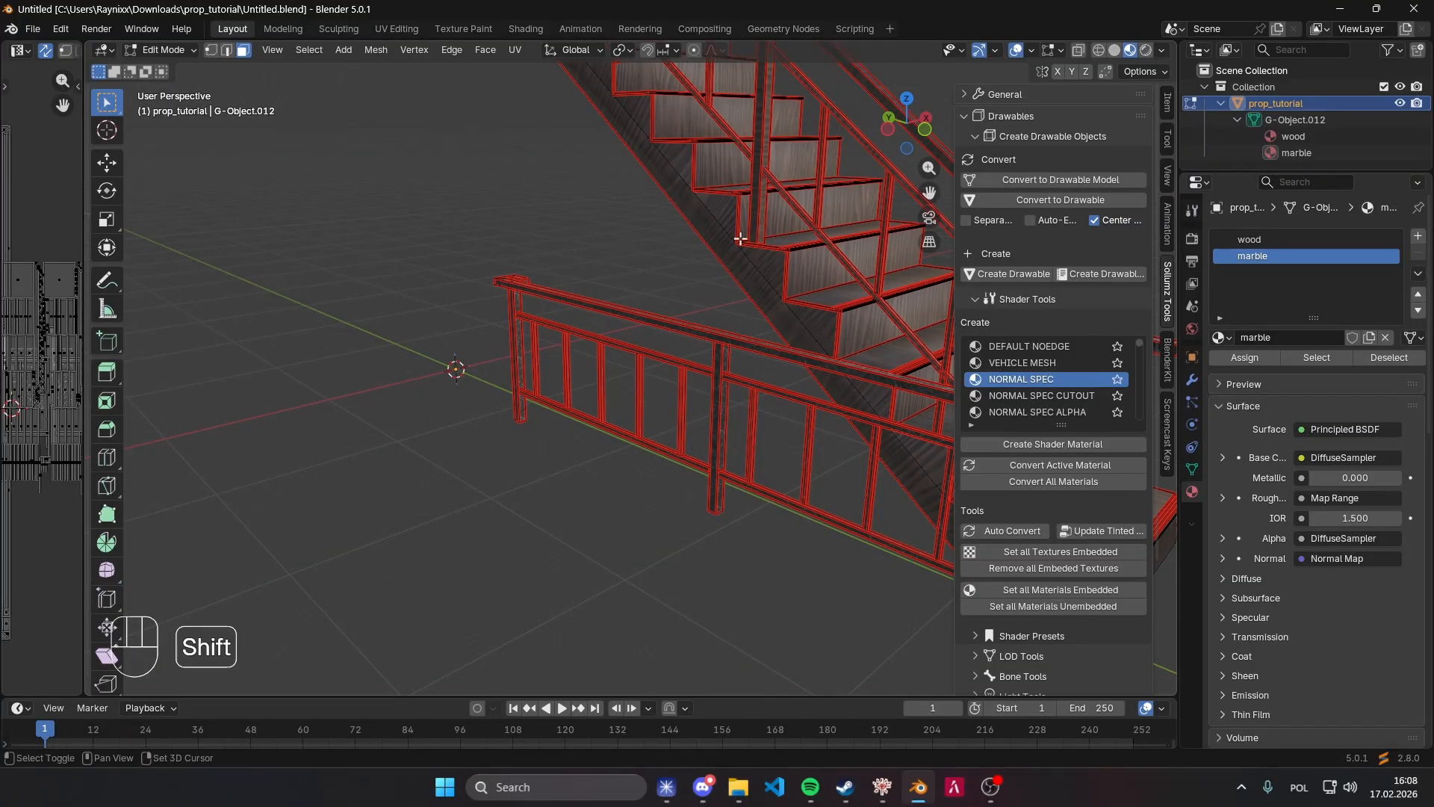
pyautogui.keyDown('shift'); pyautogui.hscroll(2, 615, 250); pyautogui.keyUp('shift')
# Return the staircase to Object Mode and save the file.
pyautogui.press('Tab')
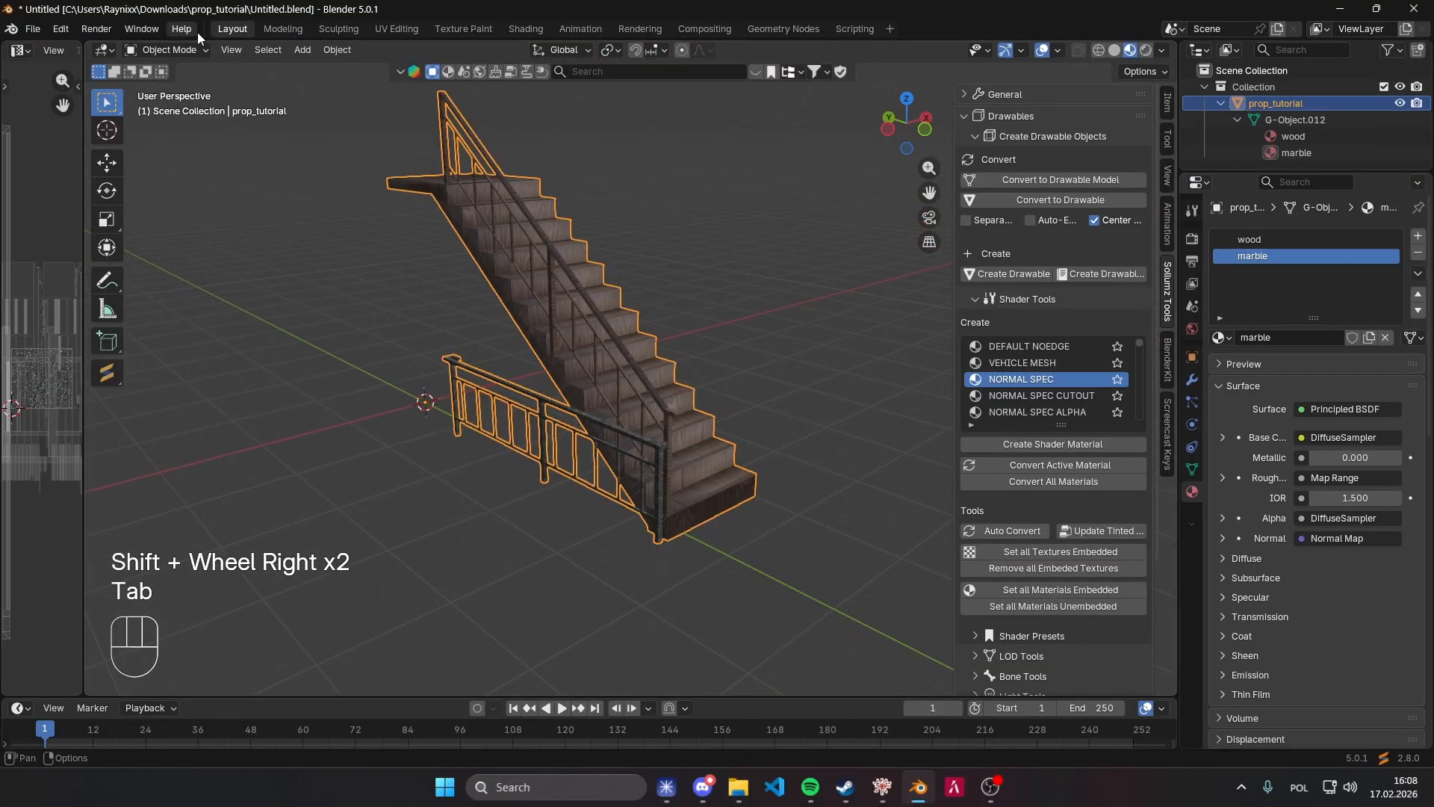
pyautogui.hotkey('ctrl', 's')
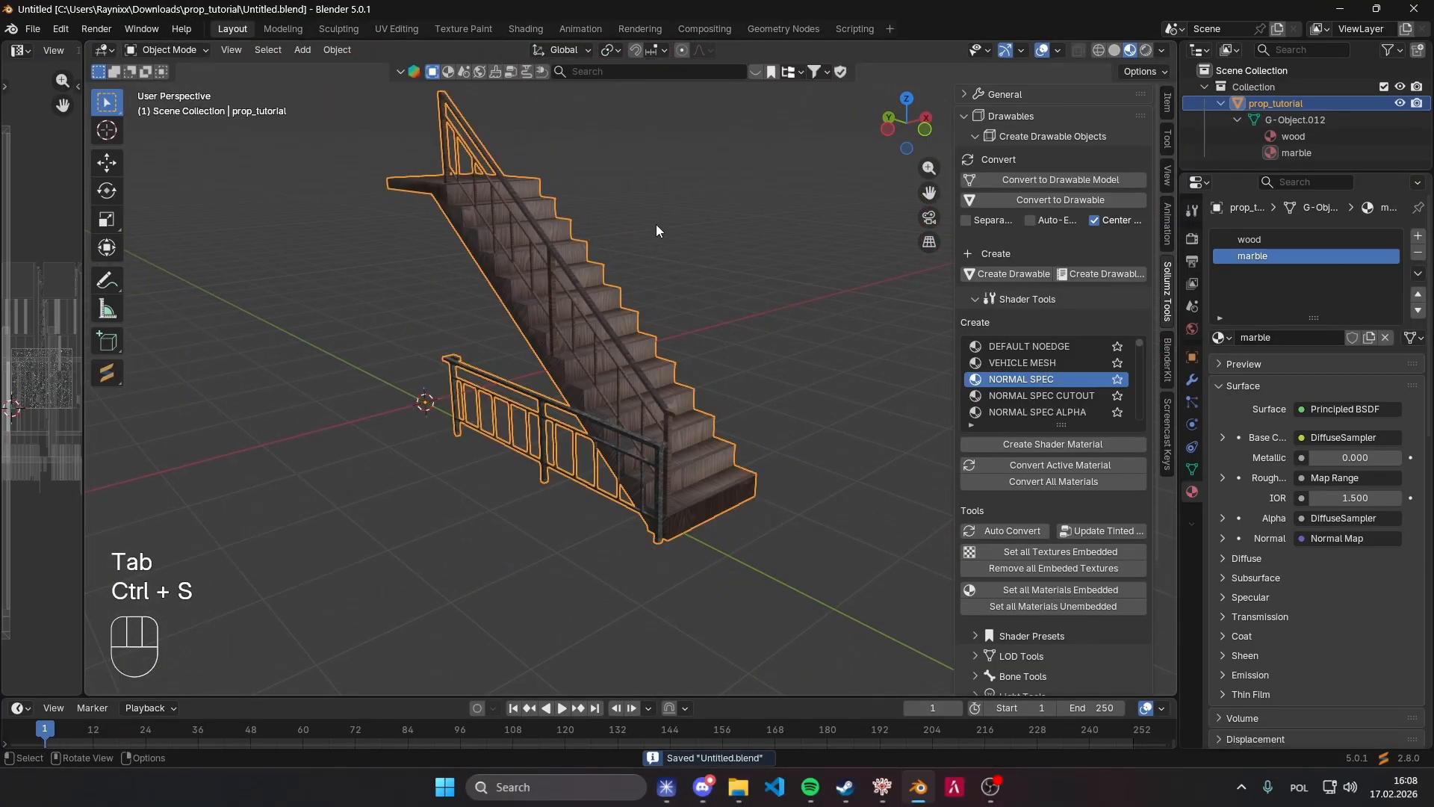
pyautogui.click(166, 50)
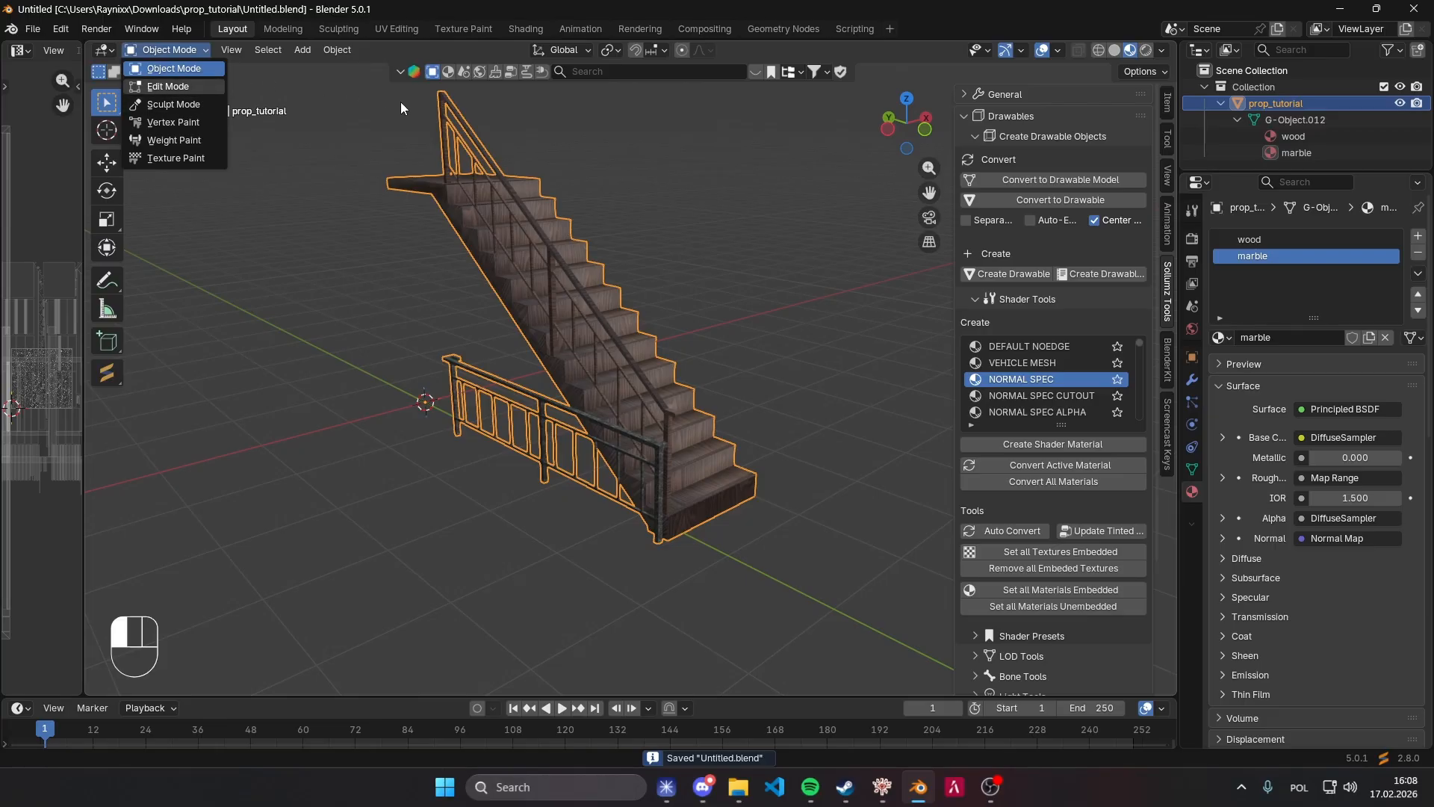
pyautogui.click(362, 143)
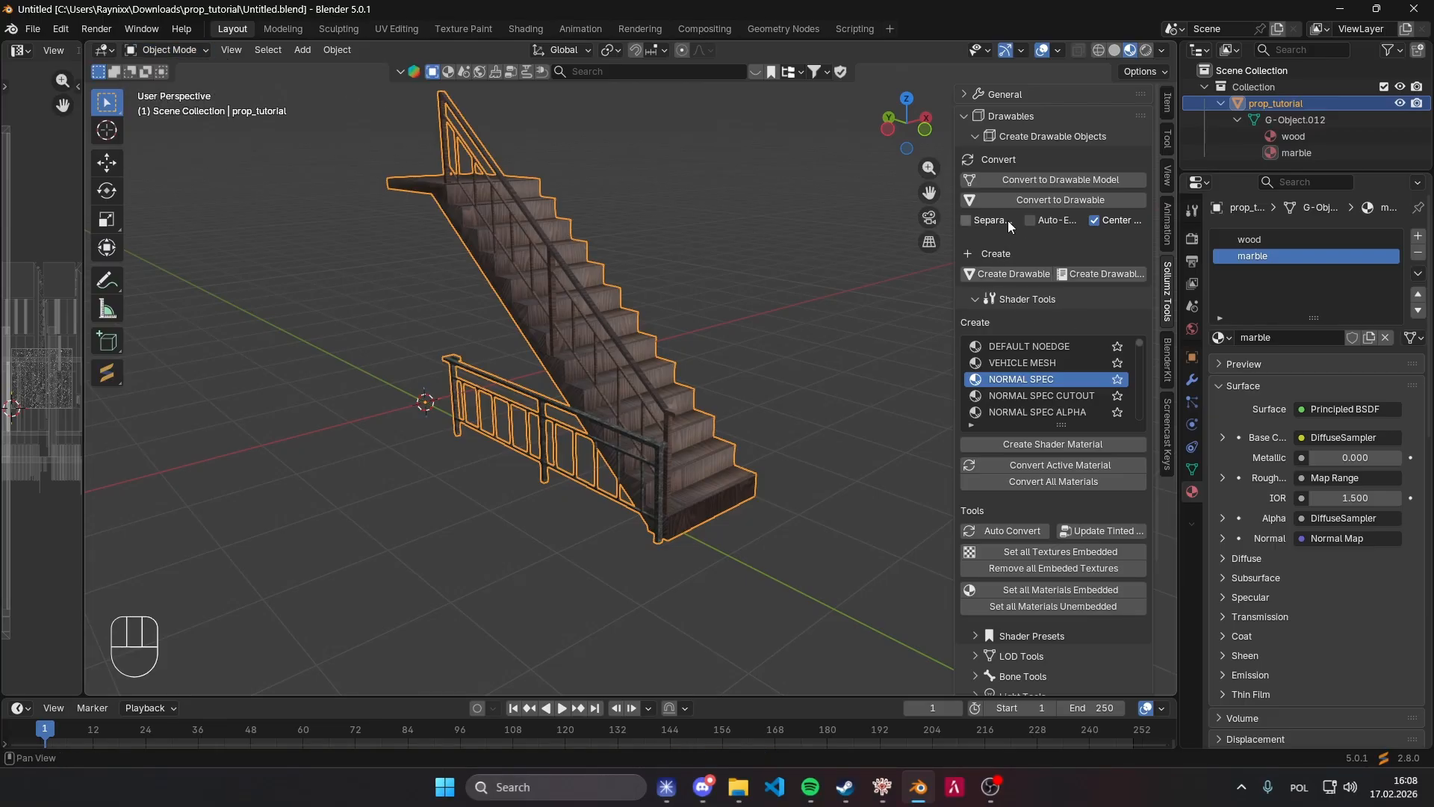
# Convert prop_tutorial to a drawable with auto-embedded collision enabled, expand its collision hierarchy down to the poly mesh and save the file.
pyautogui.click(1048, 222)
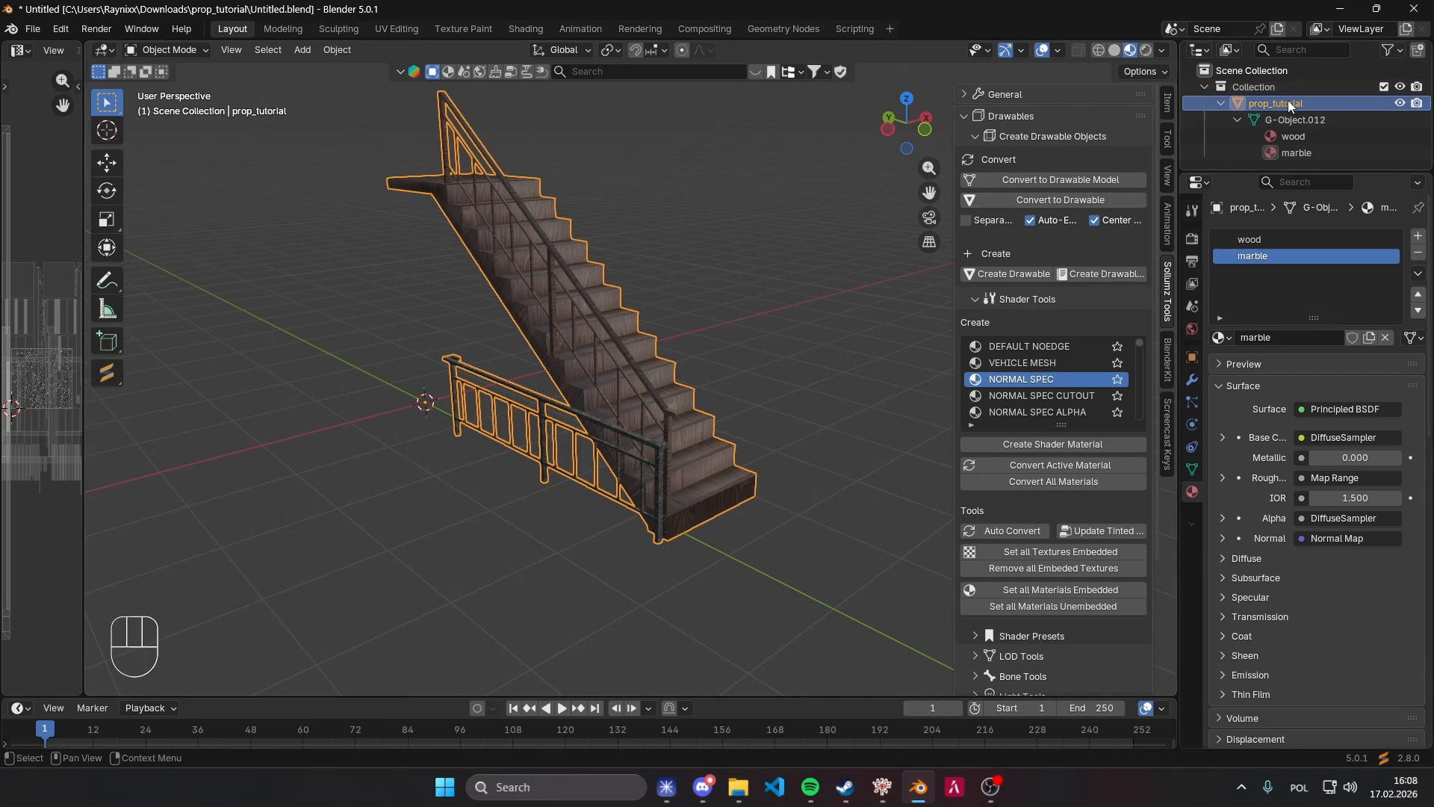
pyautogui.click(1046, 199)
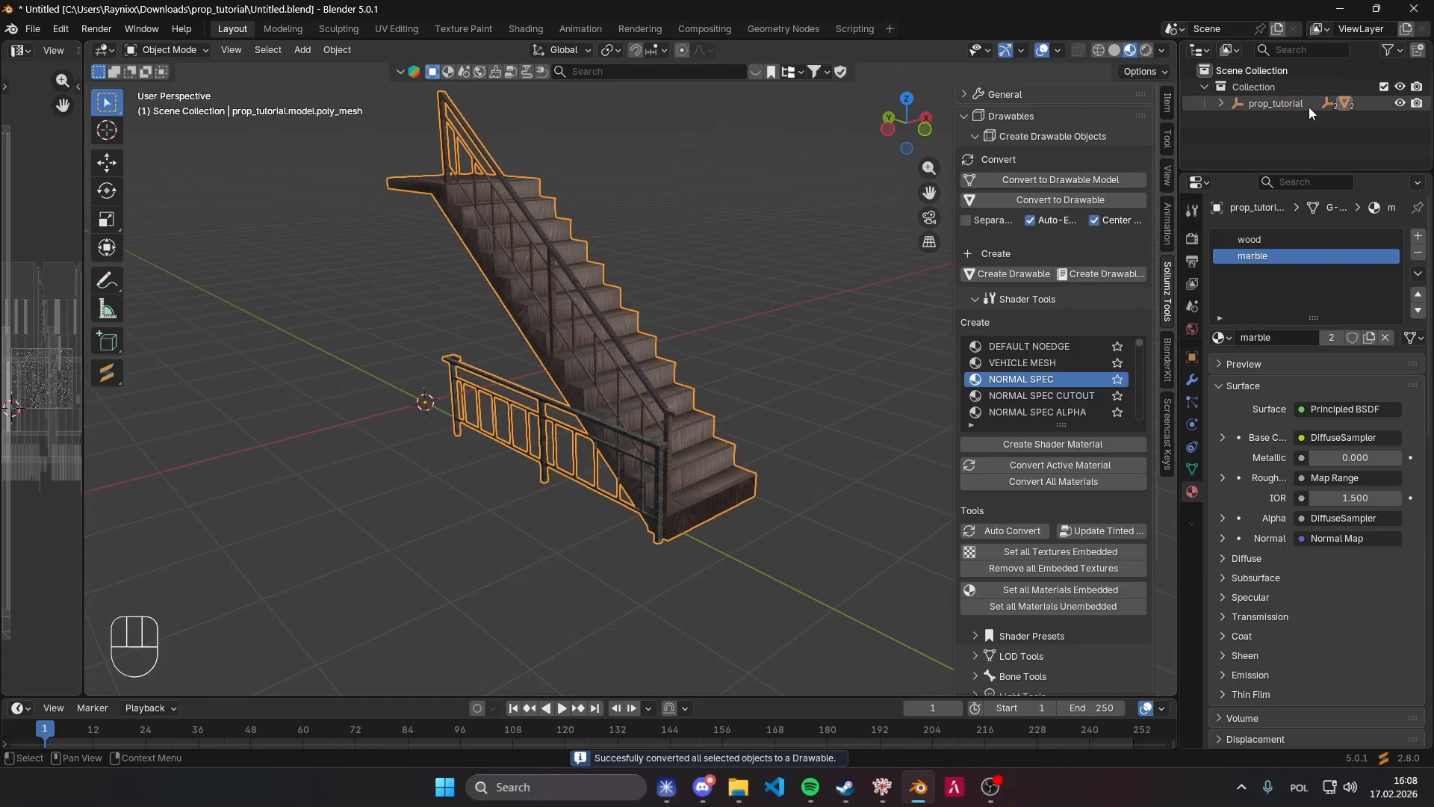
pyautogui.click(1221, 103)
pyautogui.scroll(-2, 1234, 90)
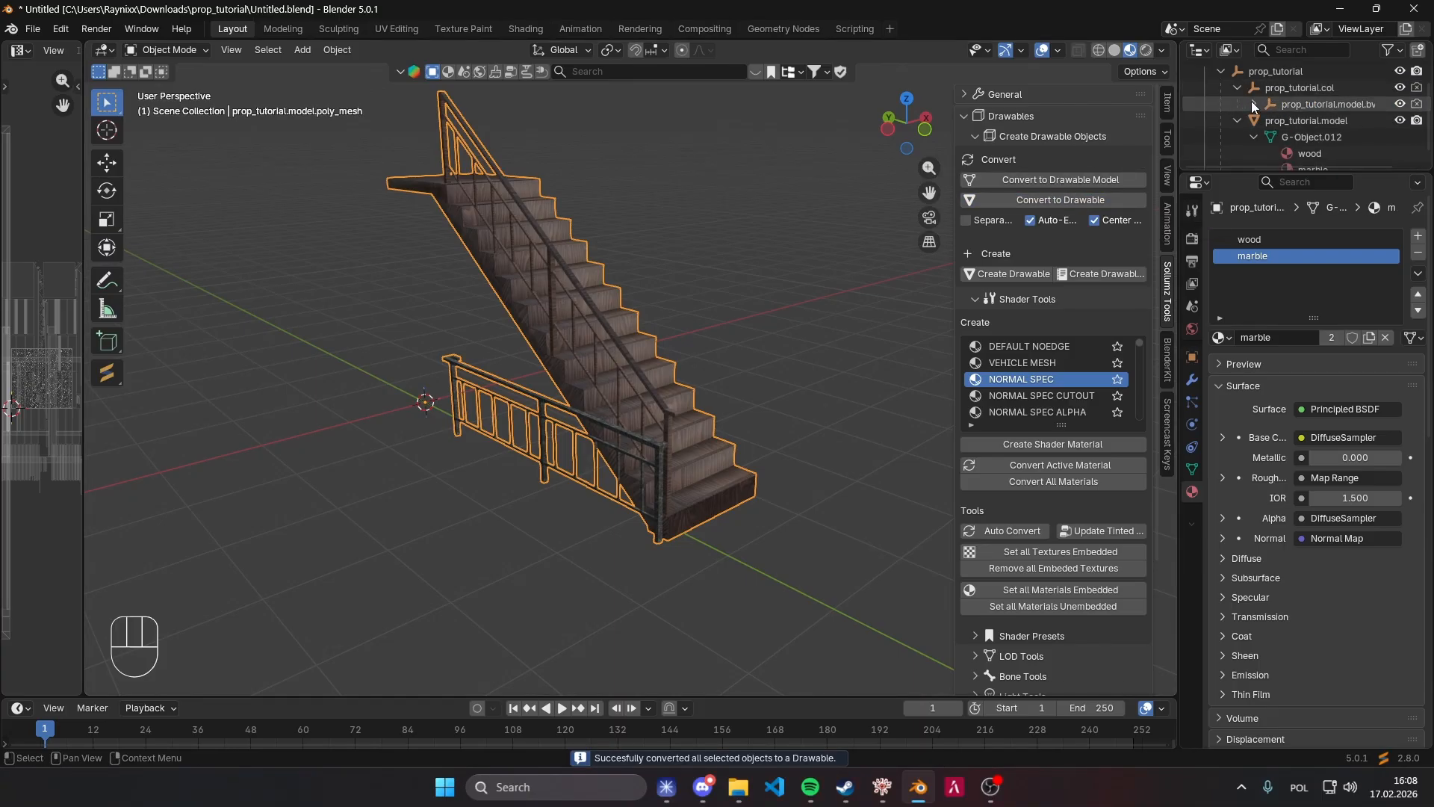
pyautogui.click(1255, 104)
pyautogui.scroll(-1, 1282, 150)
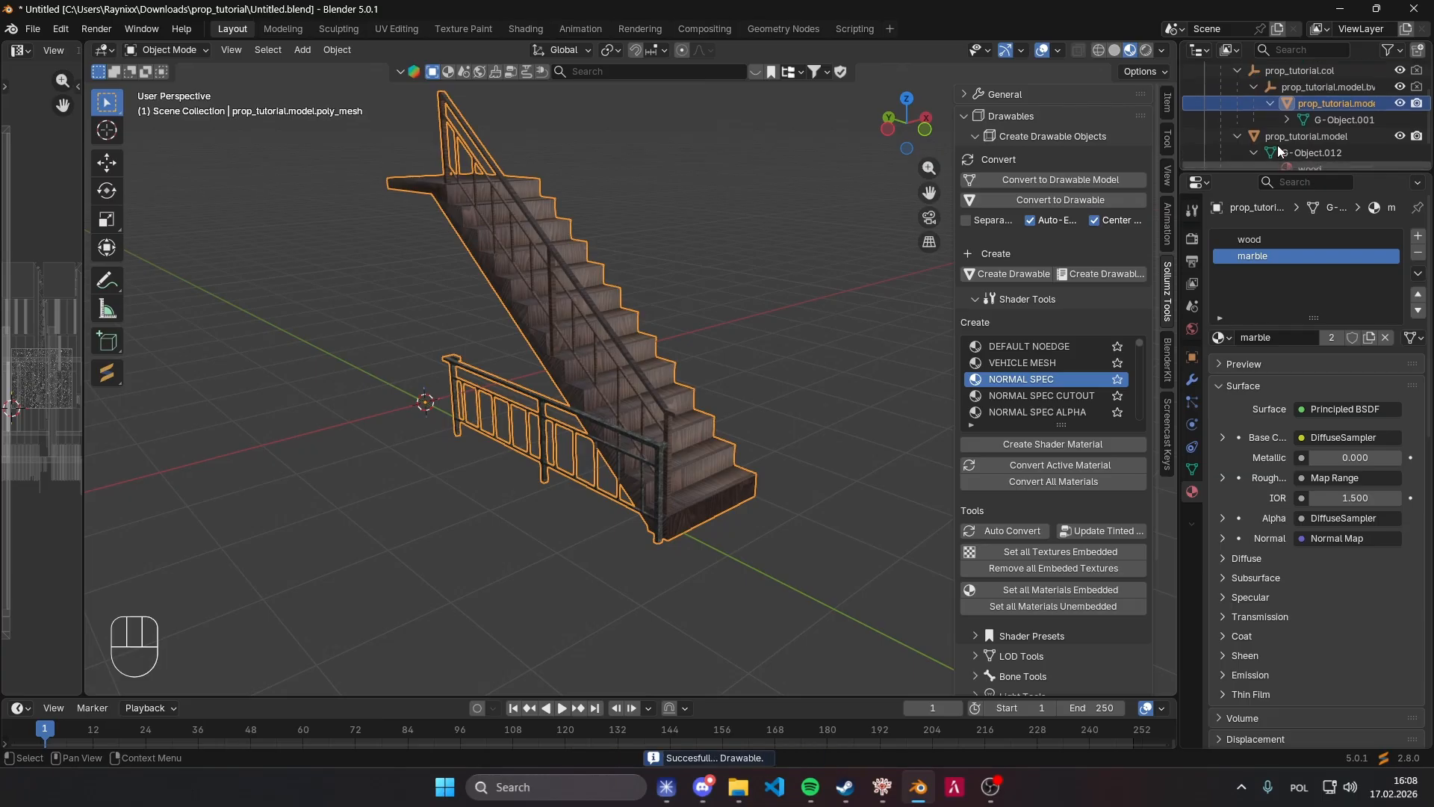
pyautogui.scroll(2, 1278, 147)
pyautogui.hotkey('ctrl', 's')
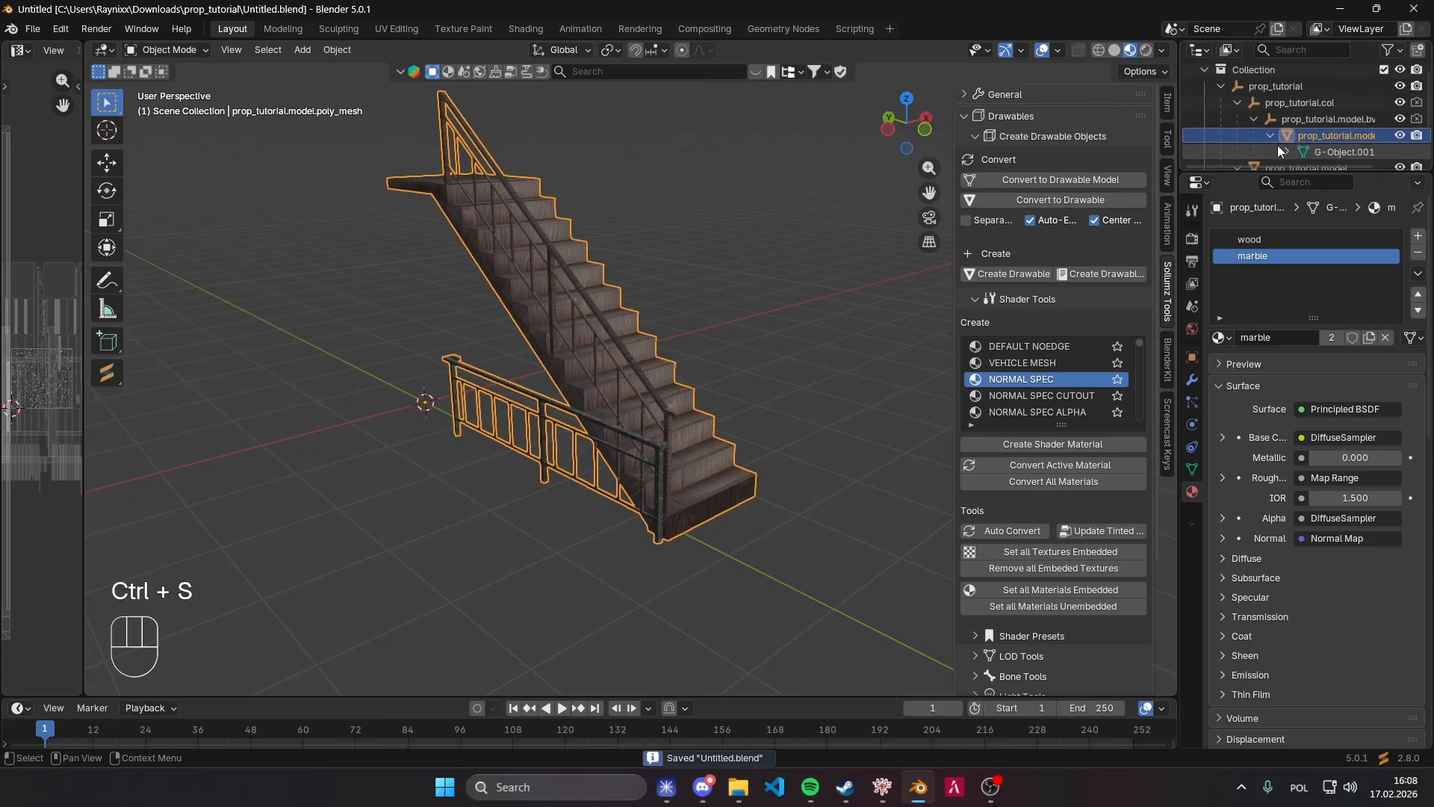
# Remove the wood and marble materials from the collision mesh prop_tutorial.model.poly_mesh and save the file.
pyautogui.scroll(-1, 1277, 145)
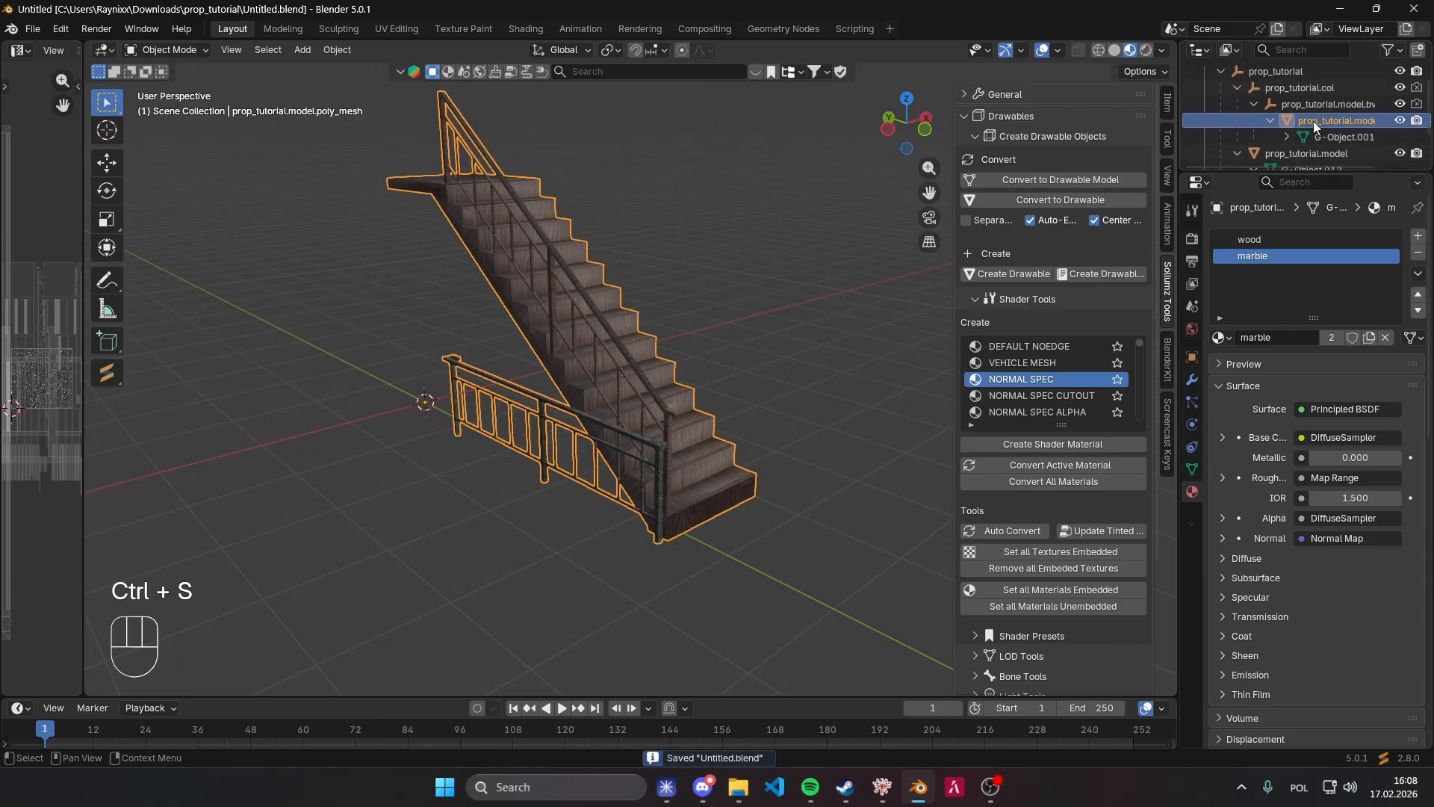
pyautogui.click(1313, 121)
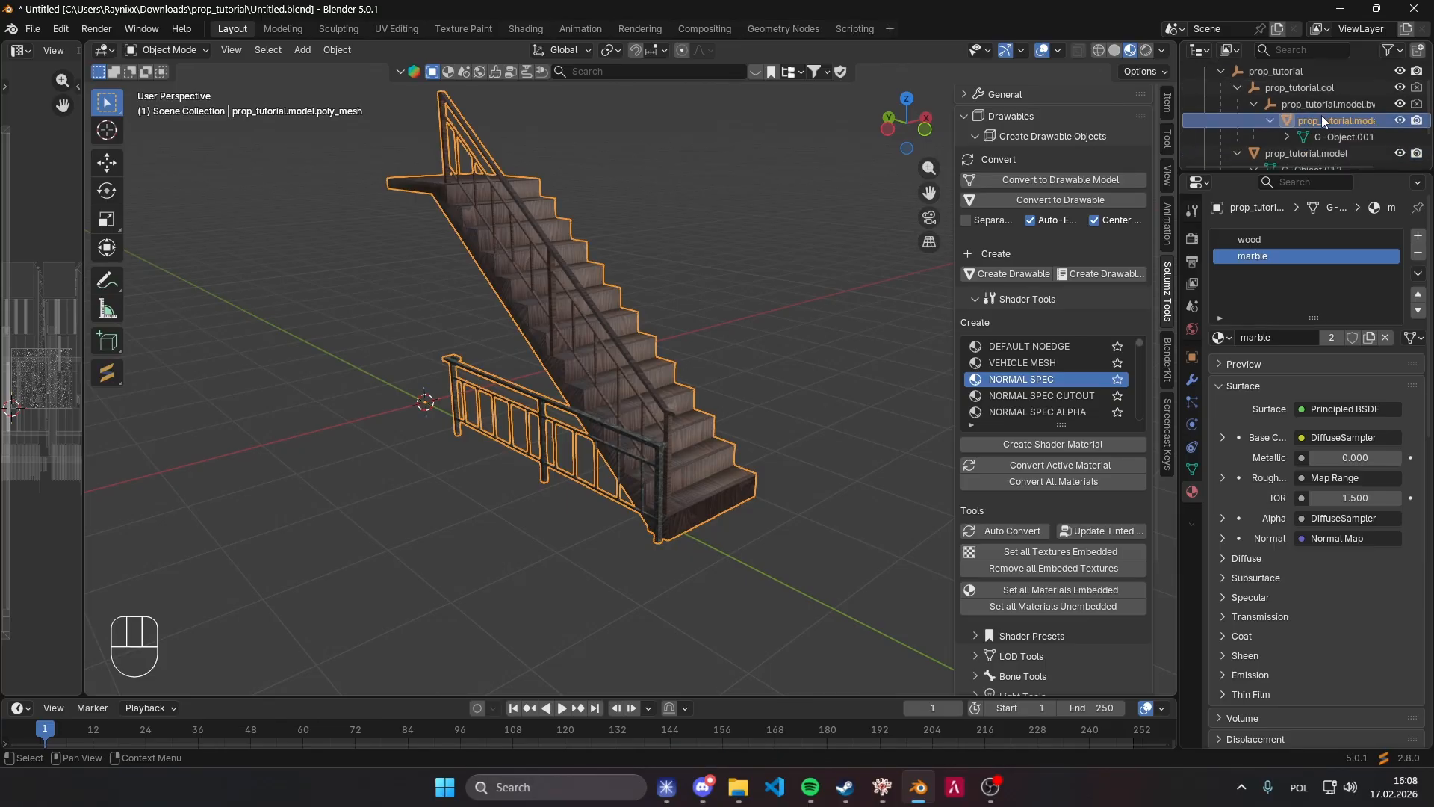
pyautogui.moveTo(1293, 166); pyautogui.dragTo(1320, 112)
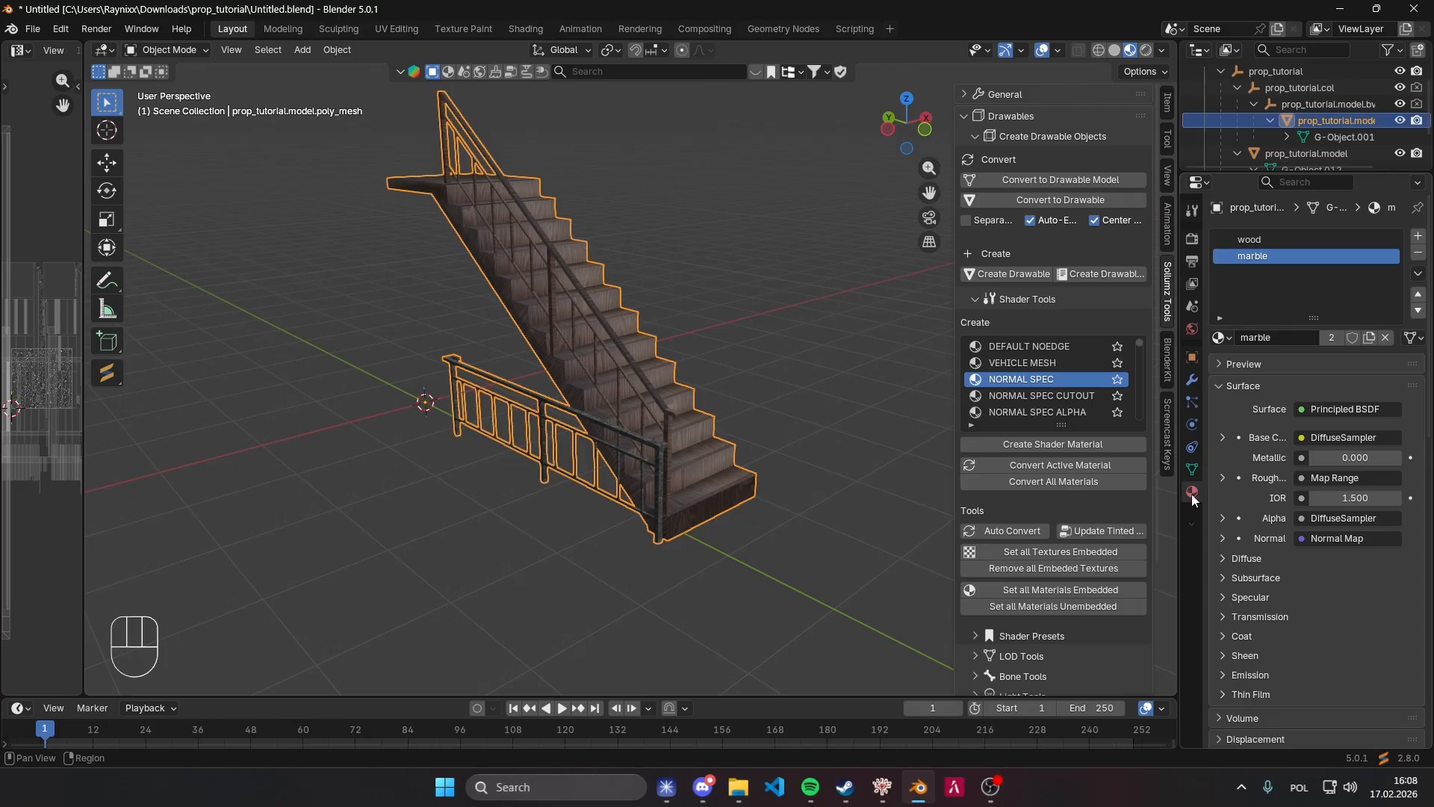
pyautogui.click(1417, 259)
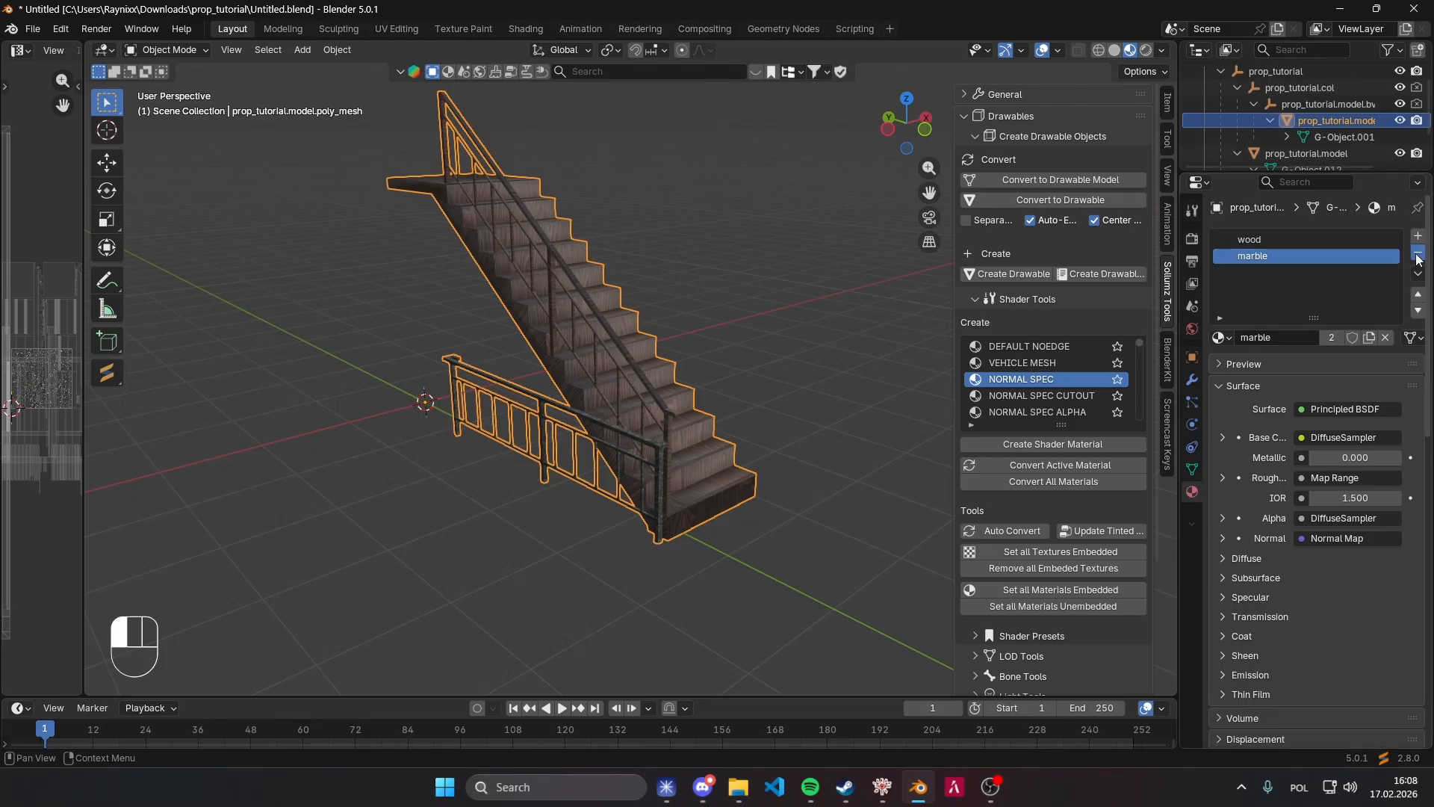
pyautogui.click(1418, 258)
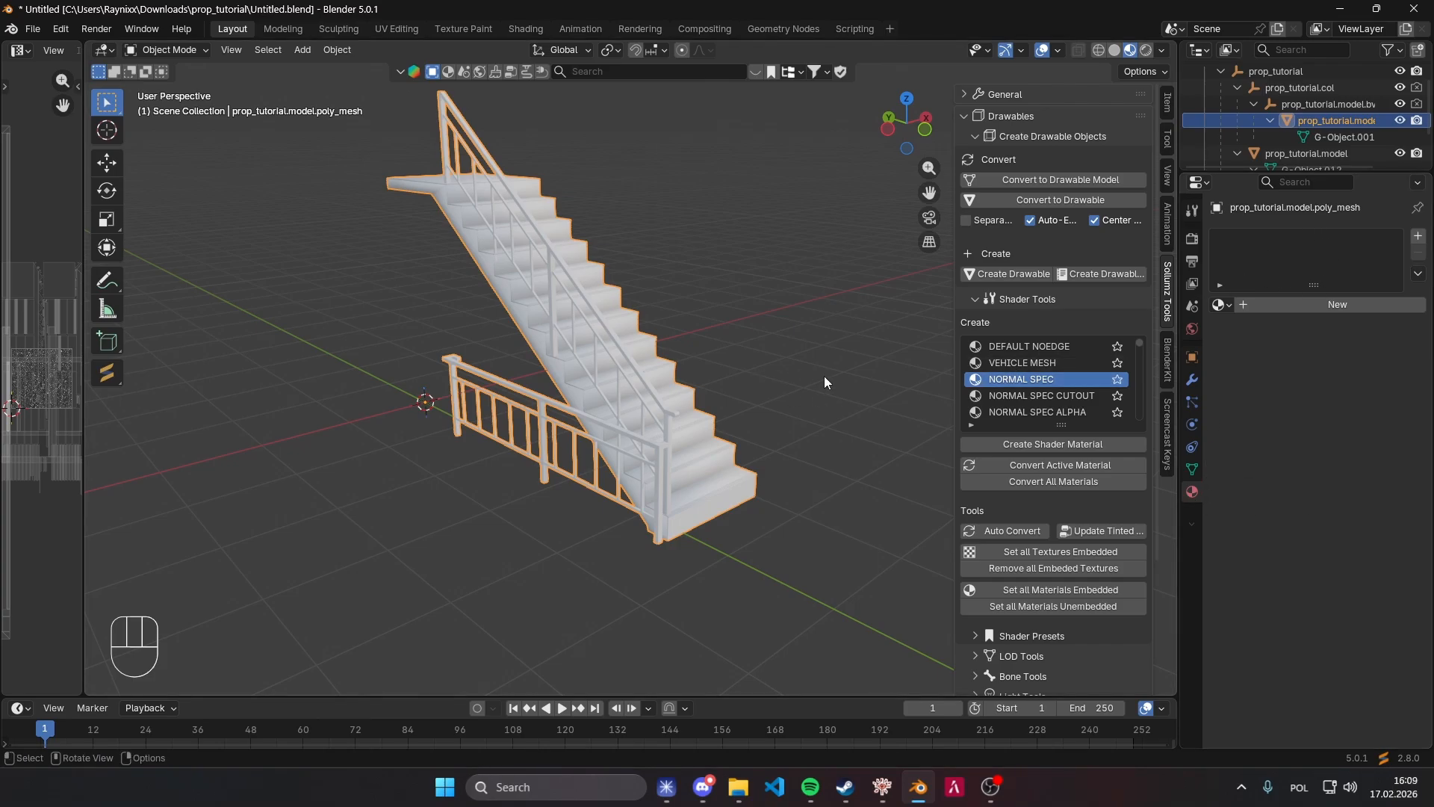
pyautogui.moveTo(825, 382); pyautogui.dragTo(853, 398, button='middle')
pyautogui.moveTo(699, 336); pyautogui.dragTo(643, 352, button='middle')
pyautogui.moveTo(734, 330); pyautogui.dragTo(861, 335, button='middle')
pyautogui.hotkey('ctrl', 's')
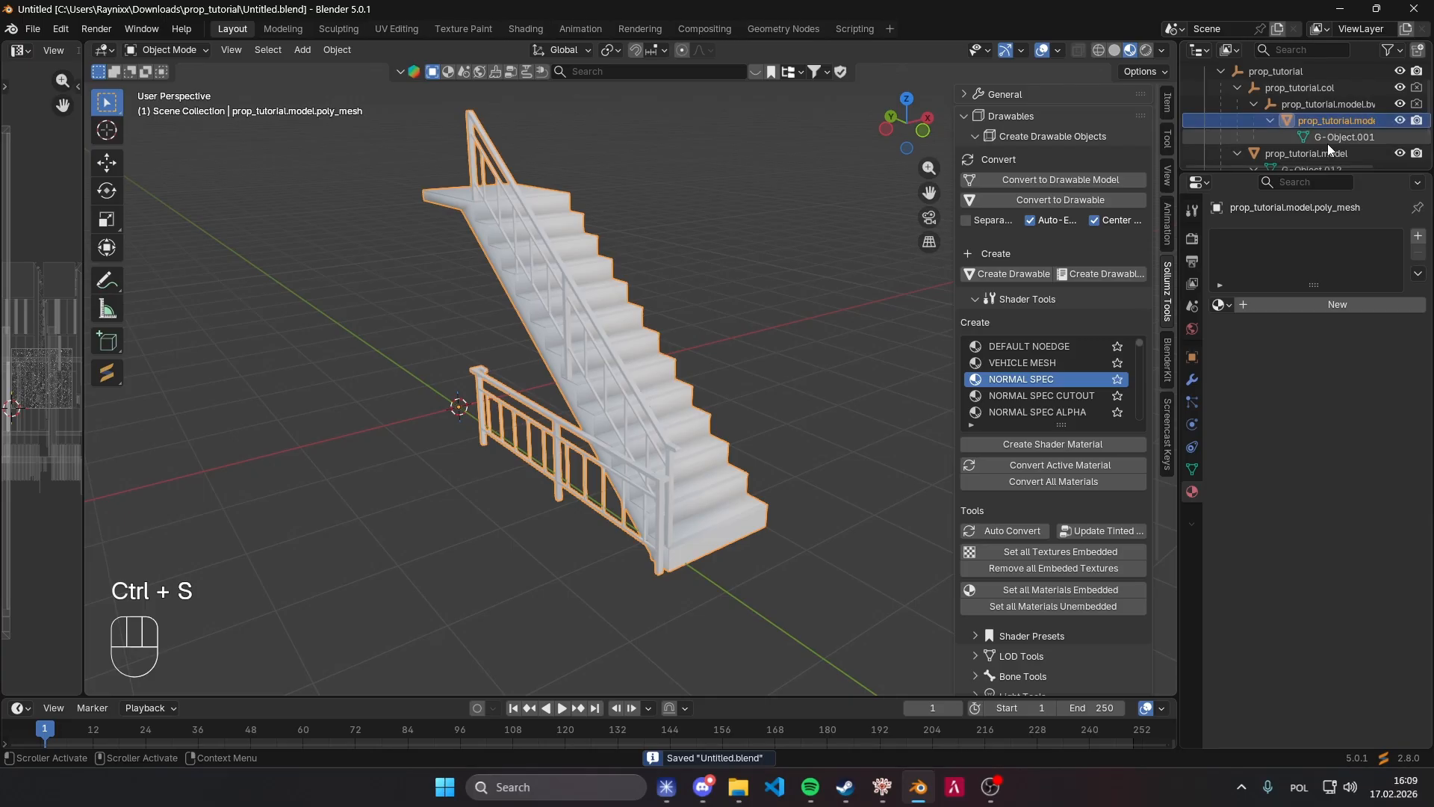
# Collapse the drawable object and shader tools and expand the Create Collision Material tools under Collisions.
pyautogui.scroll(-1, 1328, 144)
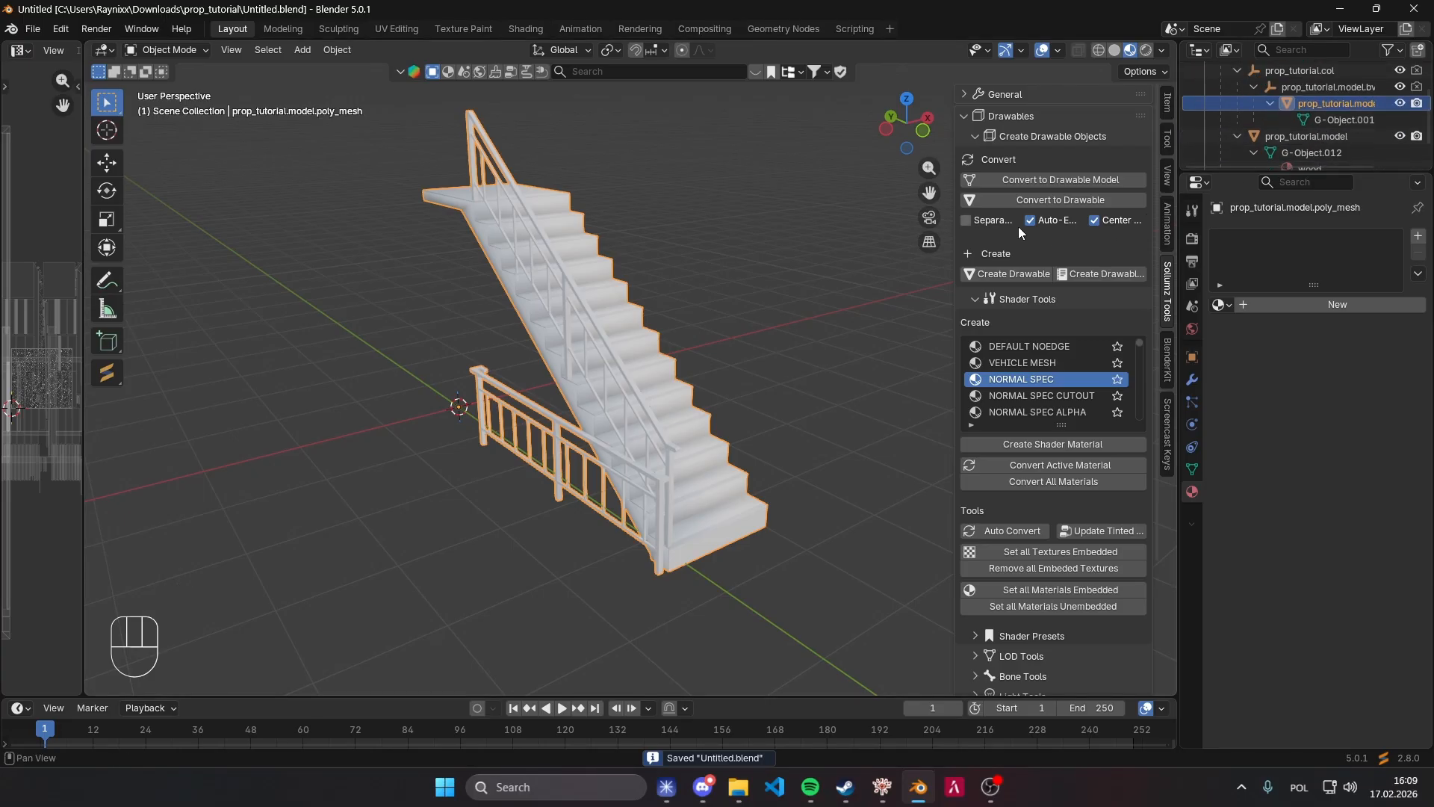
pyautogui.click(1027, 140)
pyautogui.click(1037, 157)
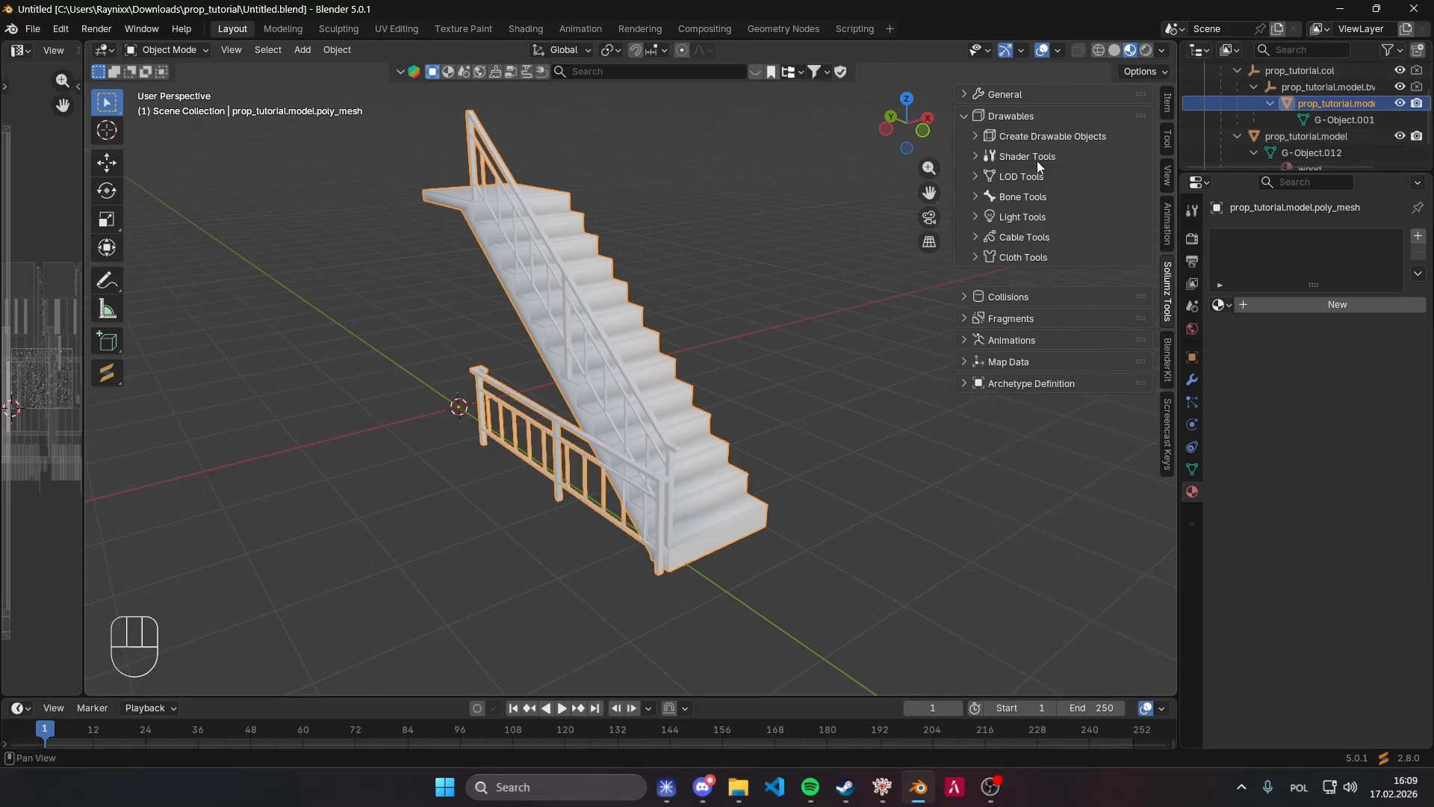
pyautogui.click(1009, 279)
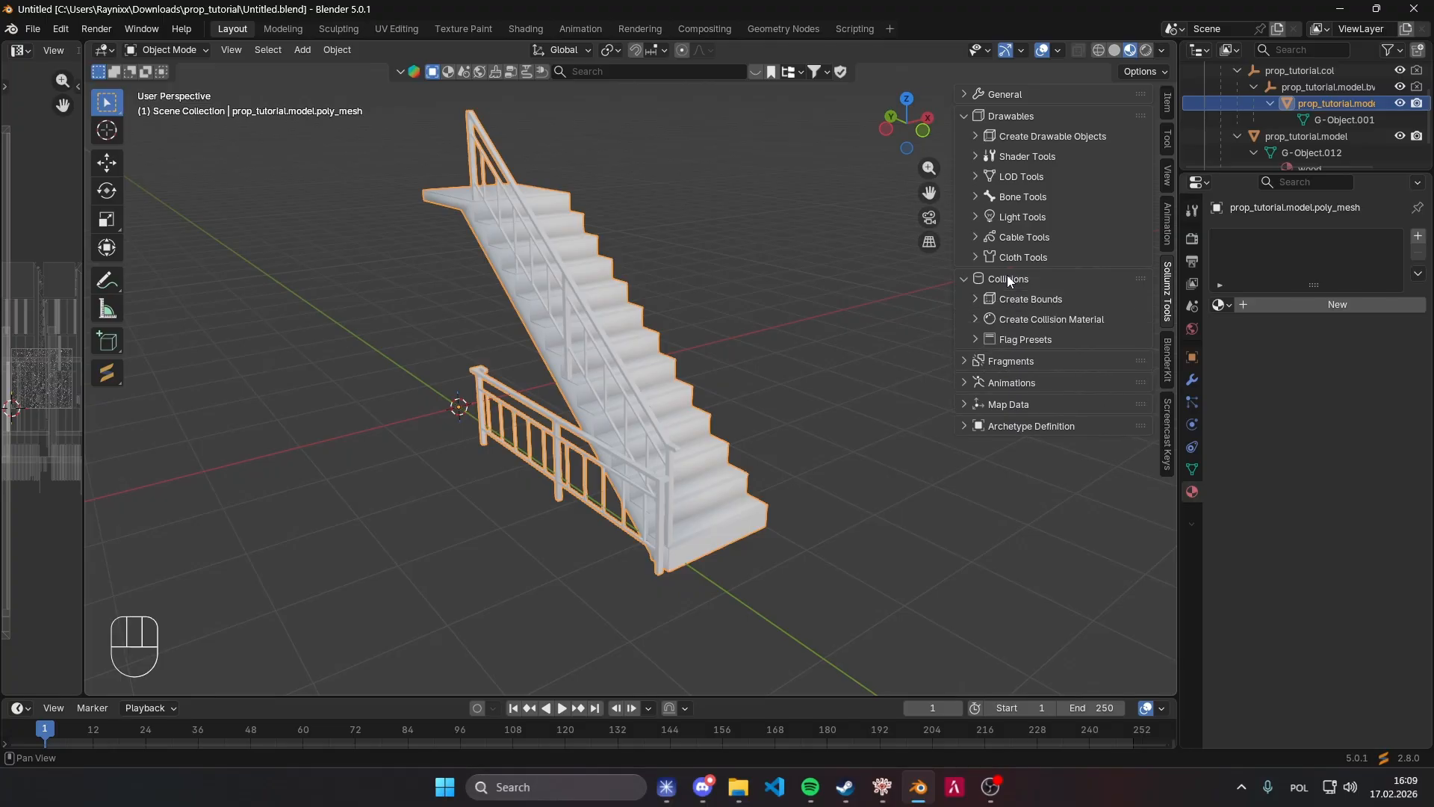
pyautogui.click(1044, 319)
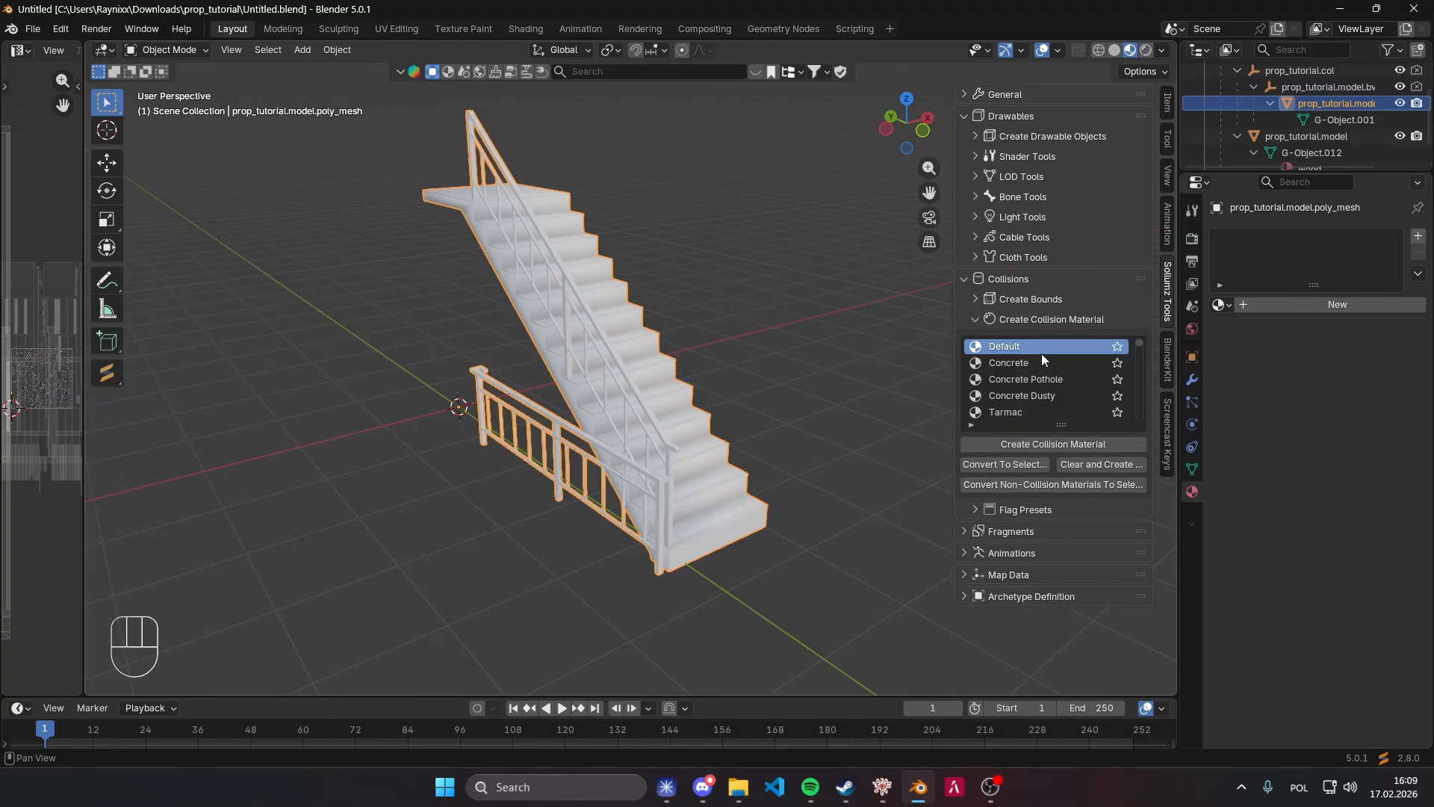
# Search the collision materials for Wood and create a Wood Solid Medium collision material on the collision mesh.
pyautogui.scroll(-6, 1039, 360)
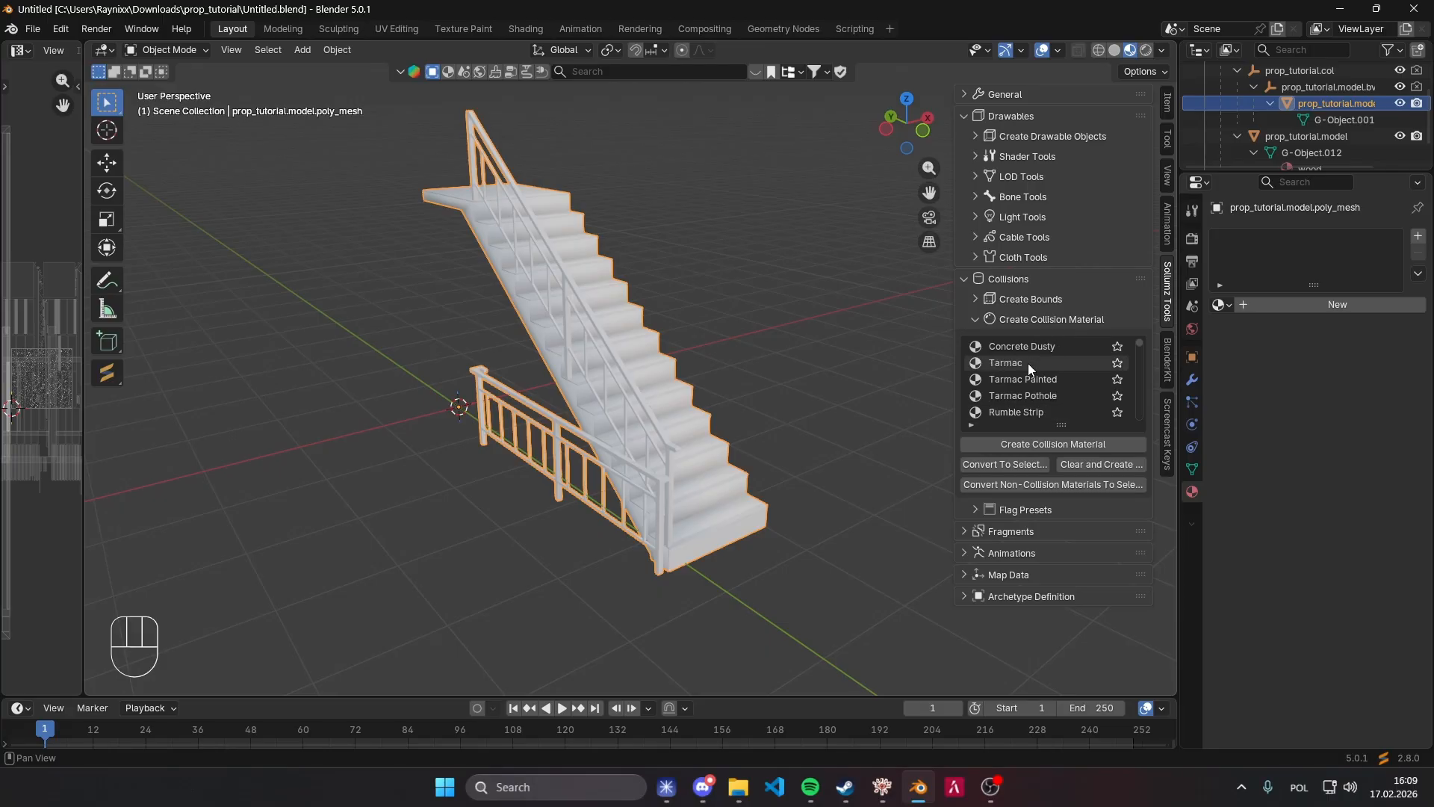
pyautogui.scroll(6, 1025, 364)
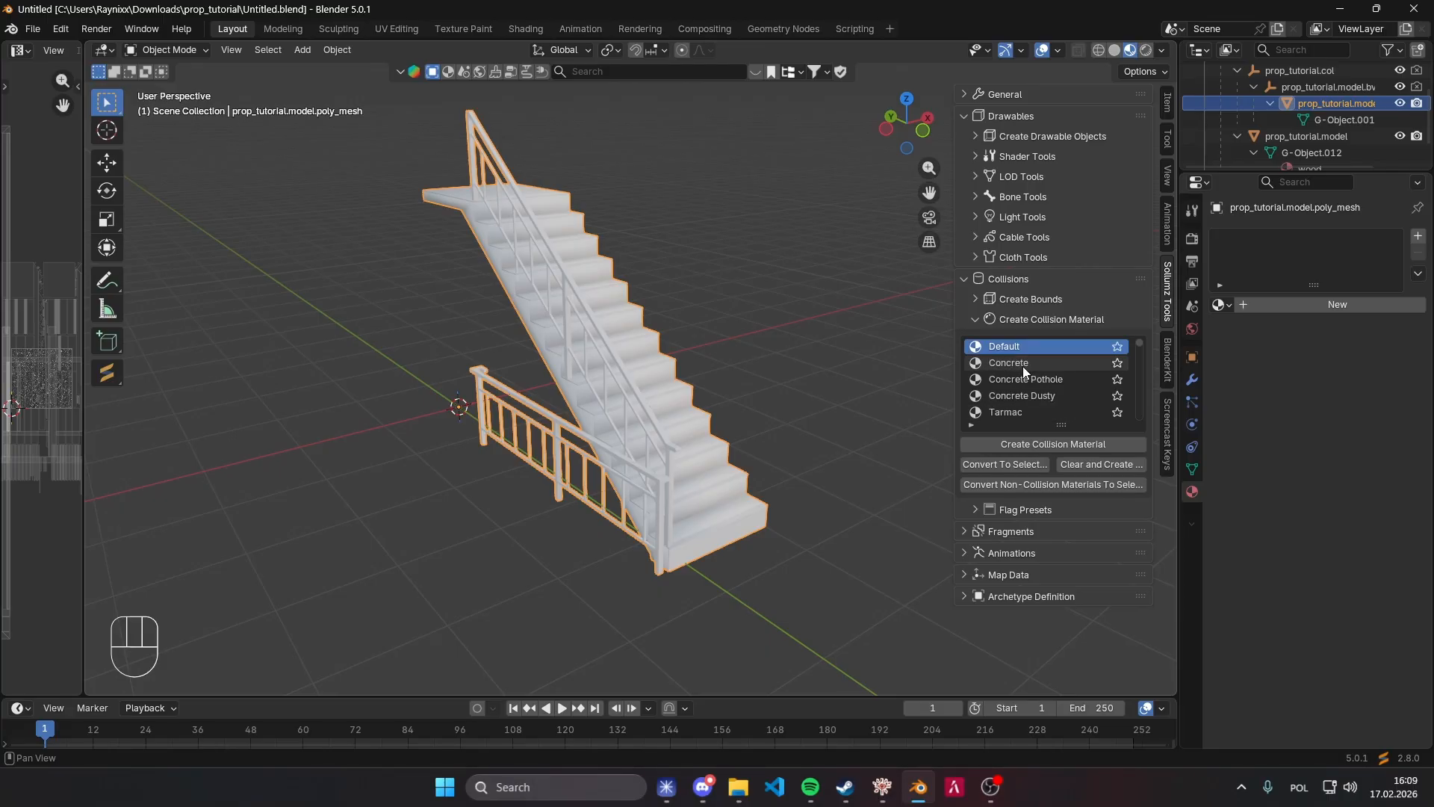
pyautogui.click(1023, 366)
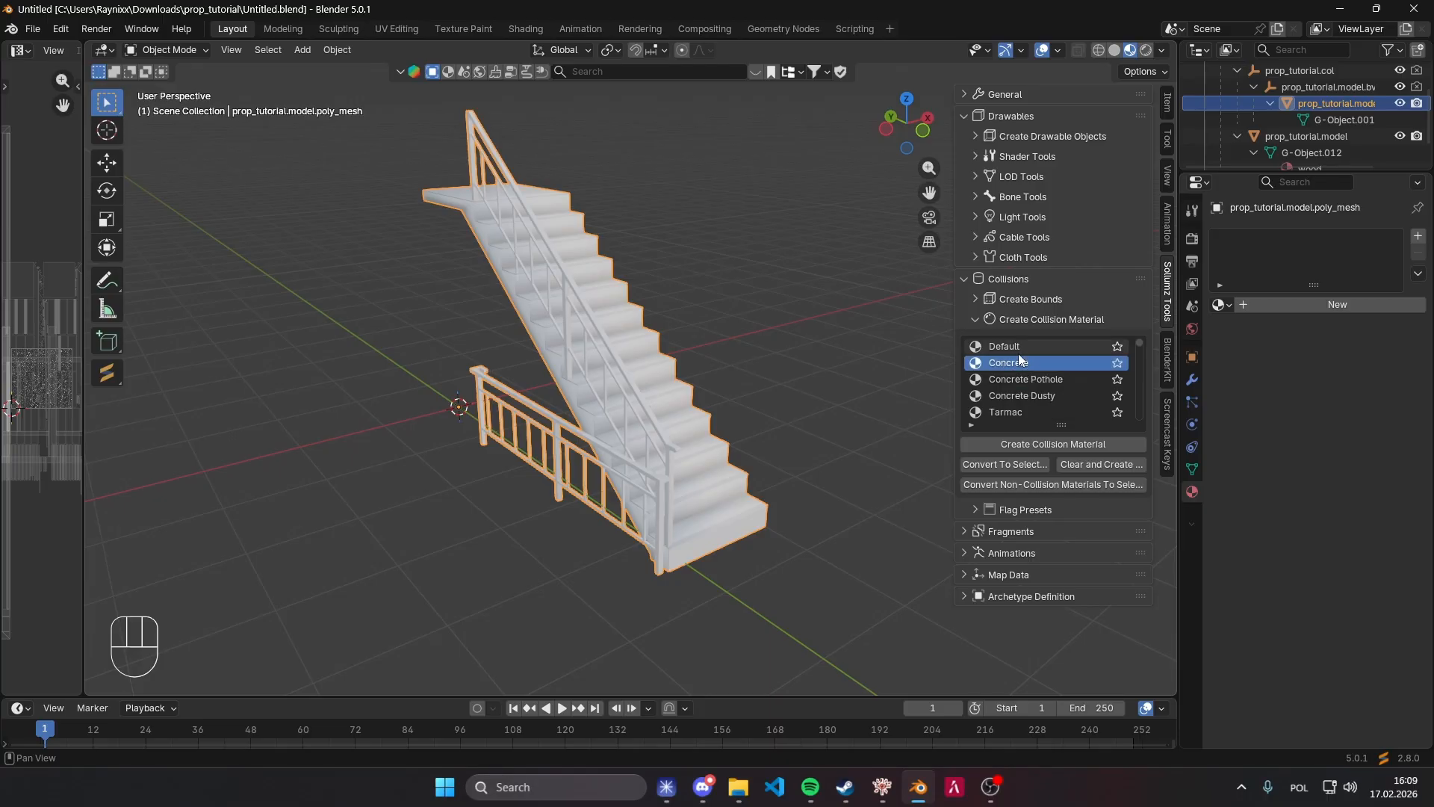
pyautogui.click(1042, 375)
pyautogui.hotkey('ctrl', 'f')
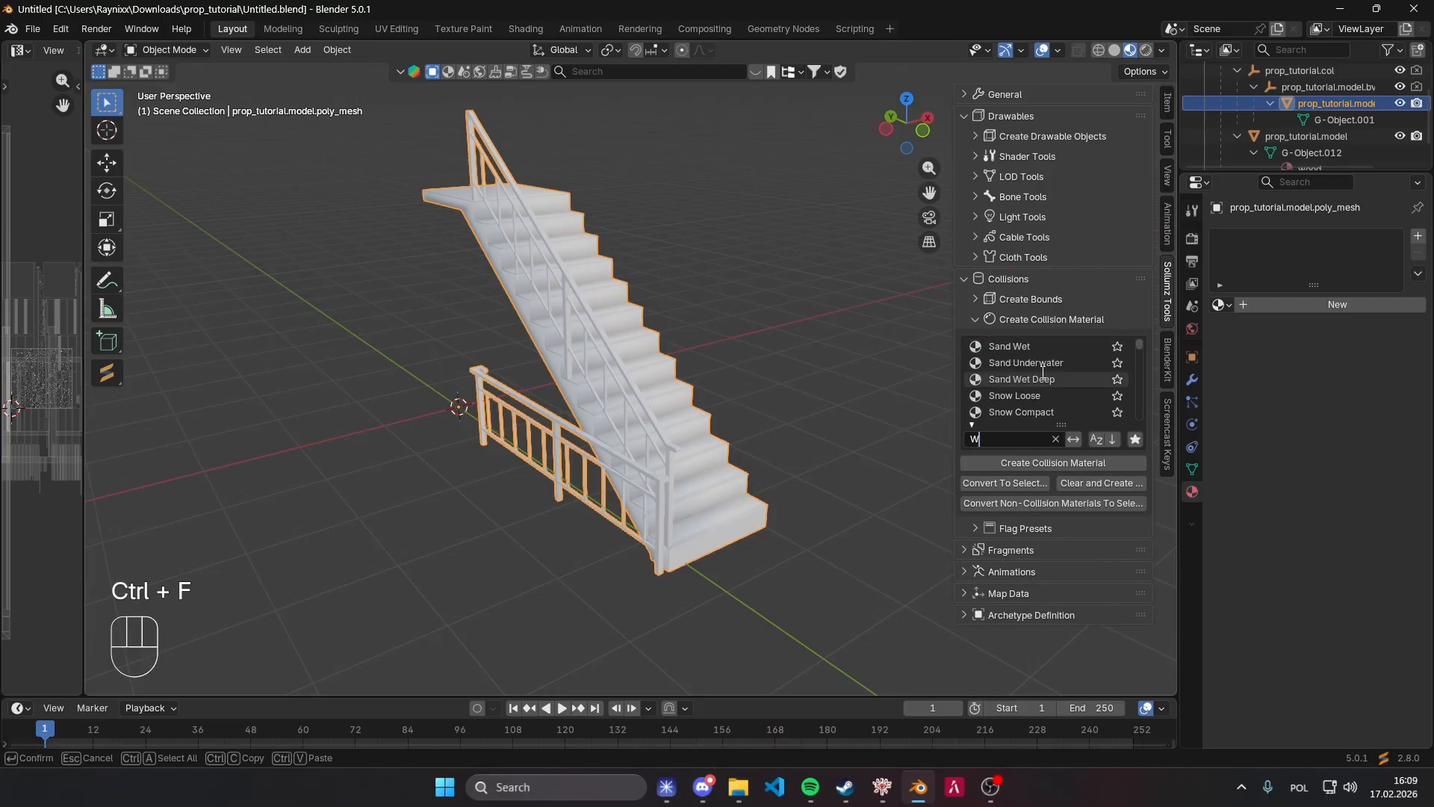
pyautogui.write('Wood')
pyautogui.click(1043, 374)
pyautogui.click(1053, 378)
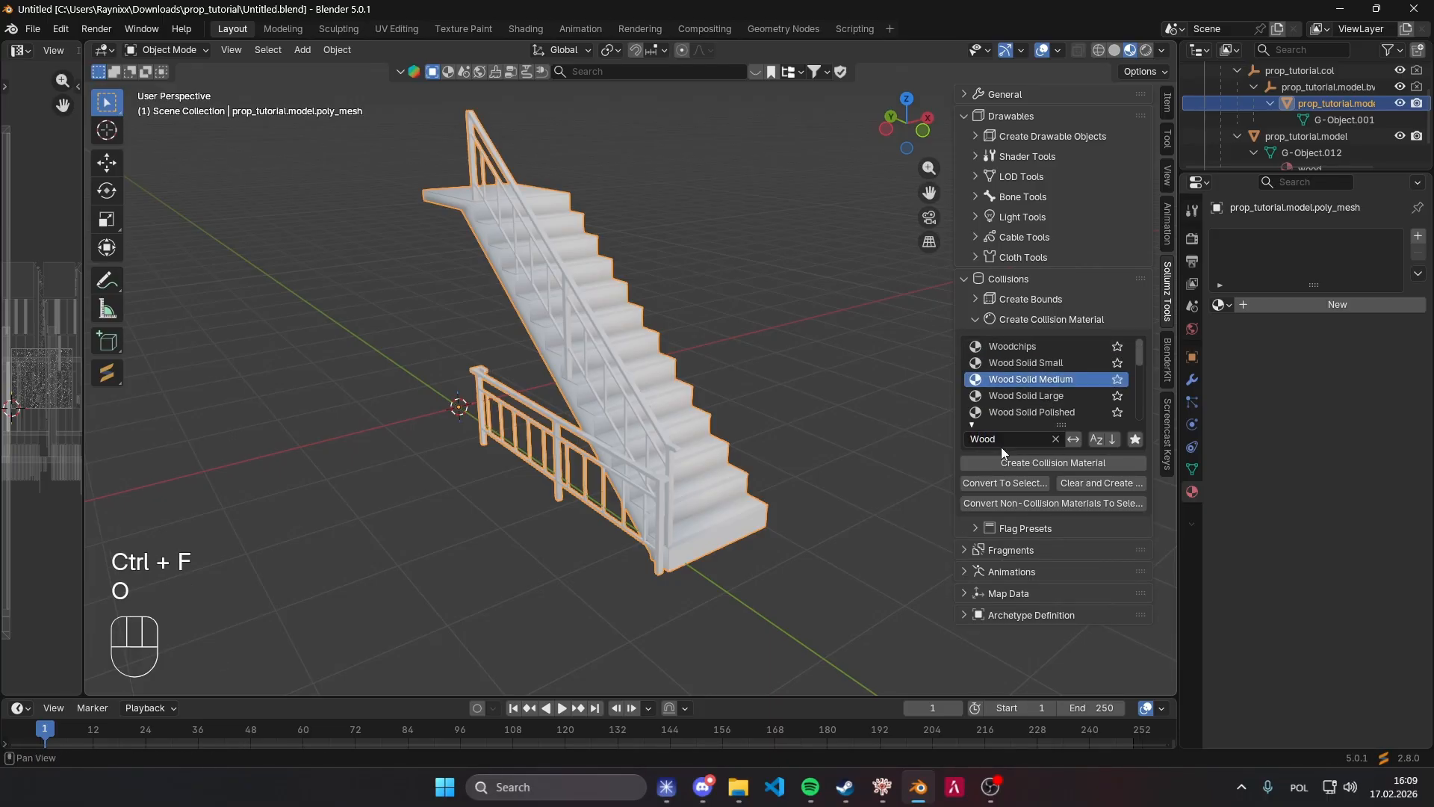
pyautogui.click(1005, 457)
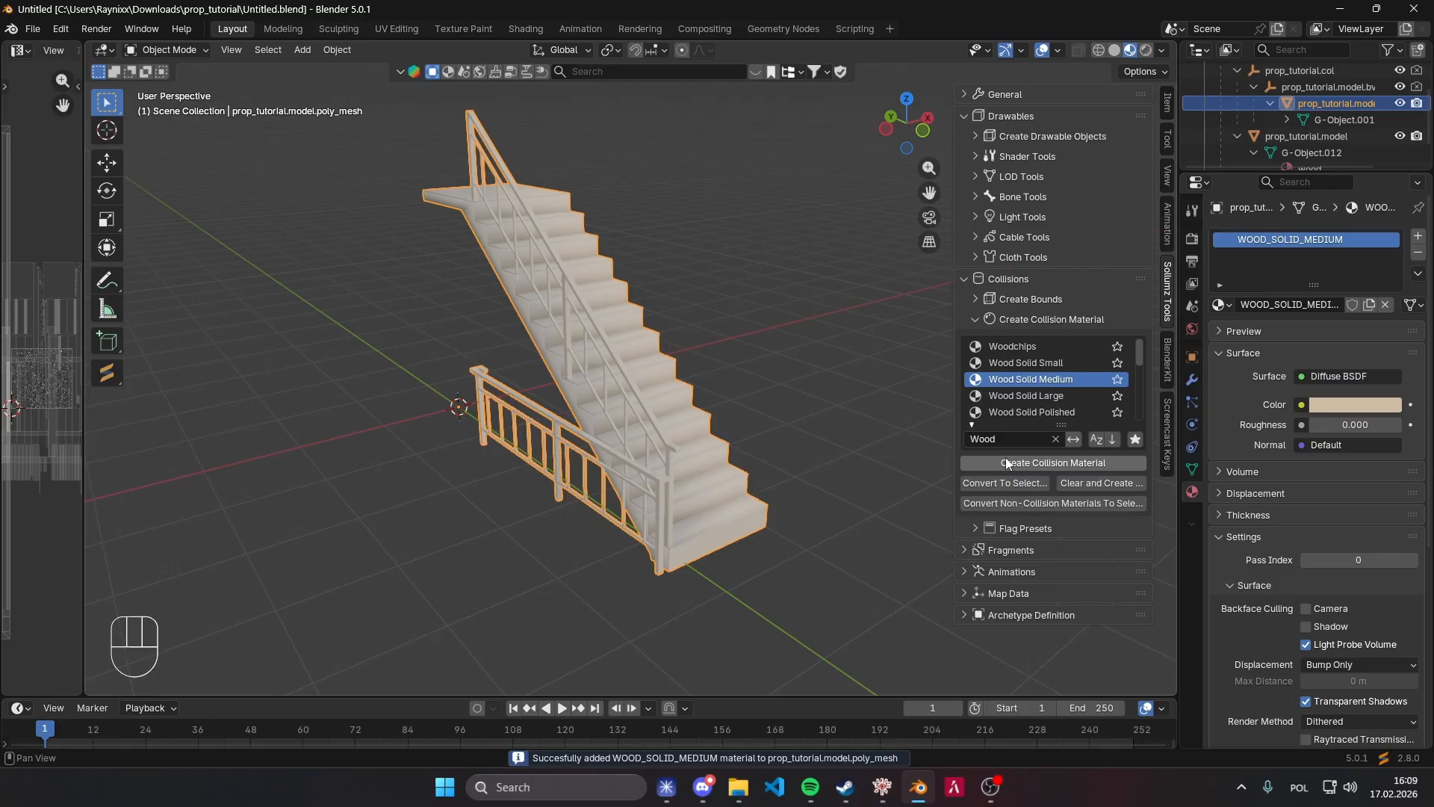
# Search the collision materials for Marb and add a Marble collision material to the collision mesh.
pyautogui.scroll(3, 508, 468)
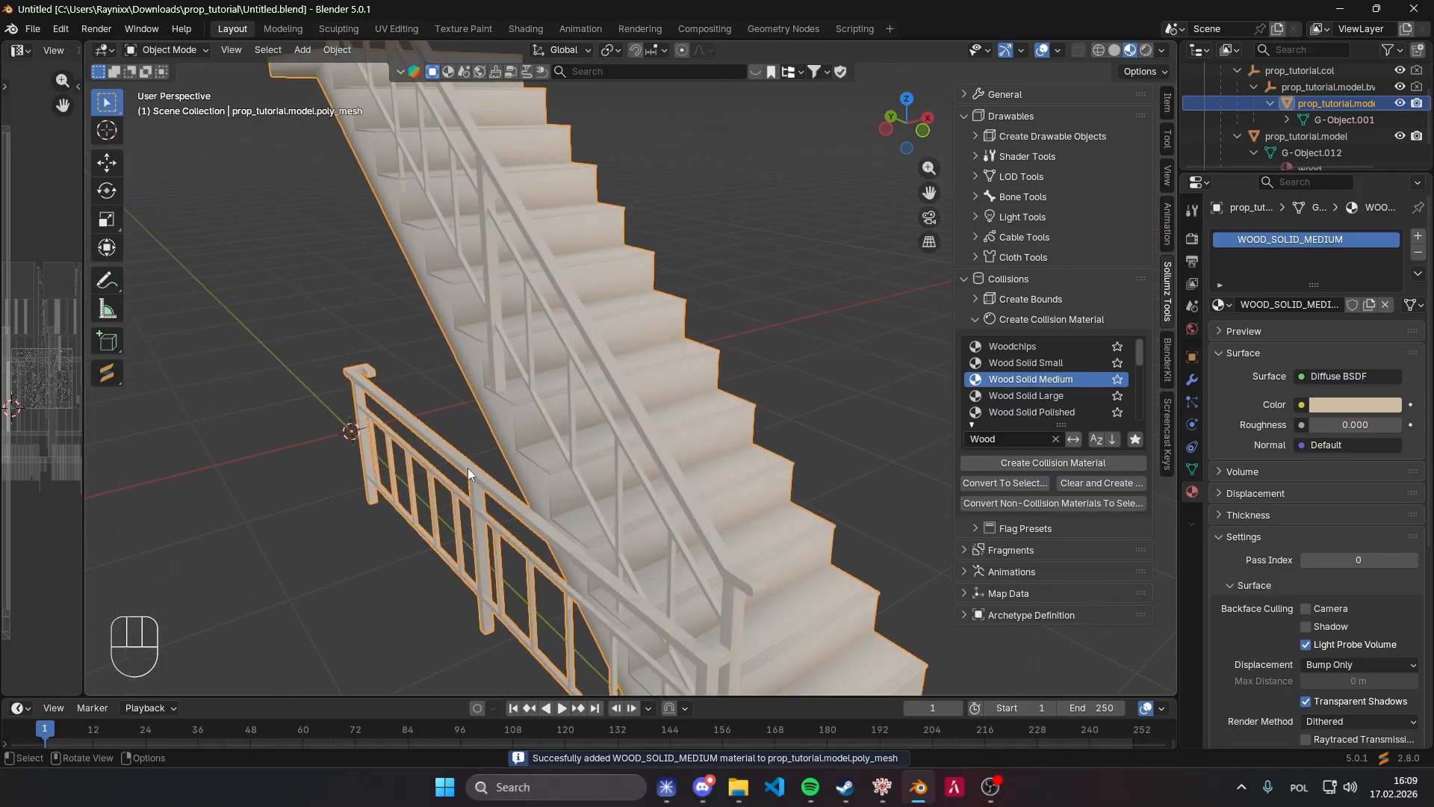
pyautogui.scroll(-4, 462, 455)
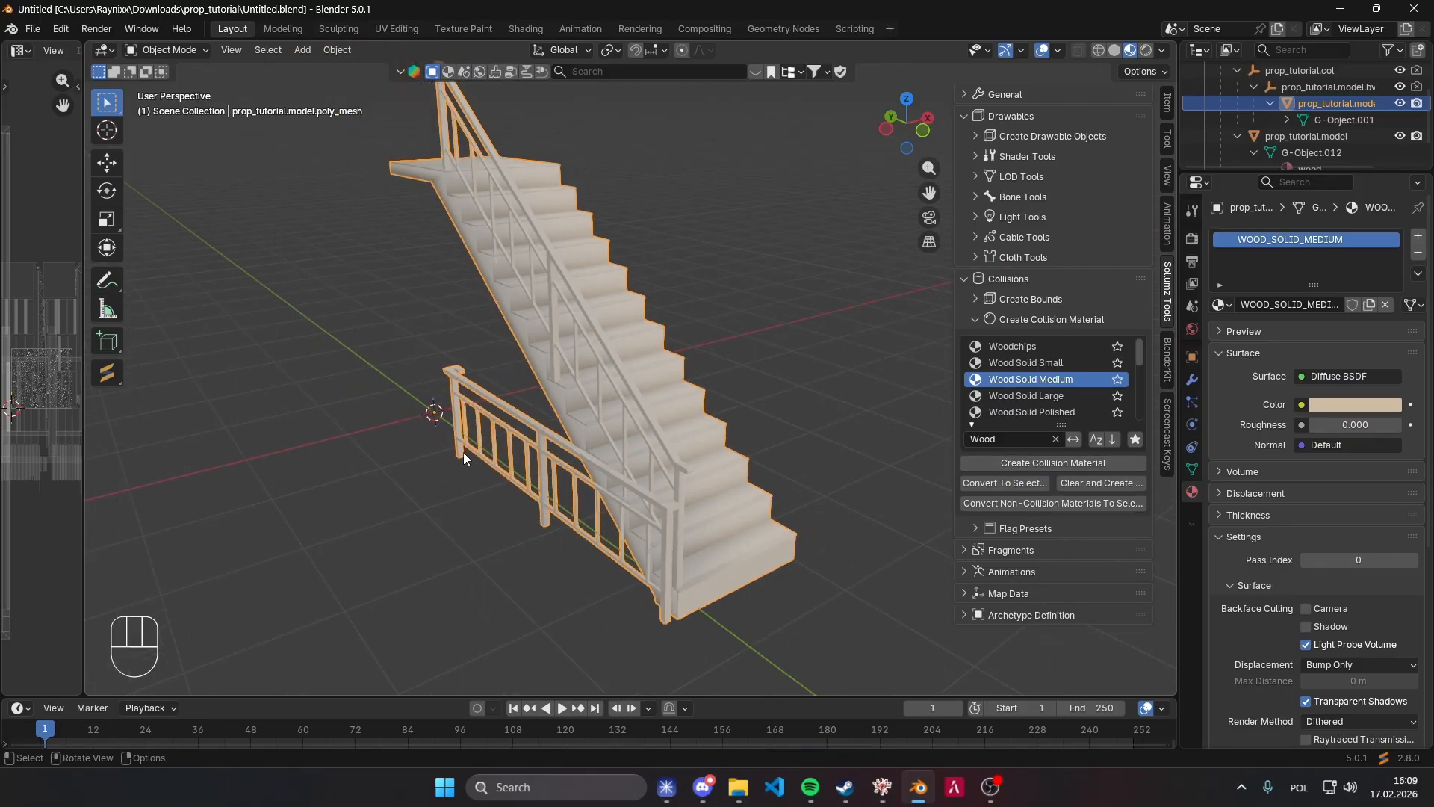
pyautogui.click(1012, 439)
pyautogui.press('BackSpace')
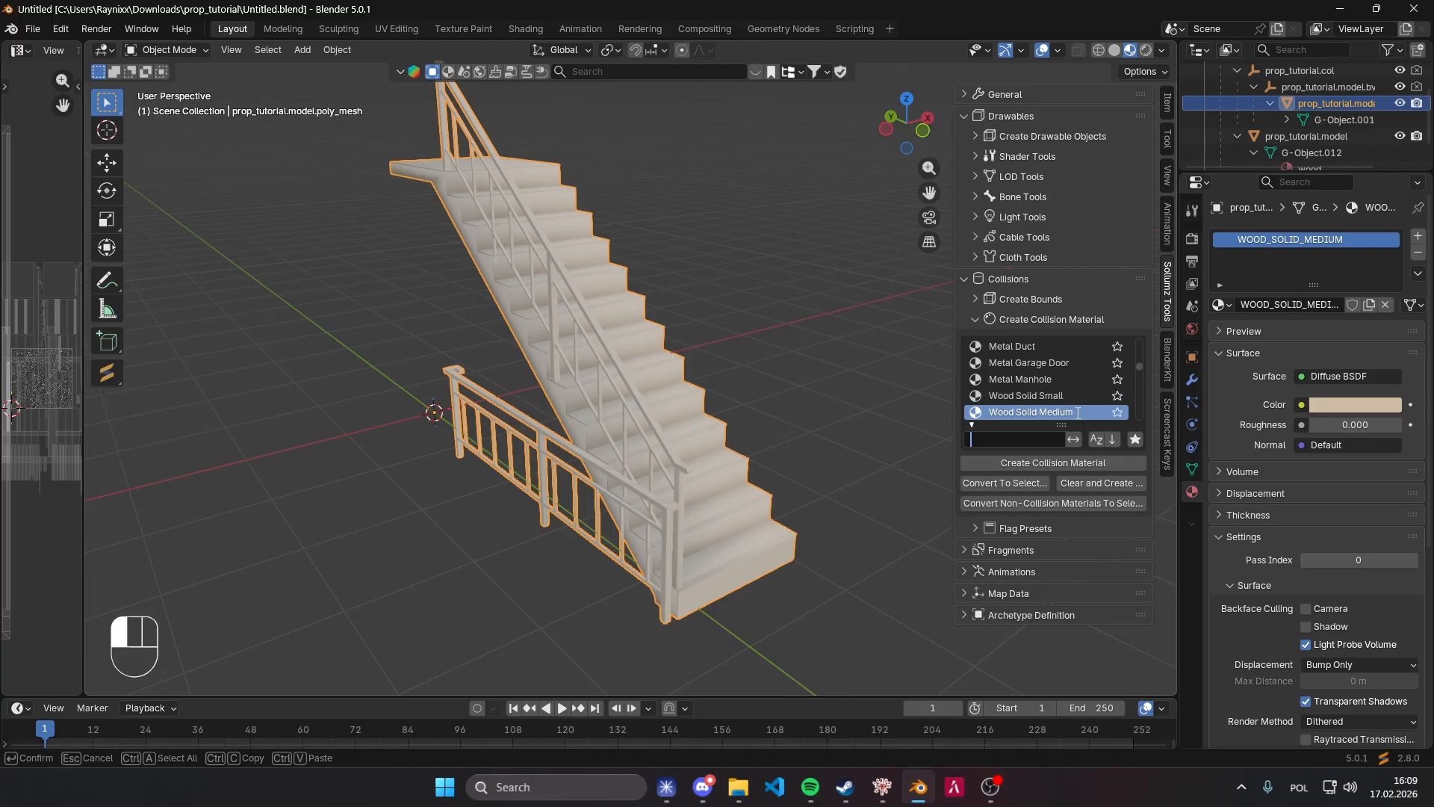
pyautogui.write('Marb')
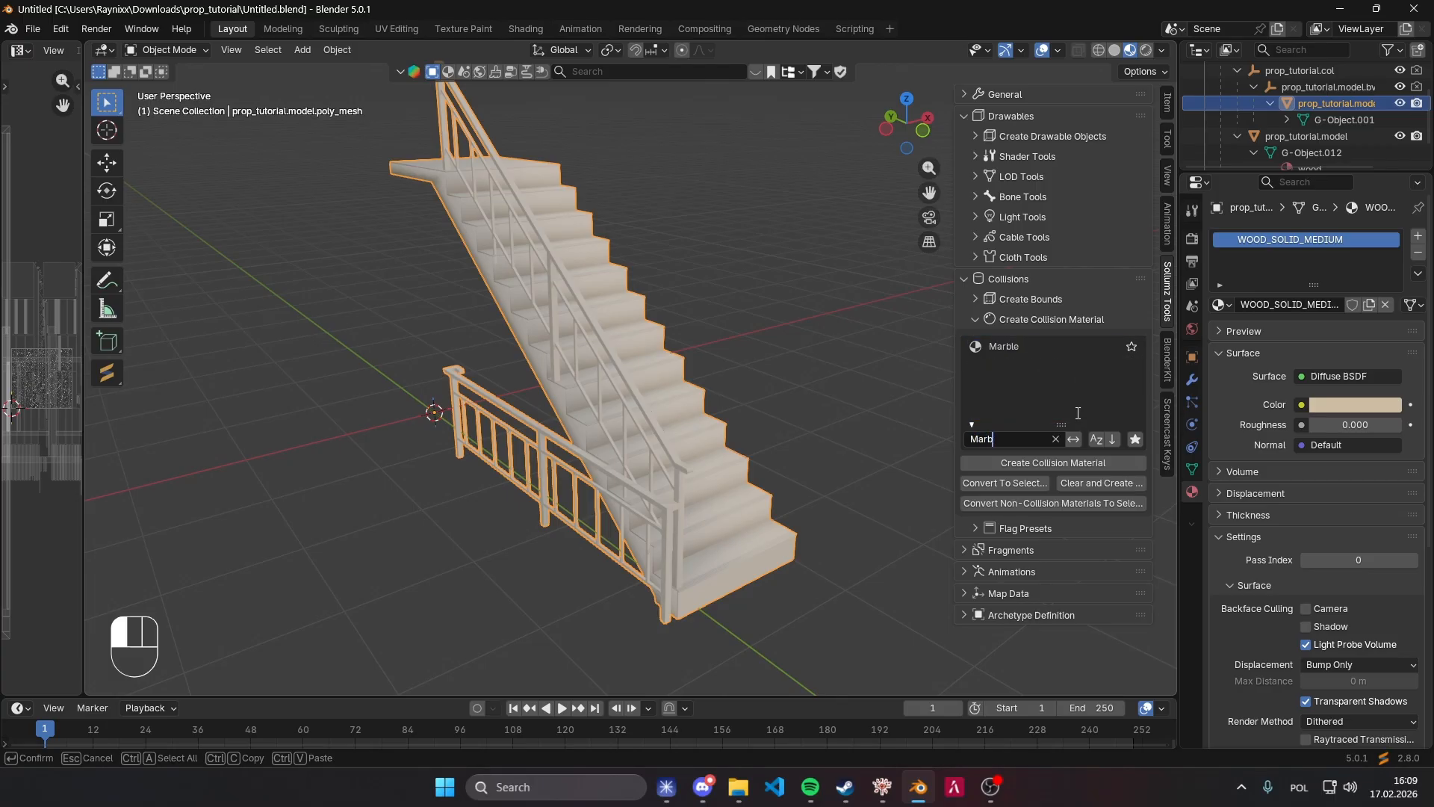
pyautogui.click(1012, 352)
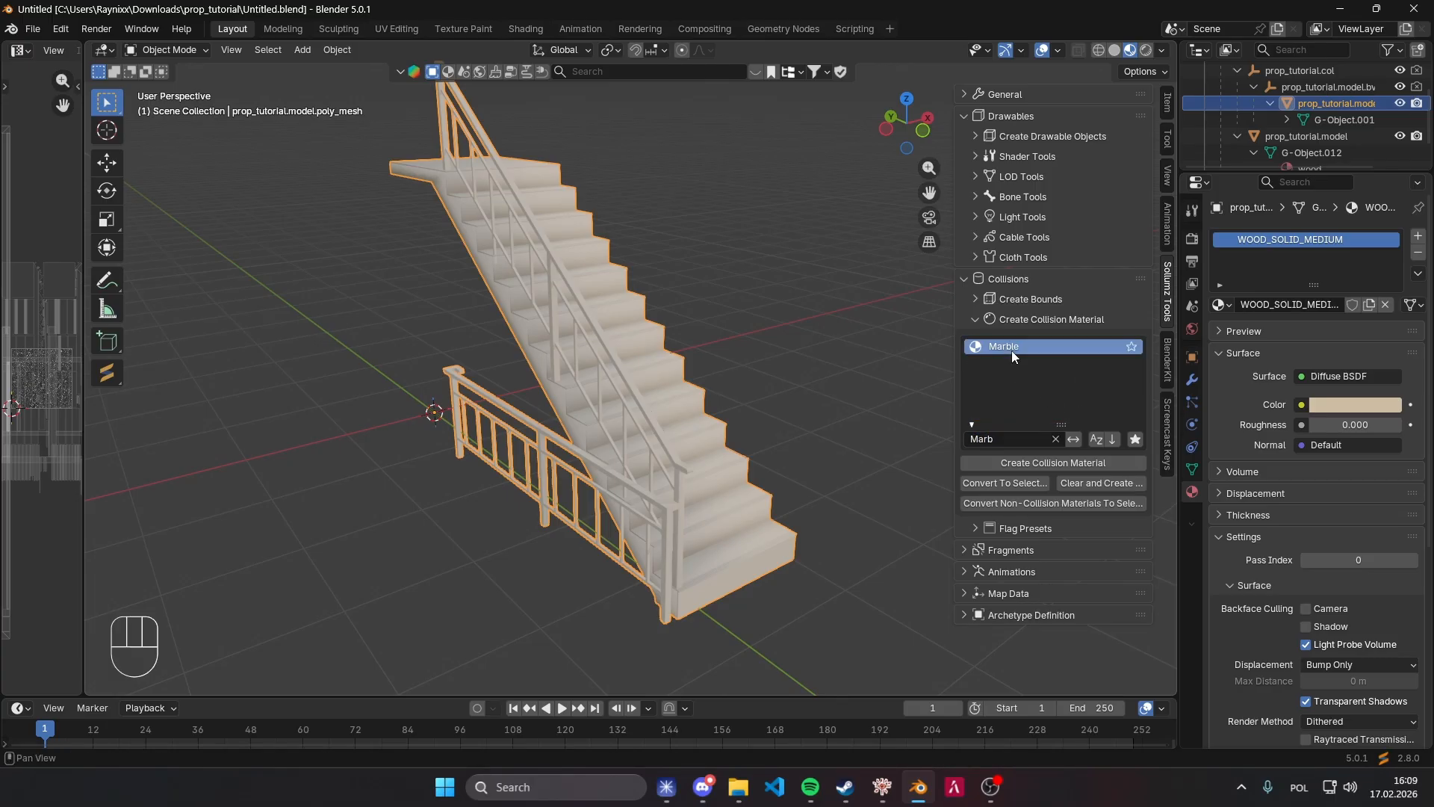
pyautogui.click(1060, 461)
# Enter Edit Mode on the collision mesh and switch to face selection.
pyautogui.keyDown('shift'); pyautogui.moveTo(736, 400); pyautogui.dragTo(752, 321, button='middle'); pyautogui.keyUp('shift')
pyautogui.scroll(3, 807, 287)
pyautogui.scroll(-1, 747, 326)
pyautogui.moveTo(744, 329)
pyautogui.keyDown('shift'); pyautogui.mouseDown(button='middle')
pyautogui.moveTo(729, 352)
pyautogui.moveTo(759, 369)
pyautogui.moveTo(728, 325)
pyautogui.mouseUp(button='middle'); pyautogui.keyUp('shift')
pyautogui.scroll(1, 727, 325)
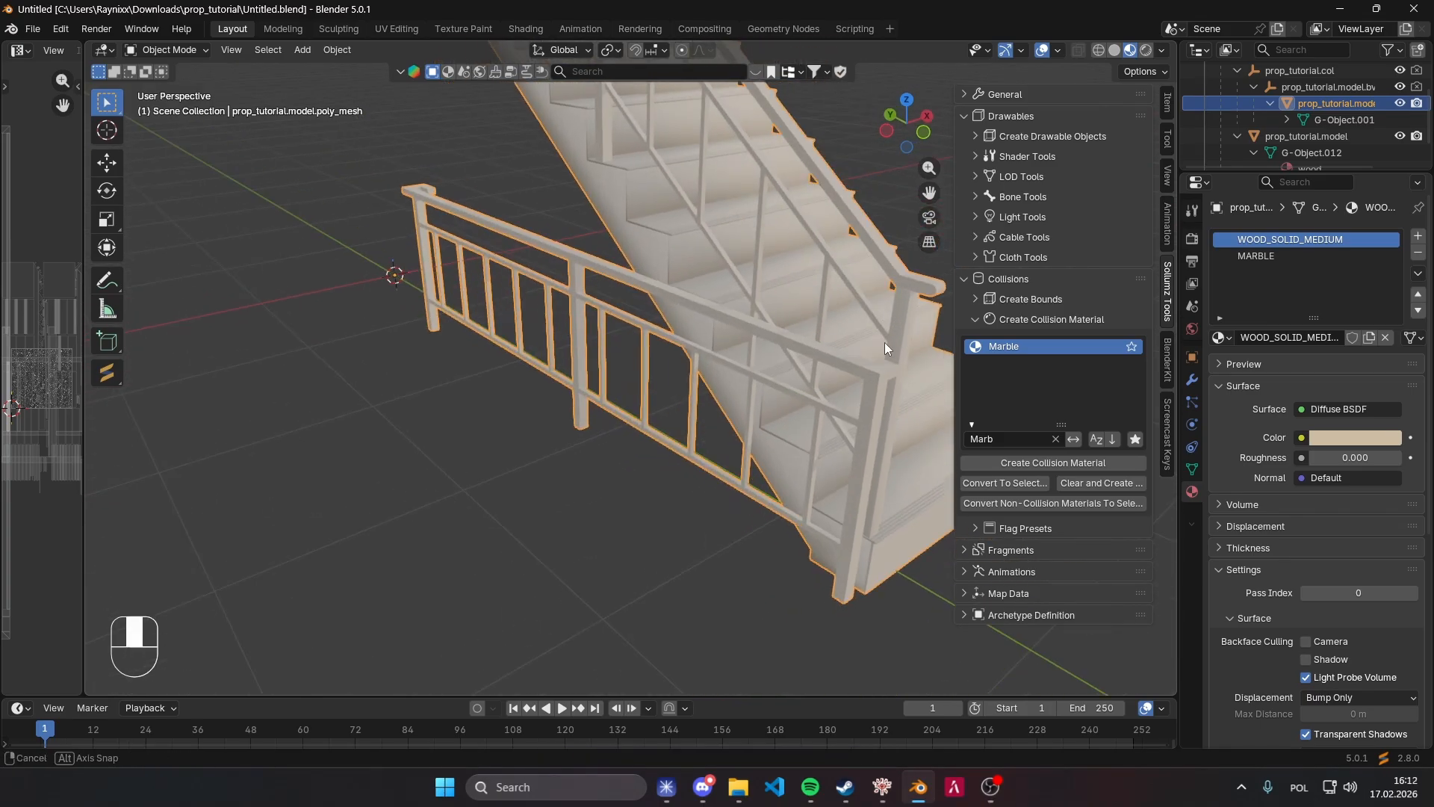
pyautogui.keyDown('shift'); pyautogui.moveTo(884, 342); pyautogui.dragTo(770, 433, button='middle'); pyautogui.keyUp('shift')
pyautogui.scroll(-1, 764, 375)
pyautogui.scroll(-1, 770, 415)
pyautogui.scroll(2, 790, 401)
pyautogui.keyDown('shift'); pyautogui.hscroll(-1, 792, 399); pyautogui.keyUp('shift')
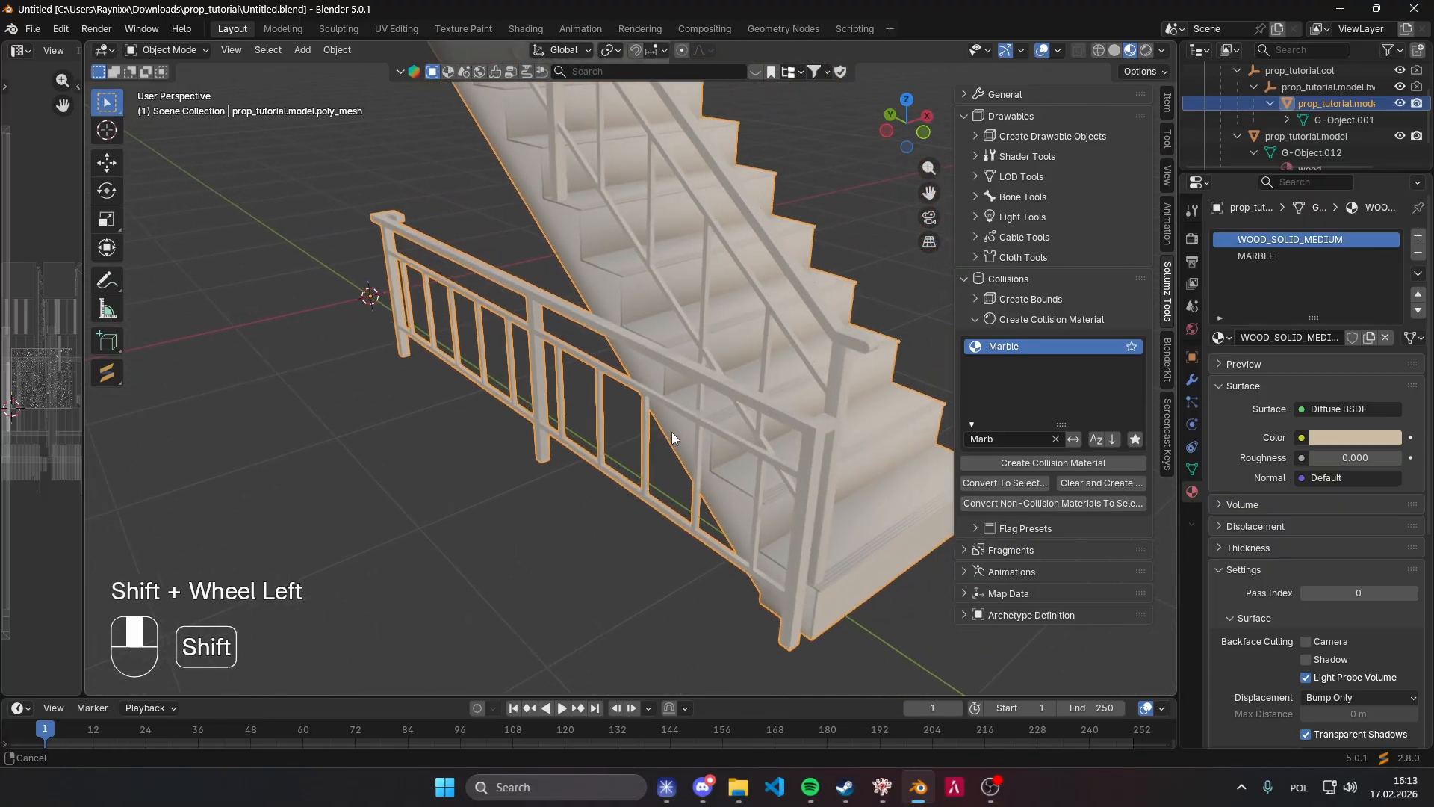
pyautogui.press('Tab')
pyautogui.moveTo(707, 387)
pyautogui.mouseDown(button='middle')
pyautogui.moveTo(681, 417)
pyautogui.moveTo(715, 392)
pyautogui.mouseUp(button='middle')
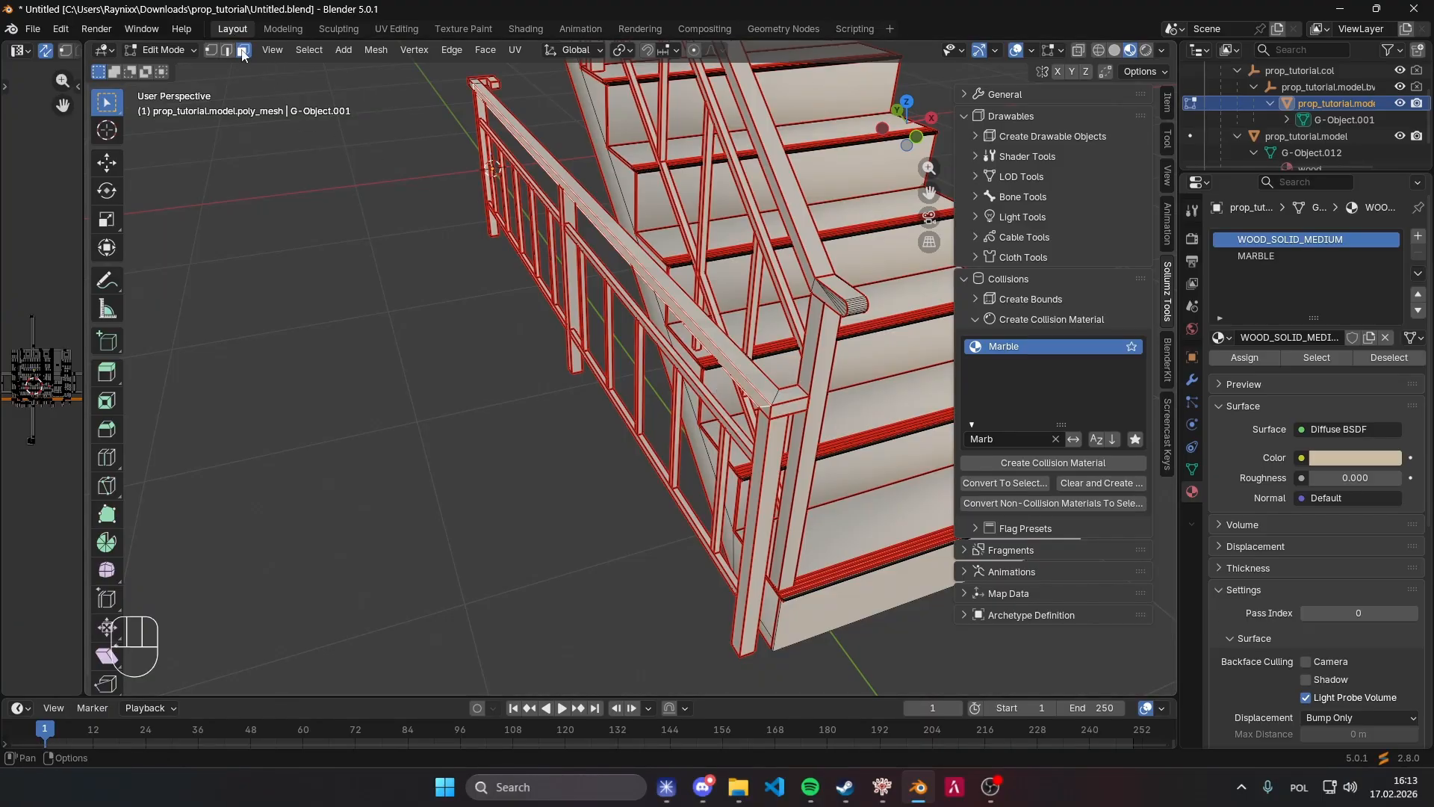
# Select the linked faces of the lower railing's handrail, upper rail segments and middle post.
pyautogui.moveTo(664, 250)
pyautogui.mouseDown(button='middle')
pyautogui.moveTo(614, 258)
pyautogui.moveTo(682, 264)
pyautogui.mouseUp(button='middle')
pyautogui.press('l')
pyautogui.press('l')
pyautogui.press('l')
pyautogui.press('l')
pyautogui.press('l')
pyautogui.press('l')
pyautogui.press('l')
pyautogui.press('l')
pyautogui.press('l')
pyautogui.press('l')
pyautogui.press('l')
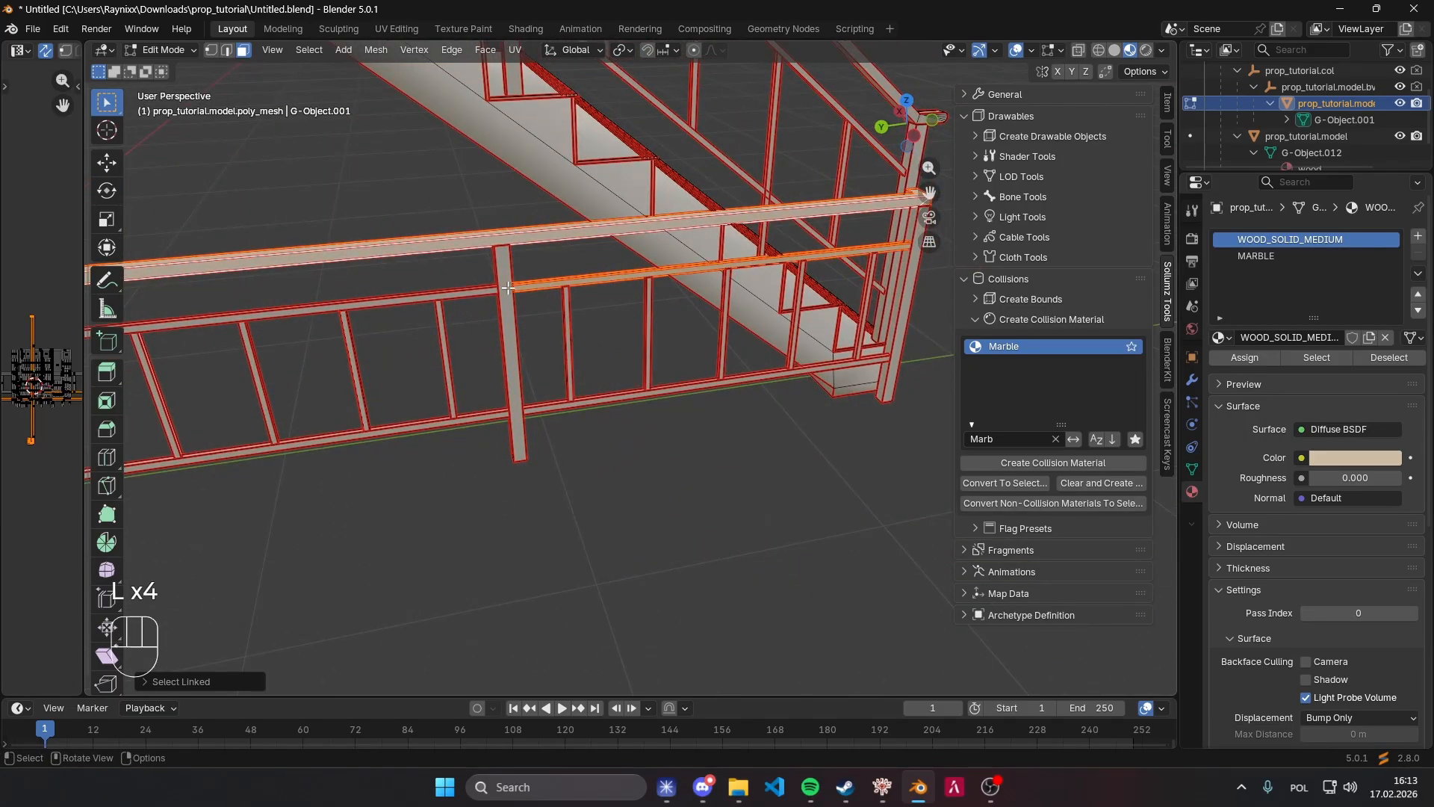
pyautogui.press('l')
pyautogui.press('l')
# Add the lower railing's far end post, bottom rails and most of its balusters to the selection.
pyautogui.moveTo(446, 320); pyautogui.dragTo(404, 320, button='middle')
pyautogui.scroll(-3, 403, 320)
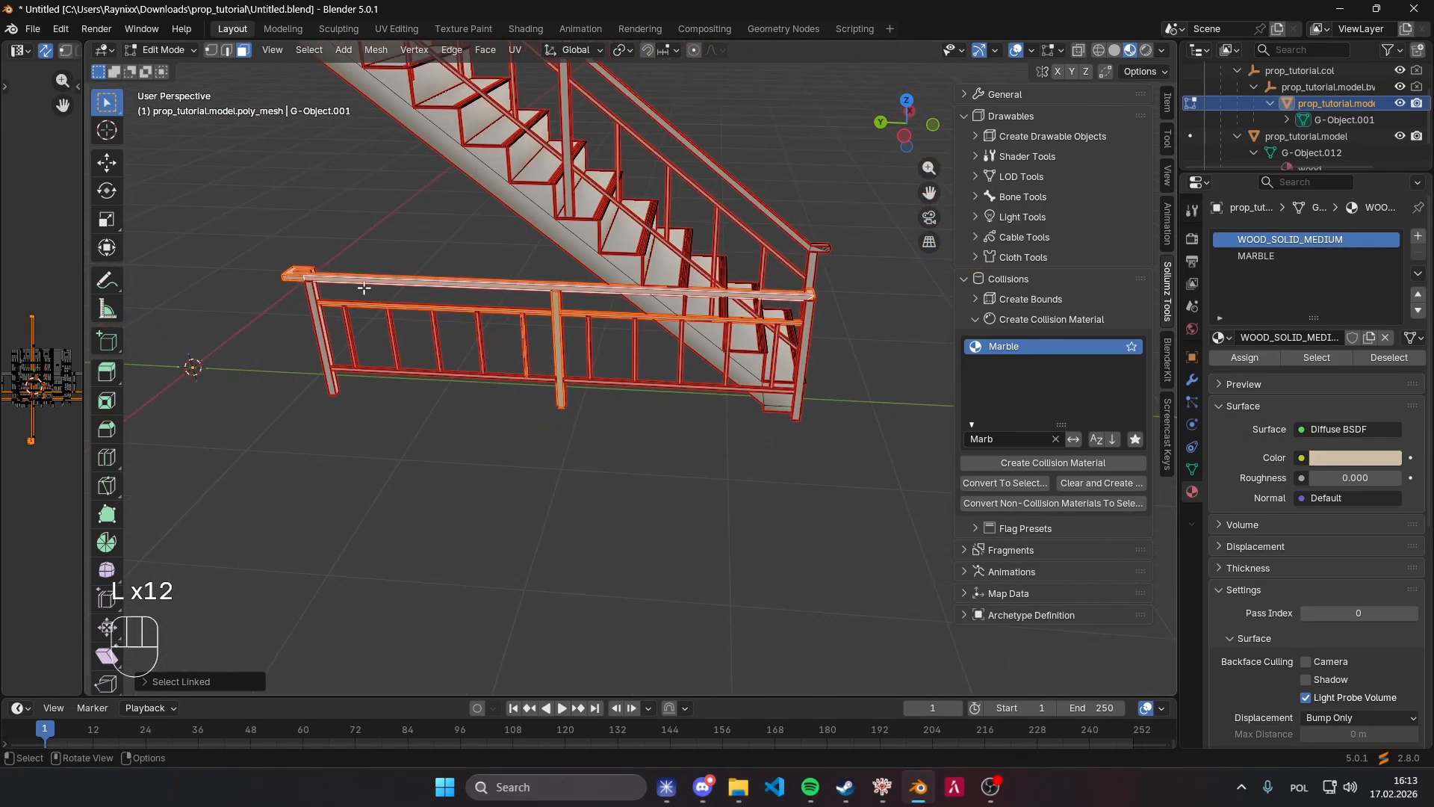
pyautogui.keyDown('shift'); pyautogui.moveTo(268, 248); pyautogui.dragTo(519, 418); pyautogui.keyUp('shift')
pyautogui.moveTo(528, 419); pyautogui.dragTo(463, 352, button='middle')
pyautogui.keyDown('shift'); pyautogui.moveTo(706, 340); pyautogui.dragTo(911, 517); pyautogui.keyUp('shift')
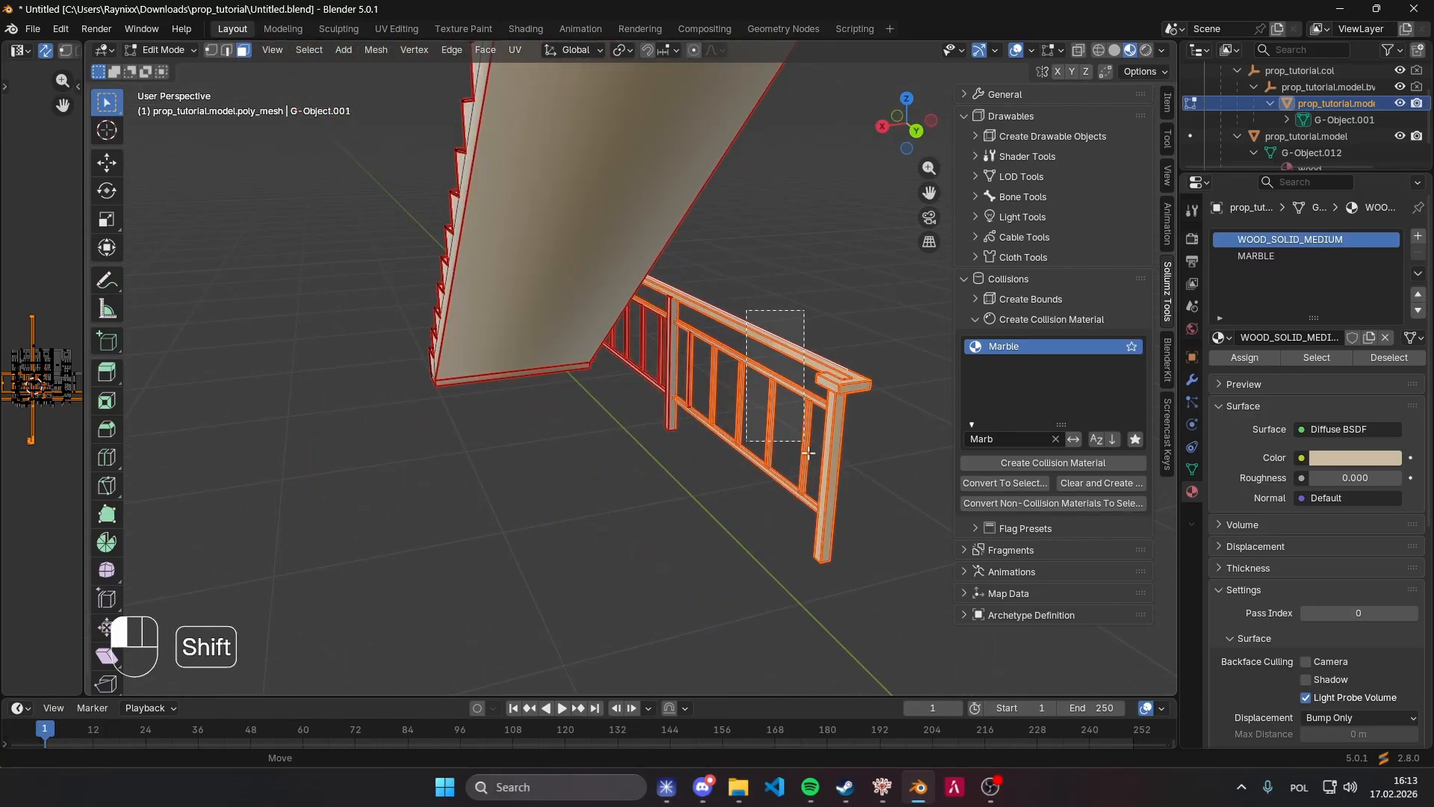
pyautogui.keyDown('shift'); pyautogui.moveTo(633, 390); pyautogui.dragTo(676, 424); pyautogui.keyUp('shift')
pyautogui.keyDown('shift'); pyautogui.moveTo(641, 360); pyautogui.dragTo(724, 420); pyautogui.keyUp('shift')
pyautogui.moveTo(710, 426); pyautogui.dragTo(598, 403, button='middle')
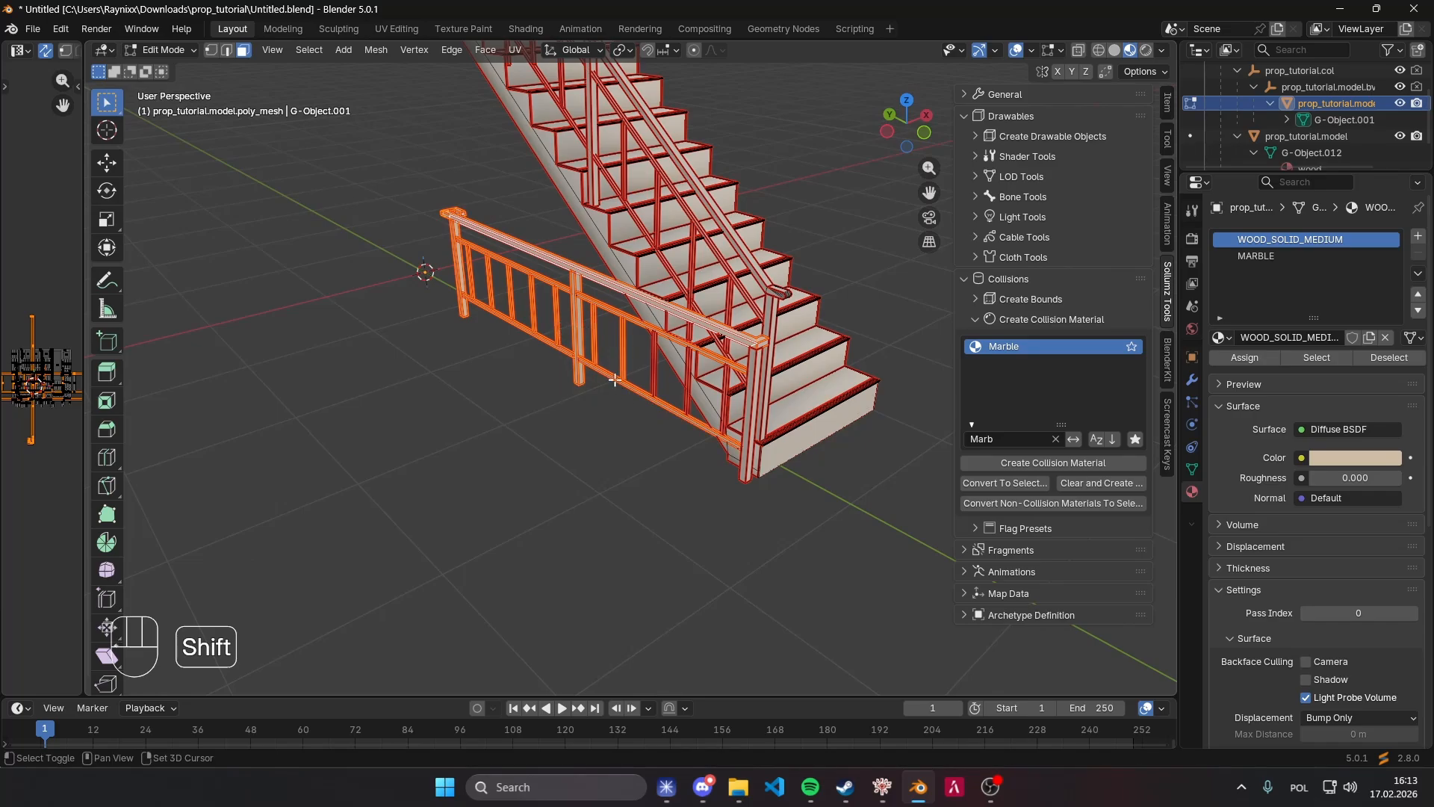
pyautogui.keyDown('shift'); pyautogui.moveTo(555, 259); pyautogui.dragTo(563, 286); pyautogui.keyUp('shift')
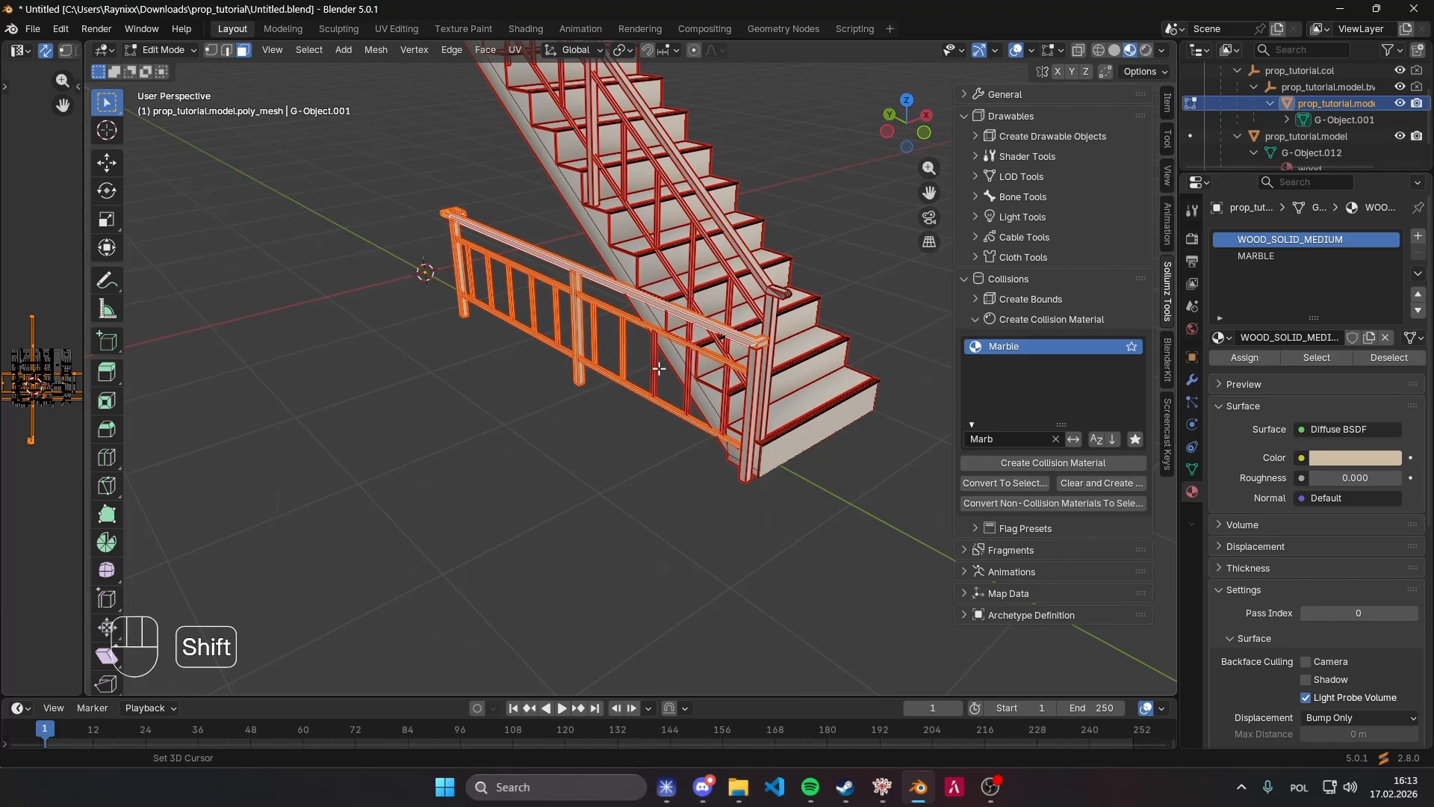
# Add the remaining balusters of the lower railing beside the staircase to the selection, working from both sides.
pyautogui.moveTo(659, 368); pyautogui.dragTo(596, 371, button='middle')
pyautogui.scroll(4, 587, 373)
pyautogui.scroll(-2, 587, 373)
pyautogui.keyDown('shift'); pyautogui.moveTo(588, 358); pyautogui.dragTo(626, 409); pyautogui.keyUp('shift')
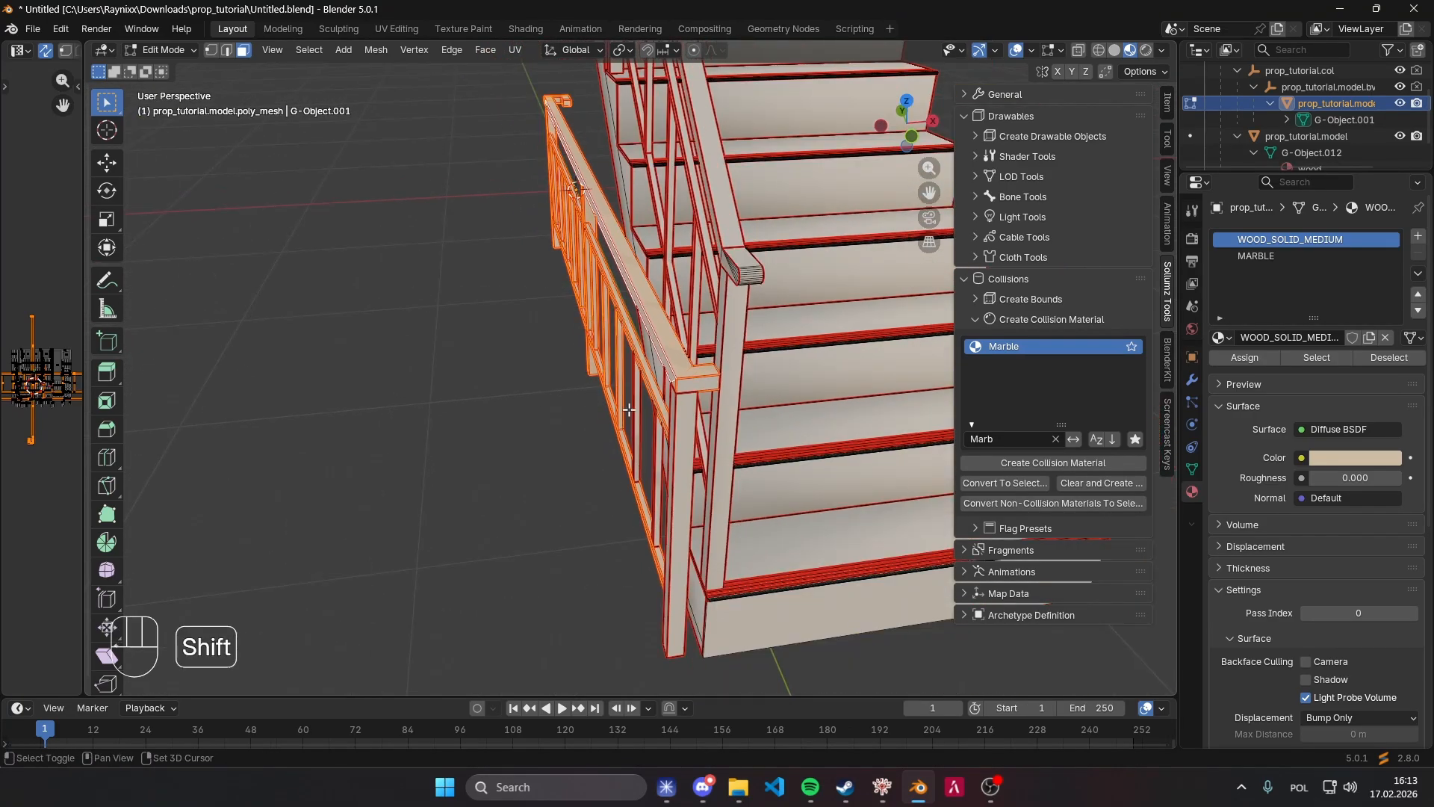
pyautogui.moveTo(629, 409); pyautogui.dragTo(887, 327, button='middle')
pyautogui.scroll(5, 886, 326)
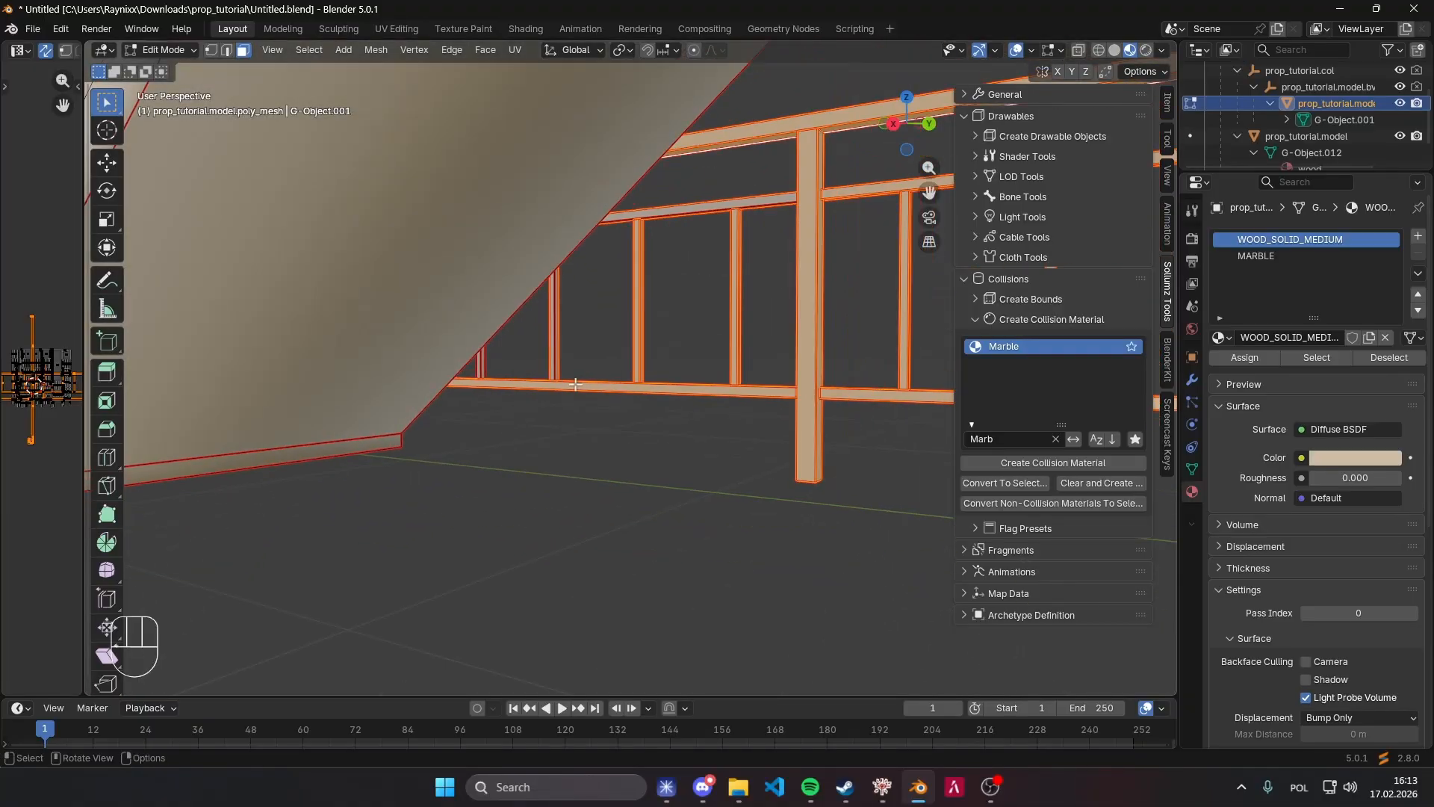
pyautogui.keyDown('shift'); pyautogui.moveTo(656, 195); pyautogui.dragTo(704, 246); pyautogui.keyUp('shift')
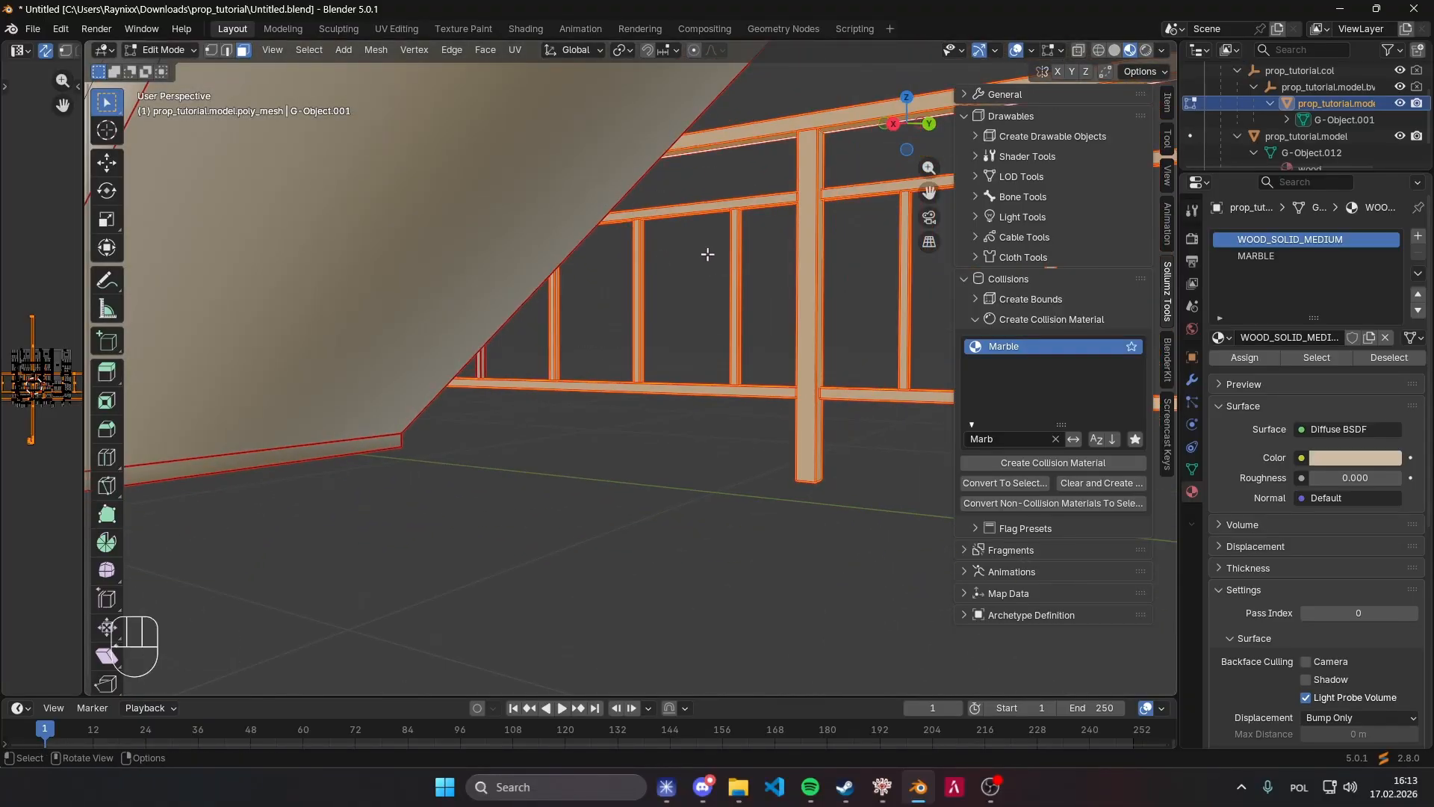
pyautogui.moveTo(708, 253); pyautogui.dragTo(600, 258, button='middle')
pyautogui.keyDown('shift'); pyautogui.moveTo(600, 258); pyautogui.dragTo(643, 345); pyautogui.keyUp('shift')
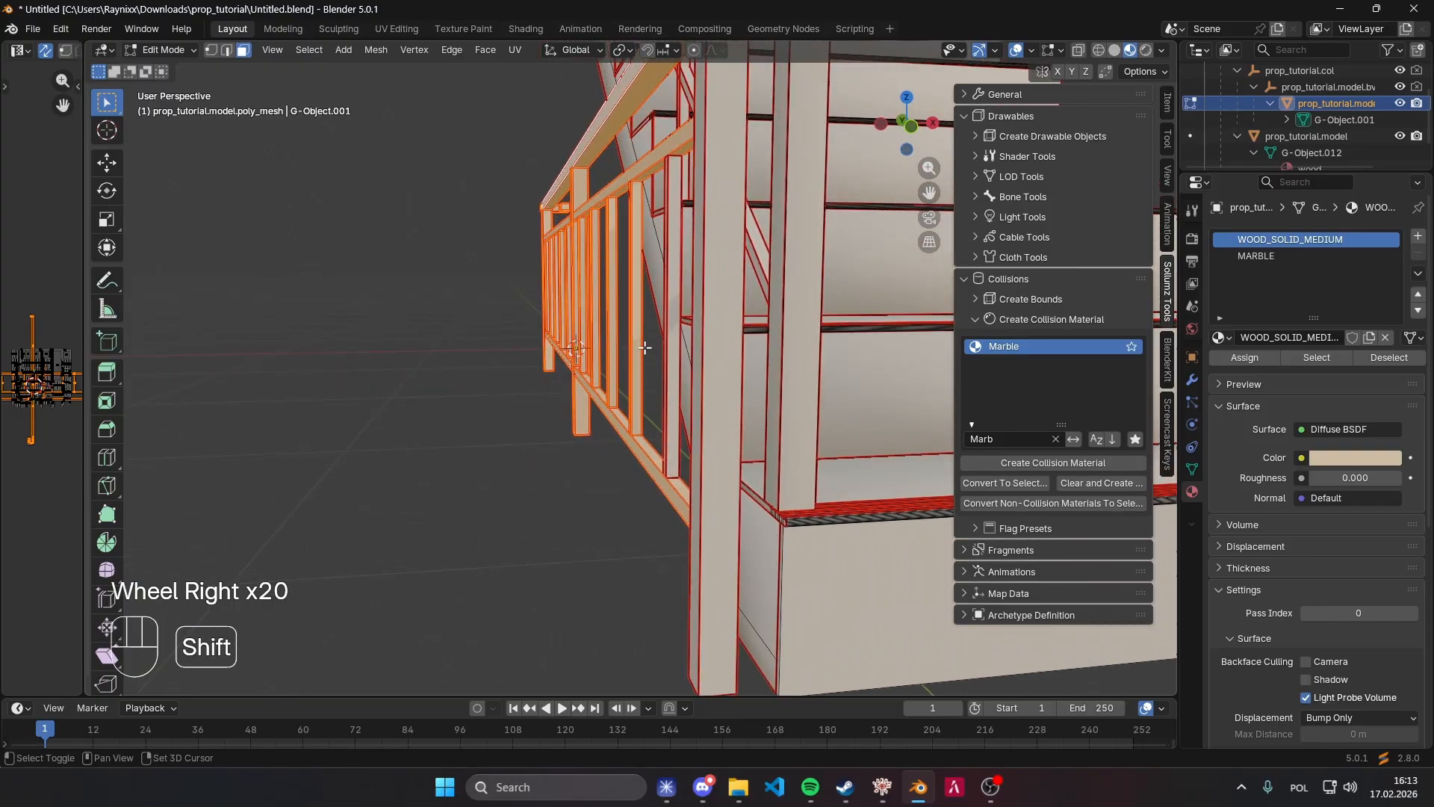
pyautogui.moveTo(644, 346); pyautogui.dragTo(637, 349, button='middle')
pyautogui.keyDown('shift'); pyautogui.moveTo(647, 354); pyautogui.dragTo(603, 340); pyautogui.keyUp('shift')
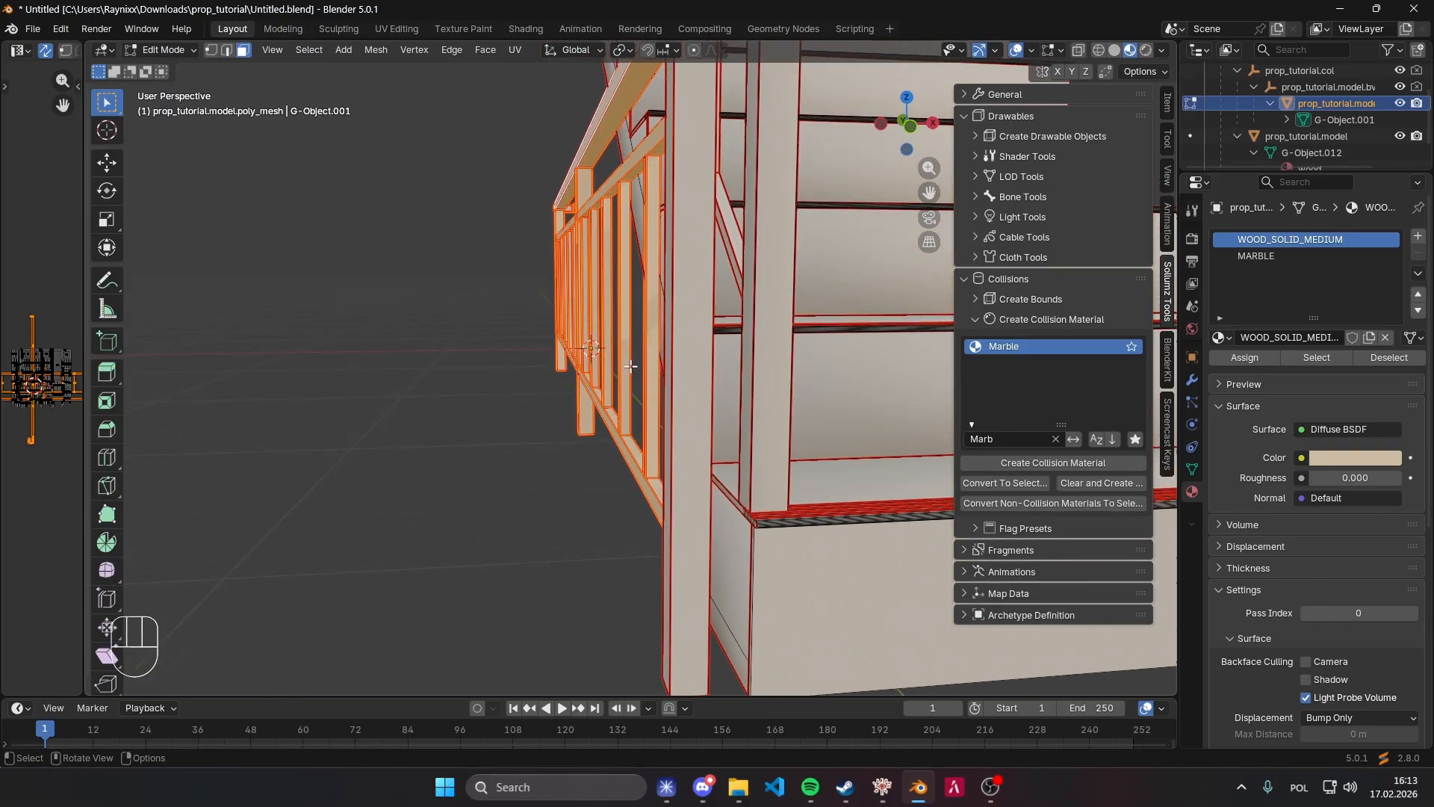
pyautogui.moveTo(603, 340)
pyautogui.mouseDown(button='middle')
pyautogui.moveTo(679, 378)
pyautogui.moveTo(791, 358)
pyautogui.moveTo(589, 318)
pyautogui.mouseUp(button='middle')
pyautogui.press('shift')
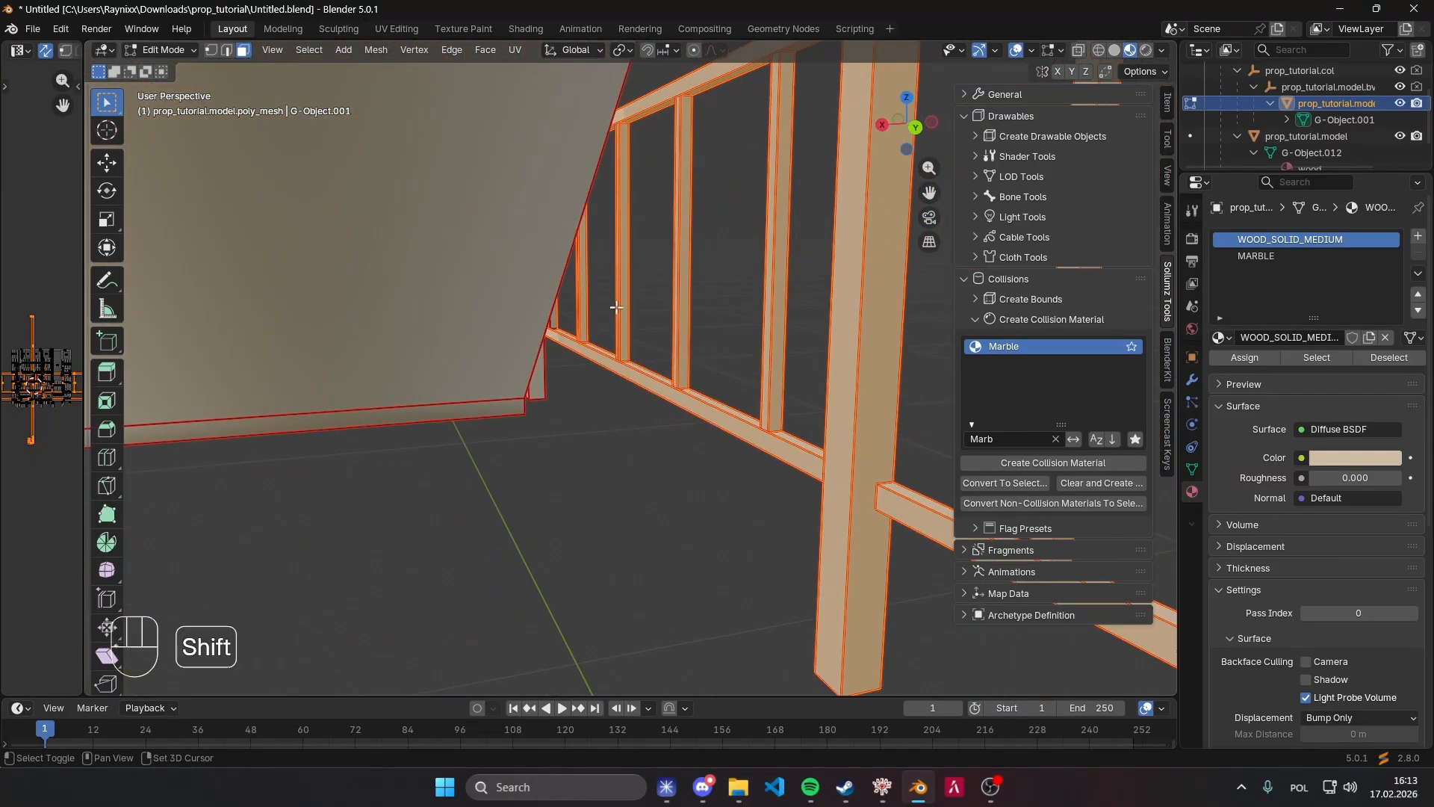
pyautogui.keyDown('shift'); pyautogui.click(557, 320); pyautogui.keyUp('shift')
pyautogui.keyDown('shift'); pyautogui.click(556, 319); pyautogui.keyUp('shift')
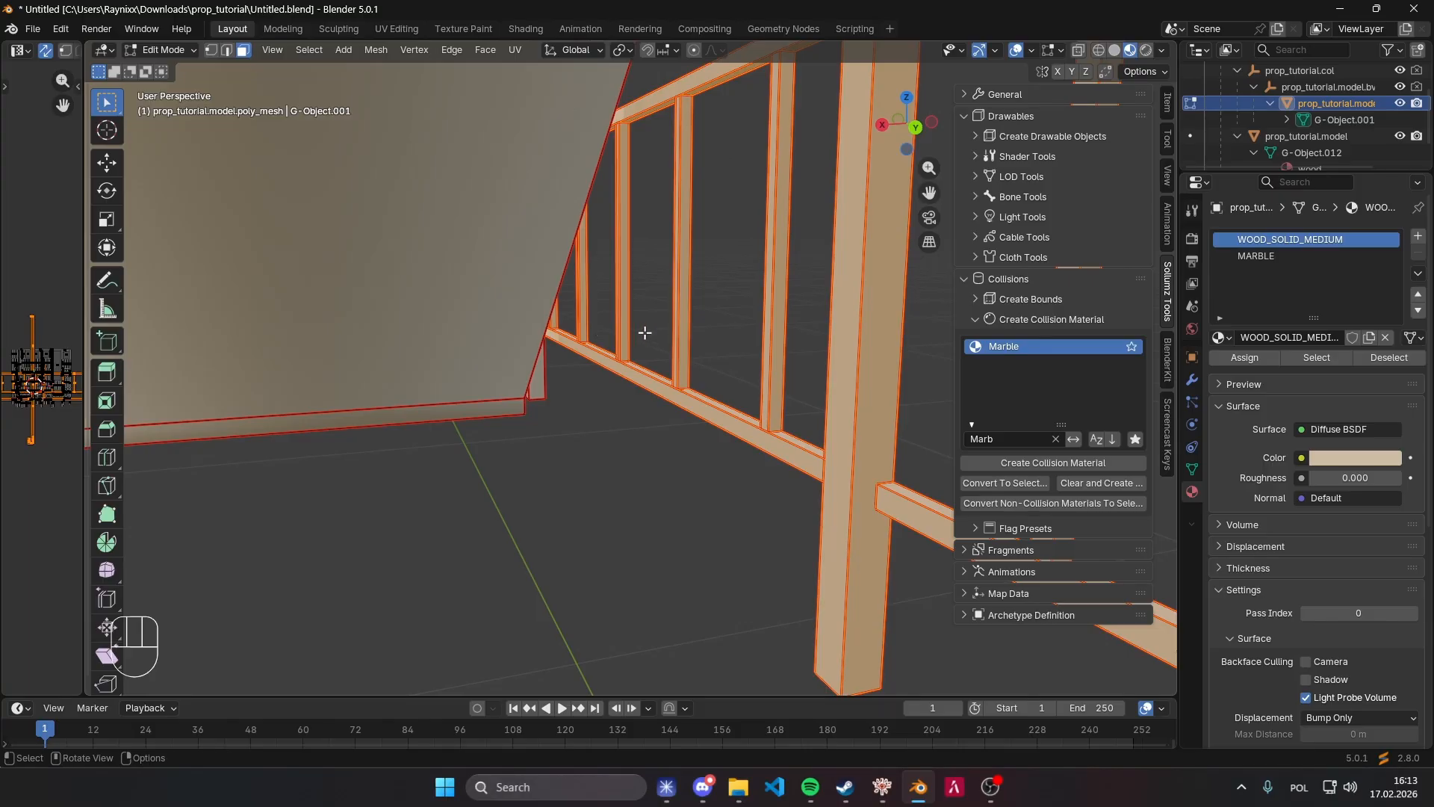
# Add the linked faces of the lower railing's end post and handrail cap at the stair foot to the selection.
pyautogui.moveTo(644, 333); pyautogui.dragTo(517, 337, button='middle')
pyautogui.moveTo(701, 313)
pyautogui.mouseDown(button='middle')
pyautogui.moveTo(516, 303)
pyautogui.moveTo(463, 338)
pyautogui.moveTo(573, 355)
pyautogui.moveTo(631, 291)
pyautogui.moveTo(809, 304)
pyautogui.moveTo(652, 320)
pyautogui.moveTo(685, 326)
pyautogui.mouseUp(button='middle')
pyautogui.scroll(4, 516, 302)
pyautogui.press('l')
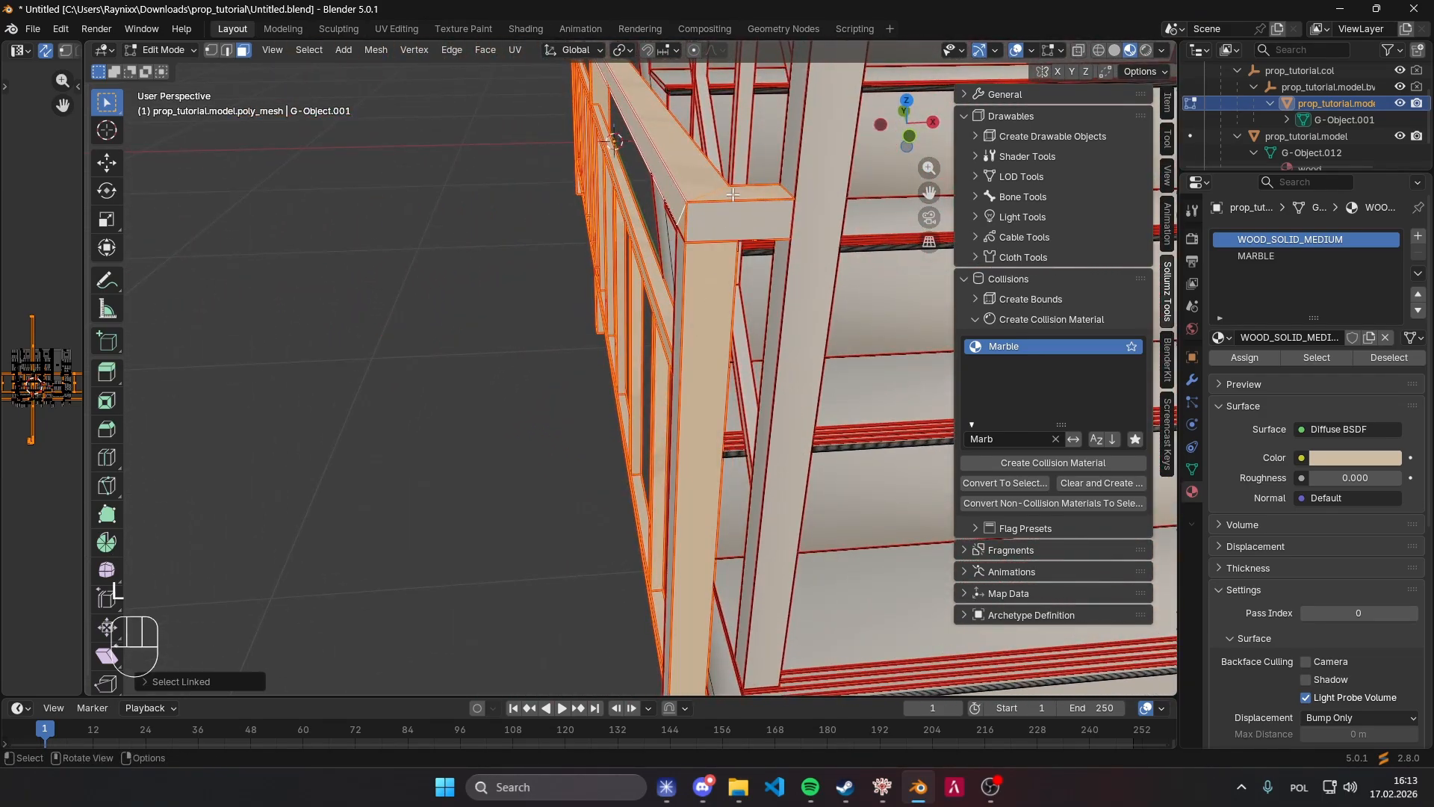
pyautogui.press('l')
pyautogui.press('l')
pyautogui.moveTo(714, 220); pyautogui.dragTo(531, 198, button='middle')
pyautogui.press('l')
pyautogui.press('l')
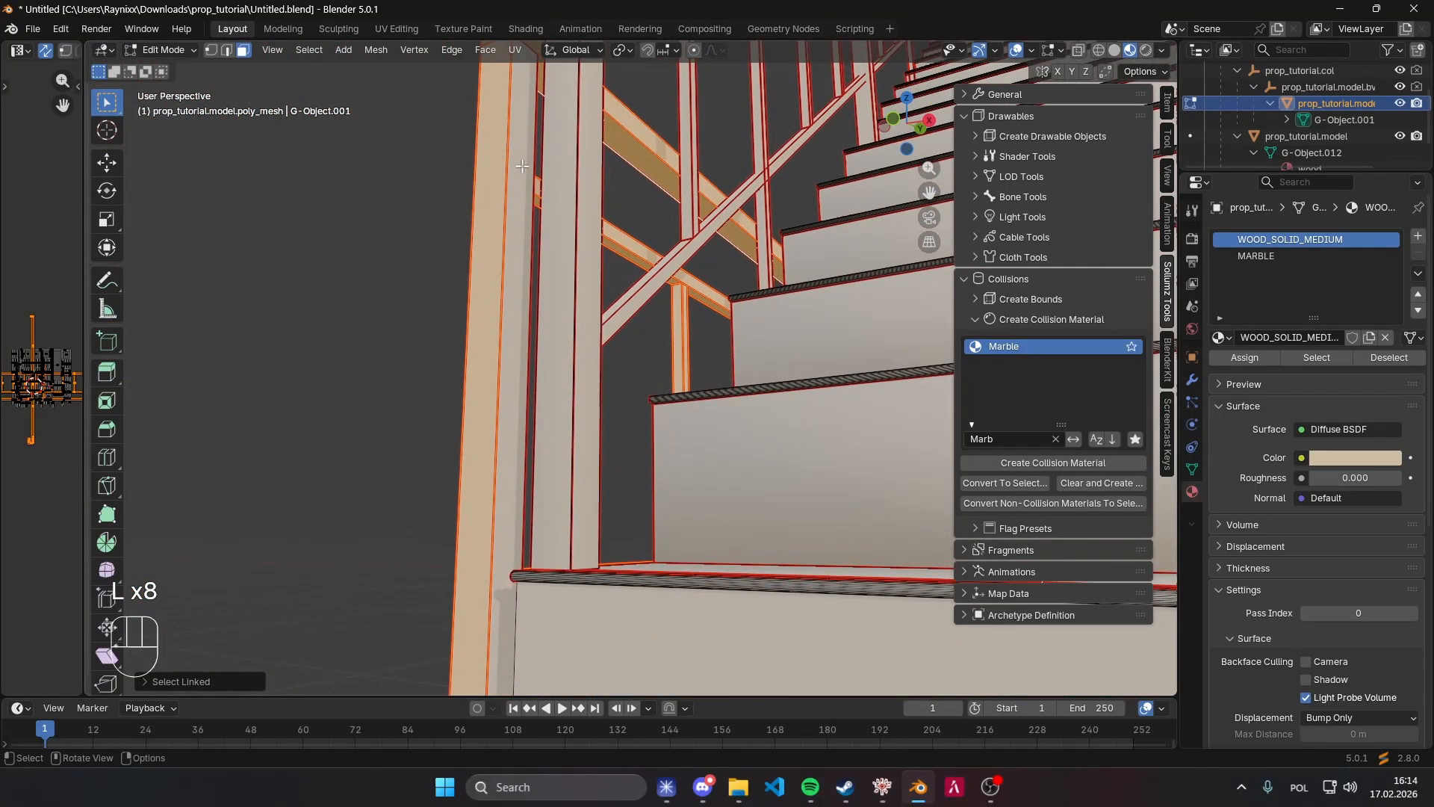
pyautogui.press('l')
# Assign the MARBLE collision material to the selected lower railing faces, leave mesh editing and save the file.
pyautogui.hscroll(11, 531, 197)
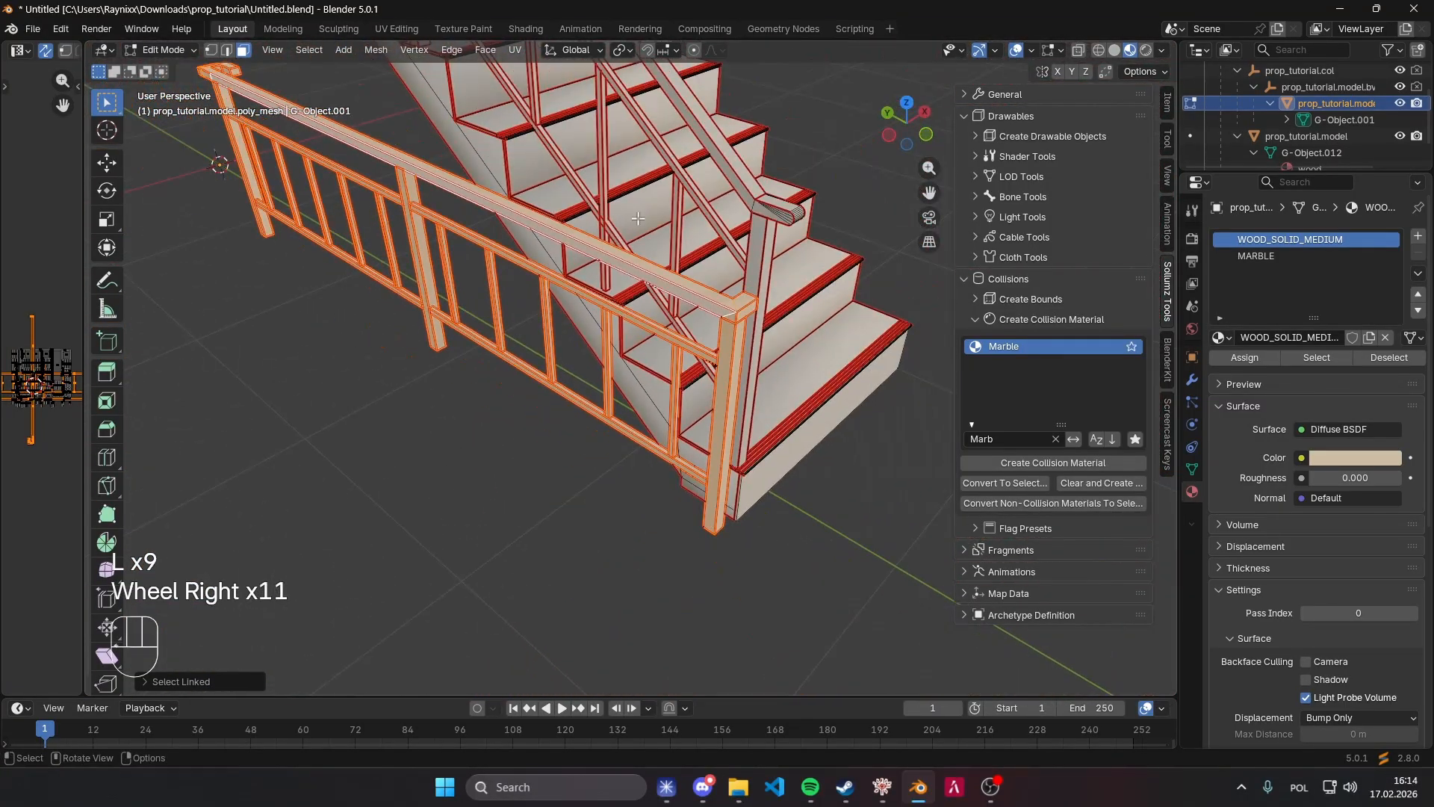
pyautogui.keyDown('shift'); pyautogui.moveTo(645, 243); pyautogui.dragTo(661, 261, button='middle'); pyautogui.keyUp('shift')
pyautogui.moveTo(661, 261); pyautogui.dragTo(668, 218, button='middle')
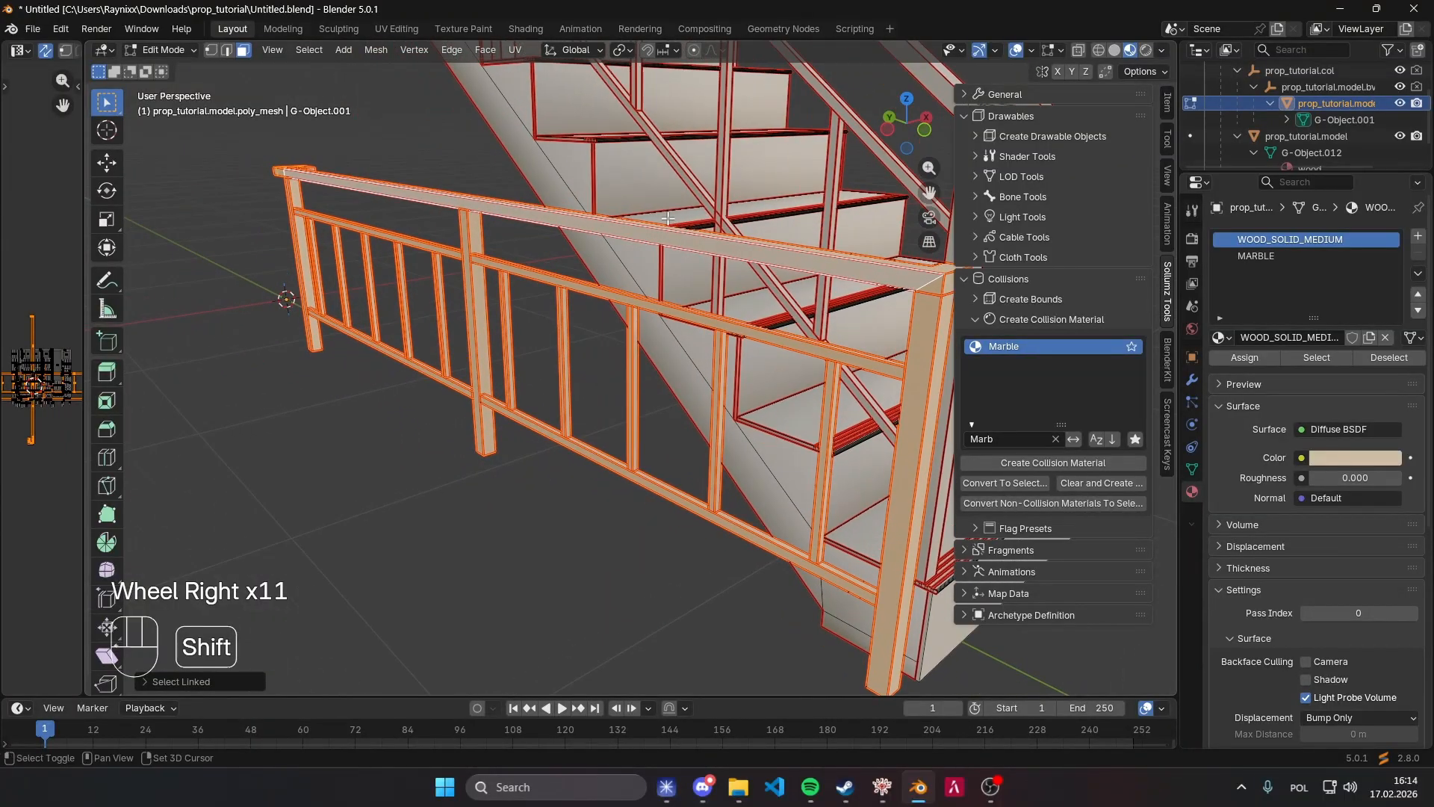
pyautogui.click(1256, 257)
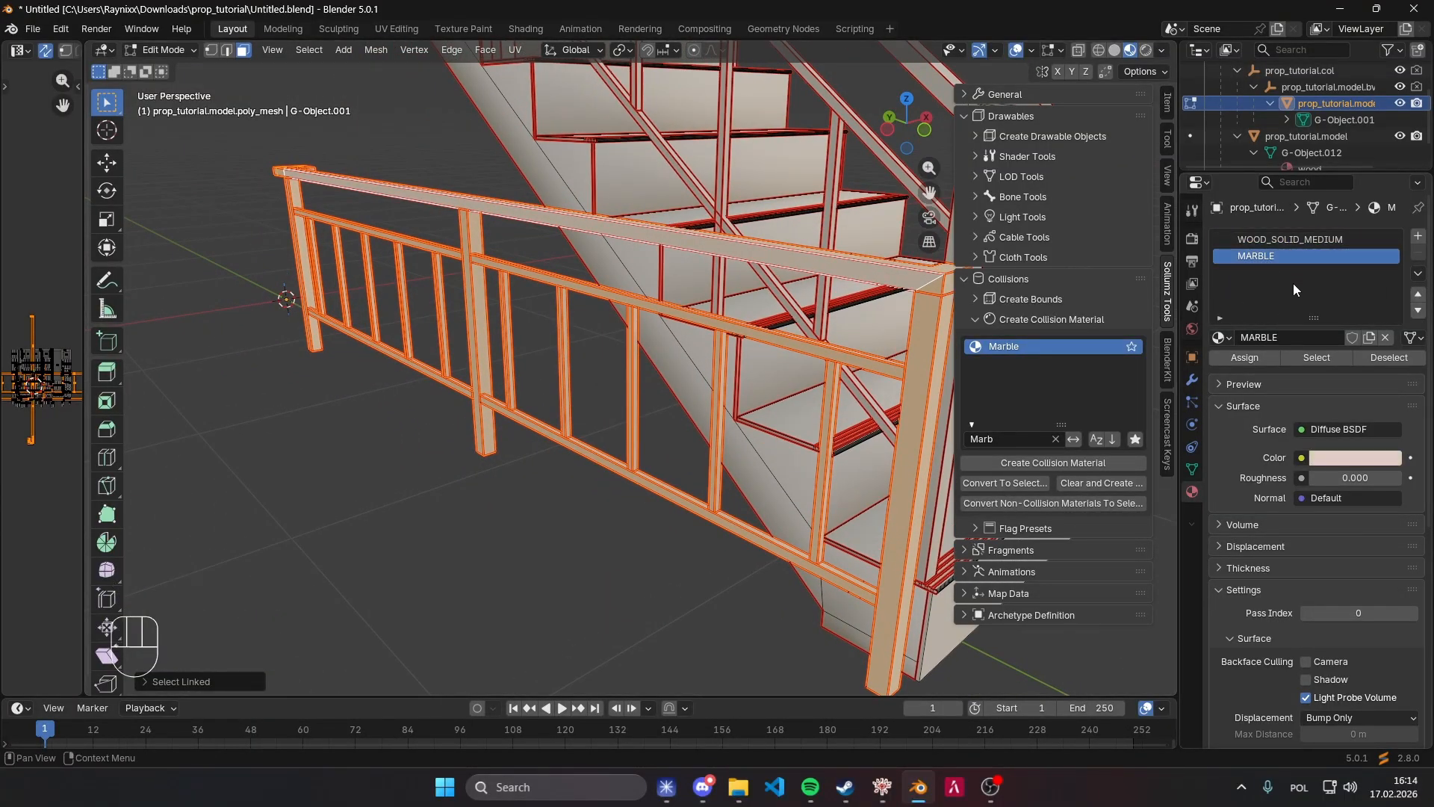
pyautogui.click(1253, 359)
pyautogui.press('Tab')
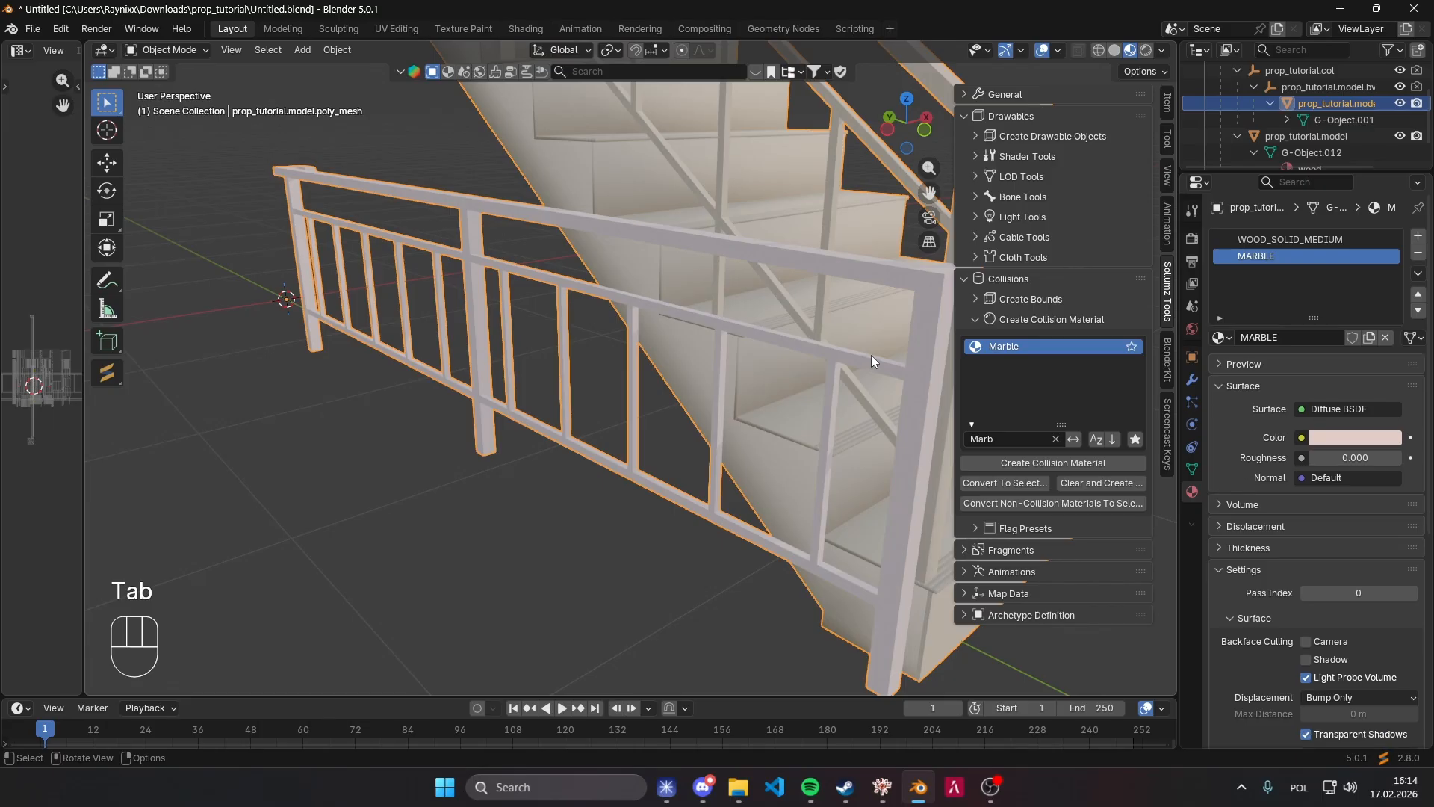
pyautogui.hotkey('ctrl', 's')
# Clear the face selection on the collision mesh and examine the lower railing and stair steps.
pyautogui.press('Tab')
pyautogui.scroll(-5, 829, 374)
pyautogui.click(813, 394)
pyautogui.moveTo(812, 396); pyautogui.dragTo(807, 416, button='middle')
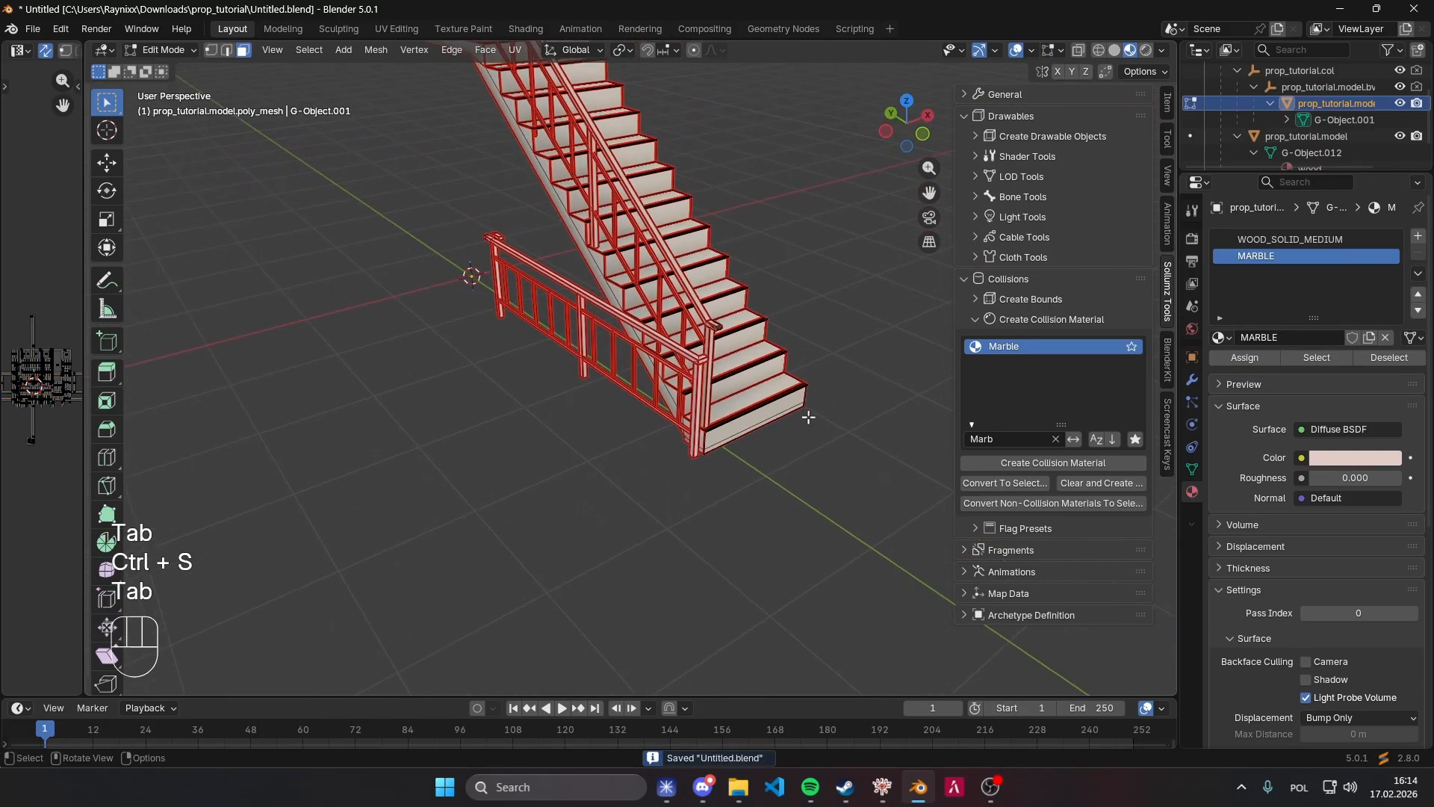
pyautogui.scroll(2, 793, 413)
pyautogui.hscroll(-8, 782, 408)
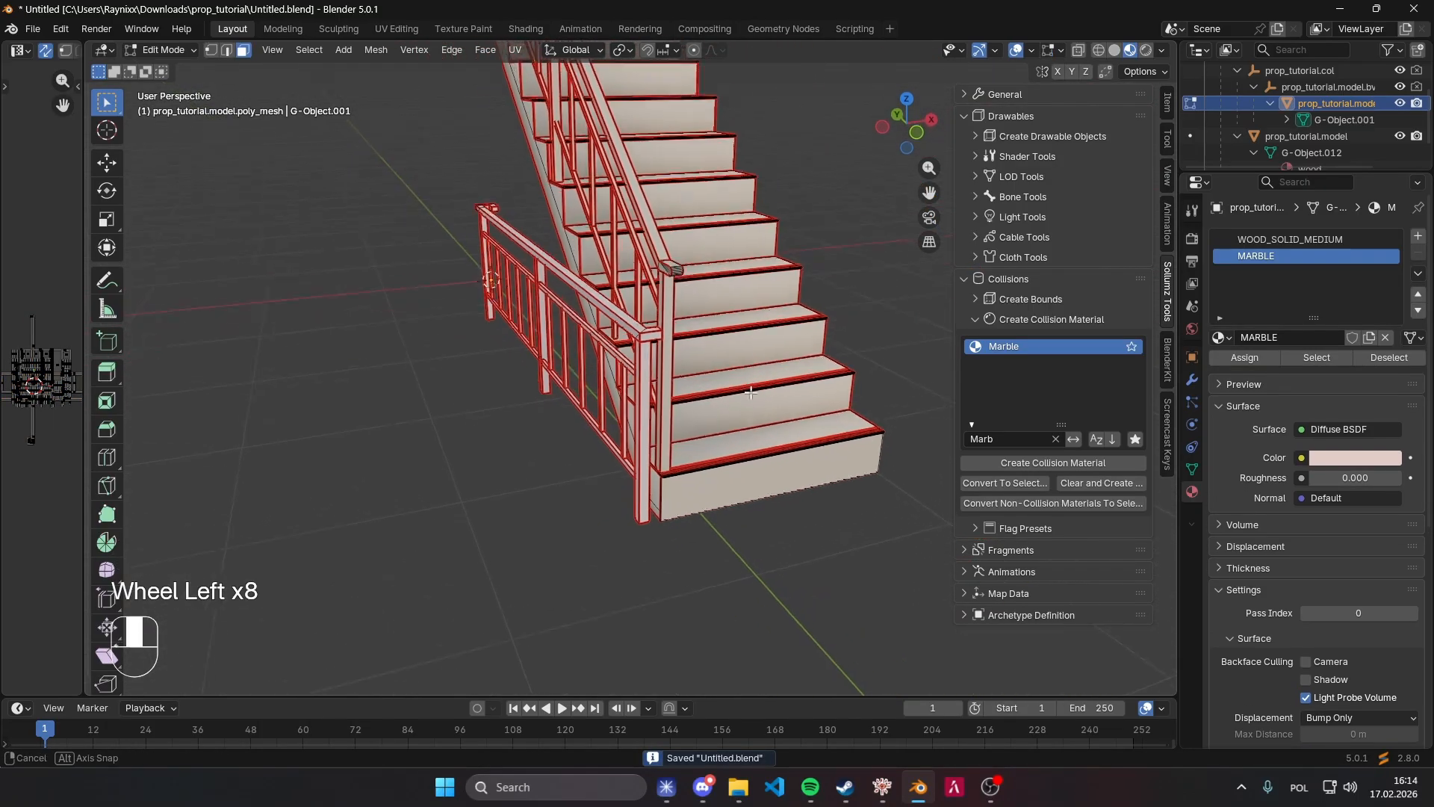
pyautogui.keyDown('shift'); pyautogui.moveTo(760, 360); pyautogui.dragTo(751, 400, button='middle'); pyautogui.keyUp('shift')
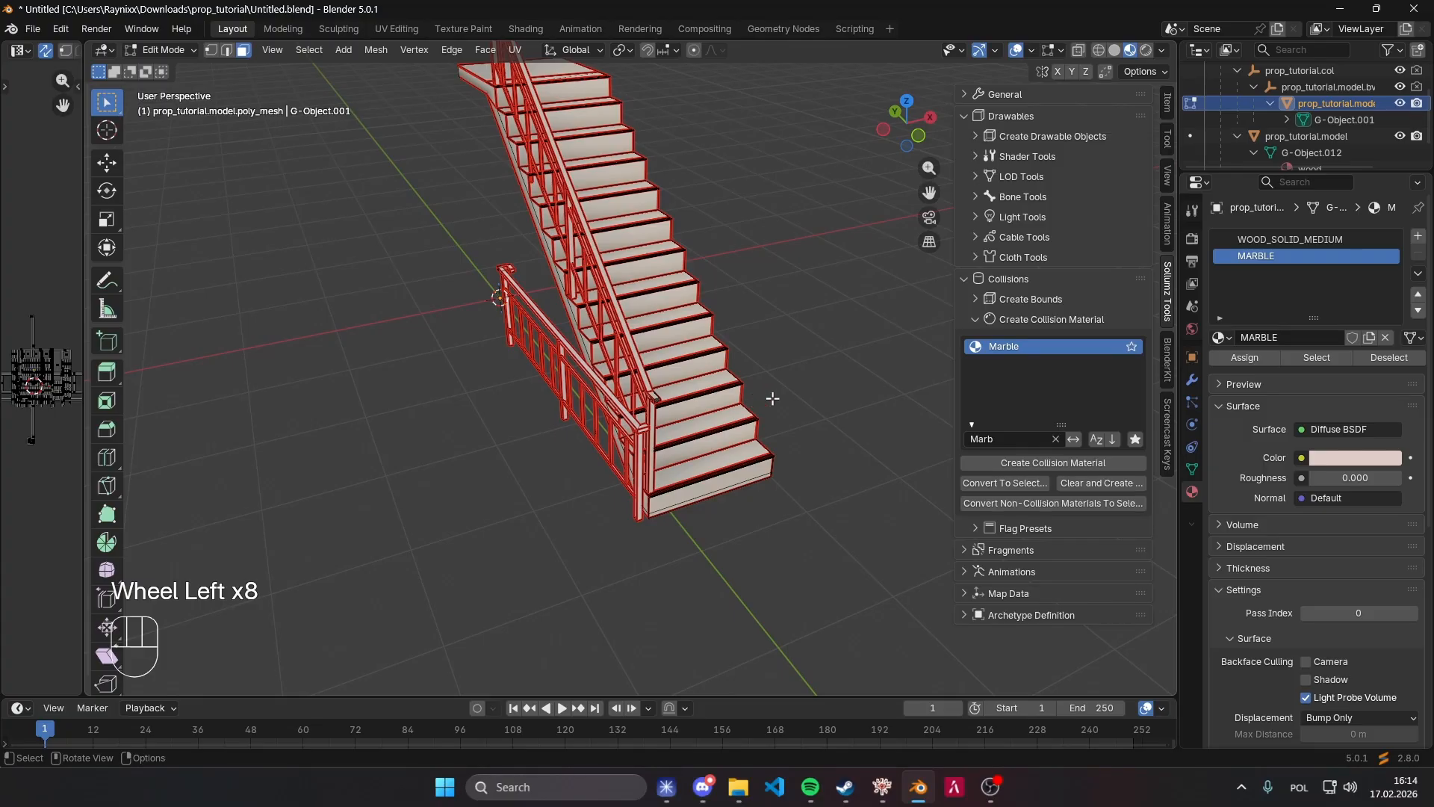
# Select the prop_tutorial.model mesh in Object Mode, apply the General (Default) collision flag preset and save the file.
pyautogui.click(1054, 437)
pyautogui.click(1025, 320)
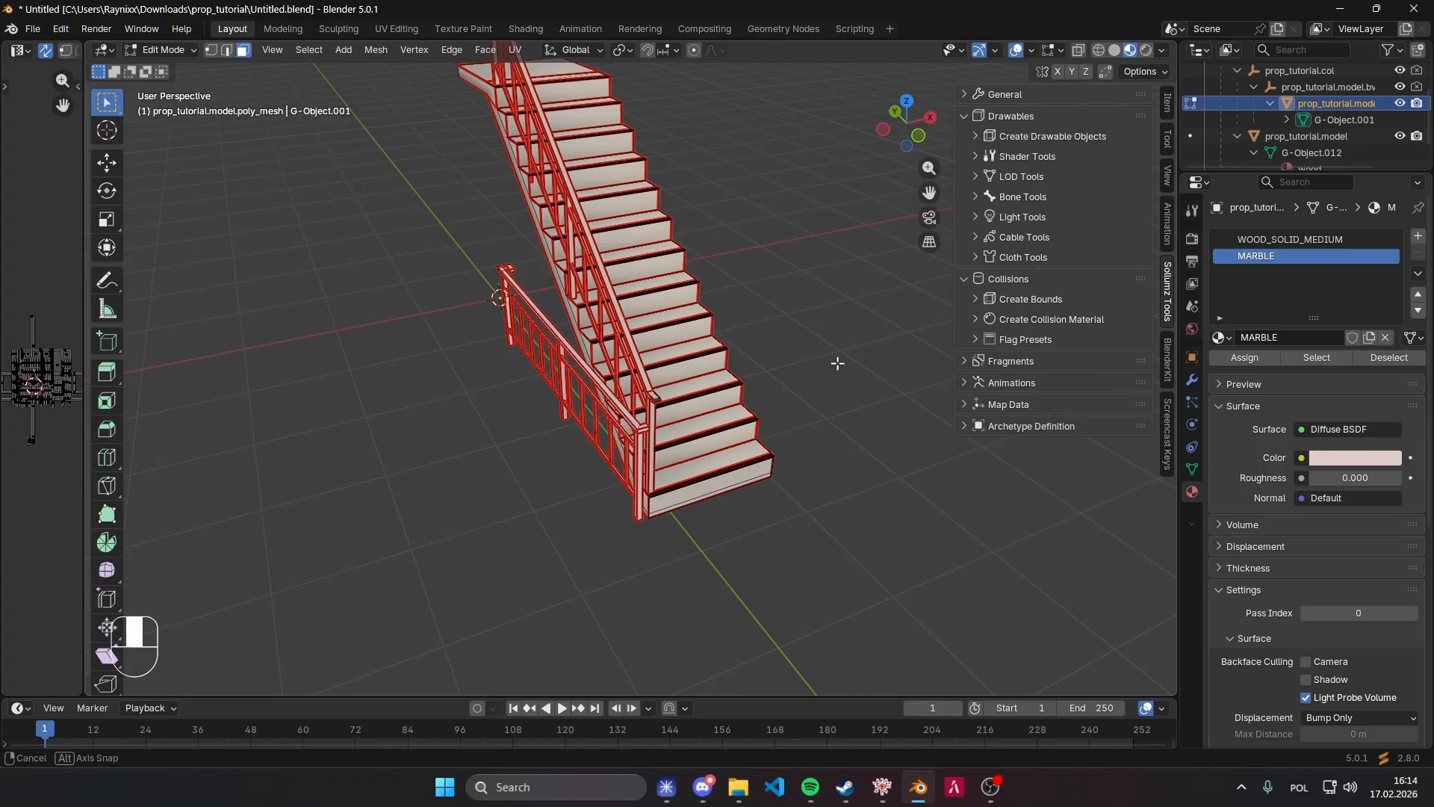
pyautogui.moveTo(838, 363); pyautogui.dragTo(856, 357, button='middle')
pyautogui.click(1015, 339)
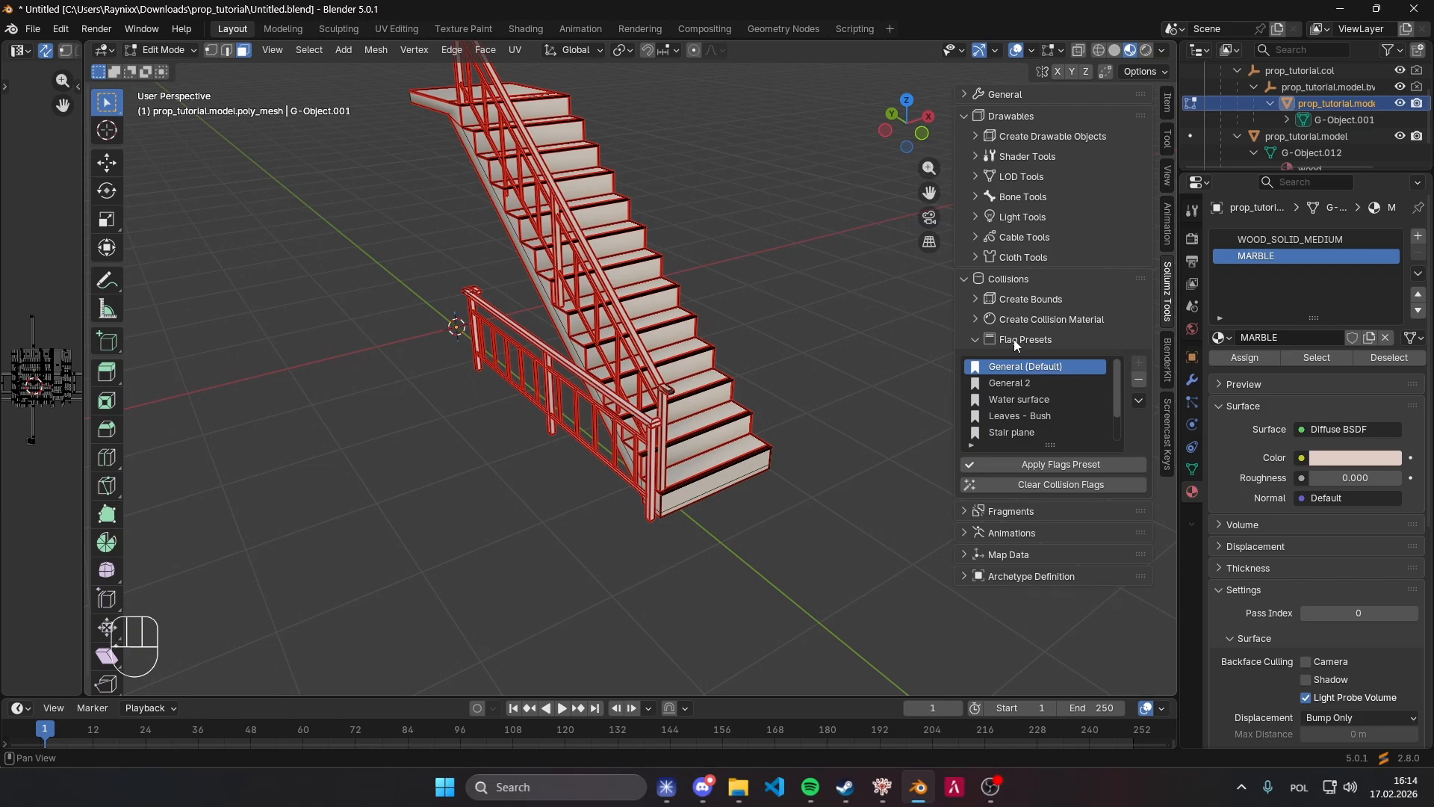
pyautogui.click(633, 391)
pyautogui.press('Tab')
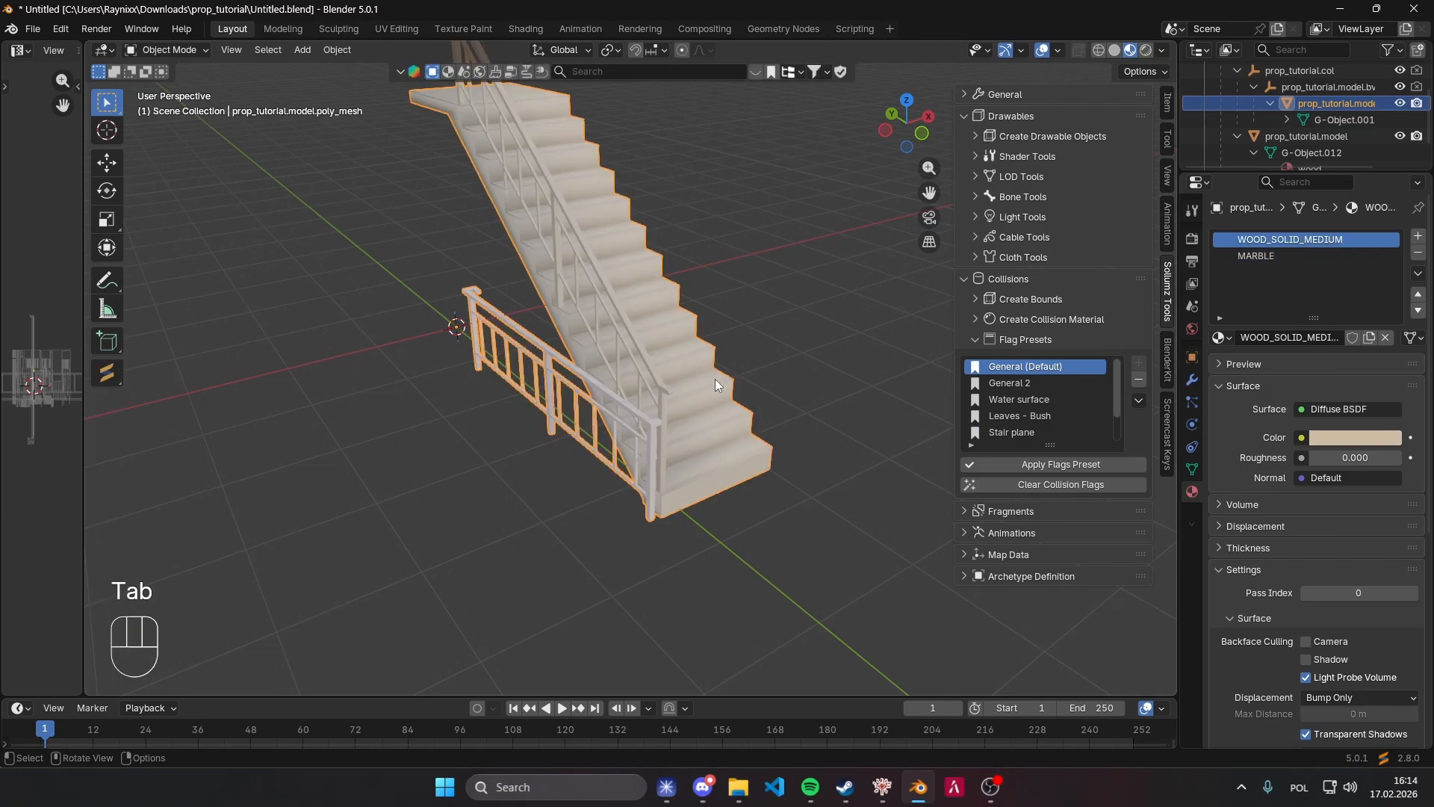
pyautogui.click(706, 380)
pyautogui.hotkey('ctrl', 's')
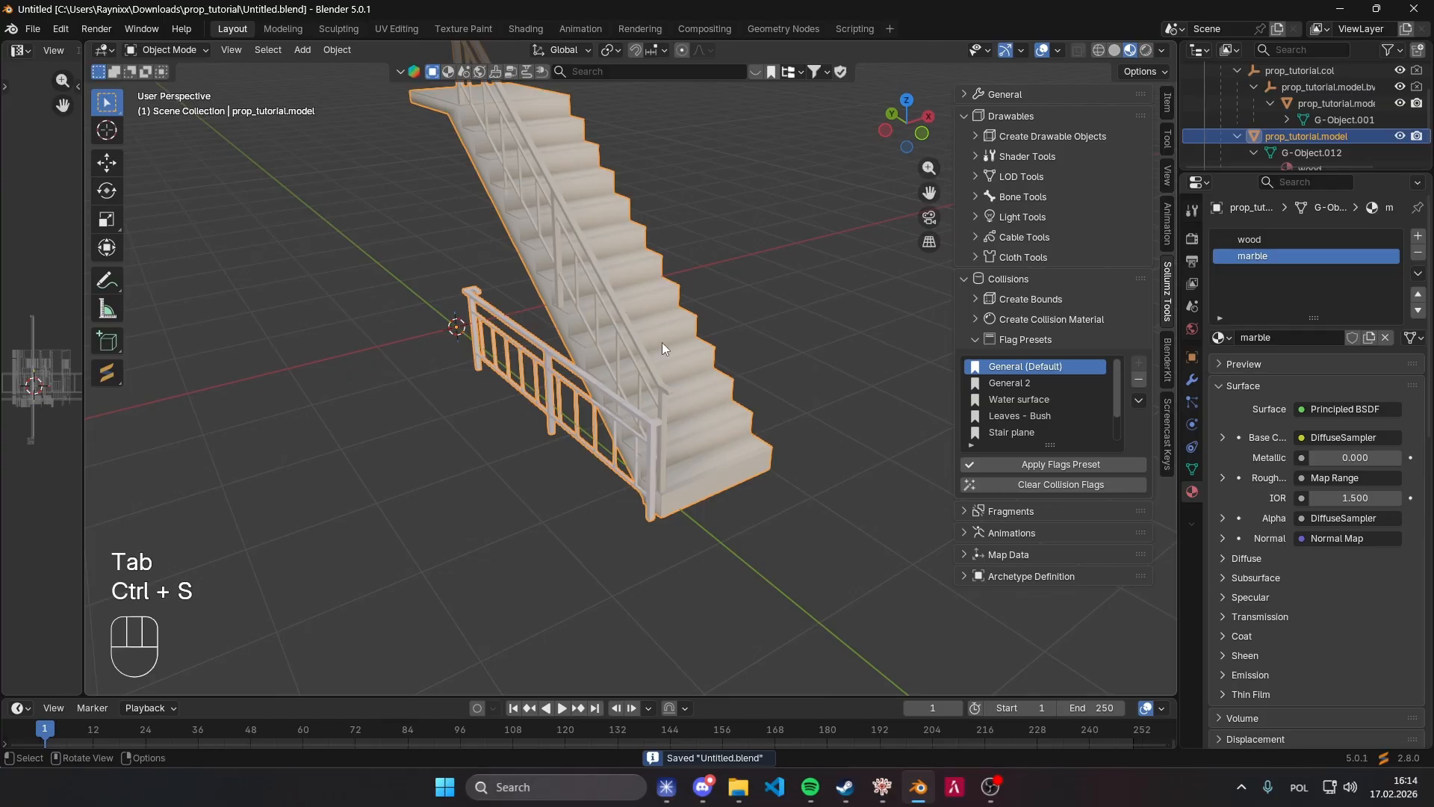
pyautogui.click(169, 51)
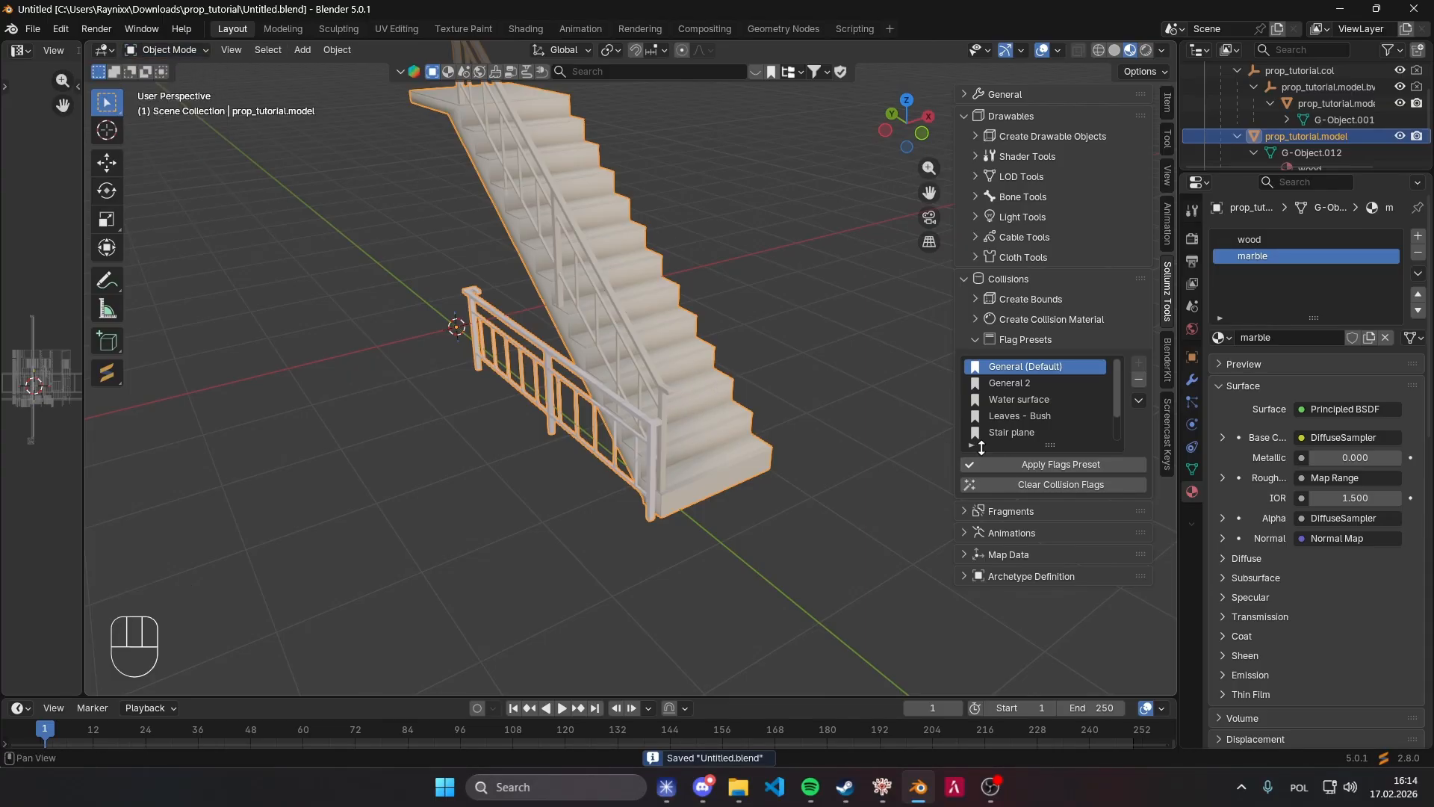
pyautogui.click(1048, 464)
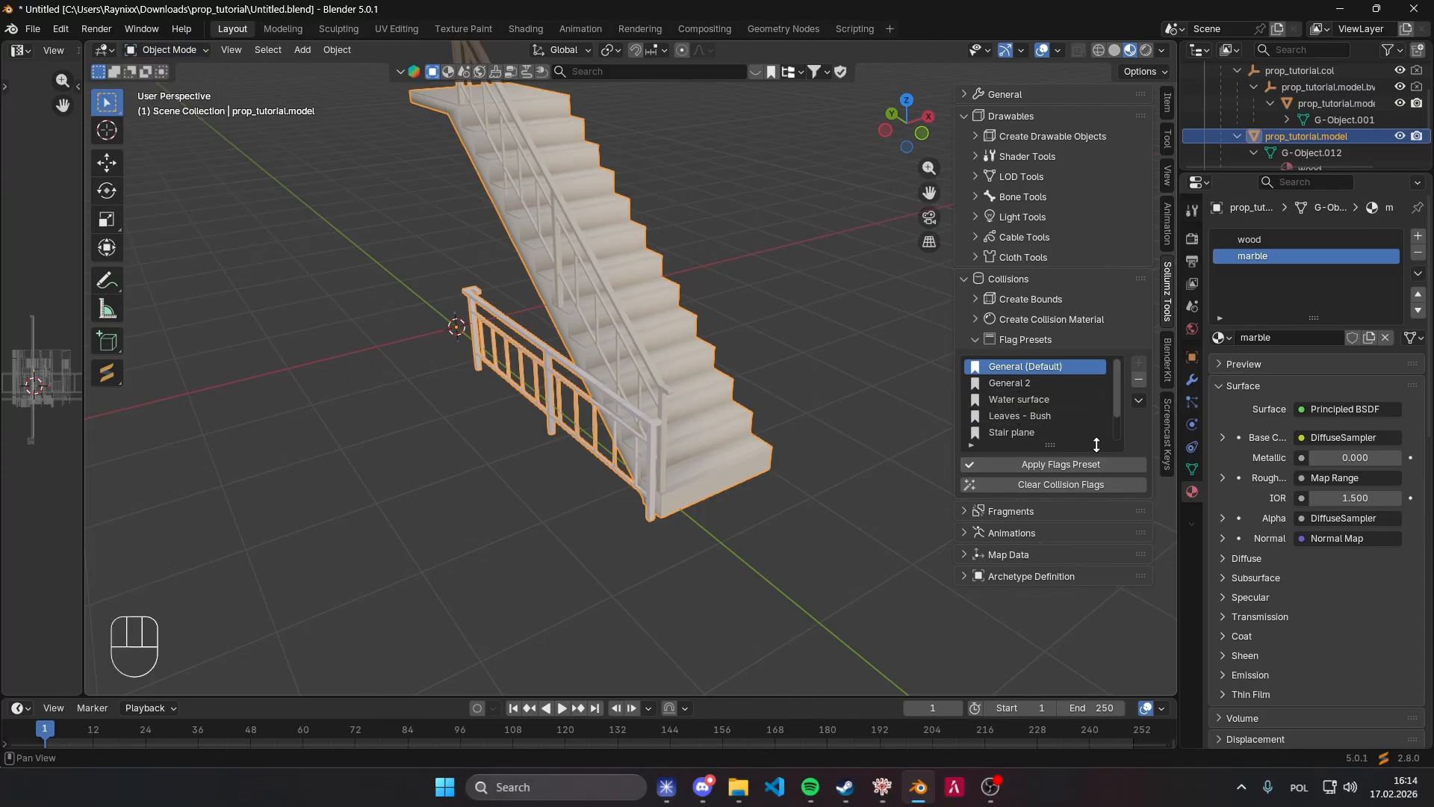
pyautogui.hotkey('ctrl', 's')
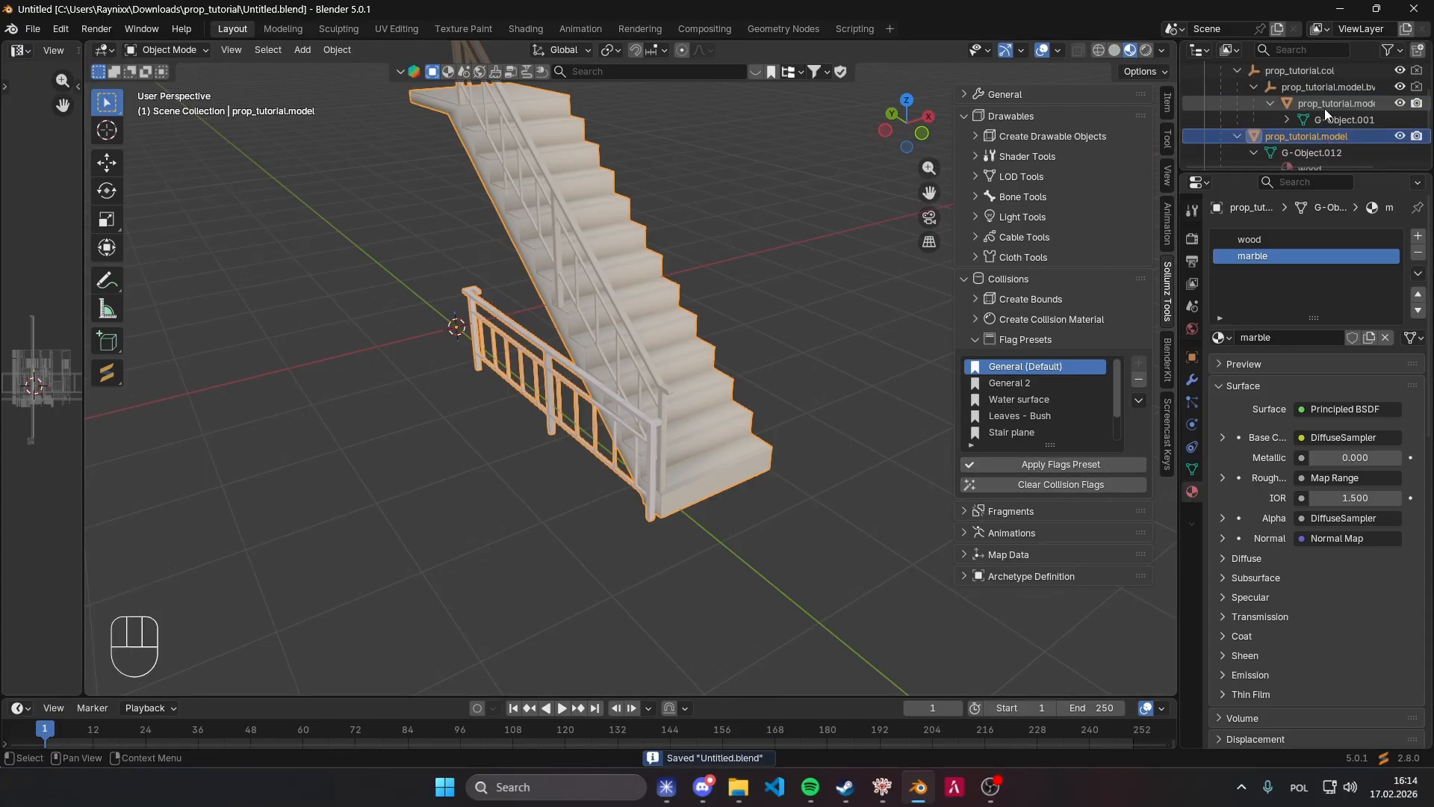
# Select the parent prop_tutorial drawable and collapse its hierarchy in the outliner.
pyautogui.scroll(2, 1324, 109)
pyautogui.keyDown('shift'); pyautogui.click(1397, 103); pyautogui.keyUp('shift')
pyautogui.keyDown('shift'); pyautogui.click(1397, 103); pyautogui.keyUp('shift')
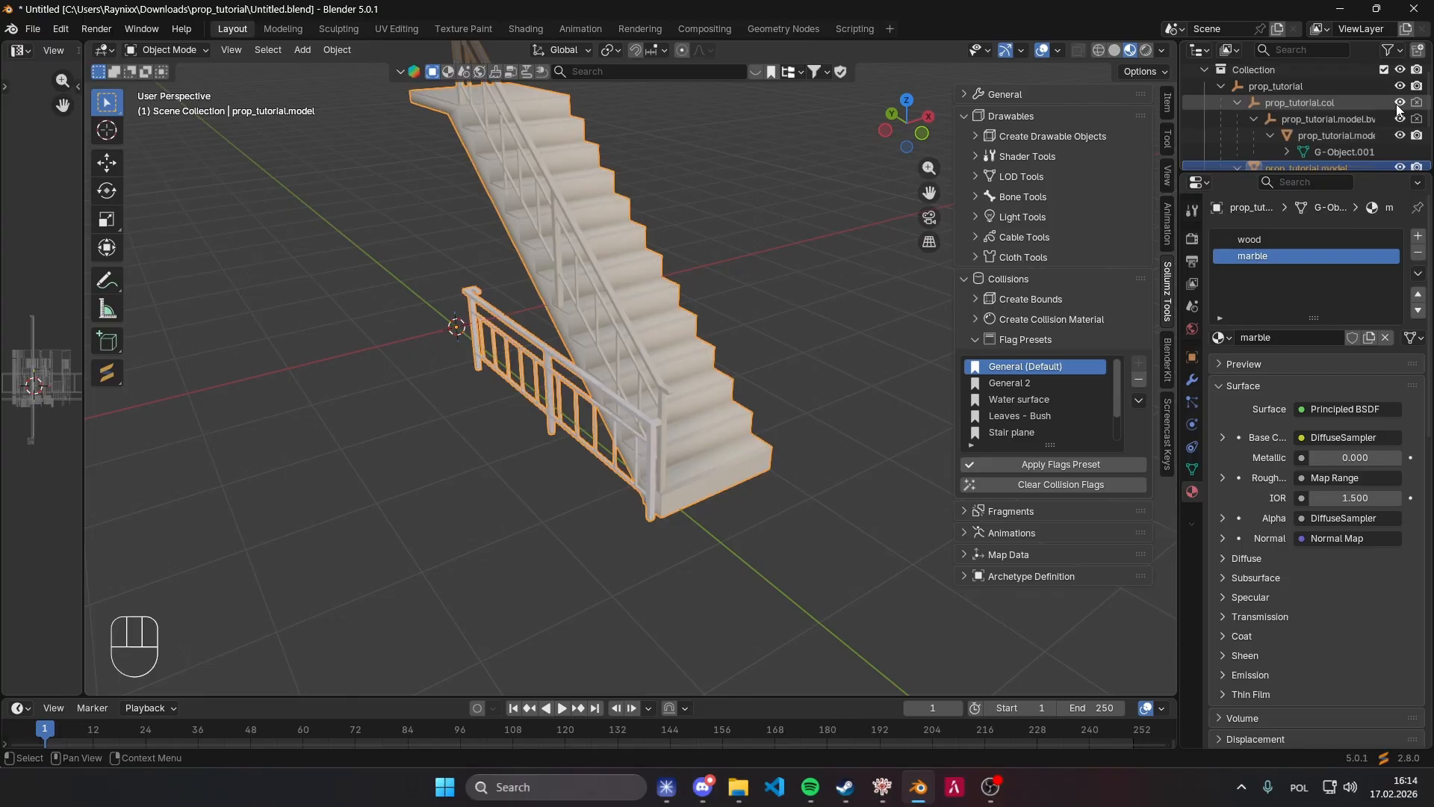
pyautogui.click(1243, 86)
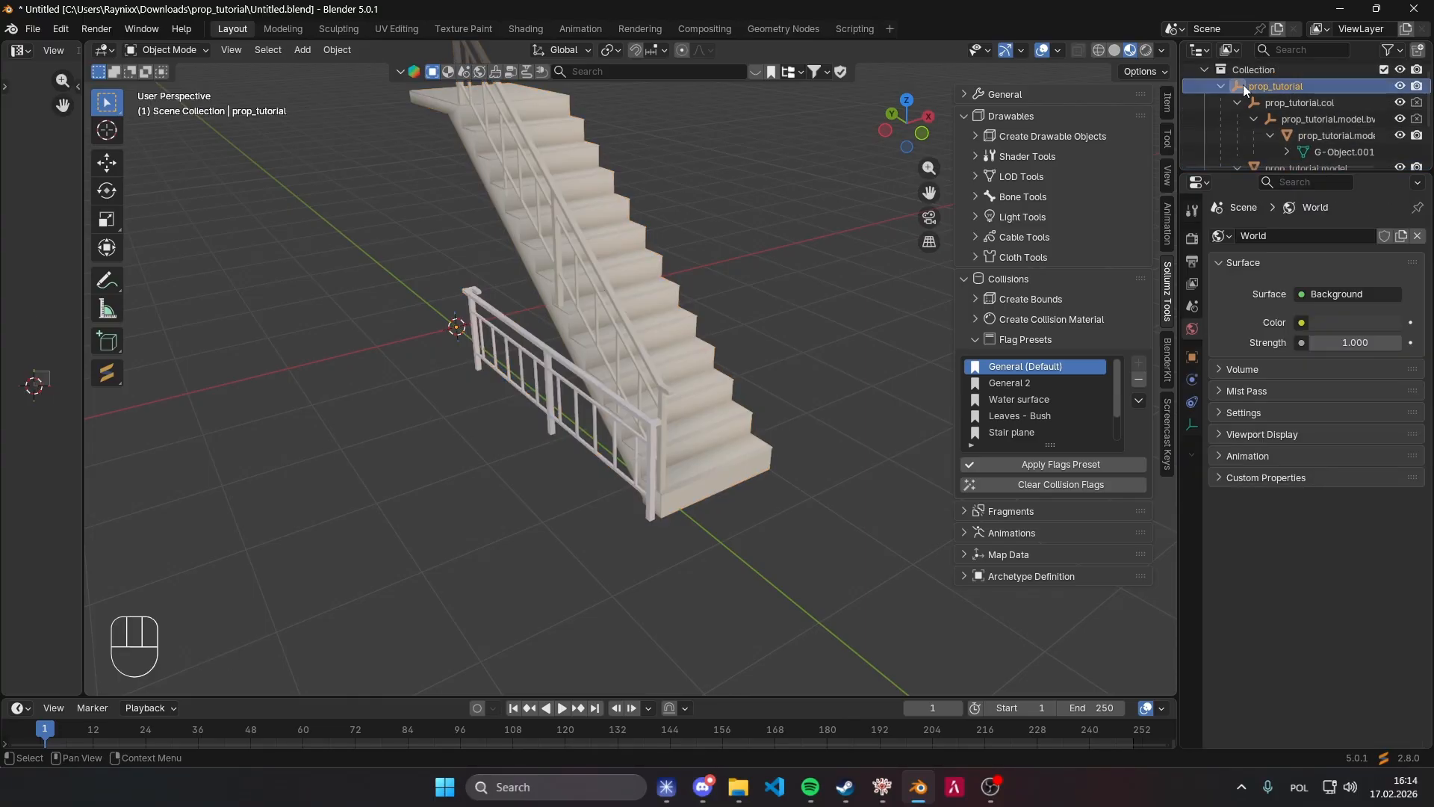
pyautogui.click(1221, 86)
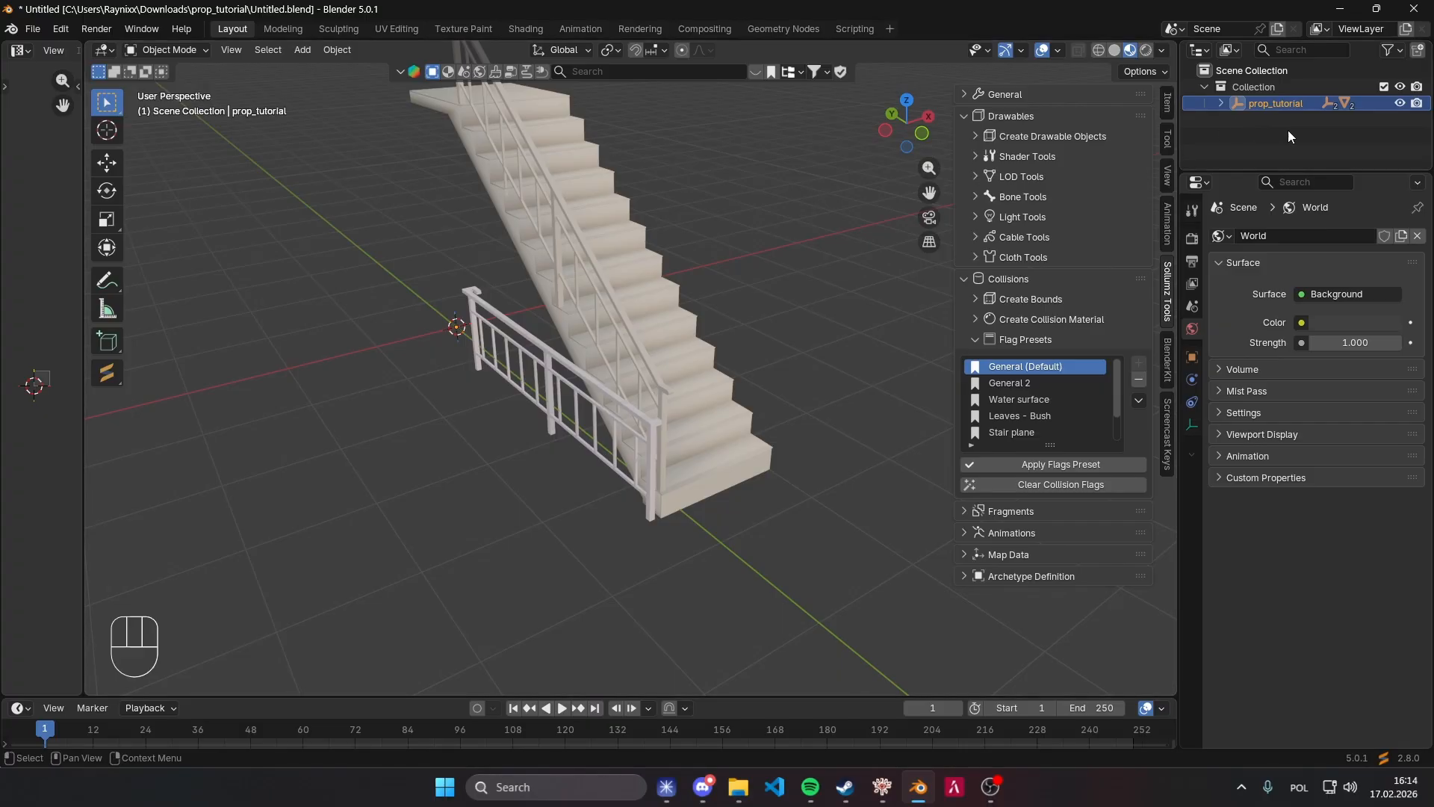
# Add a new YTYP archetype definition and name it prop_tutorial_arch.
pyautogui.click(1018, 281)
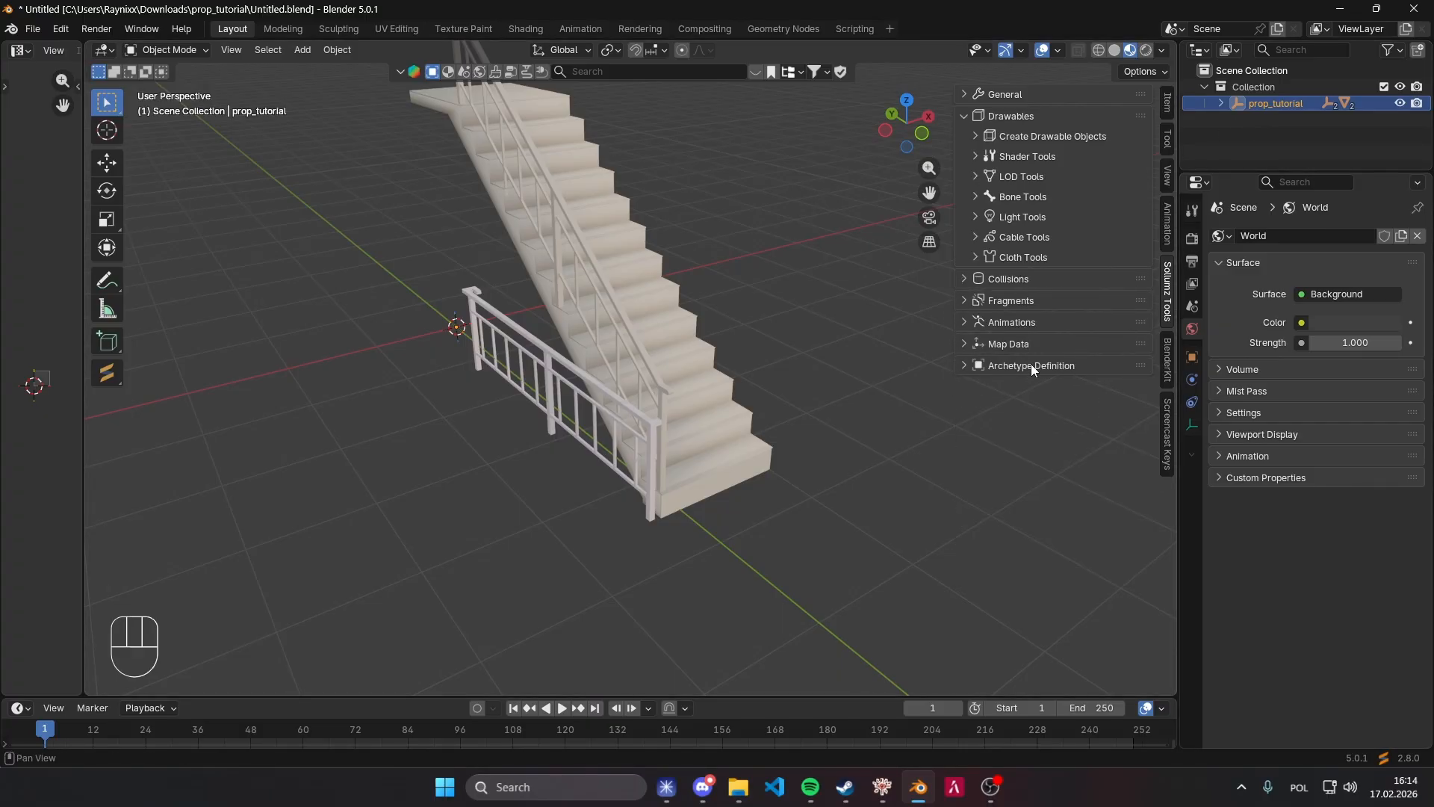
pyautogui.click(1035, 365)
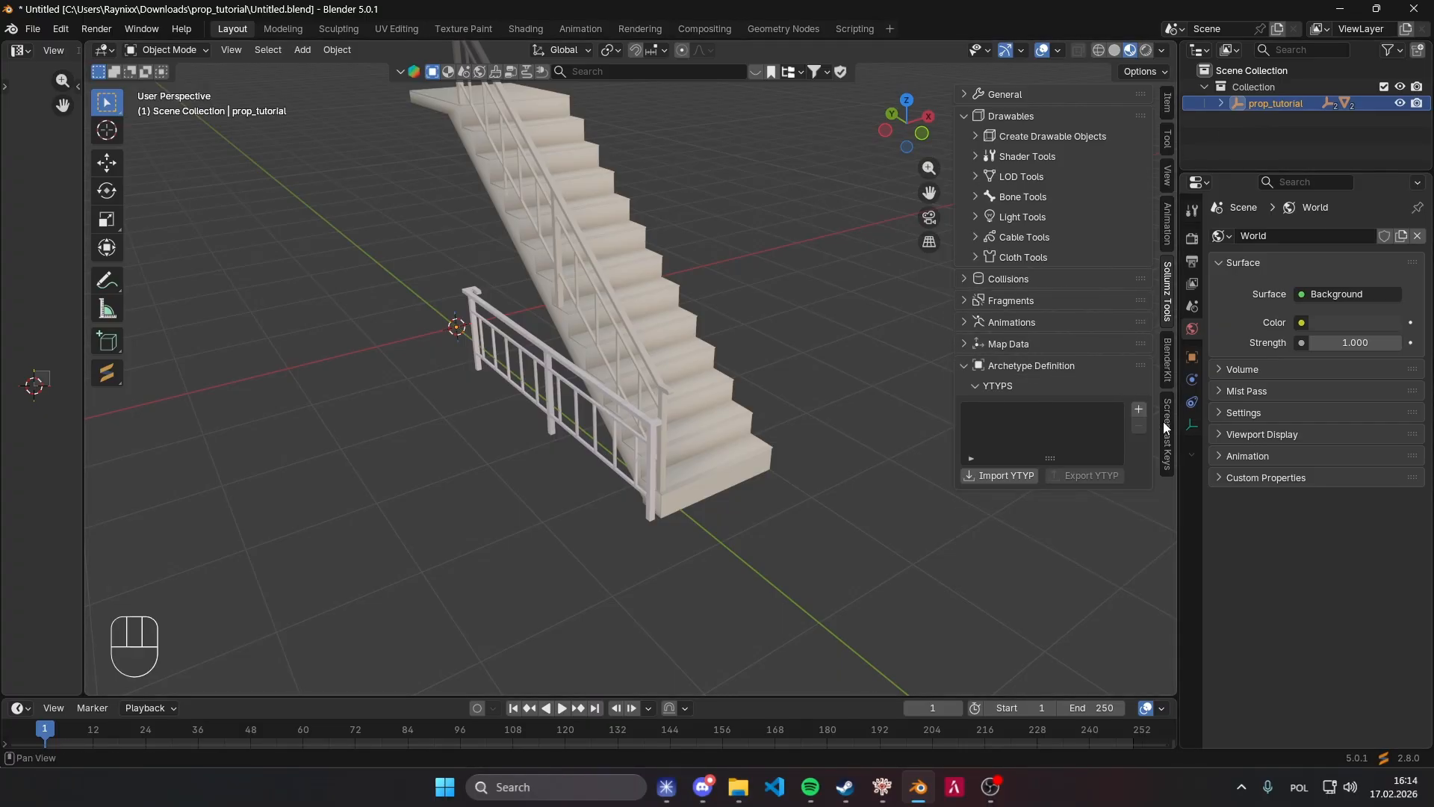
pyautogui.click(1139, 409)
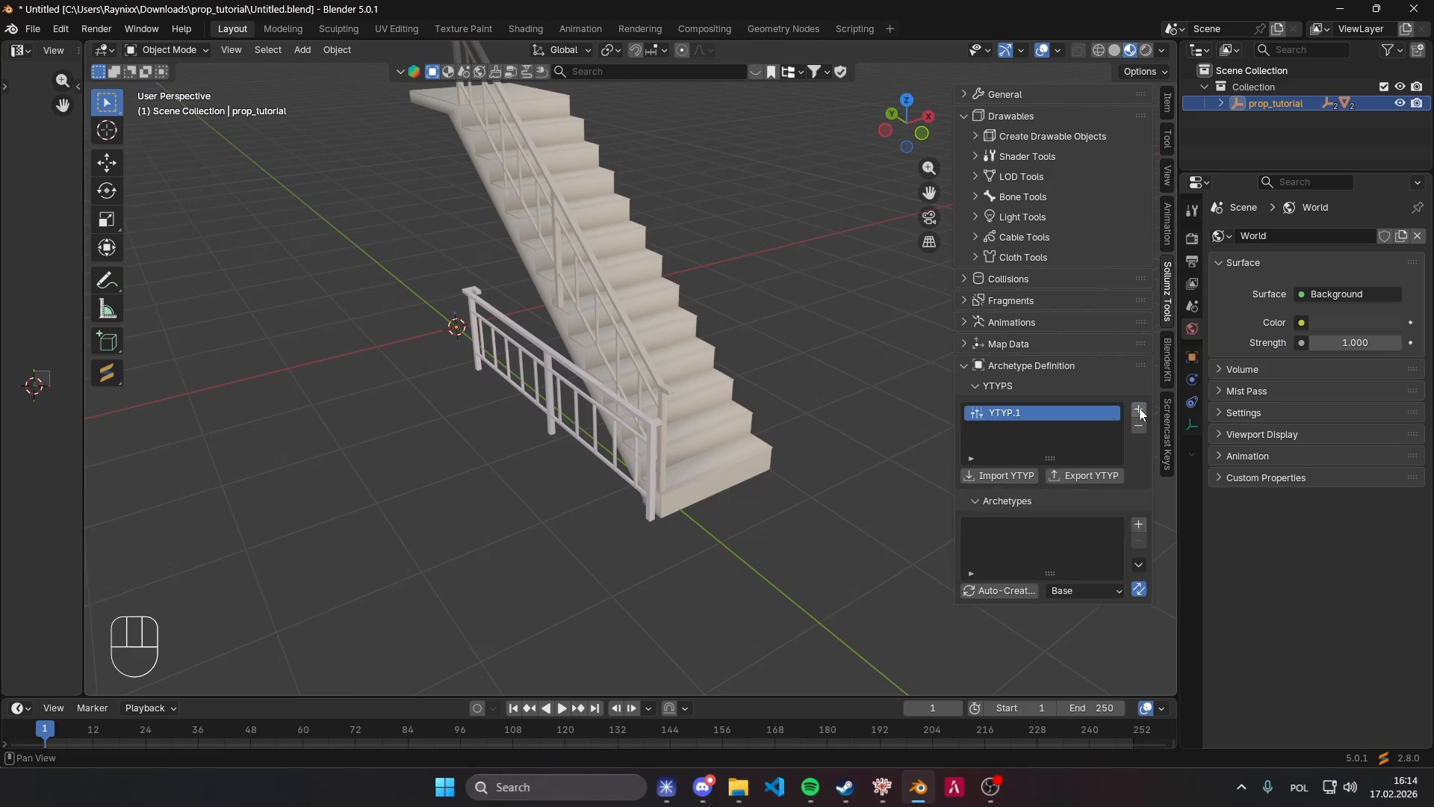
pyautogui.doubleClick(1083, 410)
pyautogui.write('pro')
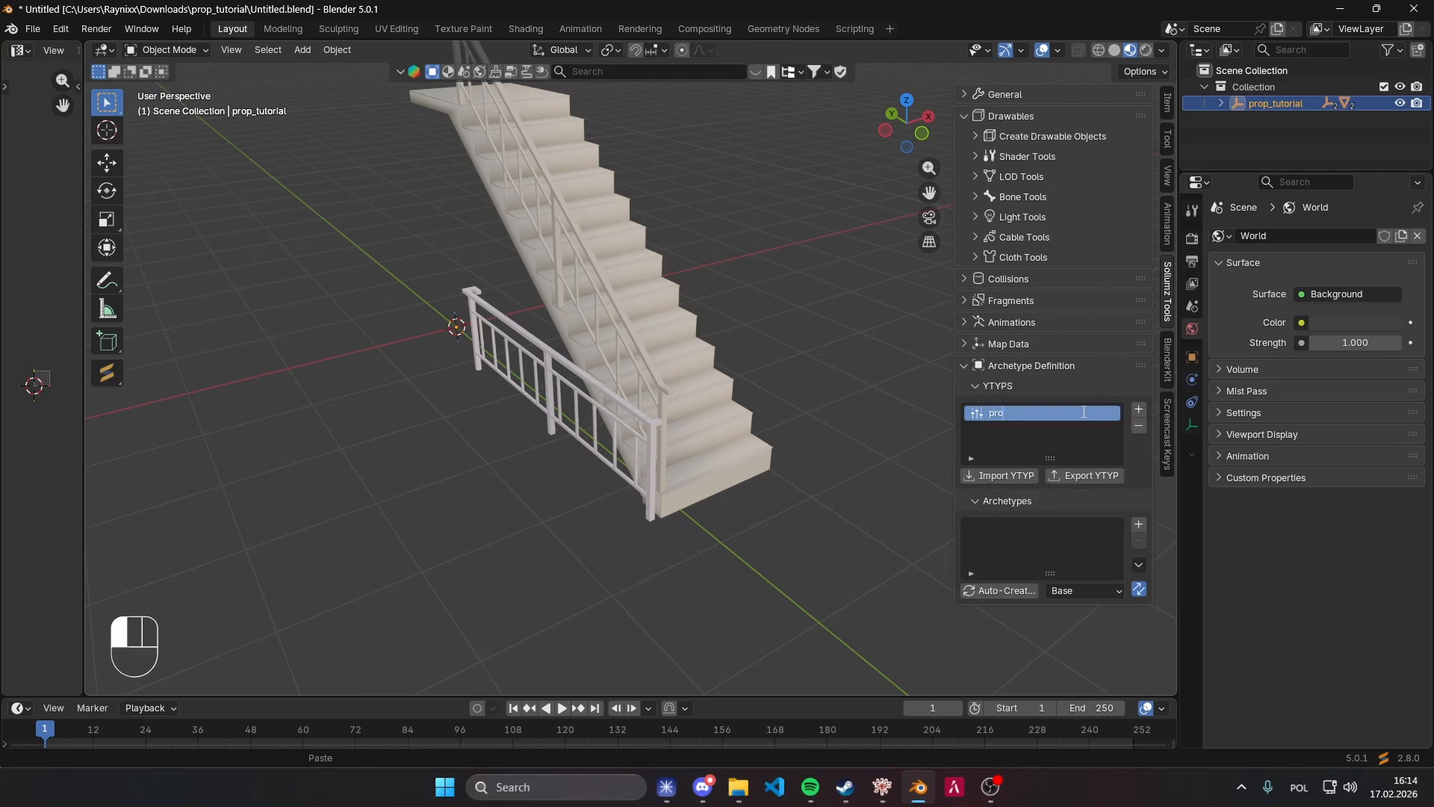
pyautogui.write('p_tutorial_ar')
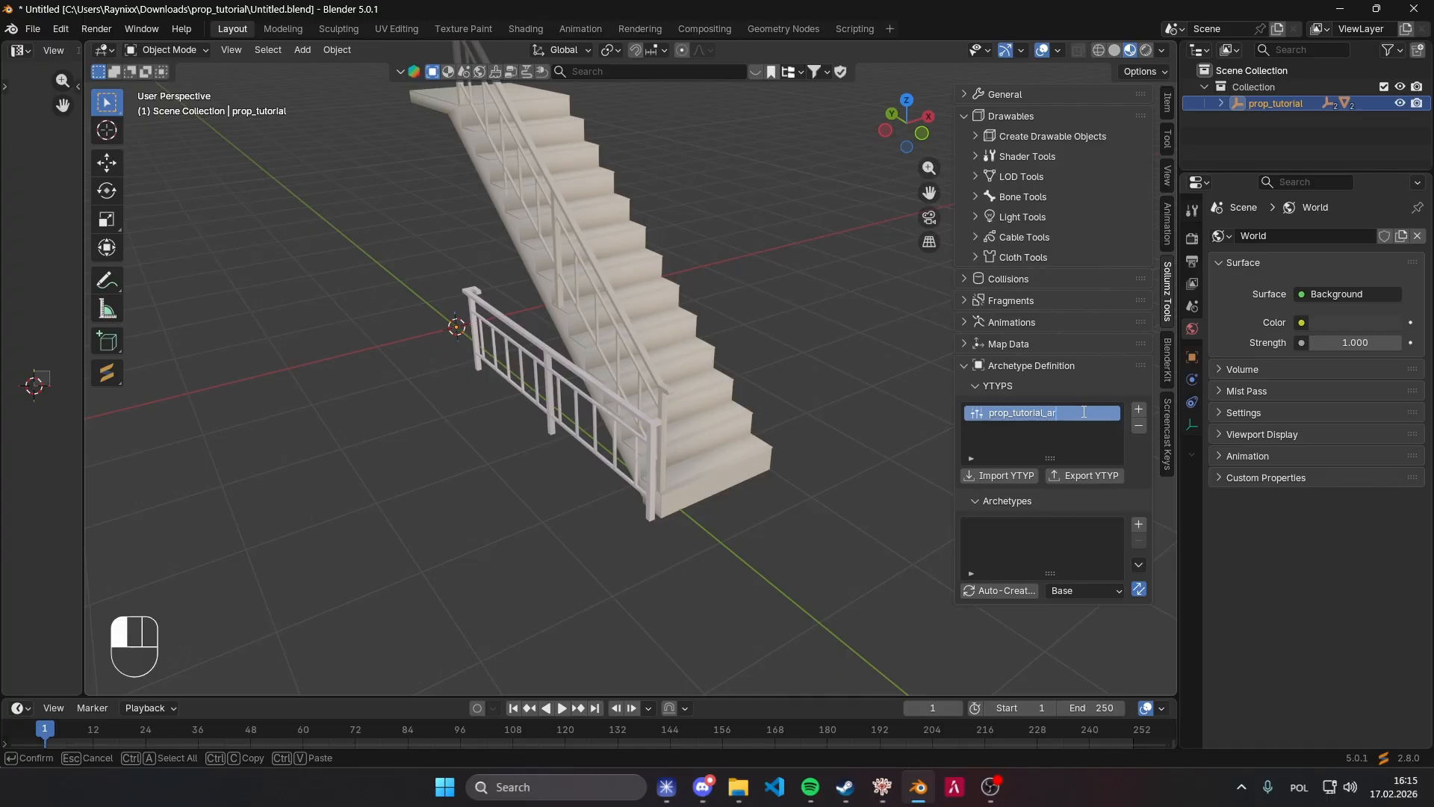
pyautogui.write('ch')
pyautogui.press('Return')
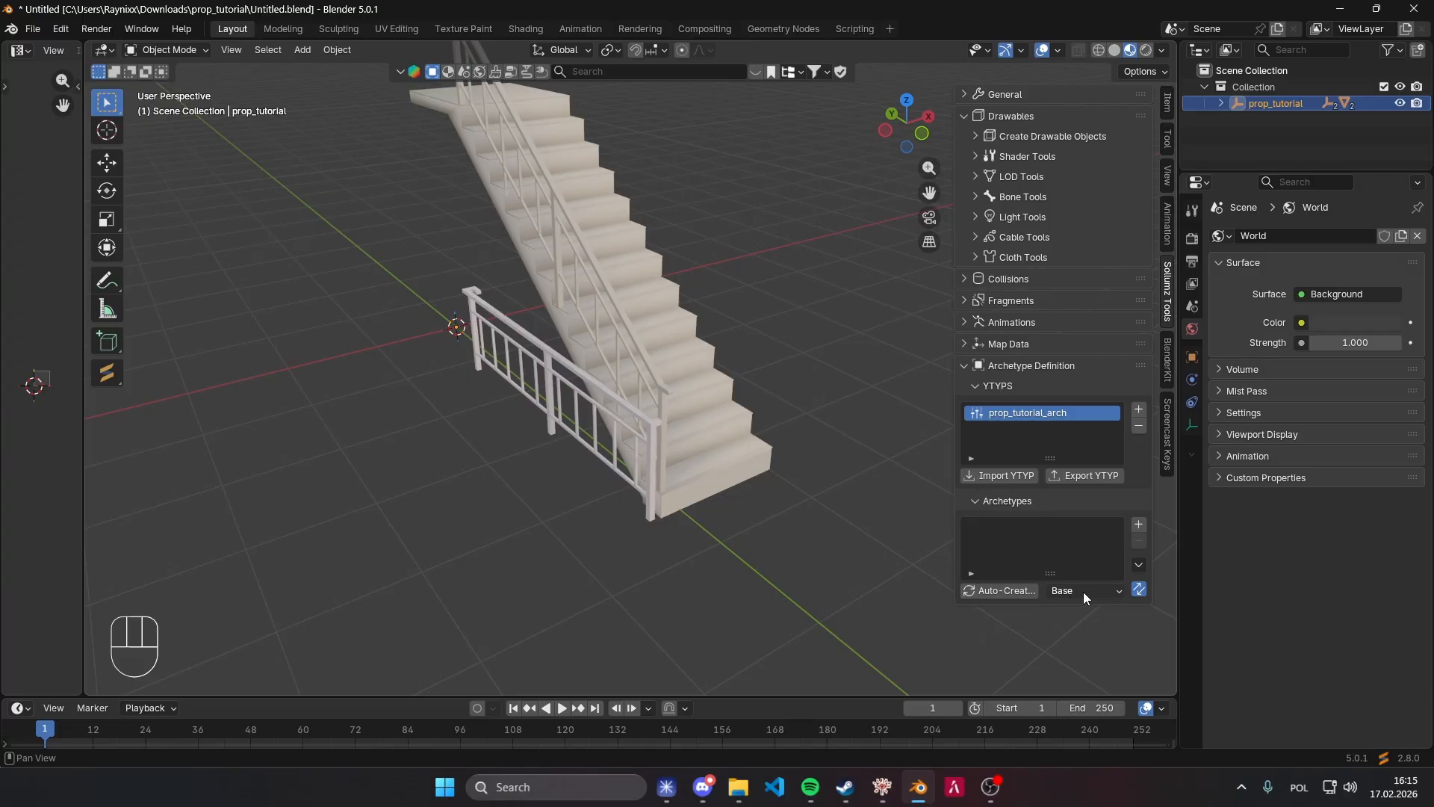
# Auto-create a Base archetype from the selected prop_tutorial drawable and review its settings.
pyautogui.click(1002, 591)
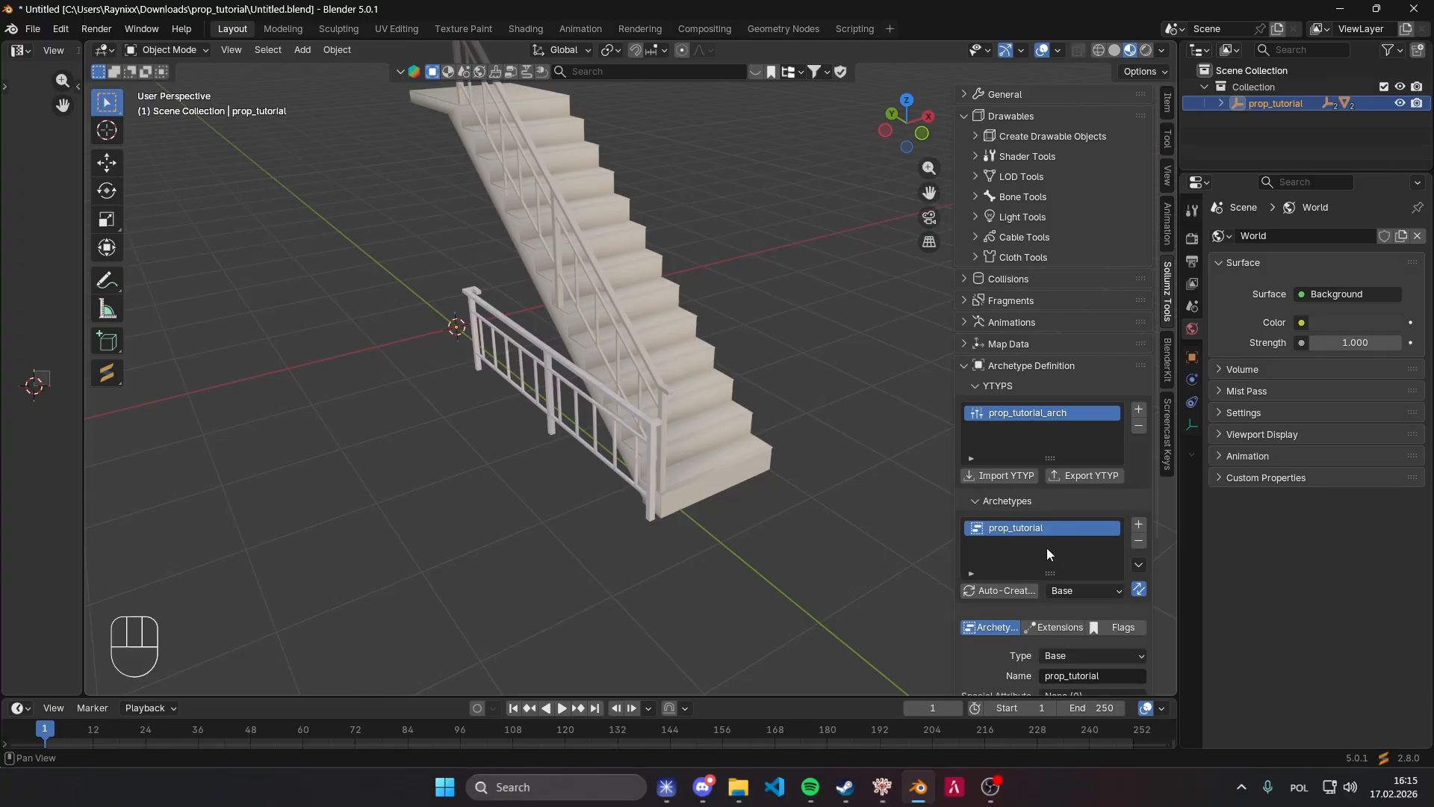
pyautogui.scroll(-5, 1046, 549)
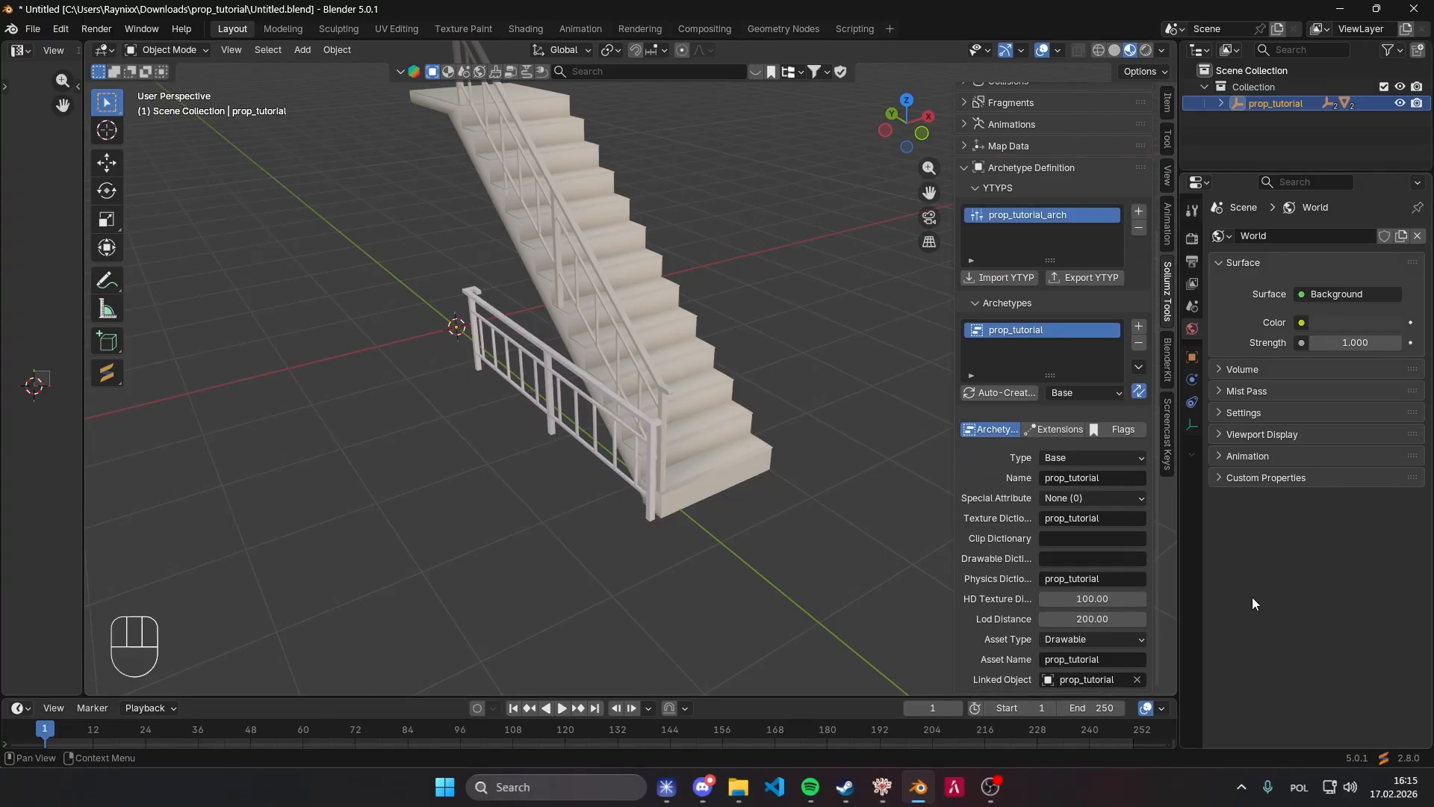
pyautogui.moveTo(745, 519); pyautogui.dragTo(662, 531, button='middle')
pyautogui.scroll(-2, 774, 500)
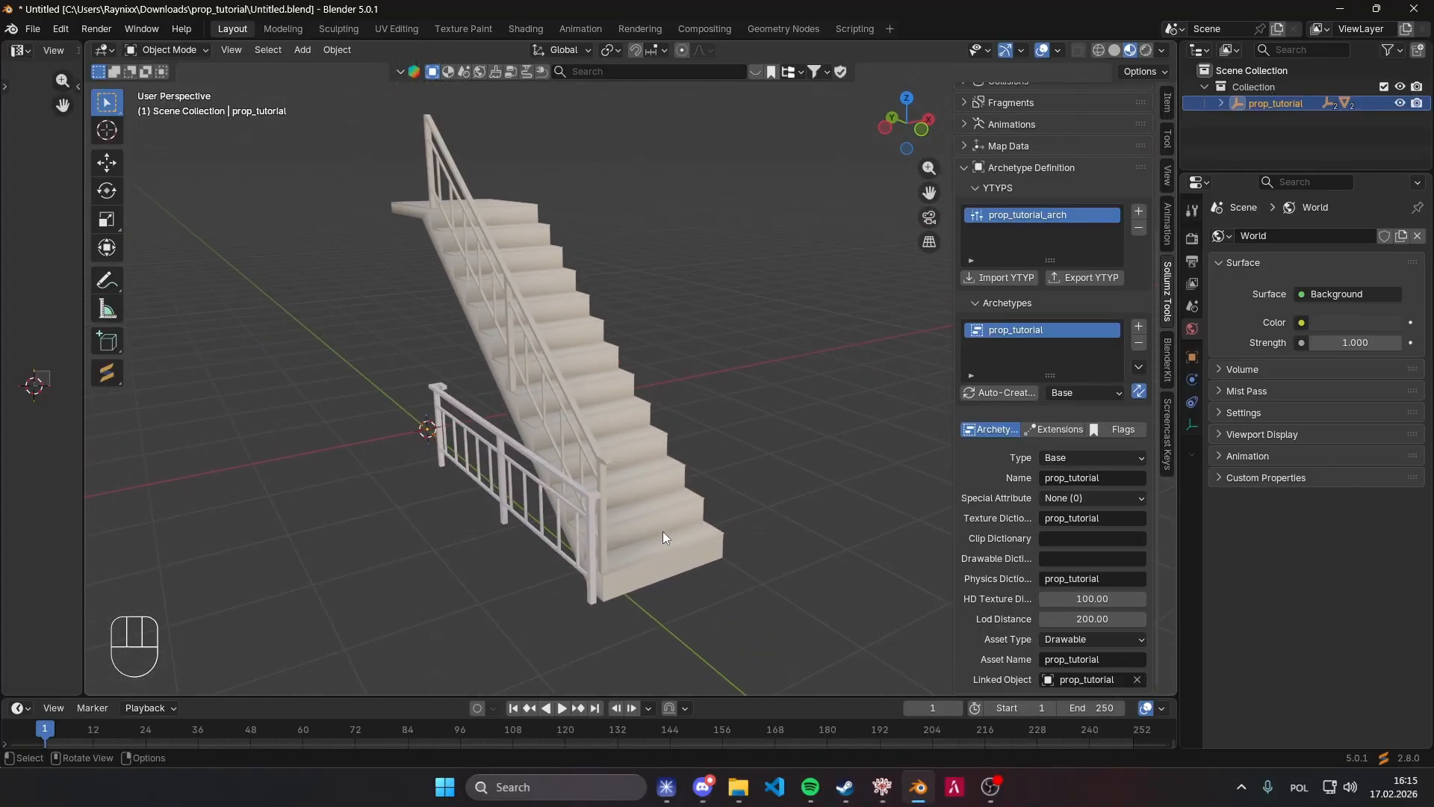
pyautogui.scroll(-1, 662, 531)
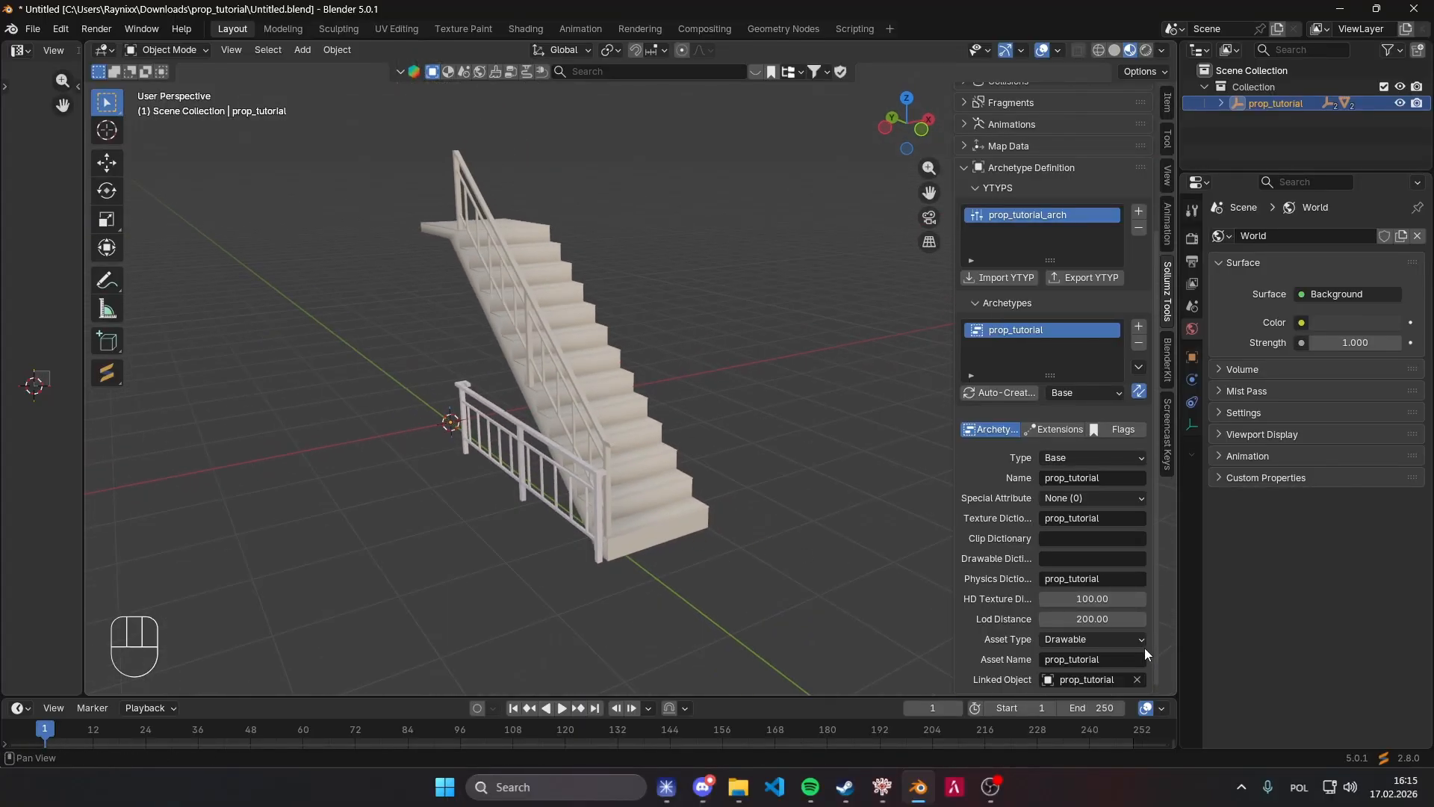
# Set the prop_tutorial archetype's Lod Distance to 600 and save the file.
pyautogui.click(1092, 619)
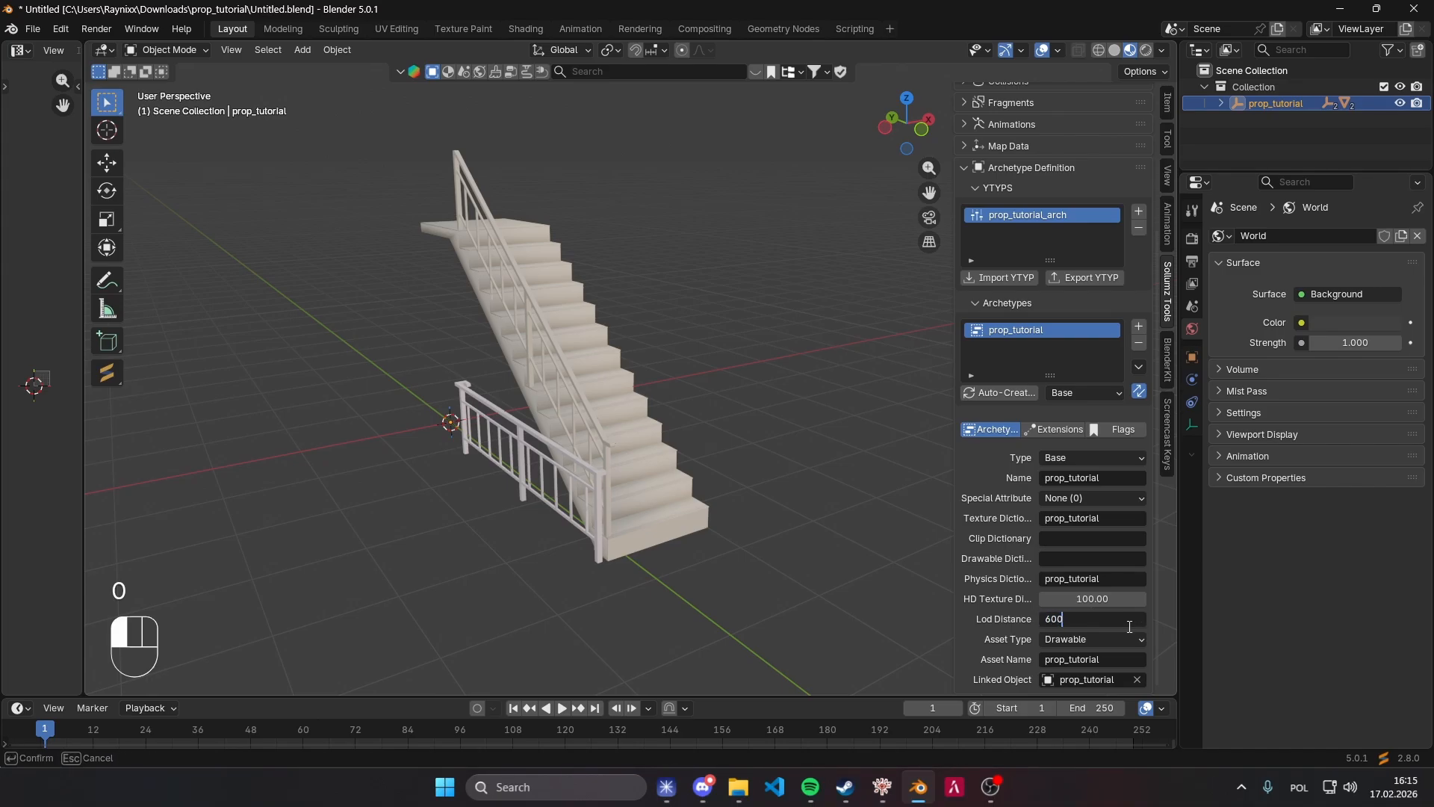
pyautogui.press('Return')
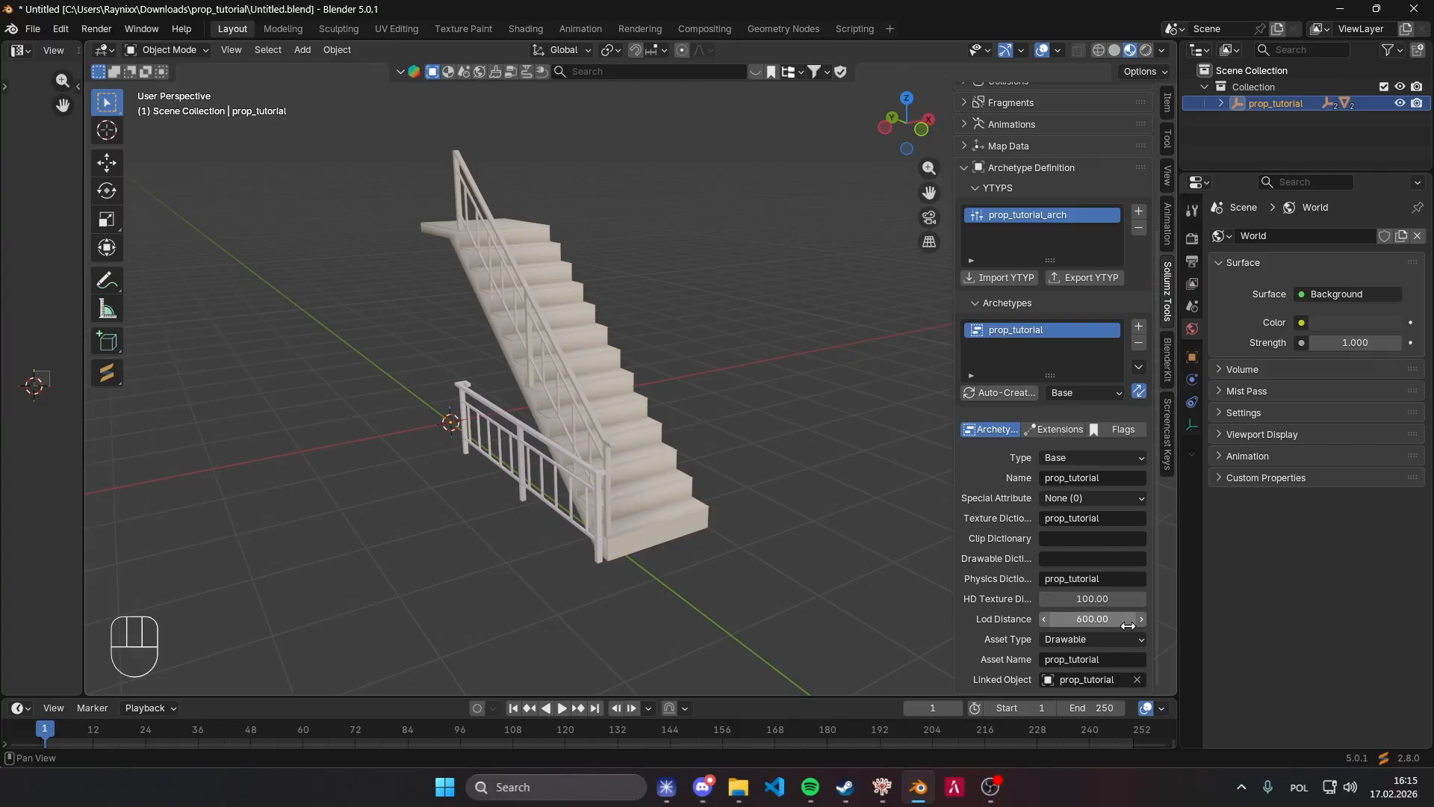
pyautogui.hscroll(-3, 533, 457)
pyautogui.hotkey('ctrl', 's')
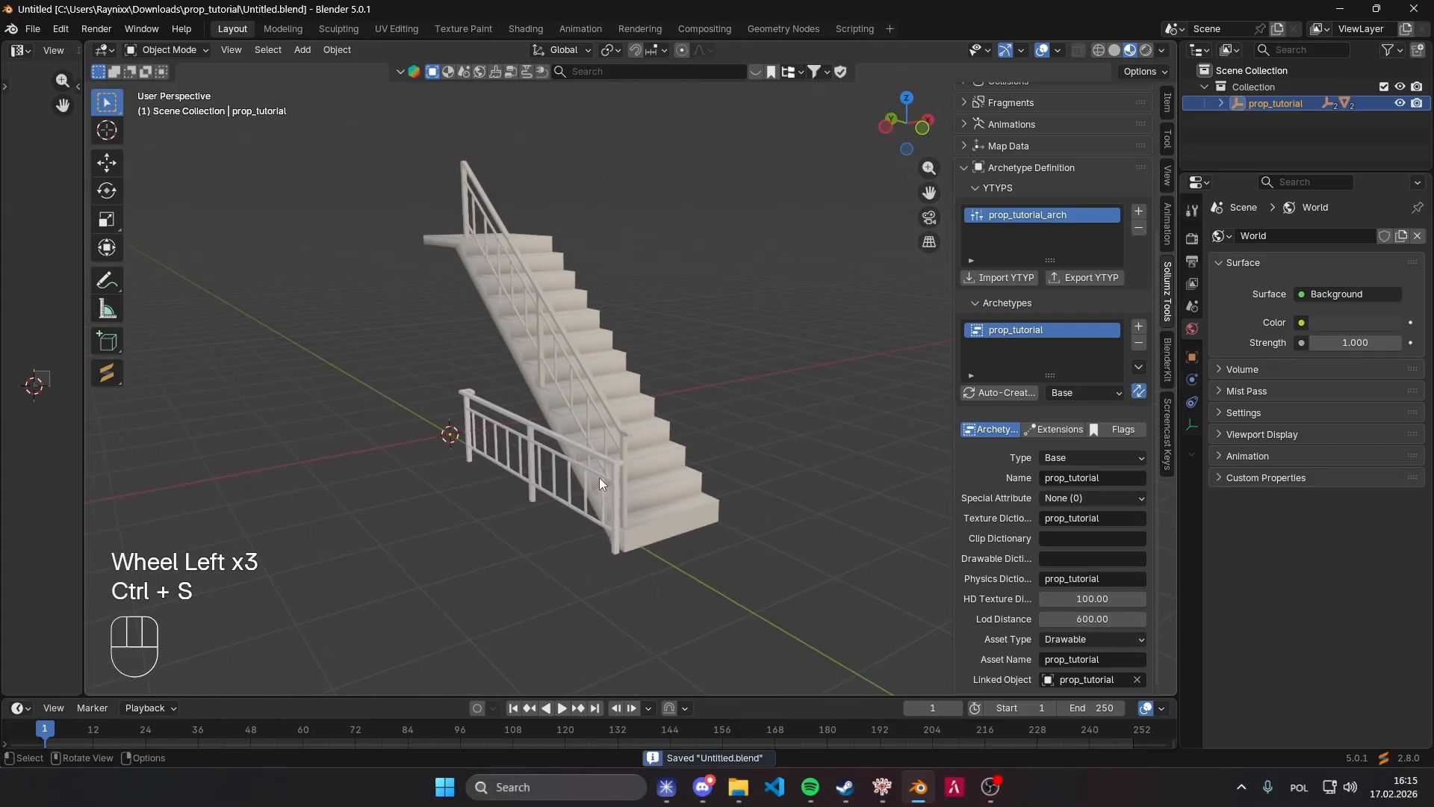
# Export the prop_tutorial_arch YTYP in Native Gen8 format to the Downloads\prop_tutorial folder, copying the folder path.
pyautogui.keyDown('shift'); pyautogui.moveTo(600, 482); pyautogui.dragTo(693, 250, button='middle'); pyautogui.keyUp('shift')
pyautogui.click(709, 464)
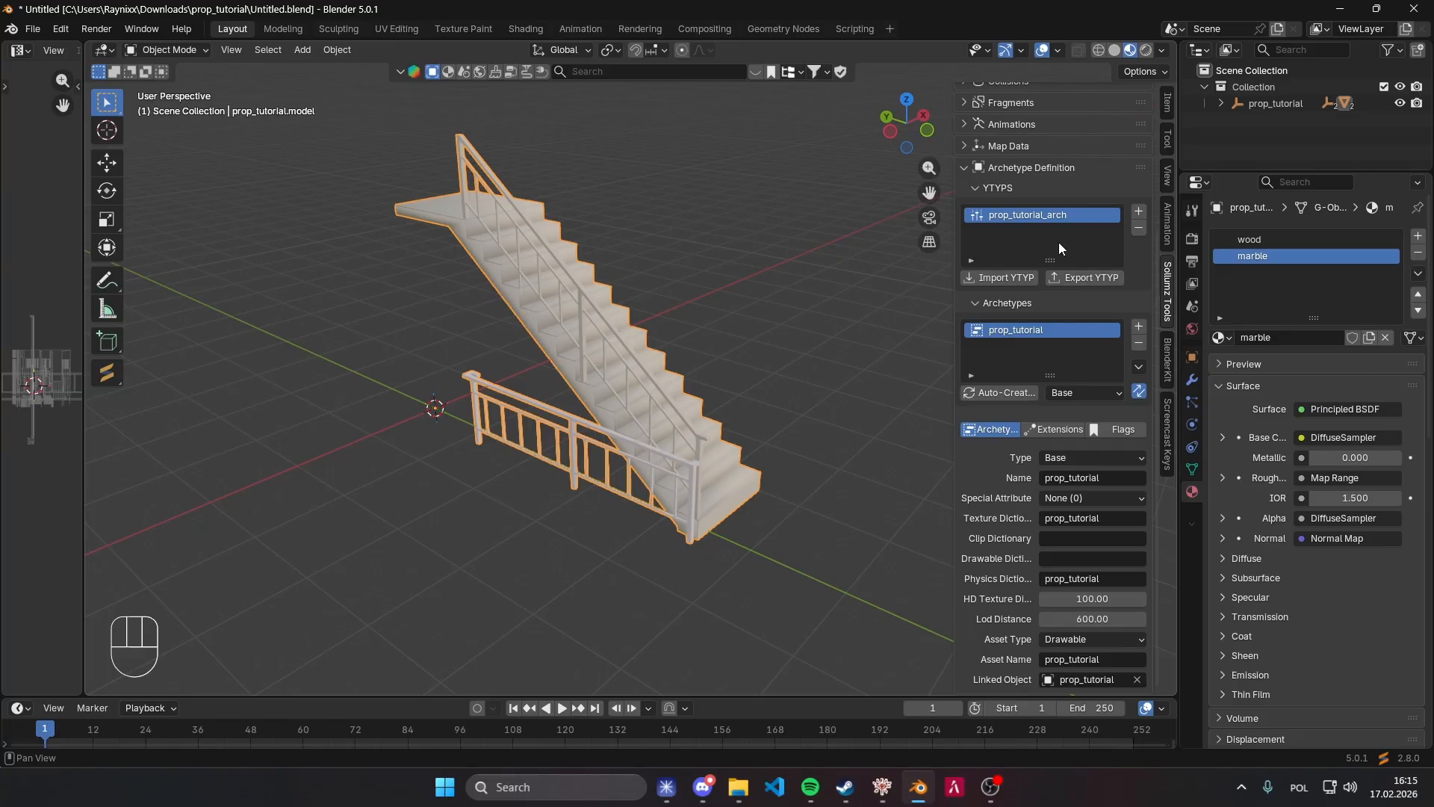
pyautogui.click(1091, 281)
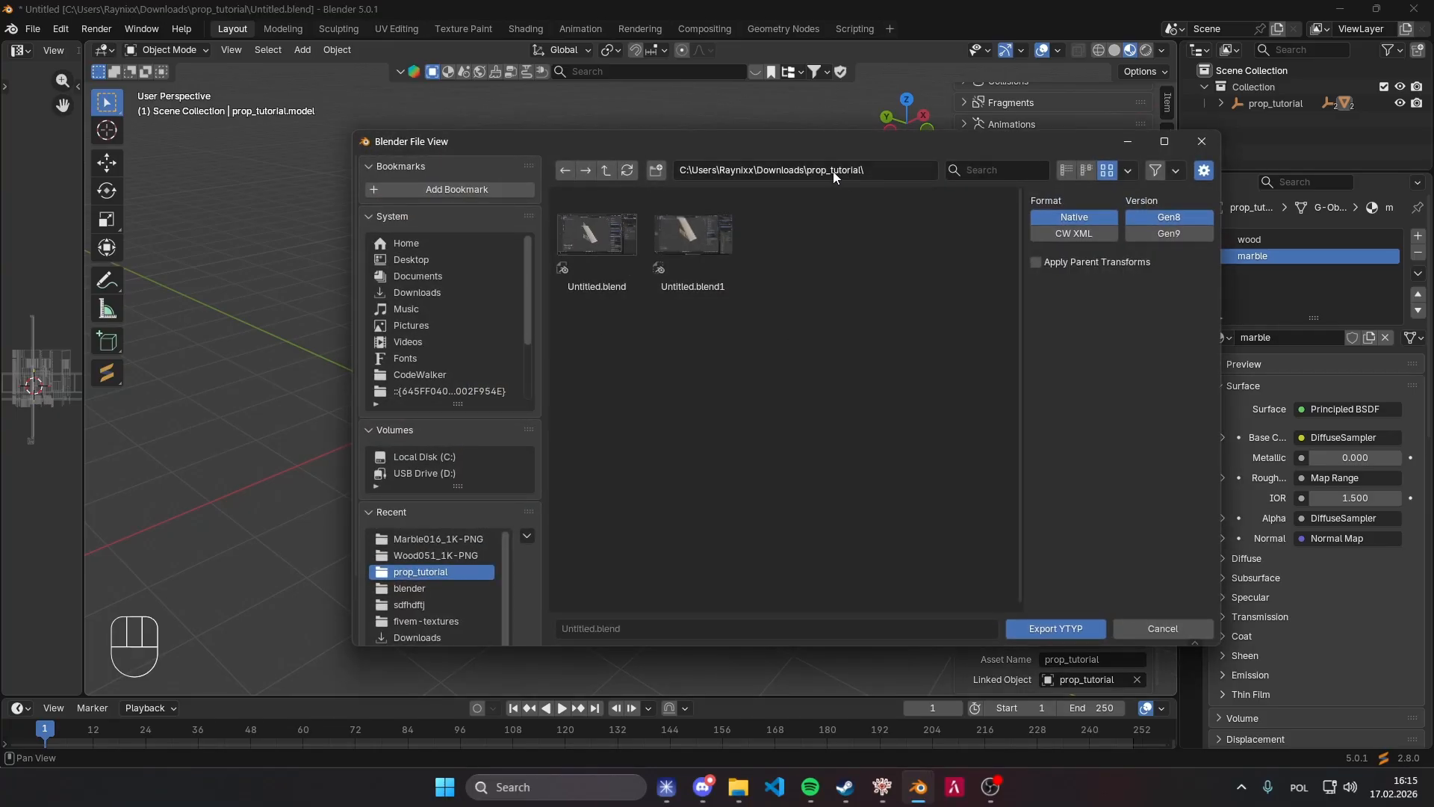
pyautogui.click(883, 170)
pyautogui.hotkey('ctrl', 'c')
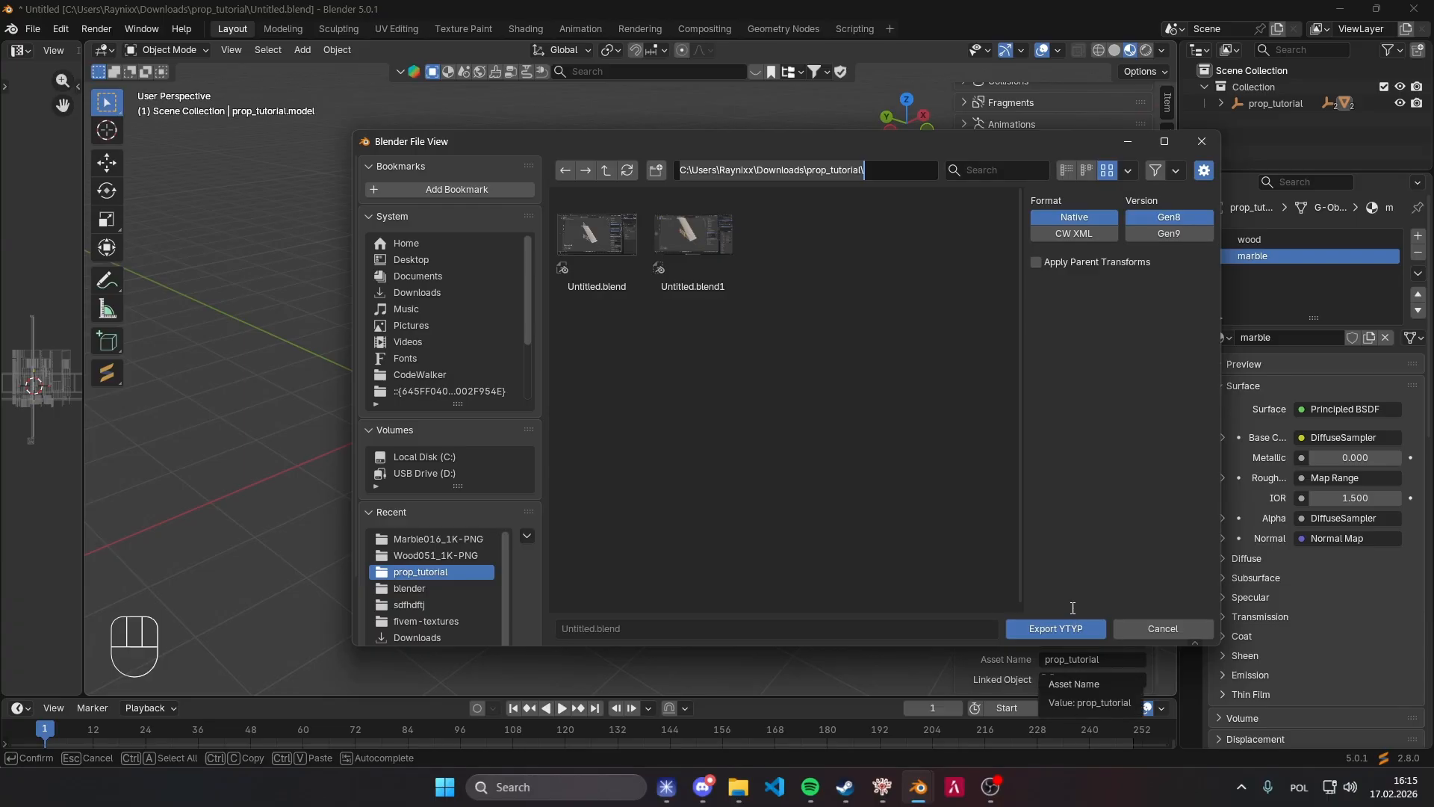
pyautogui.click(1059, 629)
# Select the prop_tutorial drawable with its hierarchy and export it as RAGE assets in Native Gen8 format, limited to selected objects.
pyautogui.moveTo(896, 231); pyautogui.dragTo(785, 262, button='middle')
pyautogui.click(1274, 104)
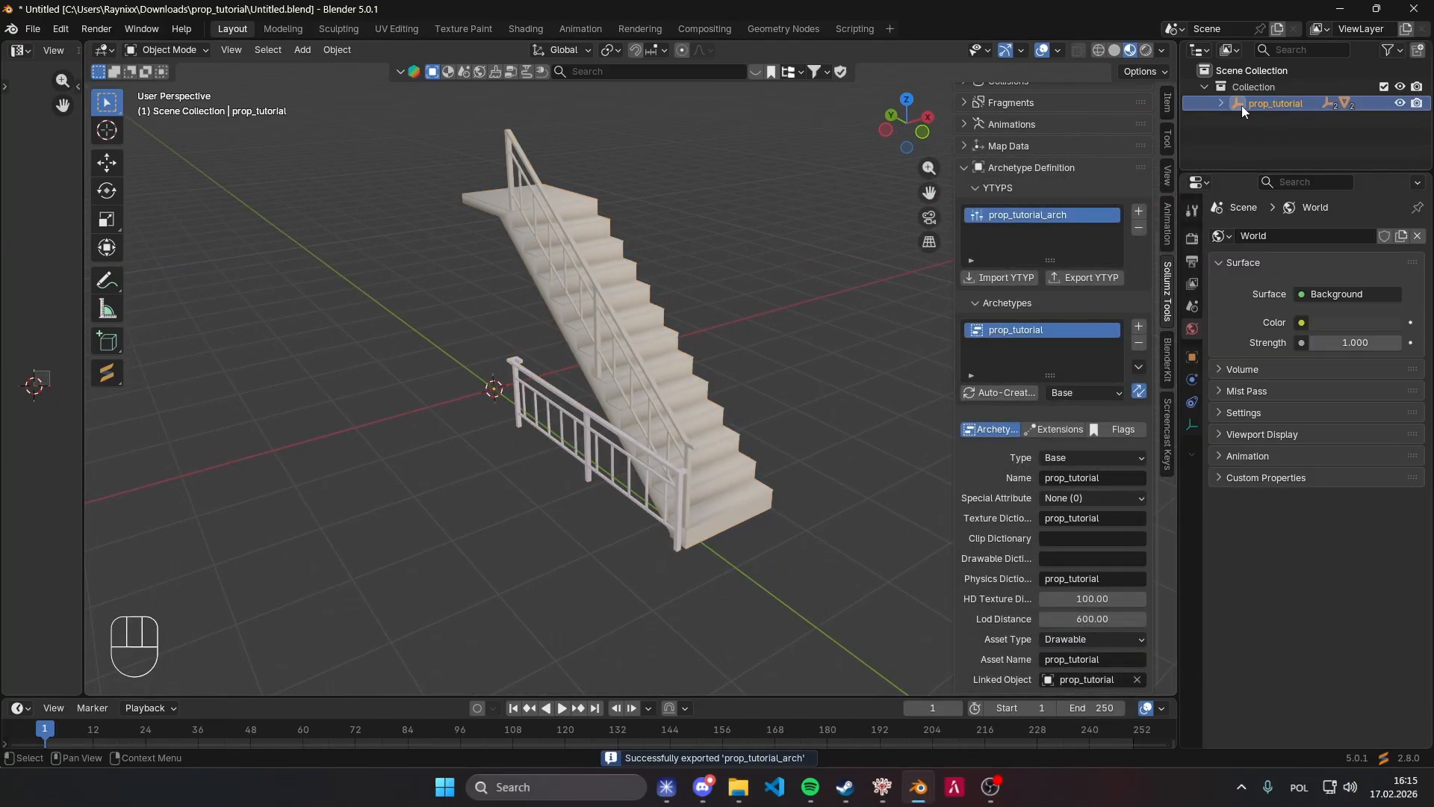
pyautogui.rightClick(1267, 102)
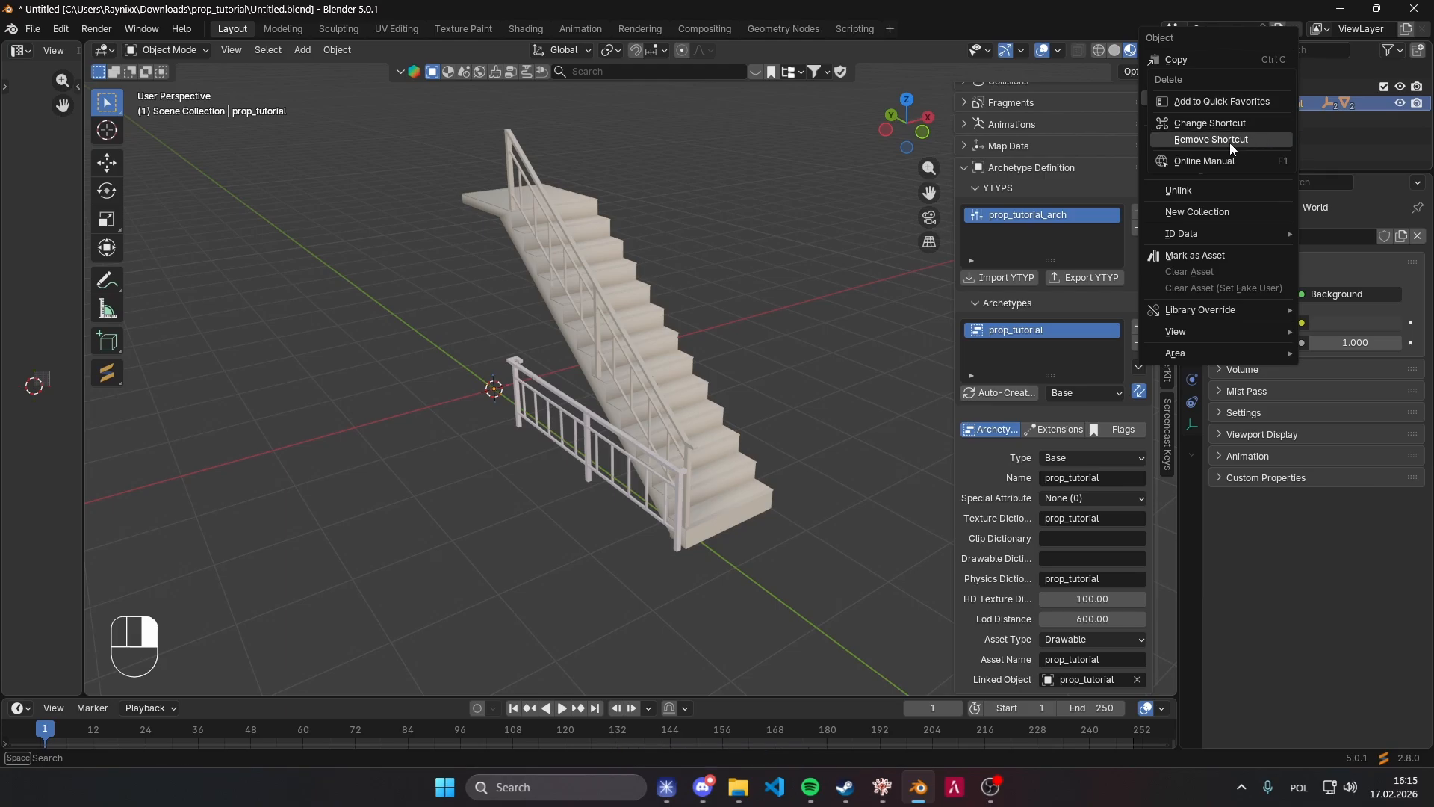
pyautogui.click(1208, 155)
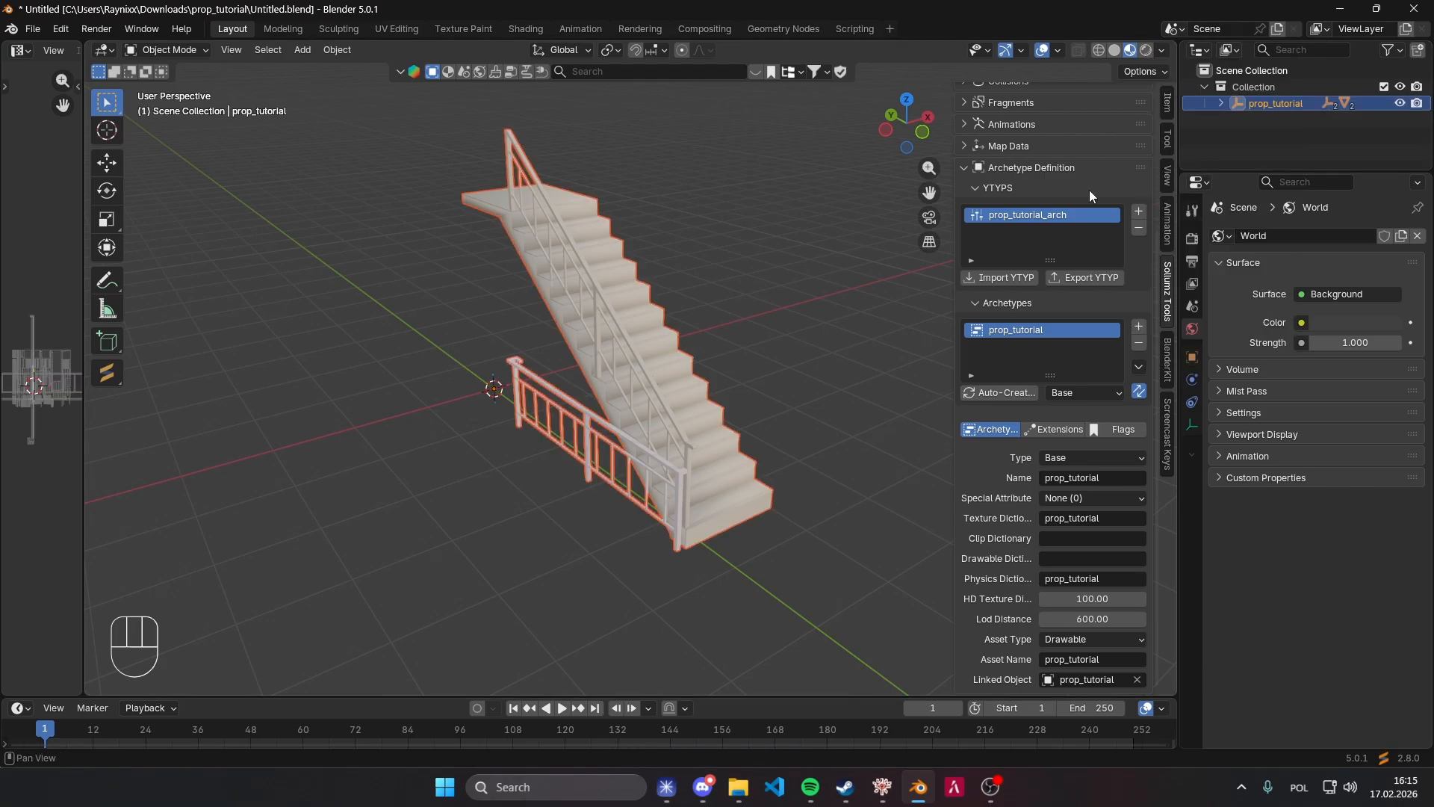
pyautogui.press('v')
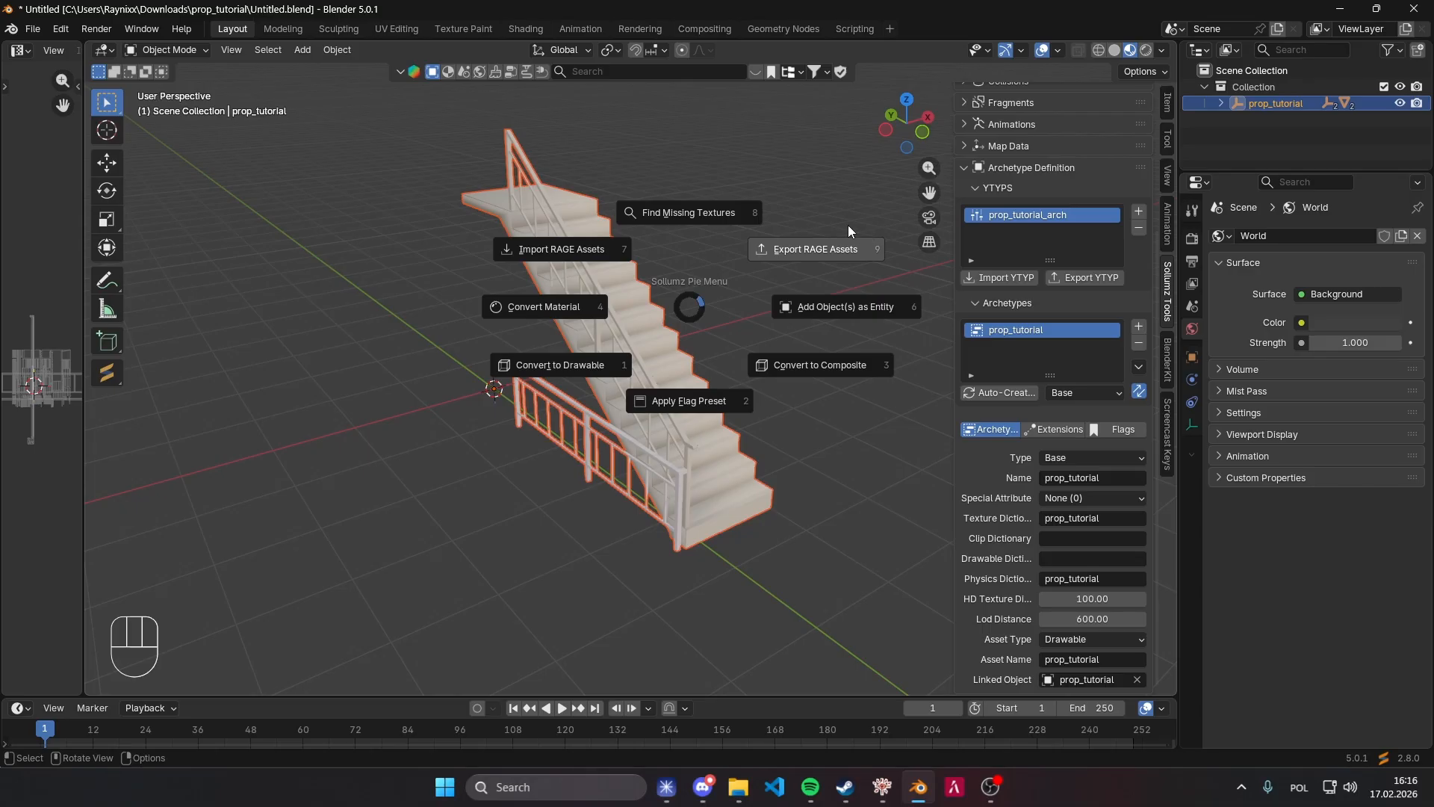
pyautogui.click(783, 251)
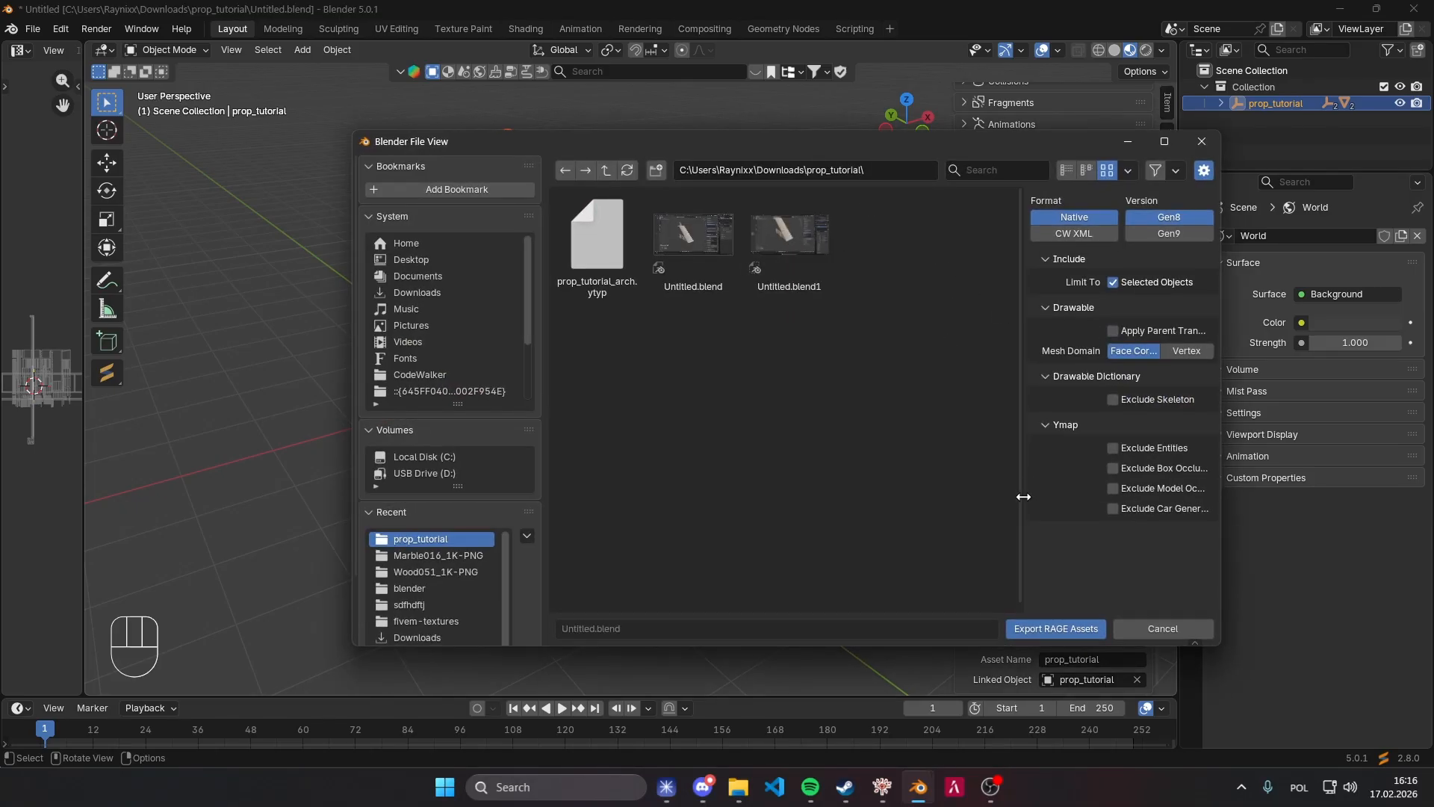
pyautogui.click(1053, 628)
pyautogui.moveTo(835, 596)
pyautogui.mouseDown(button='middle')
pyautogui.moveTo(880, 618)
pyautogui.moveTo(831, 601)
pyautogui.mouseUp(button='middle')
# Open the Downloads\prop_tutorial export folder in File Explorer and close the fivem-textures folder window.
pyautogui.press('super')
pyautogui.hotkey('ctrl', 'v')
pyautogui.press('Return')
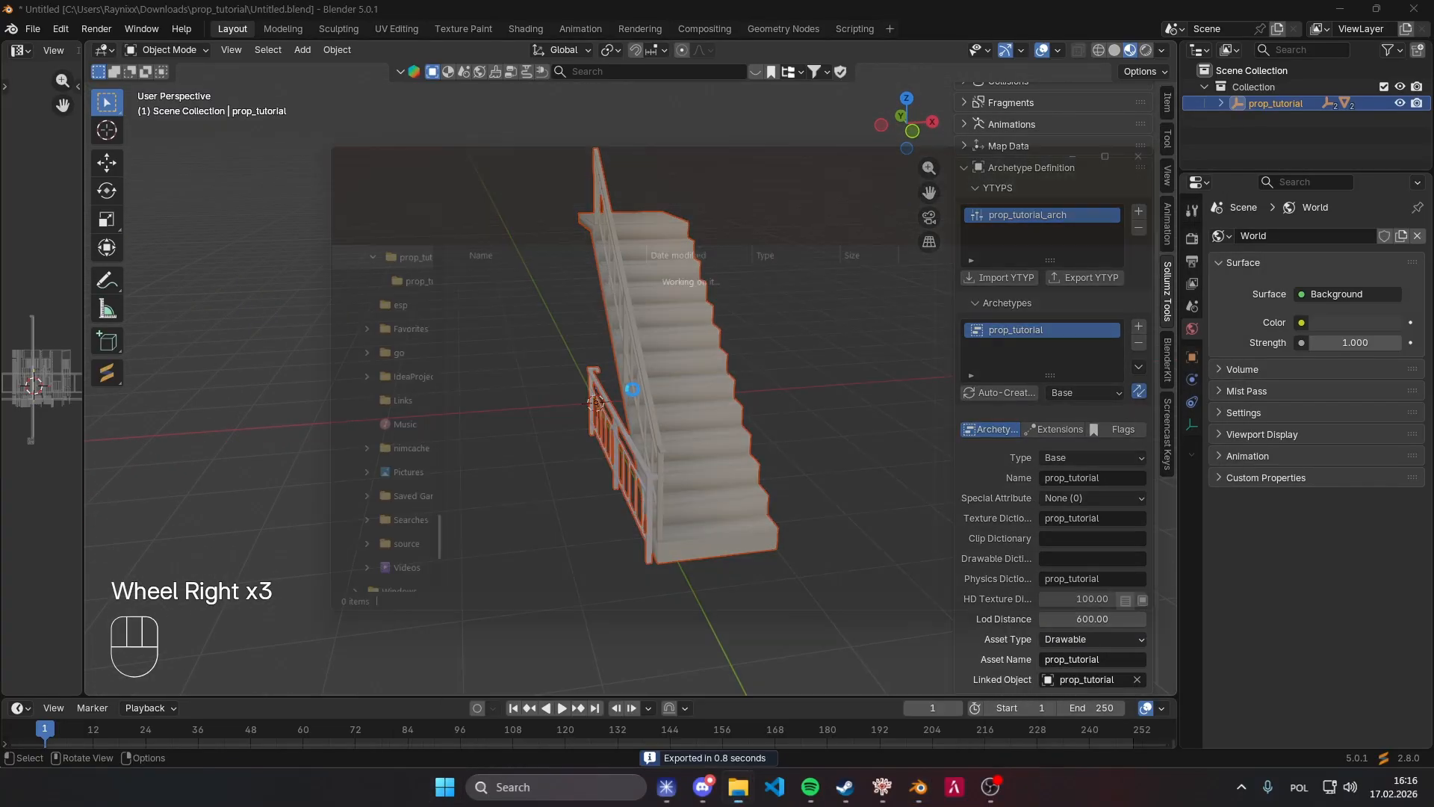
pyautogui.moveTo(739, 785)
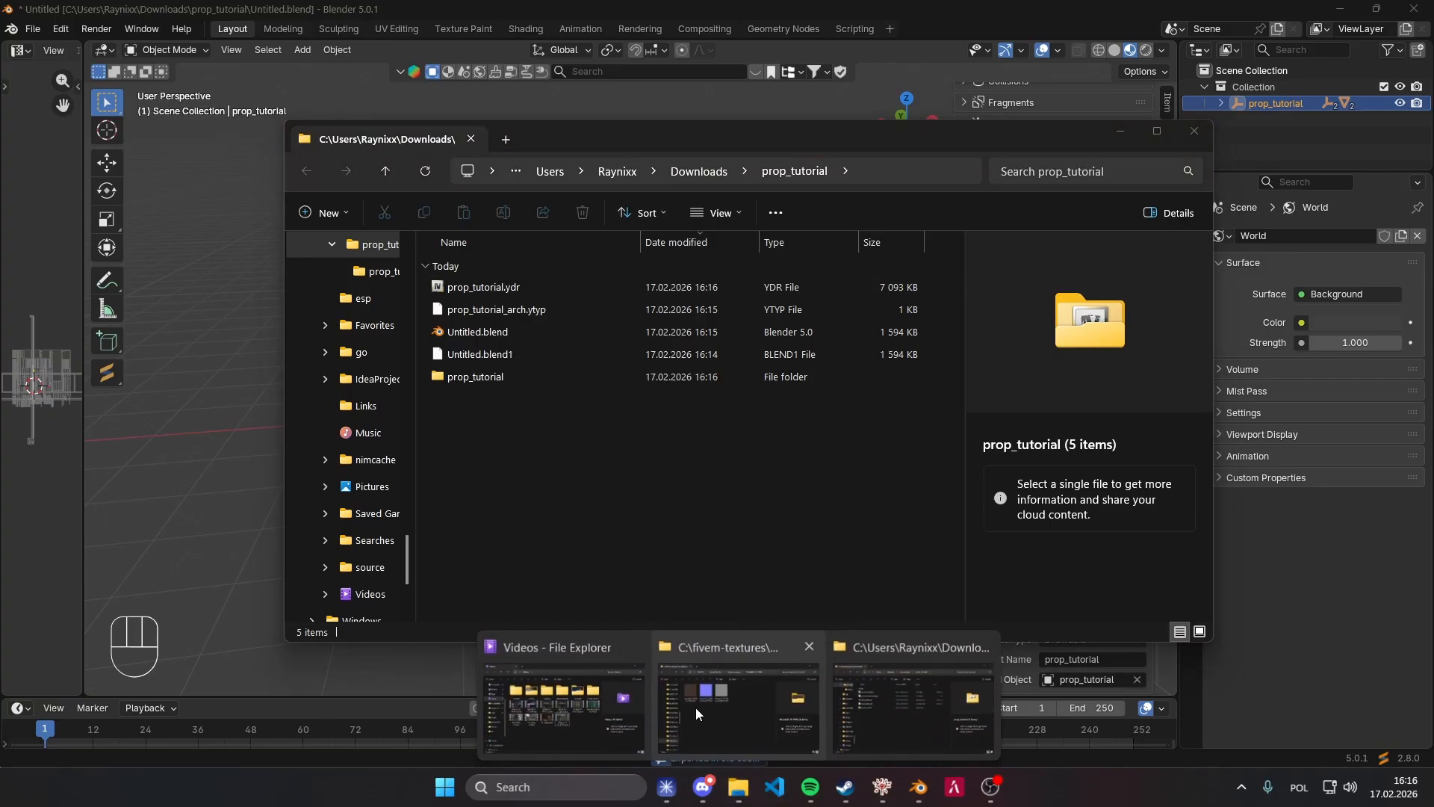
pyautogui.moveTo(693, 699)
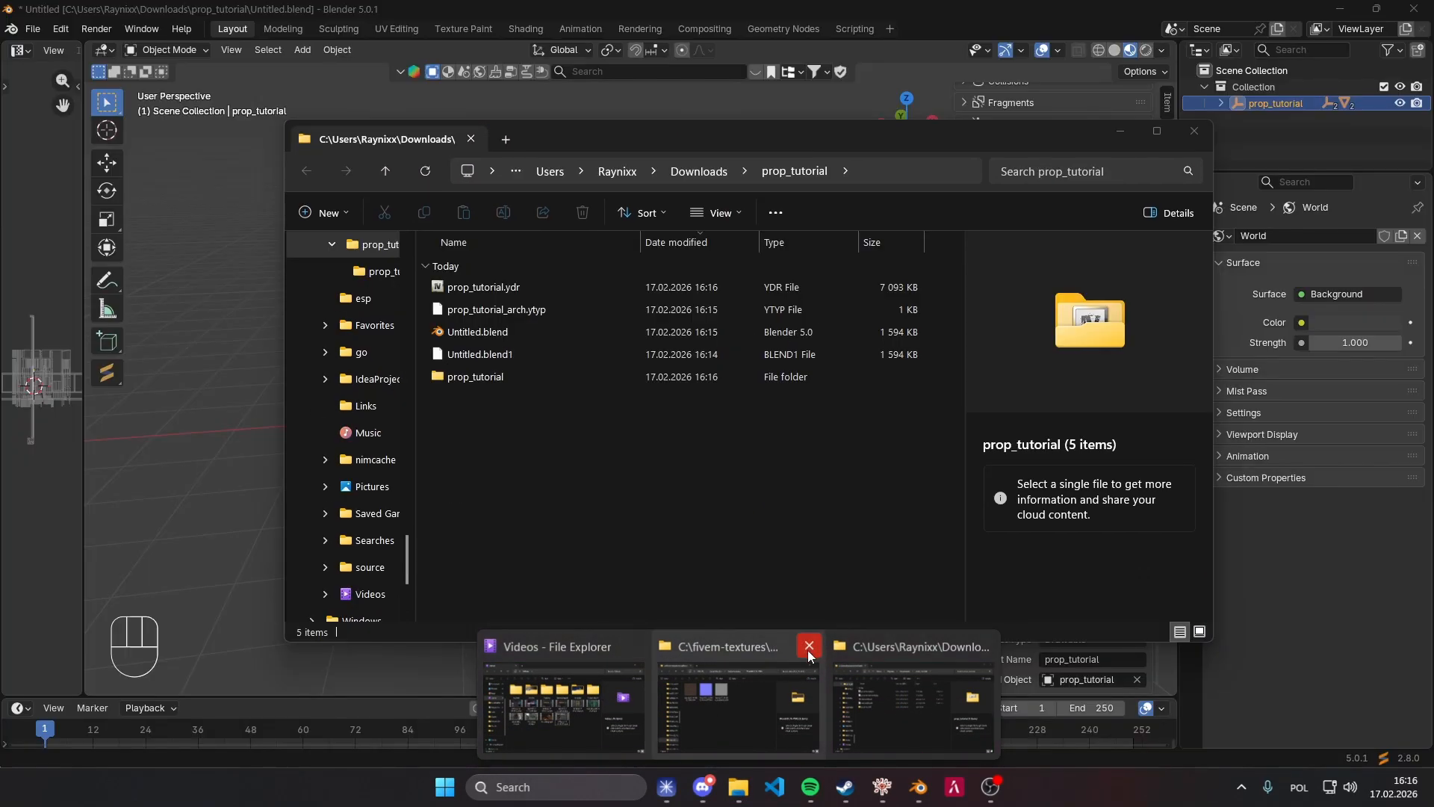
pyautogui.click(812, 645)
# Review the exported prop_tutorial.ydr and prop_tutorial_arch.ytyp files and copy the prop_tutorial folder's address.
pyautogui.click(587, 290)
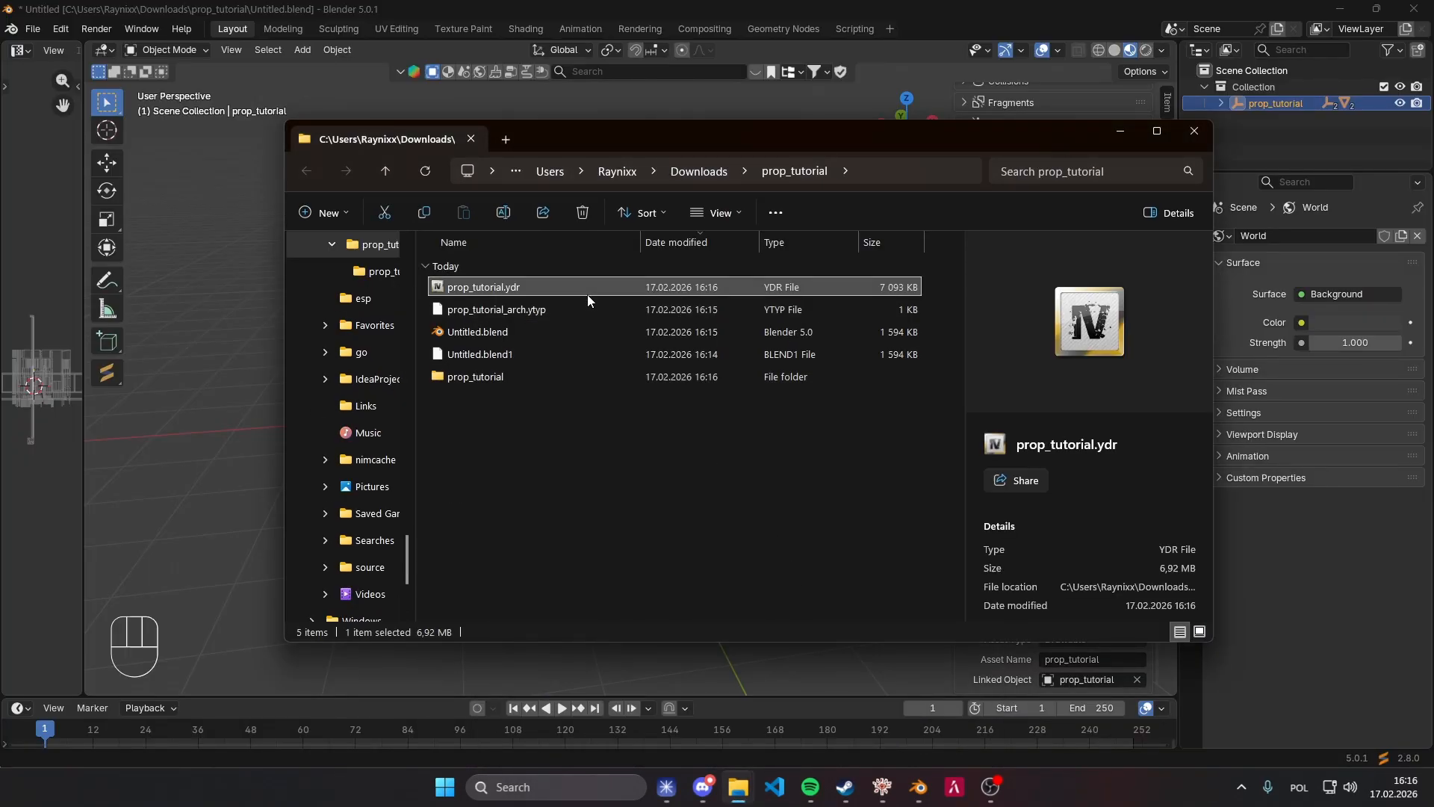
pyautogui.keyDown('ctrl'); pyautogui.click(537, 310); pyautogui.keyUp('ctrl')
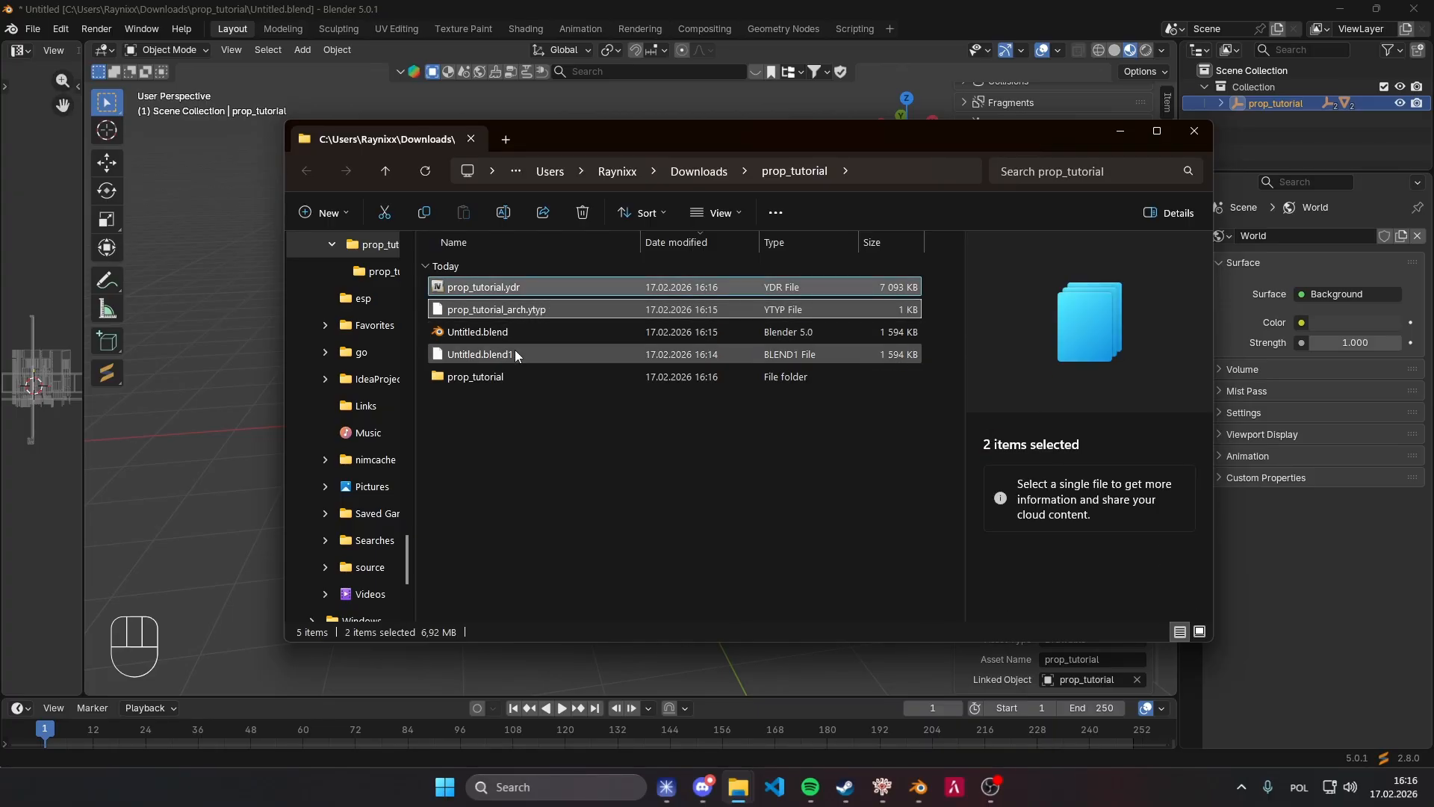
pyautogui.click(496, 375)
pyautogui.click(550, 290)
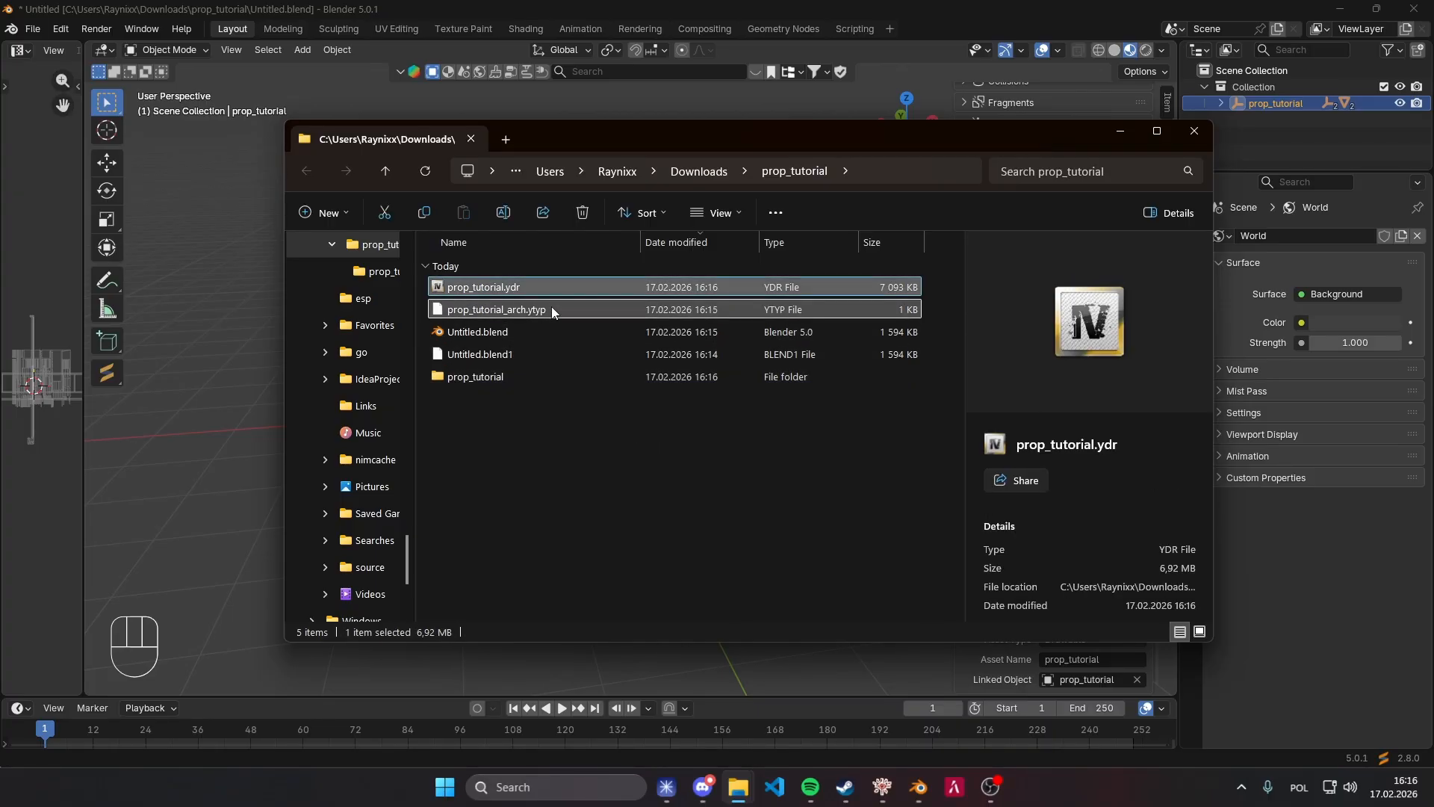
pyautogui.click(551, 308)
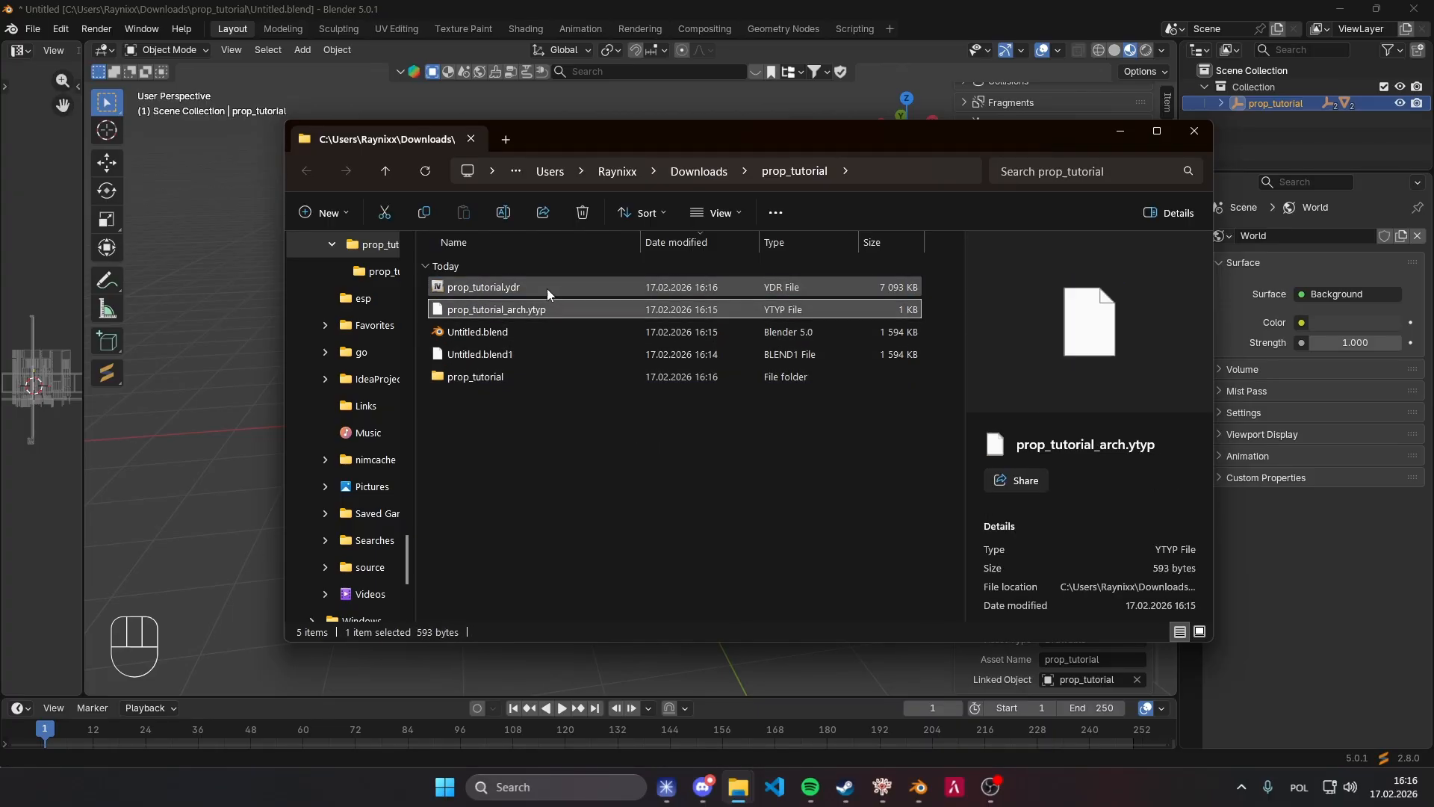
pyautogui.rightClick(796, 172)
pyautogui.click(825, 216)
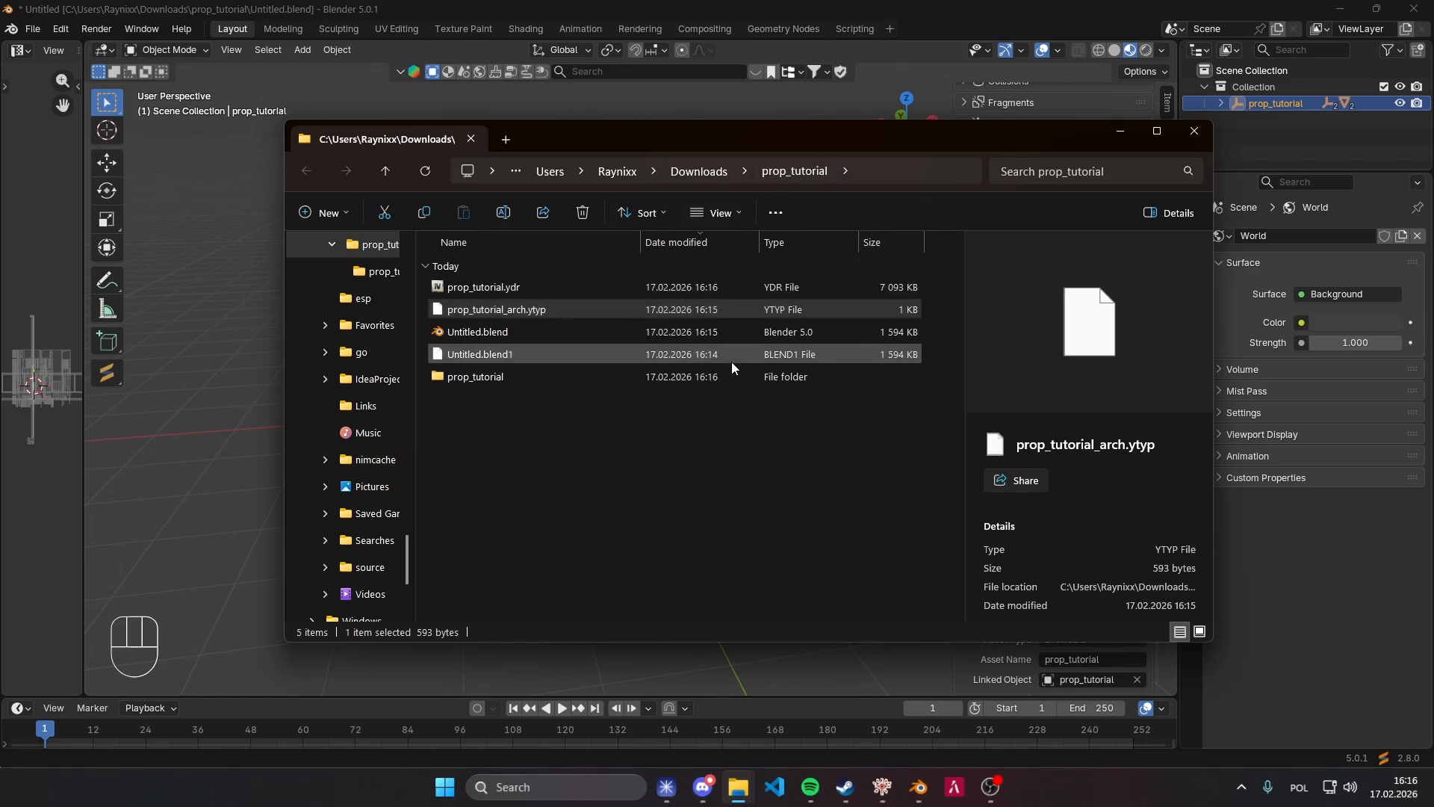
pyautogui.click(723, 440)
# Switch to the CodeWalker world view and look around the street by the parking entrance.
pyautogui.click(882, 787)
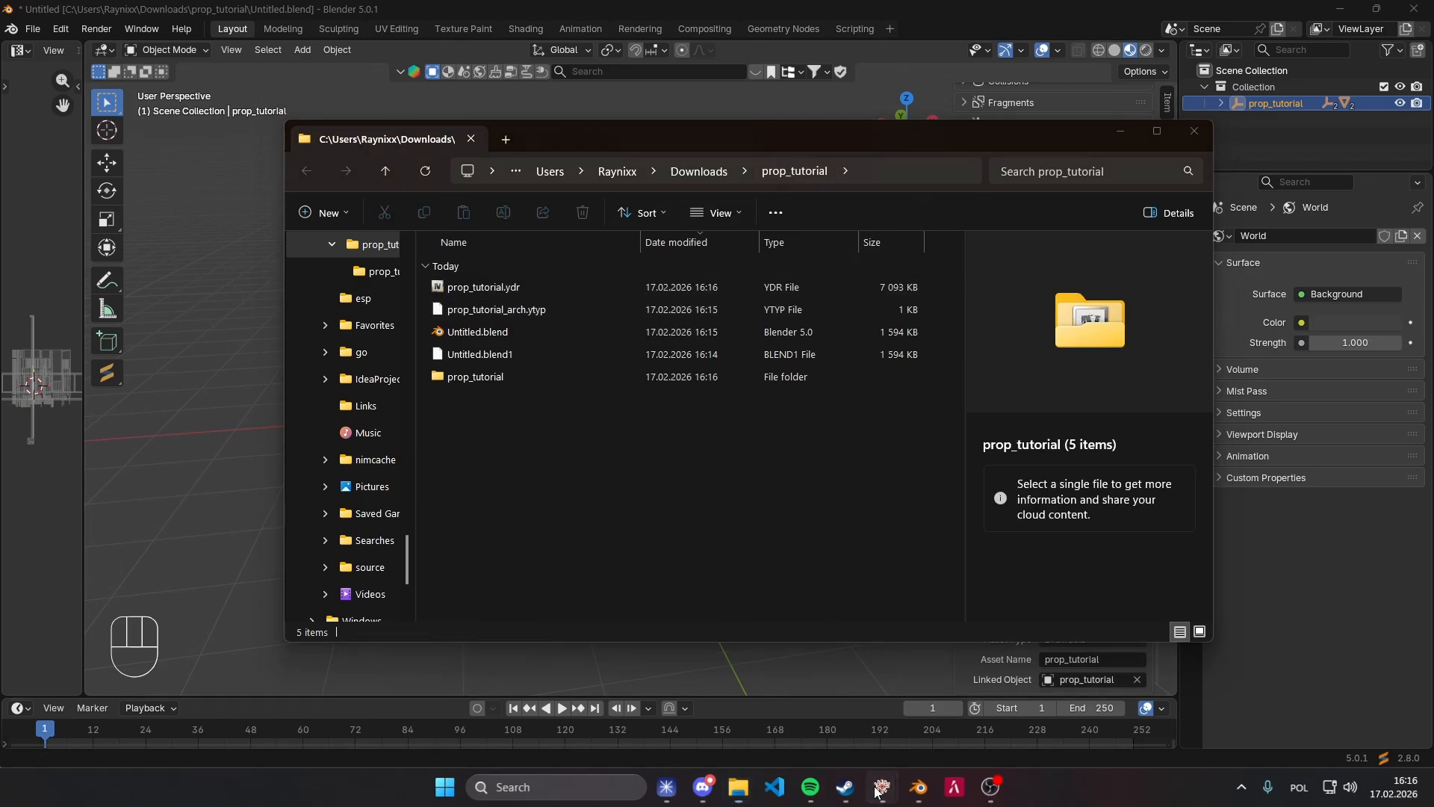
pyautogui.click(871, 733)
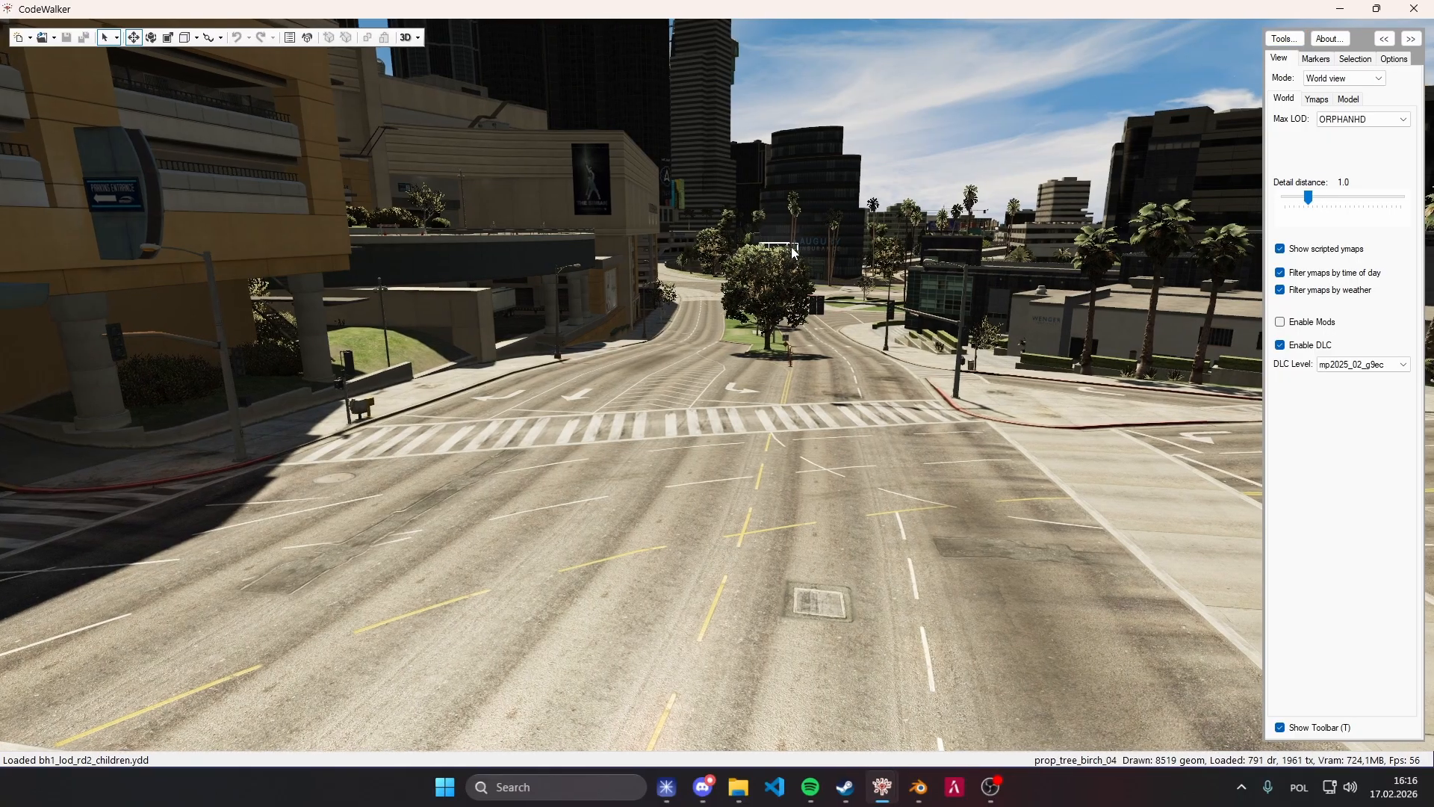
pyautogui.press('w')
pyautogui.moveTo(654, 254); pyautogui.dragTo(584, 240)
pyautogui.press('a')
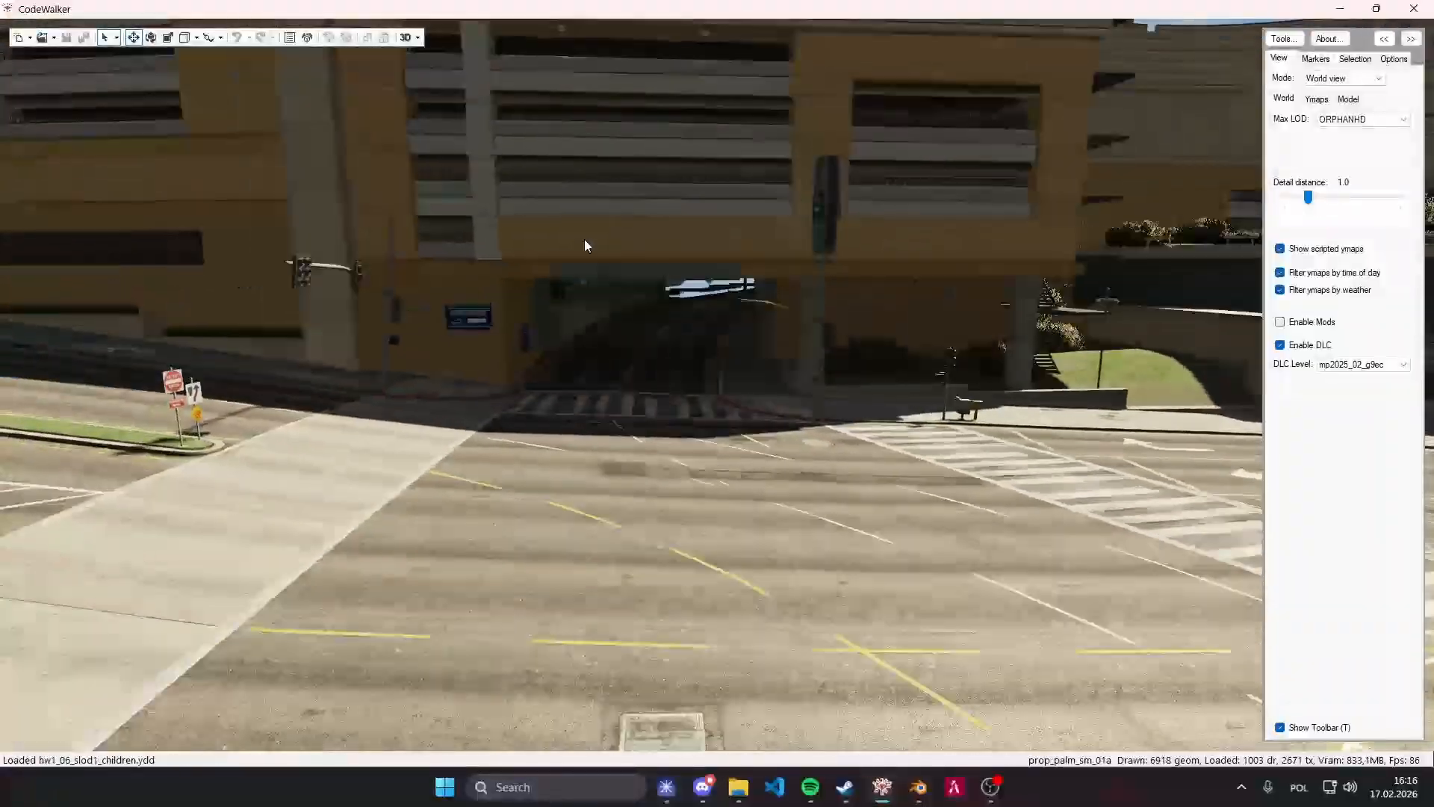
pyautogui.press('w')
# Show the converter\prop_tutorial folder in RPF Explorer and bring up the Downloads\prop_tutorial folder window over it.
pyautogui.click(882, 786)
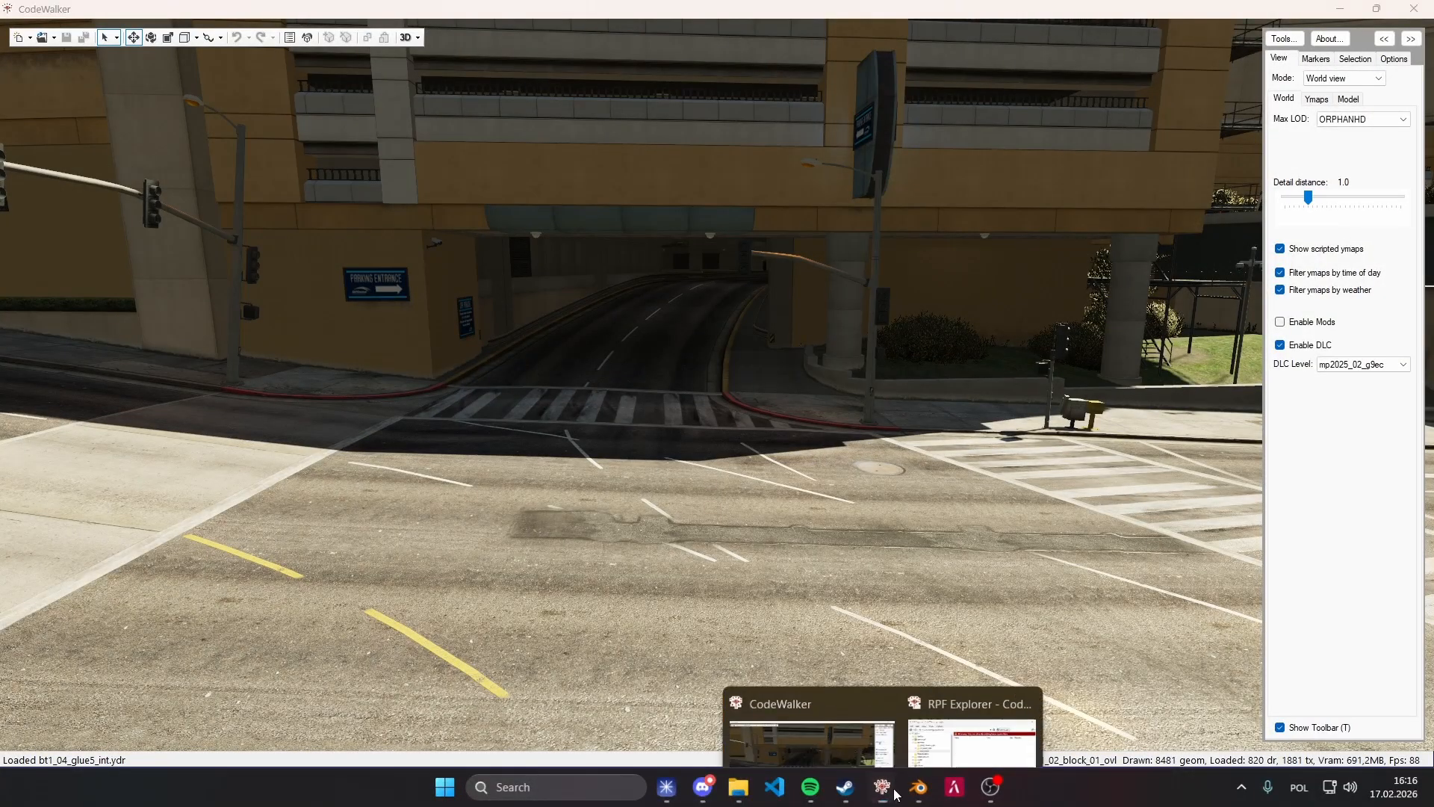
pyautogui.click(971, 710)
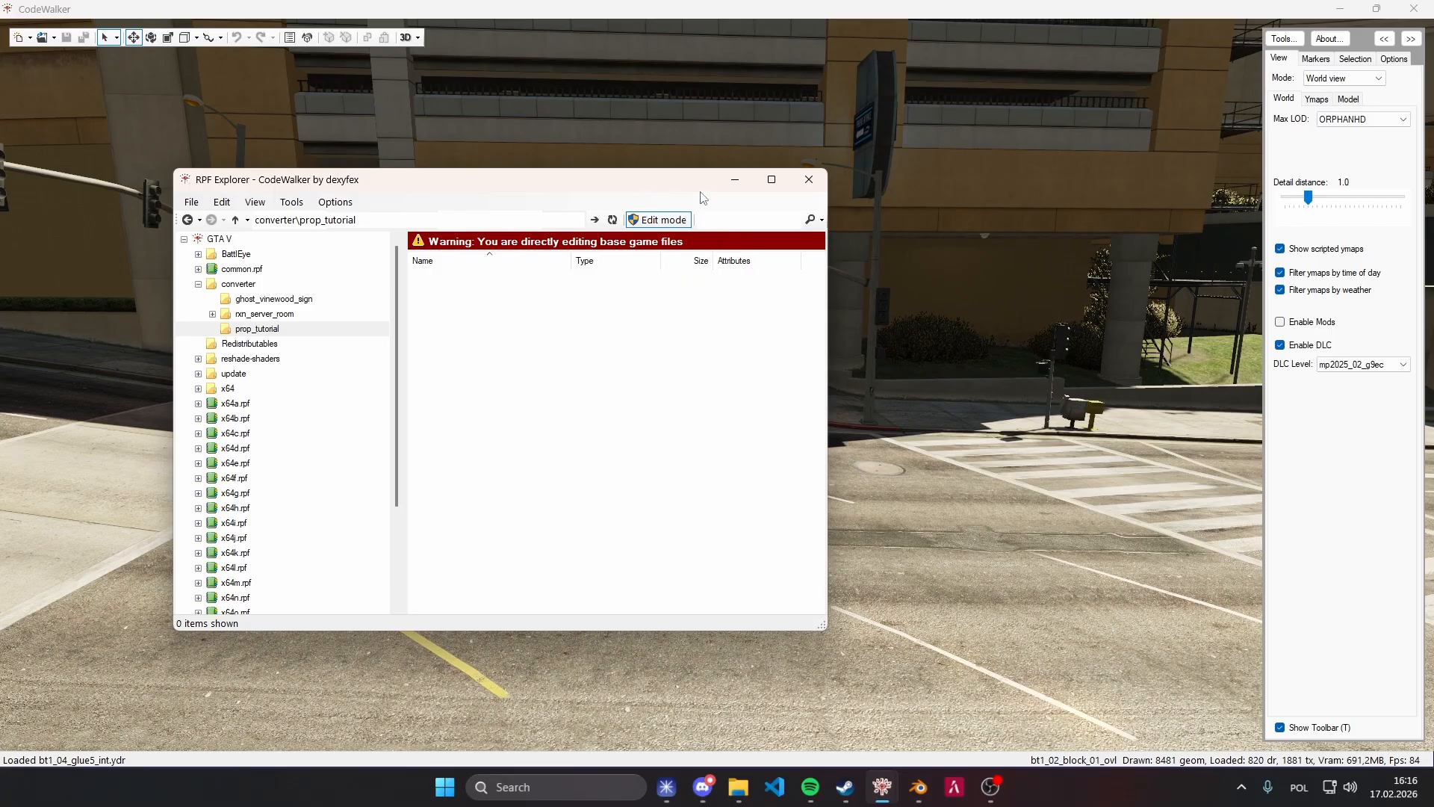
pyautogui.moveTo(702, 198); pyautogui.dragTo(880, 187)
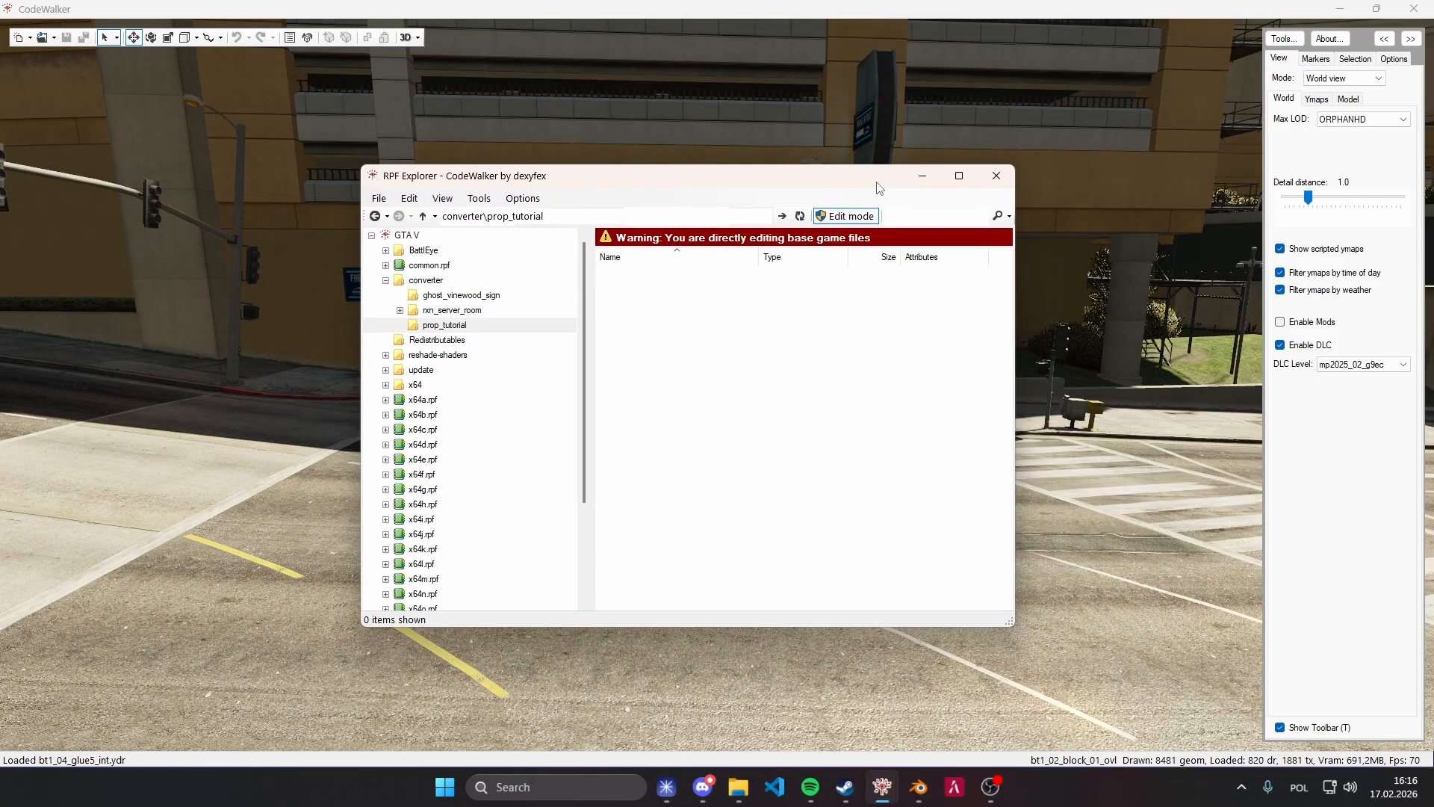
pyautogui.moveTo(738, 787)
pyautogui.click(826, 662)
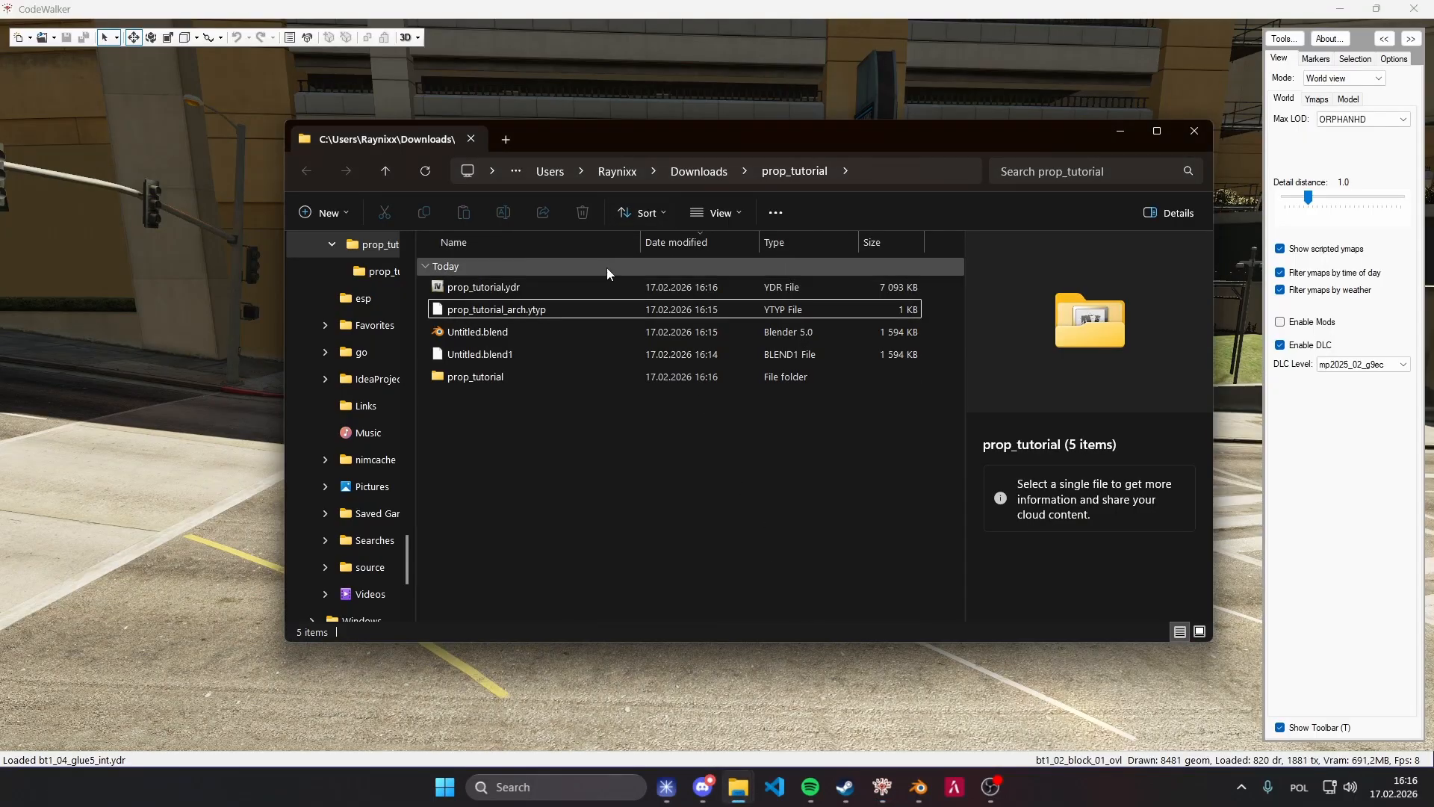
pyautogui.moveTo(815, 132); pyautogui.dragTo(780, 220)
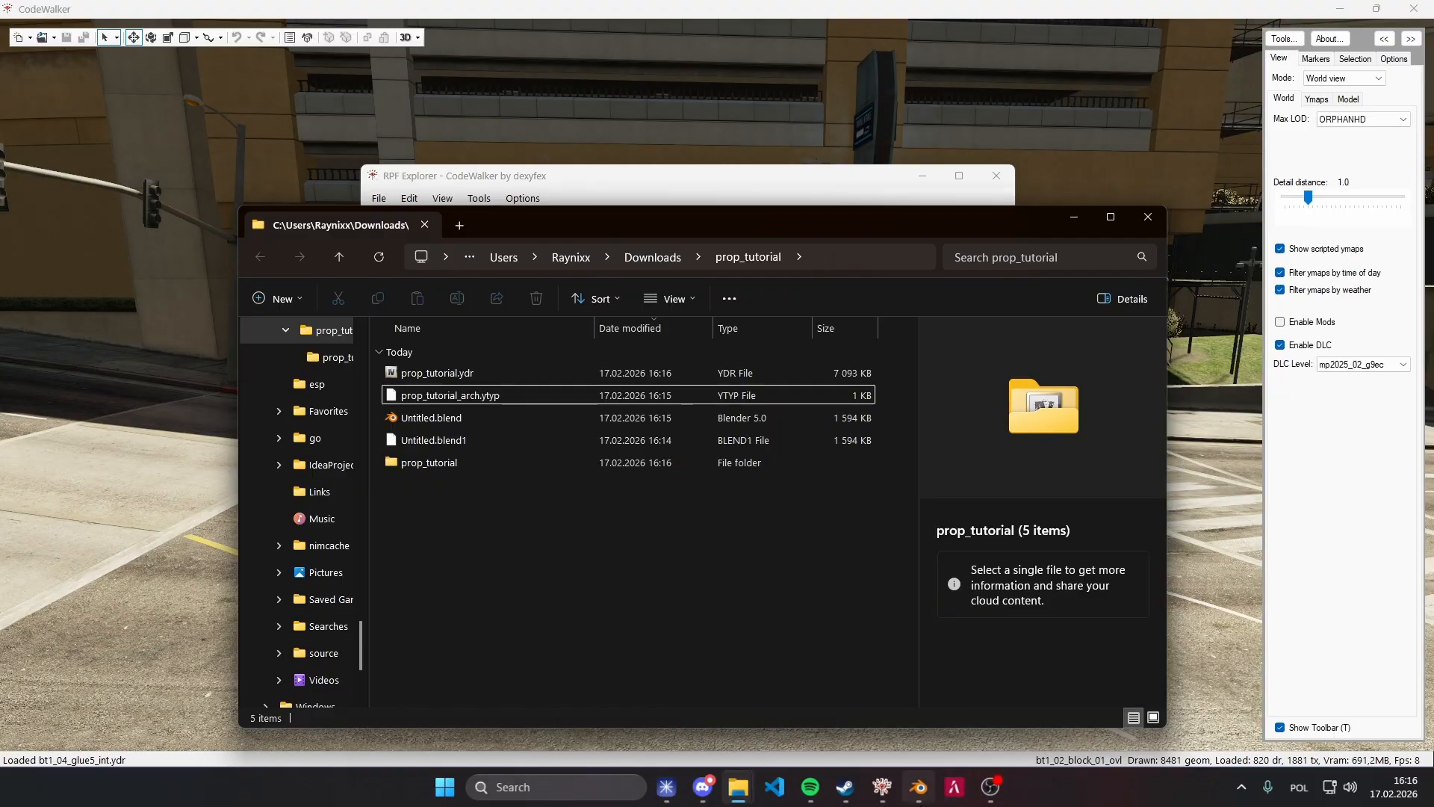
# Switch to Blender, check the format and version options for YTYP export, close them without exporting and minimize Blender.
pyautogui.click(918, 786)
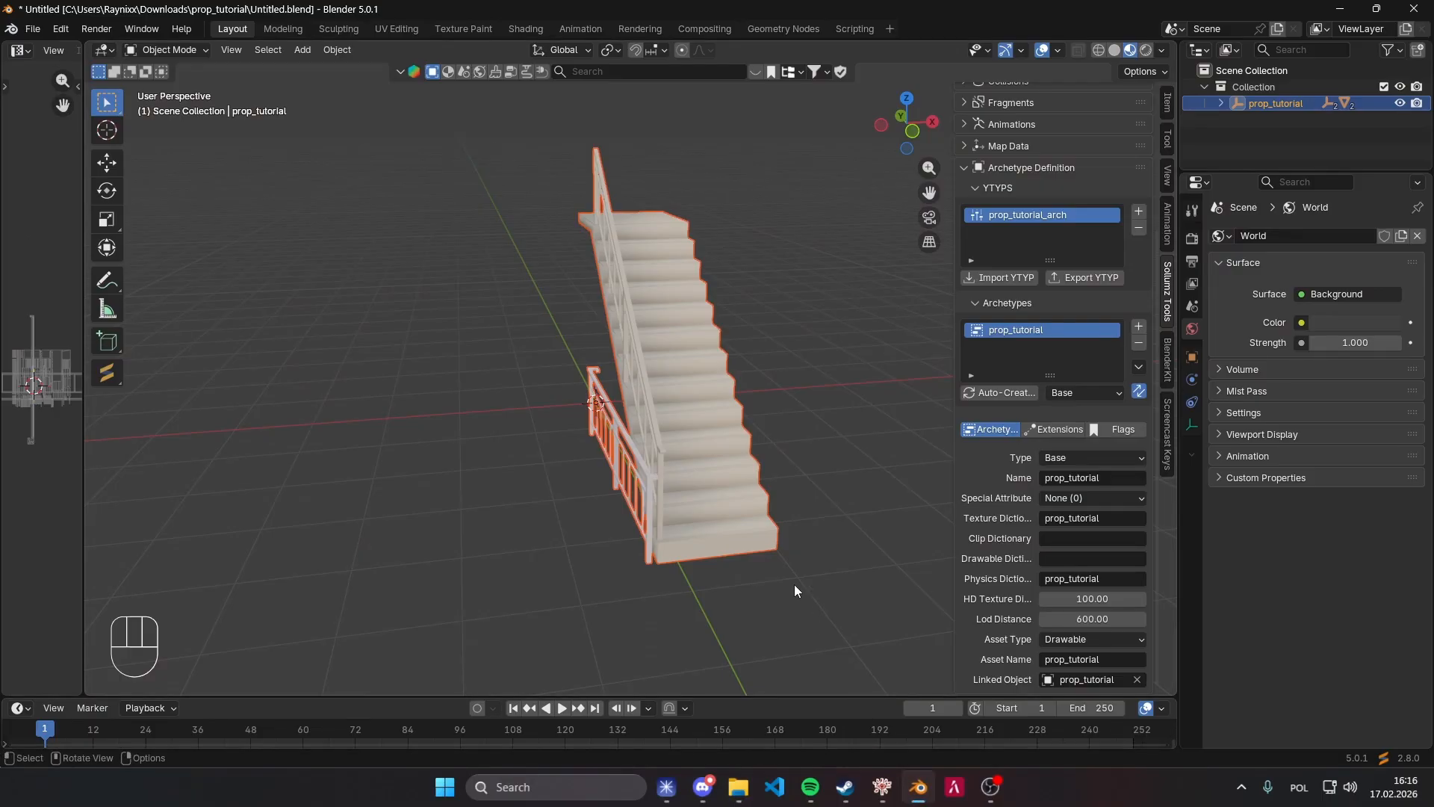
pyautogui.click(1062, 278)
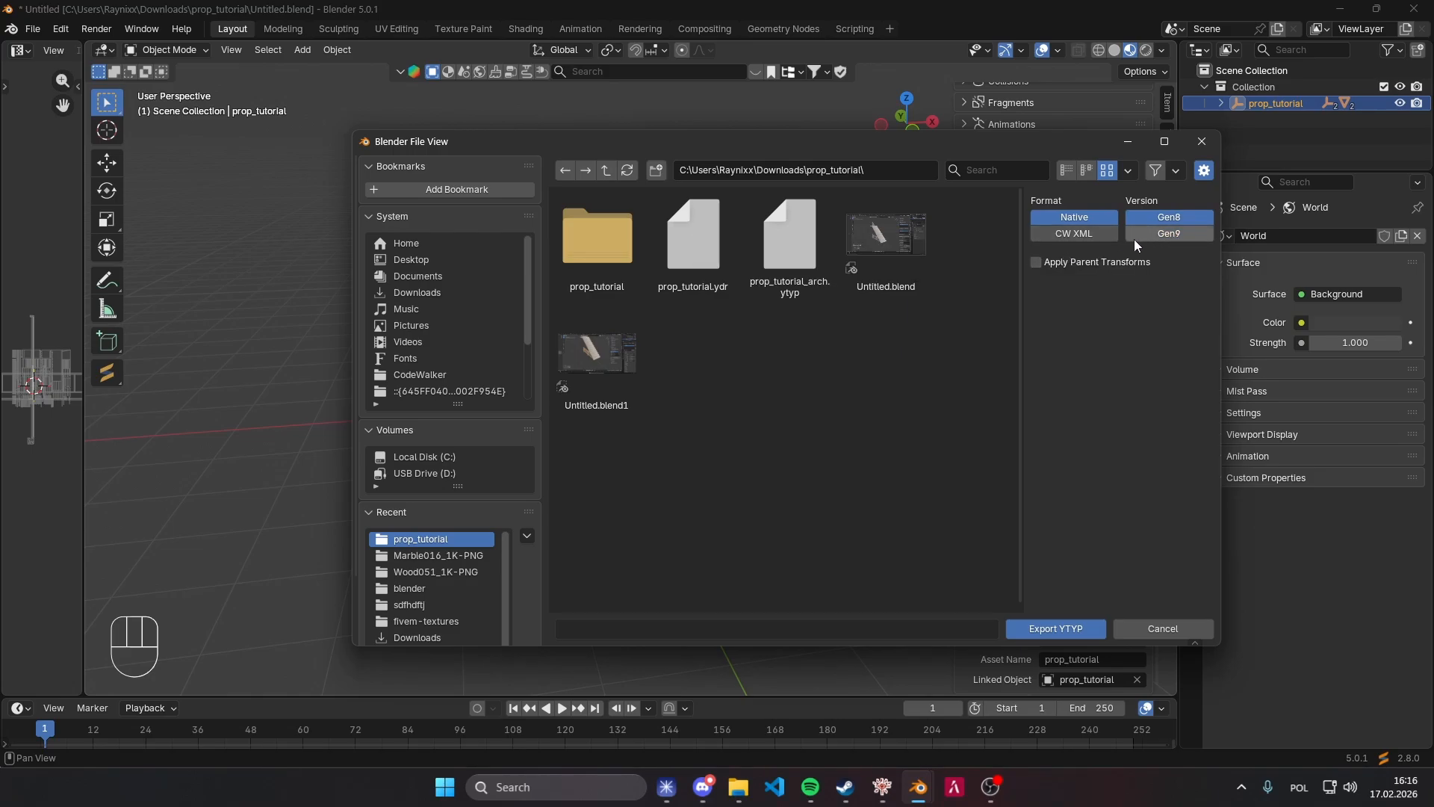
pyautogui.click(1209, 150)
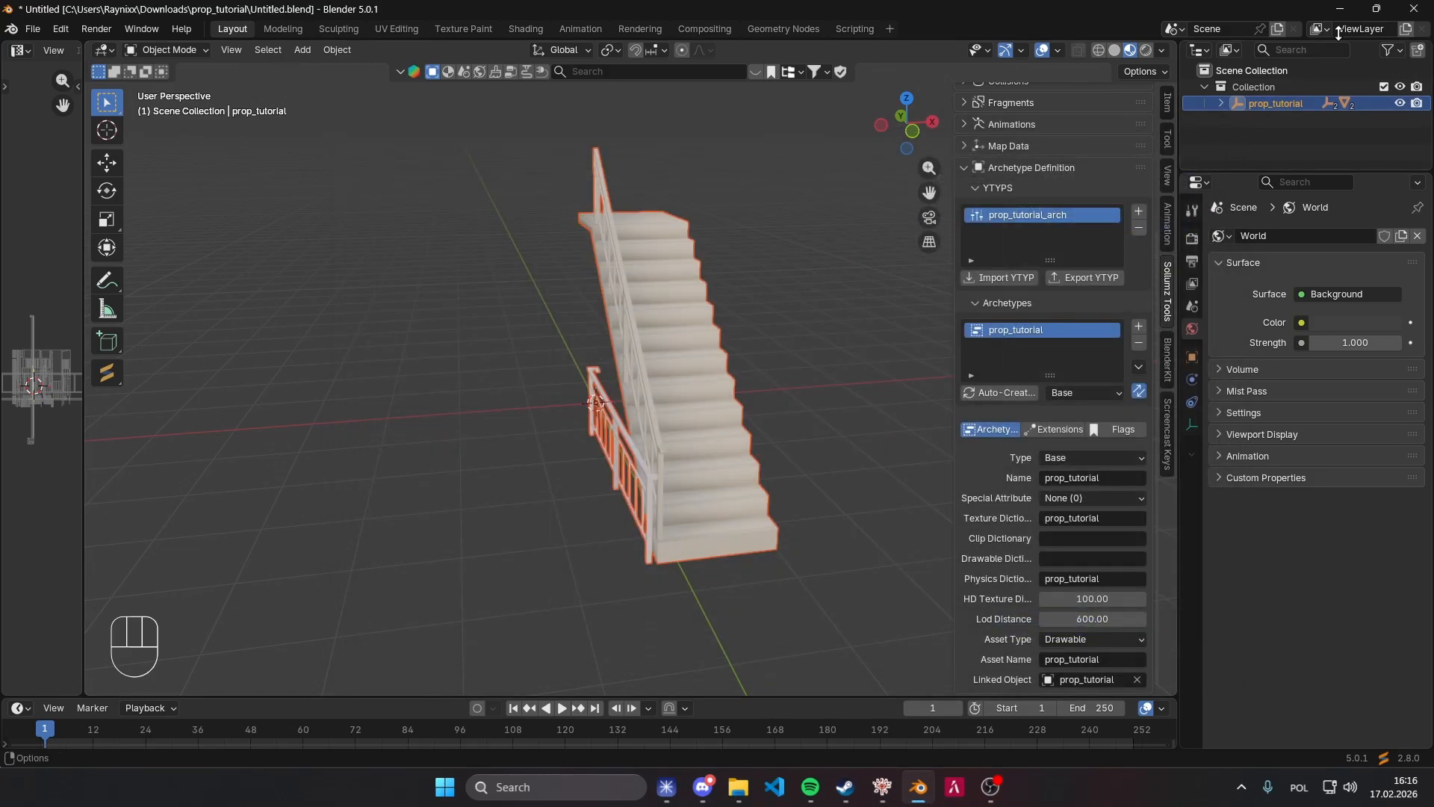
pyautogui.click(1330, 7)
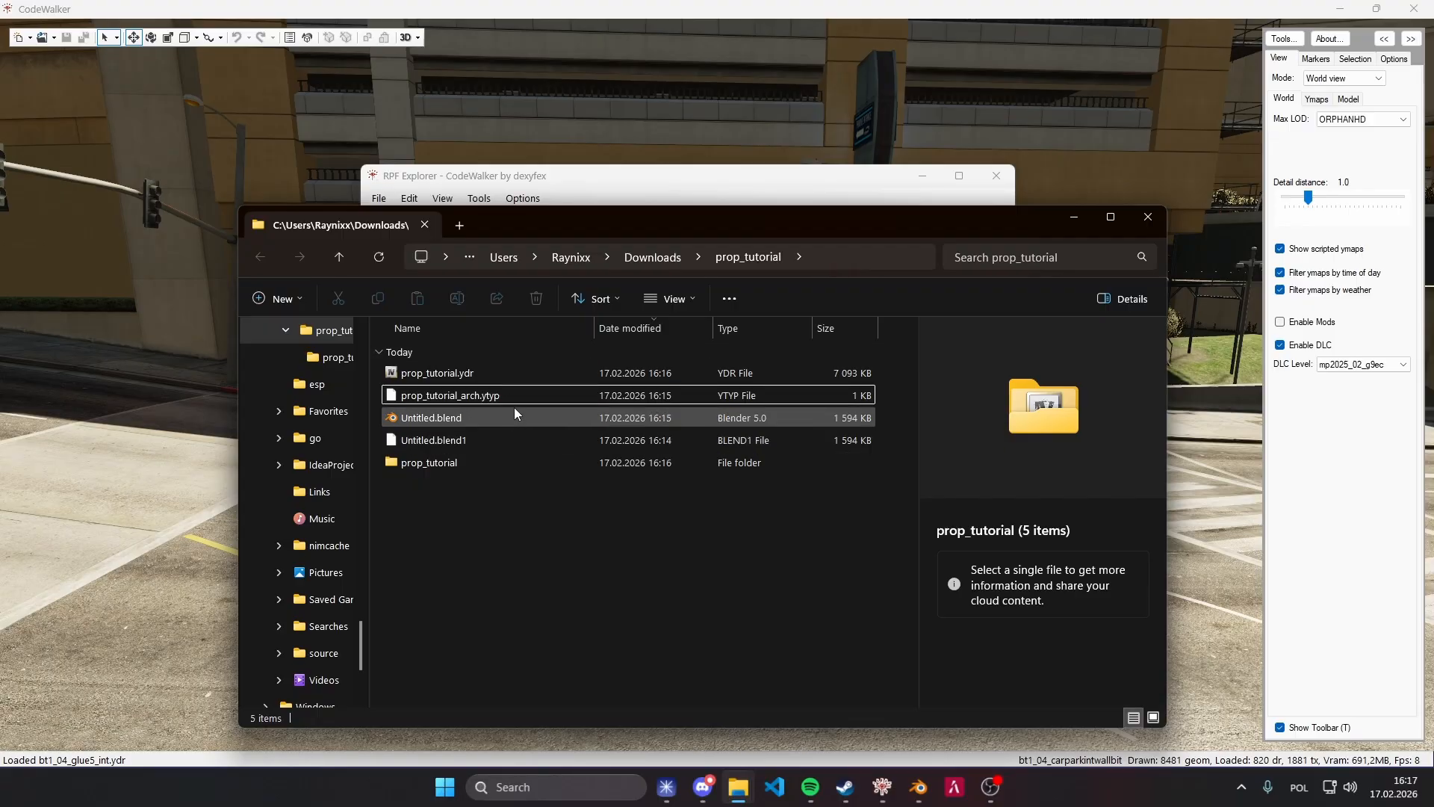
# Check the exported YDR and YTYP files in the prop_tutorial folder and put the RPF Explorer window away.
pyautogui.click(524, 402)
pyautogui.keyDown('shift'); pyautogui.click(518, 370); pyautogui.keyUp('shift')
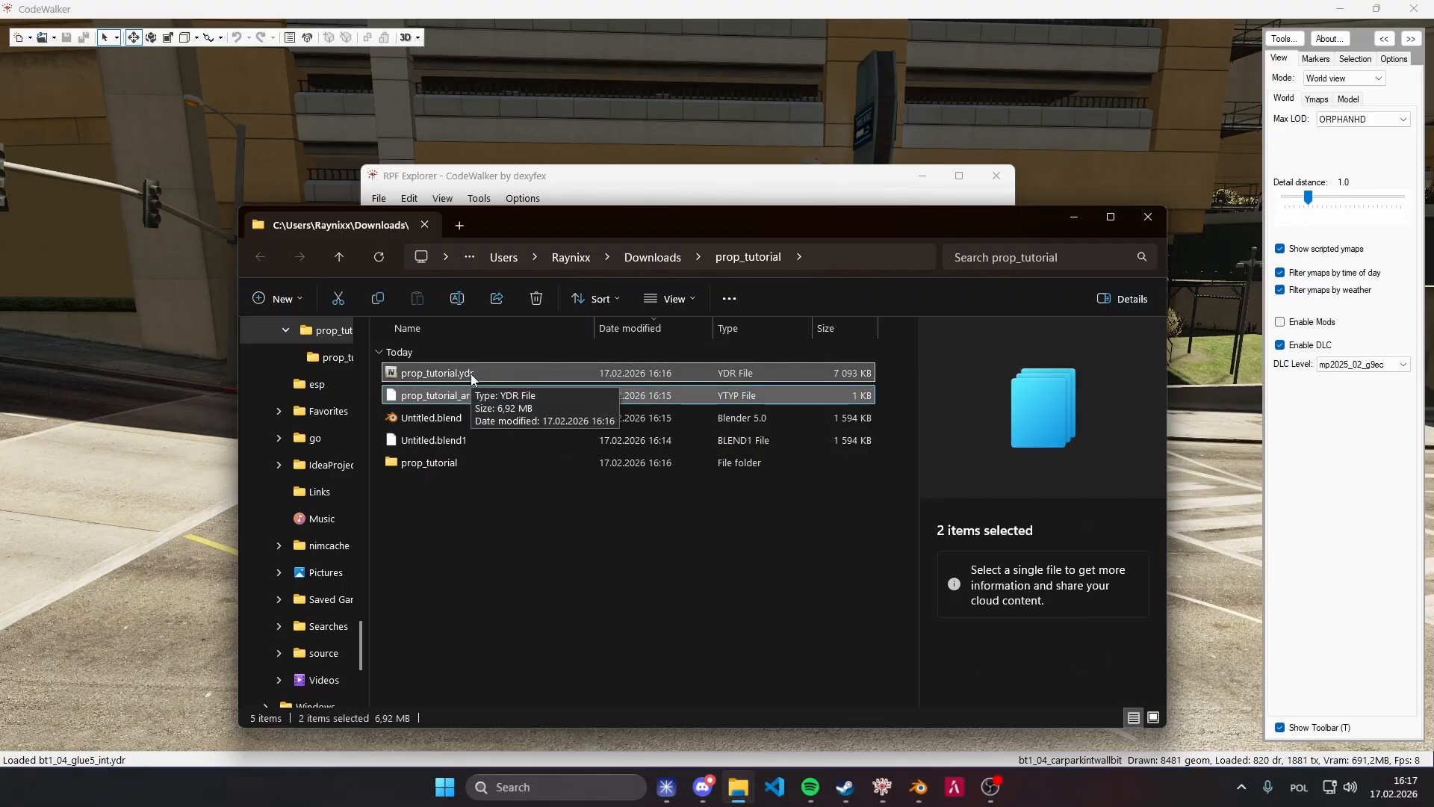
pyautogui.click(548, 552)
pyautogui.click(558, 178)
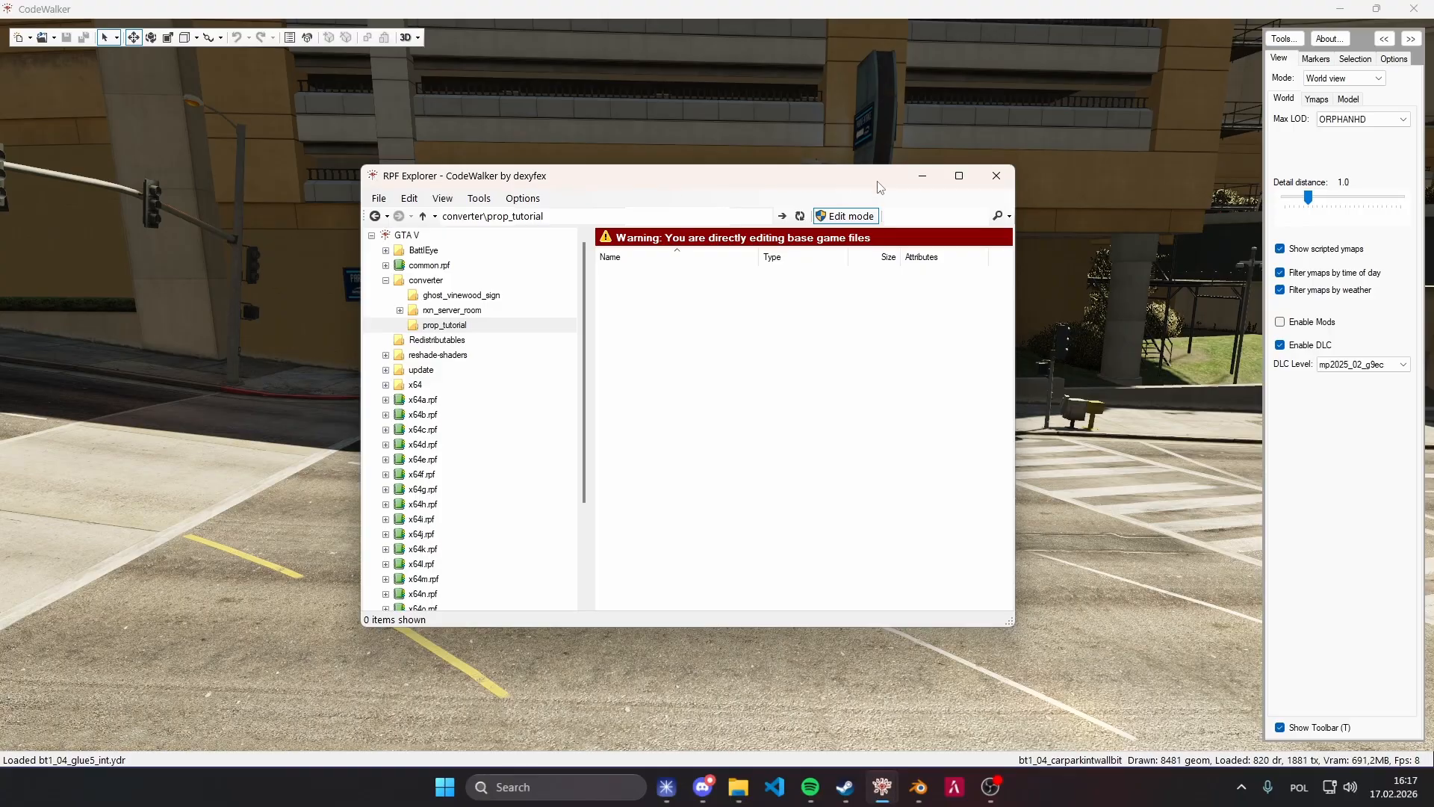
pyautogui.click(922, 175)
pyautogui.moveTo(738, 787)
pyautogui.moveTo(814, 729)
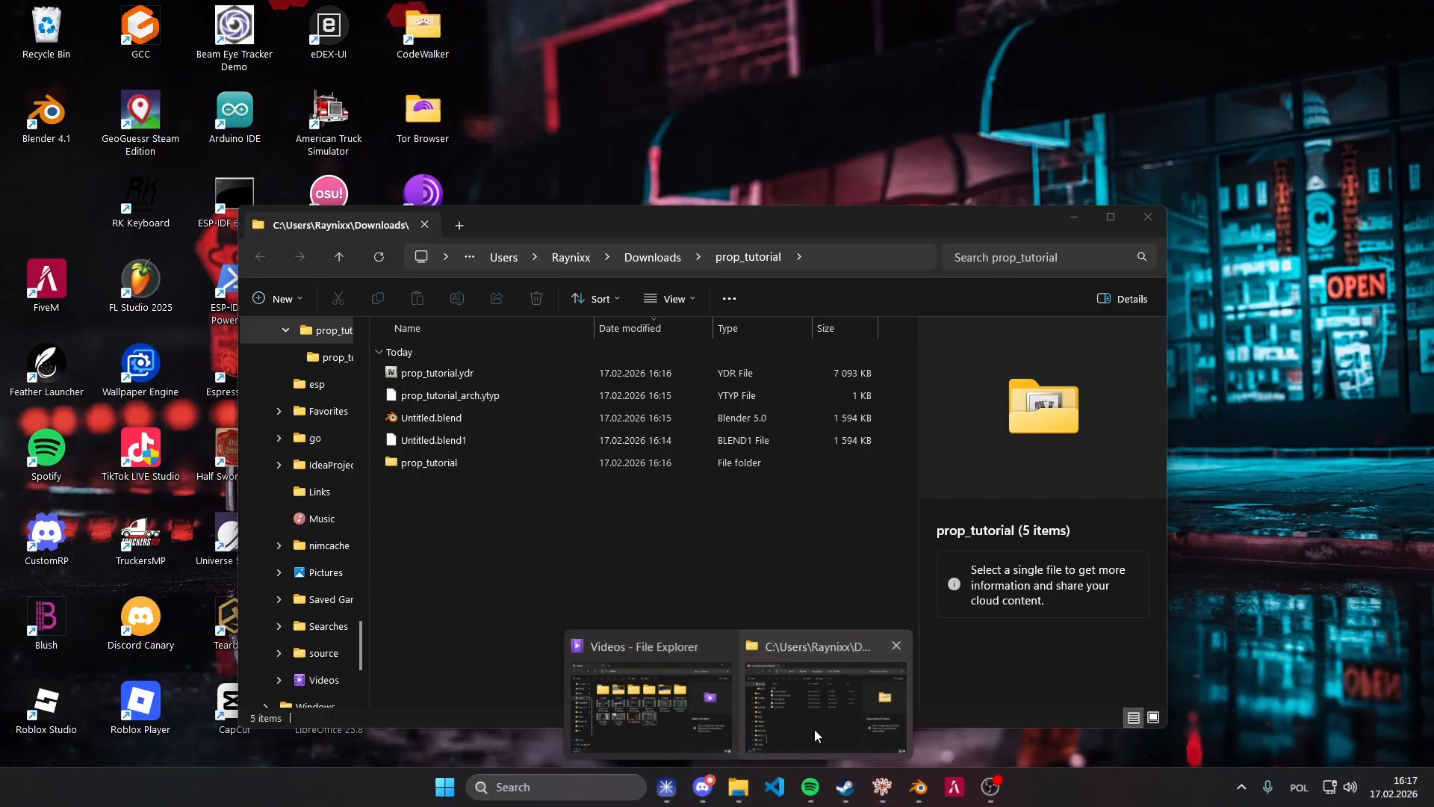
# Open the Downloads\prop_tutorial folder as a new CodeWalker project and move the project window aside.
pyautogui.click(52, 37)
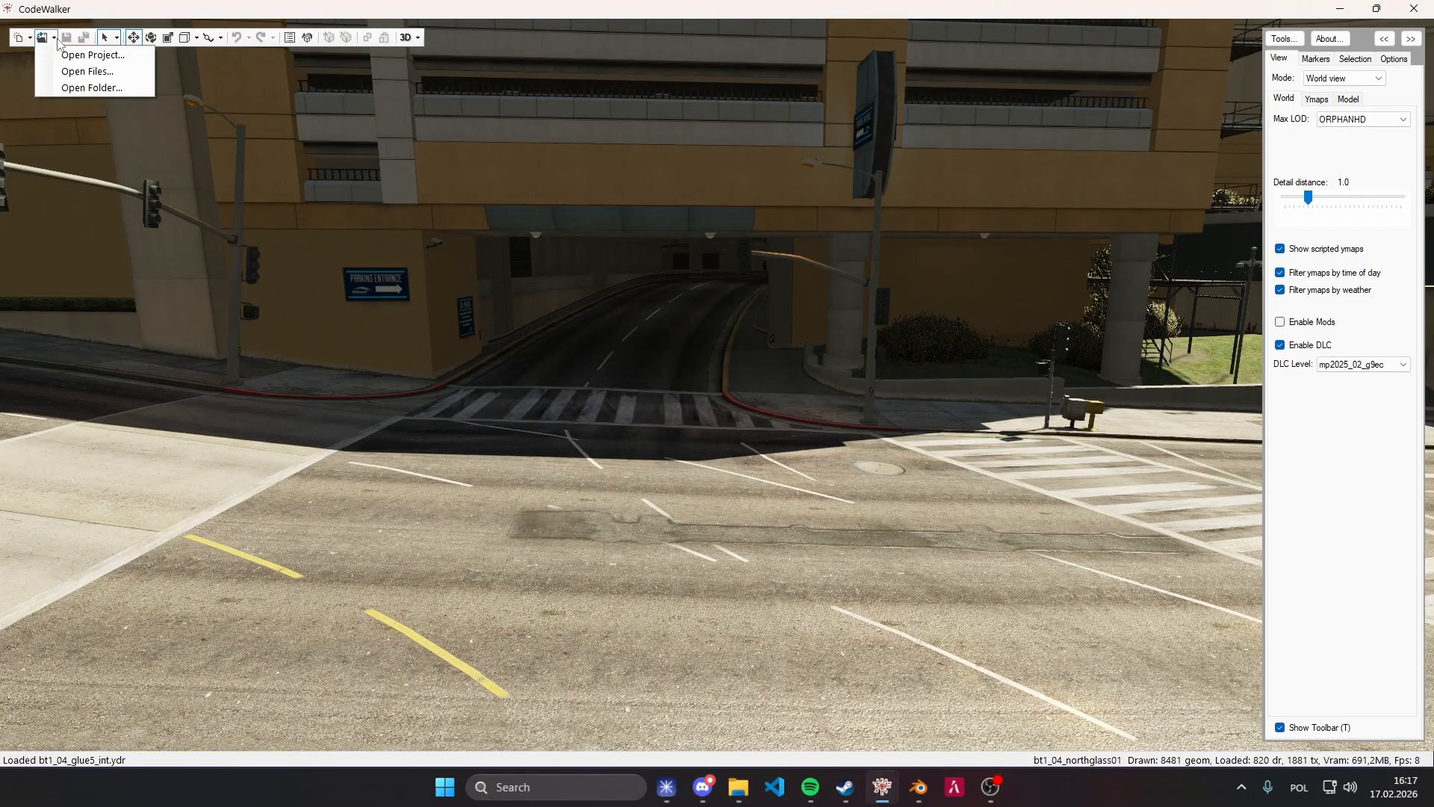
pyautogui.click(82, 87)
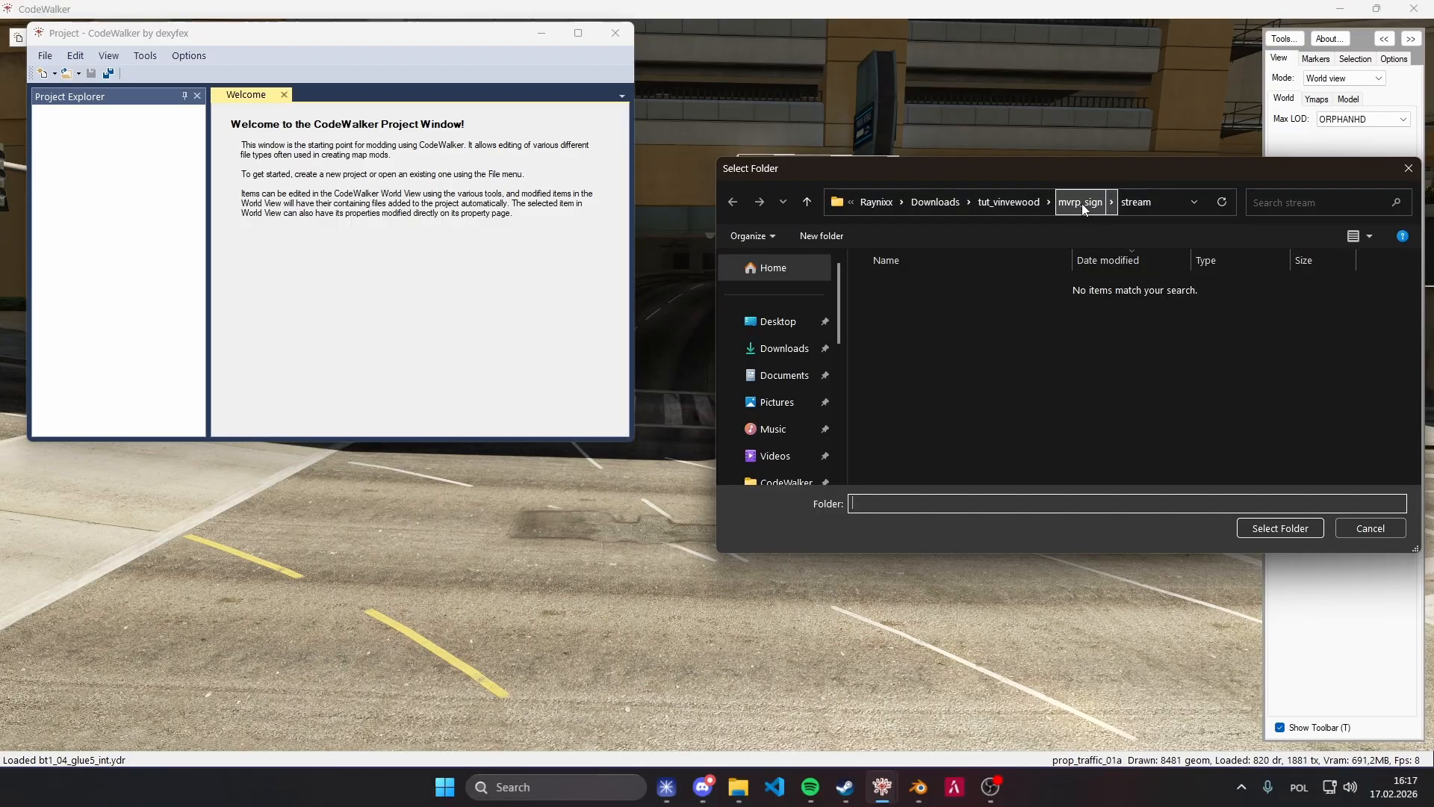
pyautogui.click(1170, 203)
pyautogui.hotkey('ctrl', 'v')
pyautogui.press('Return')
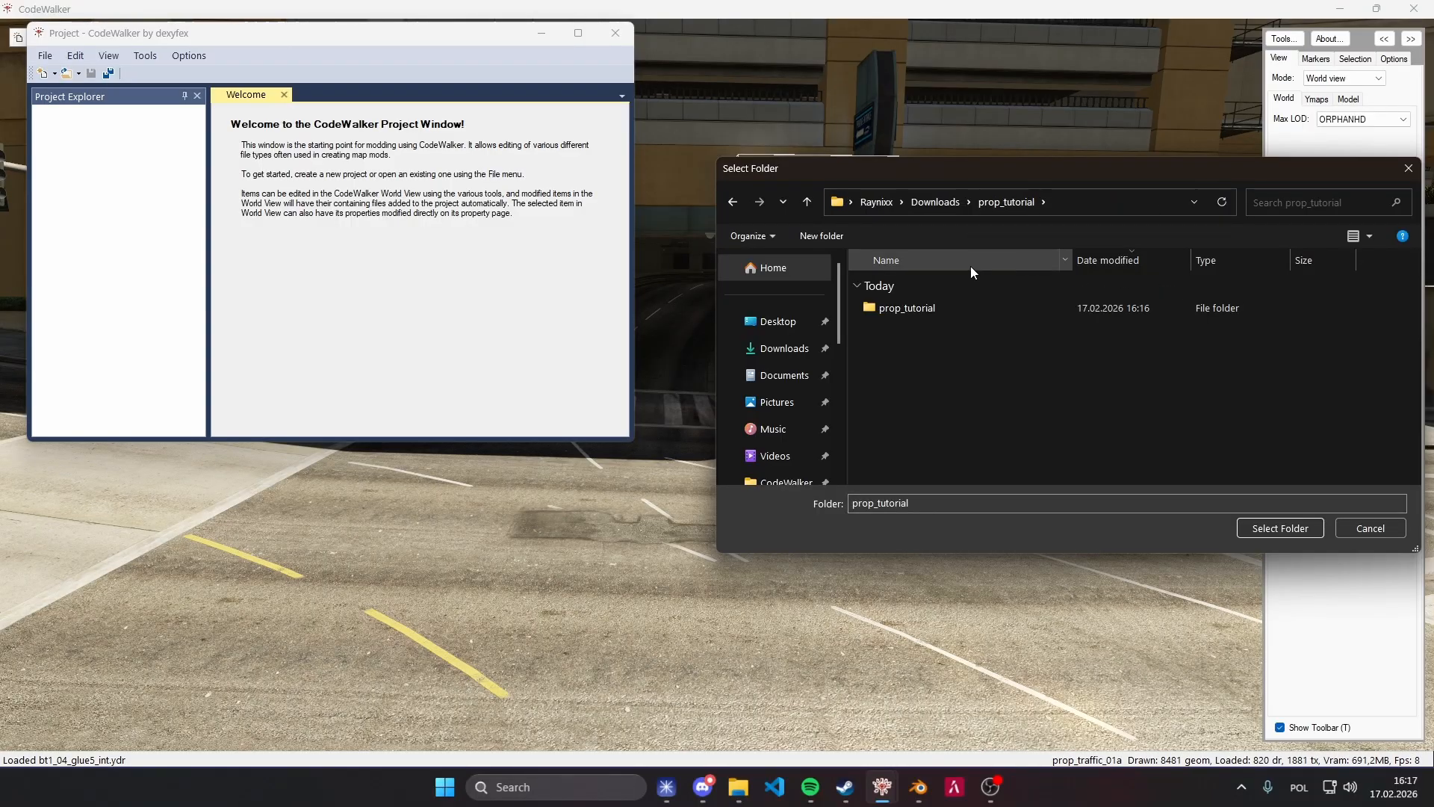
pyautogui.click(1270, 527)
pyautogui.moveTo(279, 36); pyautogui.dragTo(1017, 168)
# Add a new Ymap file to the project at the street crosswalk and open its properties.
pyautogui.moveTo(725, 297); pyautogui.dragTo(480, 302)
pyautogui.press('w')
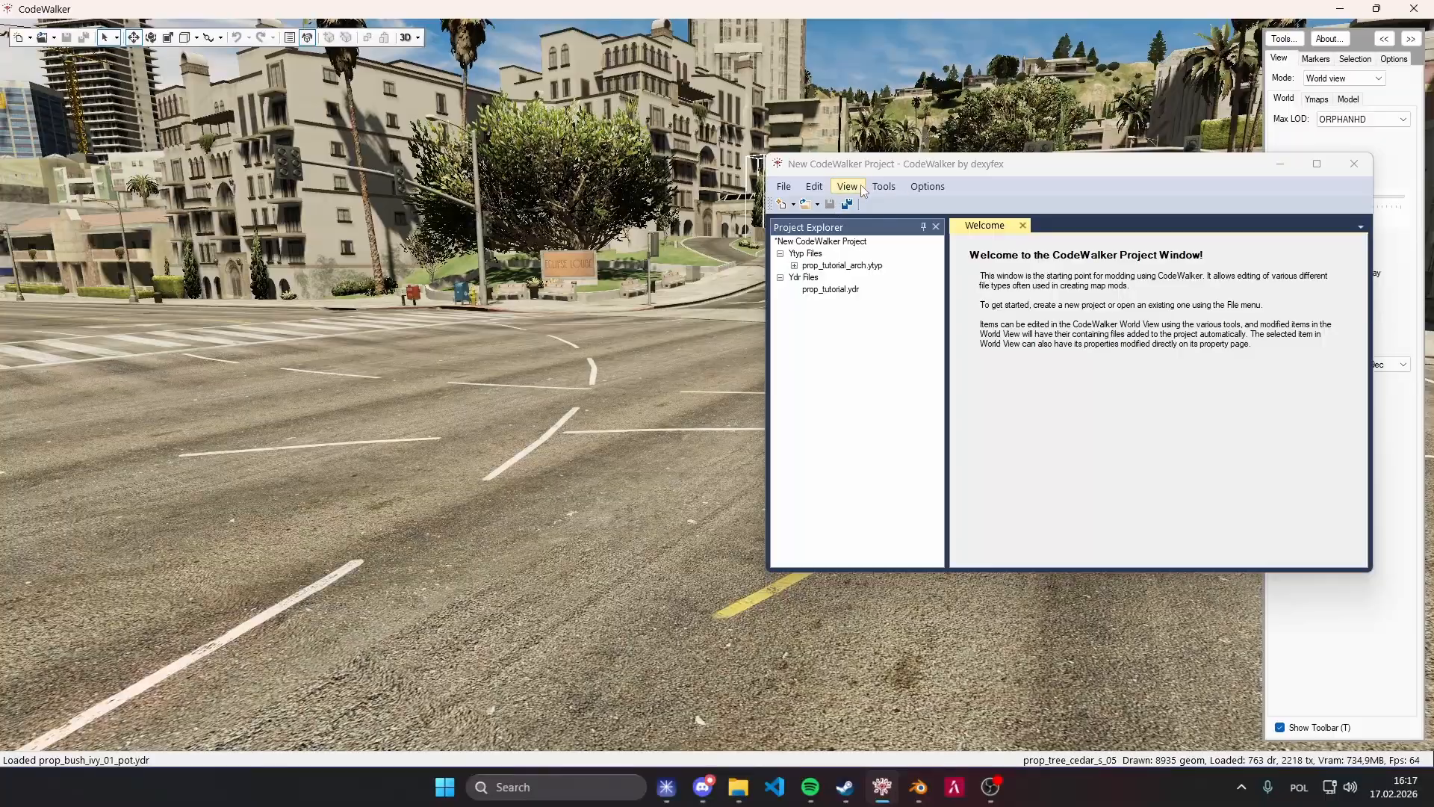
pyautogui.moveTo(641, 217); pyautogui.dragTo(477, 244)
pyautogui.press('s')
pyautogui.press('w')
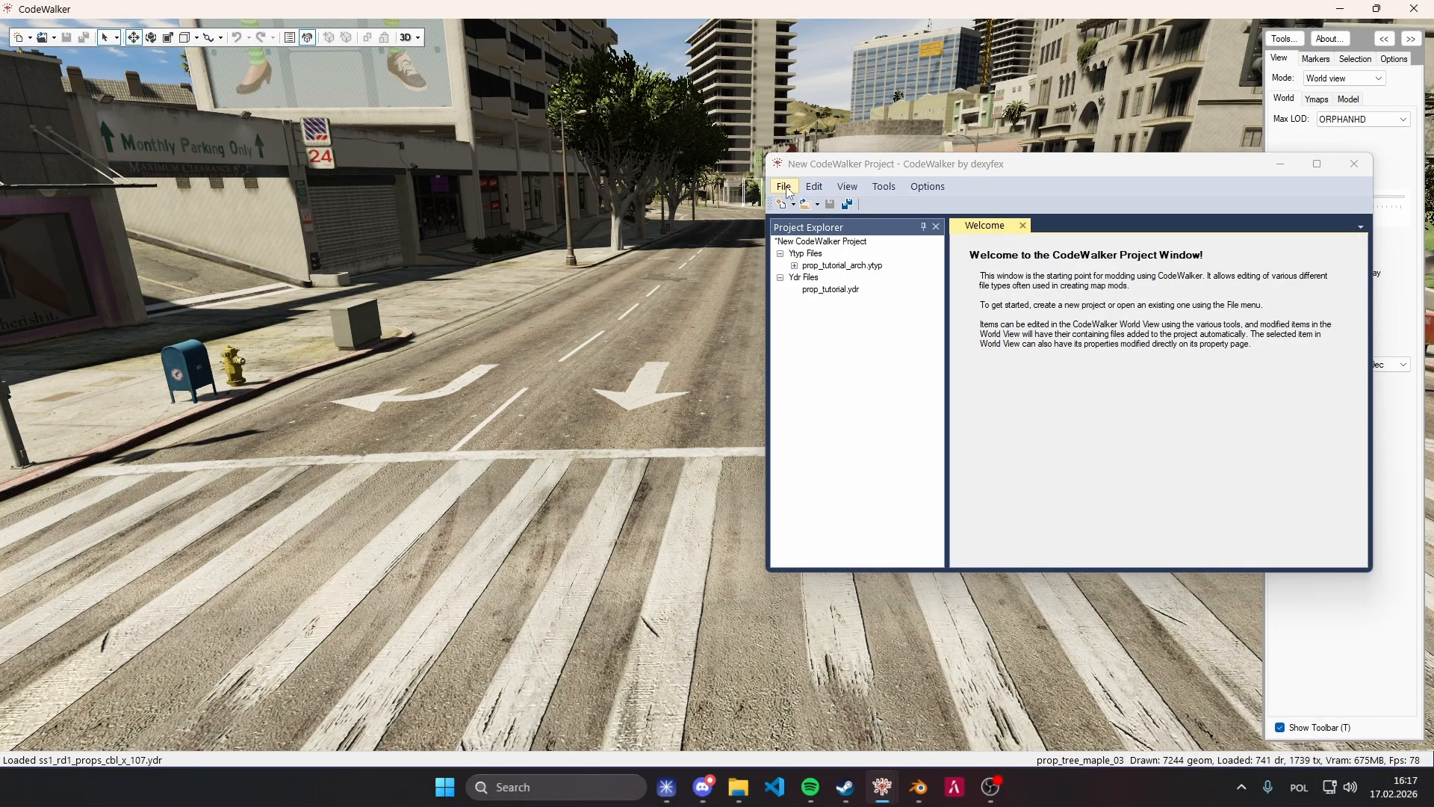
pyautogui.click(785, 187)
pyautogui.moveTo(820, 205)
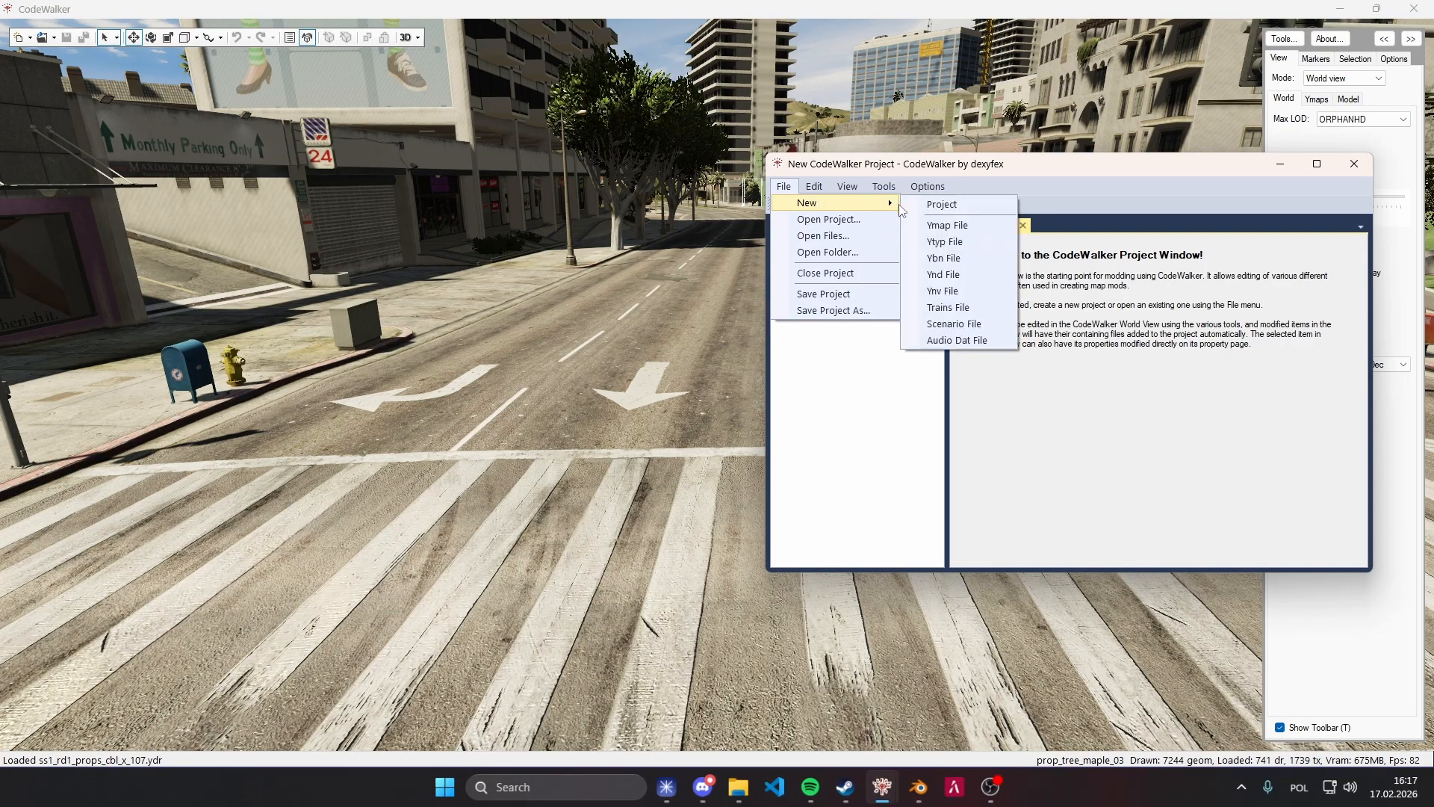
pyautogui.click(947, 226)
pyautogui.doubleClick(845, 267)
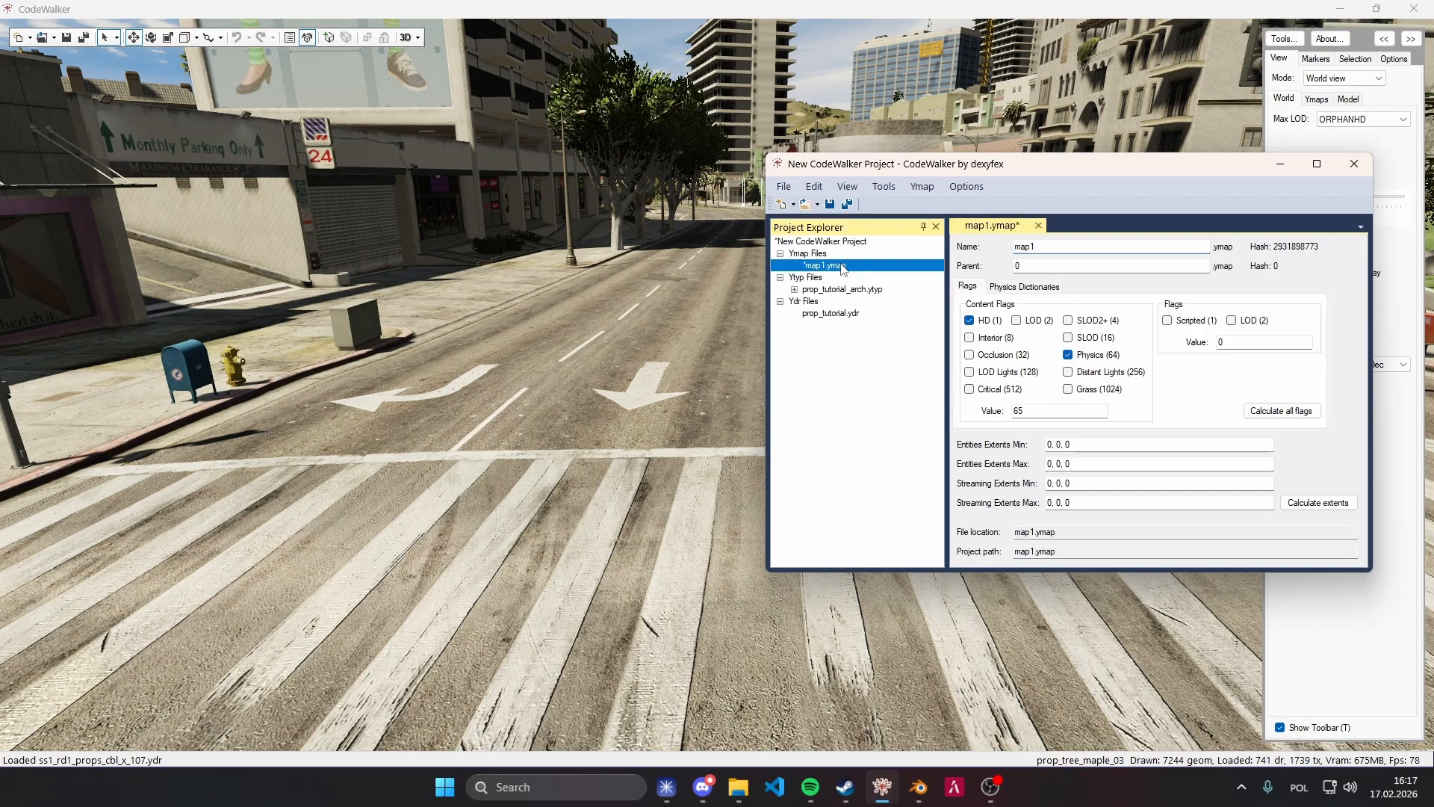
# Rename the map1 Ymap to prop_tutorial.
pyautogui.press('BackSpace')
pyautogui.press('BackSpace')
pyautogui.press('BackSpace')
pyautogui.press('BackSpace')
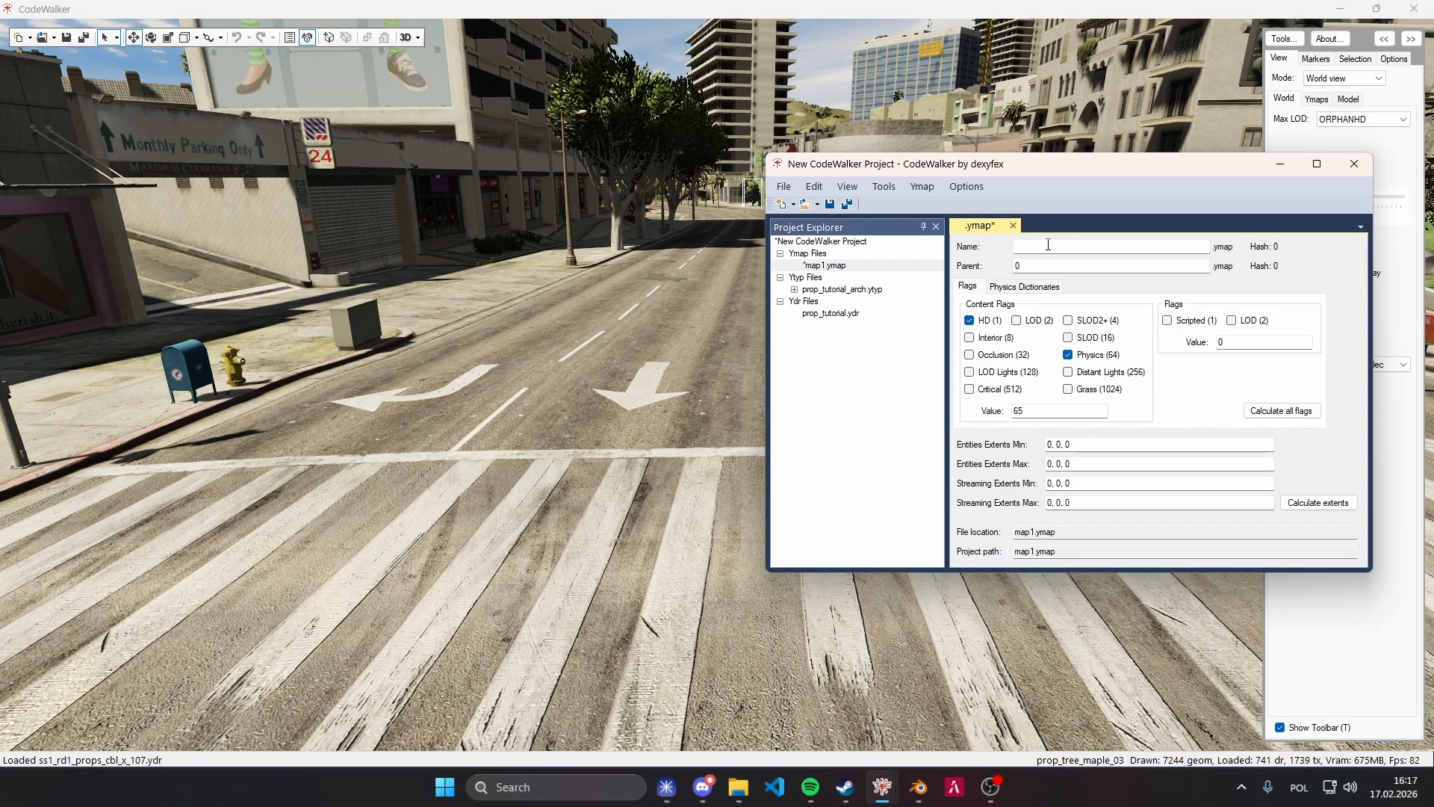
pyautogui.write('prop_tutor')
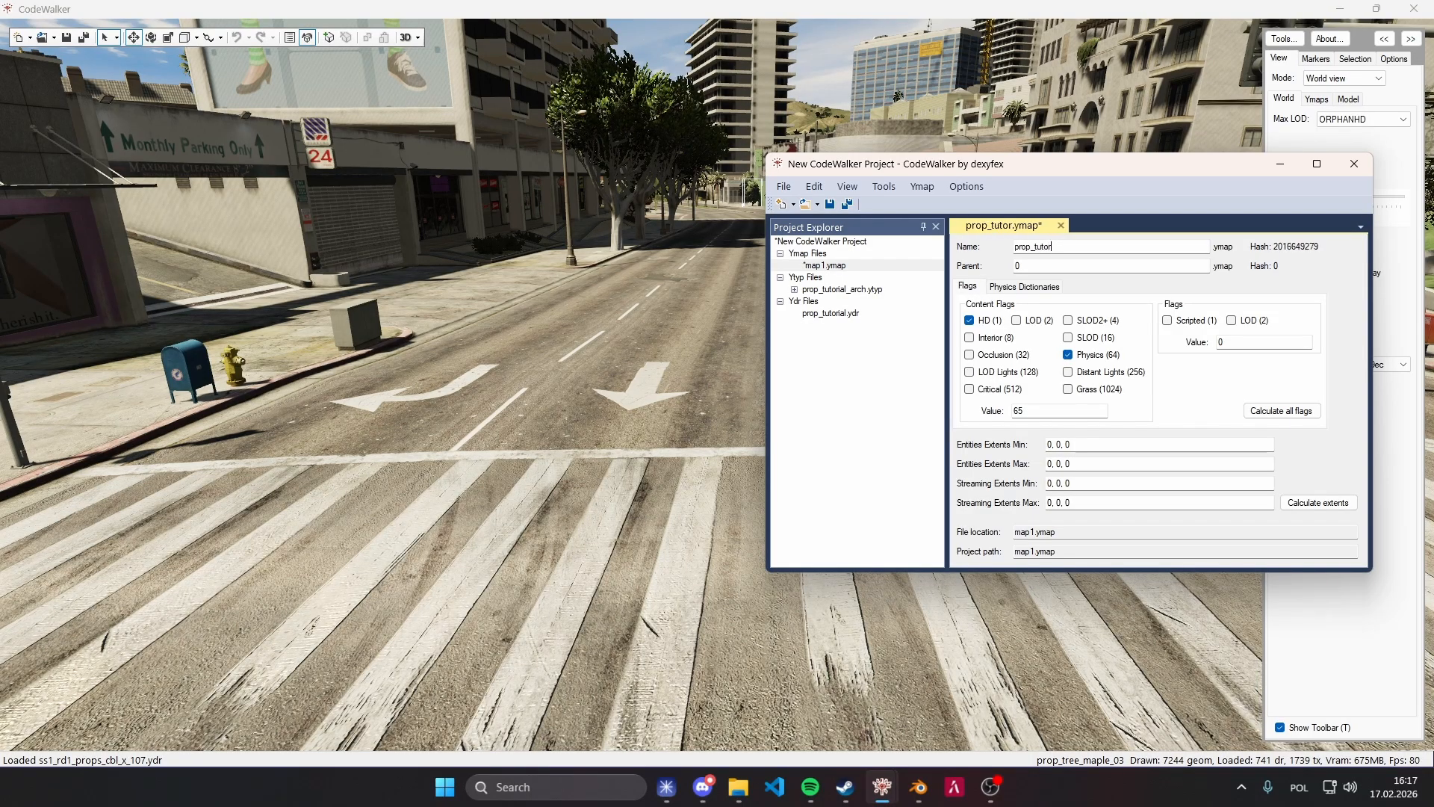
pyautogui.write('ial_')
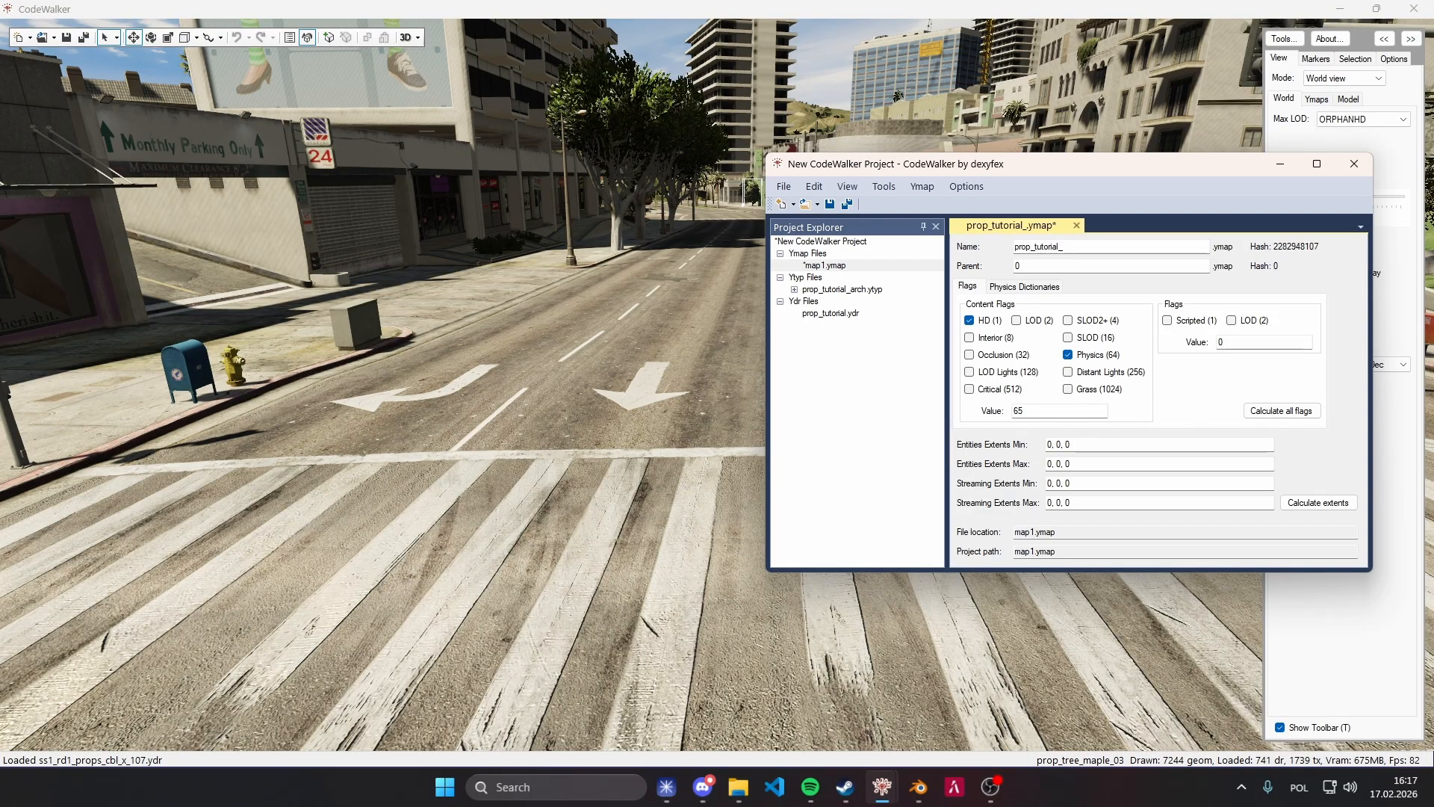
pyautogui.press('BackSpace')
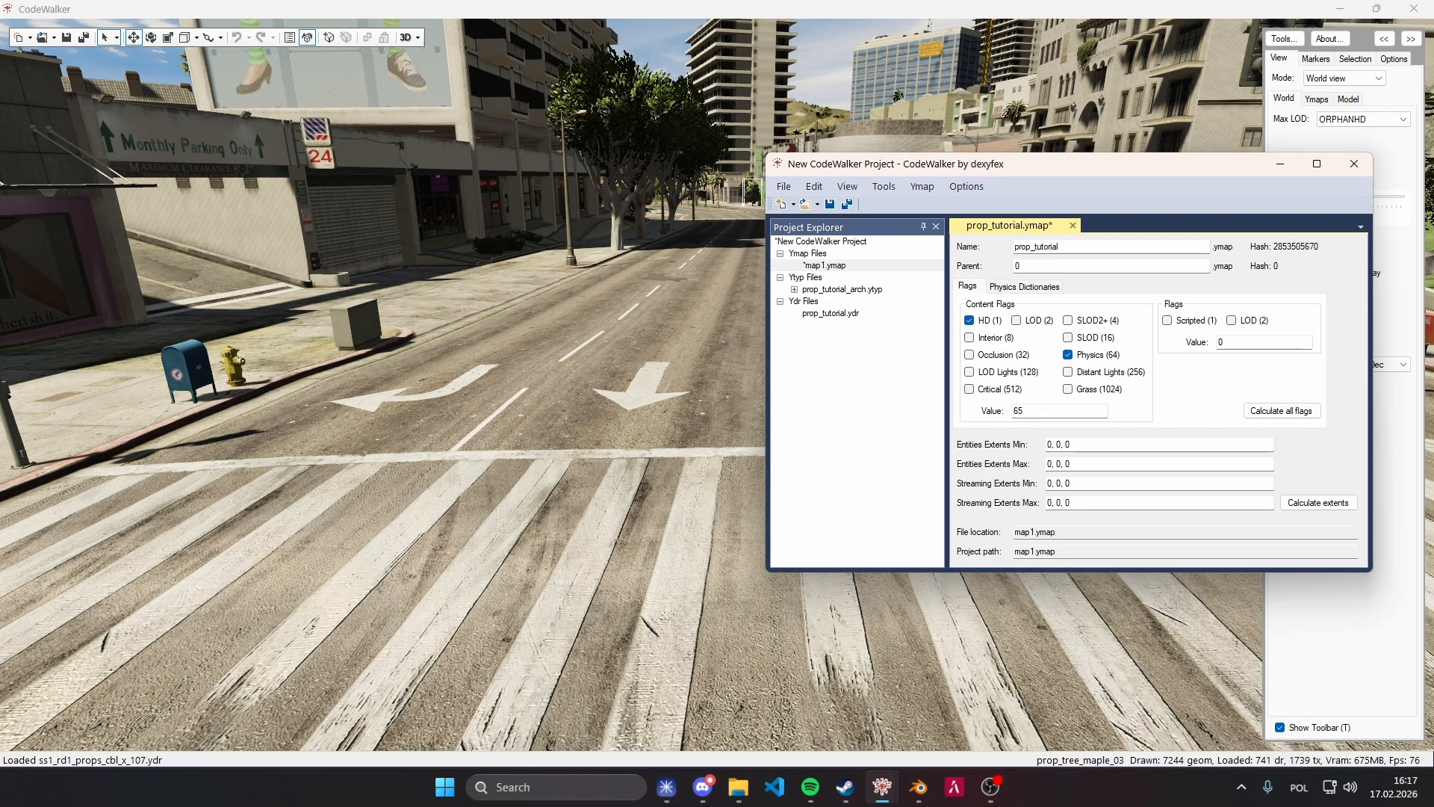
# Add a new entity to the prop_tutorial Ymap and set its archetype to prop_tutorial.
pyautogui.click(884, 186)
pyautogui.moveTo(925, 192)
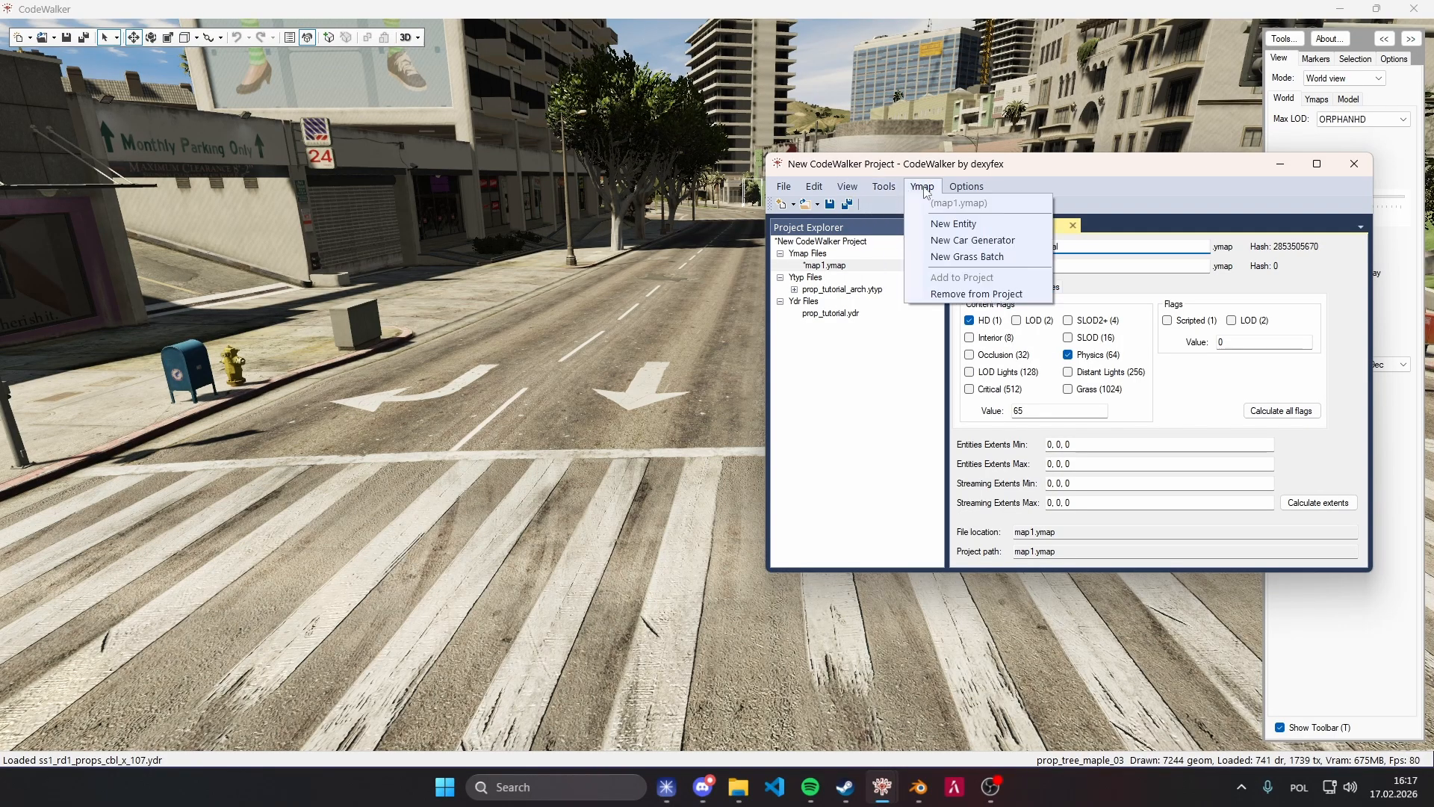
pyautogui.click(953, 224)
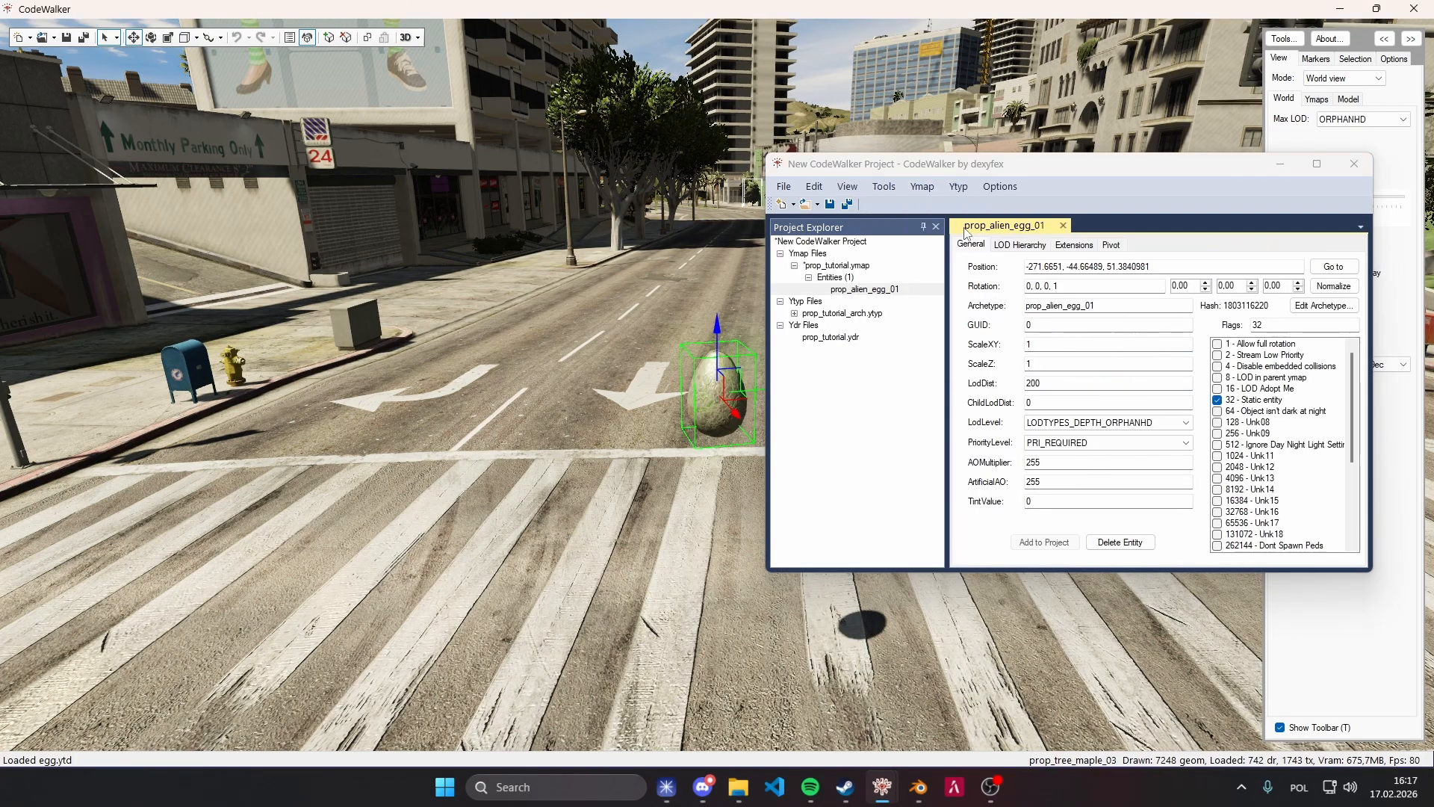
pyautogui.click(1076, 307)
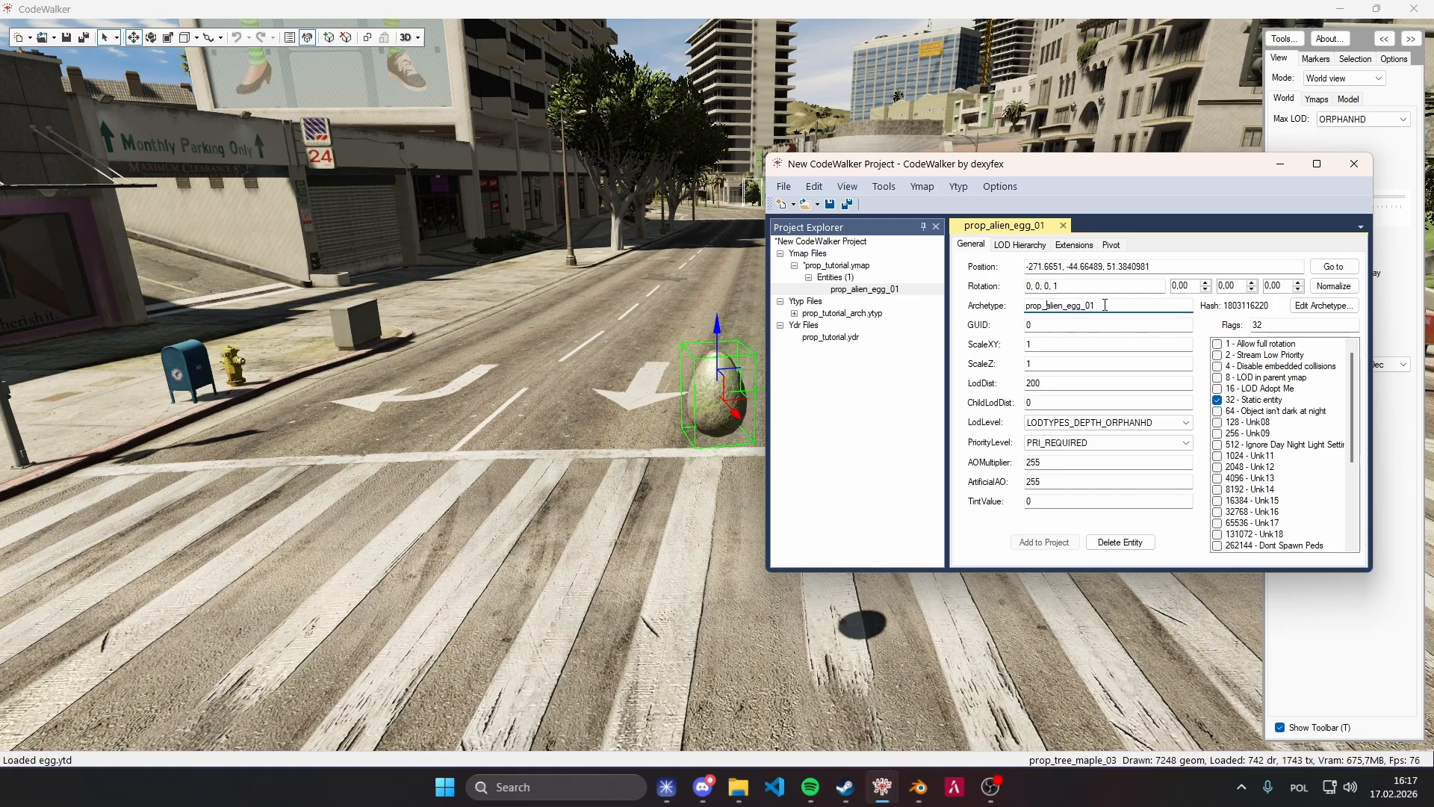
pyautogui.moveTo(1106, 306); pyautogui.dragTo(1012, 309)
pyautogui.write('prop_tutorial')
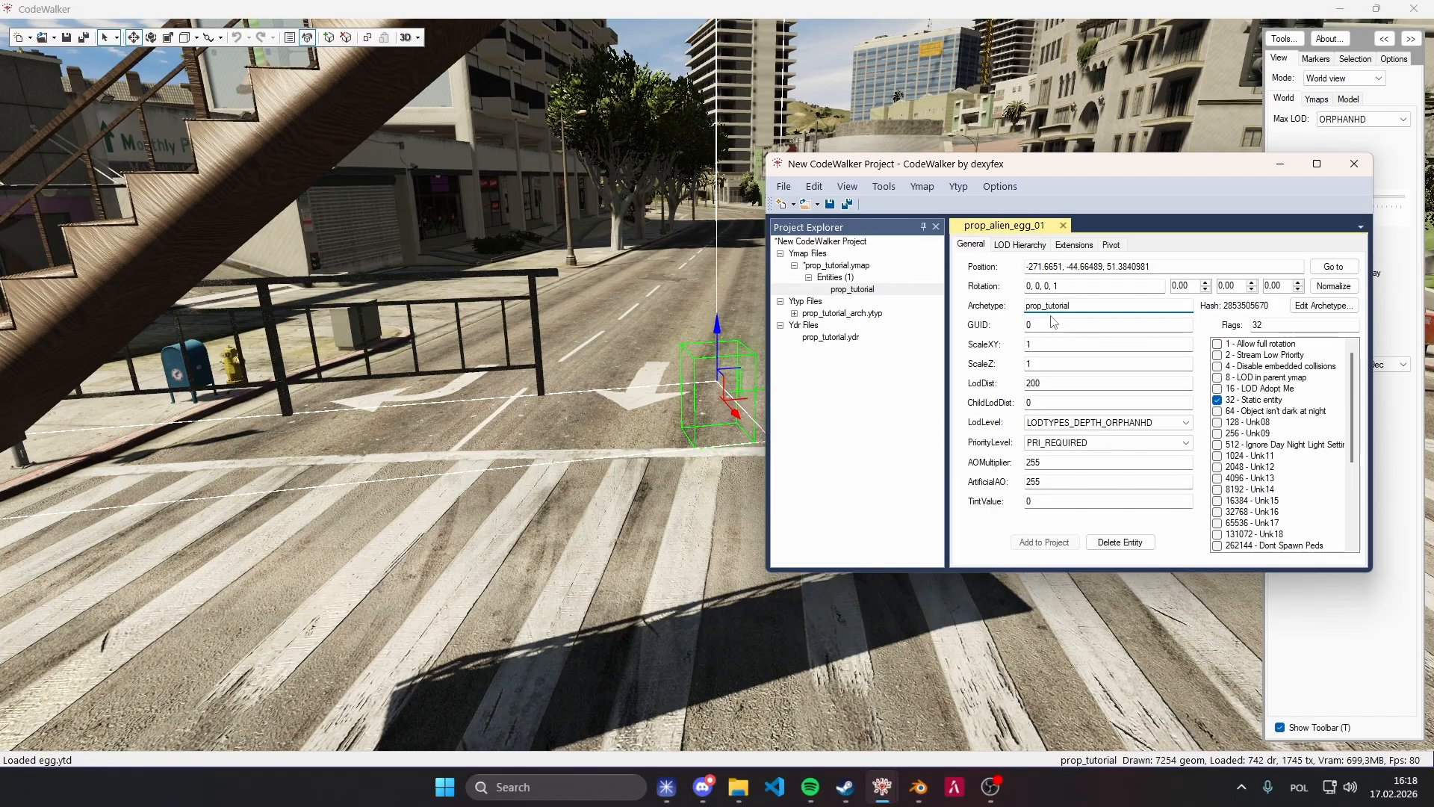
# Lower the staircase entity onto the street surface, to a Z position of about 48.56.
pyautogui.moveTo(448, 373)
pyautogui.mouseDown()
pyautogui.moveTo(423, 384)
pyautogui.moveTo(553, 403)
pyautogui.moveTo(693, 379)
pyautogui.moveTo(527, 351)
pyautogui.moveTo(638, 366)
pyautogui.moveTo(447, 357)
pyautogui.mouseUp()
pyautogui.scroll(-5, 439, 388)
pyautogui.press('d')
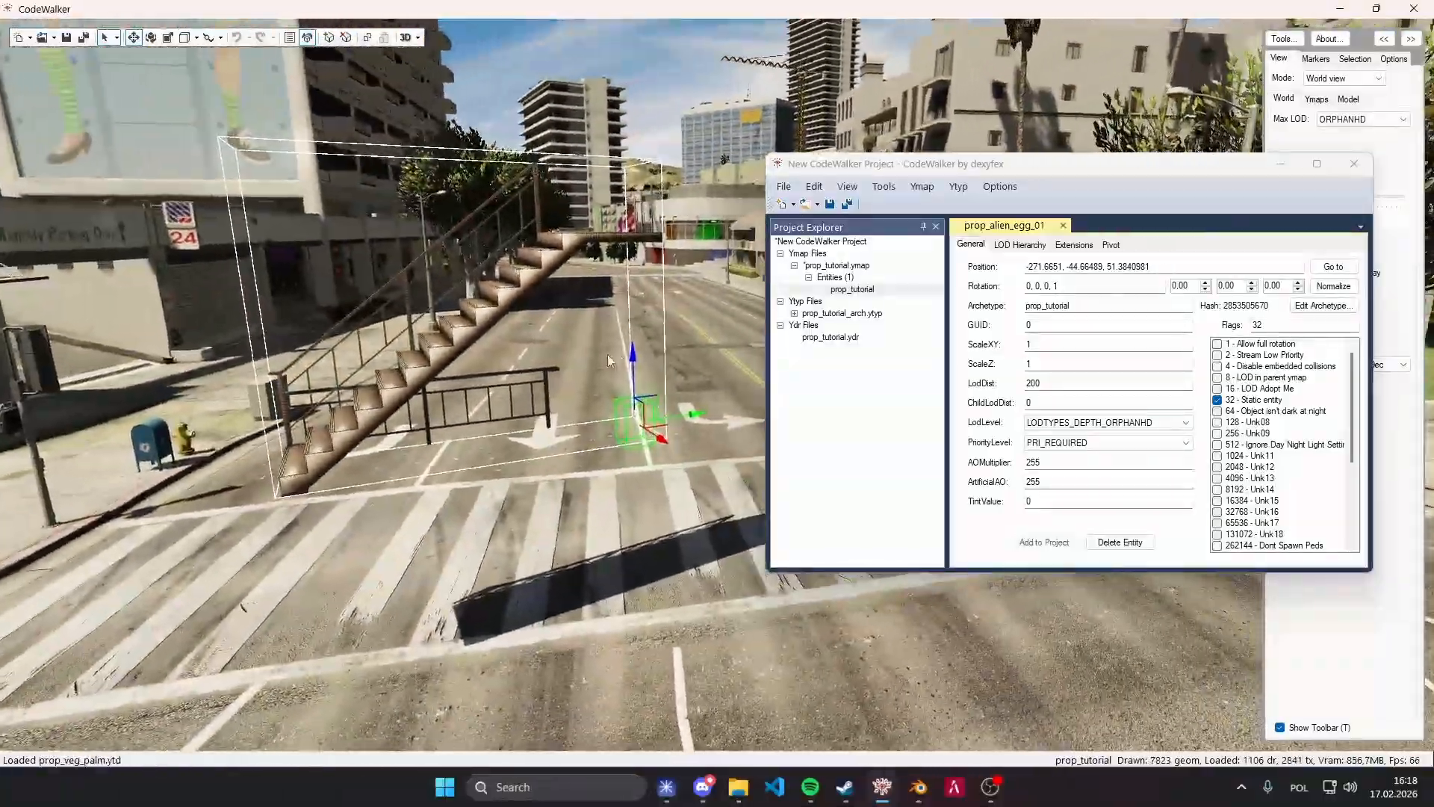
pyautogui.moveTo(697, 394); pyautogui.dragTo(653, 616)
pyautogui.moveTo(644, 485); pyautogui.dragTo(713, 585)
pyautogui.press('w')
pyautogui.press('s')
pyautogui.press('w')
pyautogui.press('s')
# Rotate the staircase entity to -70 degrees about its vertical axis.
pyautogui.press('2')
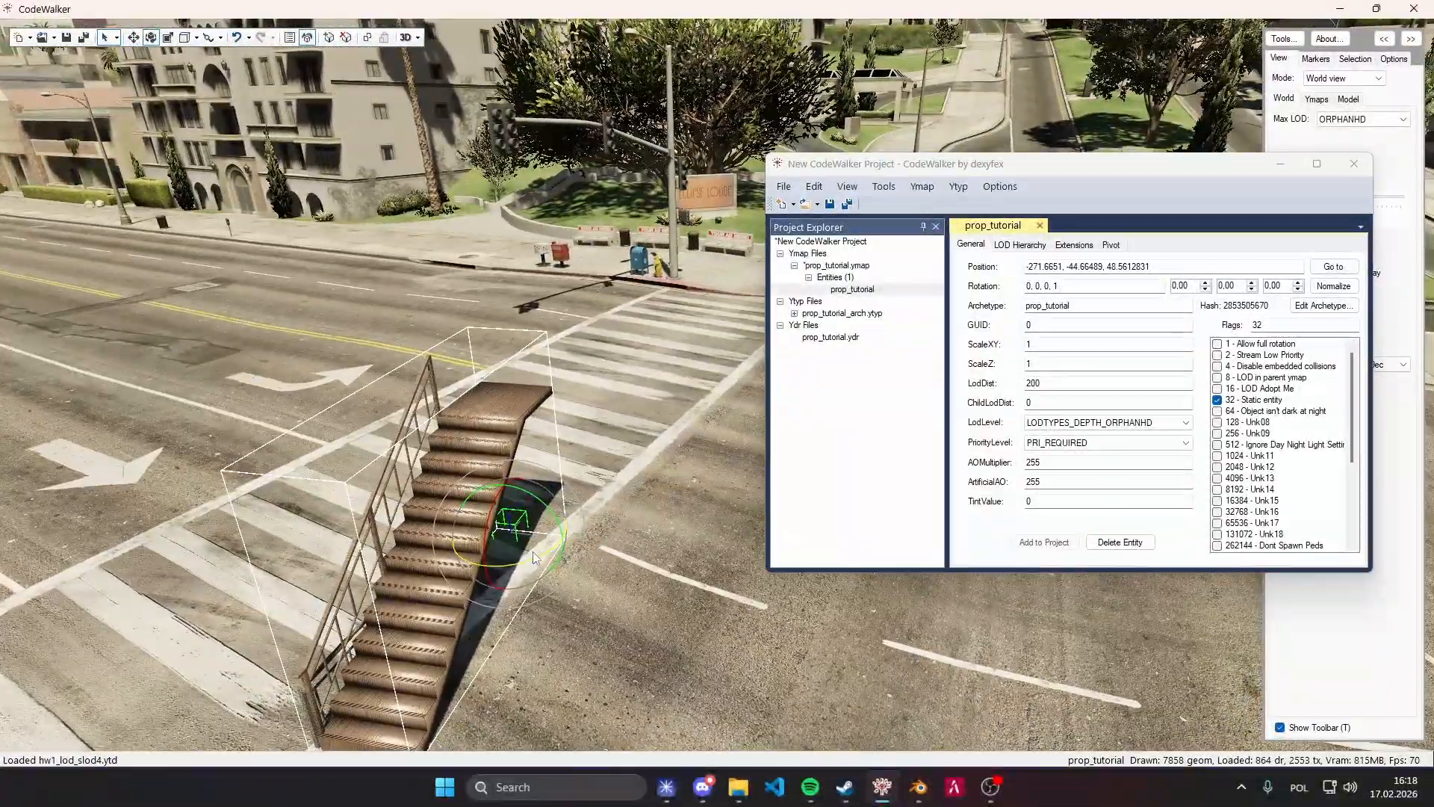
pyautogui.moveTo(534, 561); pyautogui.dragTo(635, 535)
pyautogui.press('d')
pyautogui.moveTo(590, 585); pyautogui.dragTo(437, 574)
pyautogui.moveTo(678, 540); pyautogui.dragTo(153, 526)
# Move the staircase from the crosswalk onto the corner sidewalk, to about X -277.93, Y -61.89.
pyautogui.press('1')
pyautogui.press('a')
pyautogui.moveTo(503, 490); pyautogui.dragTo(544, 499)
pyautogui.press('s')
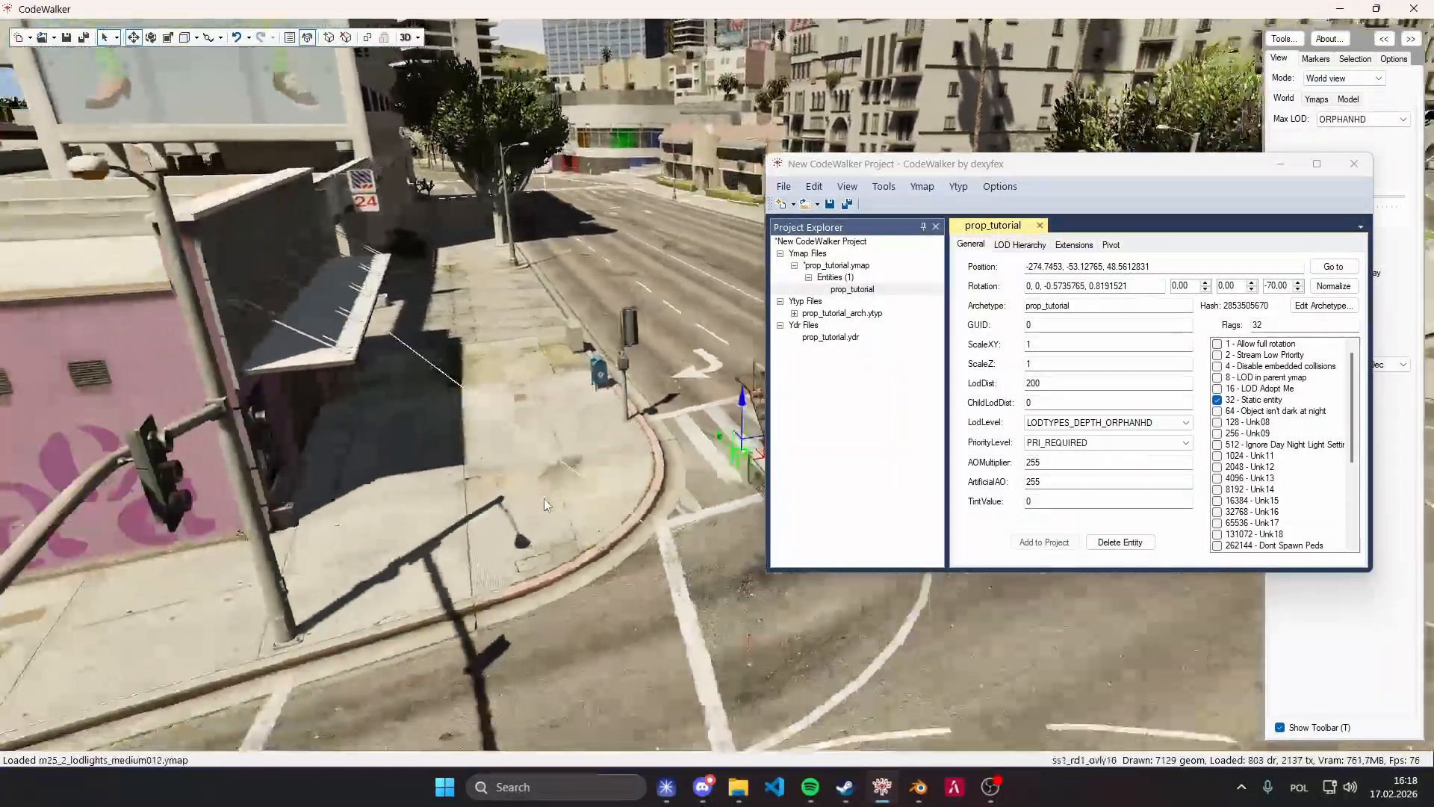
pyautogui.moveTo(759, 438); pyautogui.dragTo(329, 450)
pyautogui.press('w')
pyautogui.press('d')
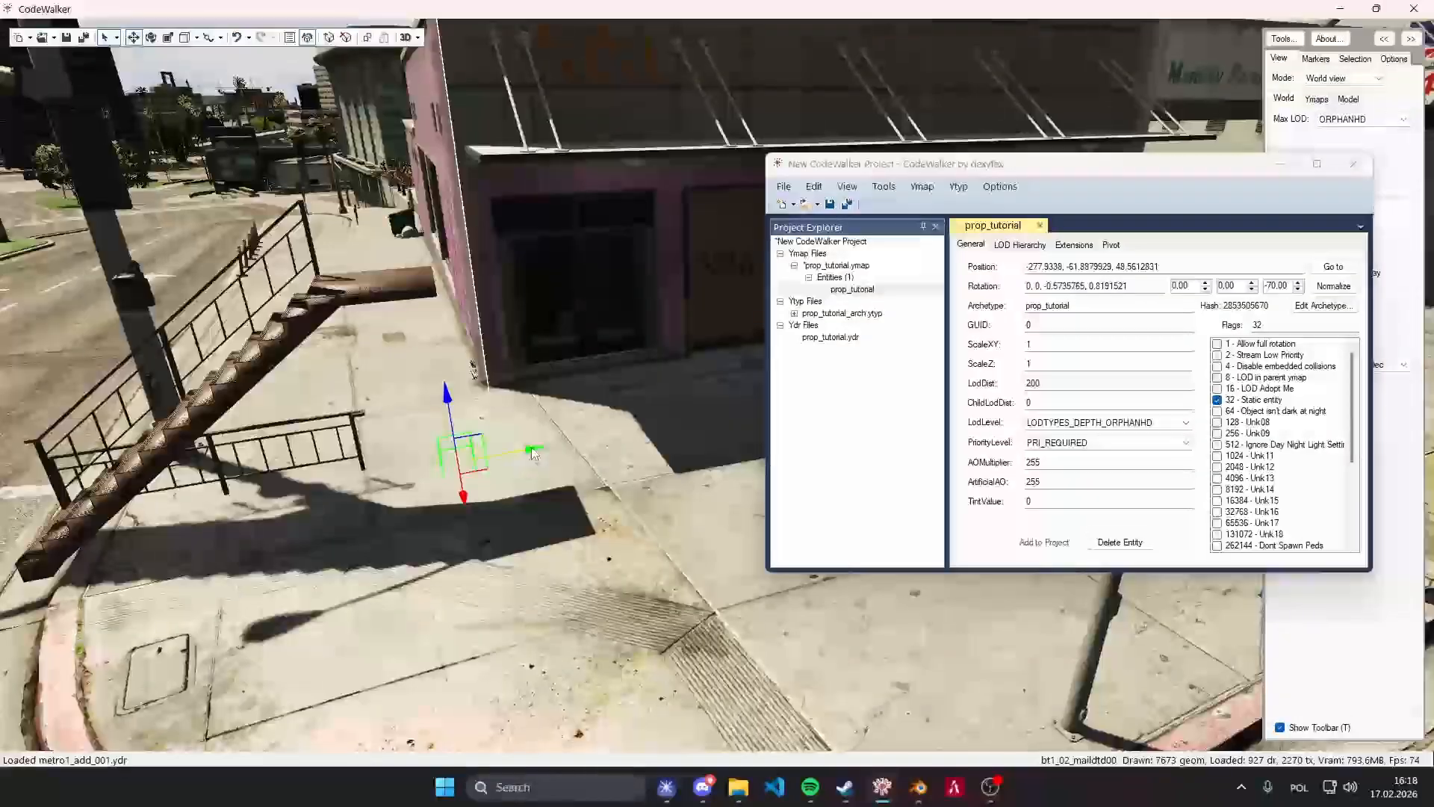
# Shift the staircase along the sidewalk to the pink building's storefront, at about X -282.36, Y -59.78.
pyautogui.moveTo(522, 449); pyautogui.dragTo(835, 406)
pyautogui.press('a')
pyautogui.moveTo(567, 416); pyautogui.dragTo(720, 419)
pyautogui.moveTo(714, 506); pyautogui.dragTo(838, 542)
pyautogui.press('d')
pyautogui.moveTo(770, 552); pyautogui.dragTo(695, 566)
pyautogui.press('s')
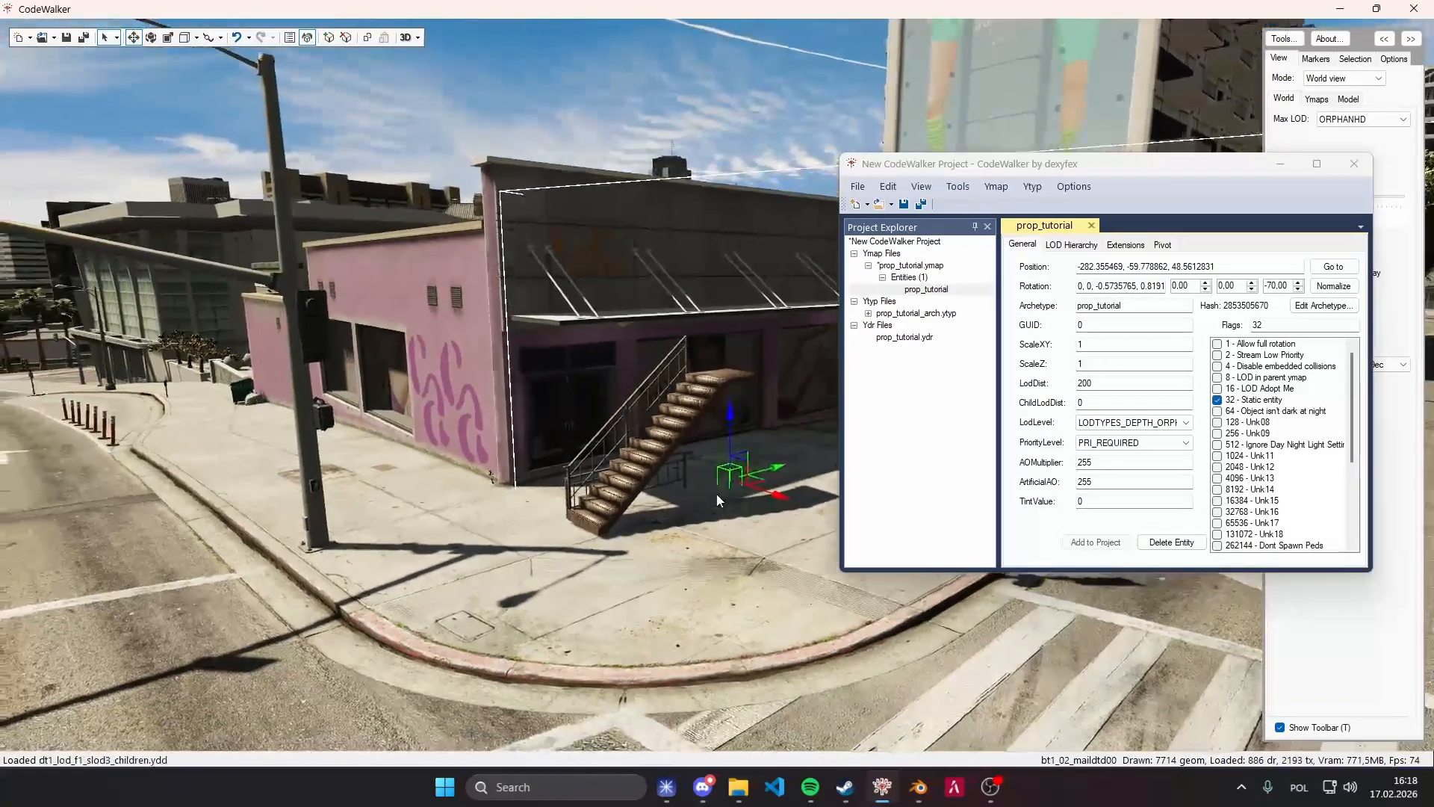
# Save the Ymap as prop_tutorial.ymap in the Downloads\prop_tutorial folder.
pyautogui.click(889, 267)
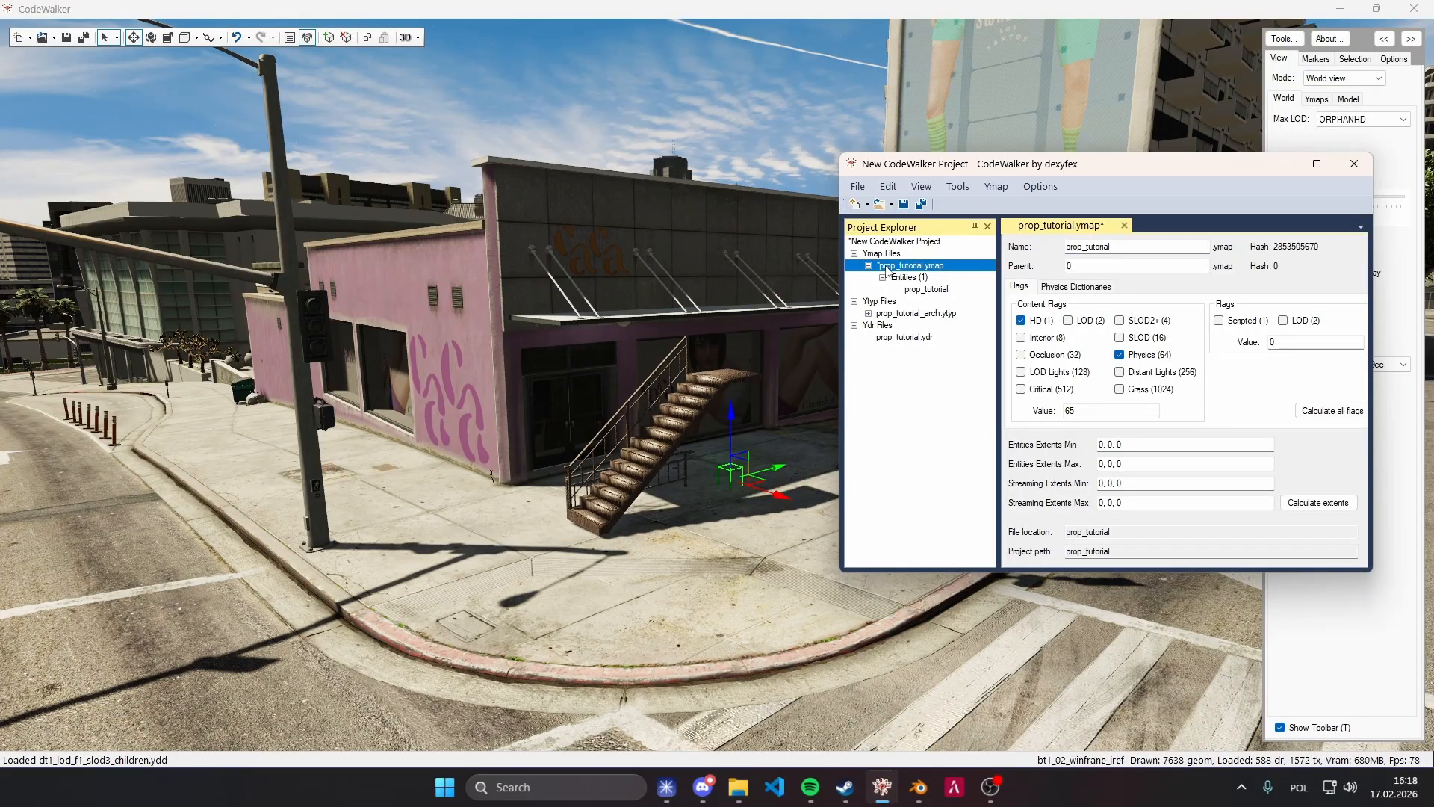
pyautogui.click(905, 205)
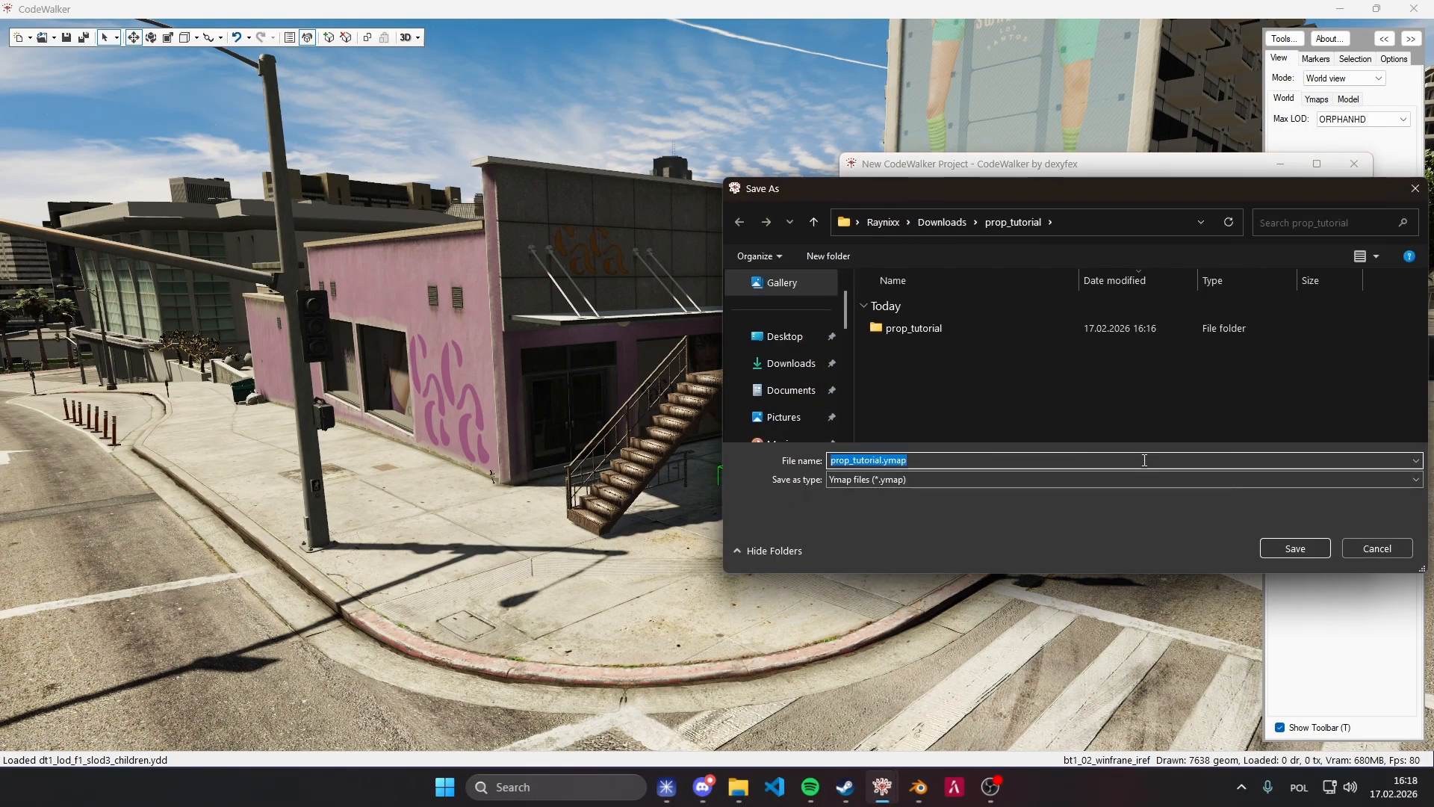
pyautogui.click(1292, 551)
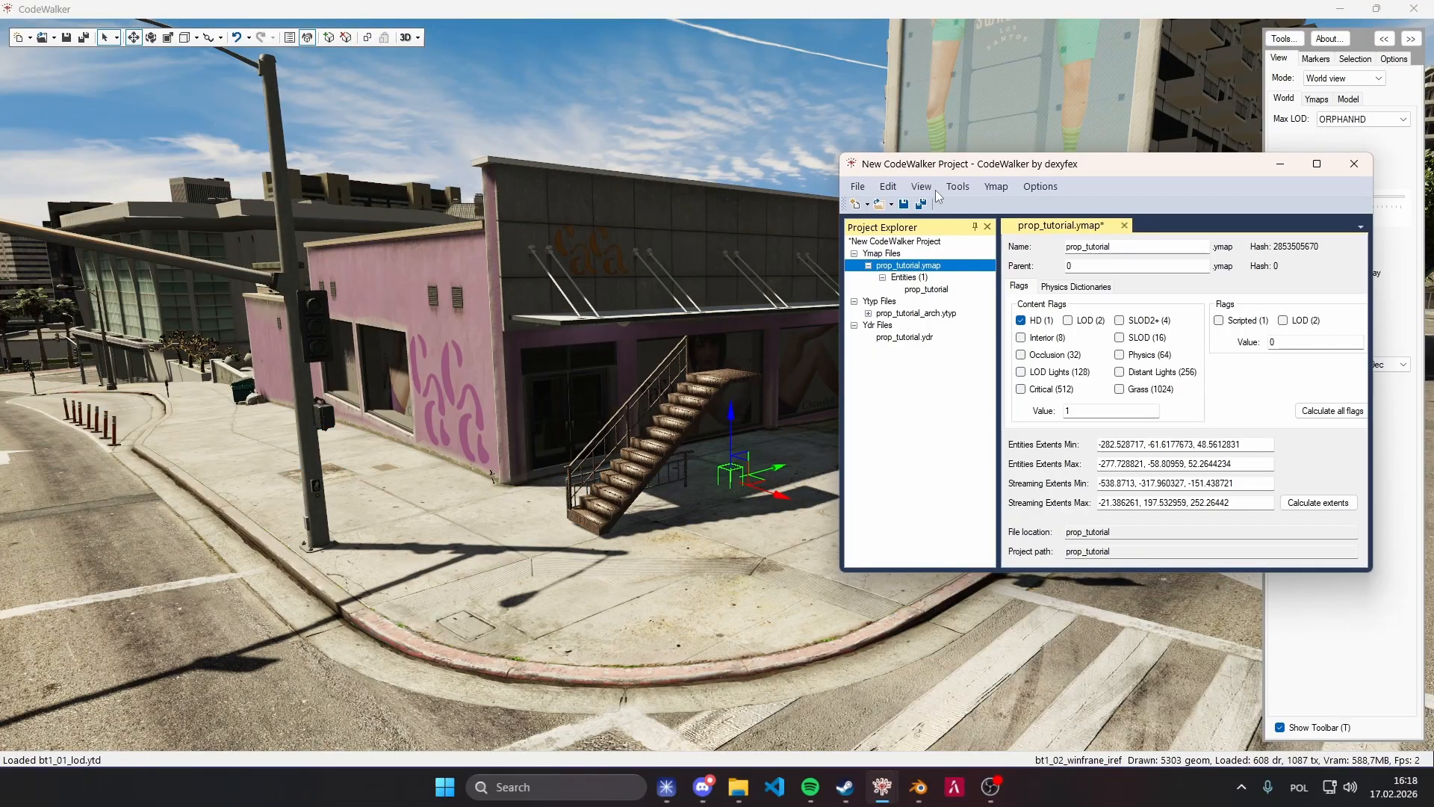
# Generate the project manifest and save it as _manifest.ymf in the Downloads\prop_tutorial folder.
pyautogui.click(995, 188)
pyautogui.moveTo(963, 191)
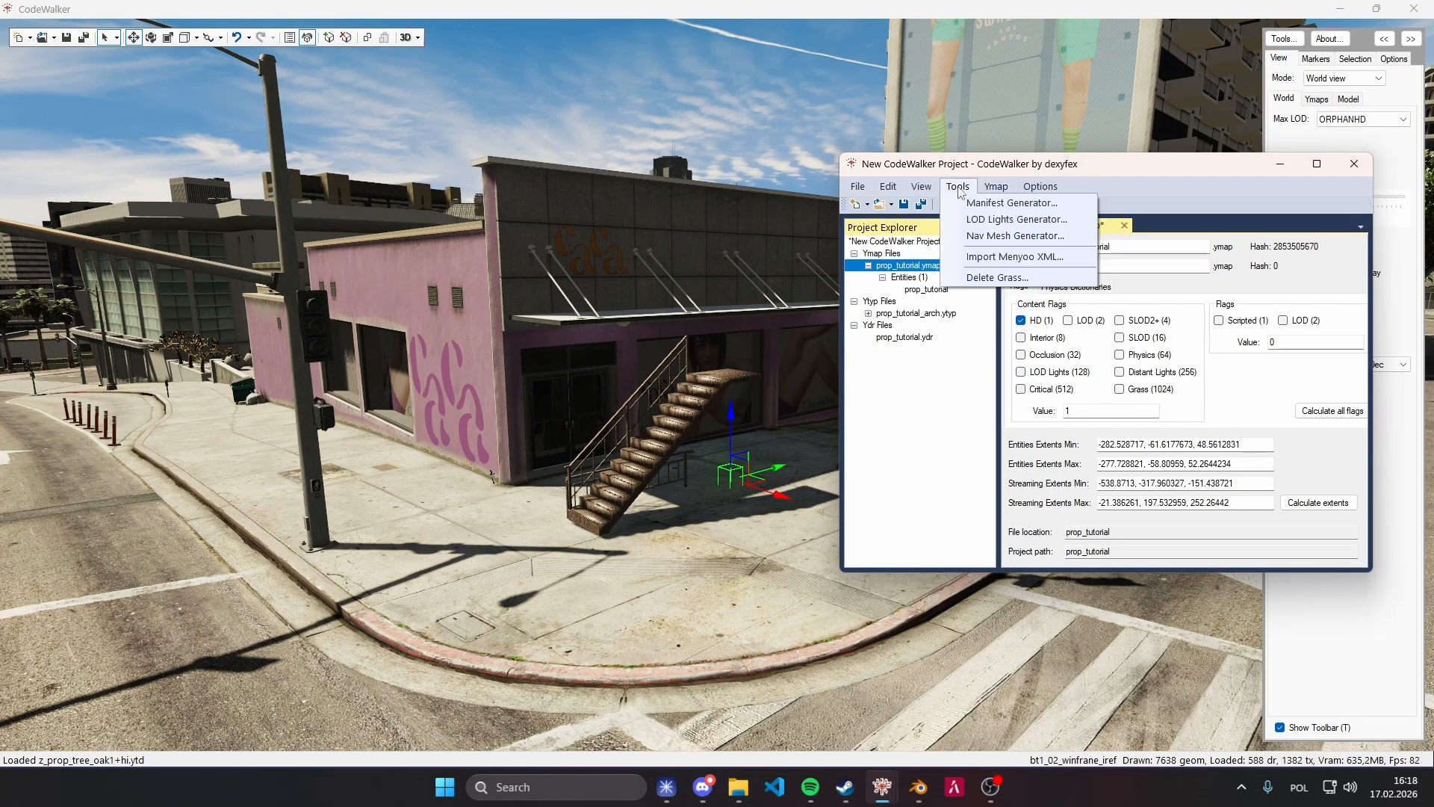
pyautogui.click(1008, 203)
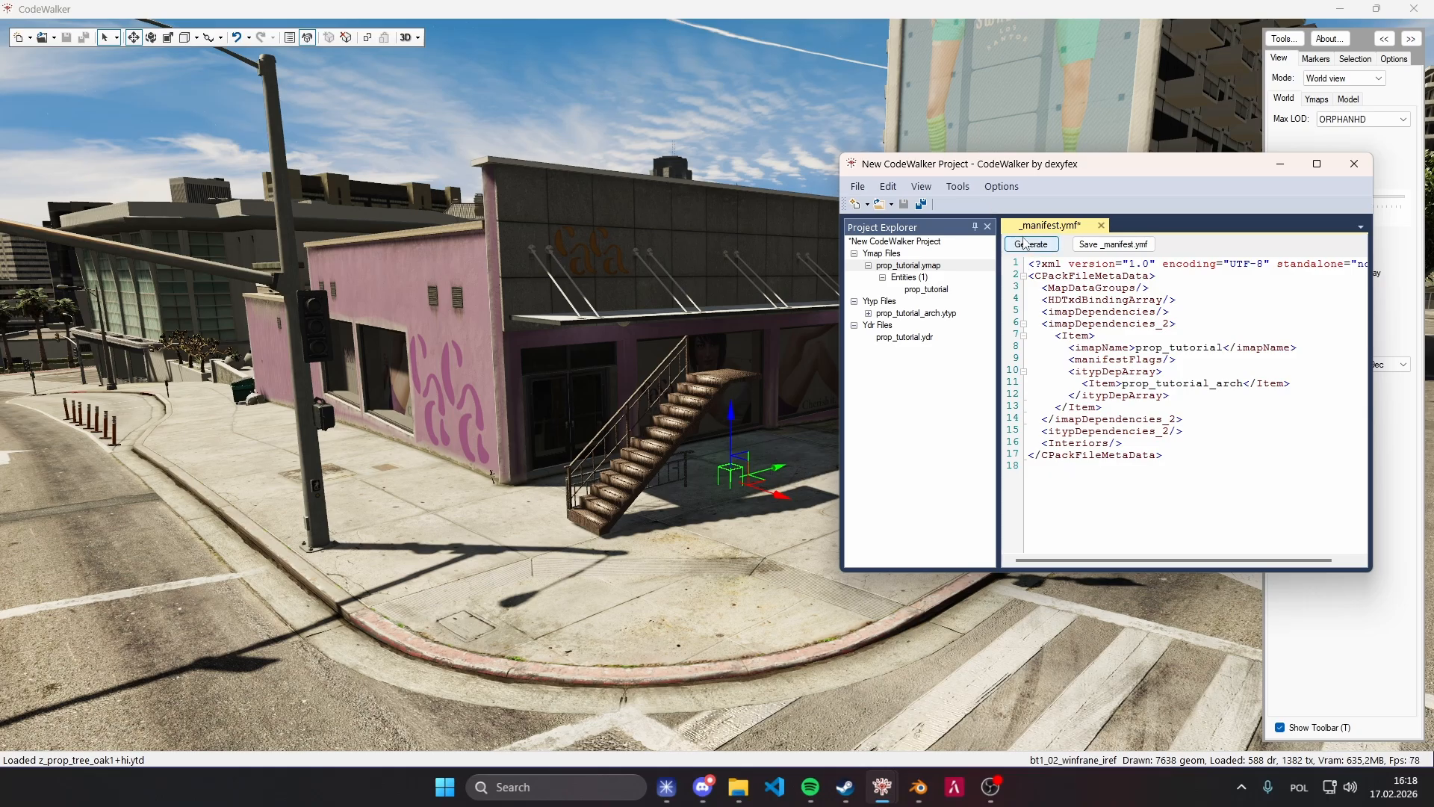
pyautogui.click(1024, 239)
pyautogui.click(1030, 250)
pyautogui.click(1030, 250)
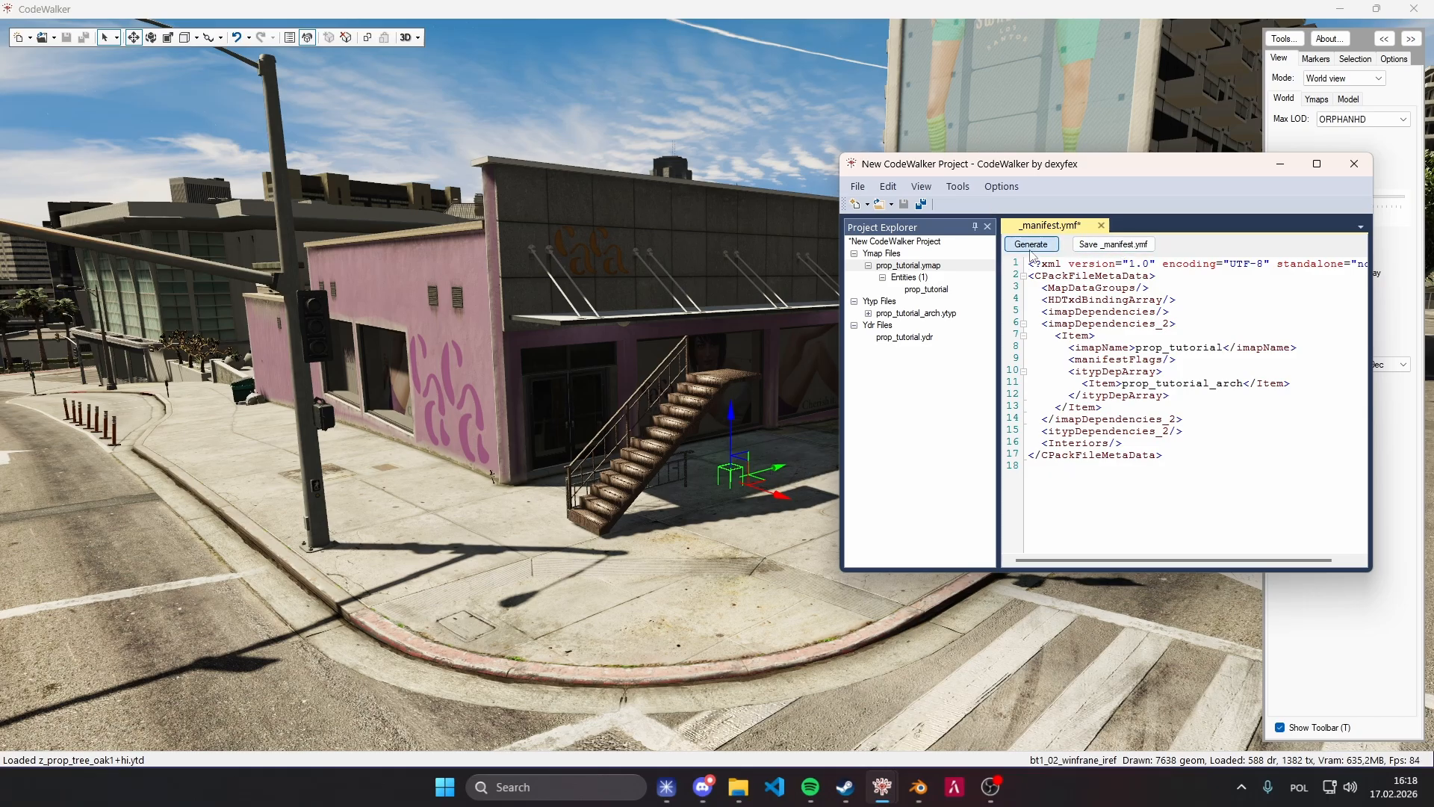
pyautogui.click(1113, 245)
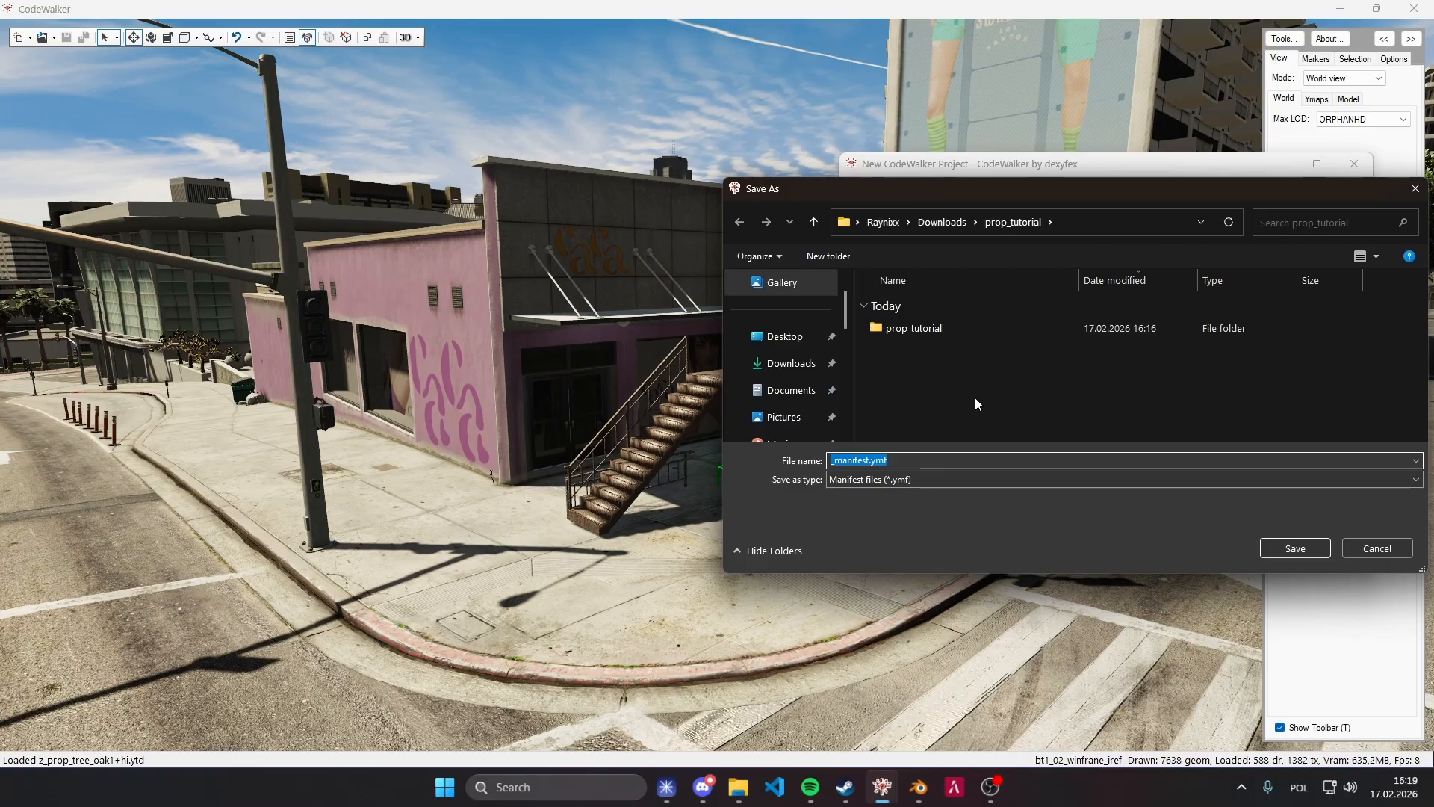
pyautogui.click(1282, 545)
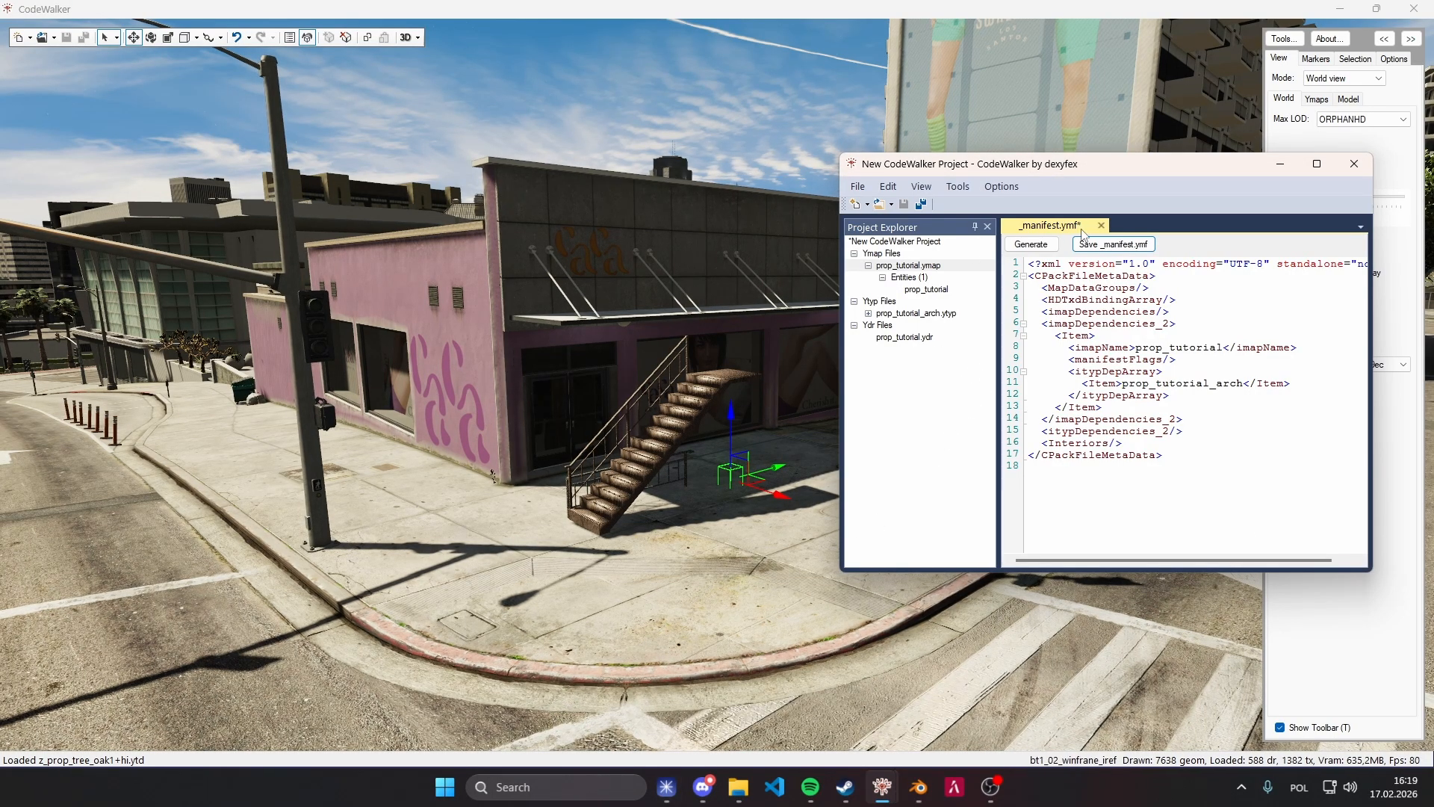
# Switch to File Explorer and check the YMF, YMAP, YDR and YTYP files and the texture subfolder in Downloads\prop_tutorial.
pyautogui.moveTo(738, 786)
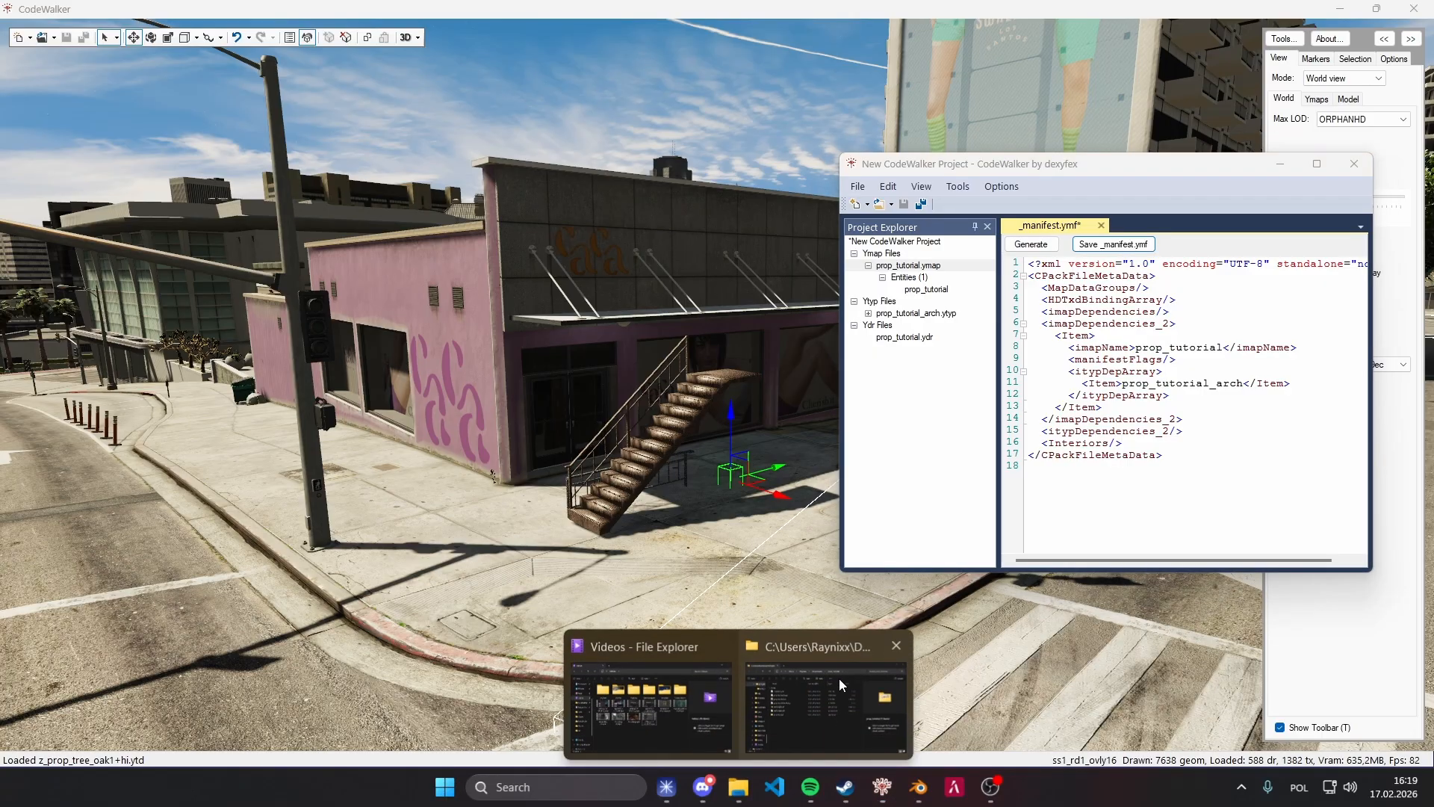
pyautogui.click(839, 678)
pyautogui.moveTo(545, 225); pyautogui.dragTo(703, 148)
pyautogui.click(640, 294)
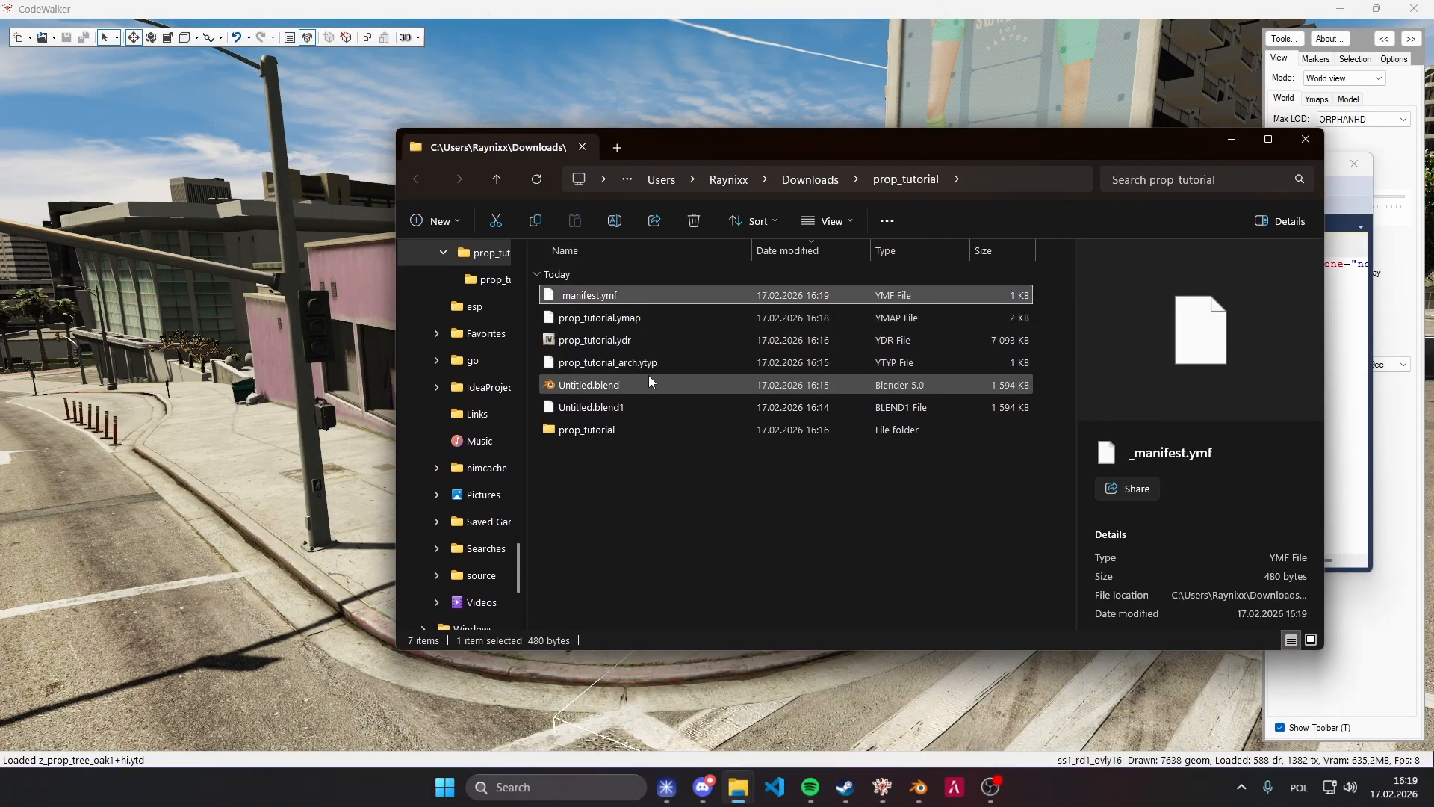
pyautogui.keyDown('shift'); pyautogui.click(664, 362); pyautogui.keyUp('shift')
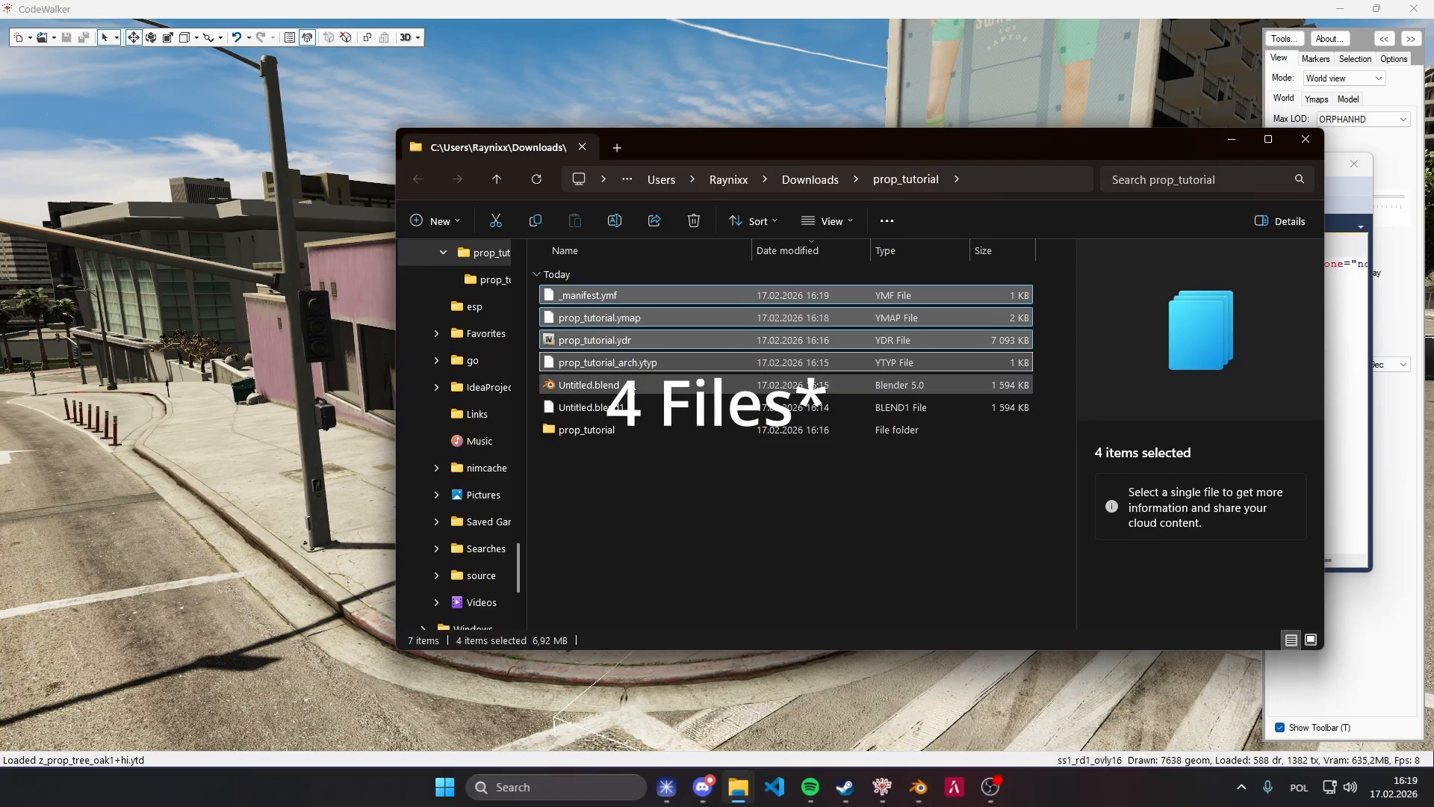
pyautogui.doubleClick(612, 431)
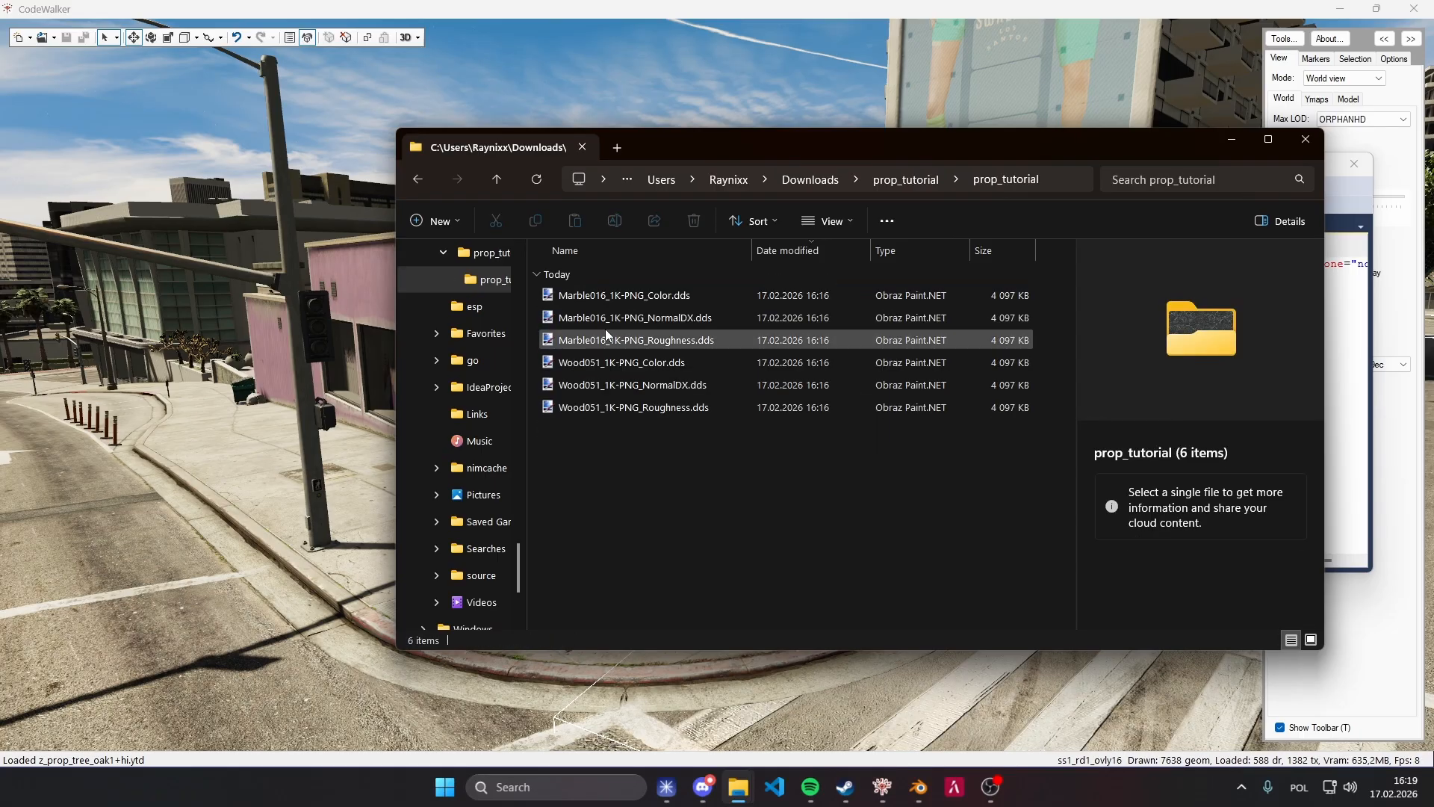
pyautogui.click(652, 362)
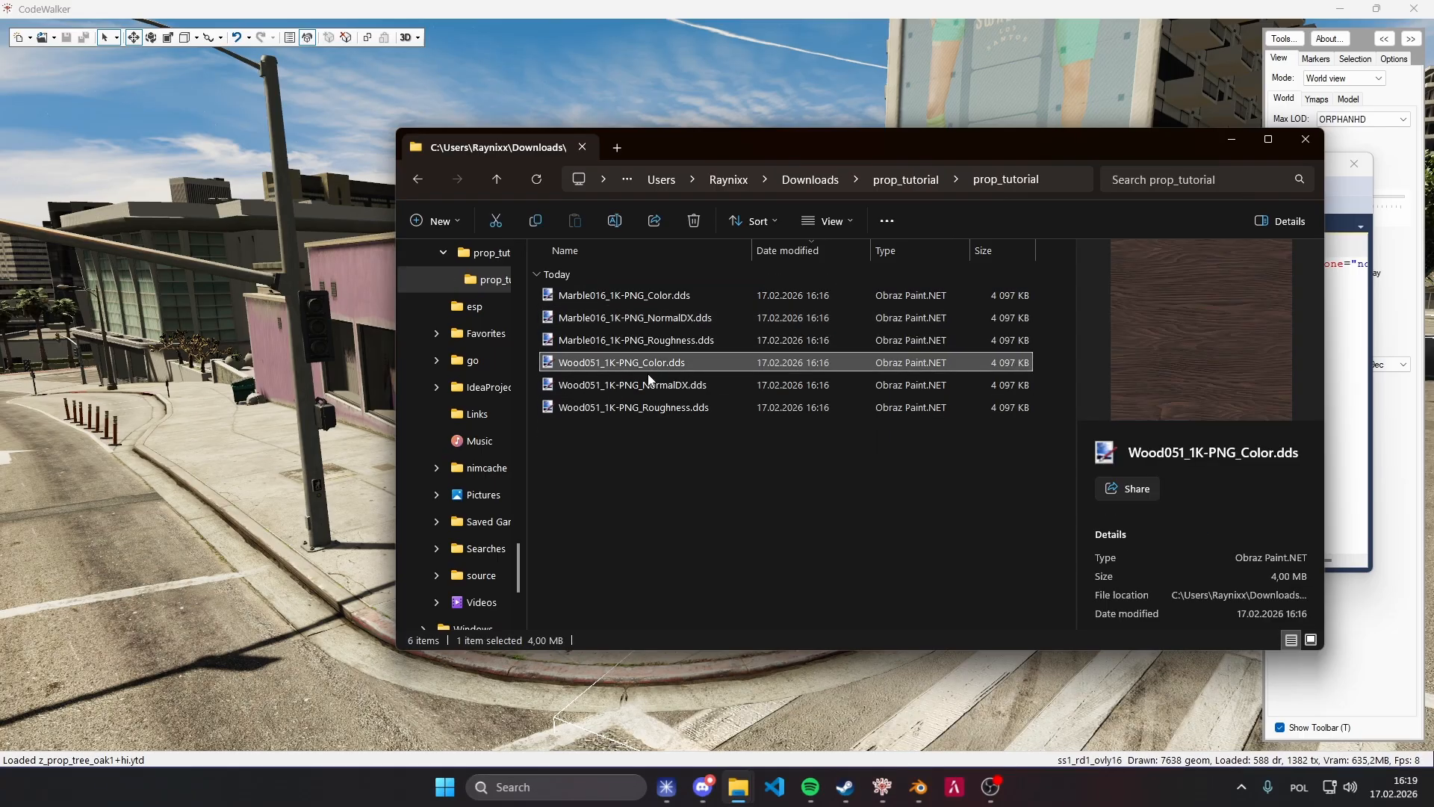
pyautogui.click(885, 185)
pyautogui.rightClick(598, 431)
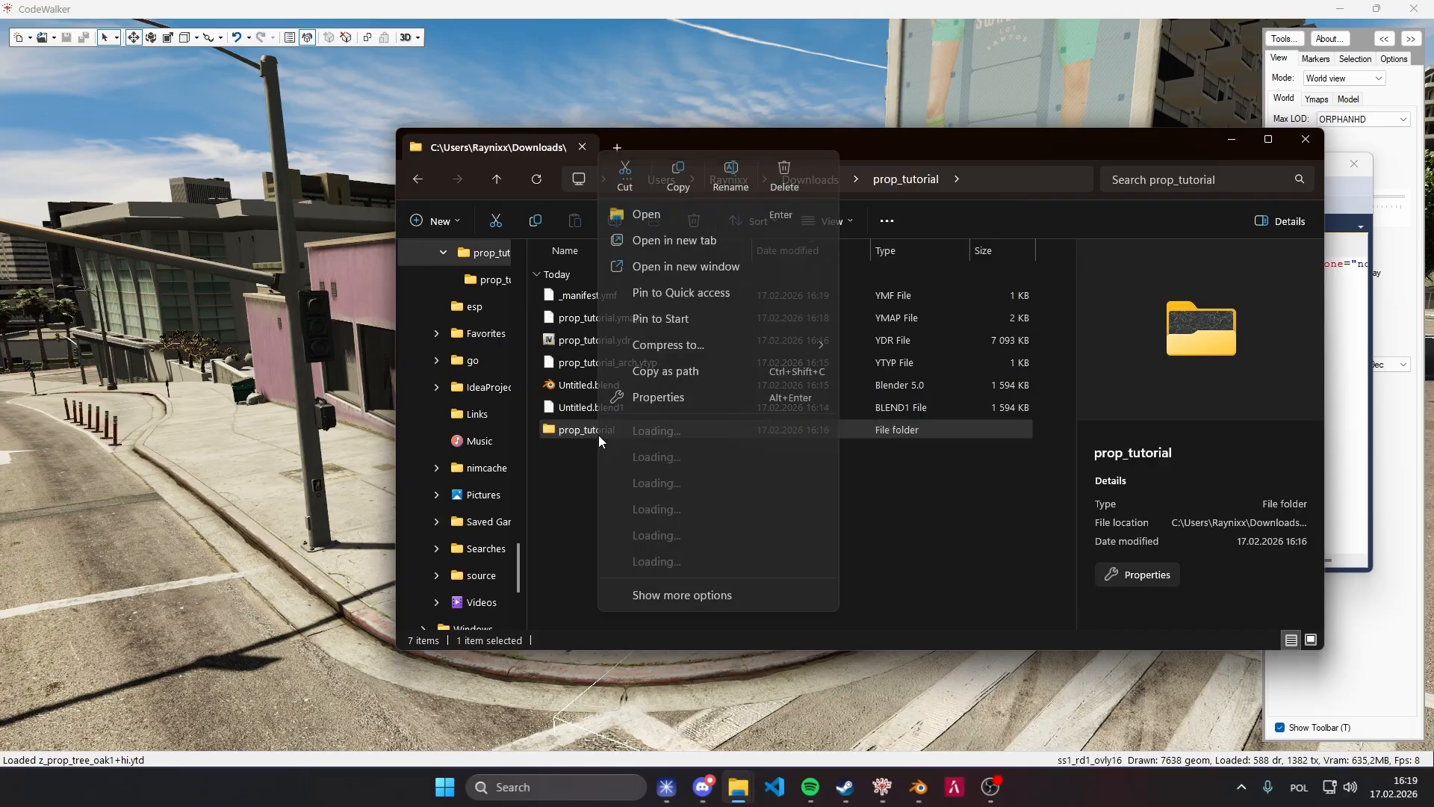
pyautogui.click(783, 183)
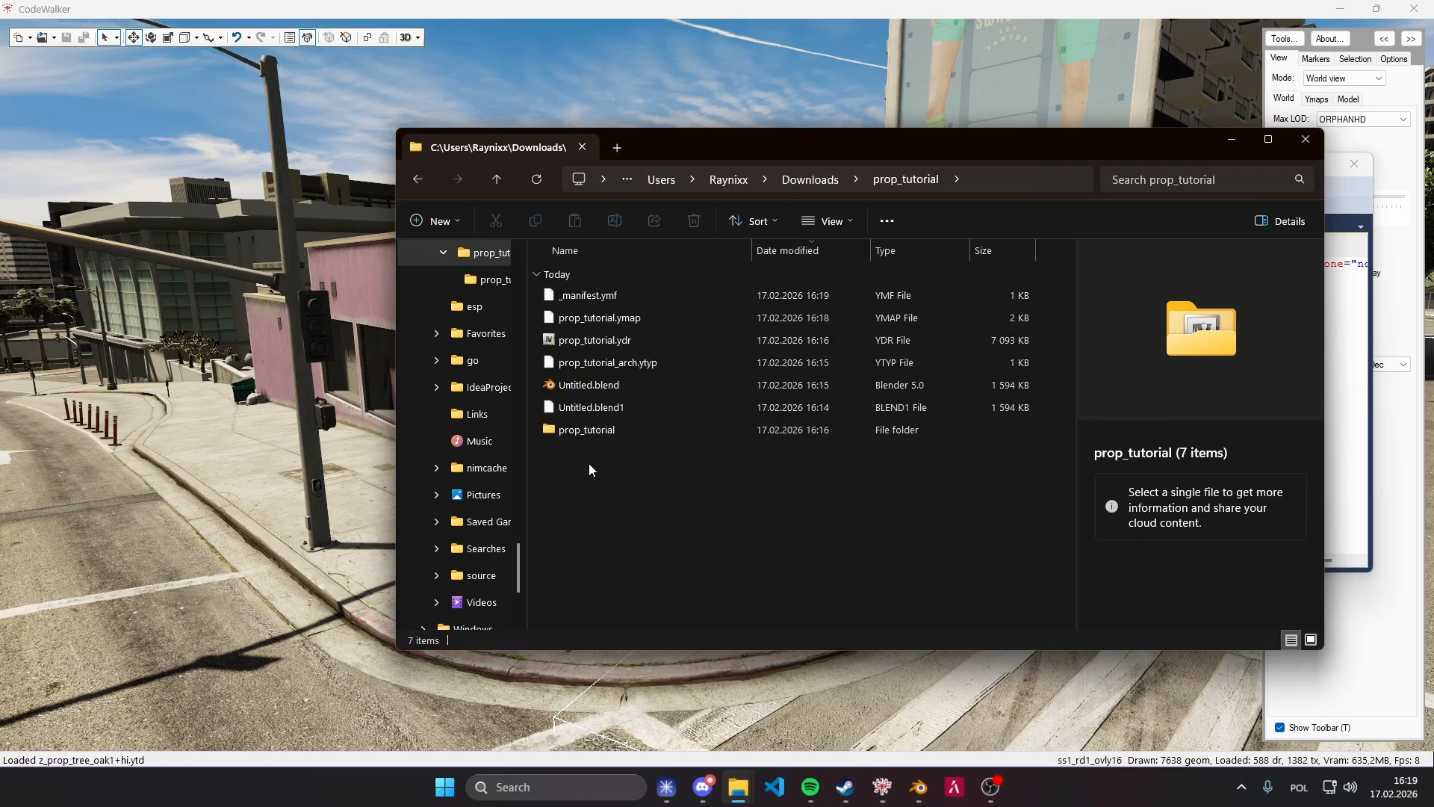
# Create a folder named Resource in Downloads\prop_tutorial and open it.
pyautogui.rightClick(597, 463)
pyautogui.moveTo(680, 249)
pyautogui.click(939, 258)
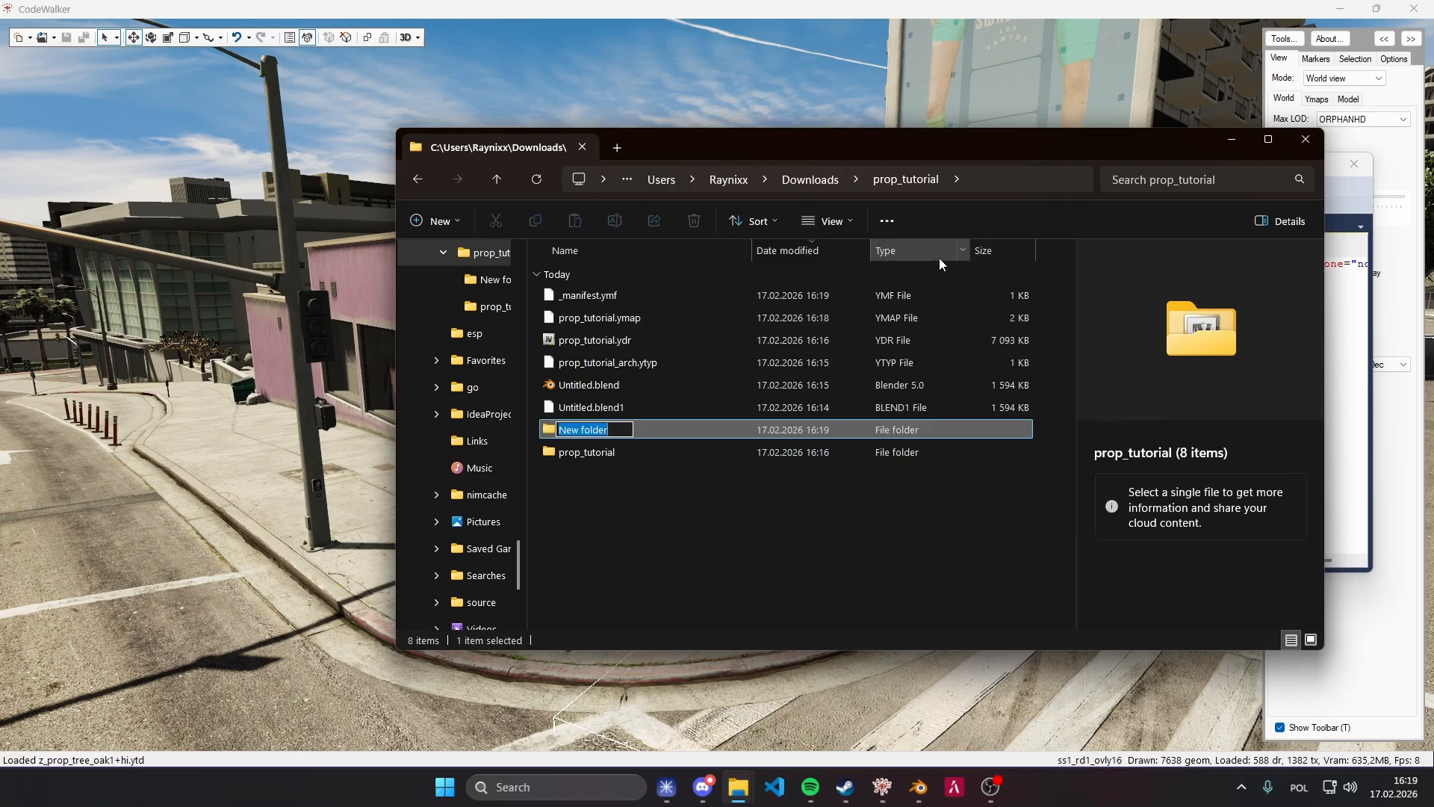
pyautogui.write('FiveM')
pyautogui.hotkey('ctrl', 'BackSpace')
pyautogui.write('resour')
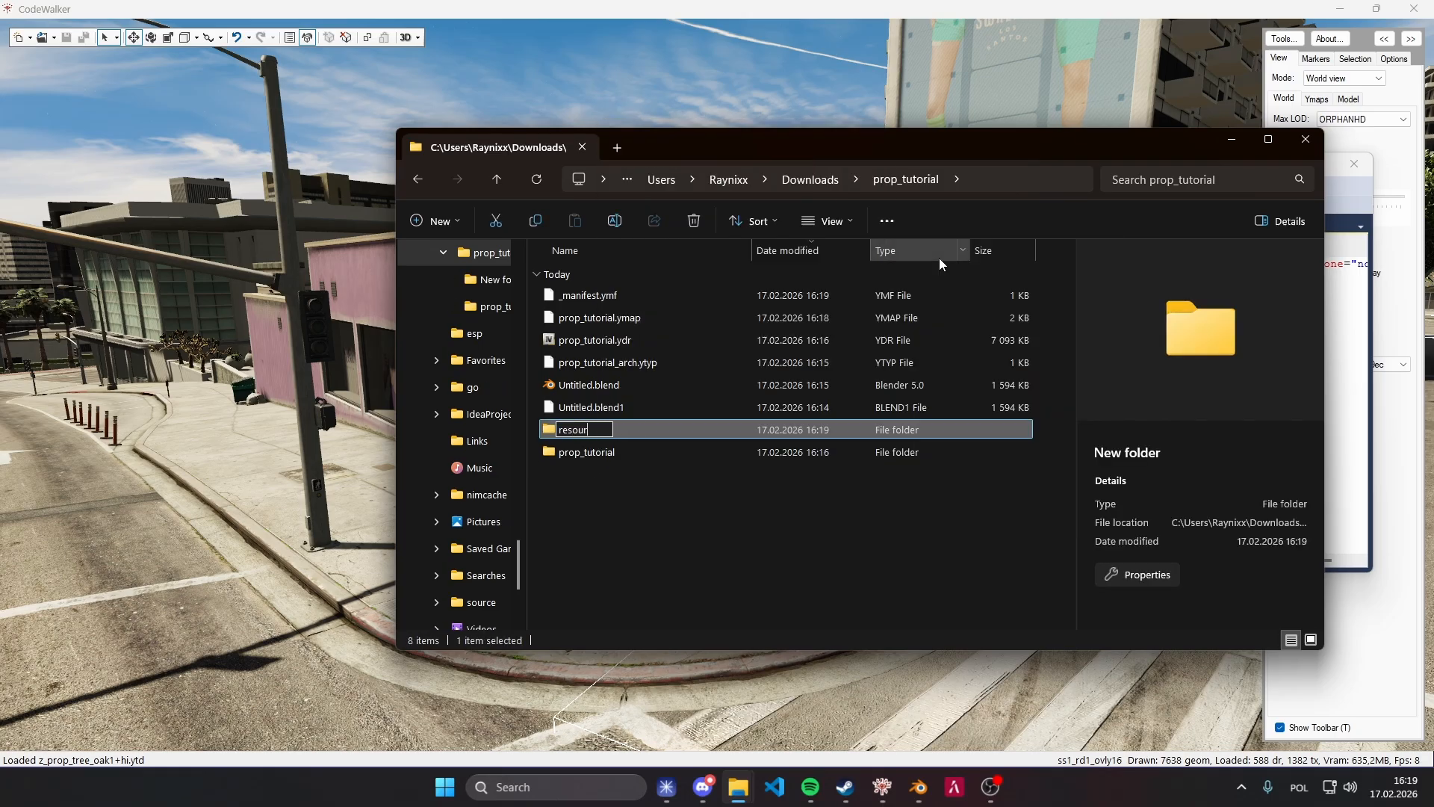
pyautogui.hotkey('ctrl', 'BackSpace')
pyautogui.write('Resource')
pyautogui.press('Return')
pyautogui.press('Return')
# Create a folder named map_change_prop inside the Resource folder.
pyautogui.rightClick(707, 311)
pyautogui.moveTo(901, 441)
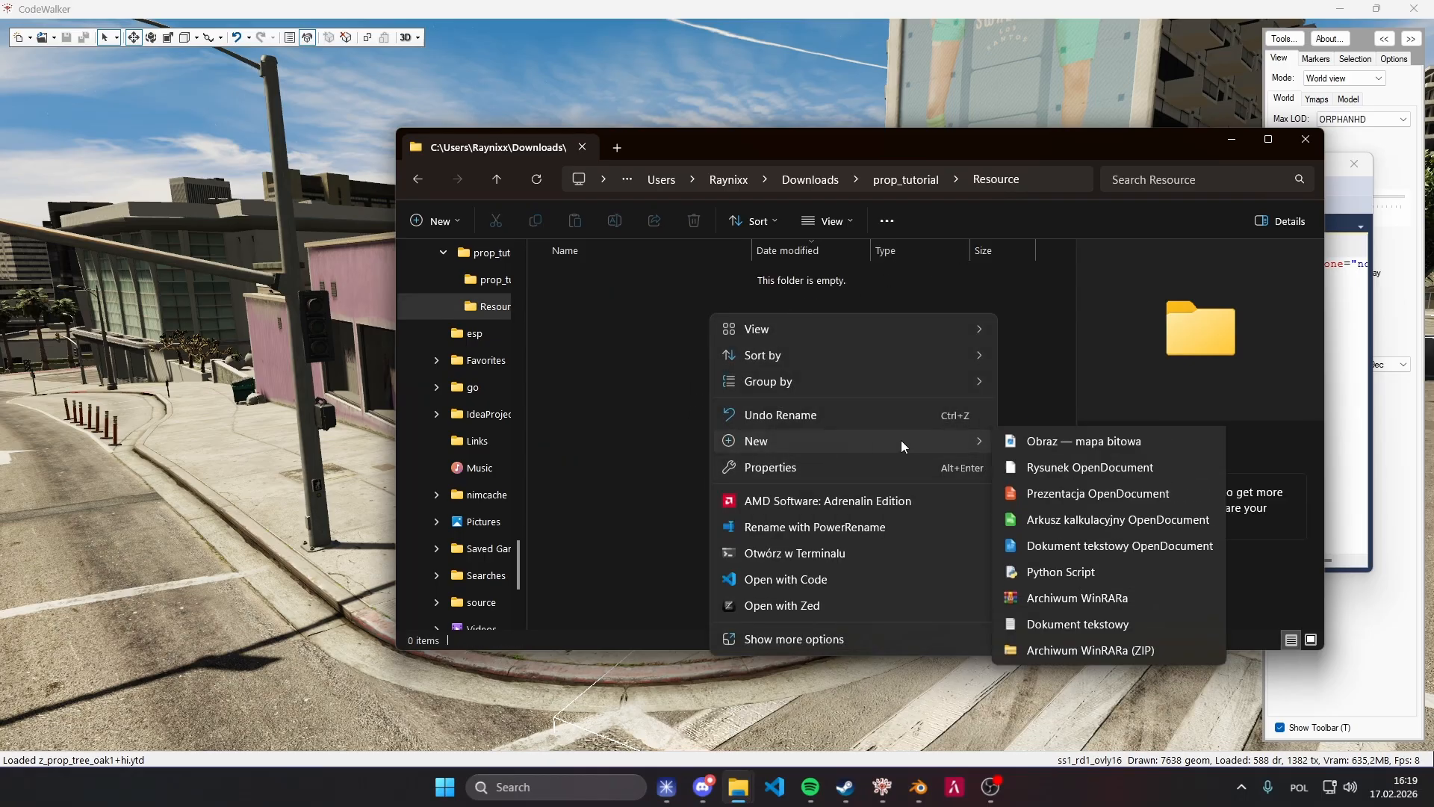
pyautogui.click(1038, 445)
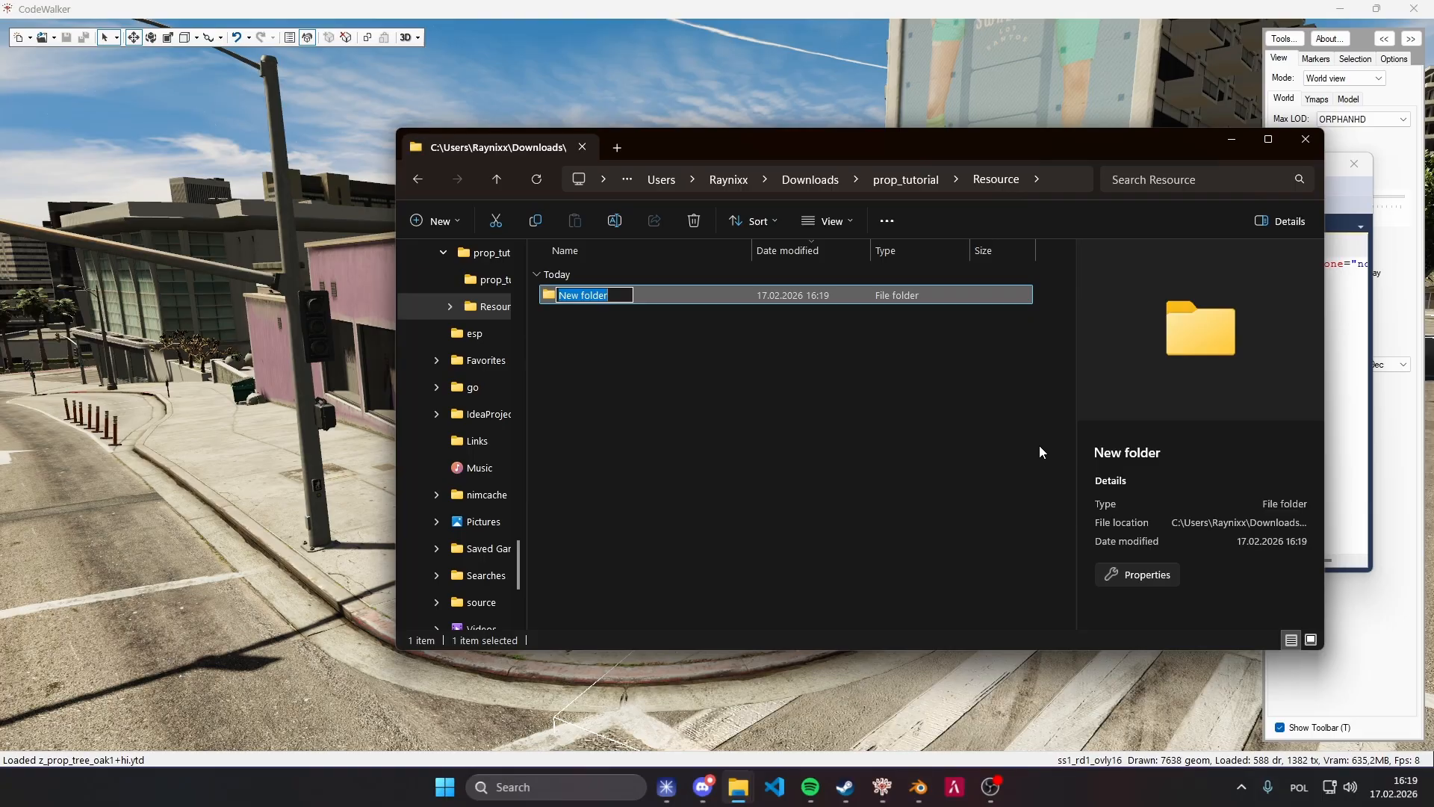
pyautogui.write('prop_tutoria')
pyautogui.hotkey('ctrl', 'a')
pyautogui.write('map_change_prop')
pyautogui.press('Return')
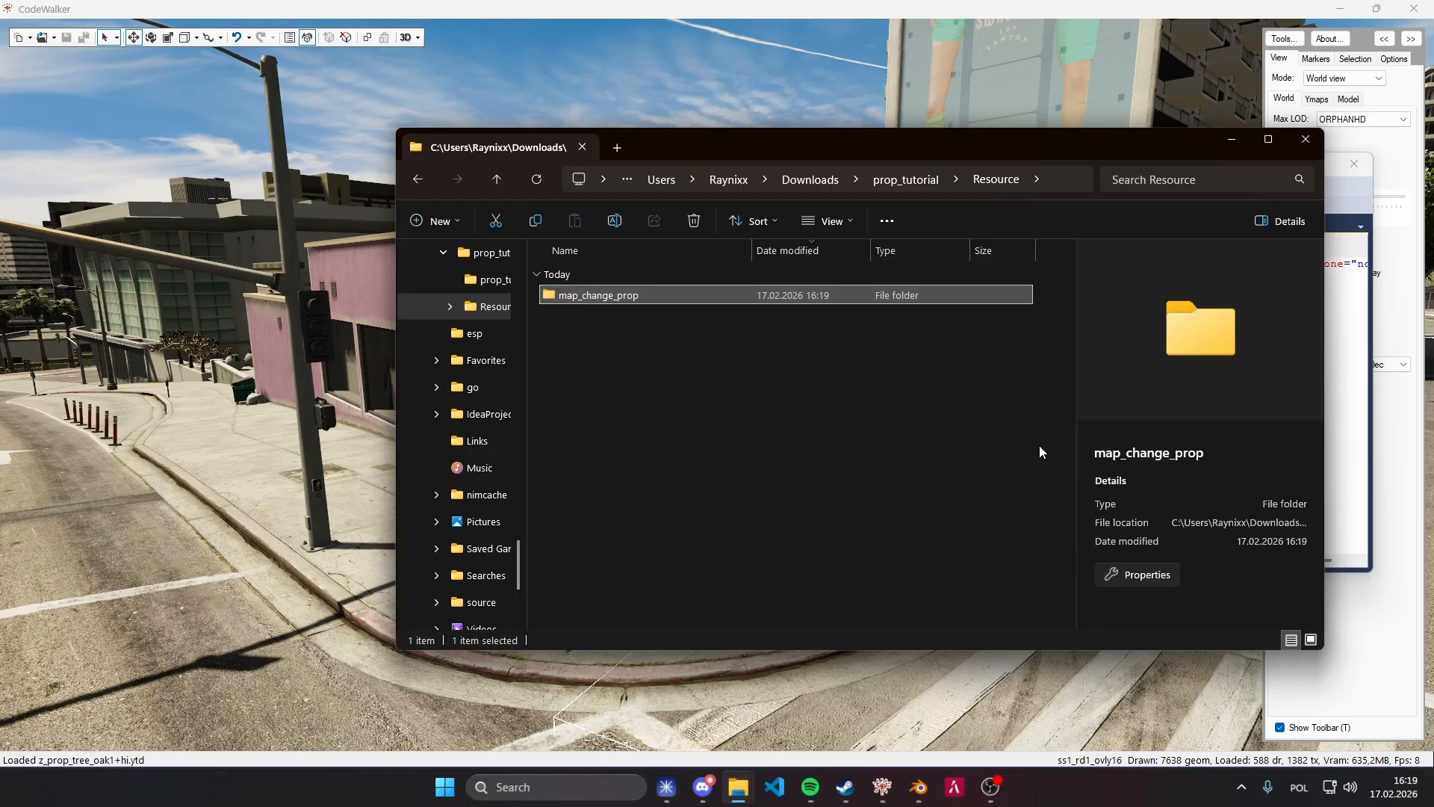
# Create a folder named stream inside map_change_prop and open it.
pyautogui.doubleClick(787, 299)
pyautogui.rightClick(659, 312)
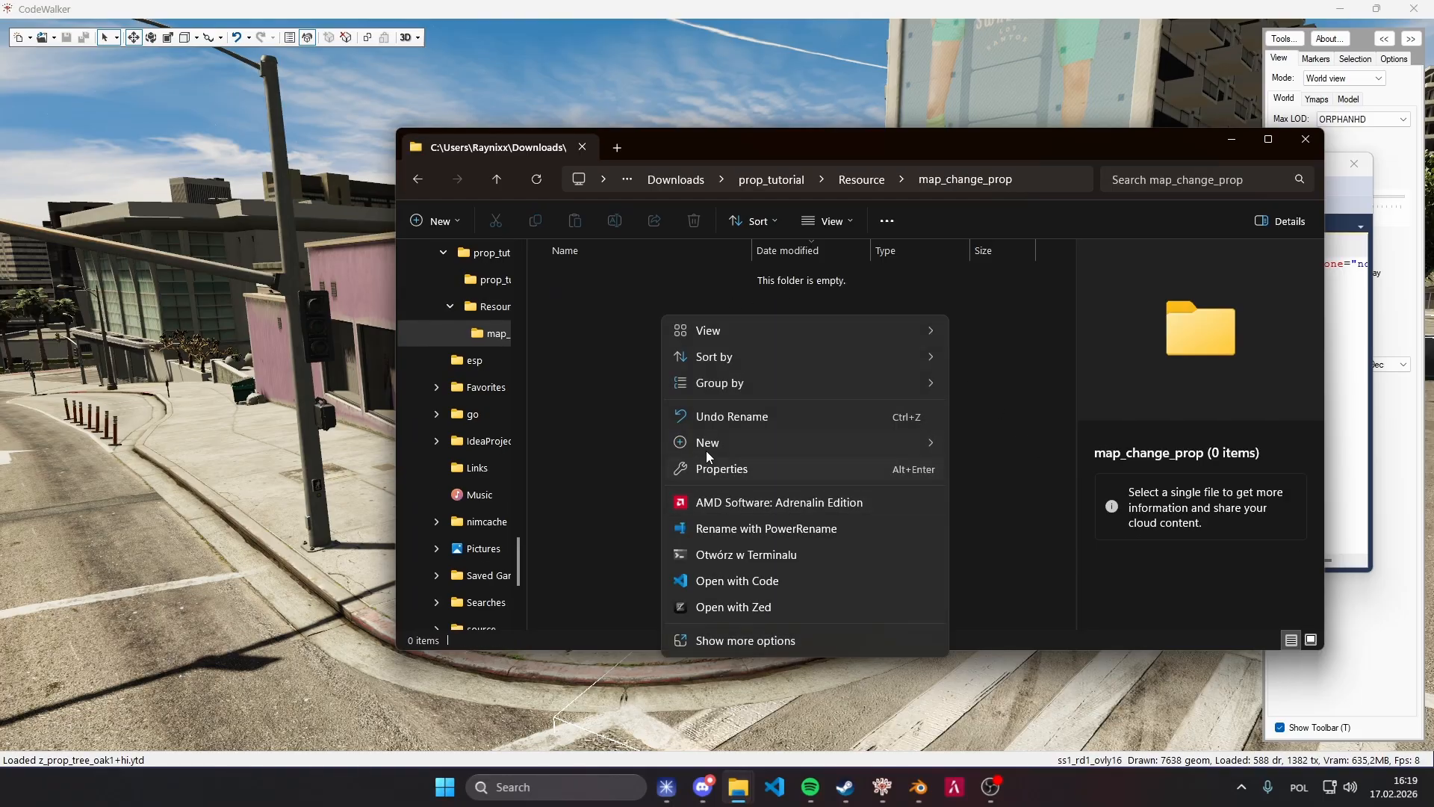
pyautogui.moveTo(705, 451)
pyautogui.click(1005, 442)
pyautogui.write('stream')
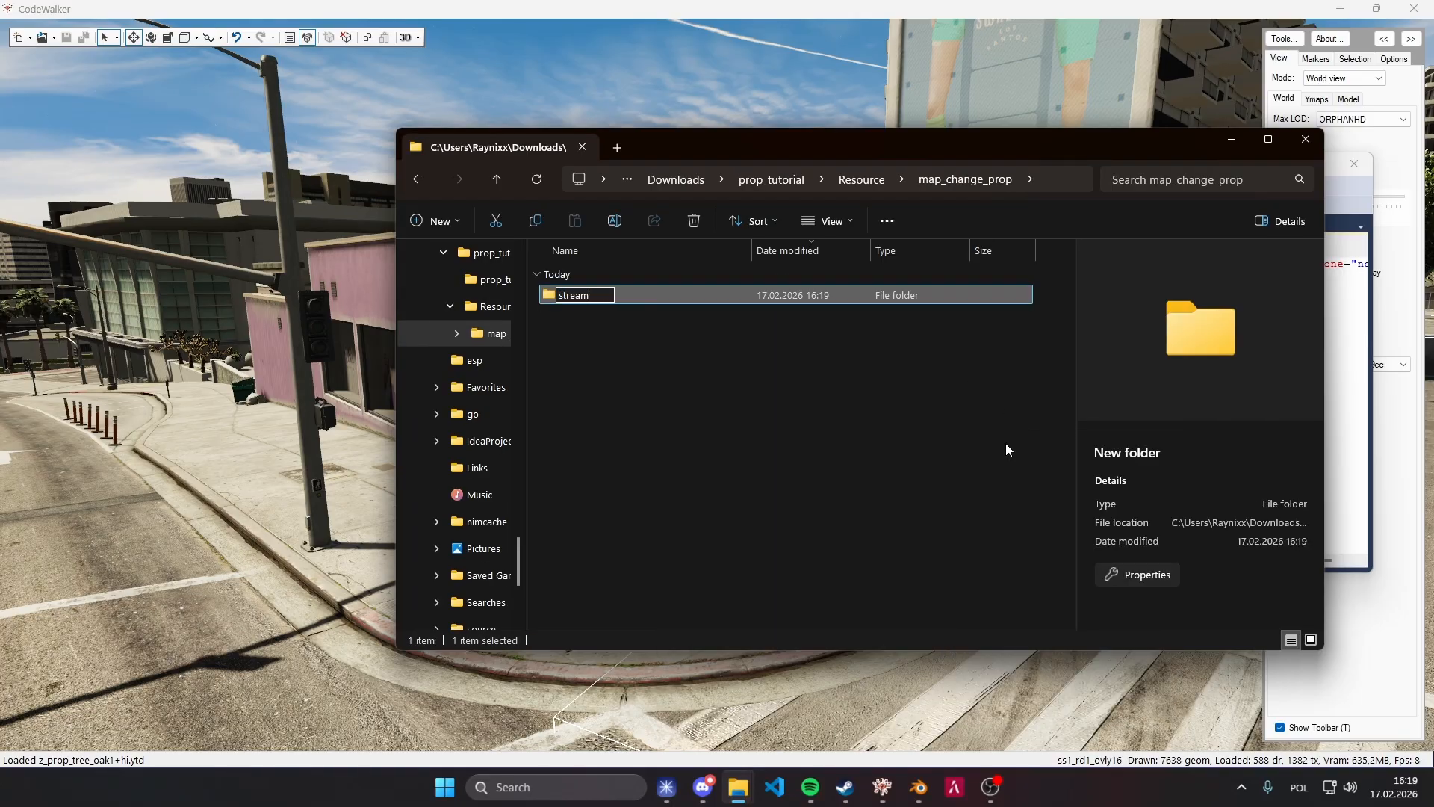
pyautogui.press('Return')
pyautogui.doubleClick(770, 299)
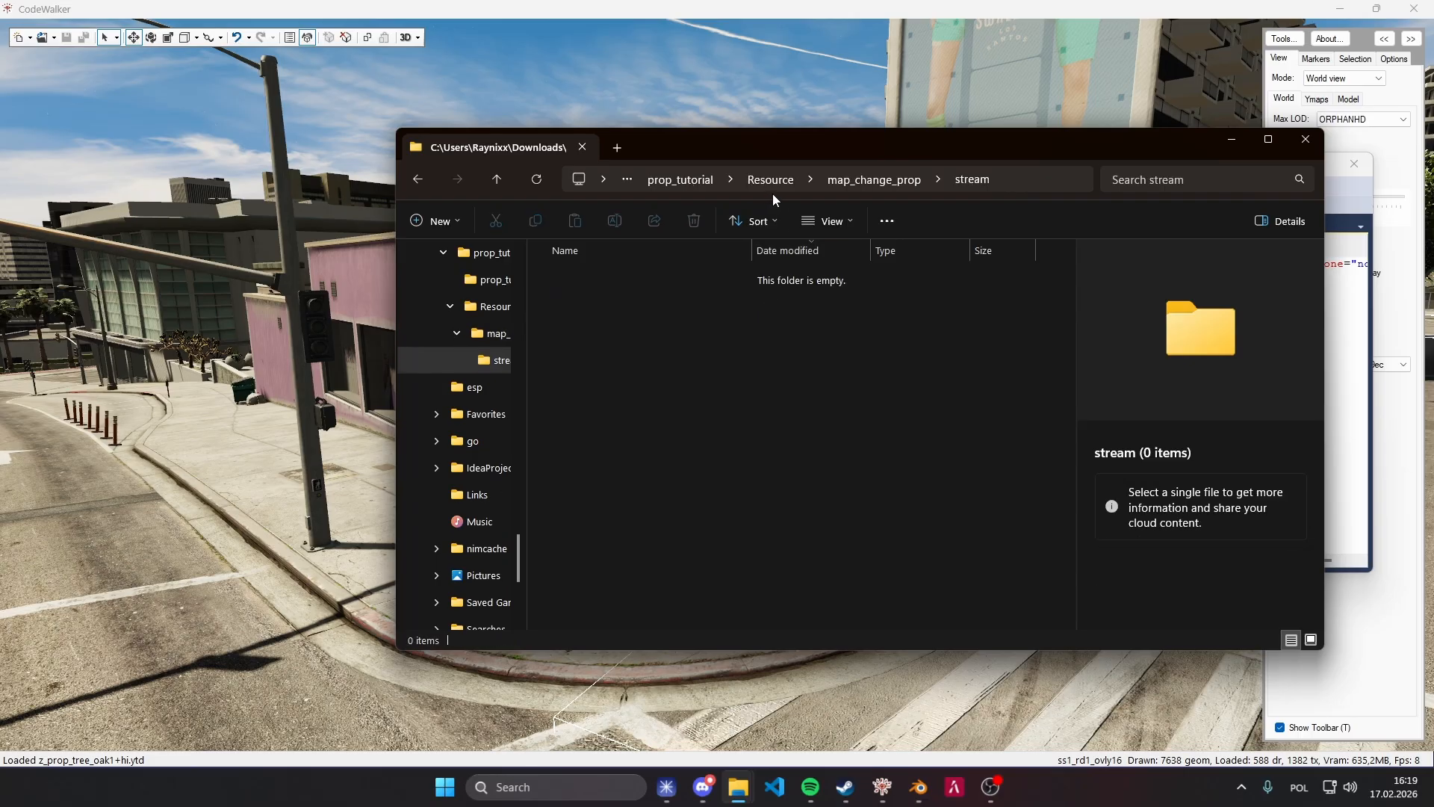
# Move _manifest.ymf, prop_tutorial.ymap, prop_tutorial.ydr and prop_tutorial_arch.ytyp from the prop_tutorial folder into Resource\map_change_prop\stream.
pyautogui.click(674, 178)
pyautogui.click(625, 298)
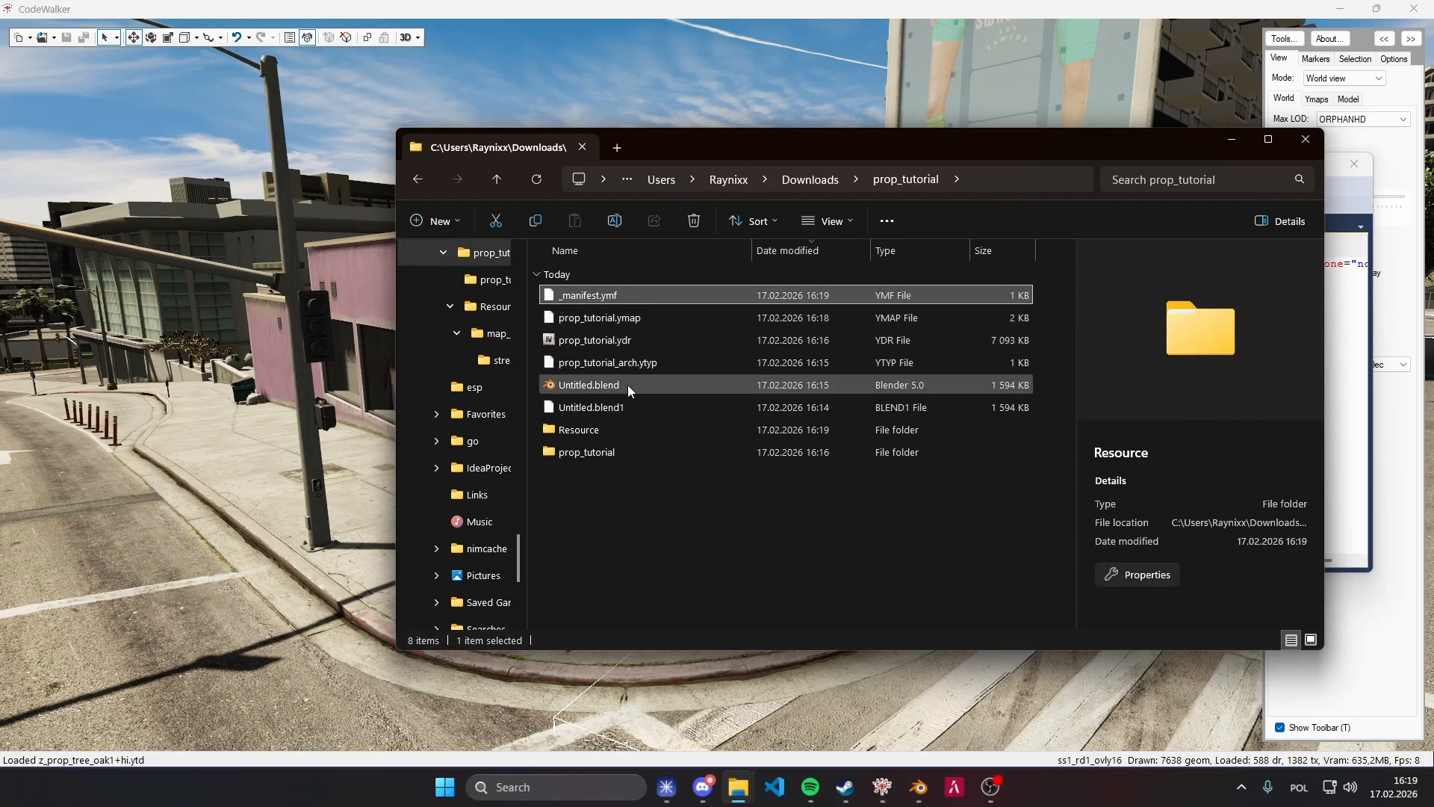
pyautogui.keyDown('shift'); pyautogui.click(627, 363); pyautogui.keyUp('shift')
pyautogui.hotkey('ctrl', 'x')
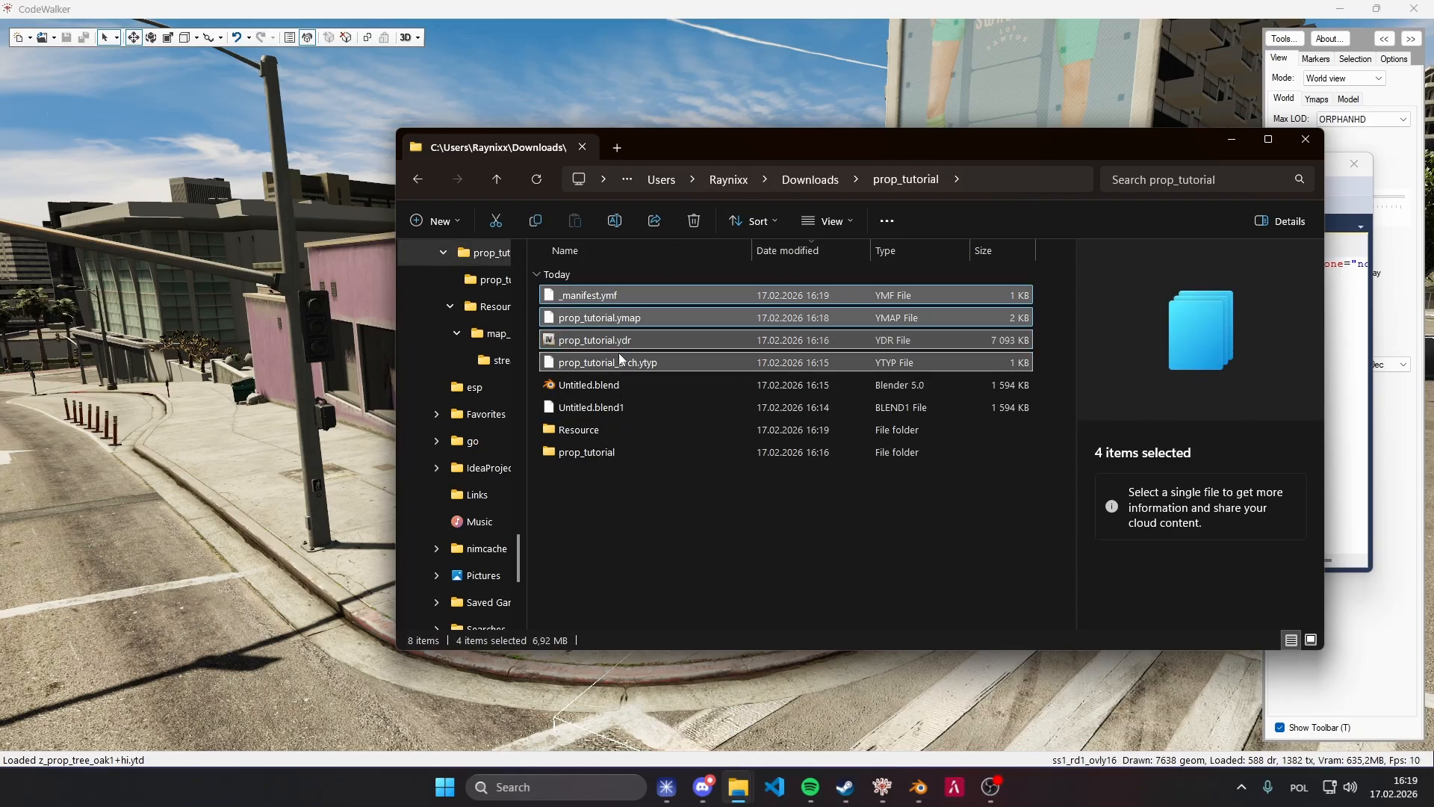
pyautogui.doubleClick(619, 430)
pyautogui.doubleClick(622, 296)
pyautogui.doubleClick(621, 298)
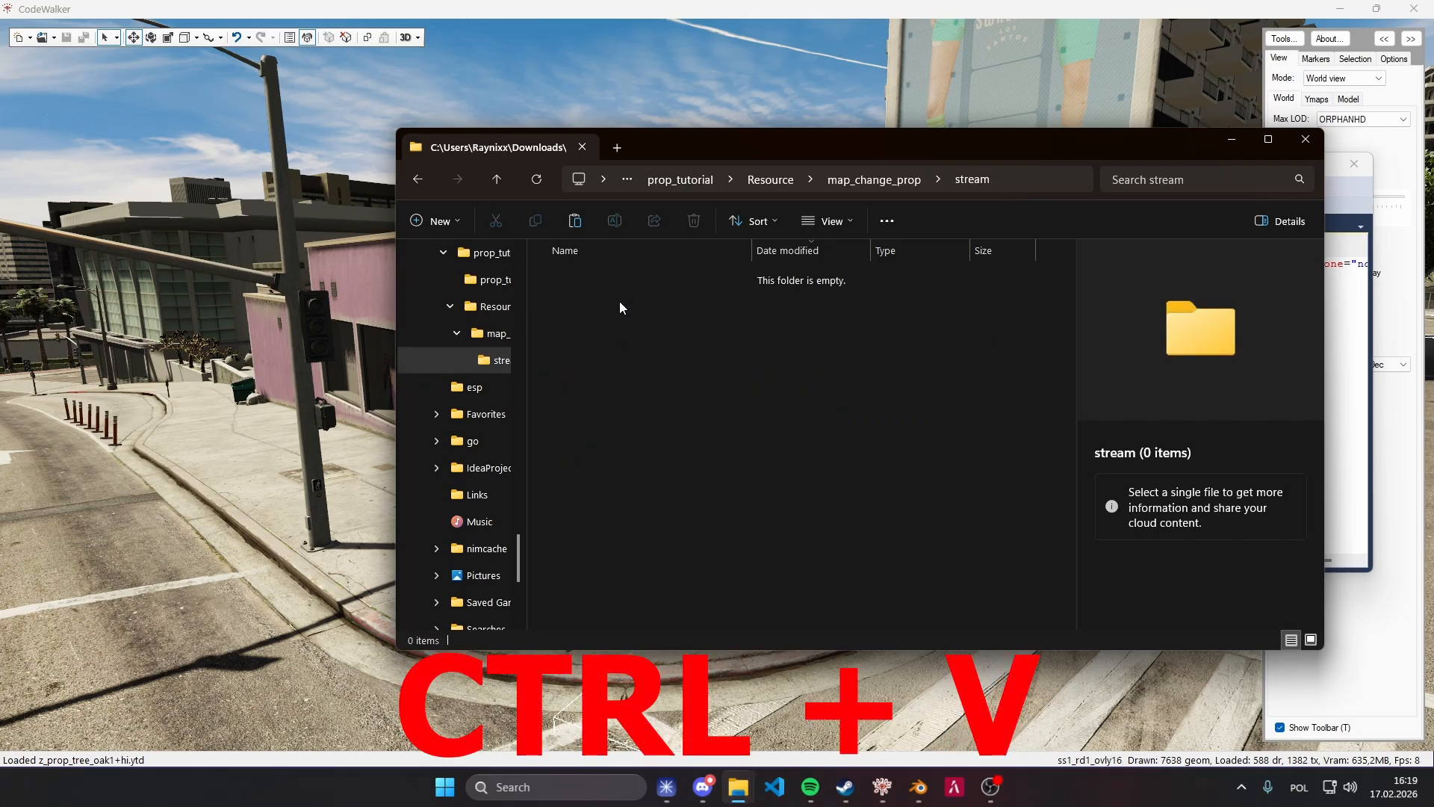
pyautogui.hotkey('ctrl', 'v')
pyautogui.rightClick(689, 484)
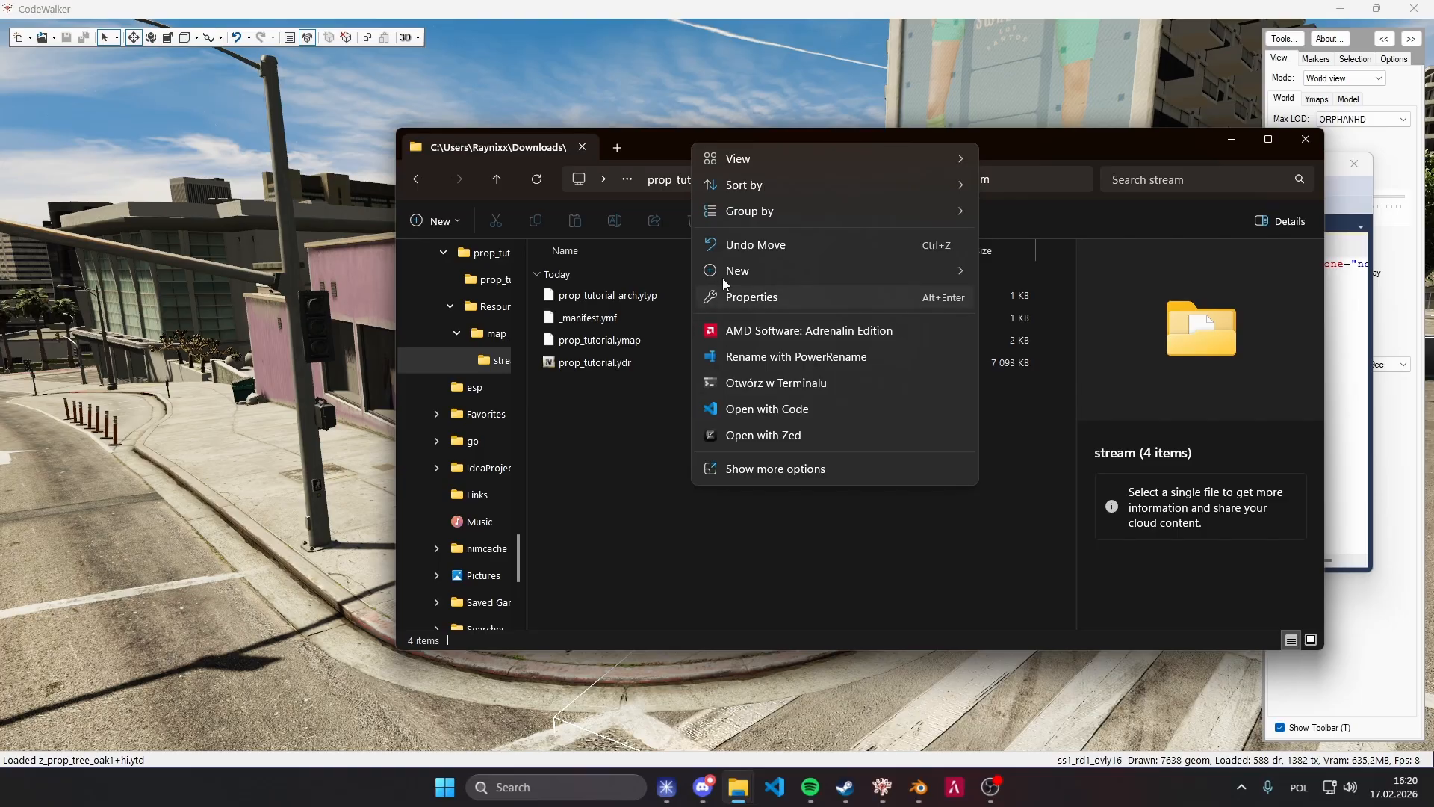
pyautogui.press('Escape')
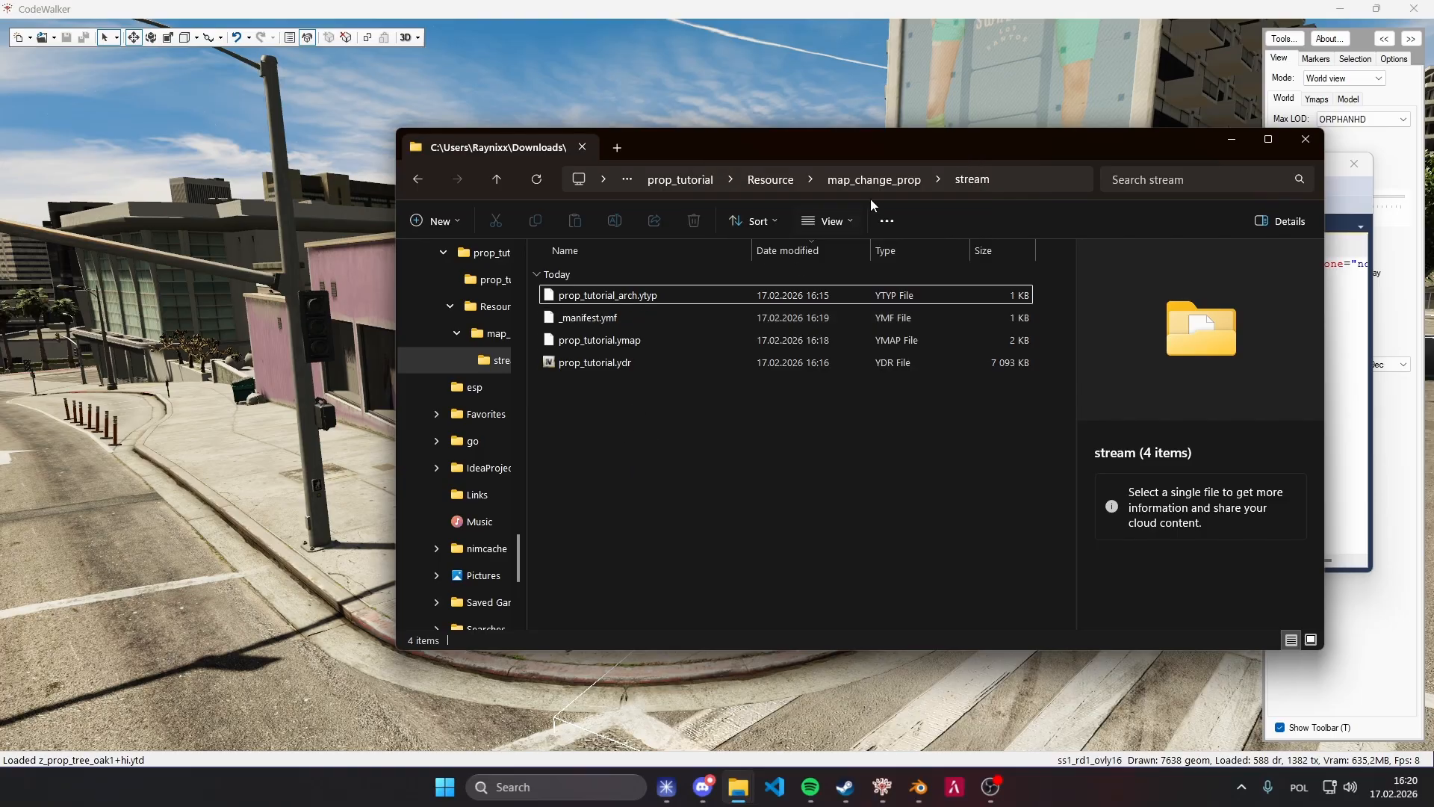
# Create a text file in the map_change_prop folder and name it fxmanifest.lua, accepting the extension change.
pyautogui.click(874, 180)
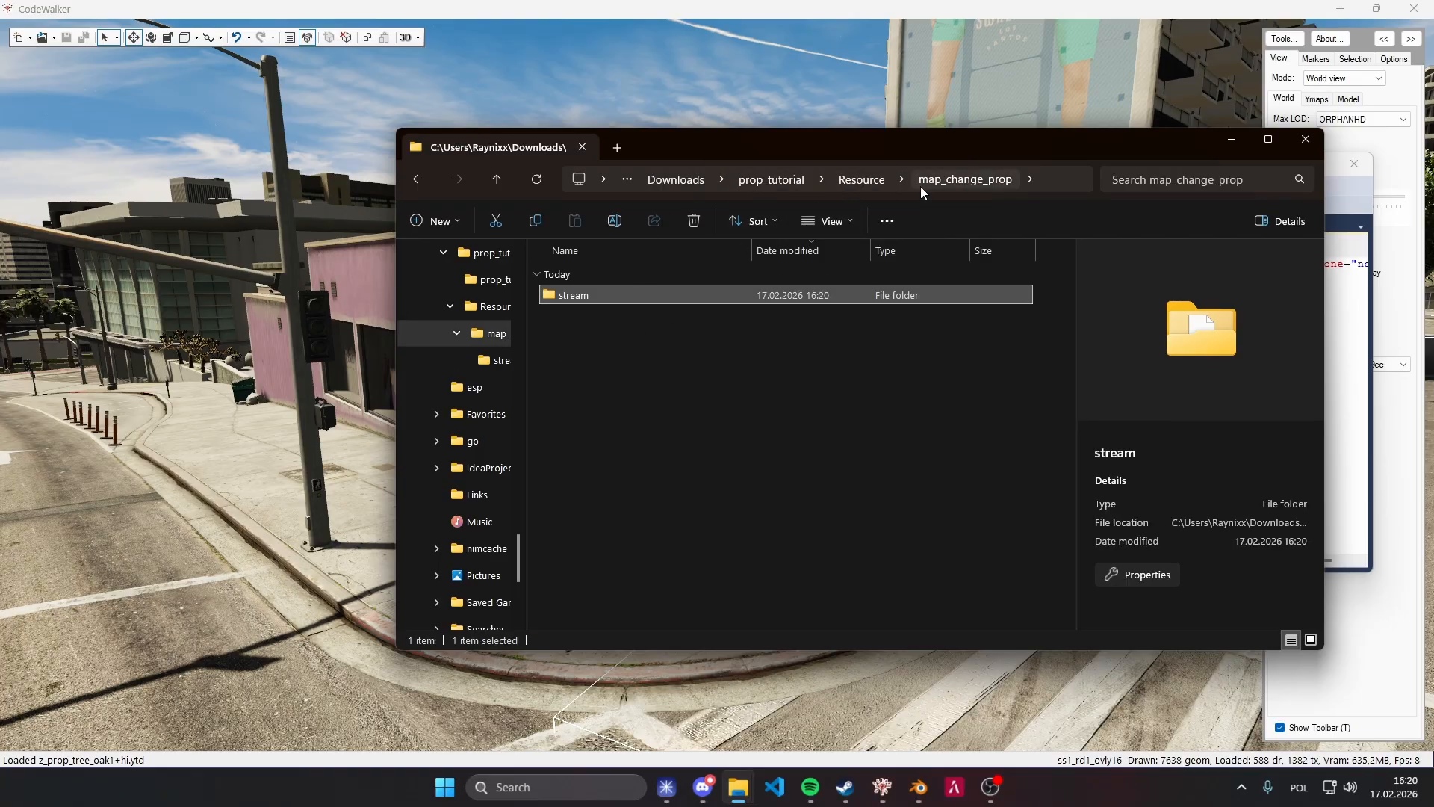
pyautogui.click(797, 357)
pyautogui.rightClick(626, 346)
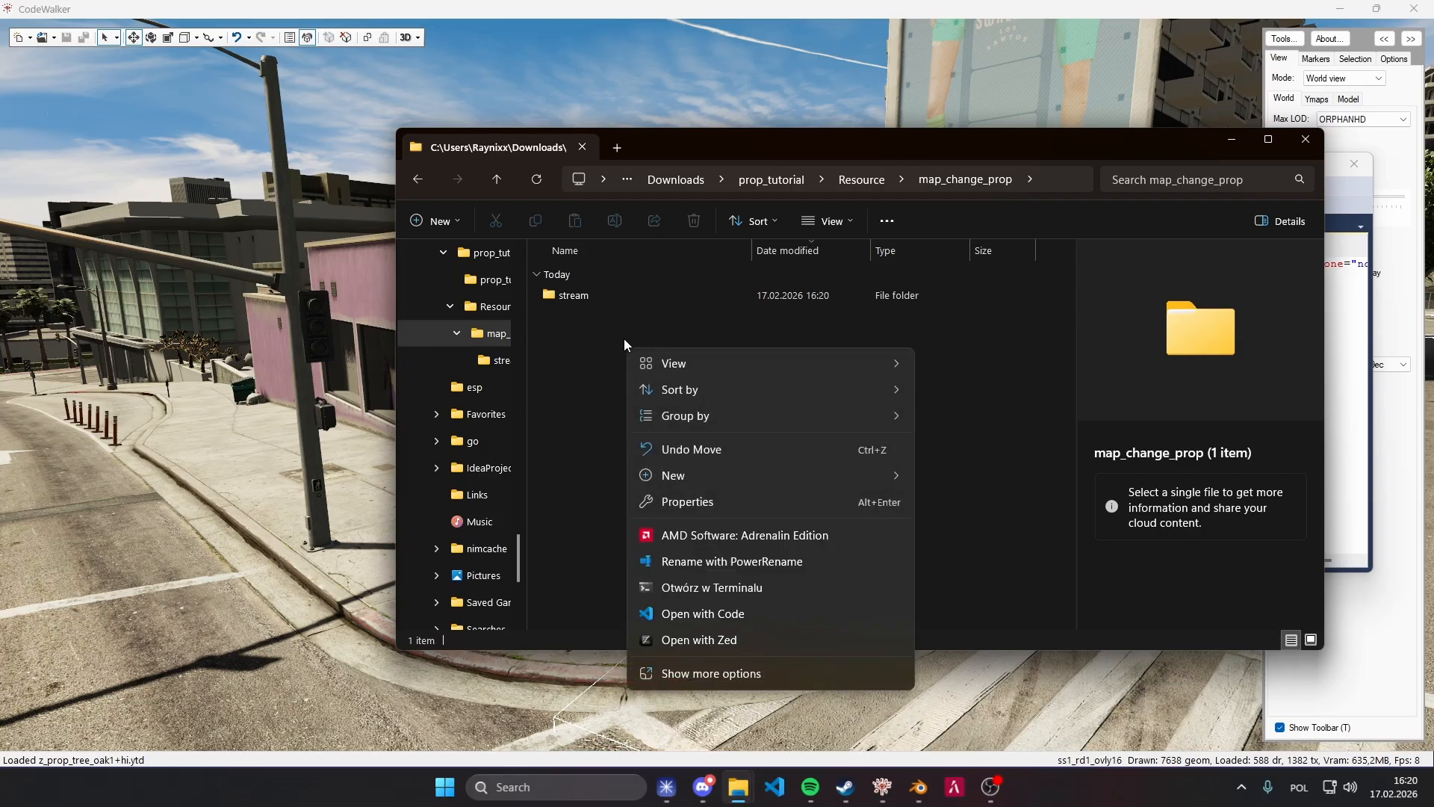
pyautogui.moveTo(680, 478)
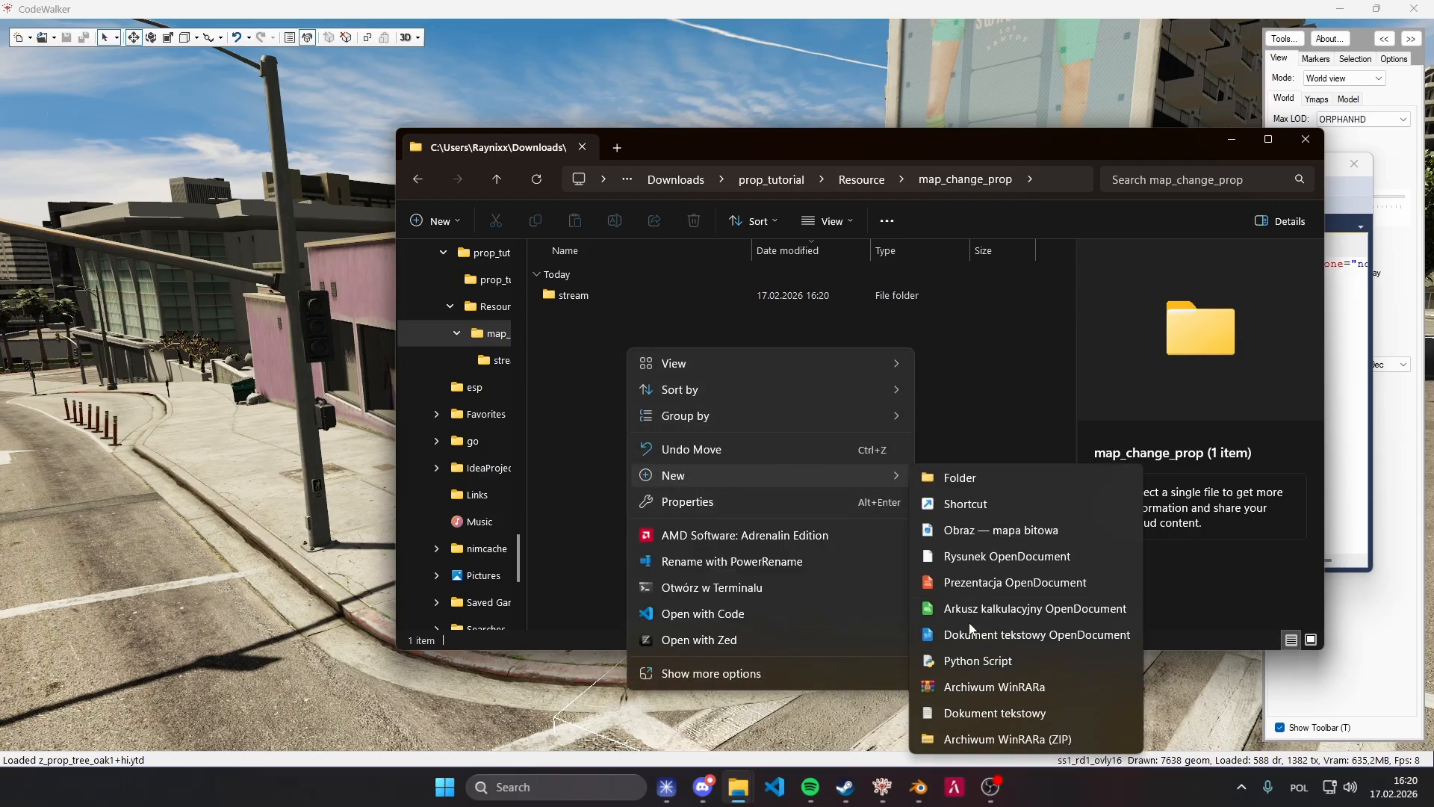
pyautogui.click(969, 713)
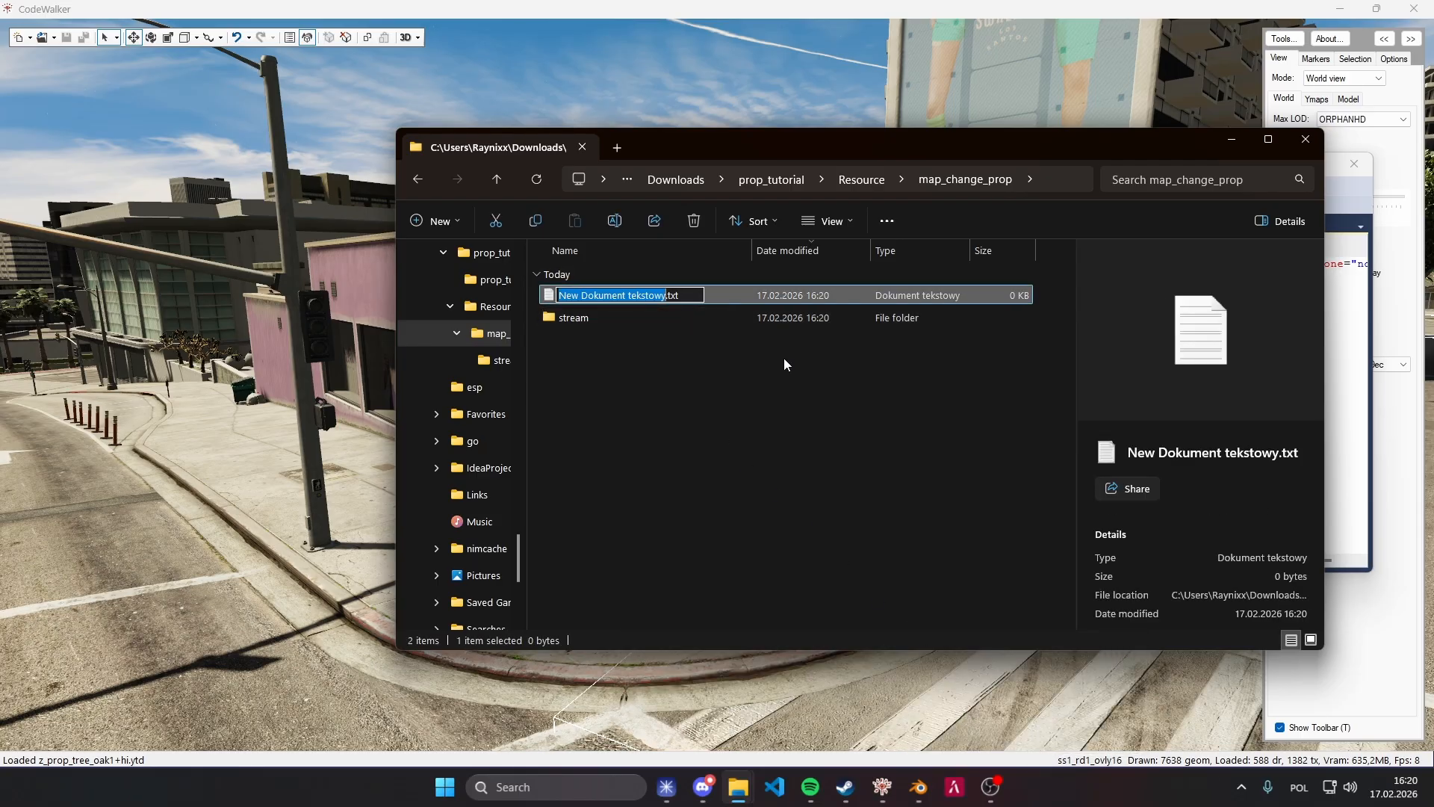
pyautogui.write('fxmanifest')
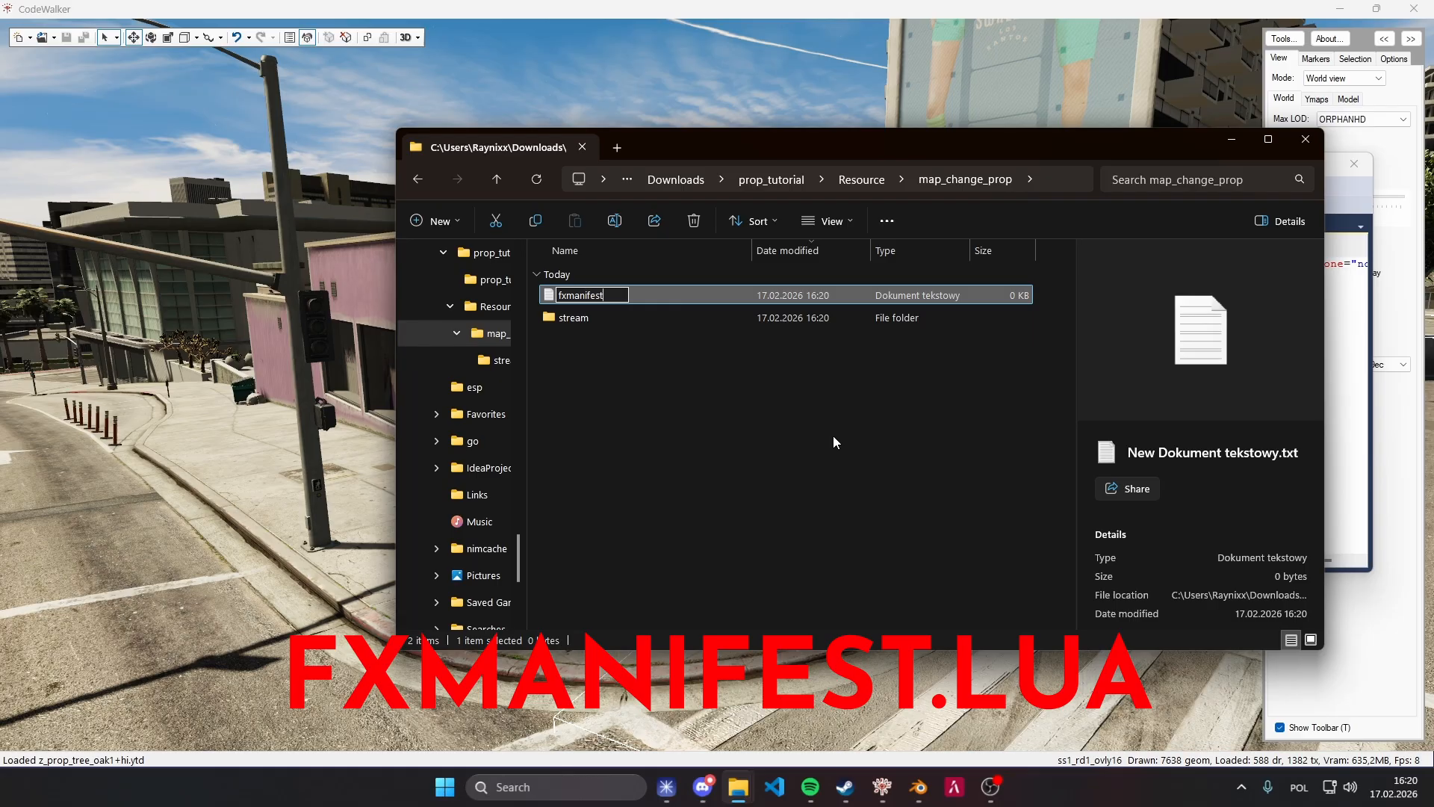
pyautogui.write('.lua')
pyautogui.press('Return')
pyautogui.press('Return')
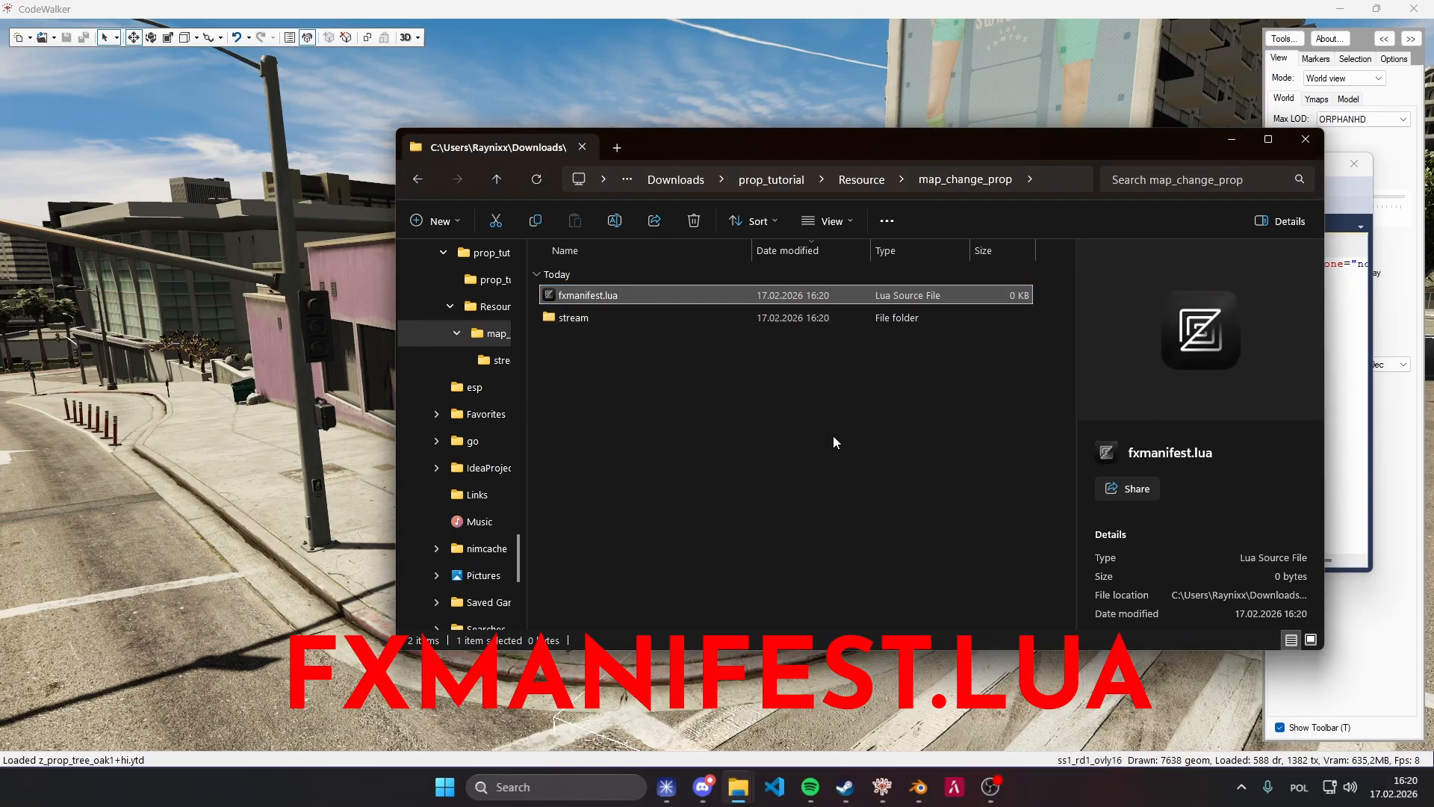
# Open fxmanifest.lua in the code editor and enter the line game 'gta5'.
pyautogui.doubleClick(620, 298)
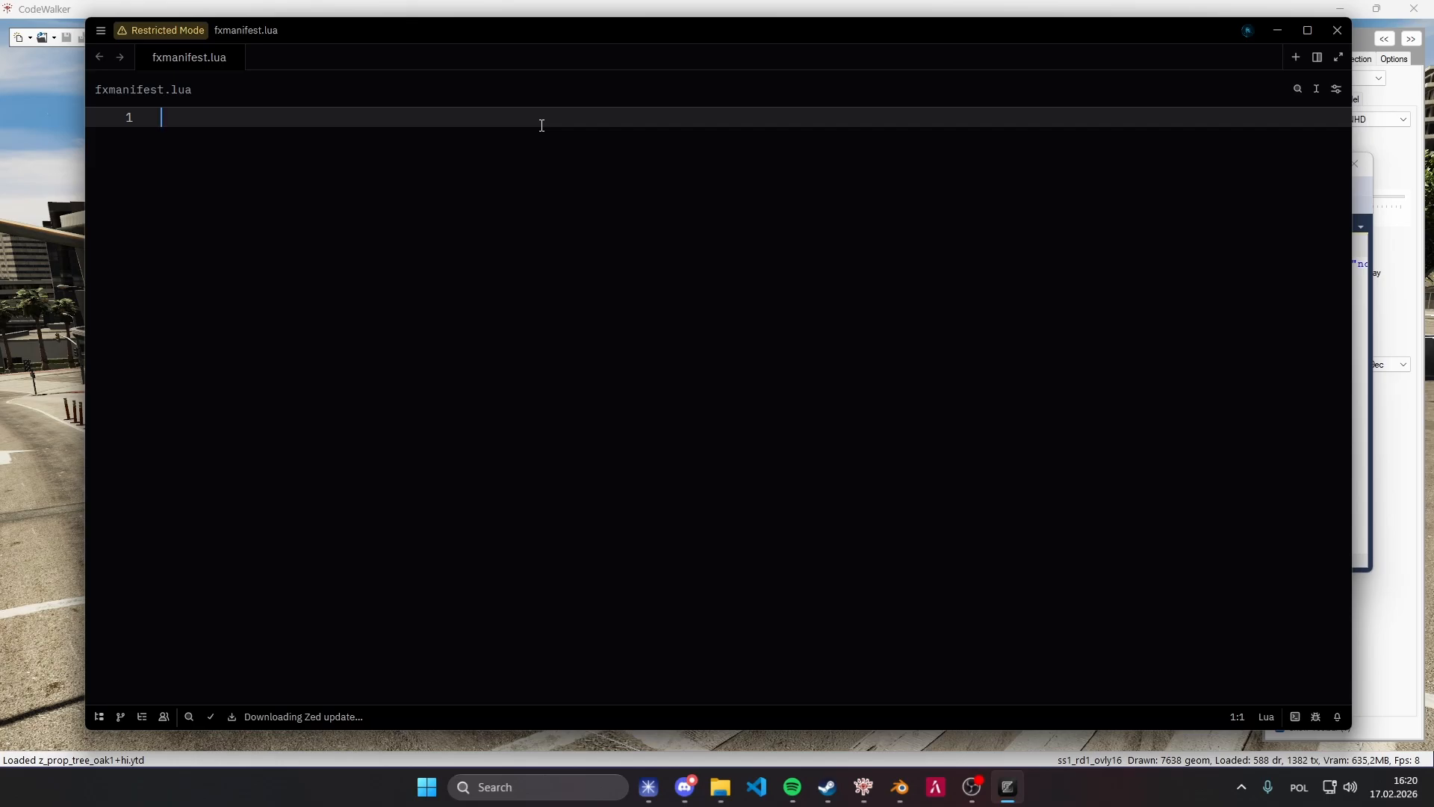
pyautogui.write('games[')
pyautogui.press('Return')
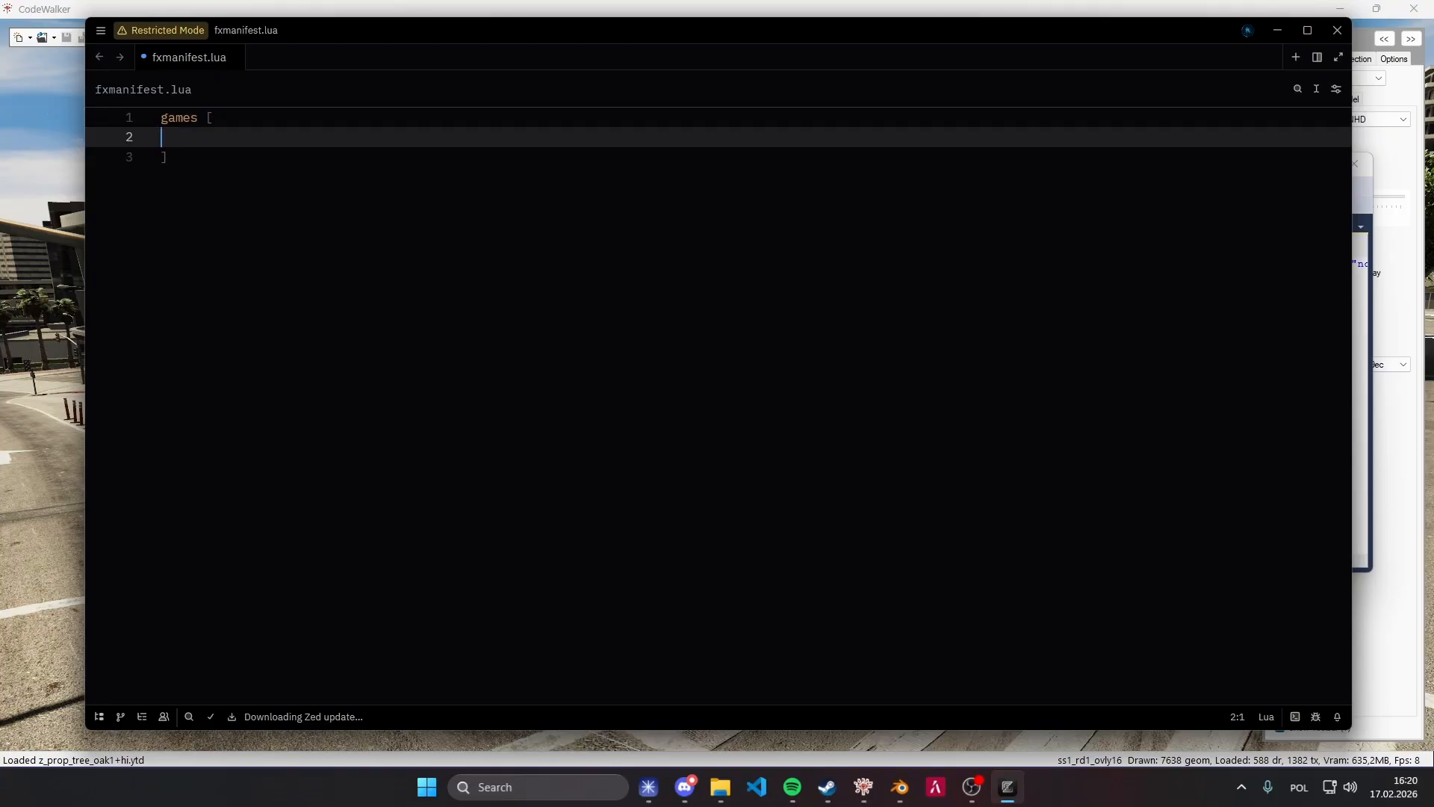
pyautogui.hotkey('ctrl', 'z')
pyautogui.write('gta')
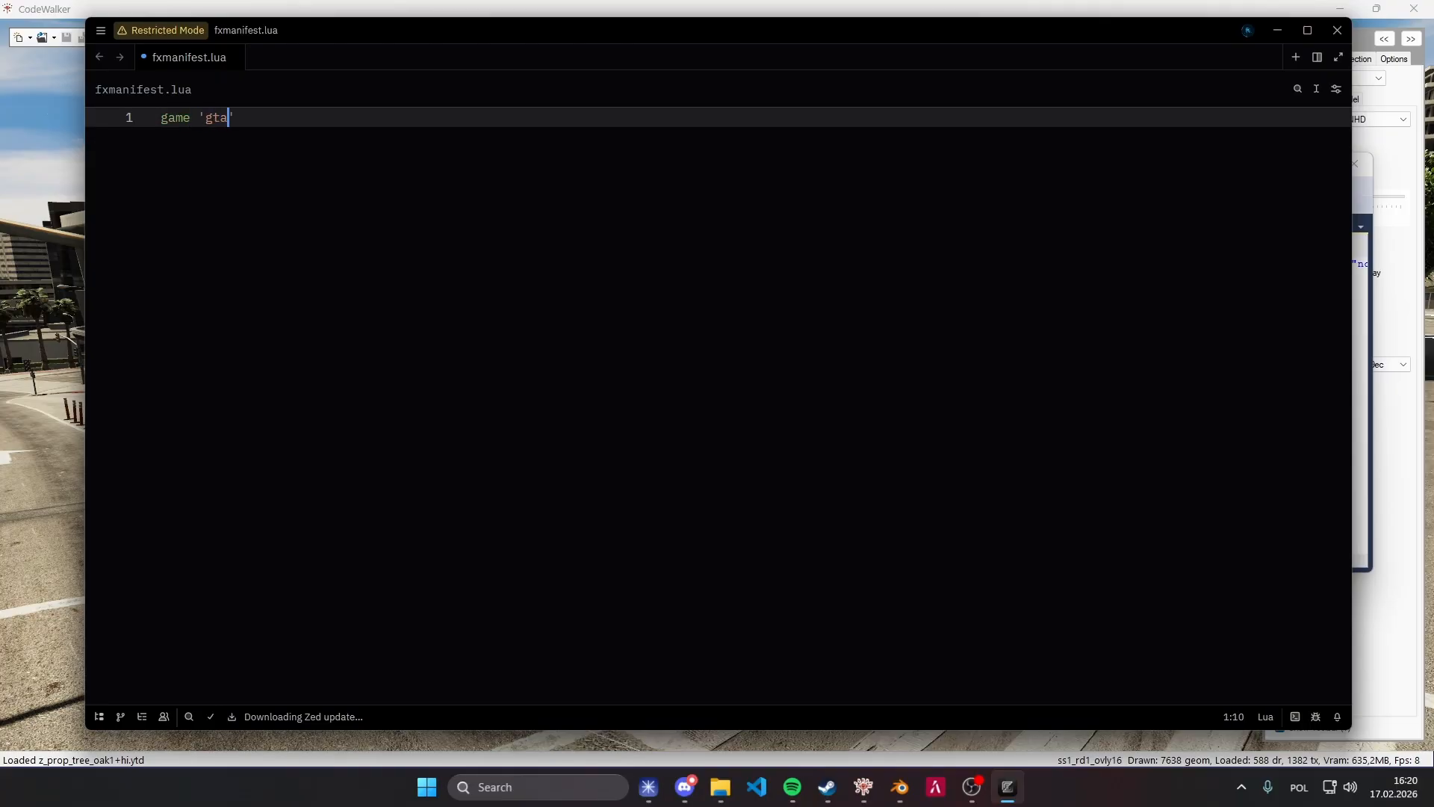
# Insert the line fx_version 'cerulean' above the game line.
pyautogui.press('Left')
pyautogui.press('Left')
pyautogui.press('Left')
pyautogui.press('Left')
pyautogui.press('Left')
pyautogui.press('Left')
pyautogui.press('Left')
pyautogui.press('Left')
pyautogui.press('Left')
pyautogui.press('Left')
pyautogui.press('Return')
pyautogui.press('Up')
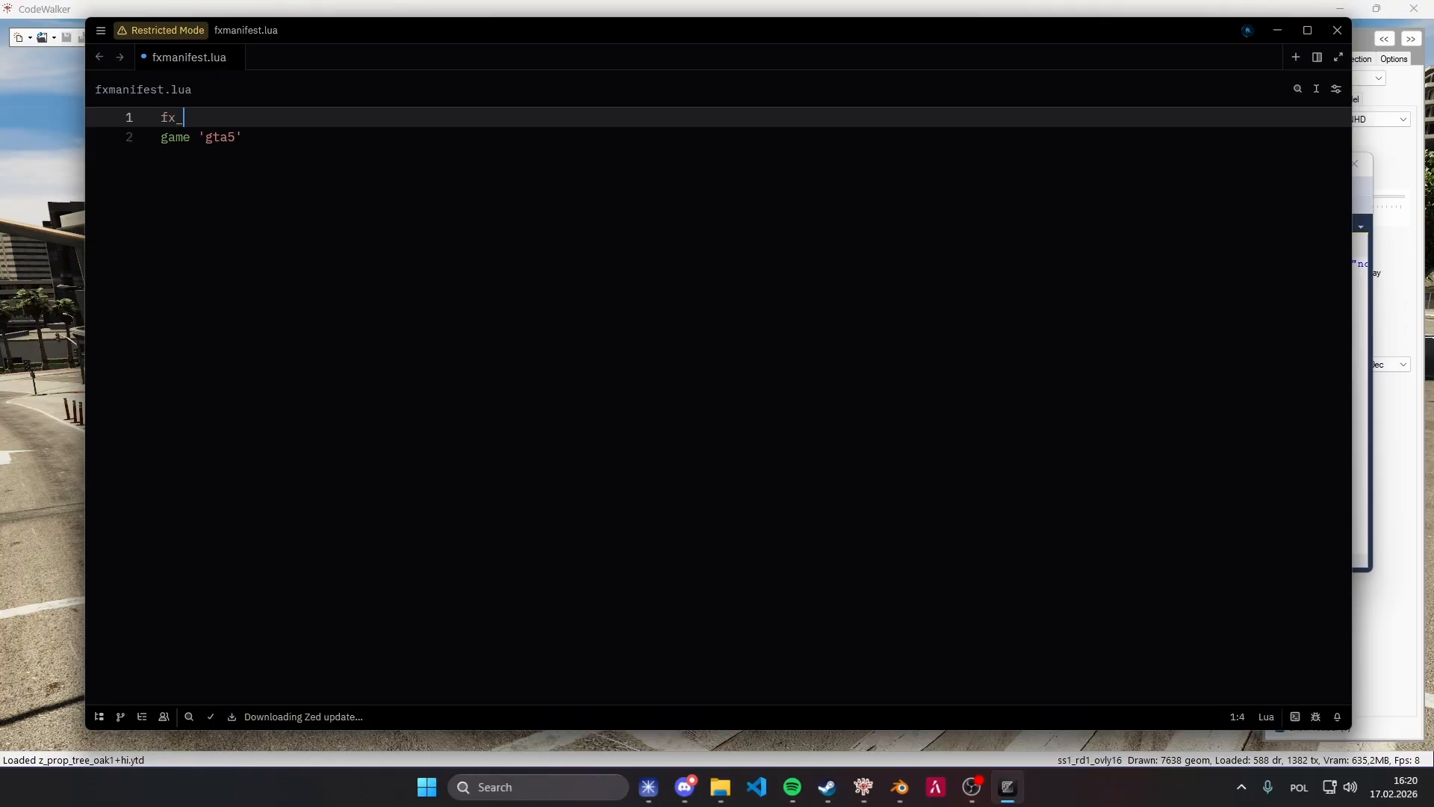
pyautogui.write("fx_version '")
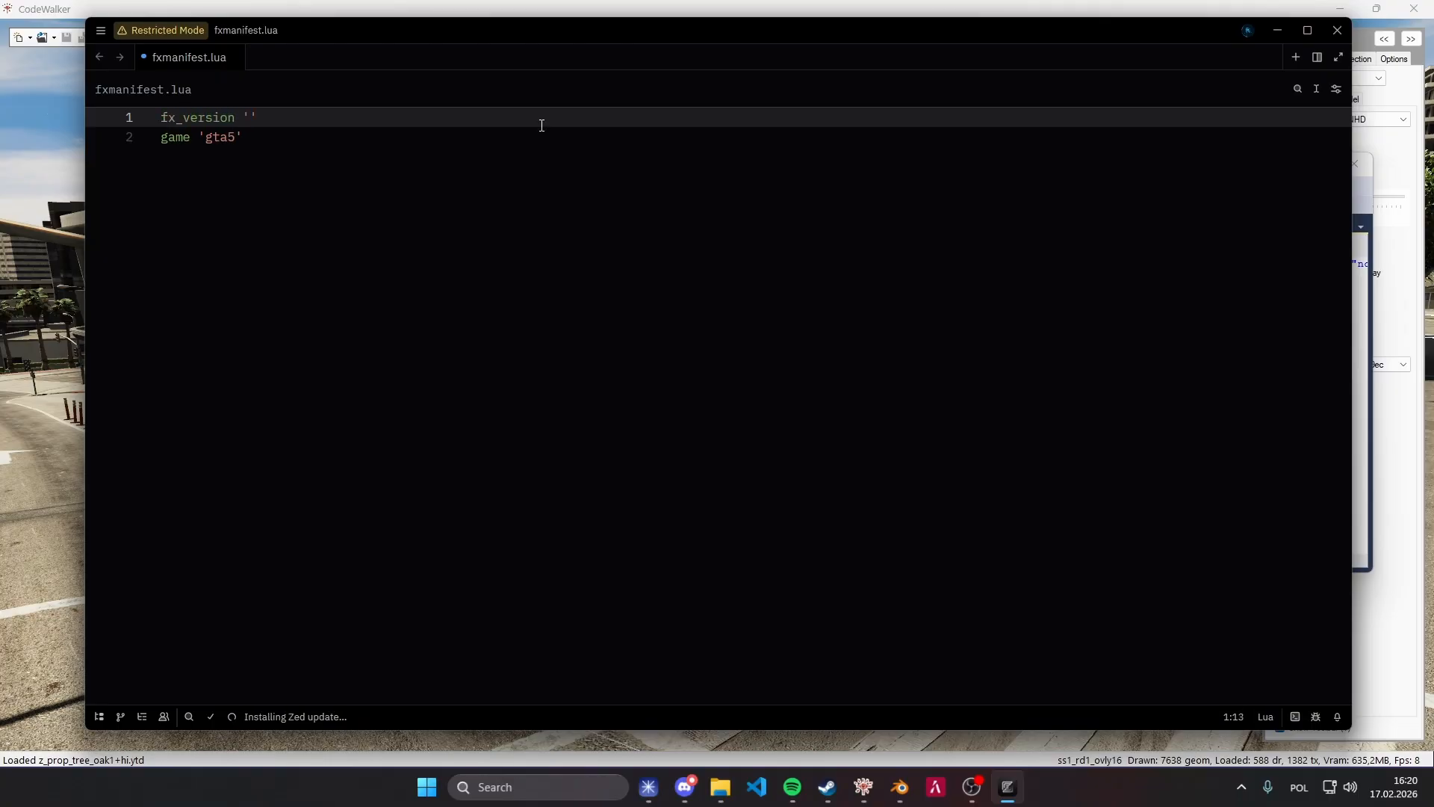
pyautogui.write('cerulean')
# Add the line this_is_a_map 'yes' below the game line and save the file.
pyautogui.press('Down')
pyautogui.press('Return')
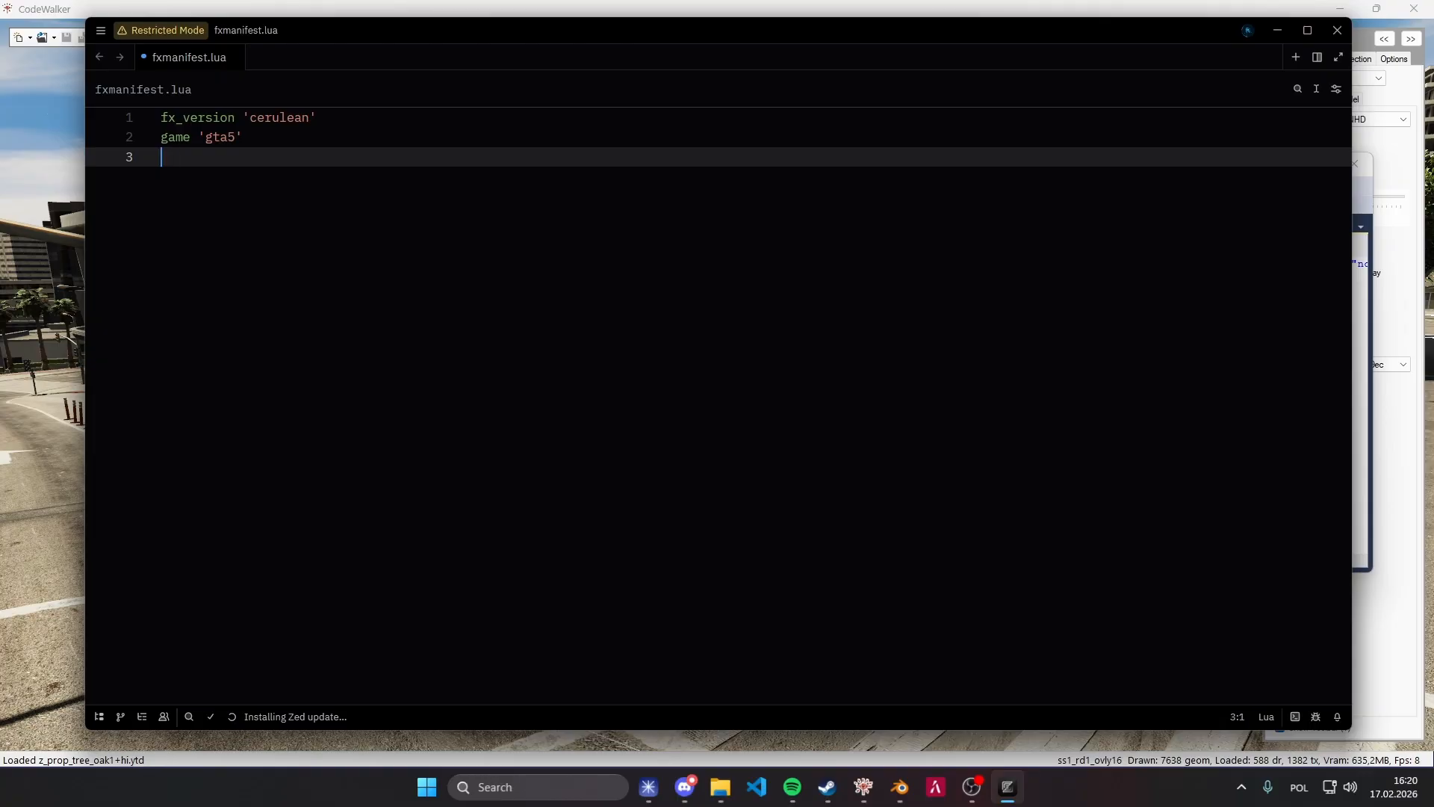
pyautogui.write('this_is_a_')
pyautogui.write("map 'yes")
pyautogui.hotkey('ctrl', 's')
# Leave a blank line, add description 'Adds my custom prop to the map!' and save fxmanifest.lua.
pyautogui.press('Down')
pyautogui.press('Return')
pyautogui.press('Return')
pyautogui.press('BackSpace')
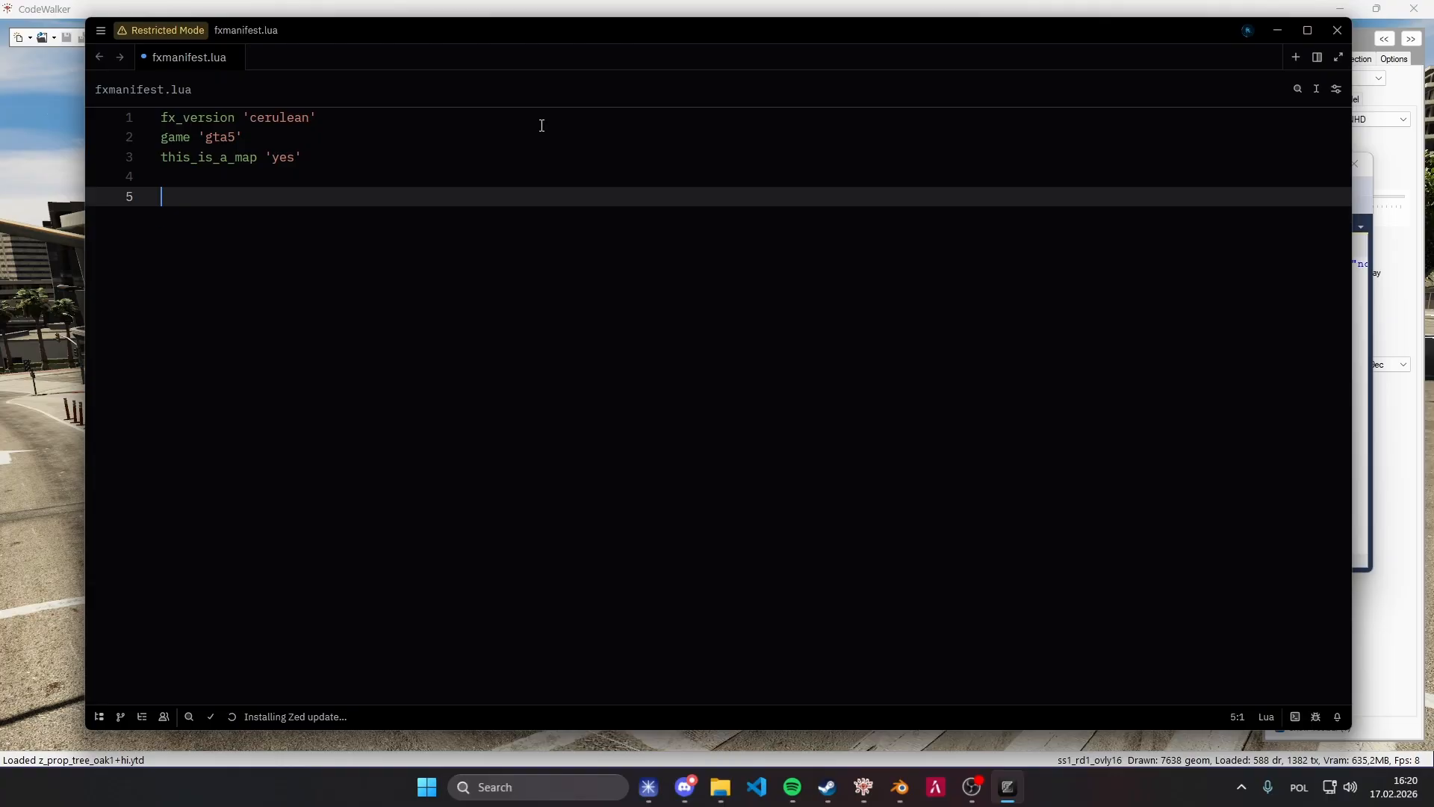
pyautogui.press('BackSpace')
pyautogui.press('Return')
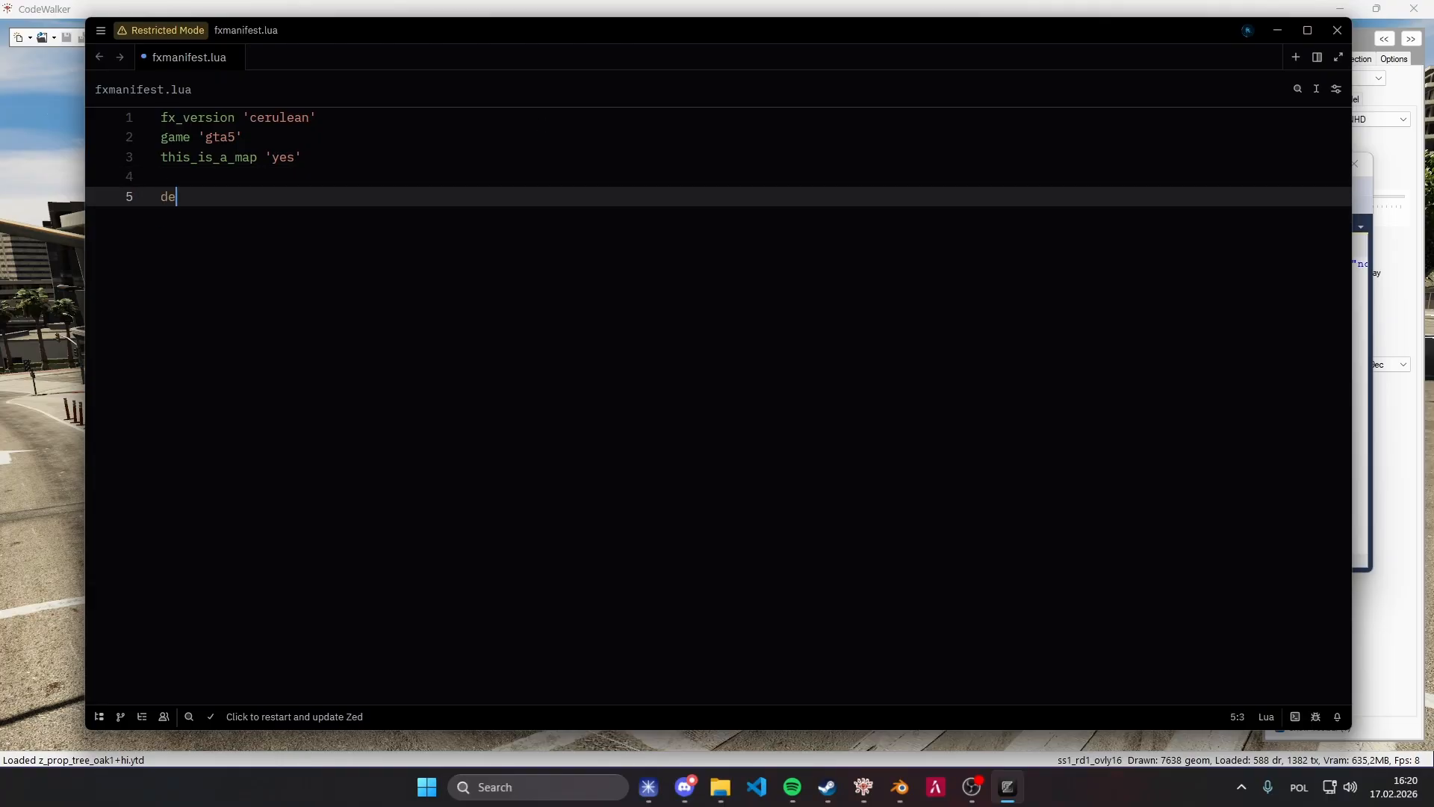
pyautogui.write('description')
pyautogui.write('s my')
pyautogui.write('m prop the ma')
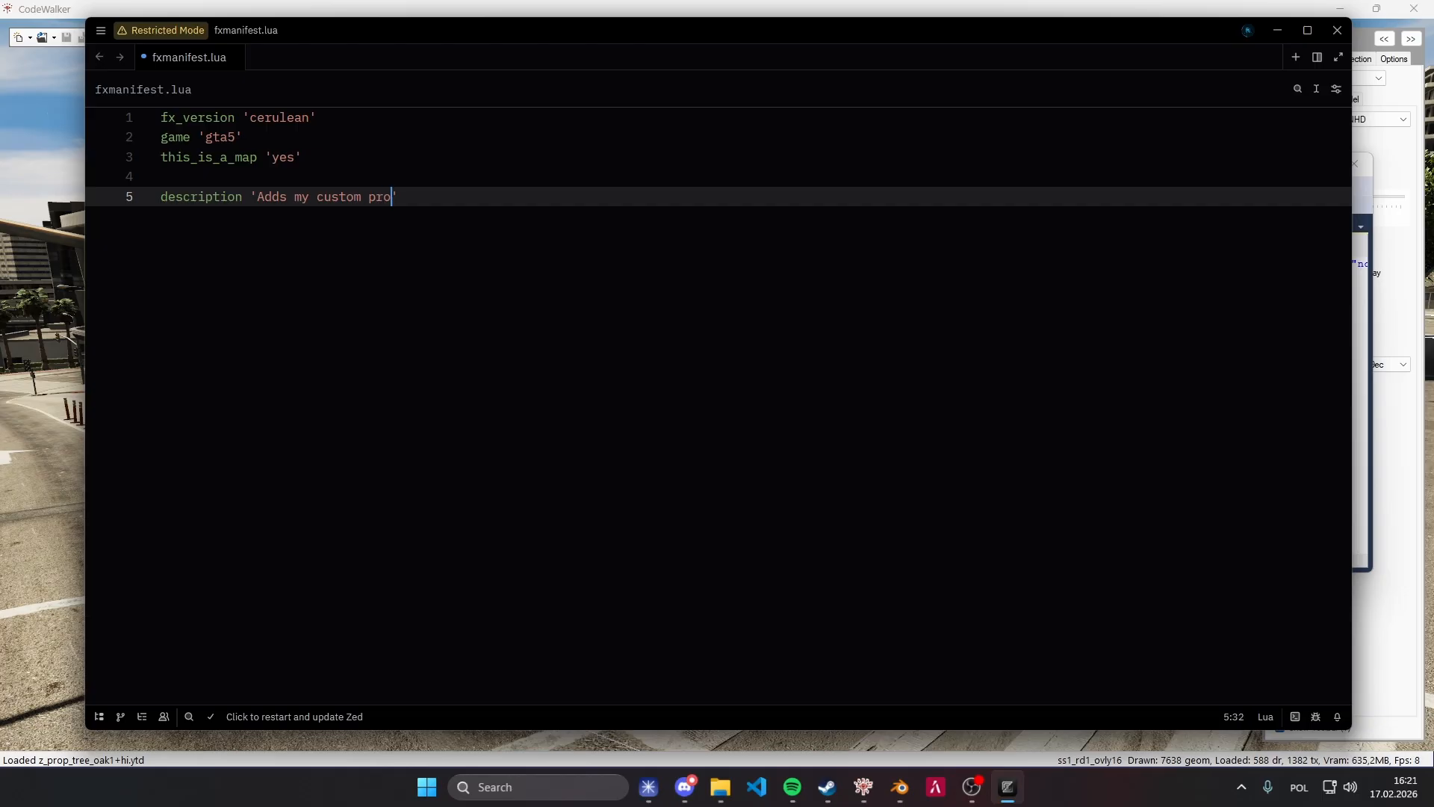
pyautogui.press('BackSpace')
pyautogui.press('BackSpace')
pyautogui.press('BackSpace')
pyautogui.press('BackSpace')
pyautogui.press('BackSpace')
pyautogui.write('o the map!')
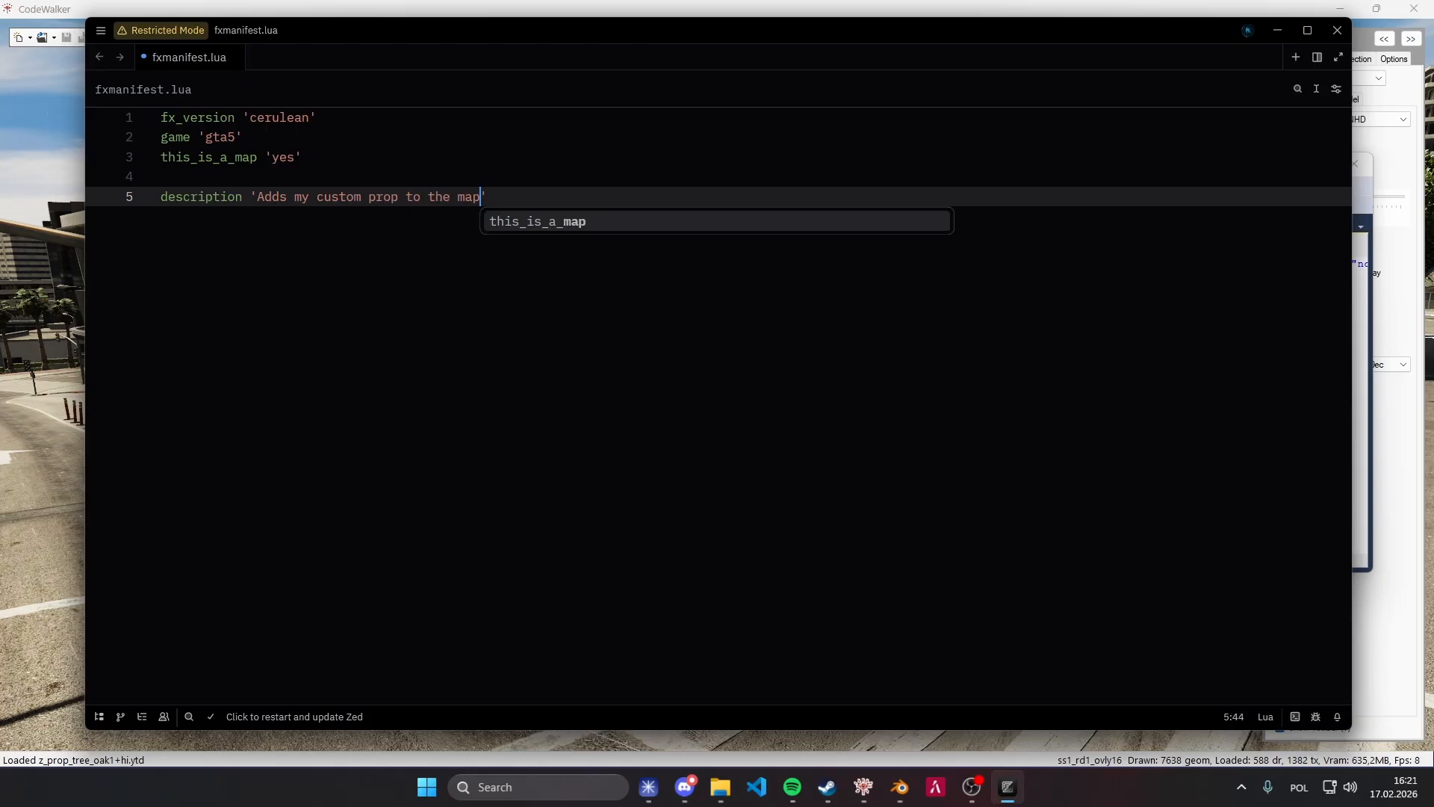
pyautogui.press('End')
pyautogui.press('Return')
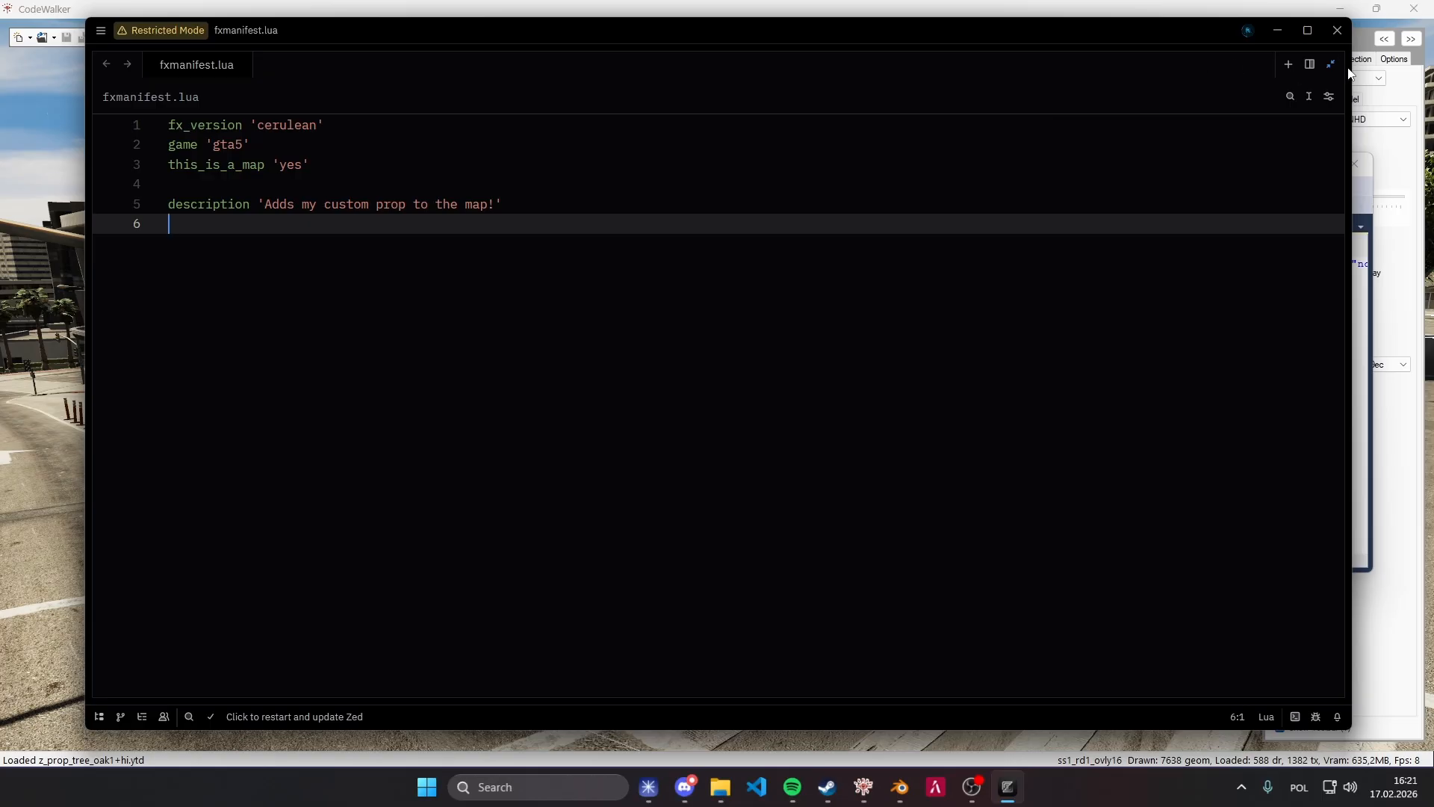
# Close the code editor, return to the Resource folder in File Explorer and select the map_change_prop folder.
pyautogui.click(1327, 30)
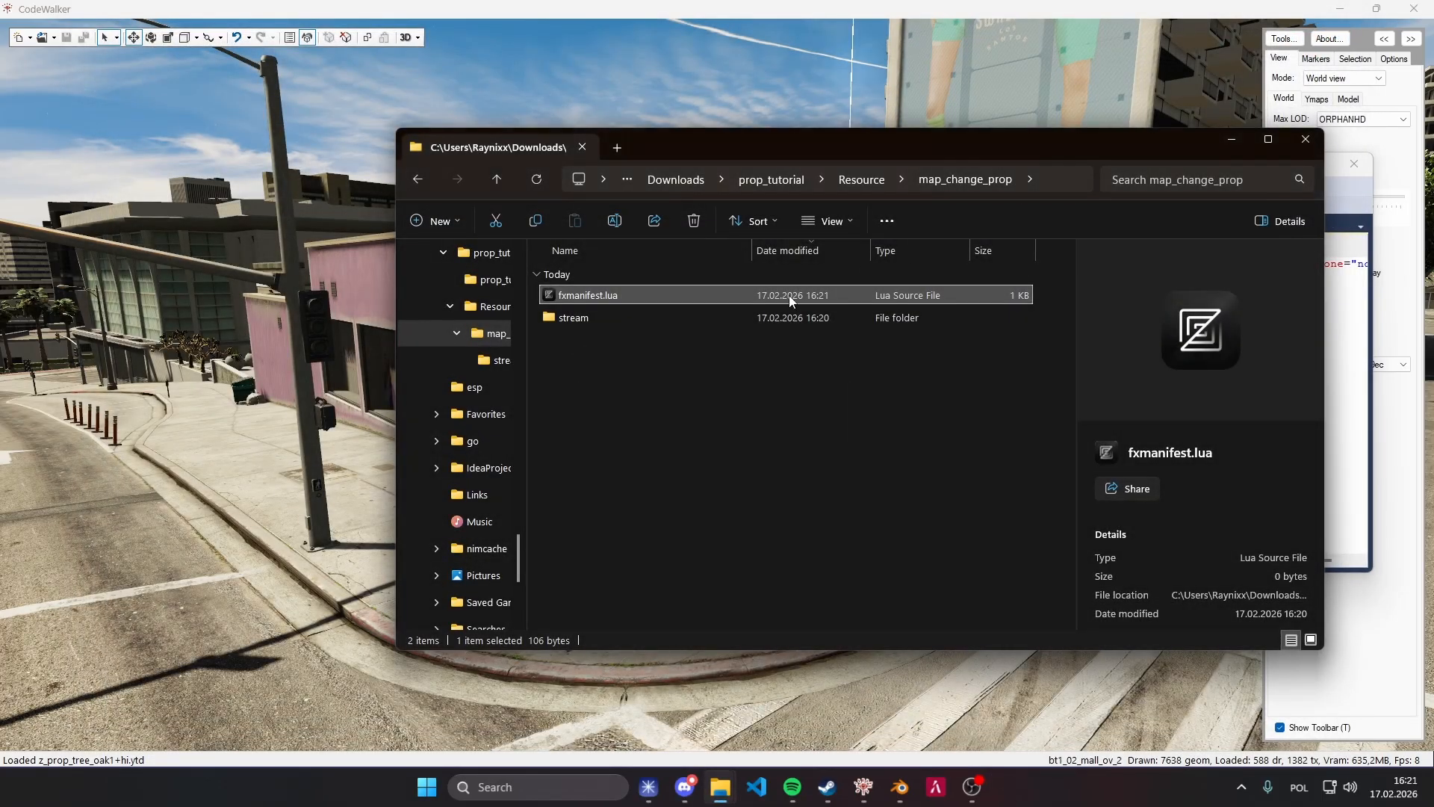
pyautogui.click(861, 180)
pyautogui.click(640, 362)
pyautogui.click(659, 294)
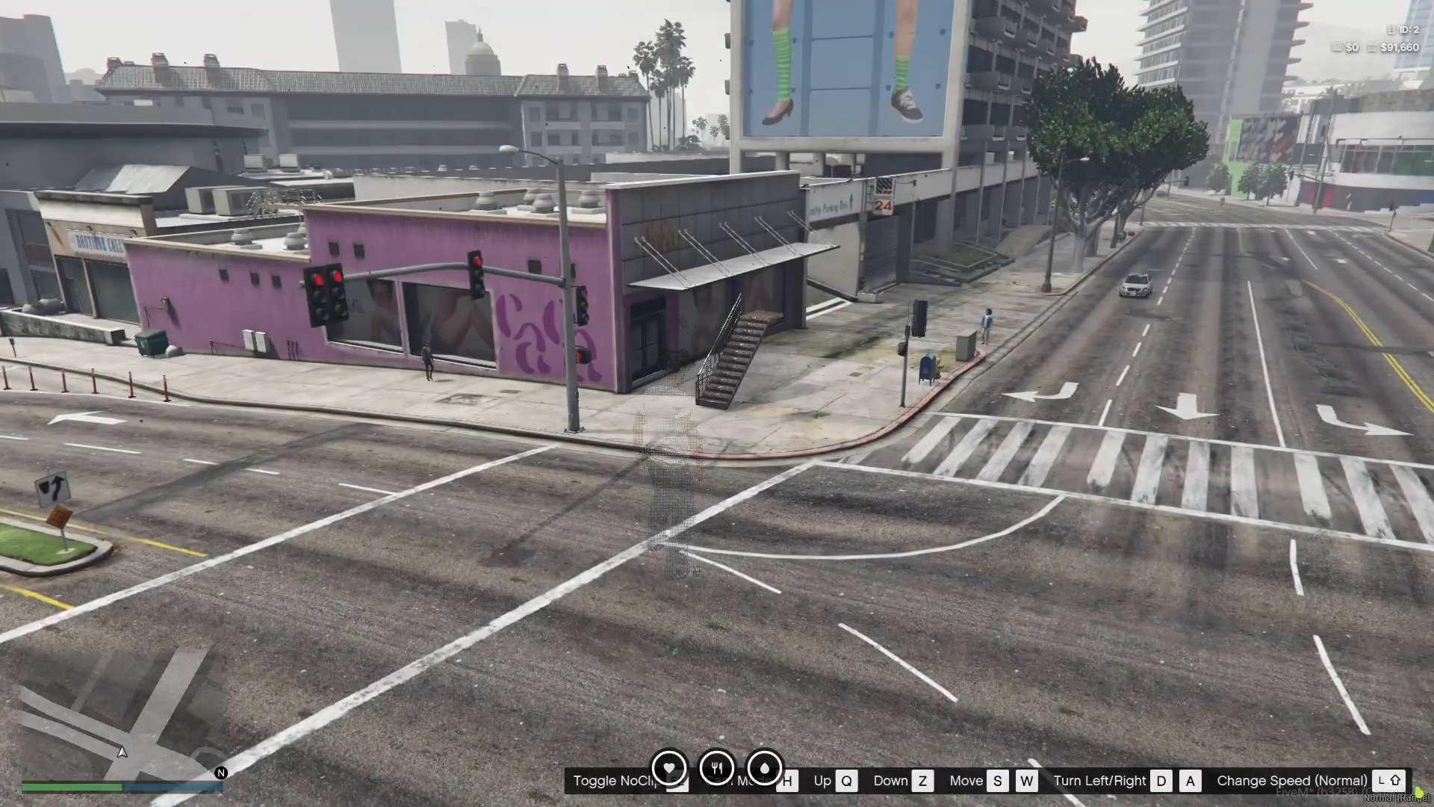
# Switch to the game, fly to the staircase at the purple storefront, turn off NoClip and walk up the steps to its platform.
pyautogui.press('w')
pyautogui.press('w')
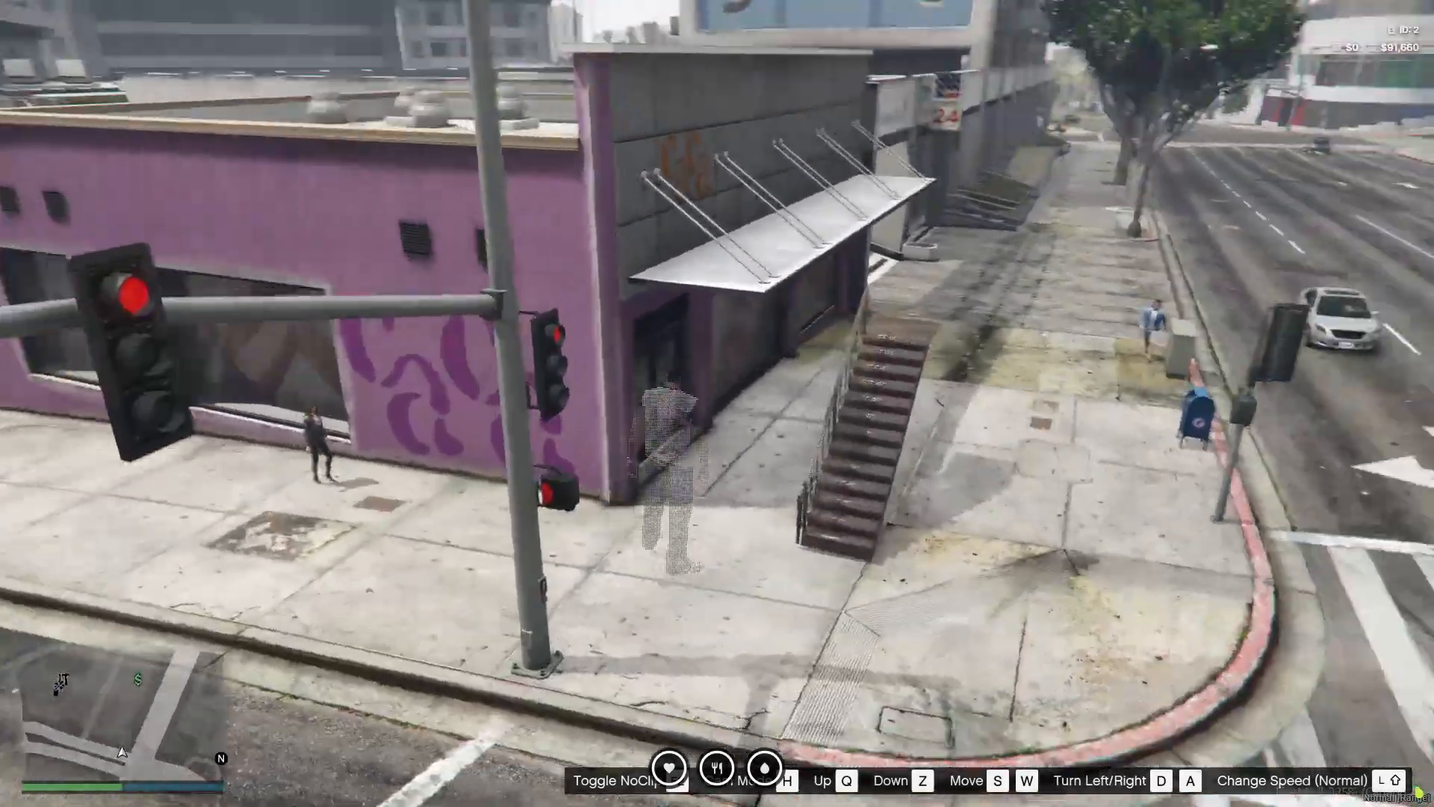
pyautogui.press('F2')
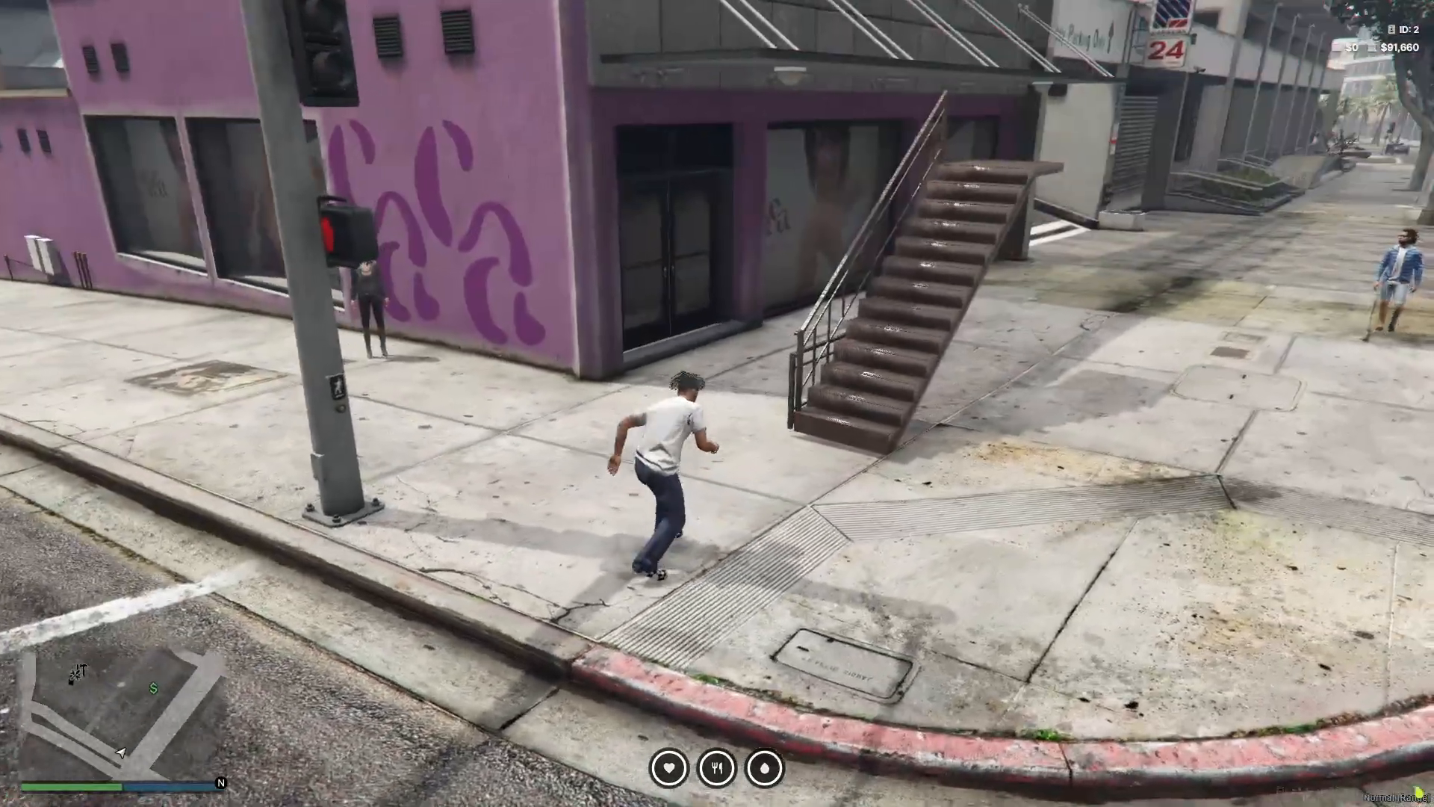
pyautogui.press('w')
pyautogui.press('w')
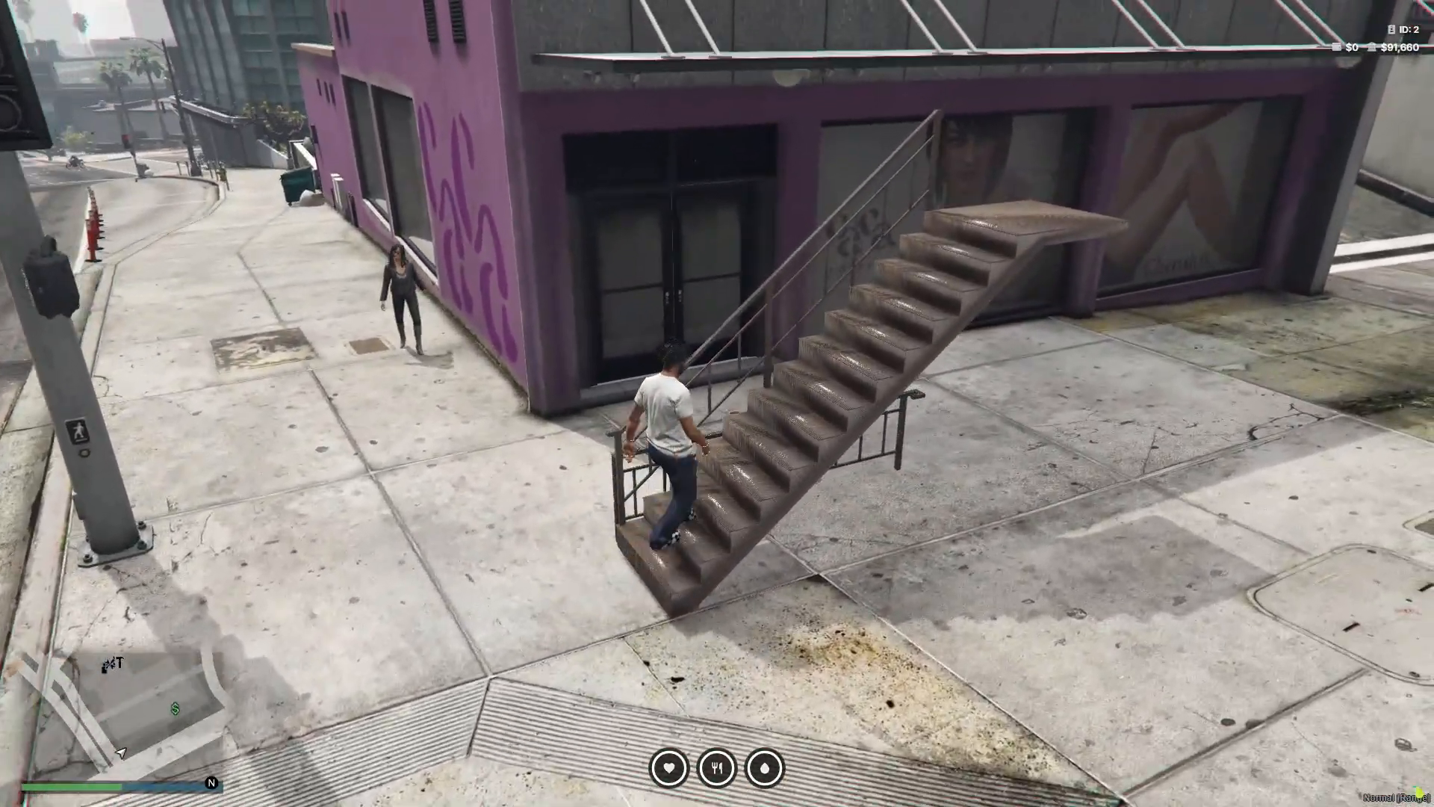
pyautogui.press('w')
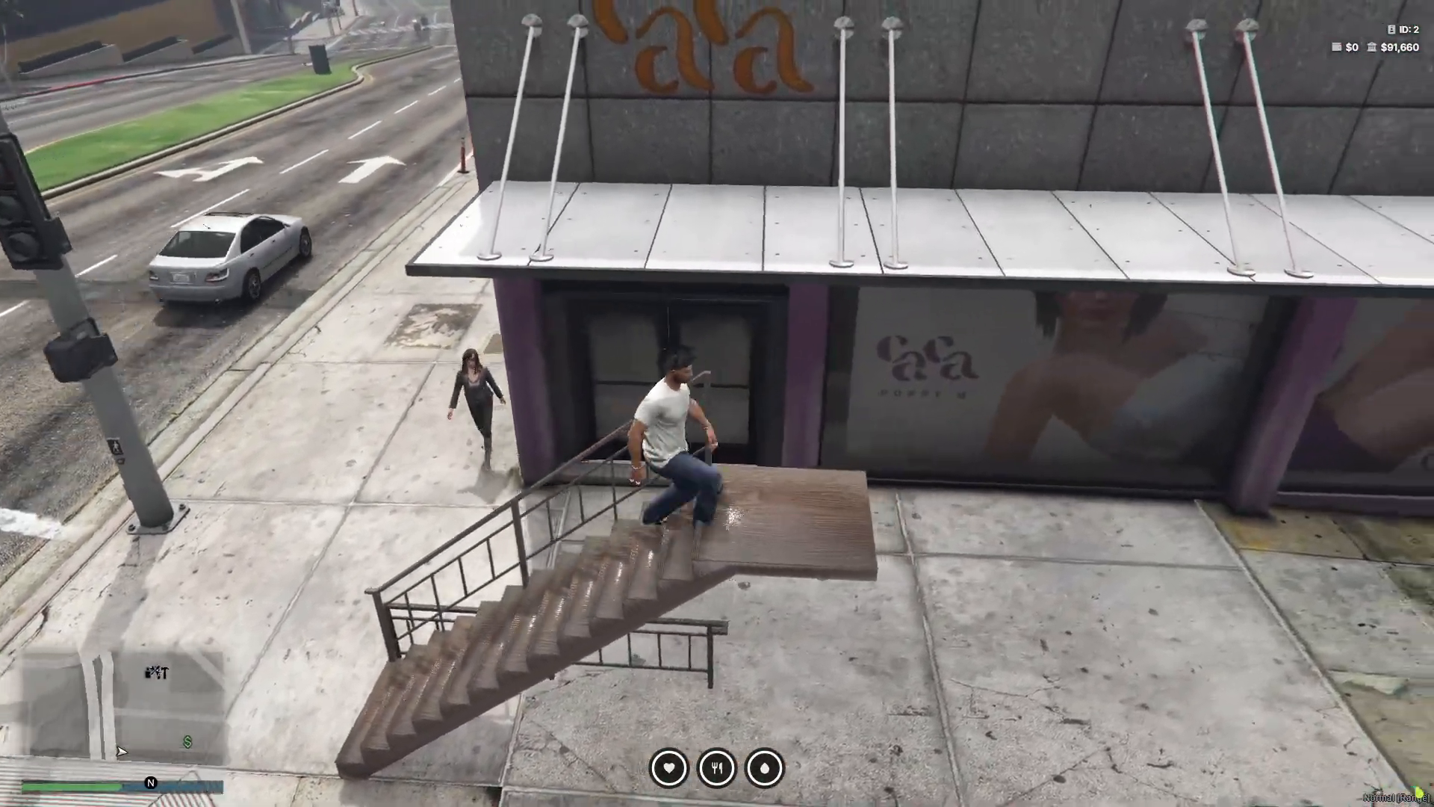
pyautogui.press('w')
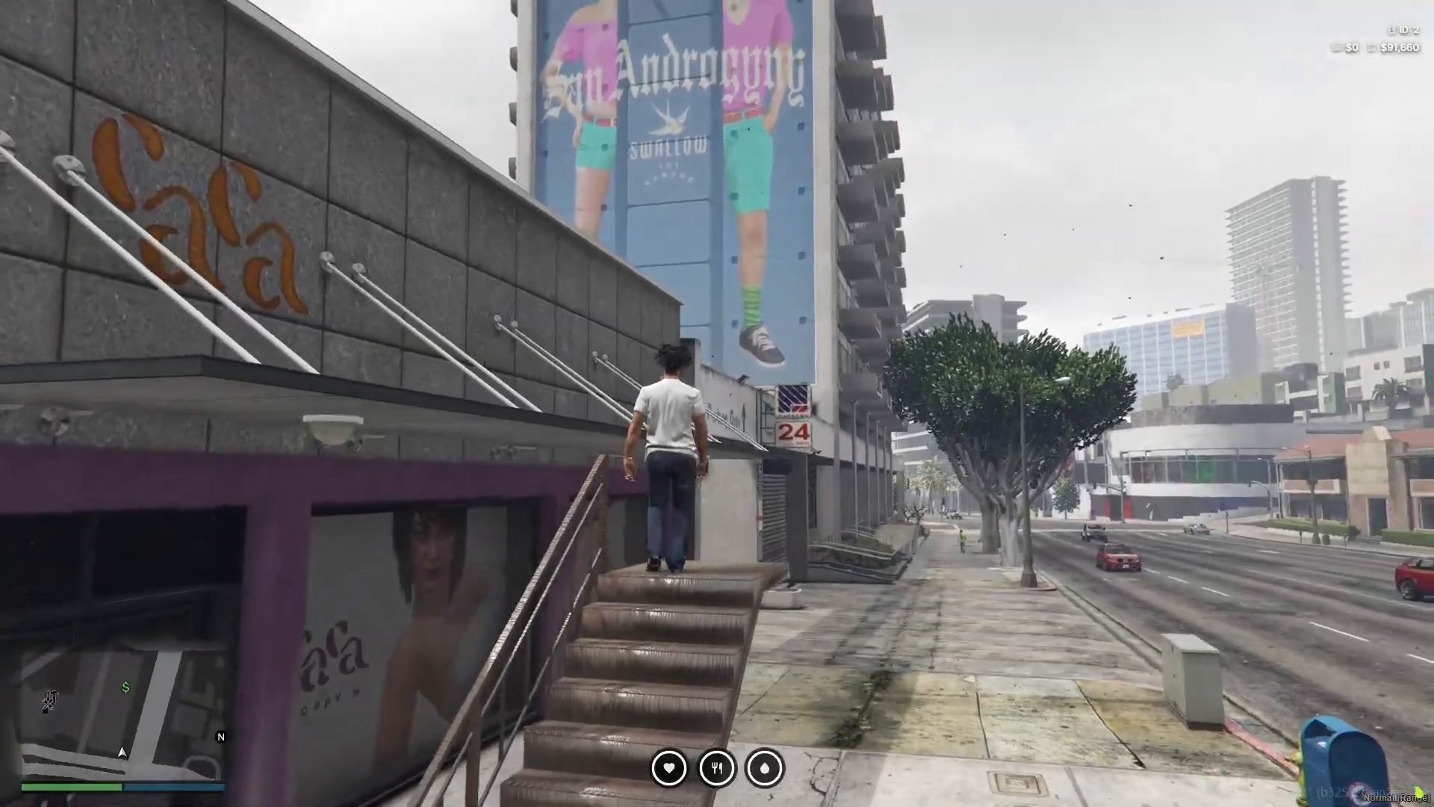